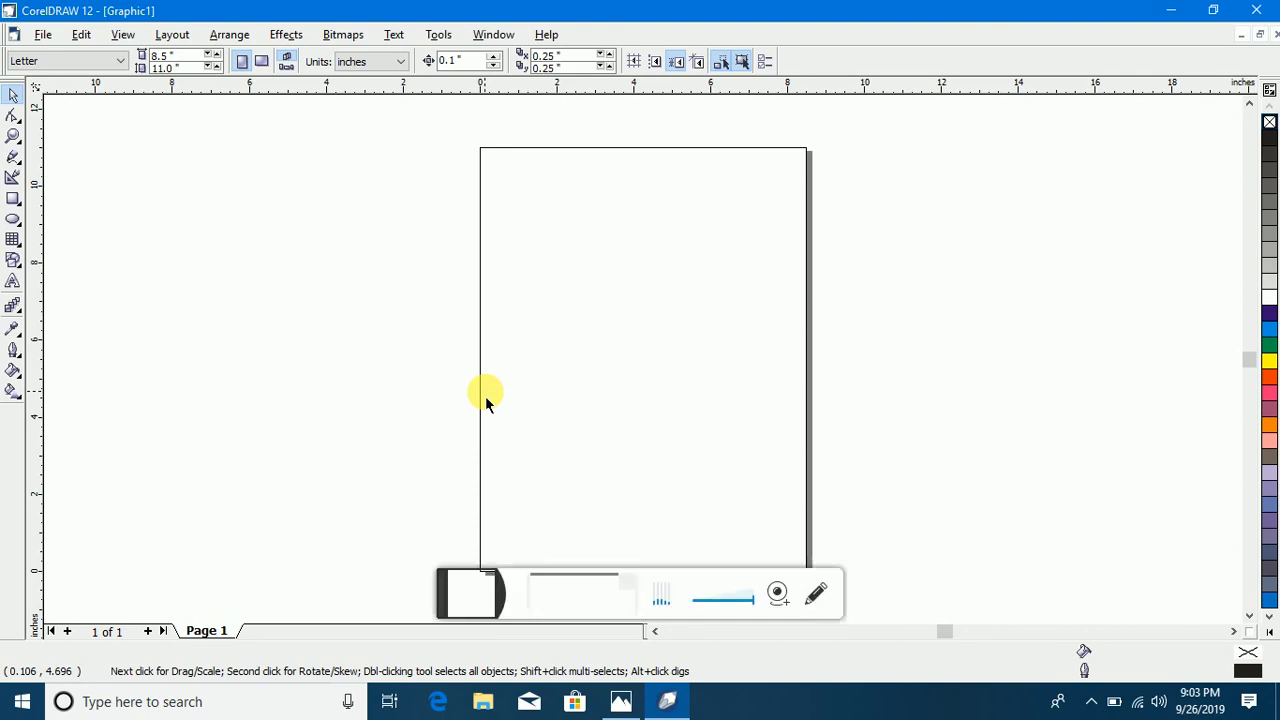
pyautogui.click(815, 590)
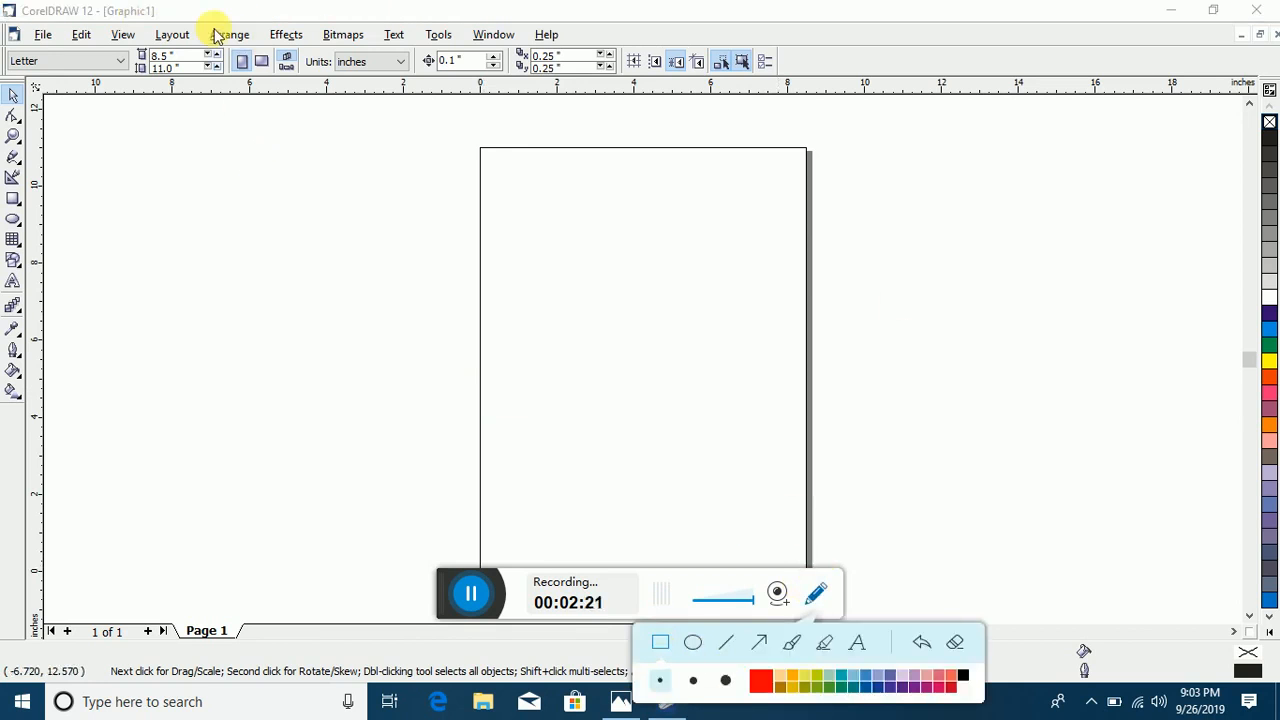
pyautogui.moveTo(198, 3)
pyautogui.mouseDown()
pyautogui.moveTo(62, 35)
pyautogui.moveTo(1, 27)
pyautogui.mouseUp()
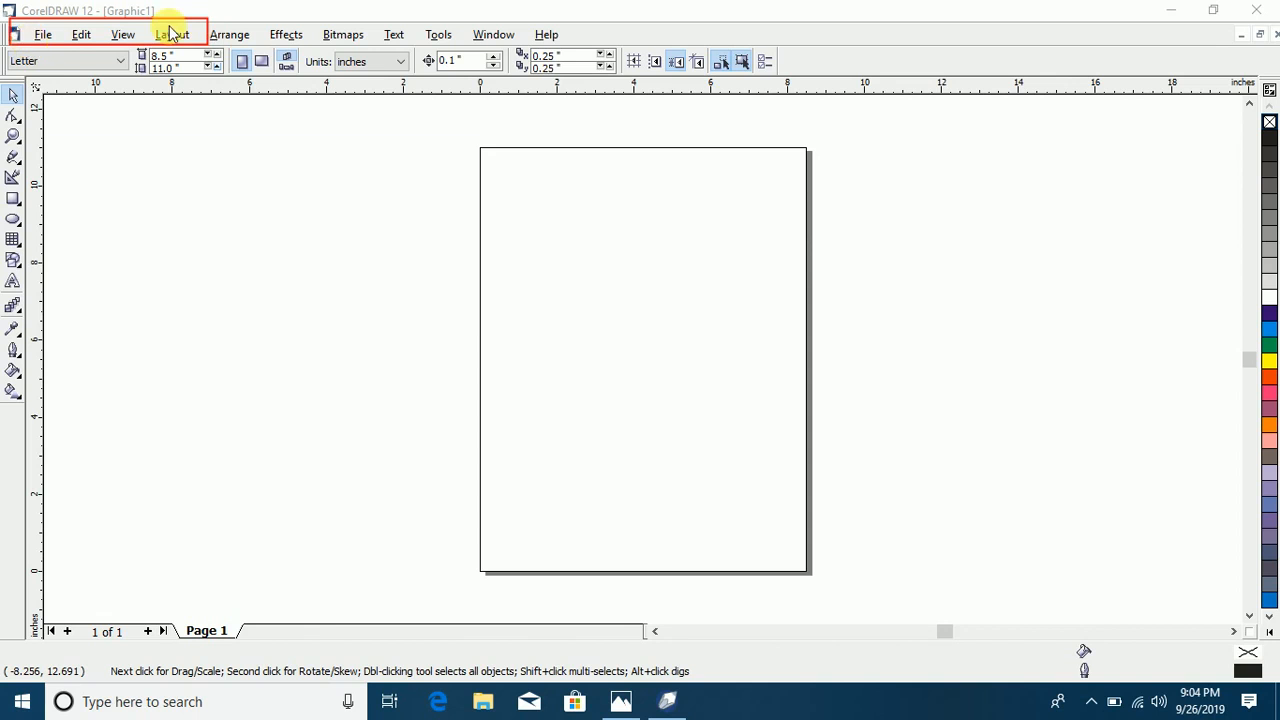
pyautogui.moveTo(223, 12); pyautogui.dragTo(255, 15)
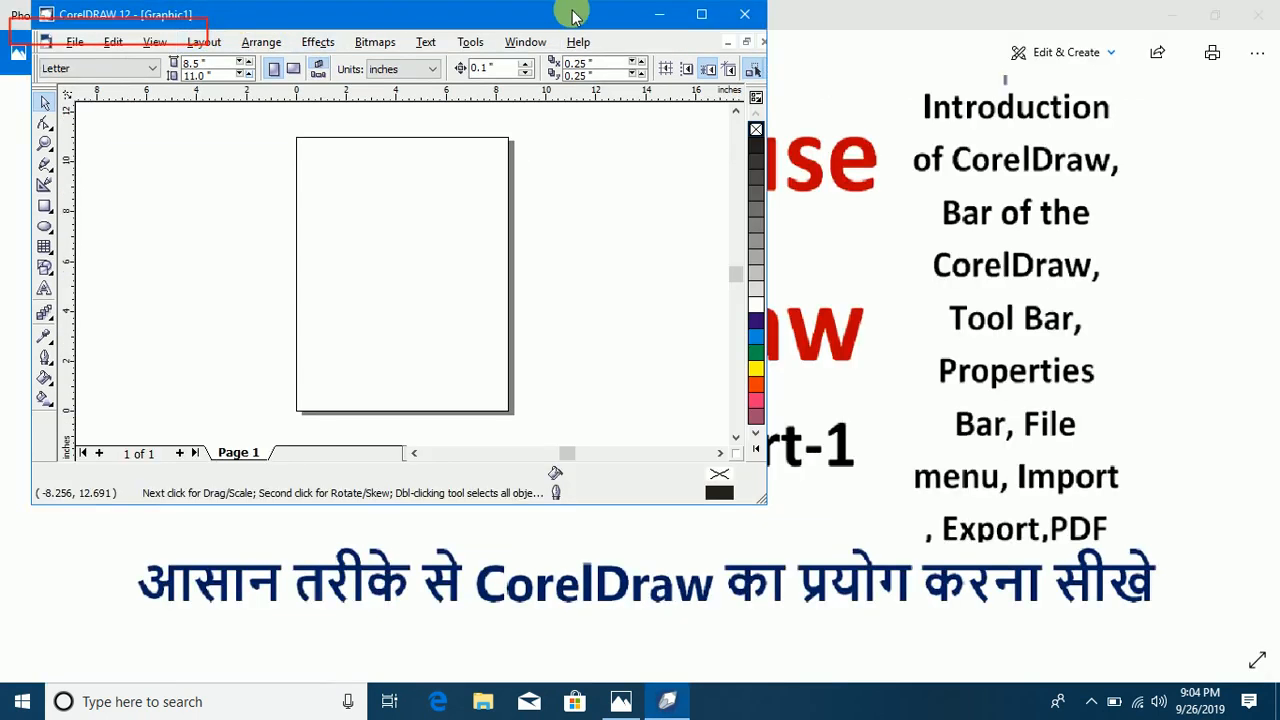
pyautogui.click(701, 14)
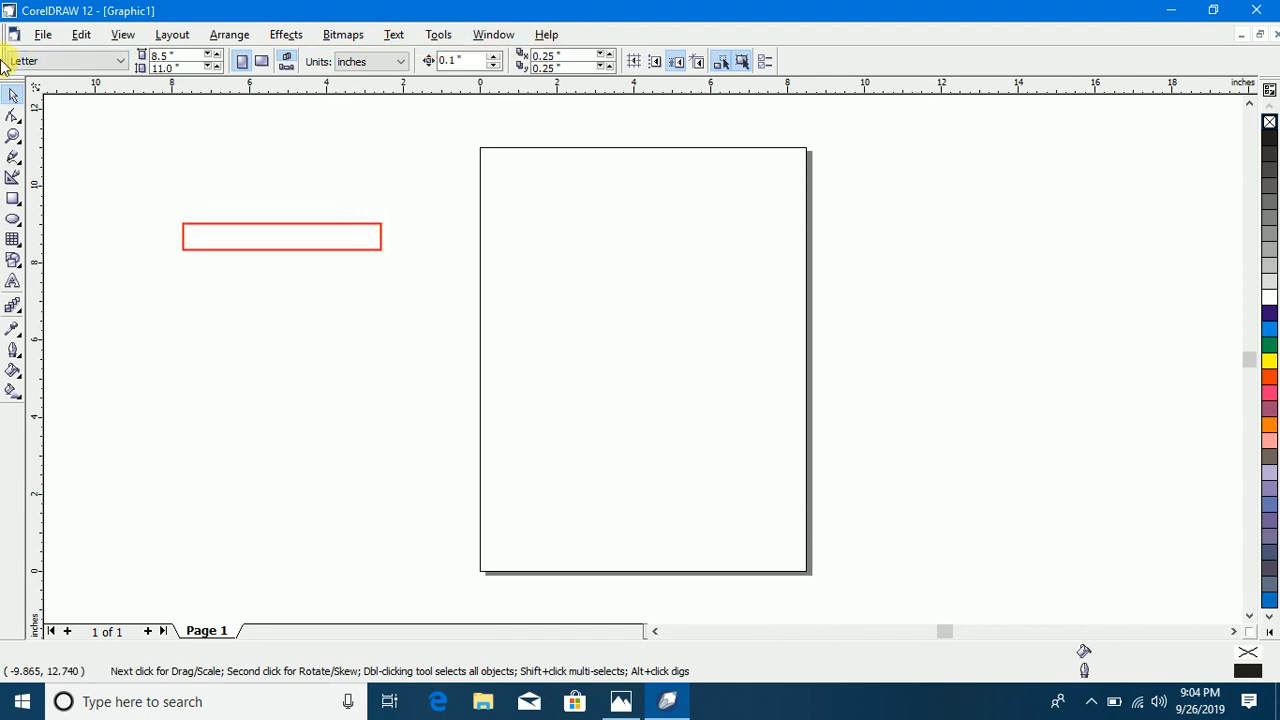
# Step: Float the property bar over the drawing area and display the Standard toolbar as a floating bar above it
pyautogui.moveTo(8, 60); pyautogui.dragTo(209, 311)
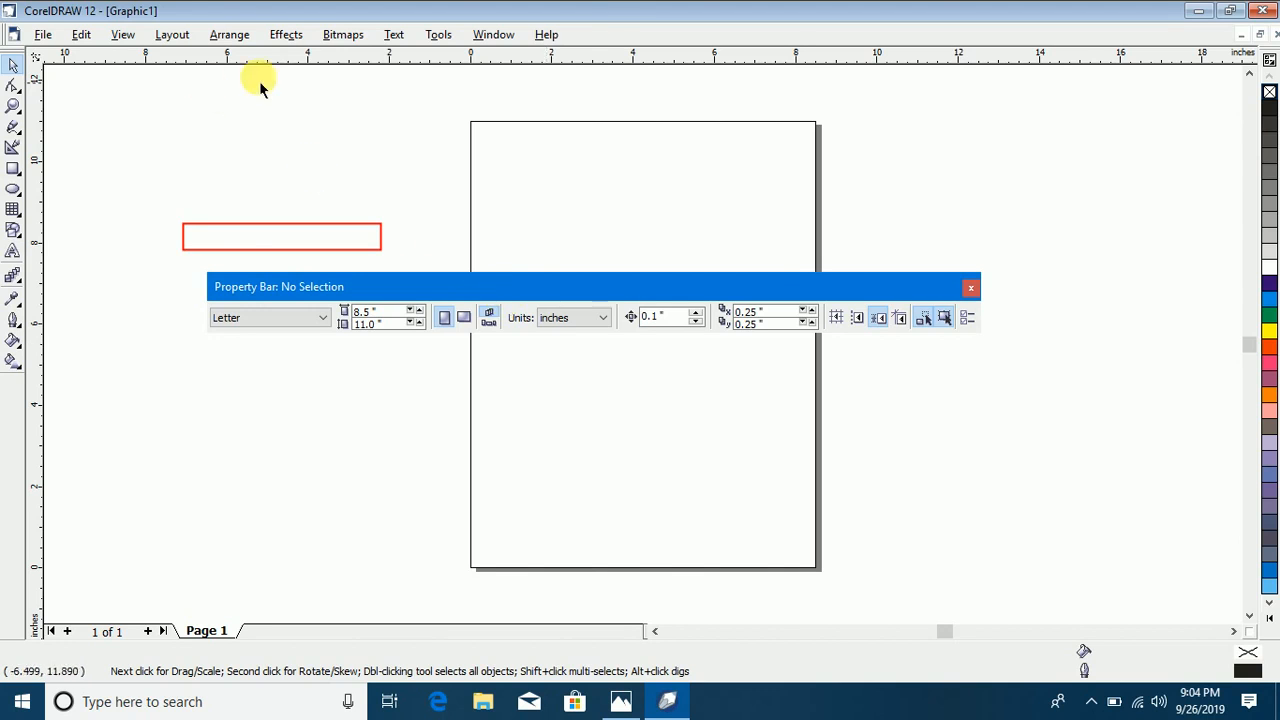
pyautogui.rightClick(600, 40)
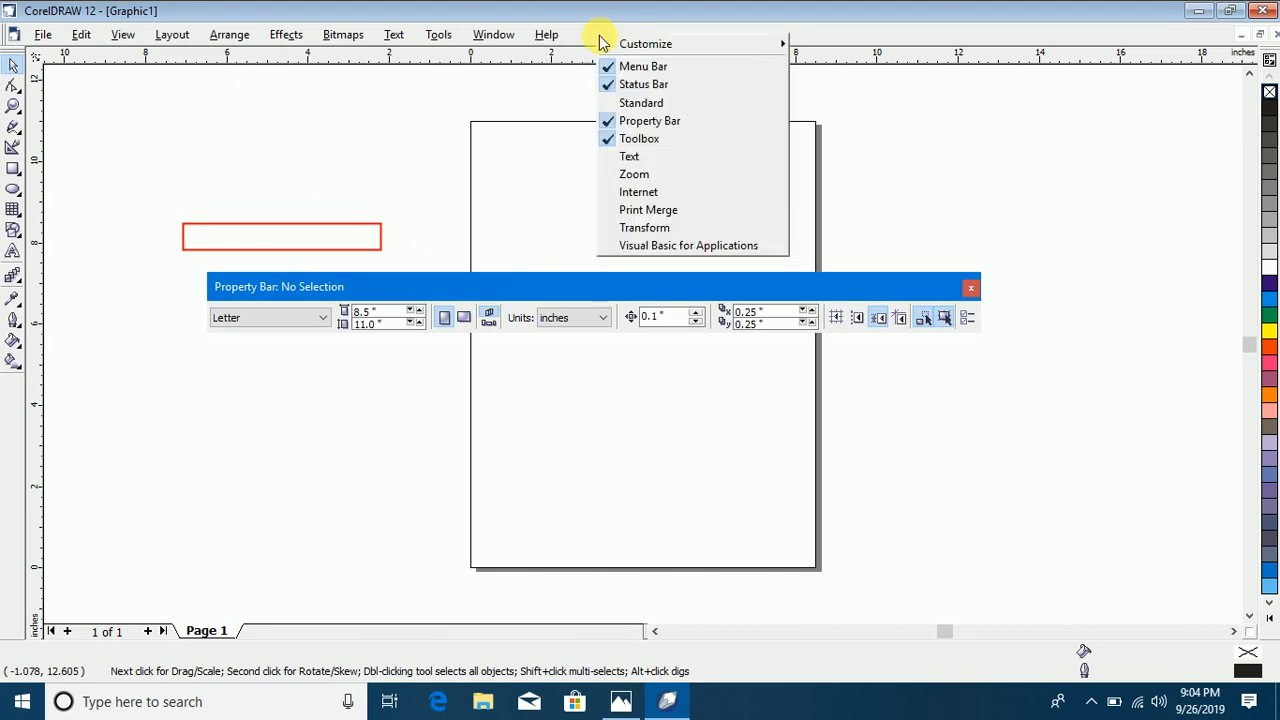
pyautogui.click(651, 105)
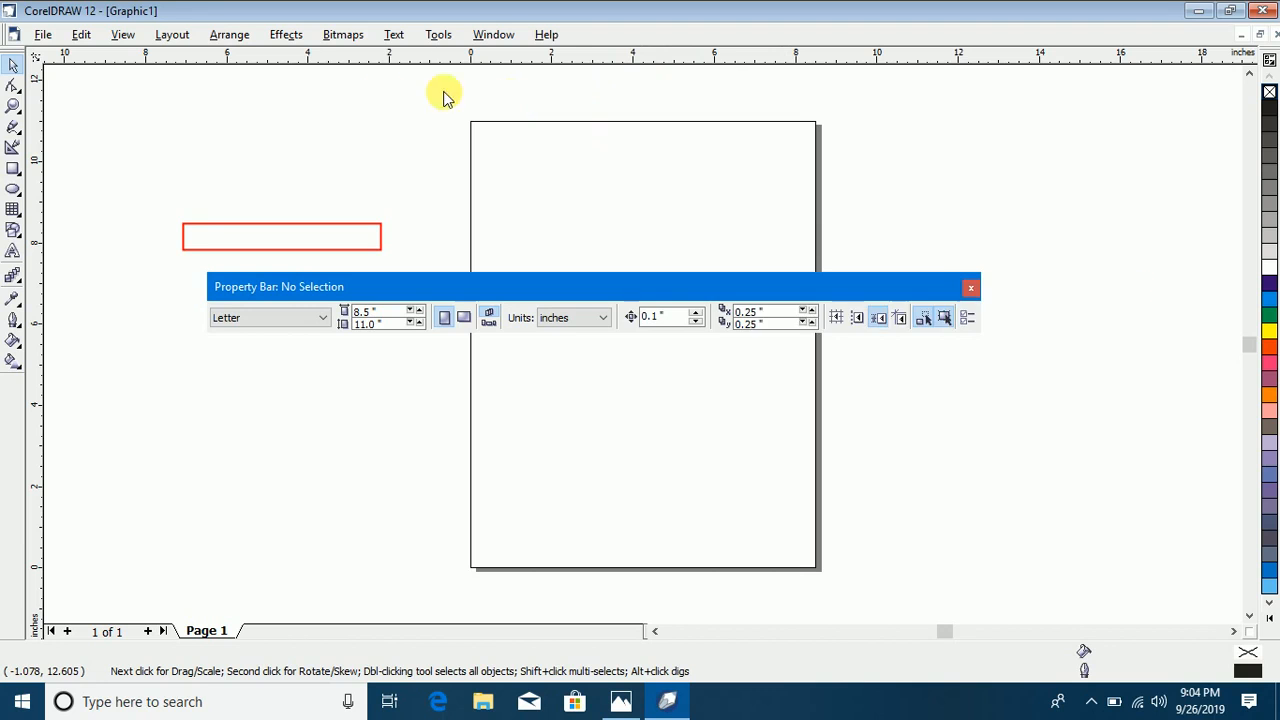
pyautogui.moveTo(829, 291); pyautogui.dragTo(120, 45)
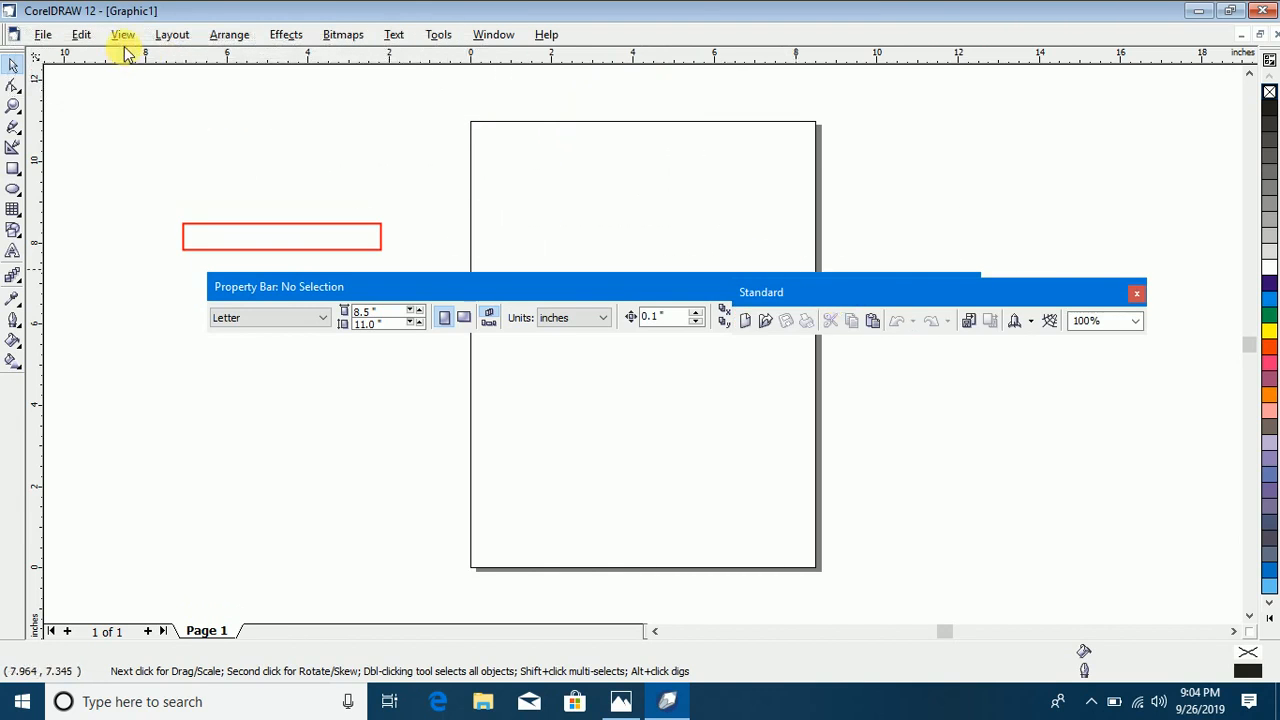
pyautogui.moveTo(127, 55); pyautogui.dragTo(480, 124)
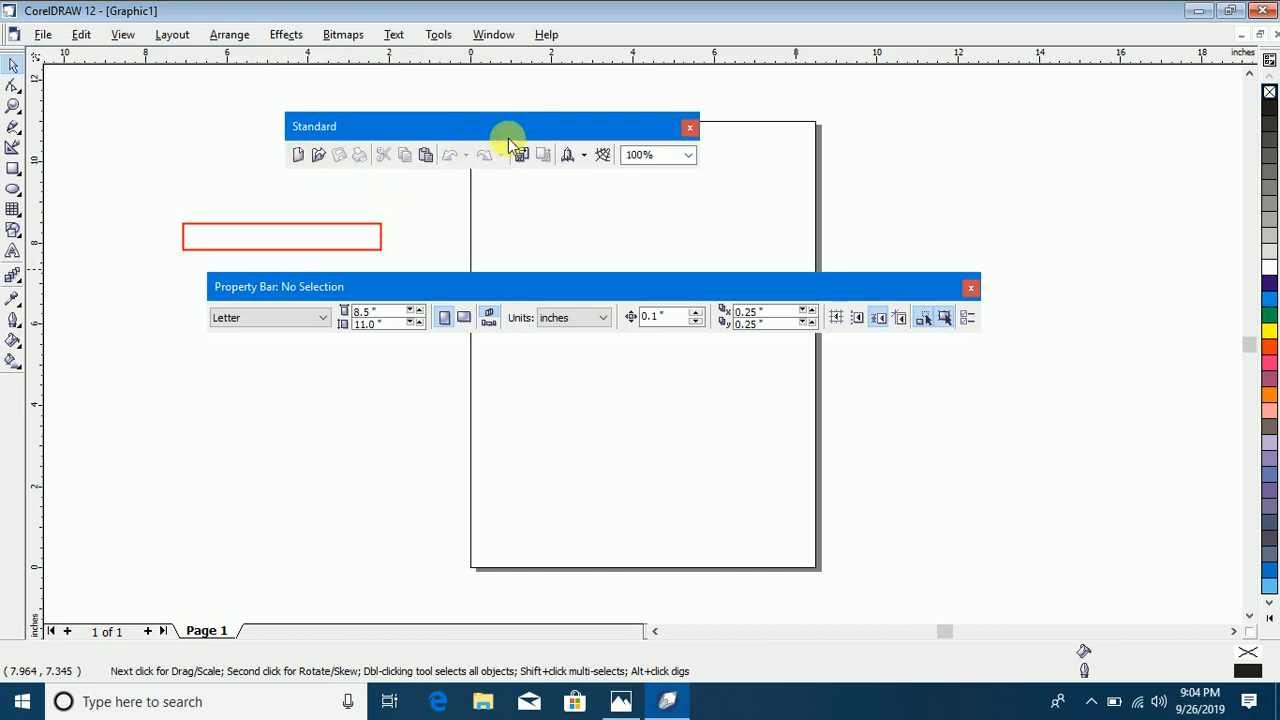
pyautogui.moveTo(510, 126); pyautogui.dragTo(519, 89)
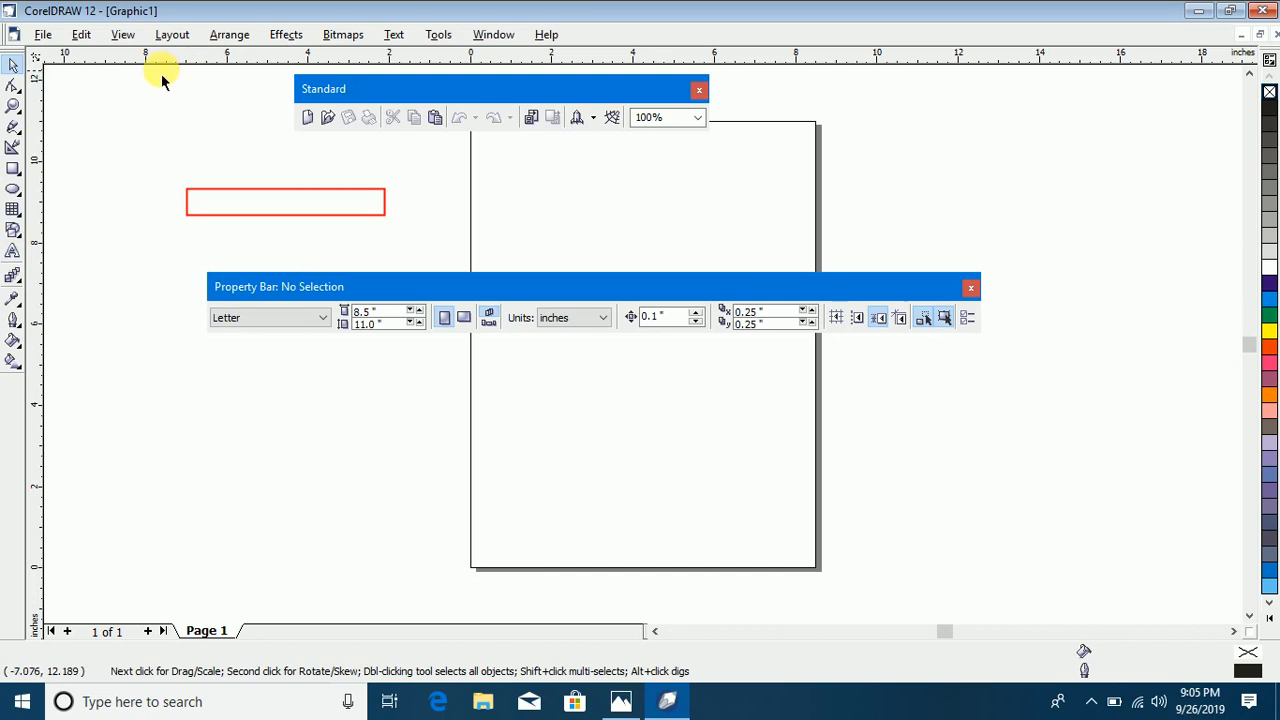
# Step: Float and redock the toolbox, and dock the property bar and the Standard toolbar in two rows below the menu bar
pyautogui.moveTo(13, 60); pyautogui.dragTo(145, 423)
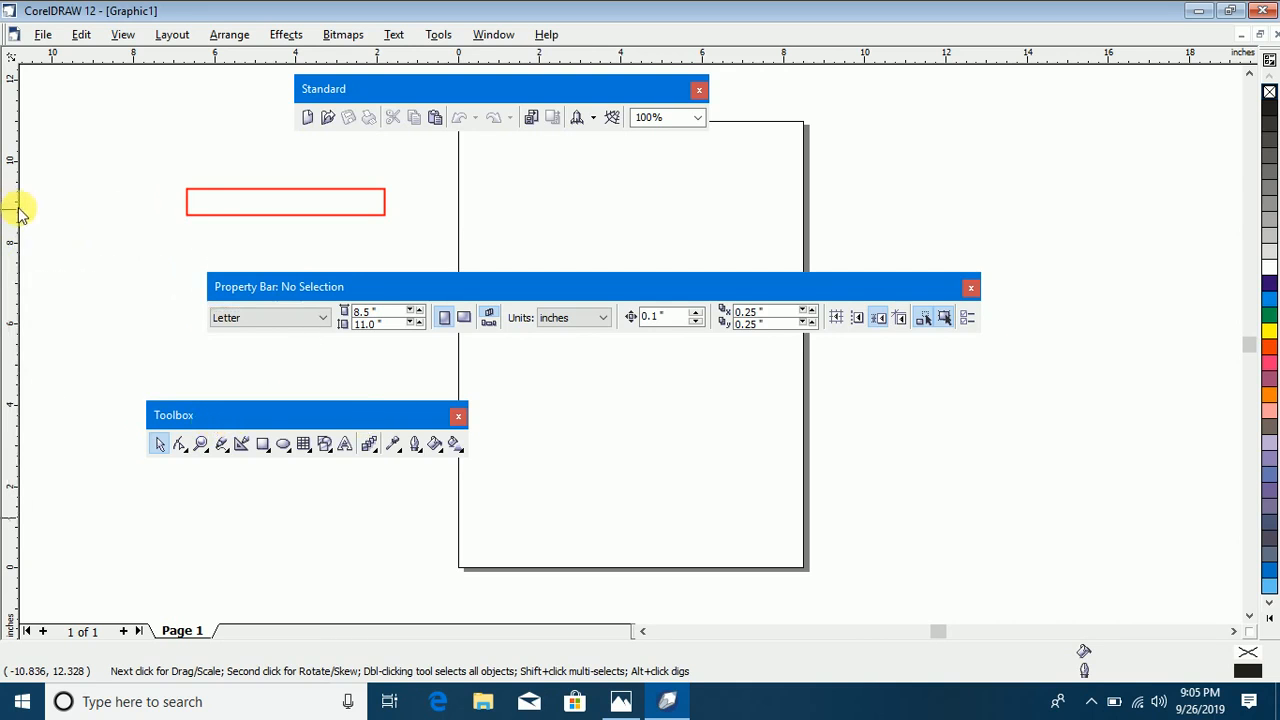
pyautogui.moveTo(15, 73); pyautogui.dragTo(15, 75)
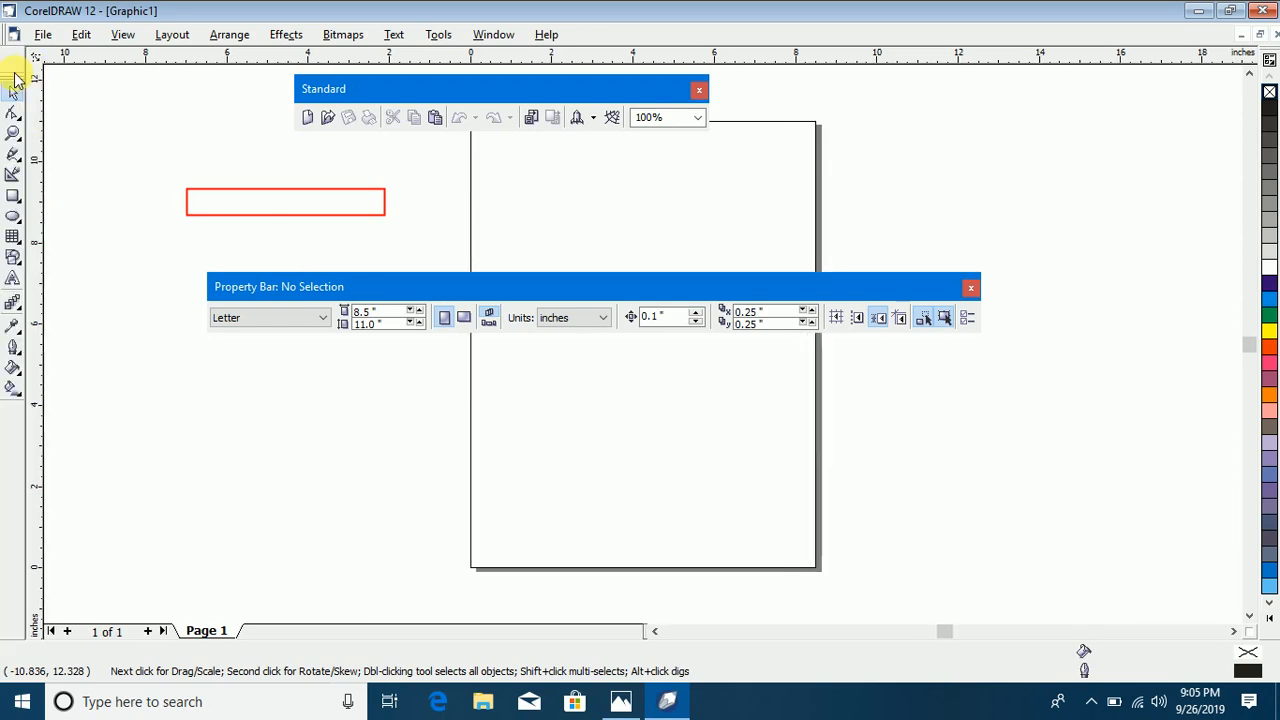
pyautogui.moveTo(292, 284); pyautogui.dragTo(80, 45)
pyautogui.moveTo(336, 89); pyautogui.dragTo(86, 75)
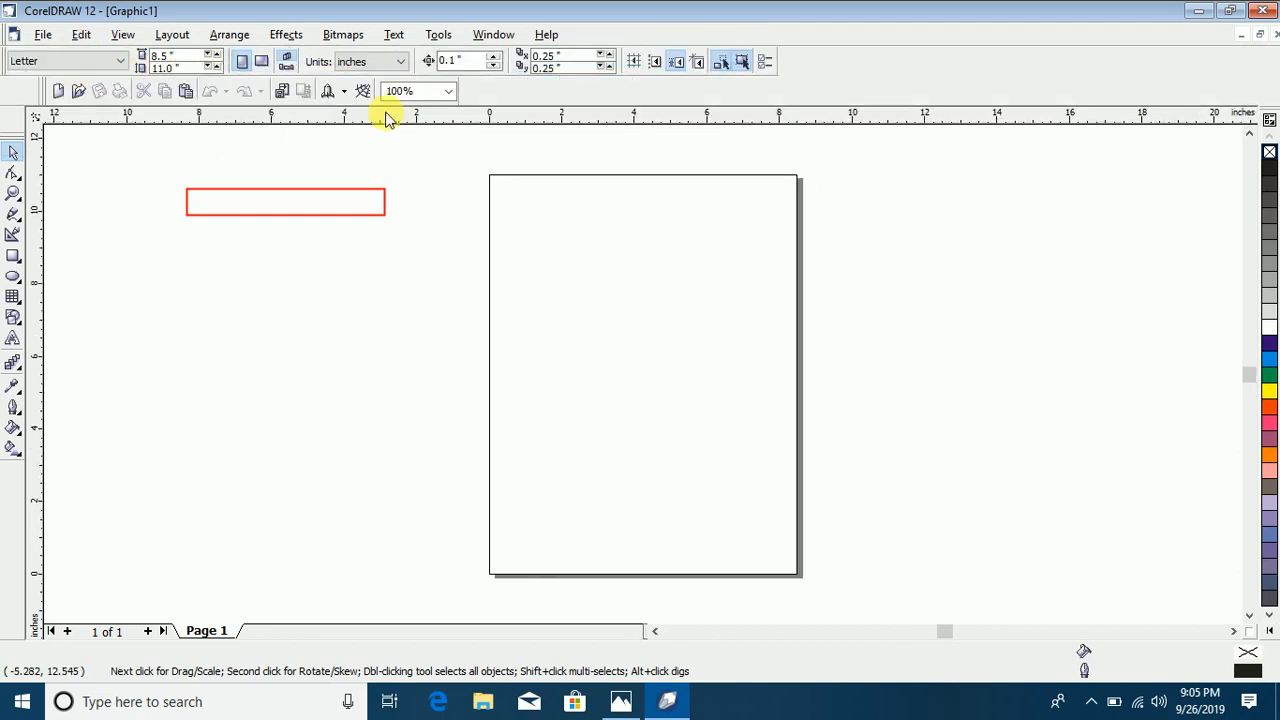
# Step: Display the Text toolbar and dock it beside the Standard toolbar
pyautogui.rightClick(622, 34)
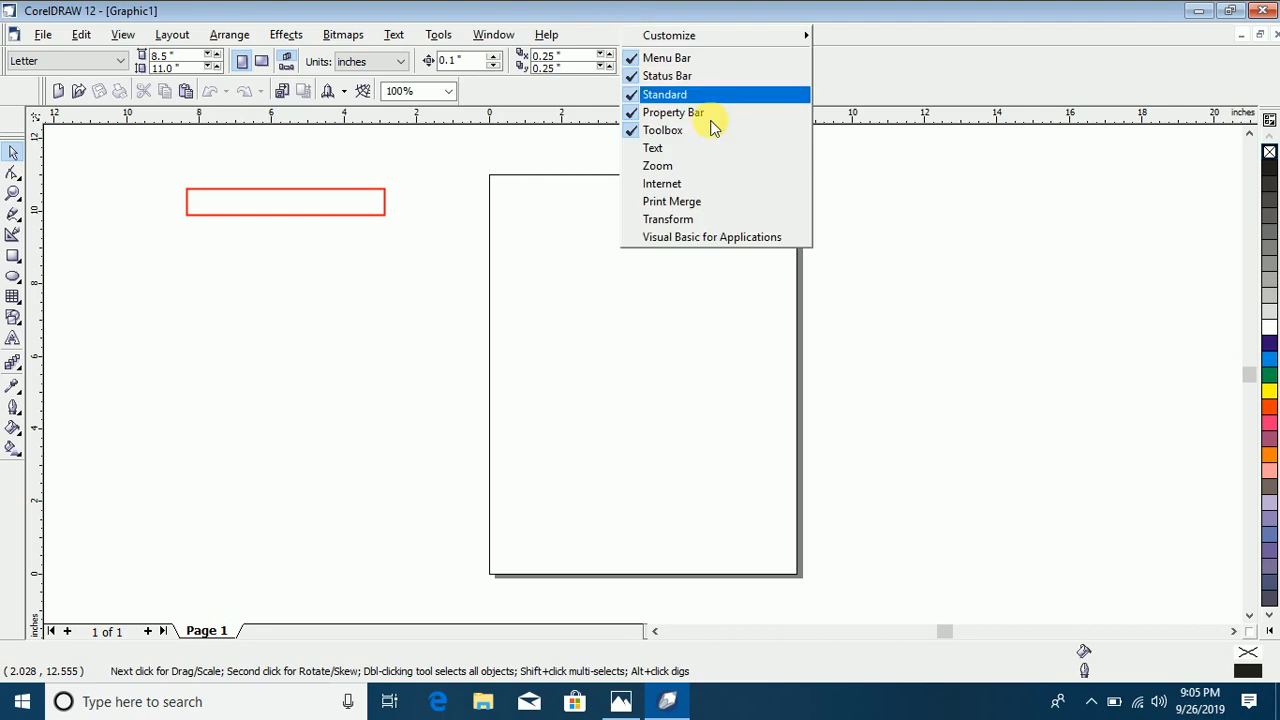
pyautogui.click(691, 151)
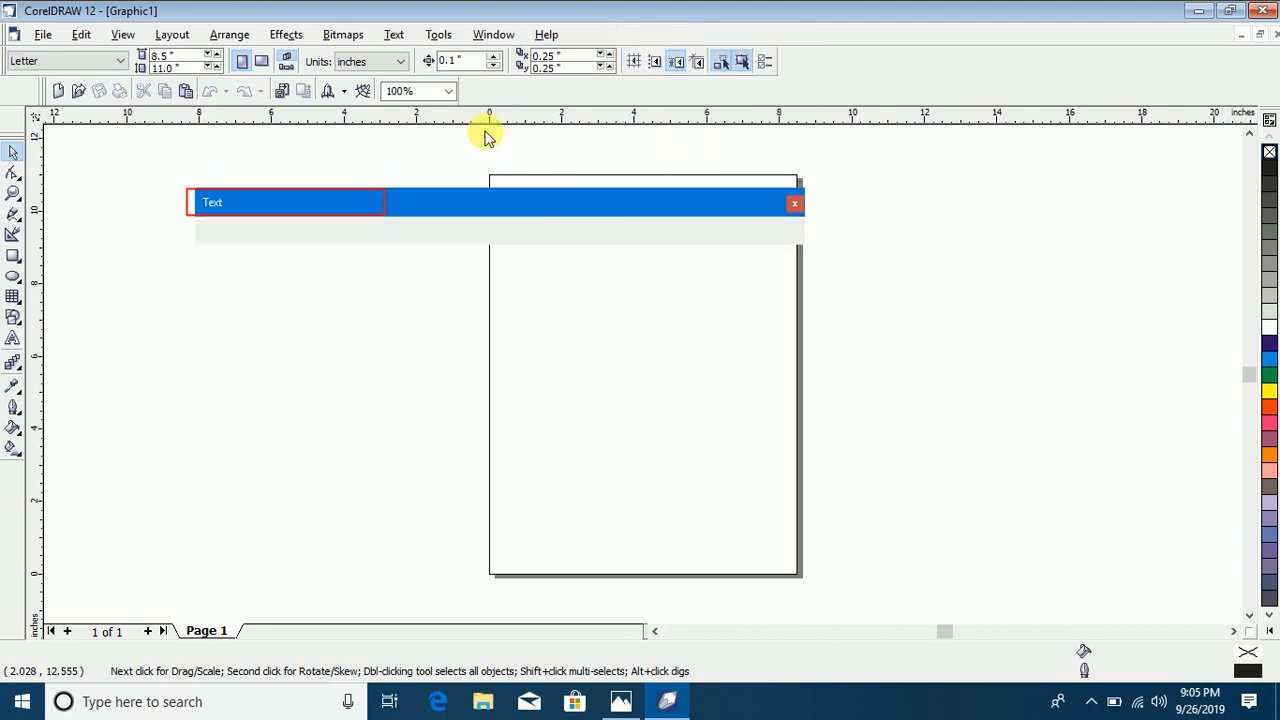
pyautogui.moveTo(443, 191); pyautogui.dragTo(700, 87)
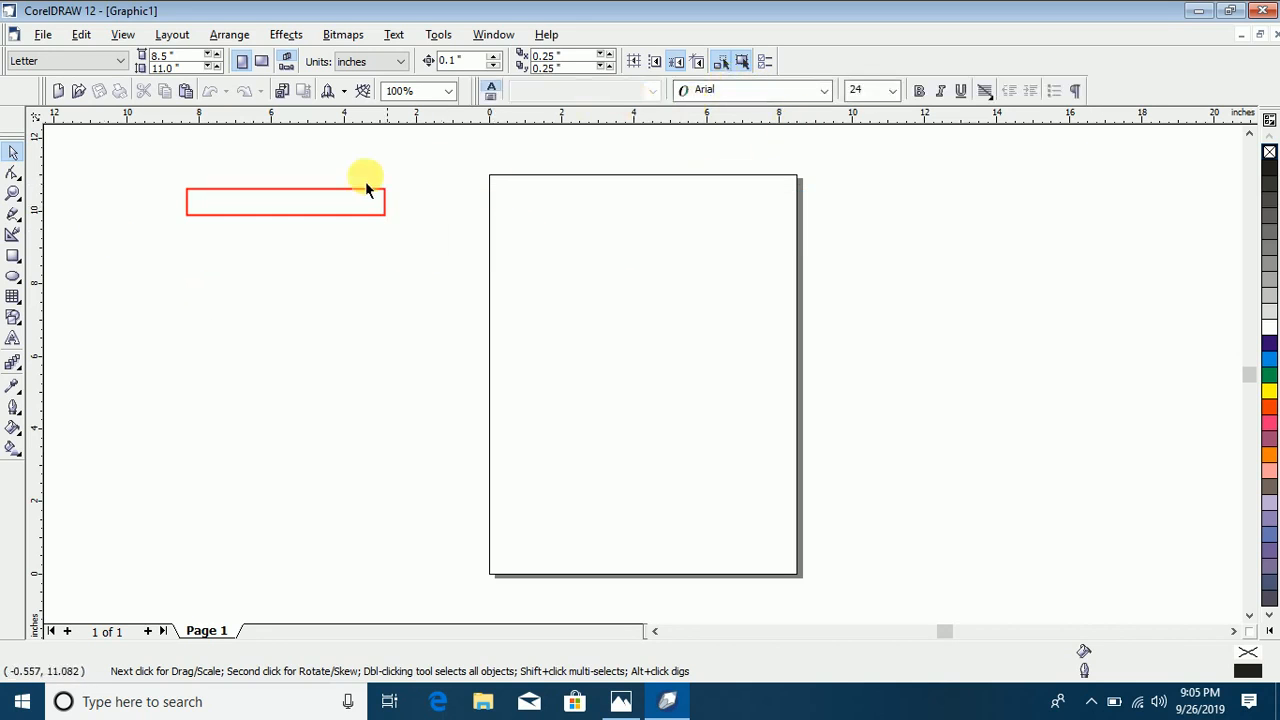
pyautogui.moveTo(478, 167); pyautogui.dragTo(809, 588)
pyautogui.moveTo(175, 315); pyautogui.dragTo(430, 489)
pyautogui.moveTo(966, 271); pyautogui.dragTo(1141, 446)
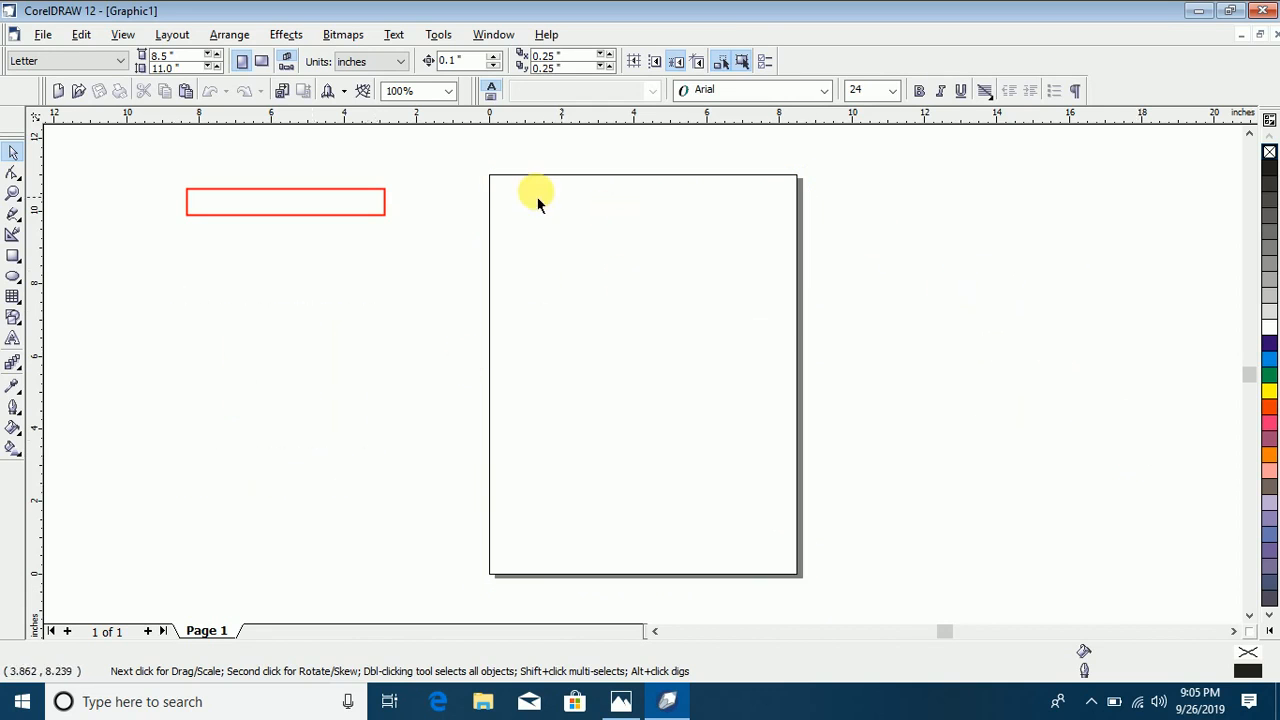
pyautogui.moveTo(469, 153); pyautogui.dragTo(829, 546)
pyautogui.scroll(1, 636, 330)
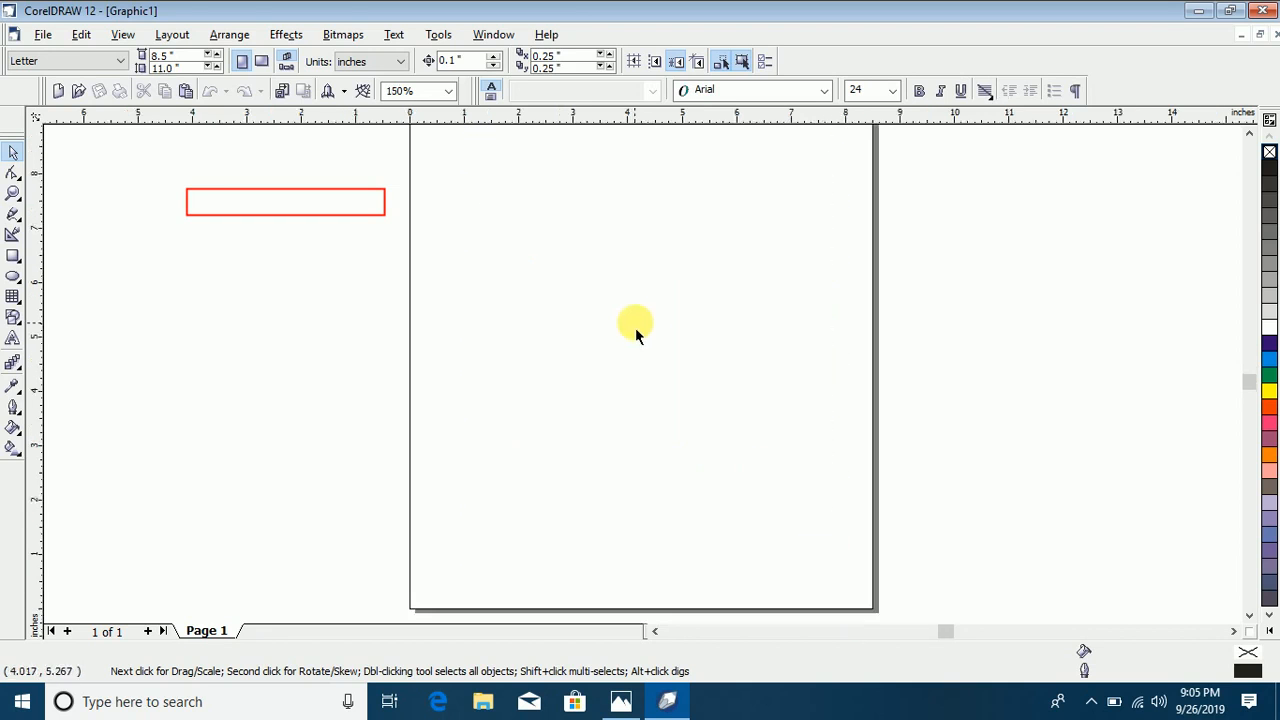
pyautogui.scroll(-1, 636, 330)
pyautogui.click(1249, 133)
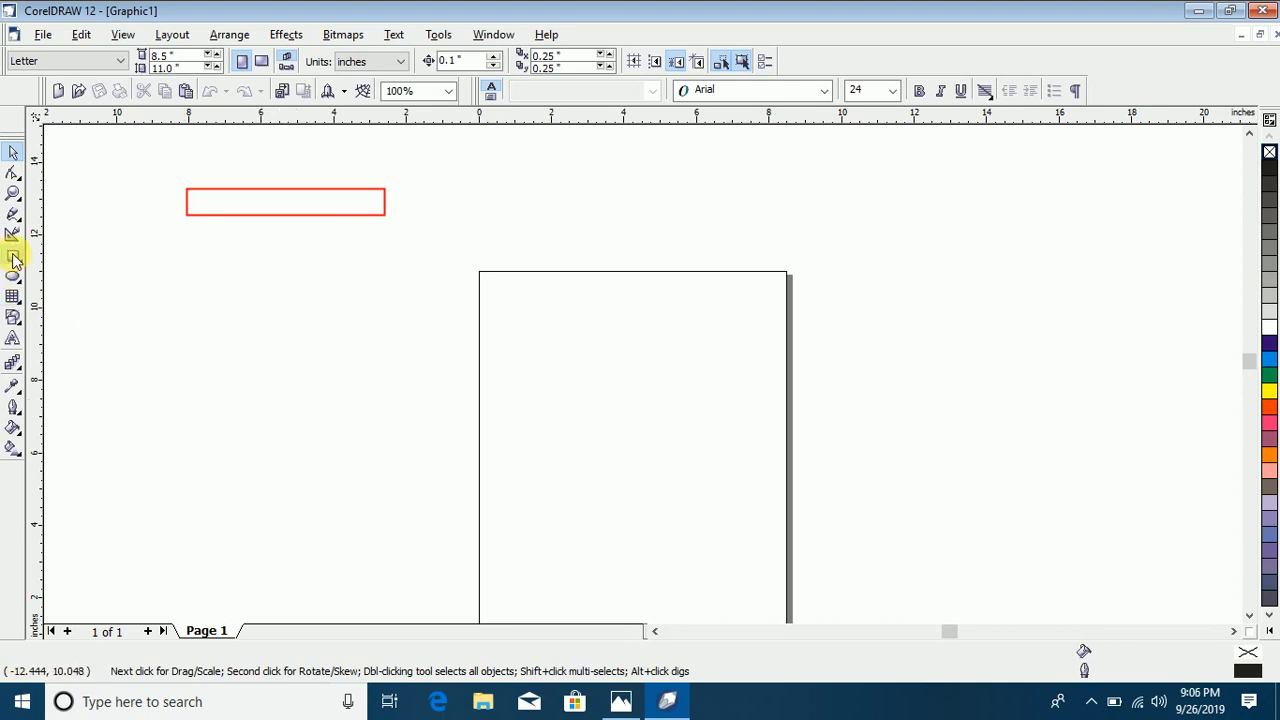
# Step: Draw a rectangle about 3.4 by 2.6 inches beside the page and another about 3.7 by 3.0 inches on it
pyautogui.click(13, 255)
pyautogui.moveTo(247, 292); pyautogui.dragTo(383, 398)
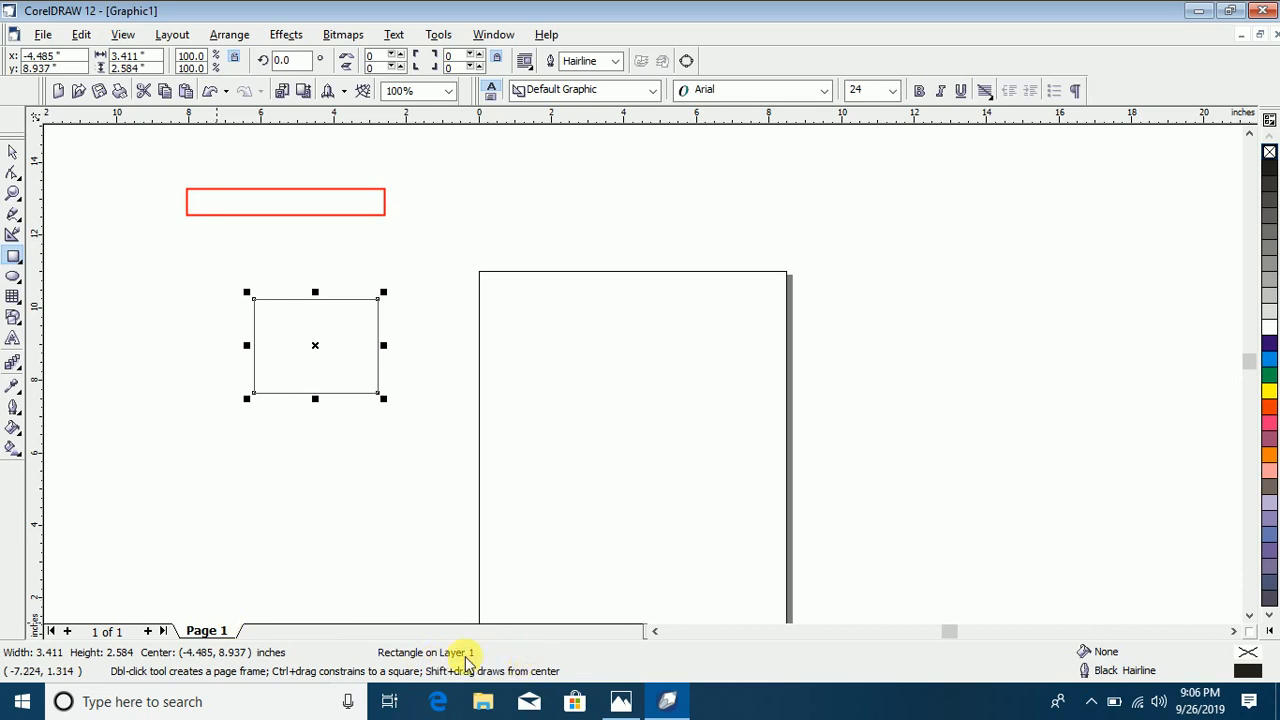
pyautogui.moveTo(599, 325); pyautogui.dragTo(733, 433)
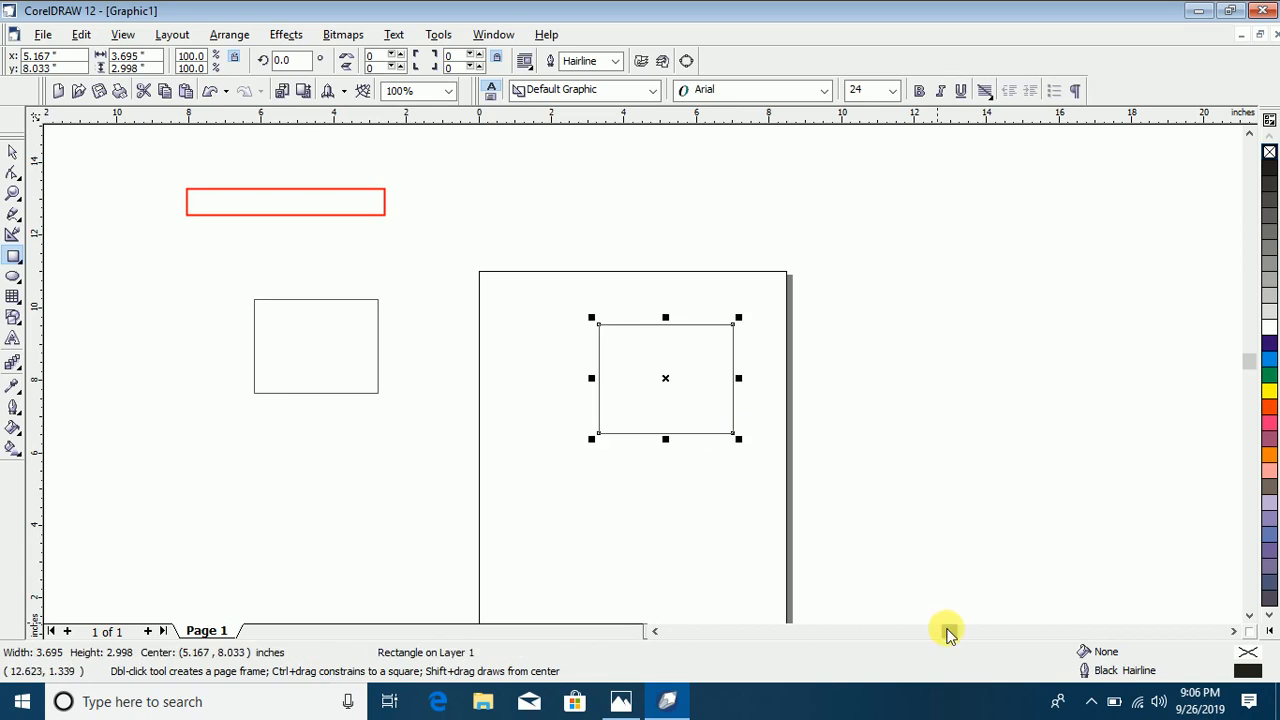
# Step: Float the default CMYK palette to fill the rectangle on the page with Deep Rose, and redock the palette
pyautogui.moveTo(937, 629); pyautogui.dragTo(966, 631)
pyautogui.moveTo(1249, 368)
pyautogui.mouseDown()
pyautogui.moveTo(1256, 390)
pyautogui.moveTo(1250, 368)
pyautogui.mouseUp()
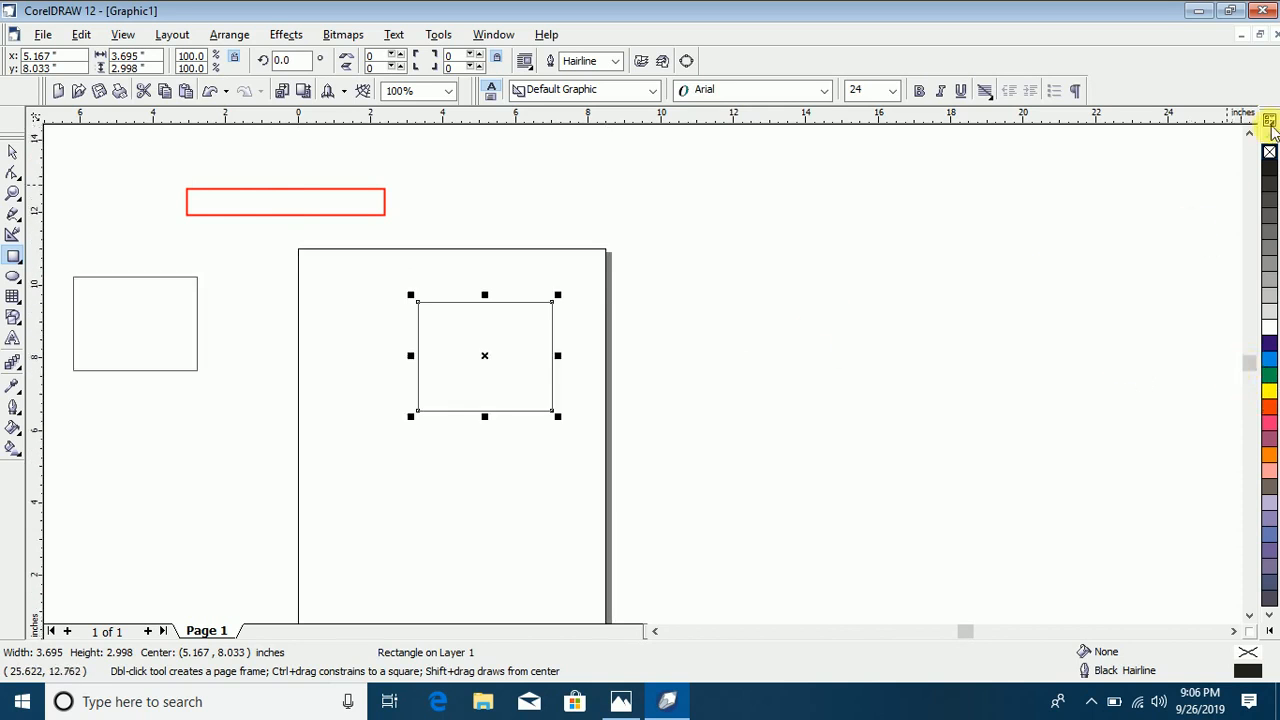
pyautogui.moveTo(1270, 117); pyautogui.dragTo(1083, 298)
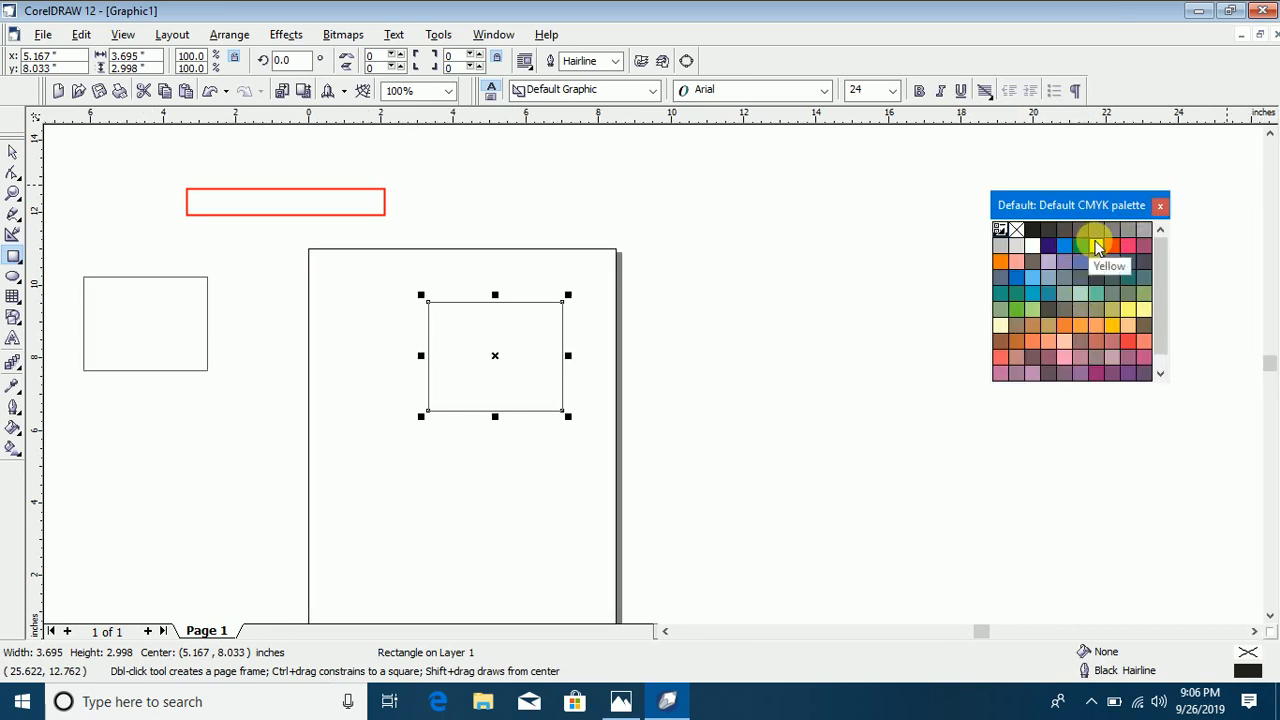
pyautogui.click(1096, 245)
pyautogui.click(1066, 280)
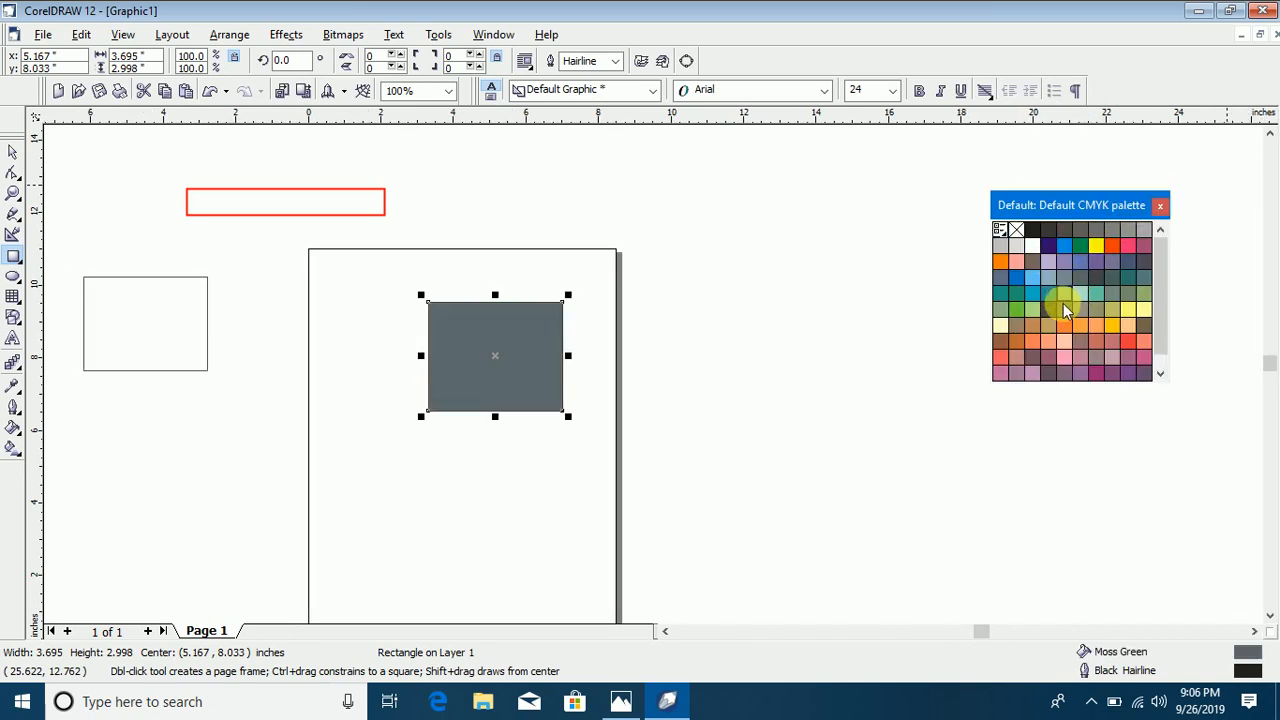
pyautogui.click(1100, 328)
pyautogui.click(1112, 341)
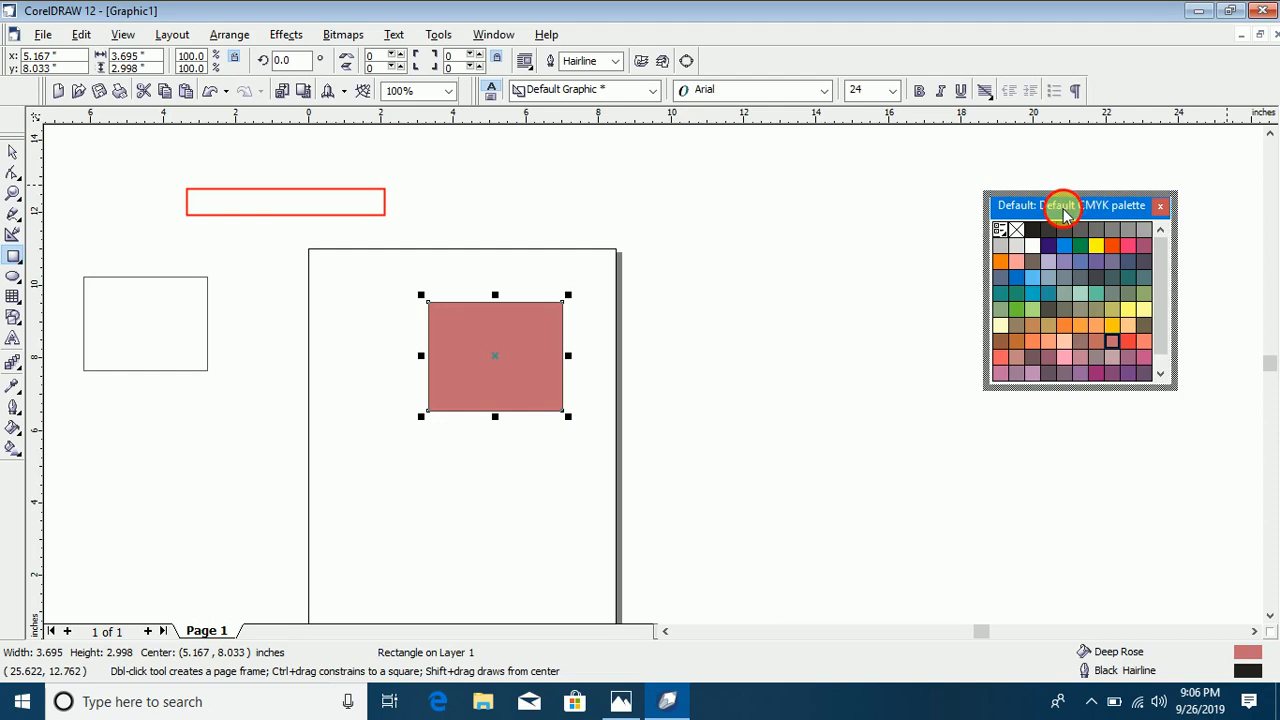
pyautogui.moveTo(1240, 228); pyautogui.dragTo(1274, 240)
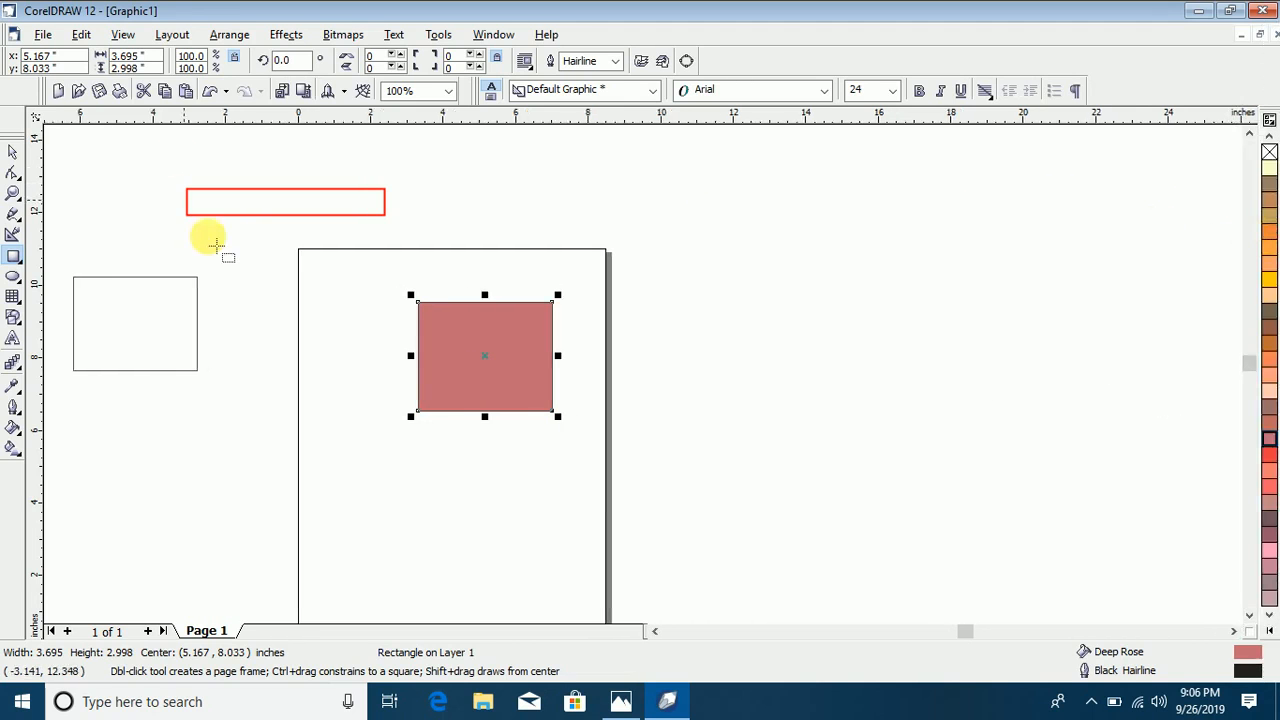
# Step: Draw an unfilled rectangle about 7.3 by 5.6 inches around the Deep Rose rectangle
pyautogui.click(41, 35)
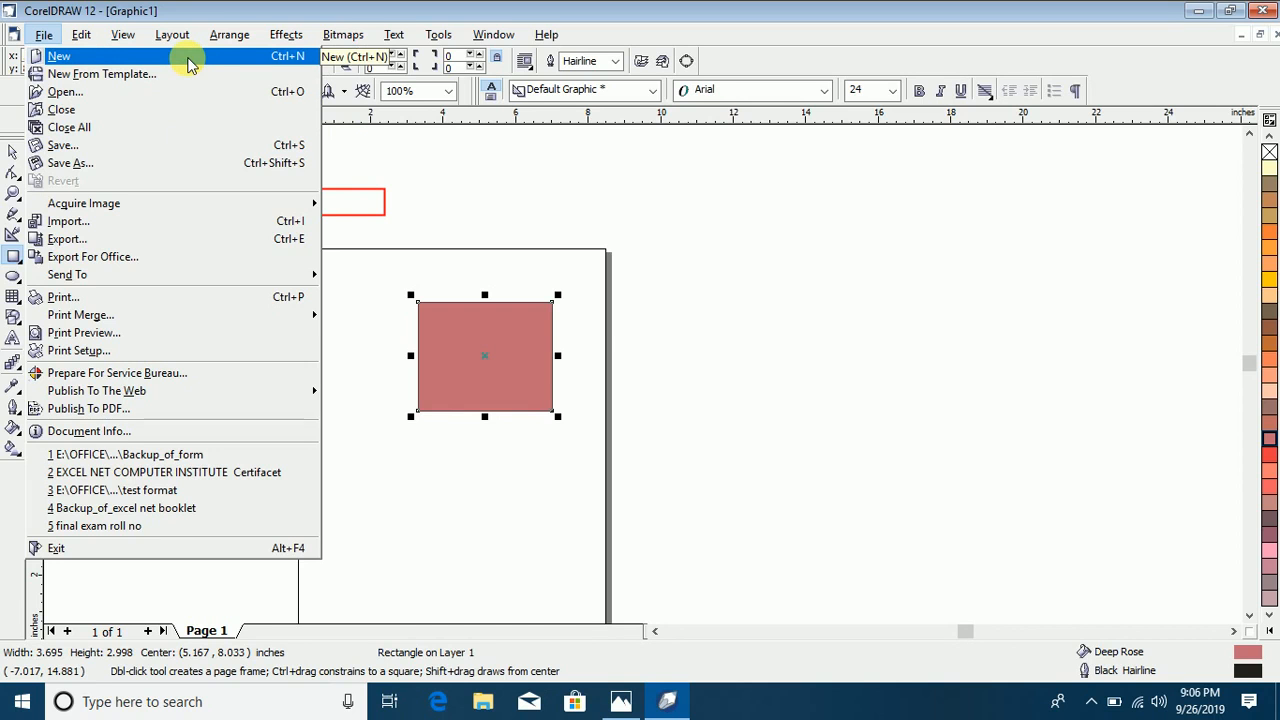
pyautogui.click(837, 351)
pyautogui.moveTo(345, 268); pyautogui.dragTo(606, 472)
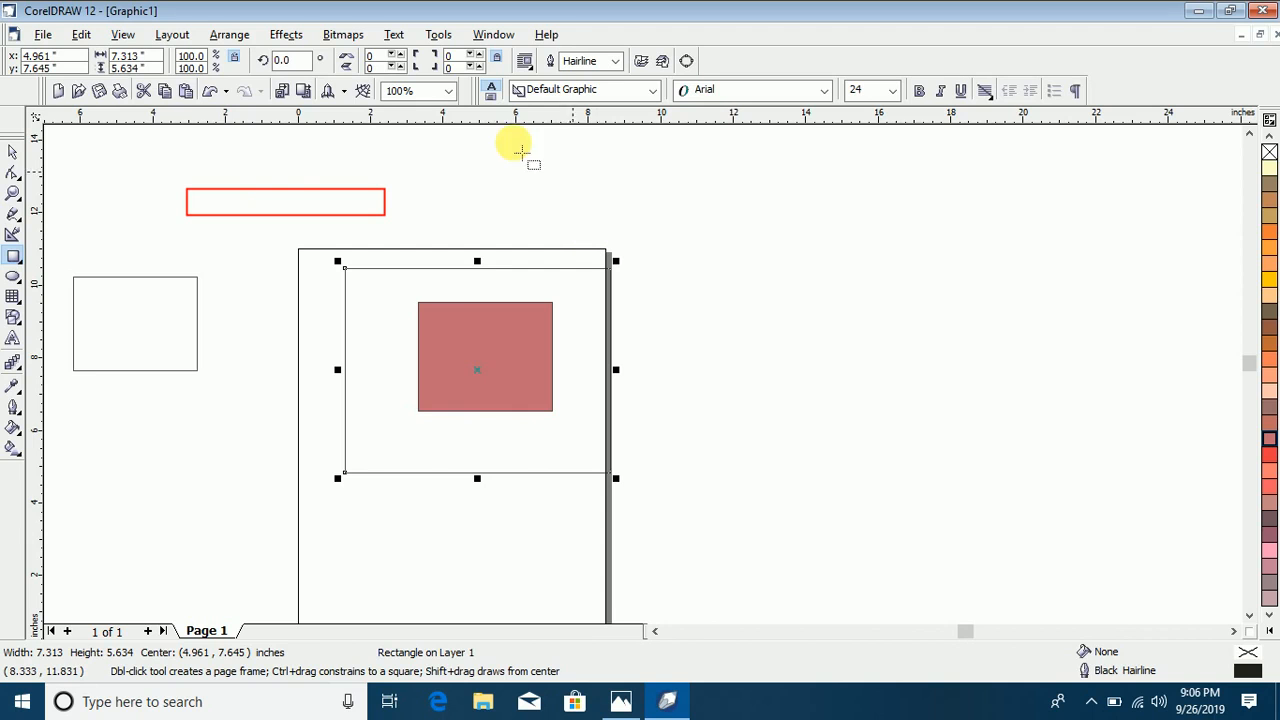
# Step: Create a new blank document, and restore and maximize its window to see both open documents
pyautogui.click(38, 37)
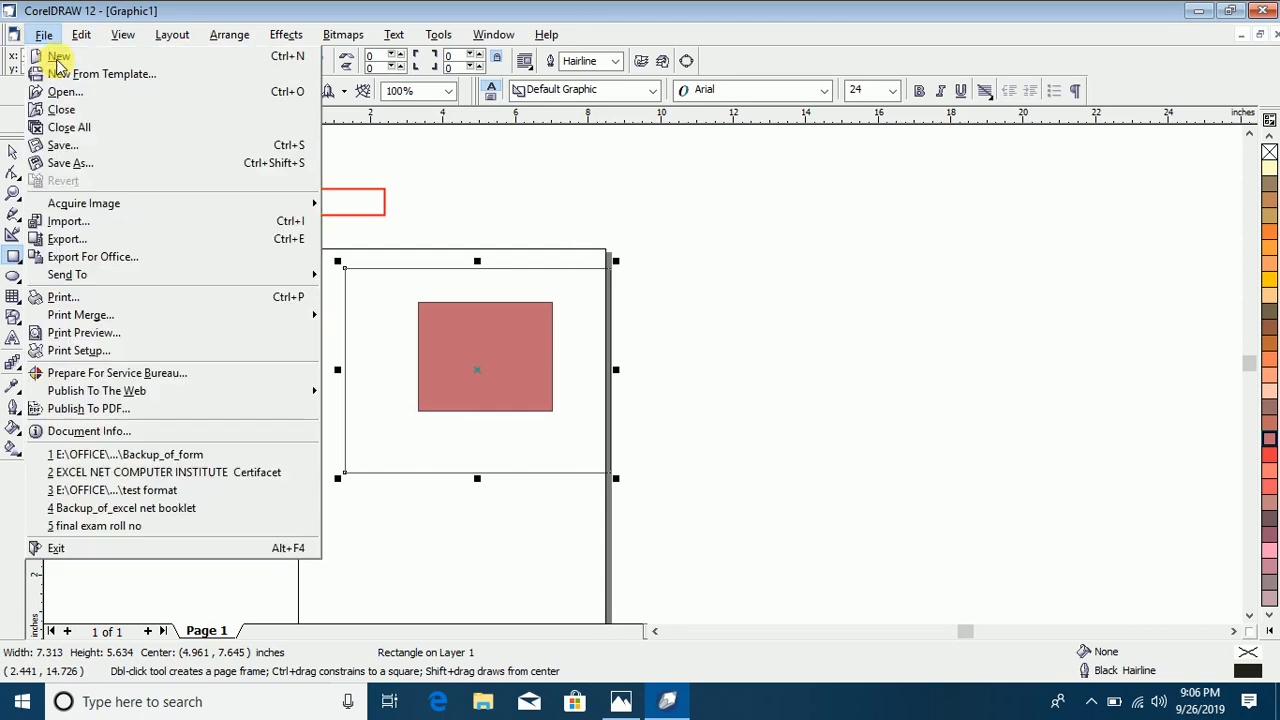
pyautogui.click(52, 51)
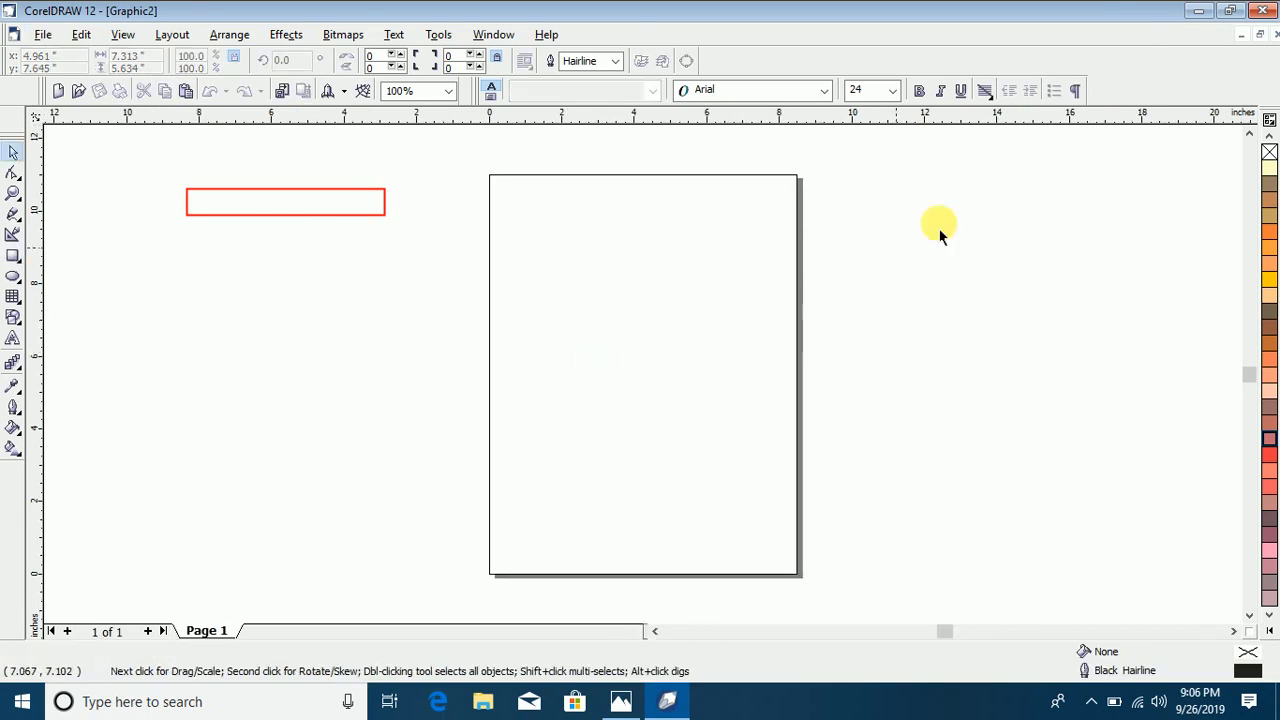
pyautogui.click(1263, 35)
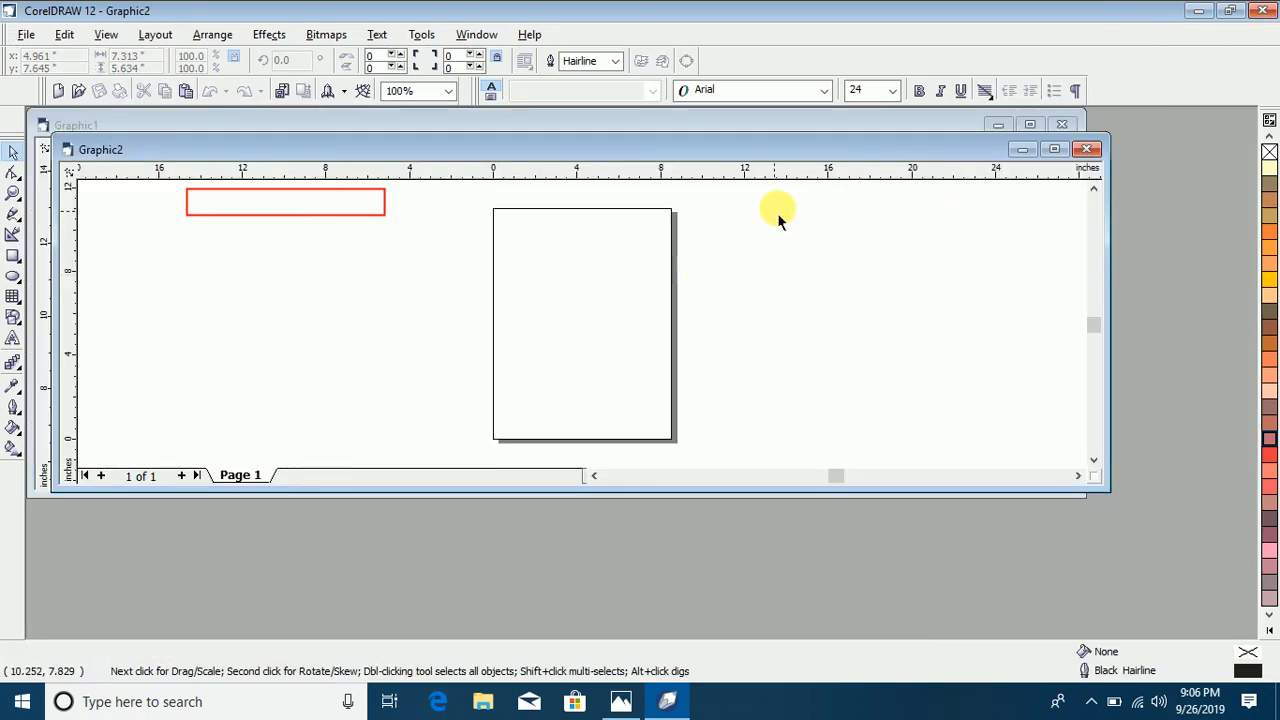
pyautogui.click(1049, 150)
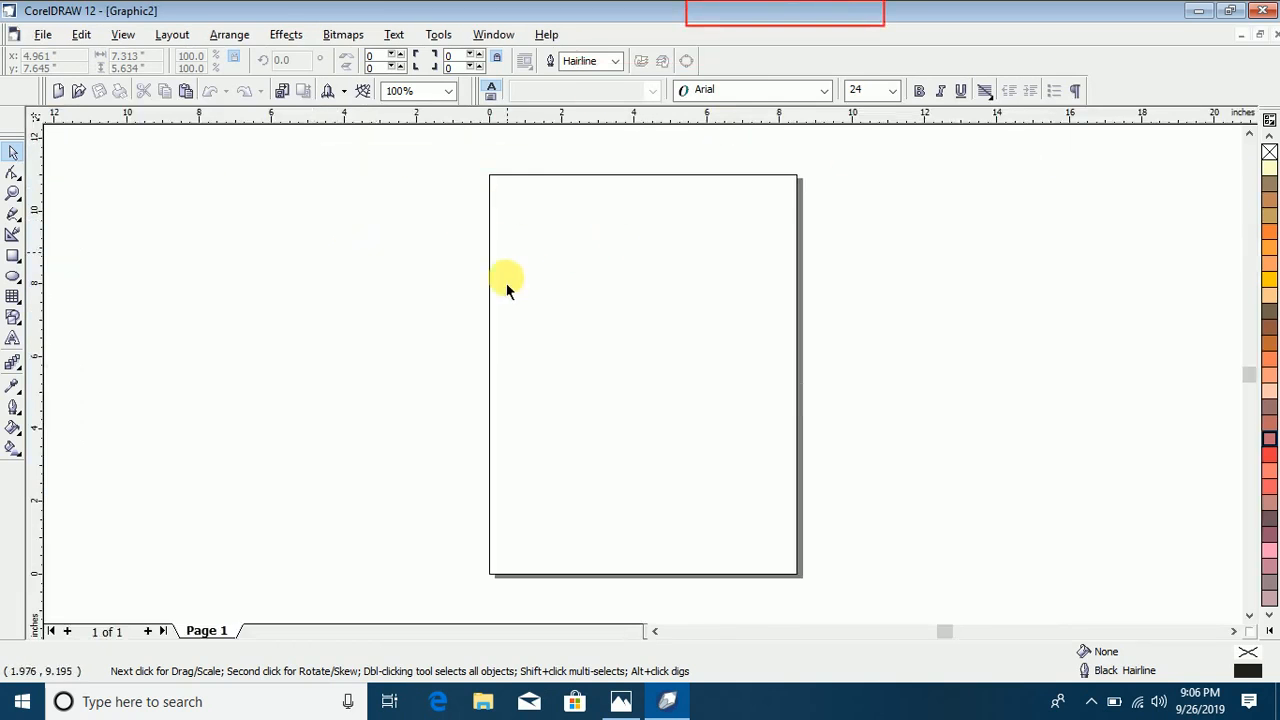
# Step: Examine the Full Page, Label, Envelope, Side-Fold, Web and Browse categories offered for a new document from a template, previewing several full-page designs
pyautogui.click(43, 34)
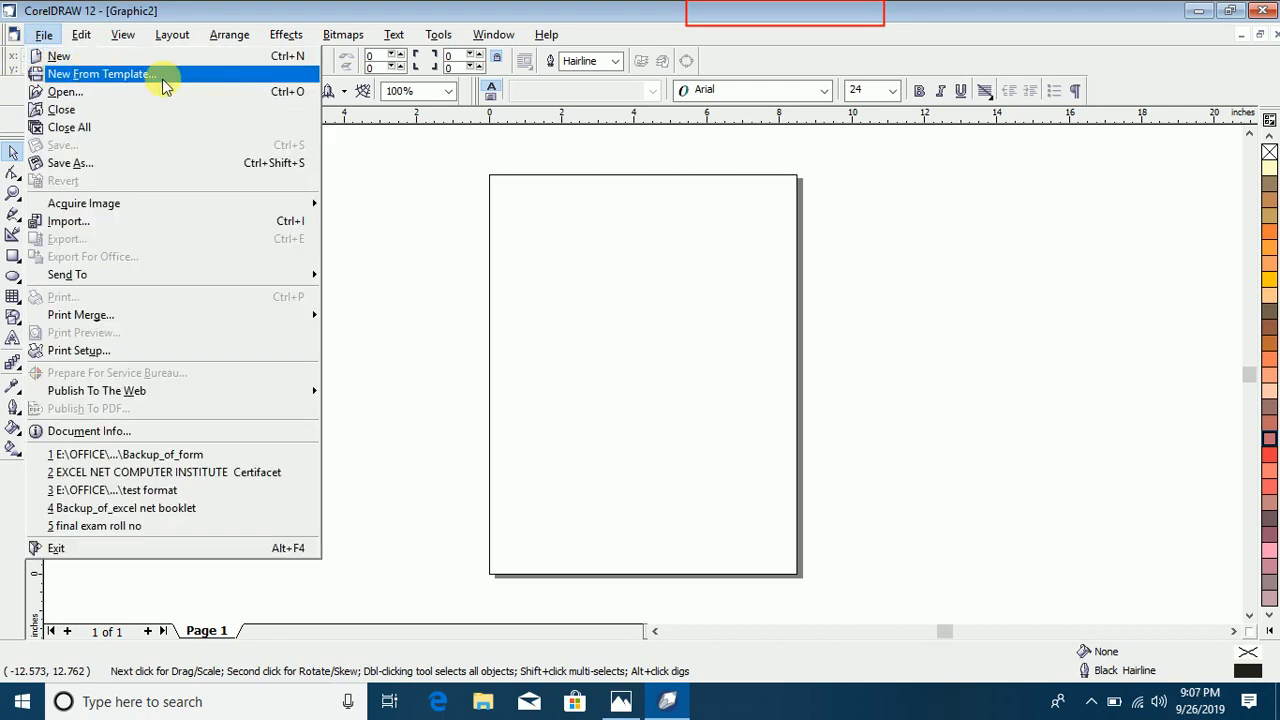
pyautogui.click(84, 80)
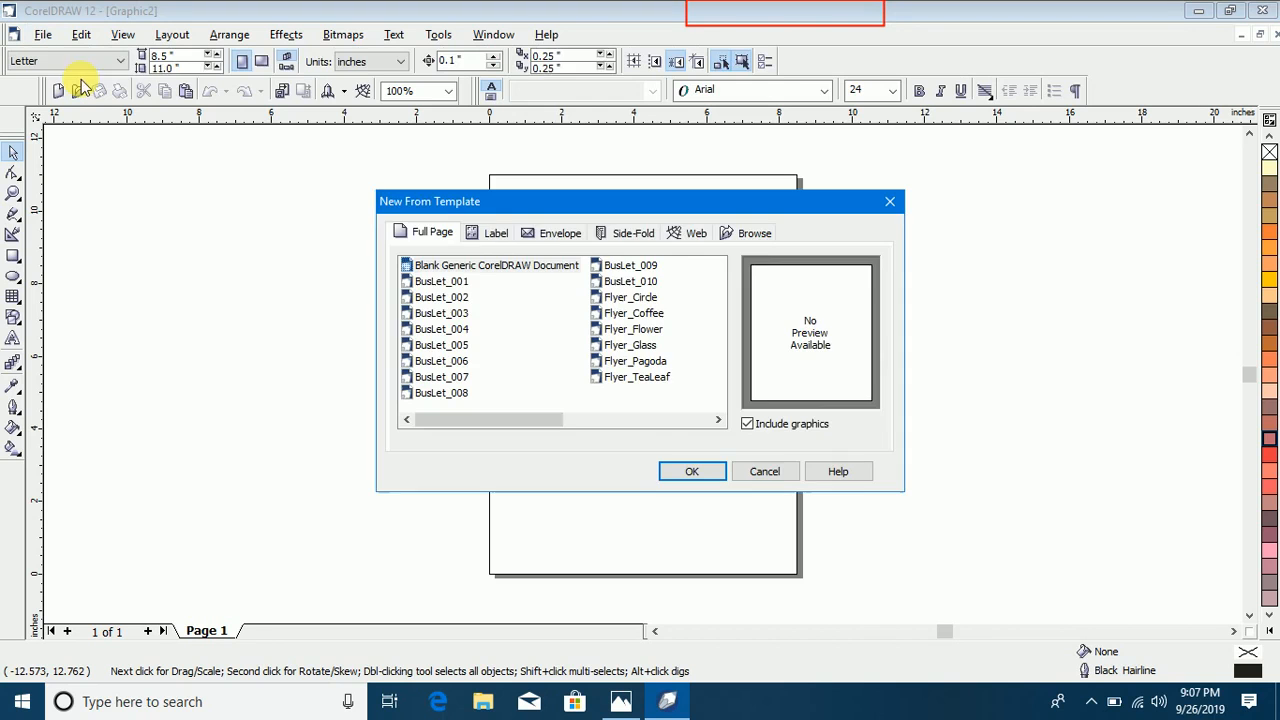
pyautogui.click(437, 297)
pyautogui.click(445, 345)
pyautogui.click(600, 314)
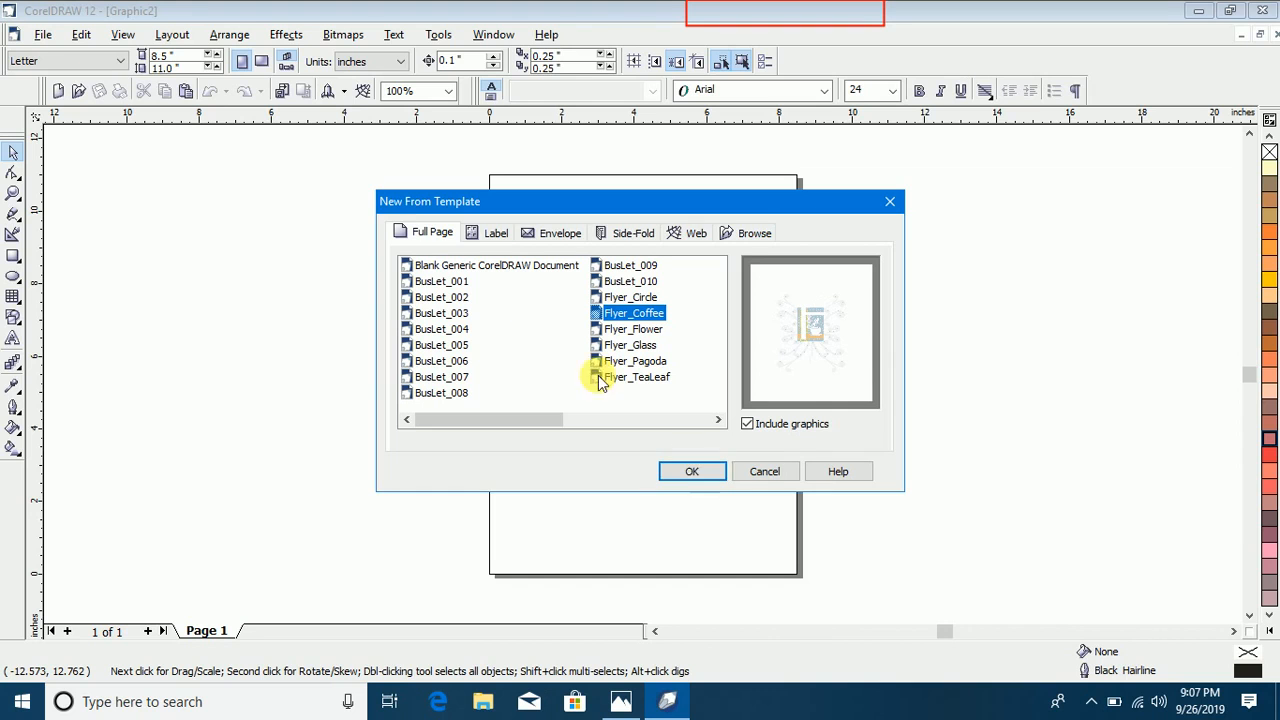
pyautogui.click(491, 233)
pyautogui.click(553, 236)
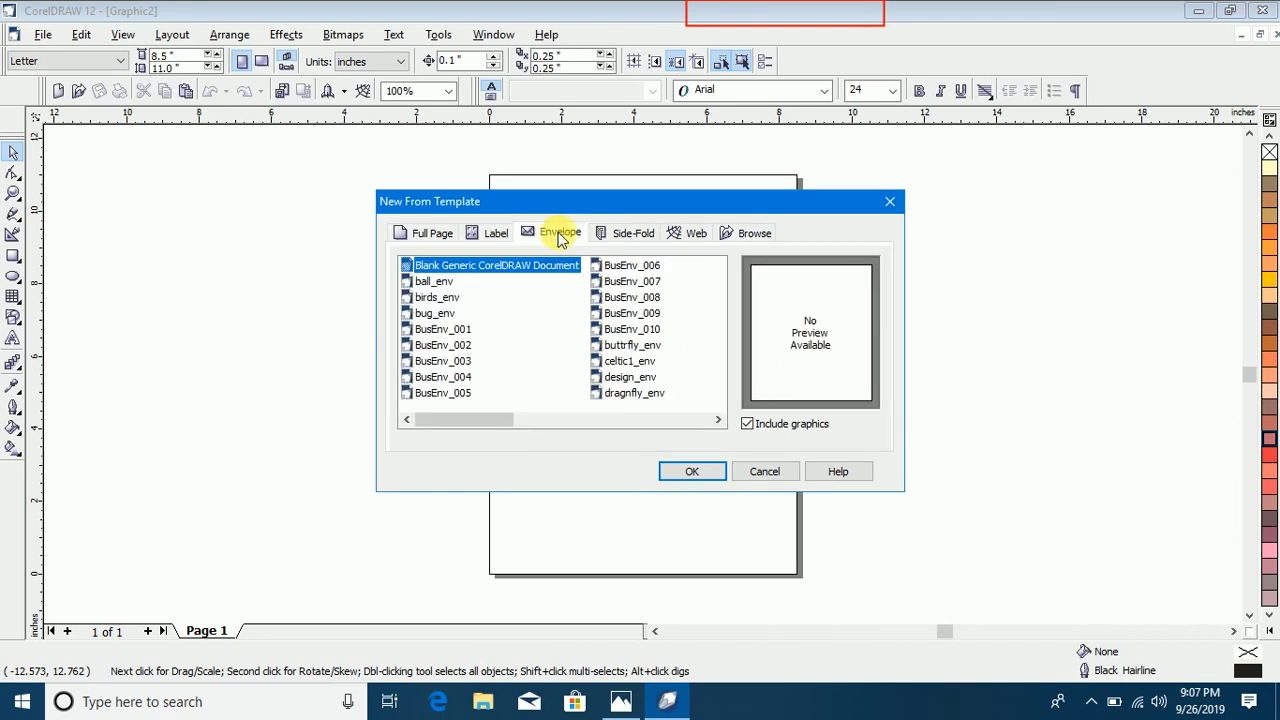
pyautogui.click(623, 233)
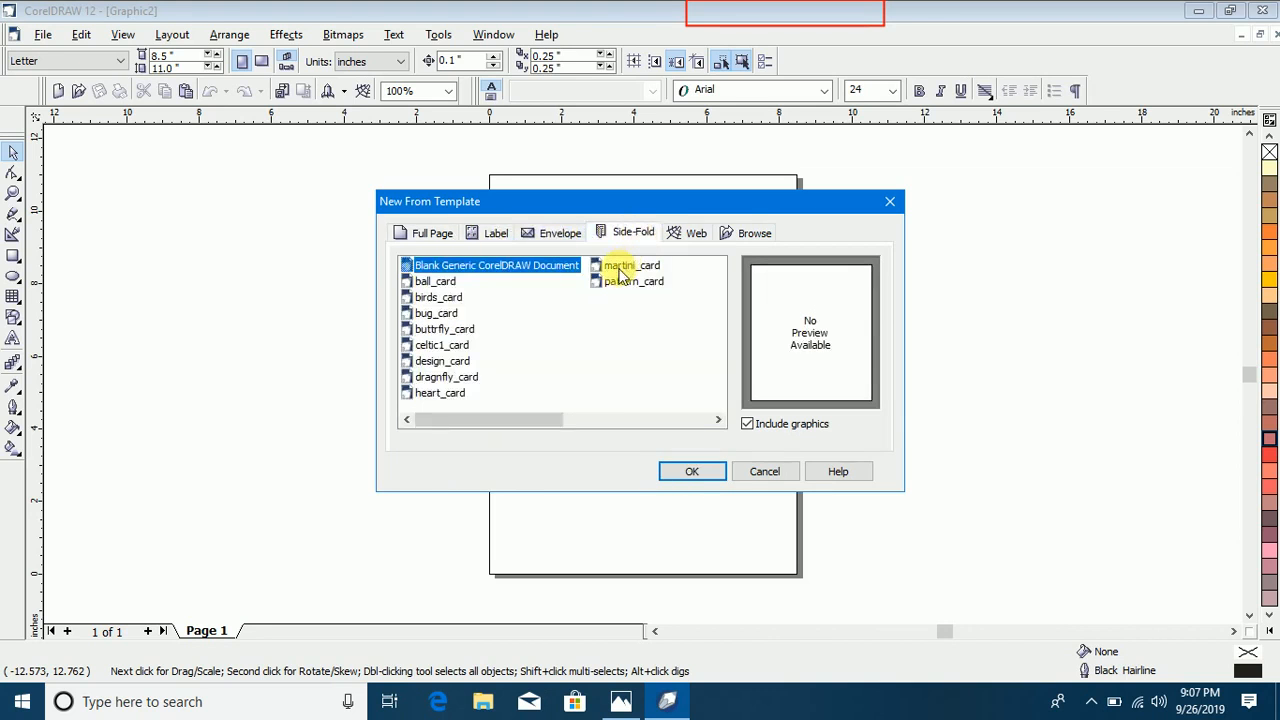
pyautogui.click(696, 236)
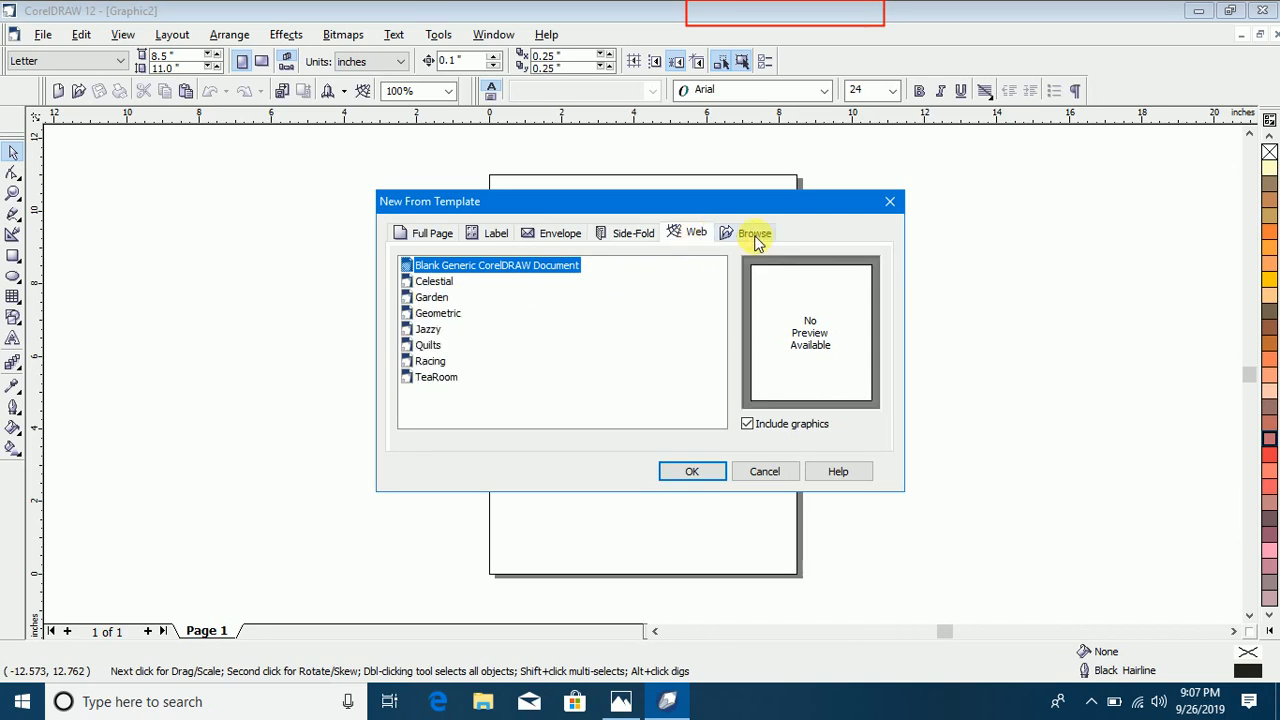
pyautogui.click(752, 233)
# Step: Create a new document from the full-page template BusLet_001 with its graphics included
pyautogui.click(437, 233)
pyautogui.click(438, 313)
pyautogui.click(443, 297)
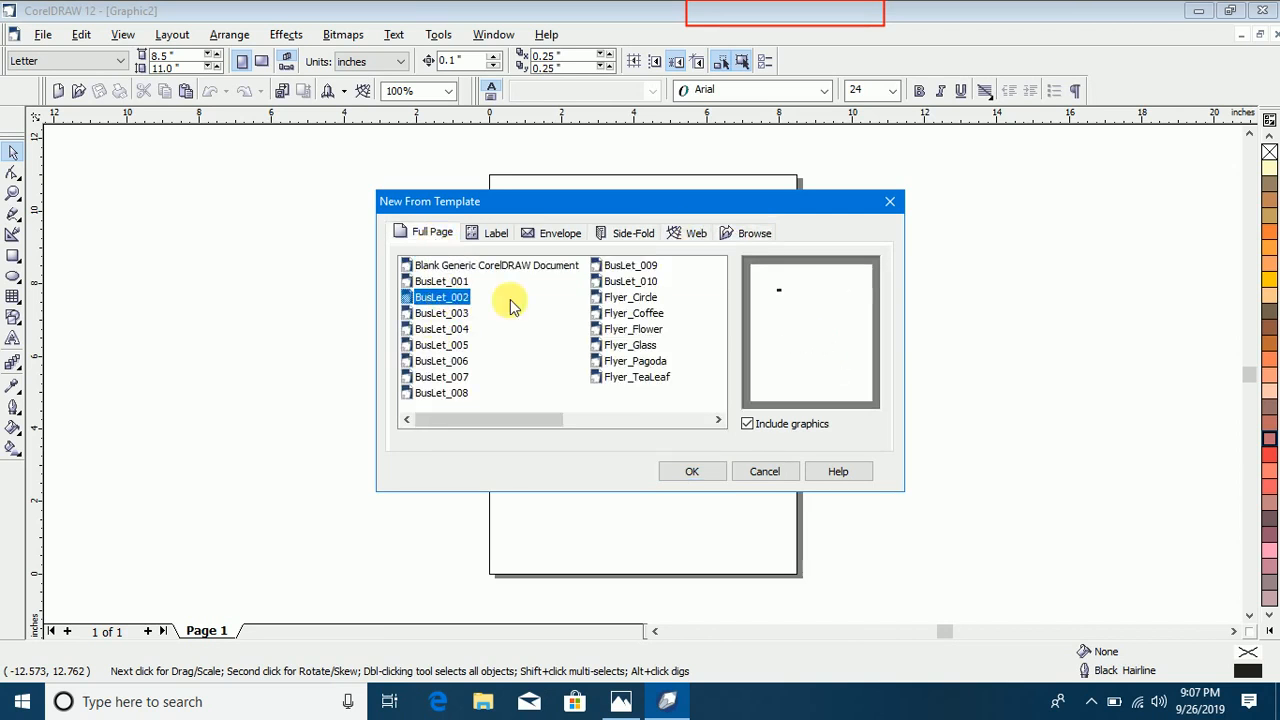
pyautogui.click(430, 281)
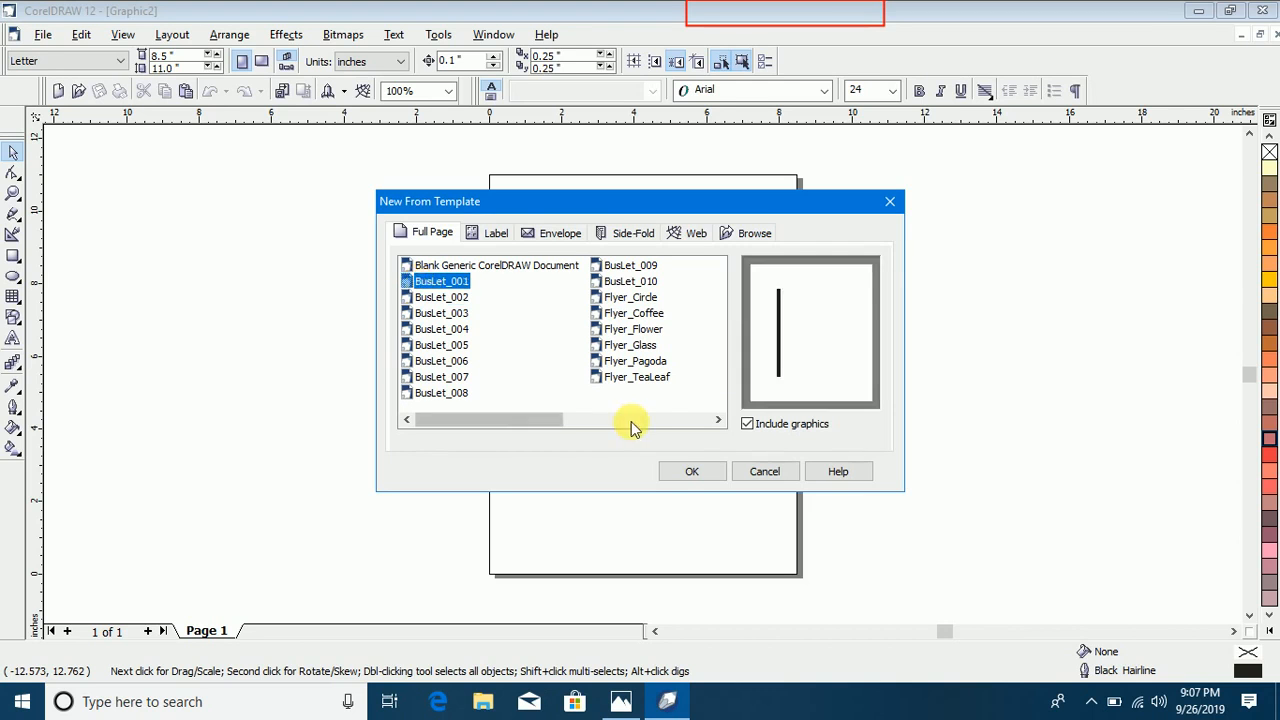
pyautogui.click(680, 472)
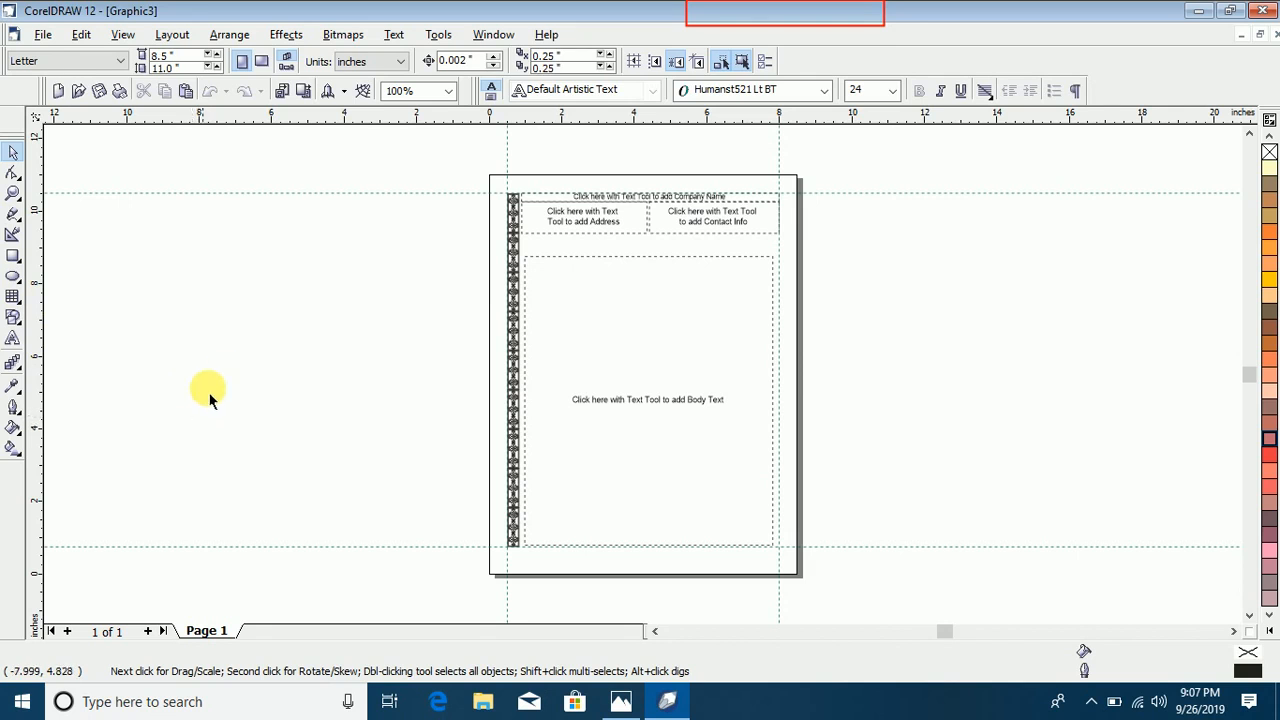
# Step: Replace the letterhead placeholders with sample text: "Xcvcxvcxbvcvb" for the address, "Vcbcvbcvbcv" for the company name and "bcbcvbcvbcvb" for the contact info
pyautogui.press('z')
pyautogui.moveTo(456, 160); pyautogui.dragTo(812, 287)
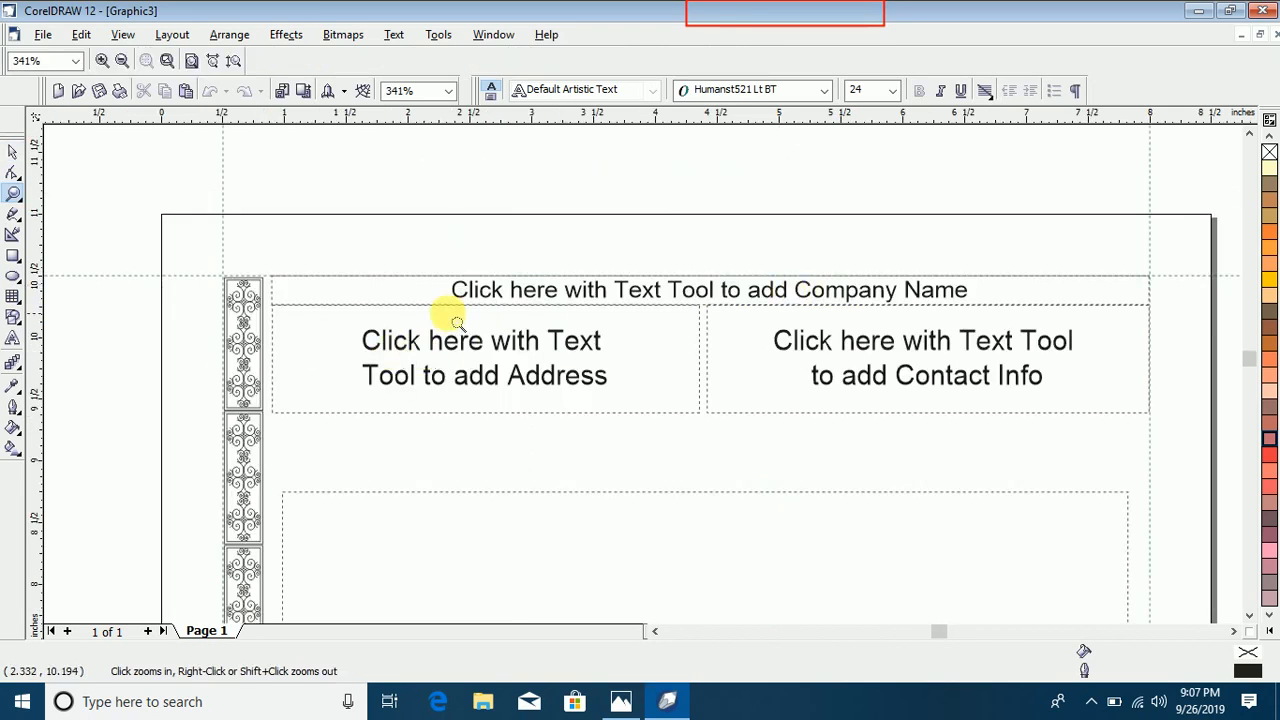
pyautogui.click(12, 155)
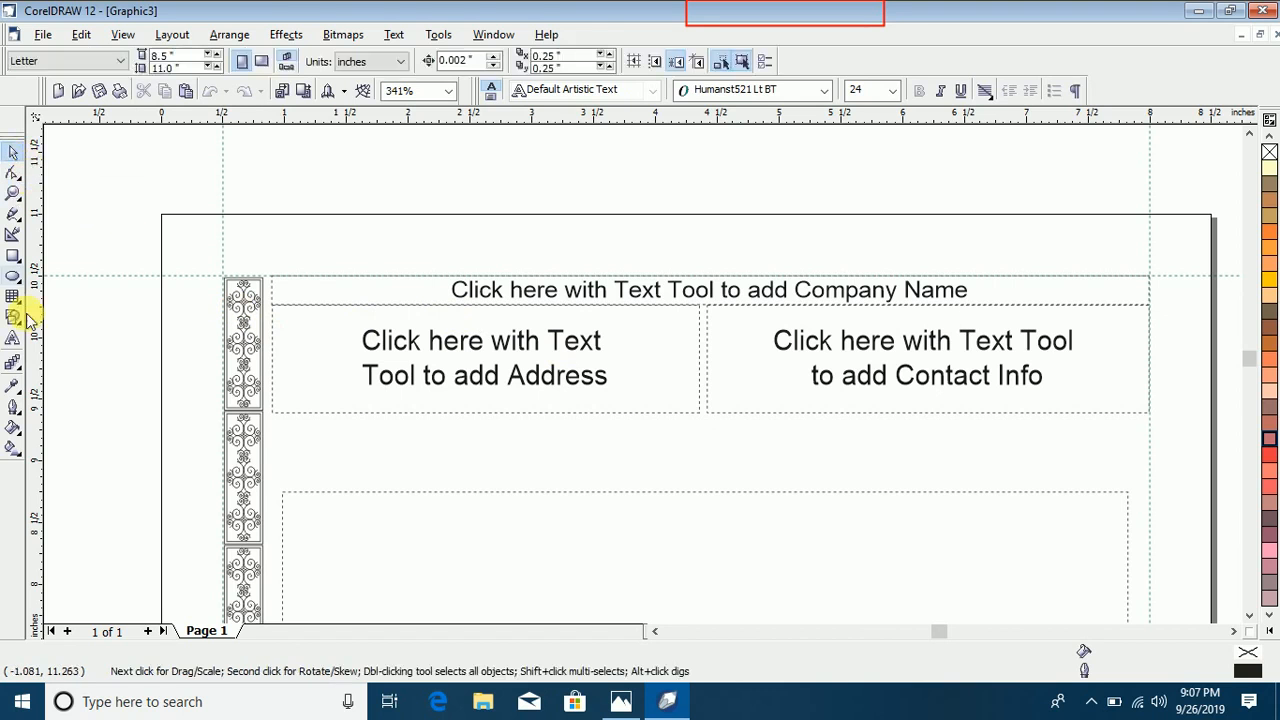
pyautogui.click(508, 342)
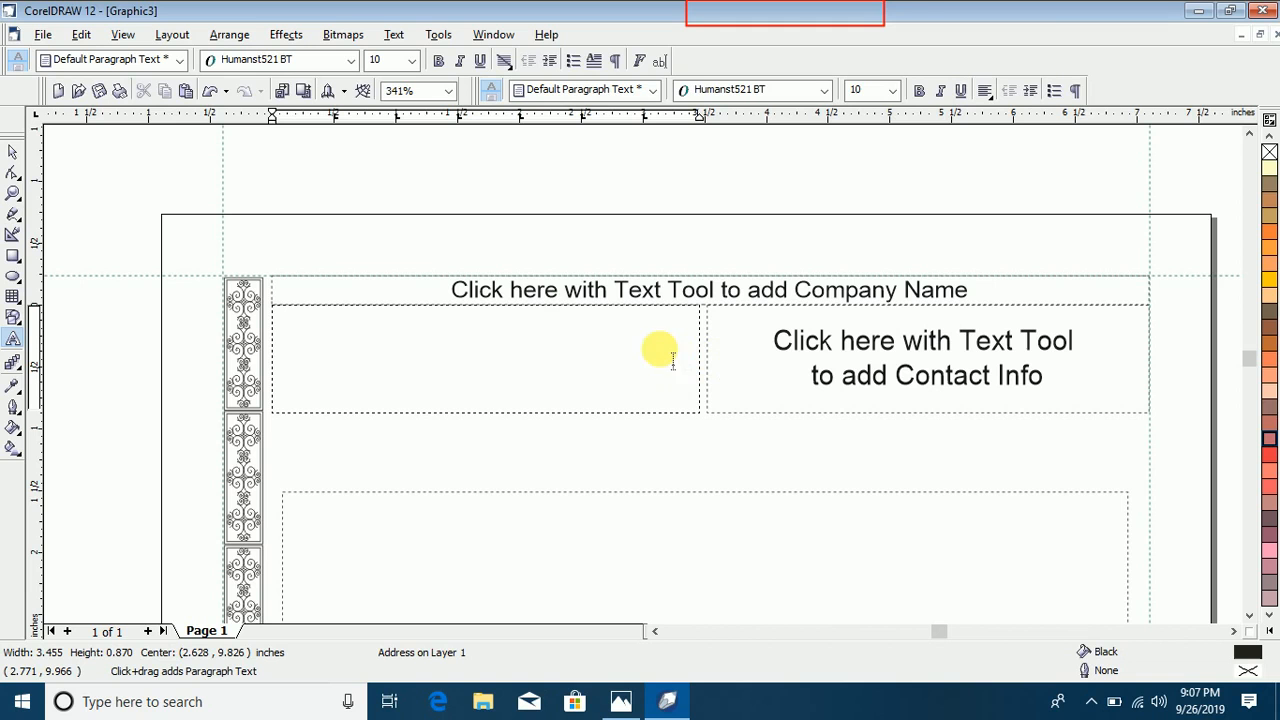
pyautogui.click(543, 288)
pyautogui.write('vcbcv')
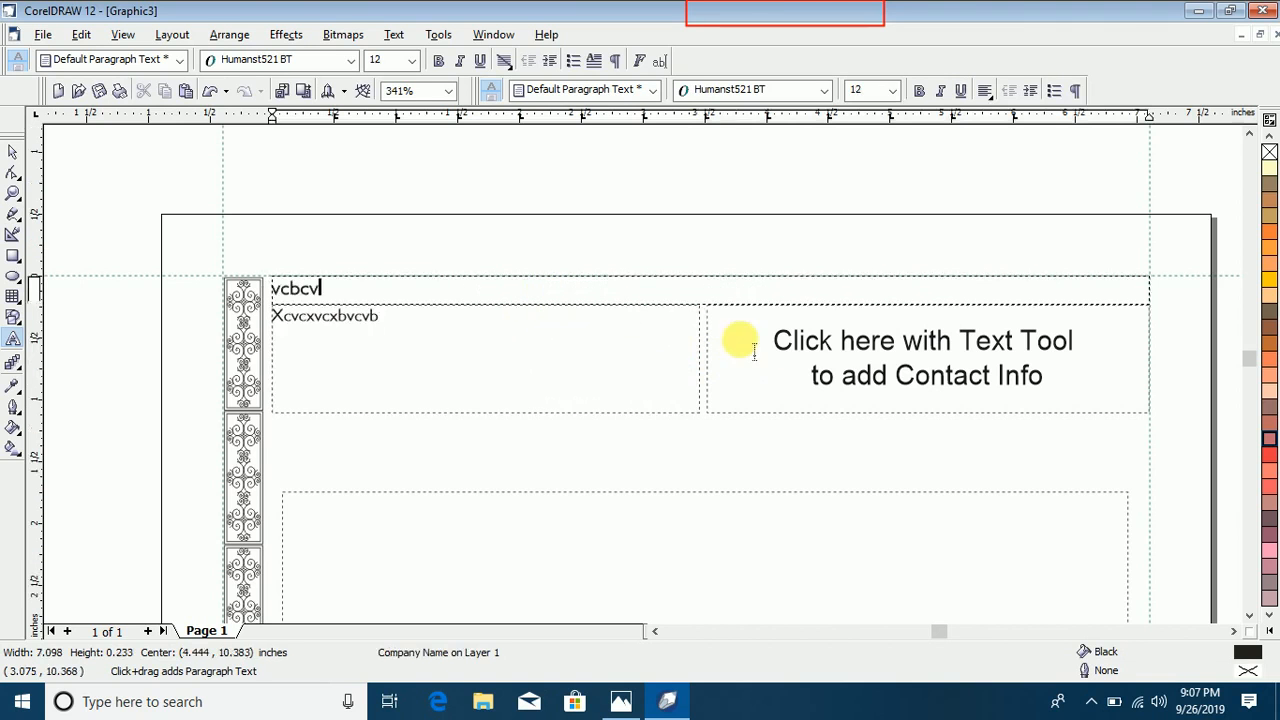
pyautogui.write('bcvbdv')
pyautogui.click(850, 362)
pyautogui.write('bcbcvb')
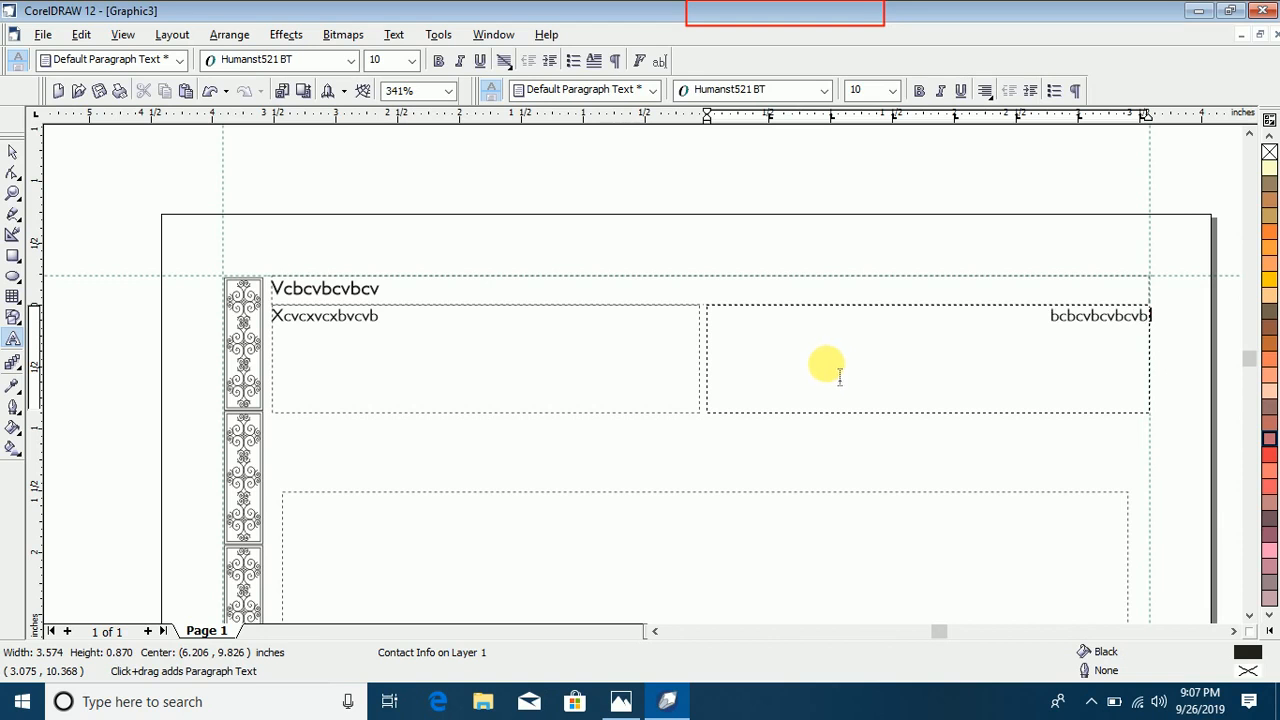
pyautogui.press('Escape')
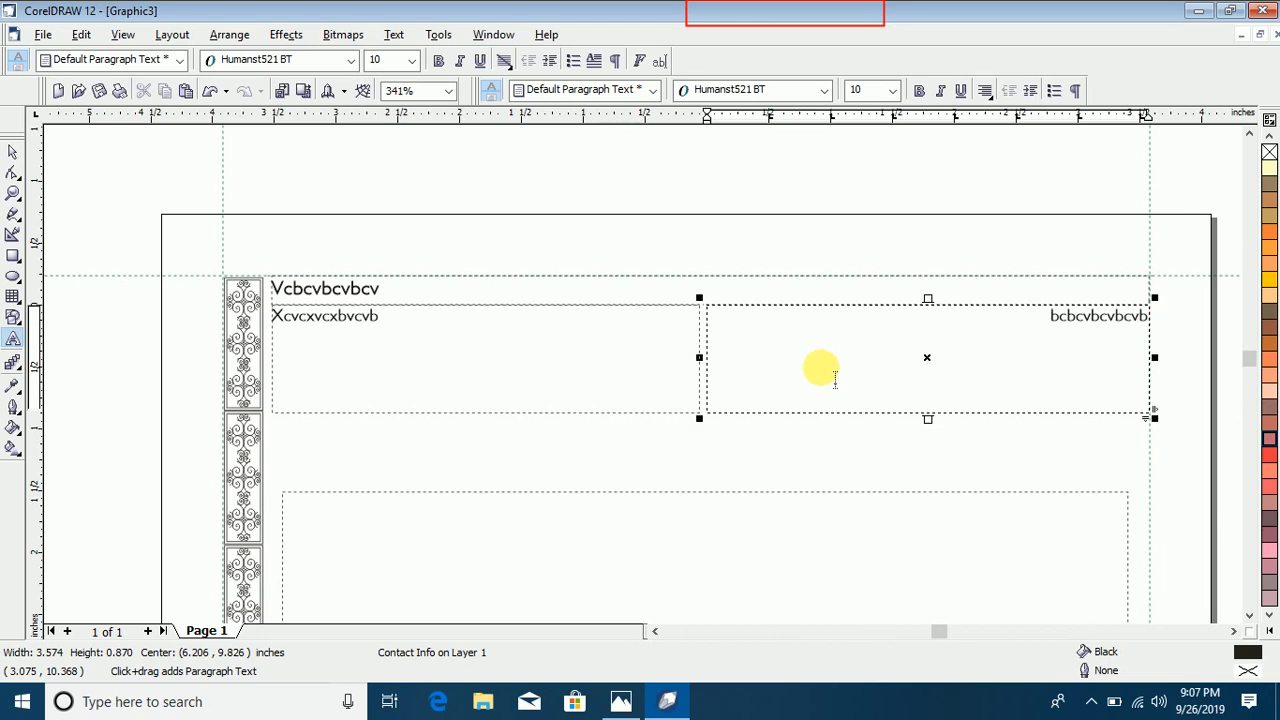
# Step: Create another blank document, and restore and maximize its window to view all the open documents together
pyautogui.click(43, 34)
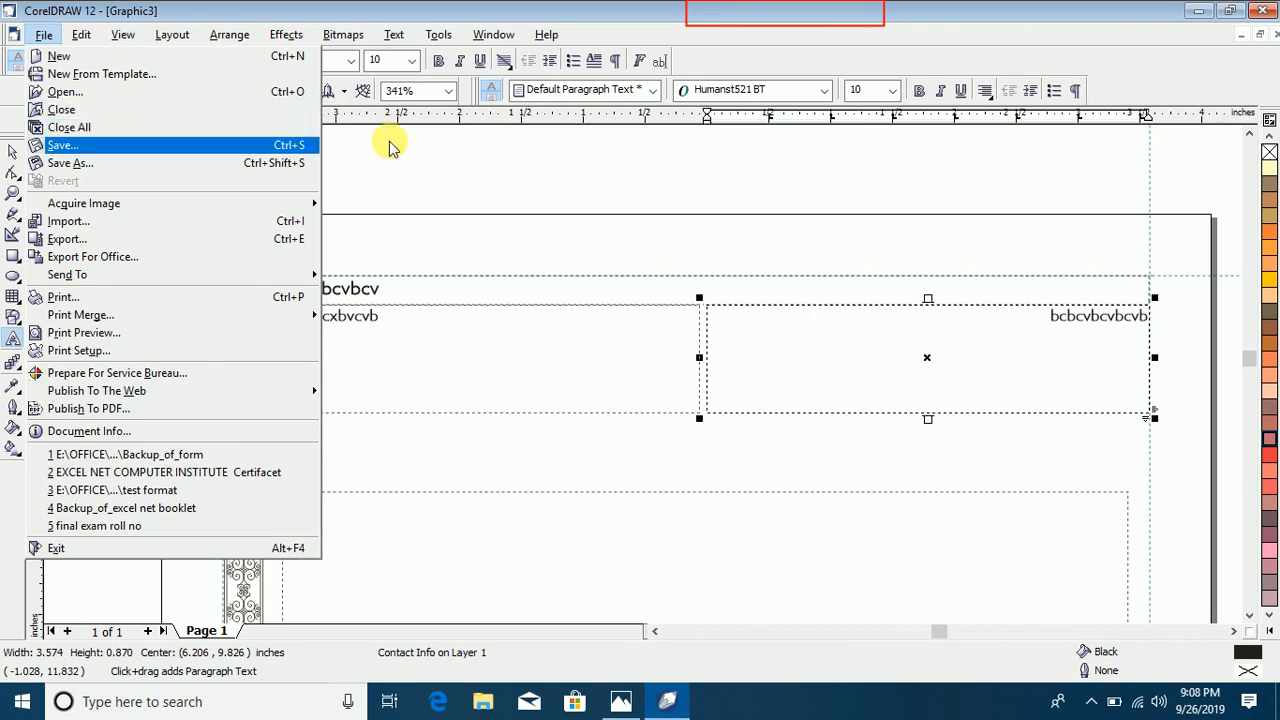
pyautogui.click(475, 174)
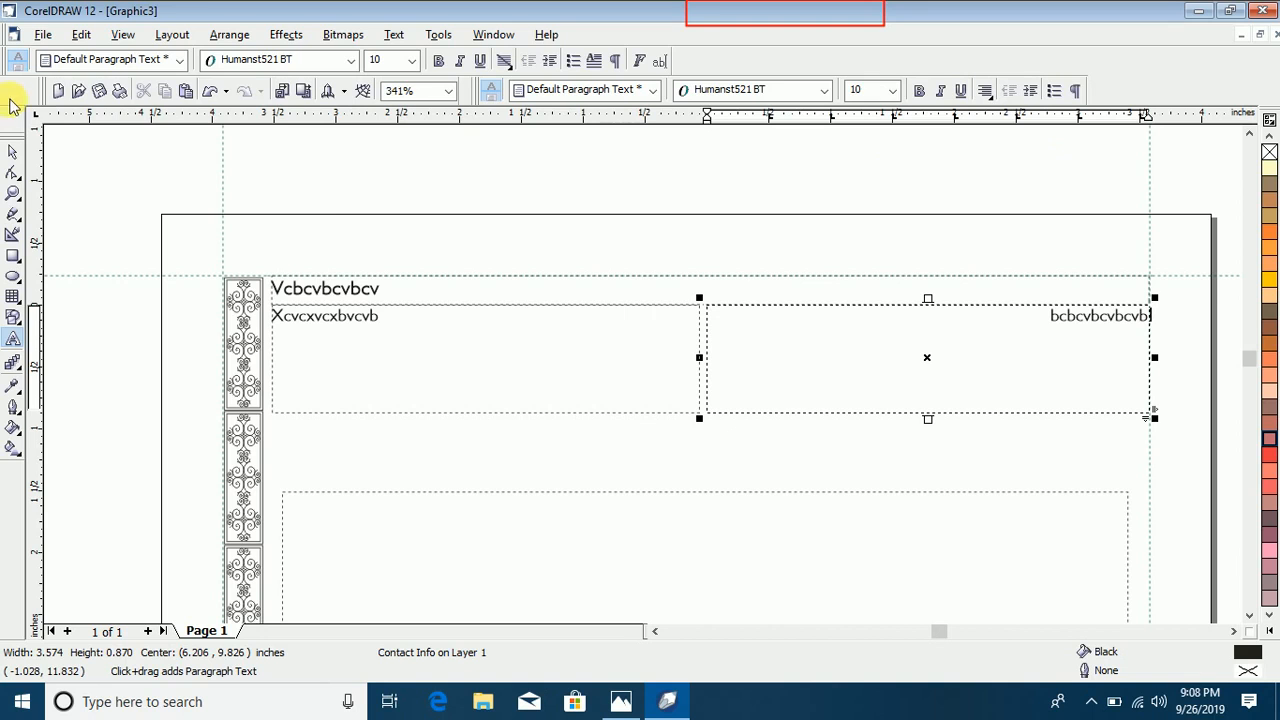
pyautogui.click(43, 36)
pyautogui.click(82, 58)
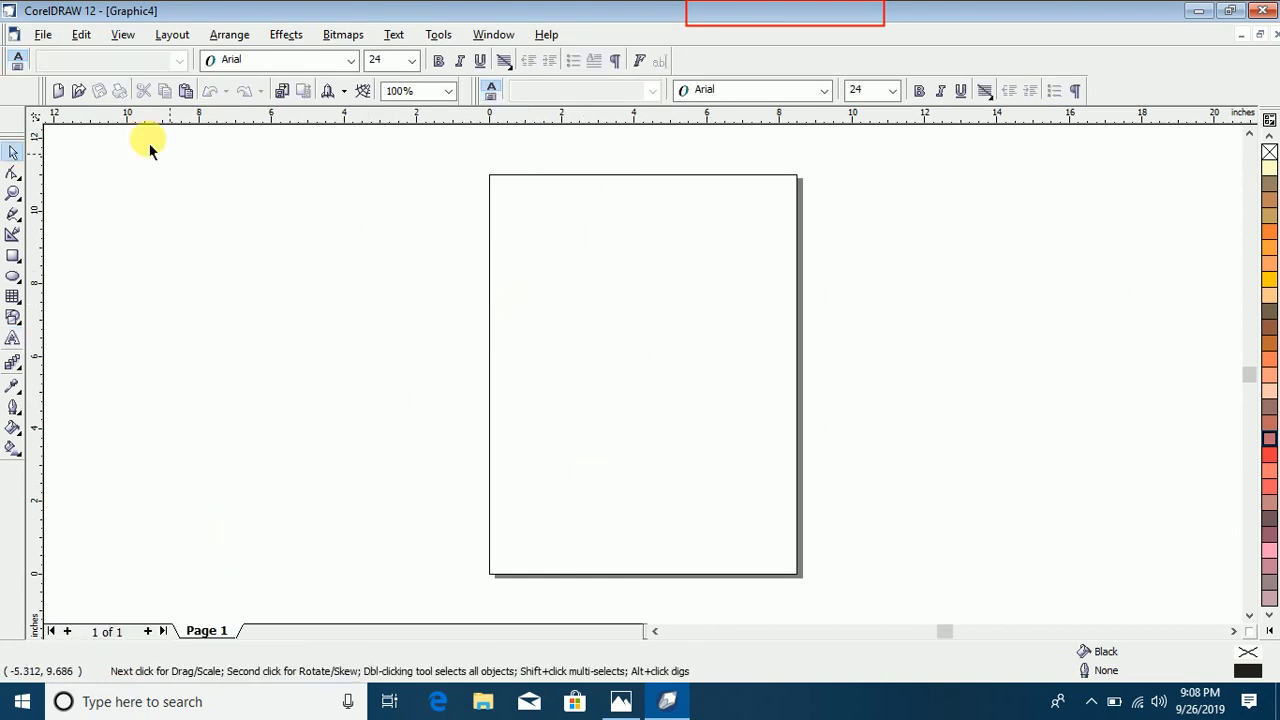
pyautogui.click(1262, 37)
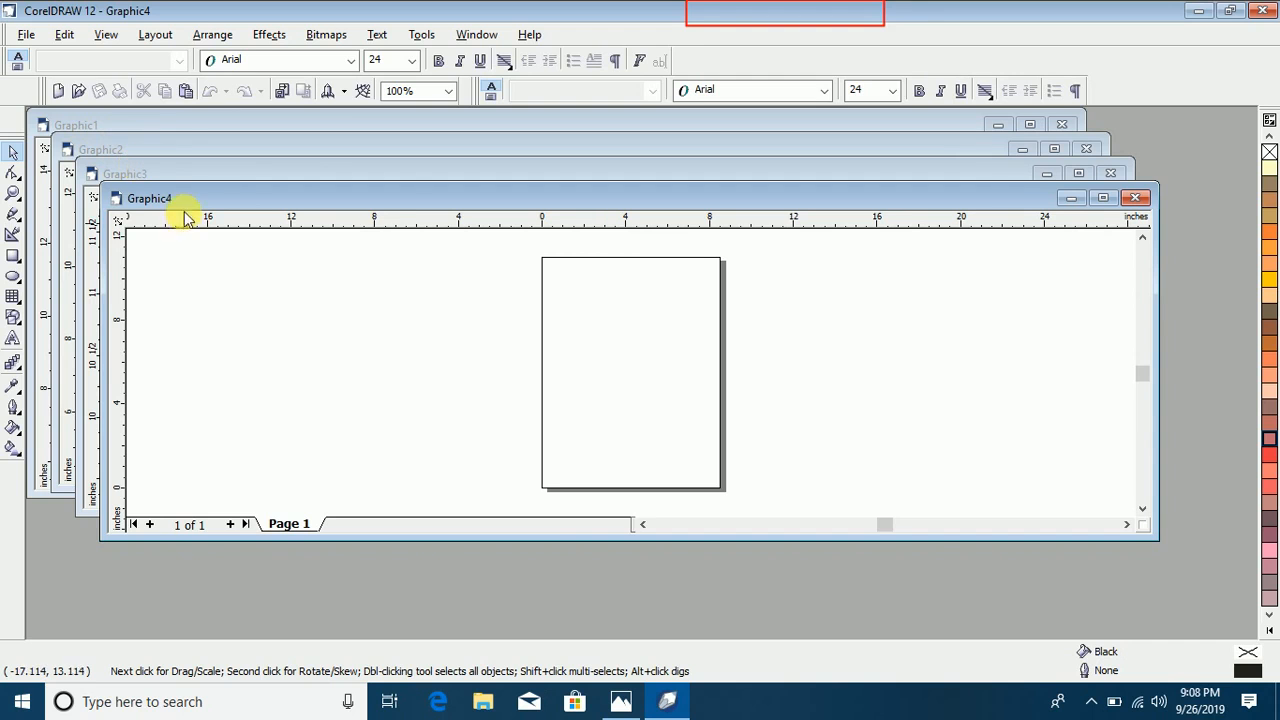
pyautogui.click(1102, 197)
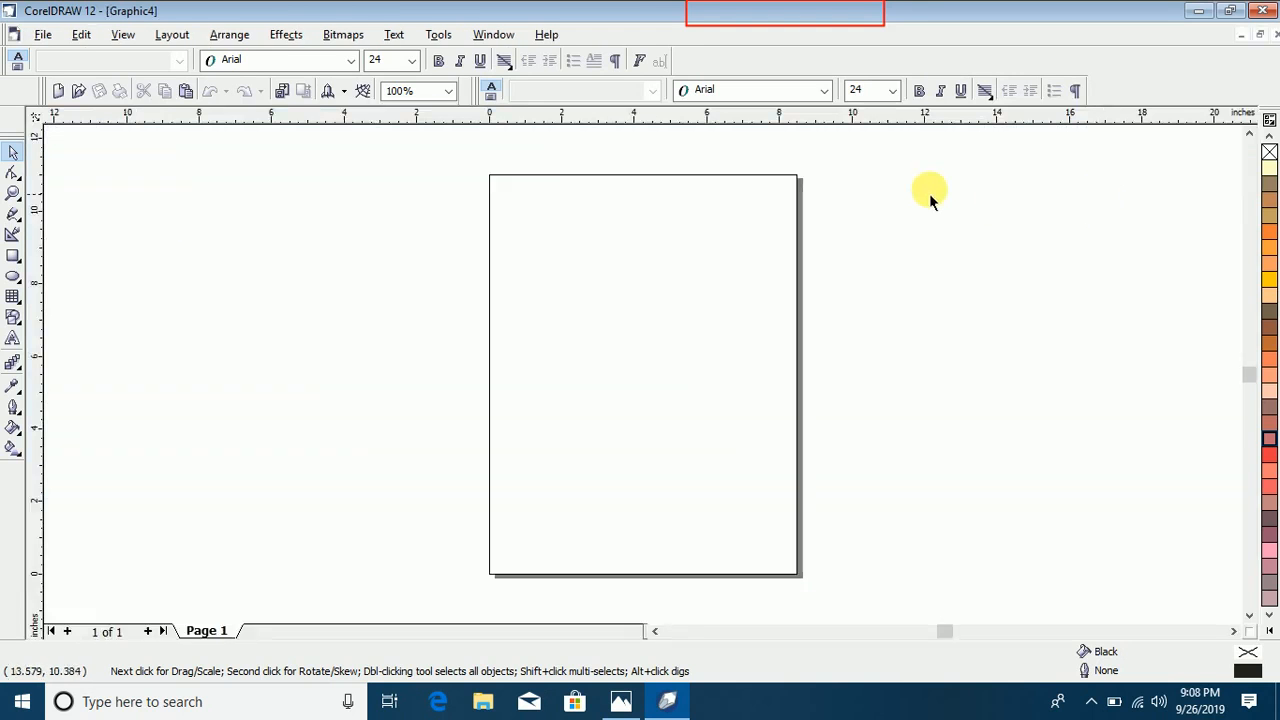
# Step: Close the new blank document on its own, and close all remaining documents without saving their changes
pyautogui.click(45, 34)
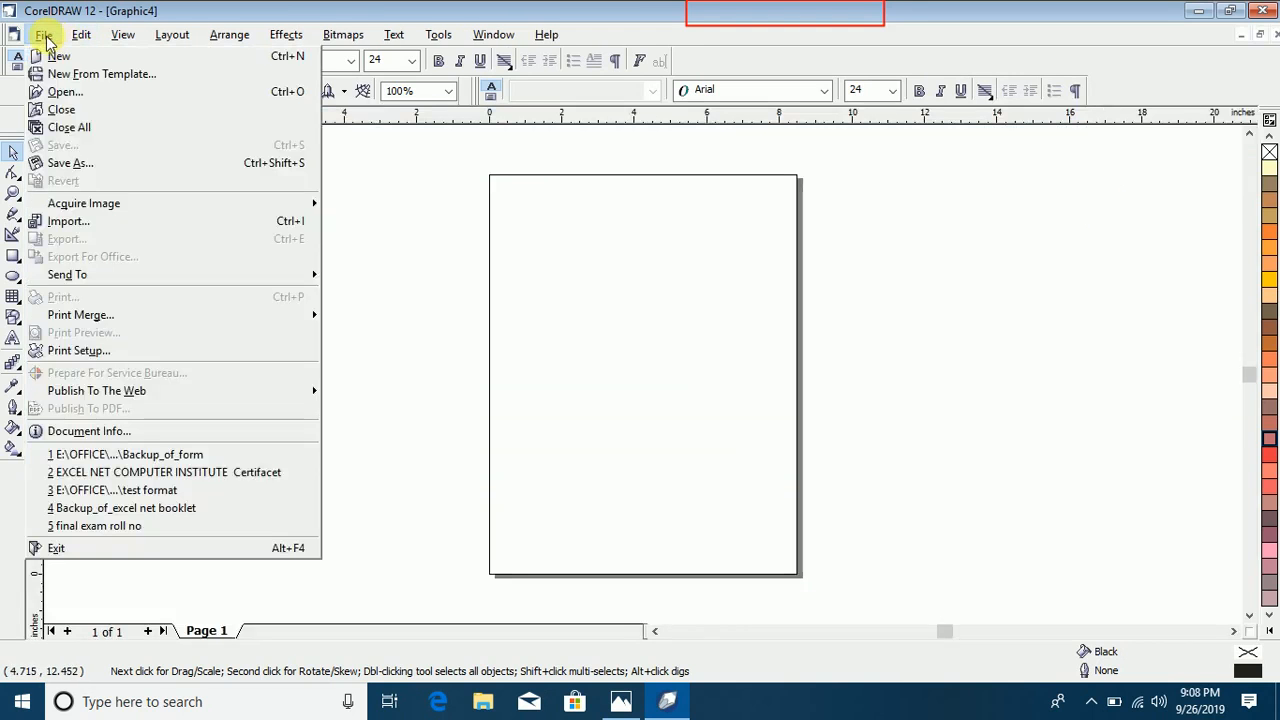
pyautogui.click(62, 110)
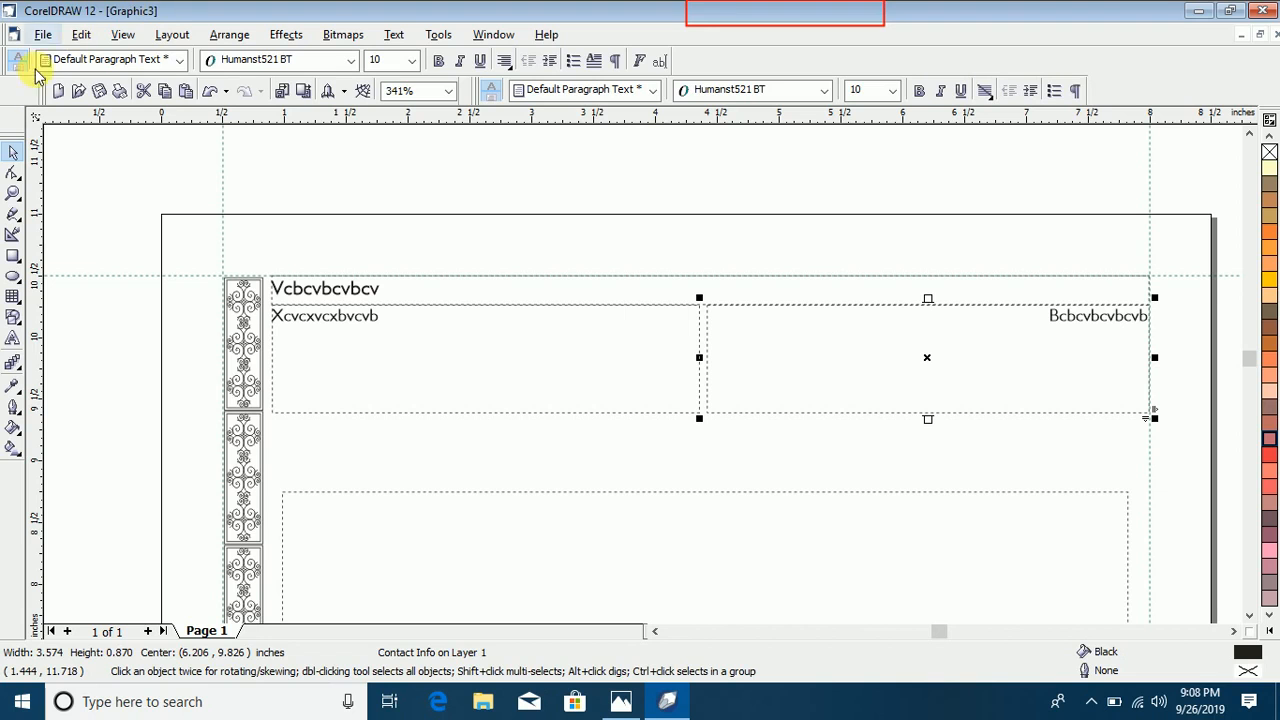
pyautogui.click(44, 35)
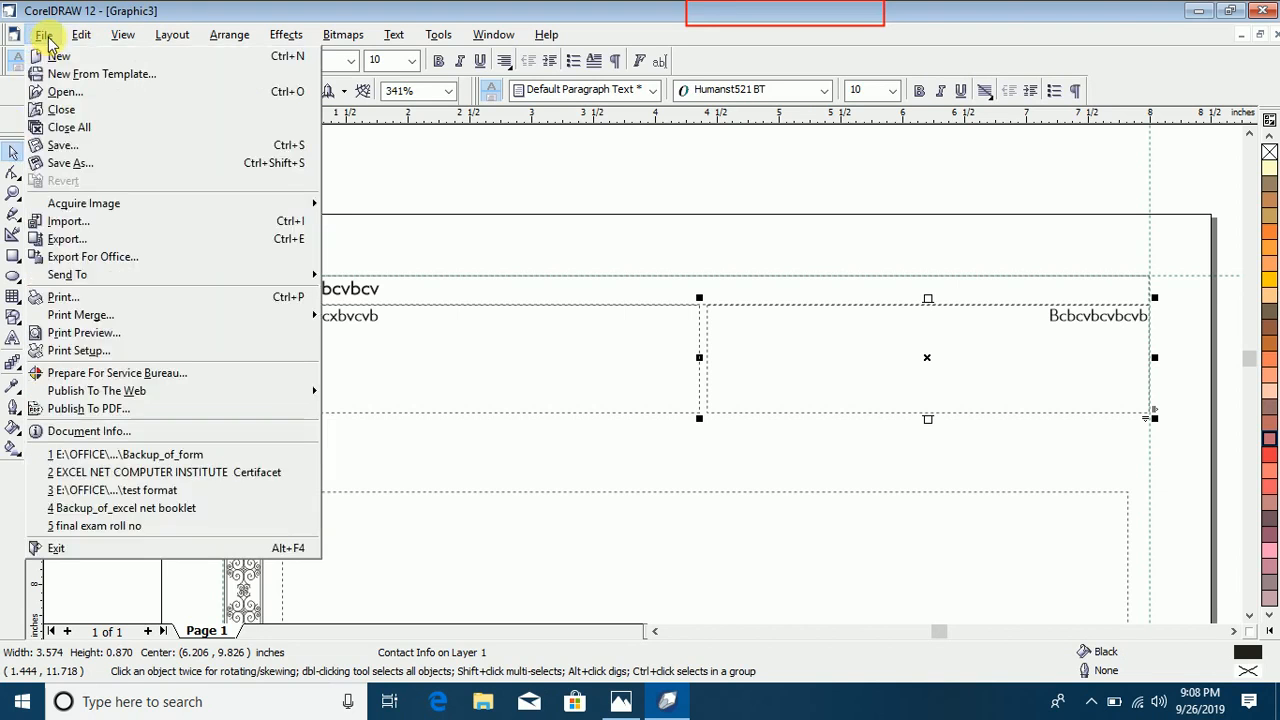
pyautogui.click(100, 128)
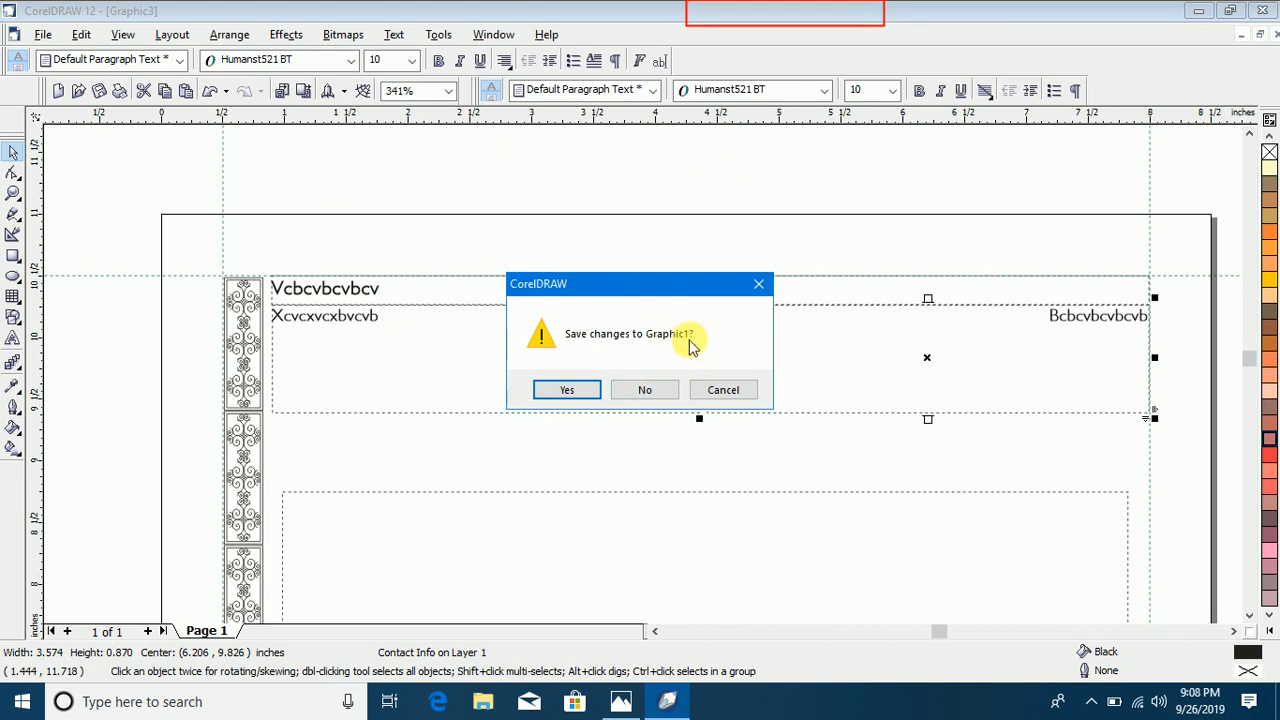
pyautogui.click(662, 390)
pyautogui.click(658, 394)
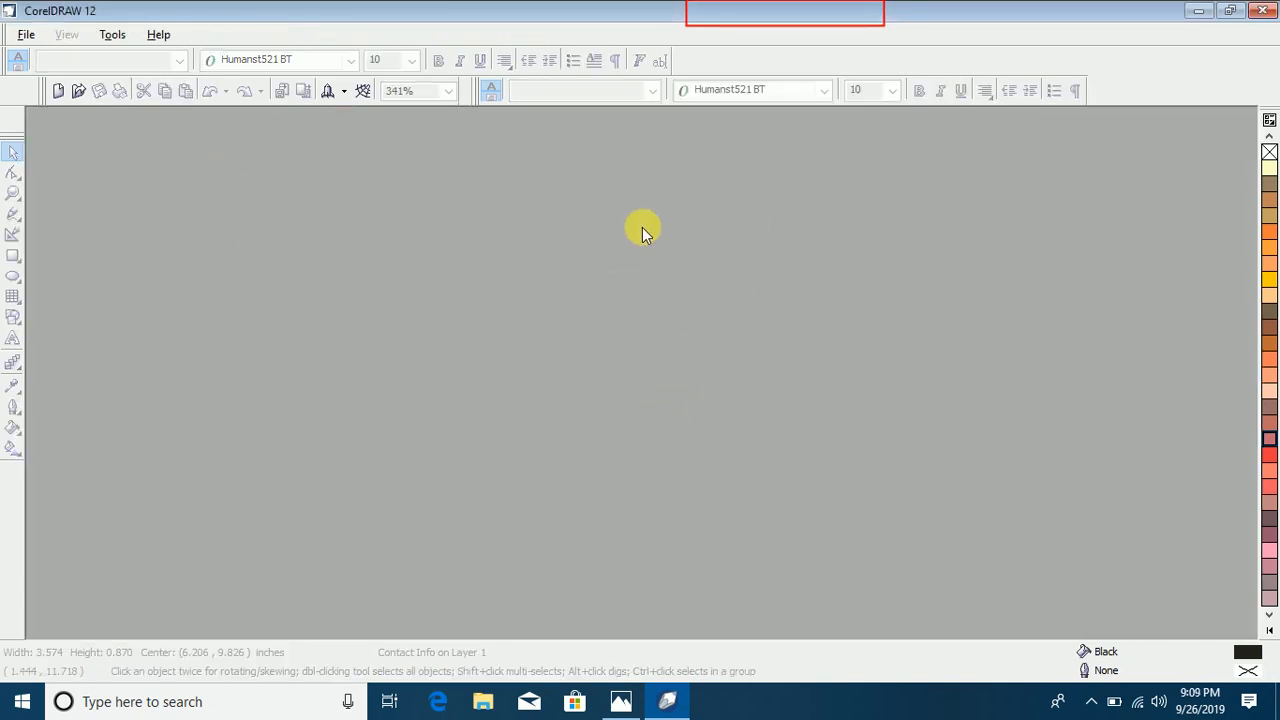
# Step: Create a new blank Letter-size document in the empty workspace
pyautogui.click(26, 36)
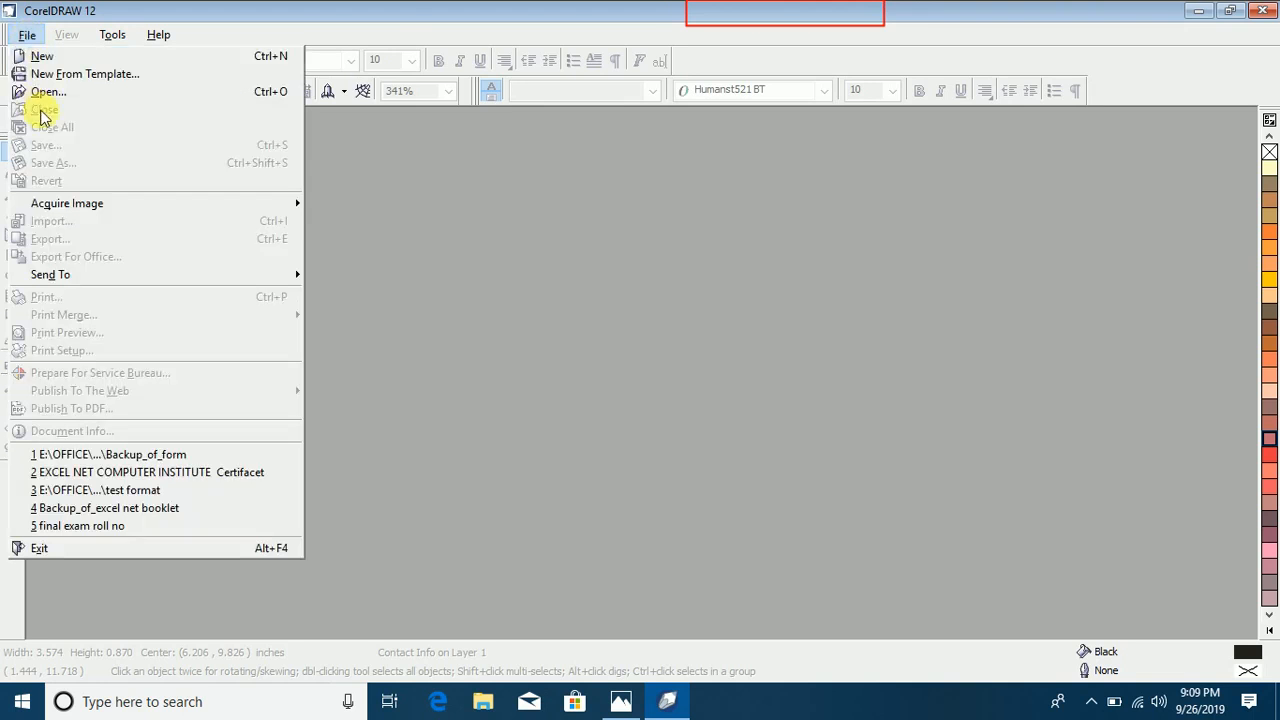
pyautogui.click(403, 8)
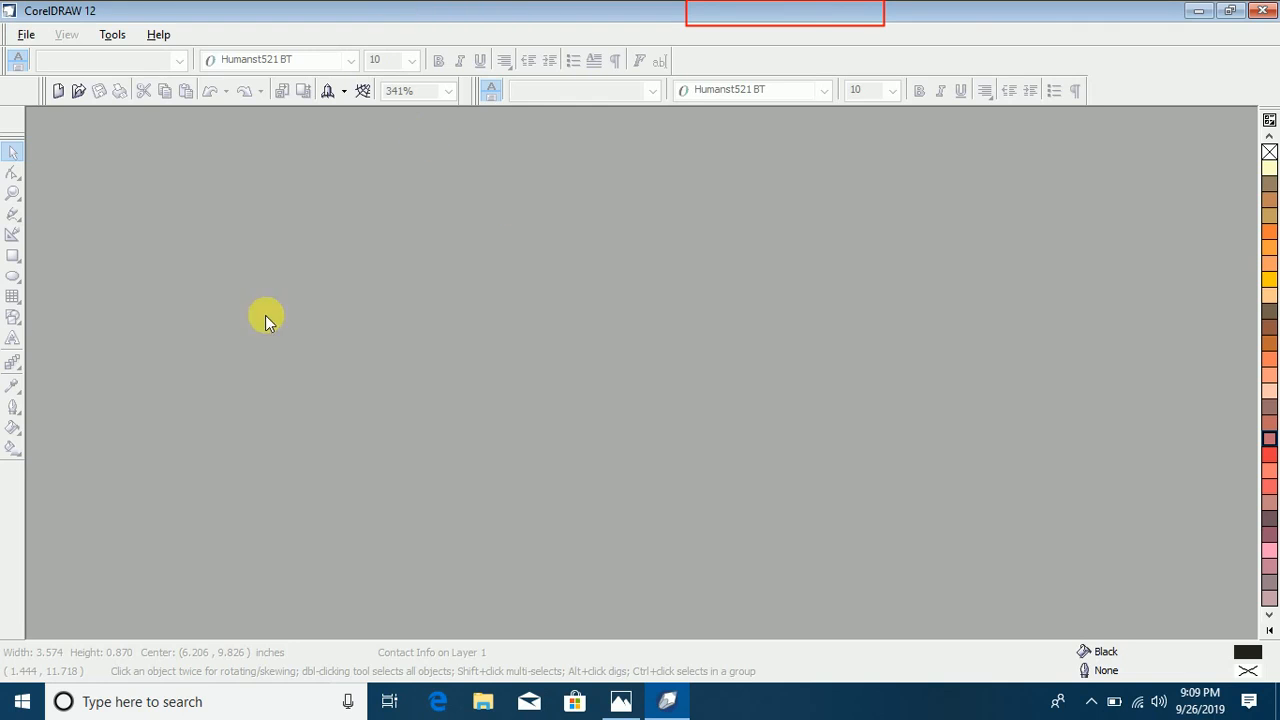
pyautogui.click(24, 35)
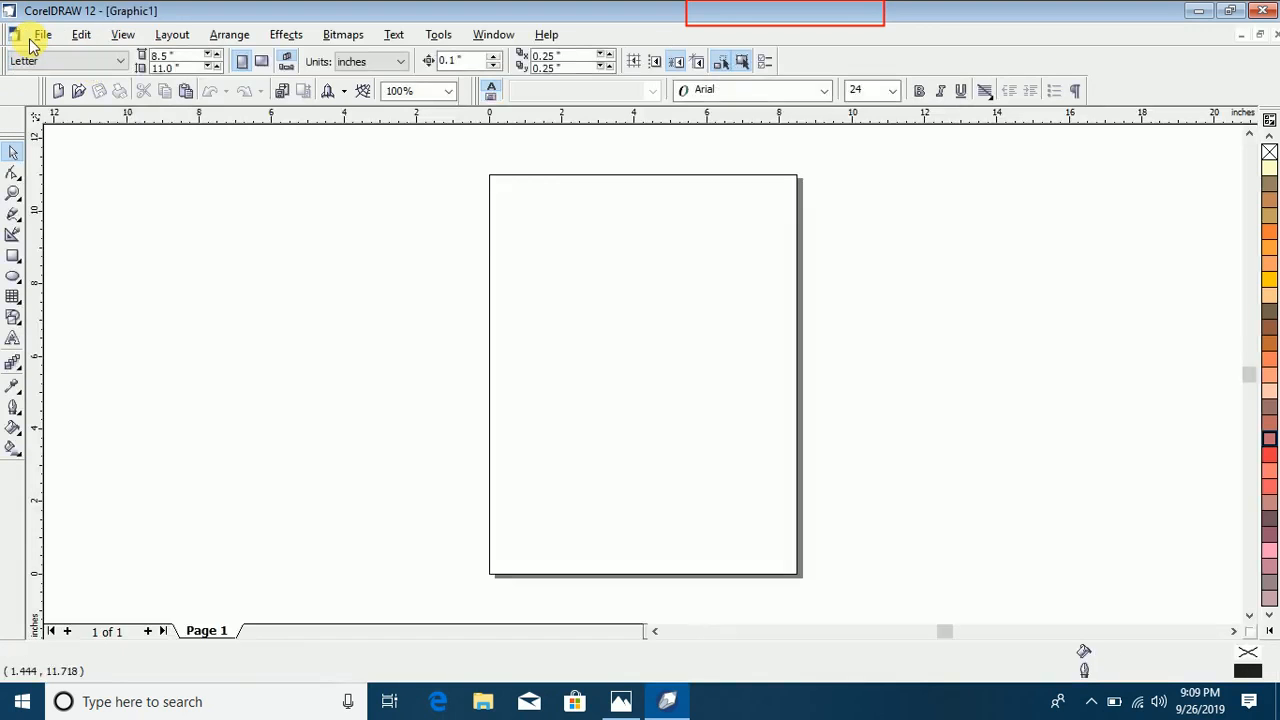
pyautogui.click(42, 35)
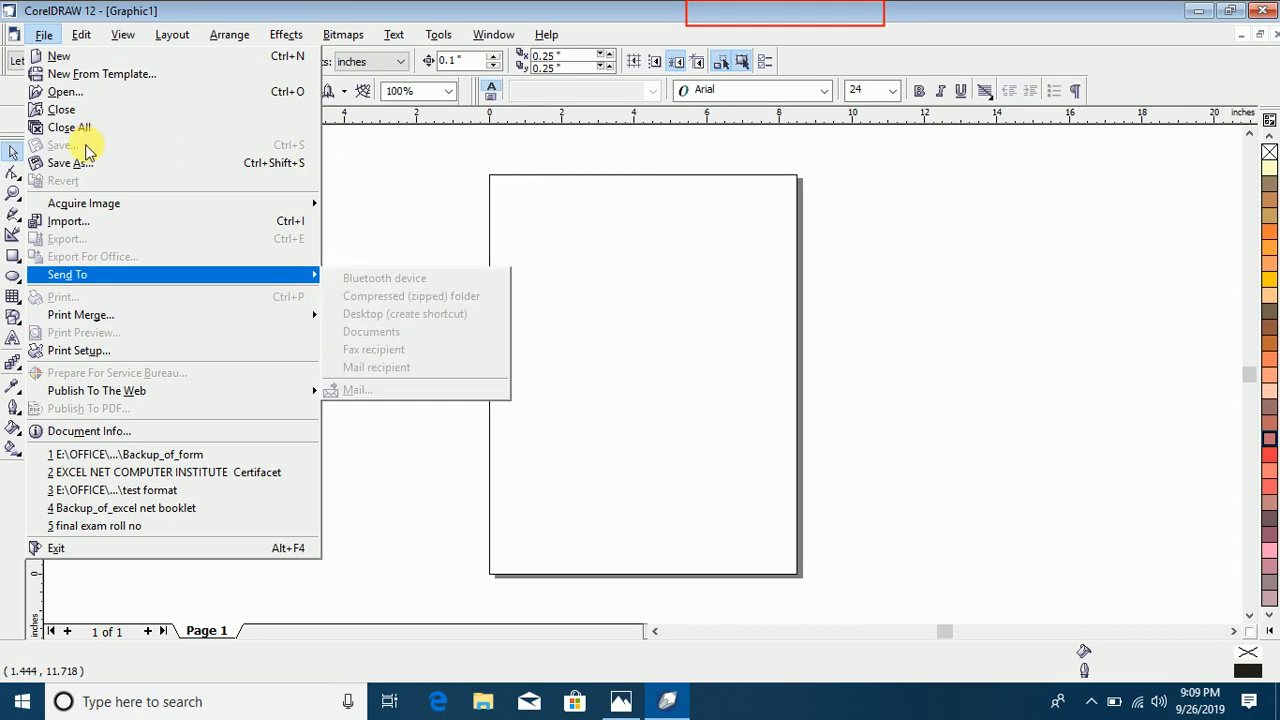
pyautogui.click(345, 12)
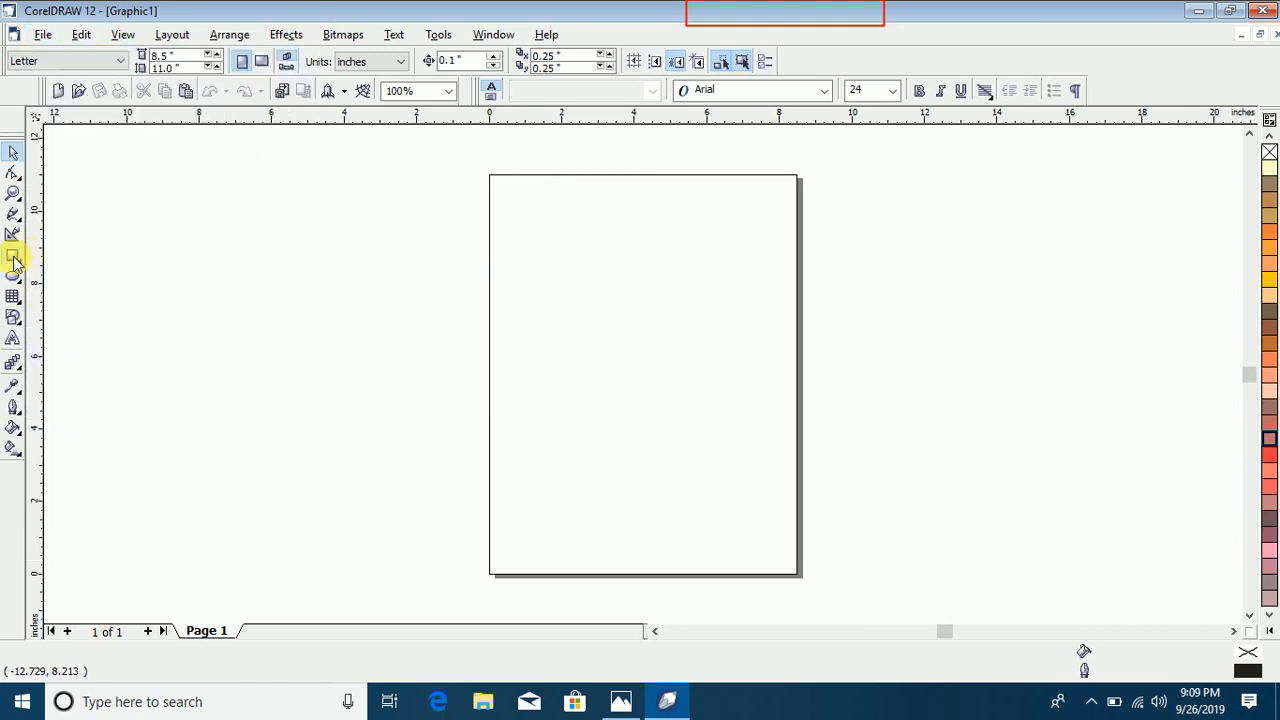
# Step: Draw a rectangle about 5.0 by 2.6 inches on the page, and try Tropical Pink and Autumn Orange fills before choosing Chartreuse
pyautogui.click(13, 255)
pyautogui.moveTo(504, 302); pyautogui.dragTo(507, 306)
pyautogui.moveTo(548, 351); pyautogui.dragTo(686, 397)
pyautogui.click(1268, 362)
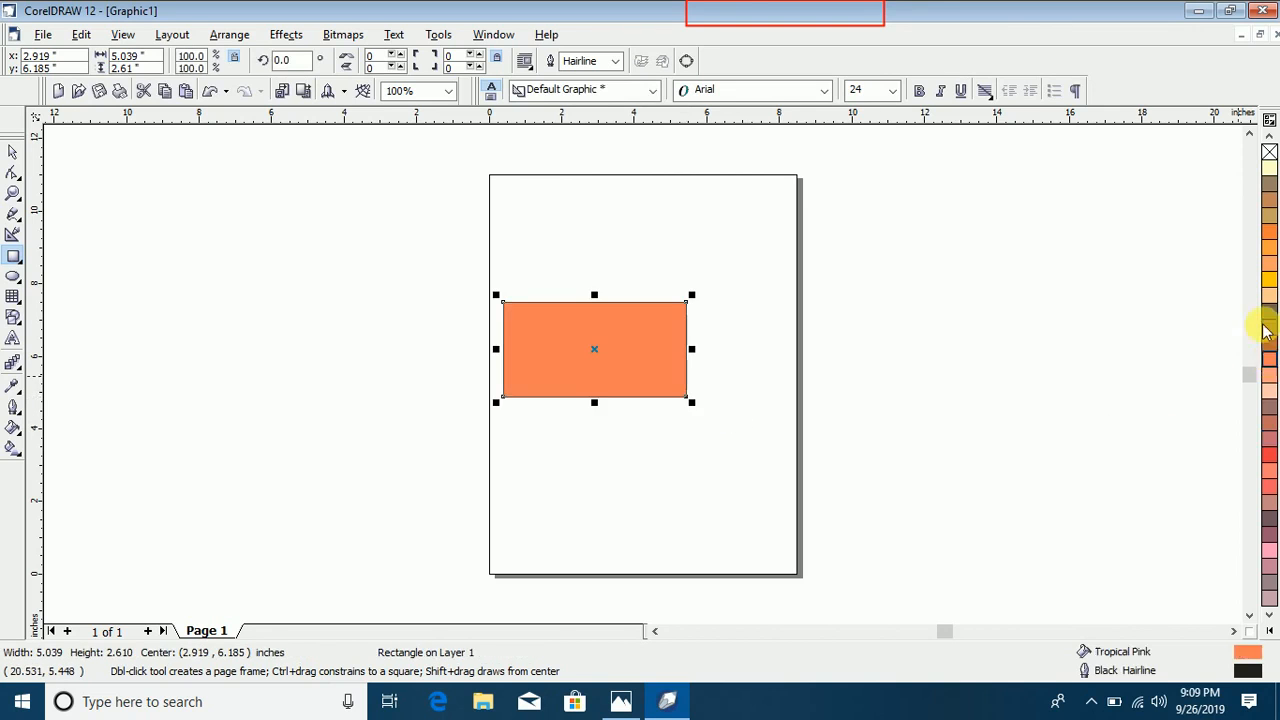
pyautogui.click(1267, 250)
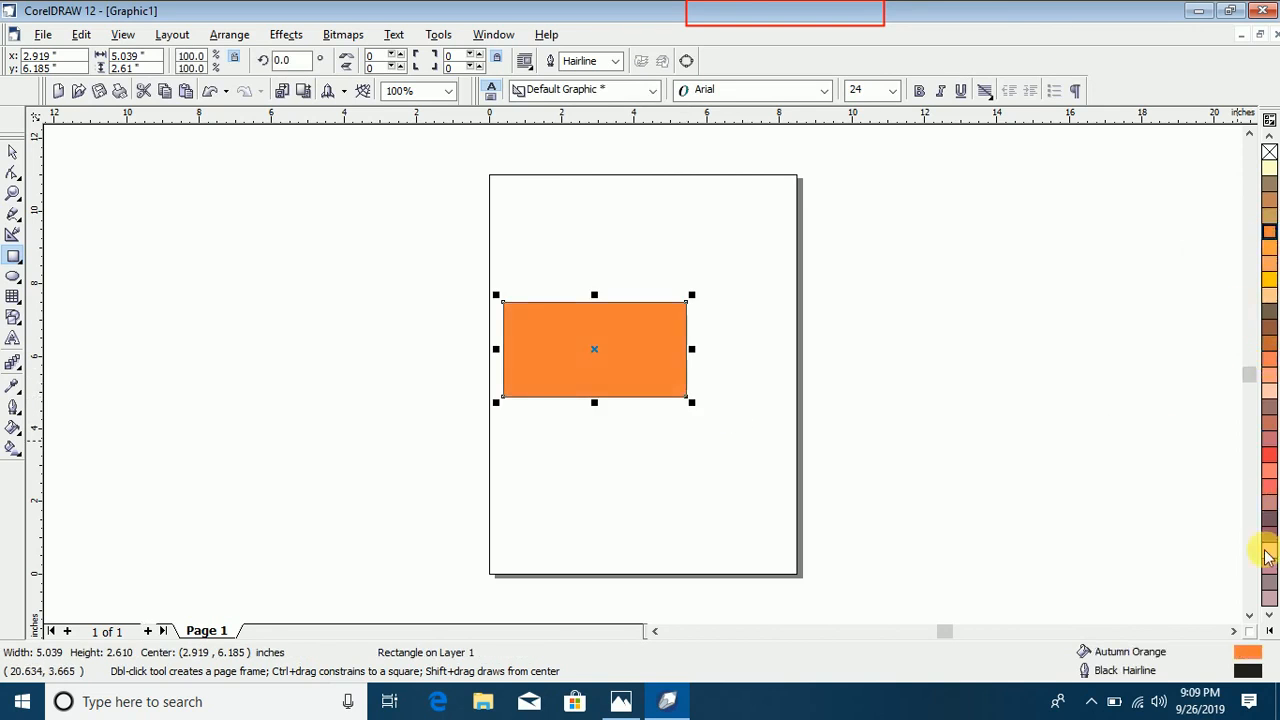
pyautogui.click(1268, 140)
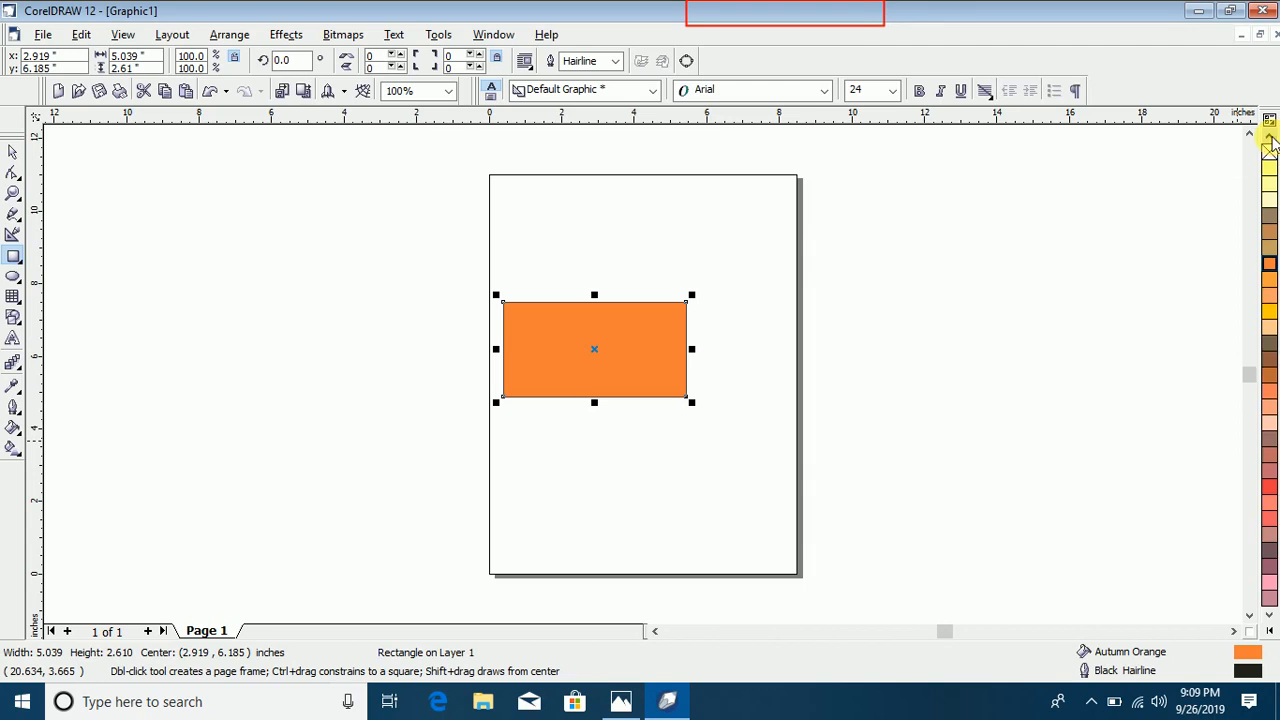
pyautogui.click(1268, 138)
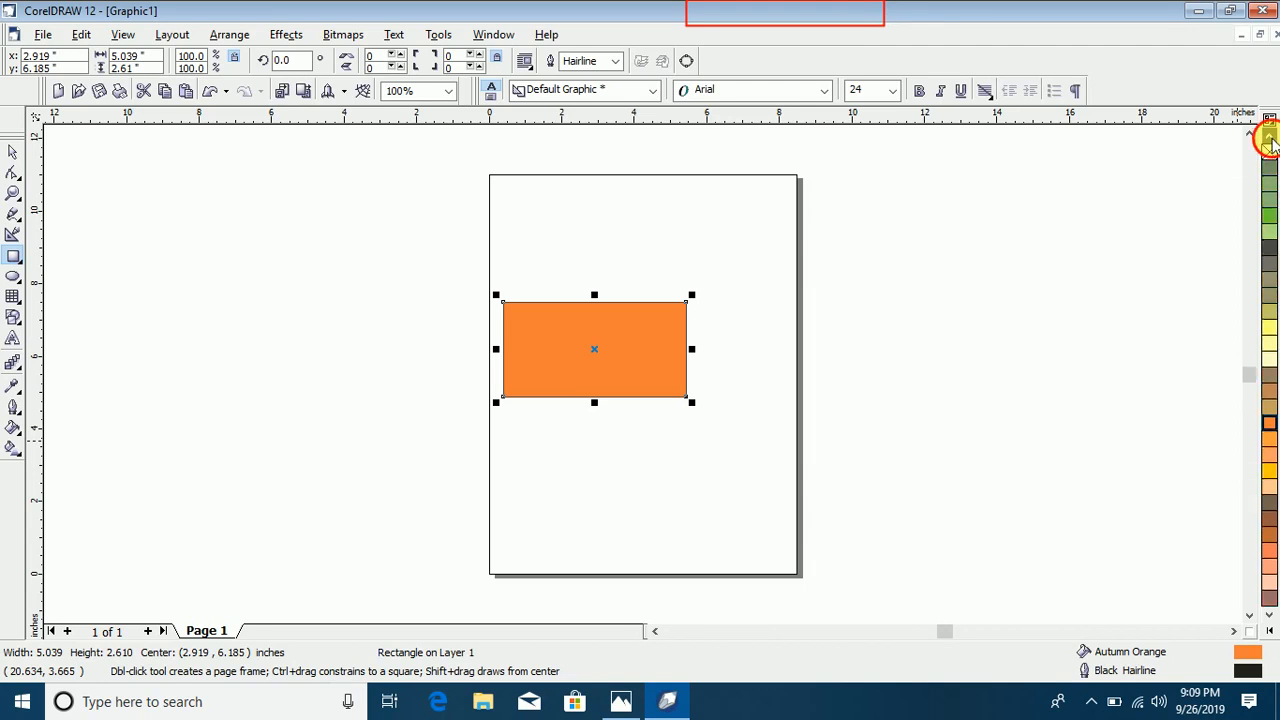
pyautogui.click(1268, 215)
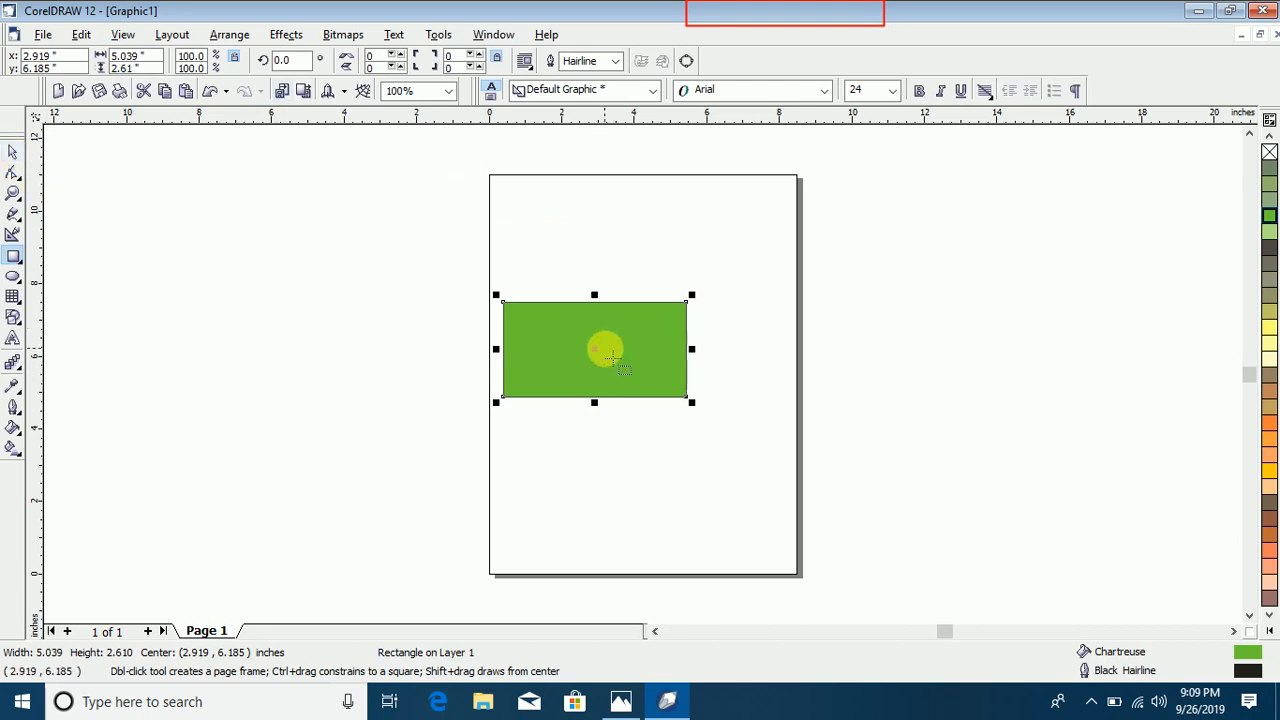
# Step: Move the green rectangle toward the page's upper middle, and draw a second rectangle about 4.7 by 1.6 inches below it
pyautogui.moveTo(602, 367); pyautogui.dragTo(634, 307)
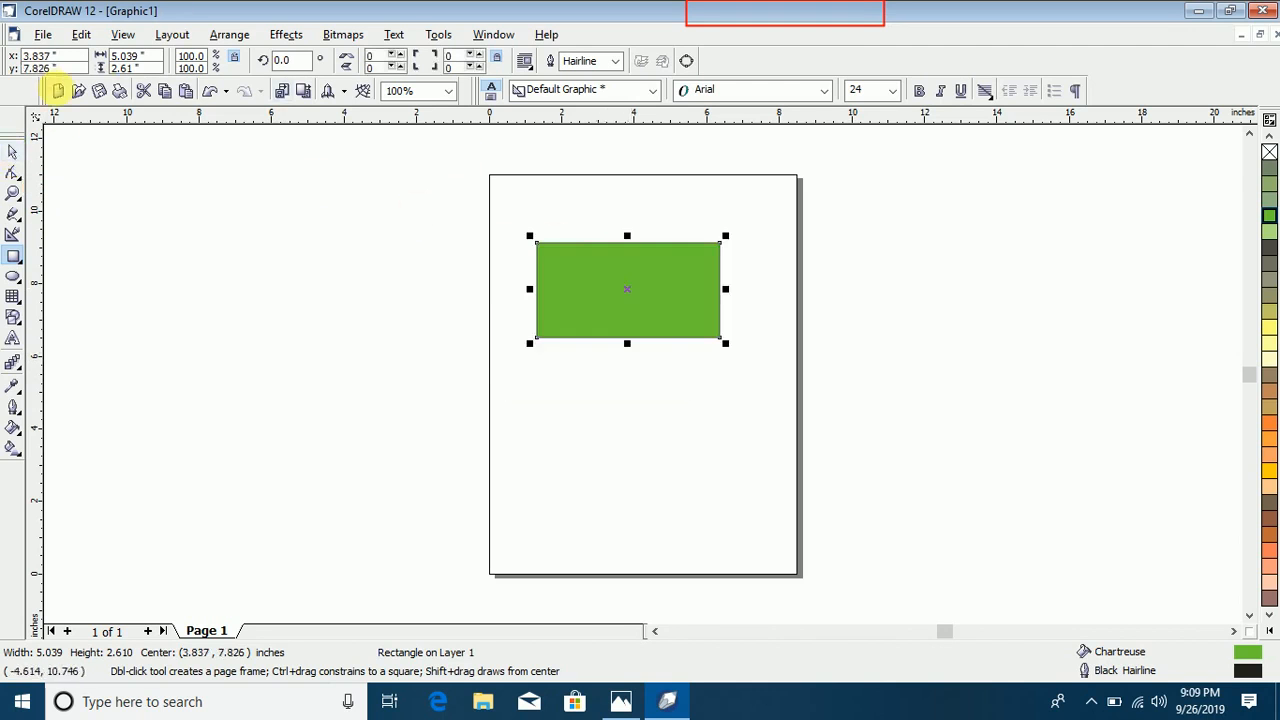
pyautogui.moveTo(550, 390); pyautogui.dragTo(722, 449)
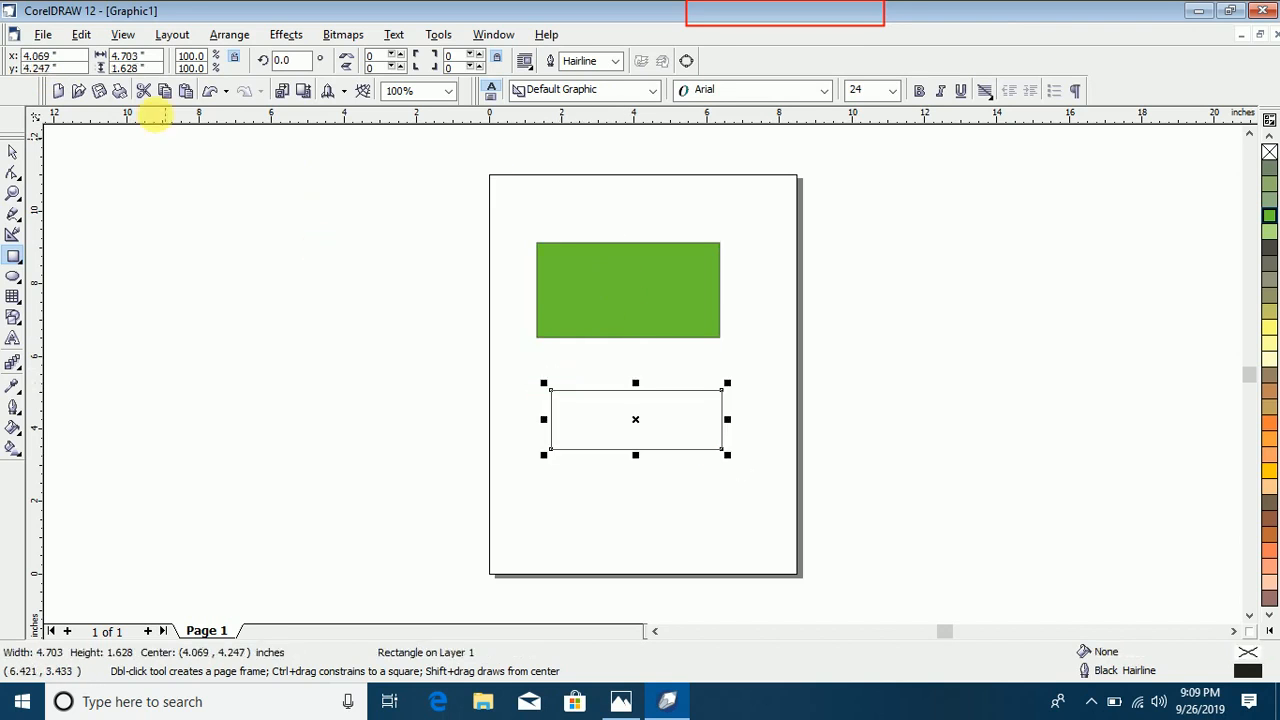
# Step: Save the drawing to the Desktop as a CorelDRAW file named abc
pyautogui.click(44, 35)
pyautogui.click(124, 149)
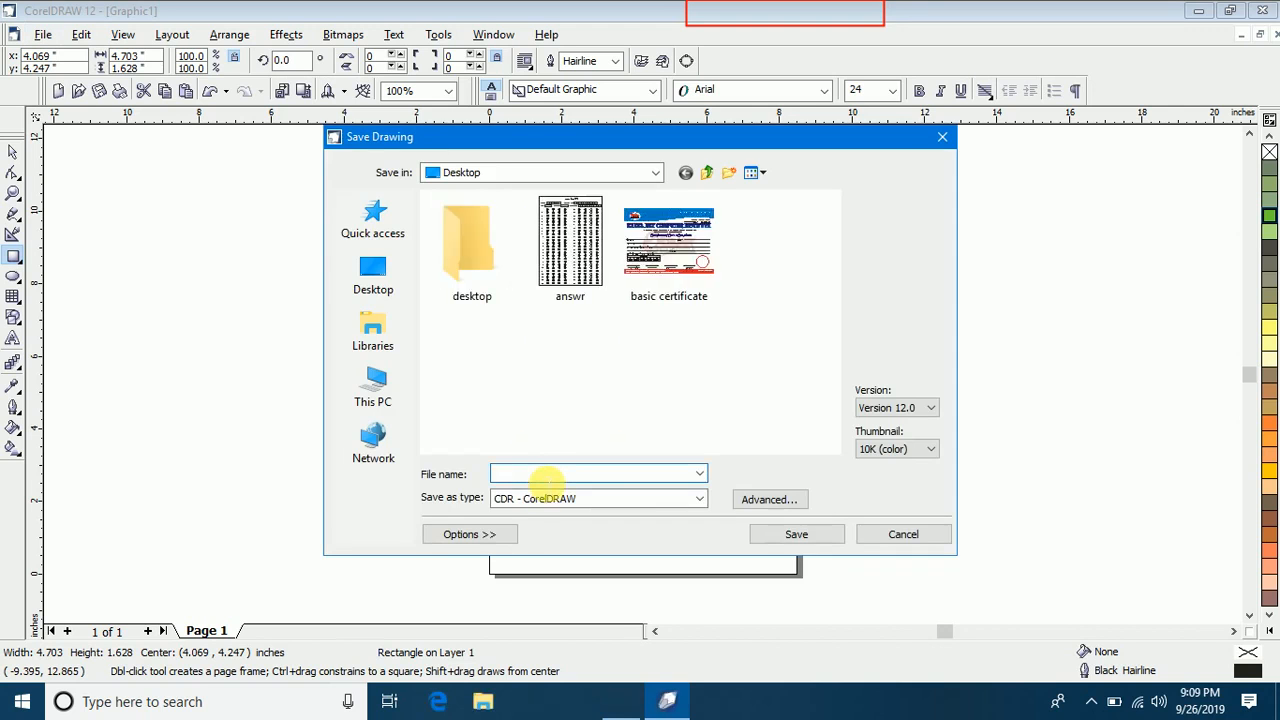
pyautogui.click(549, 480)
pyautogui.write('abc')
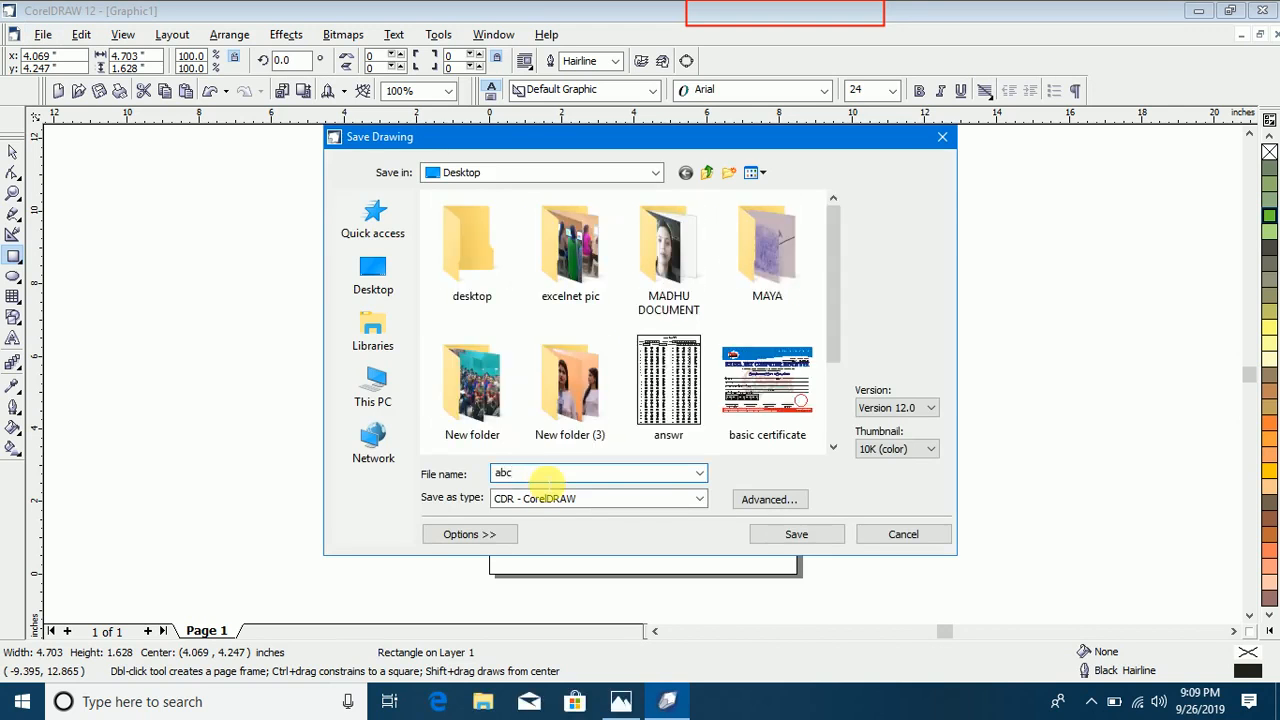
pyautogui.click(795, 536)
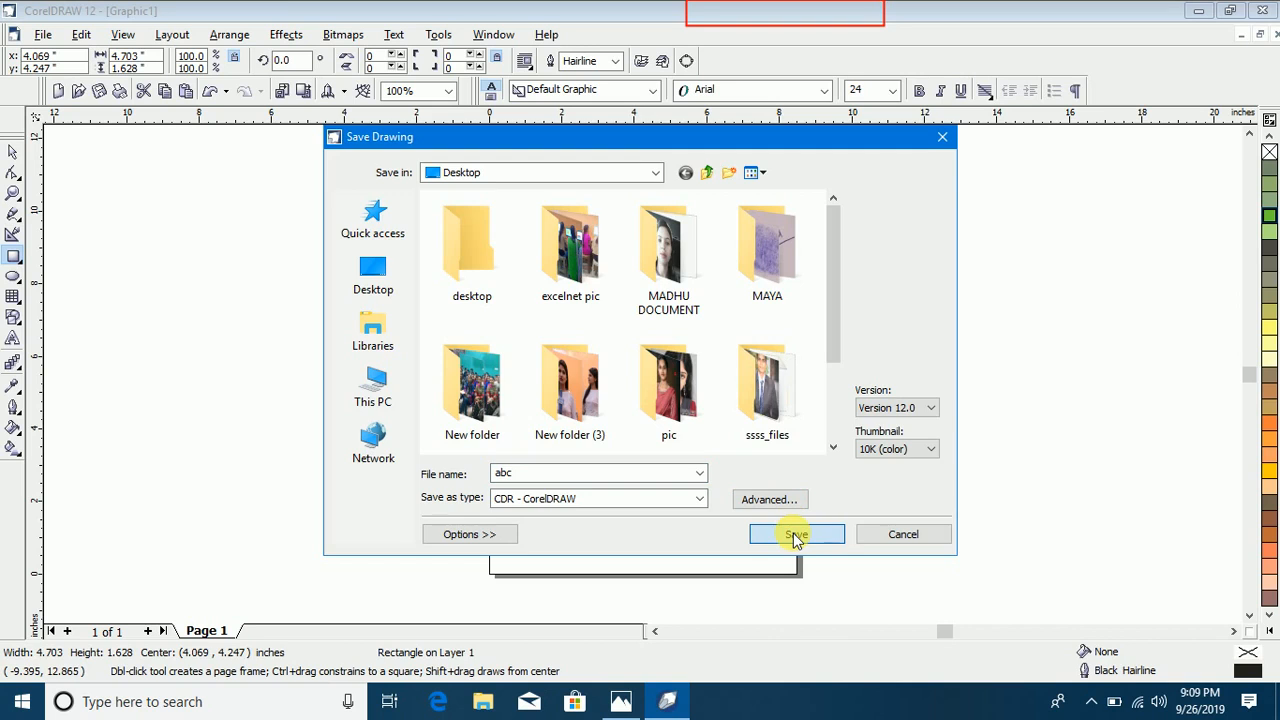
pyautogui.press('space')
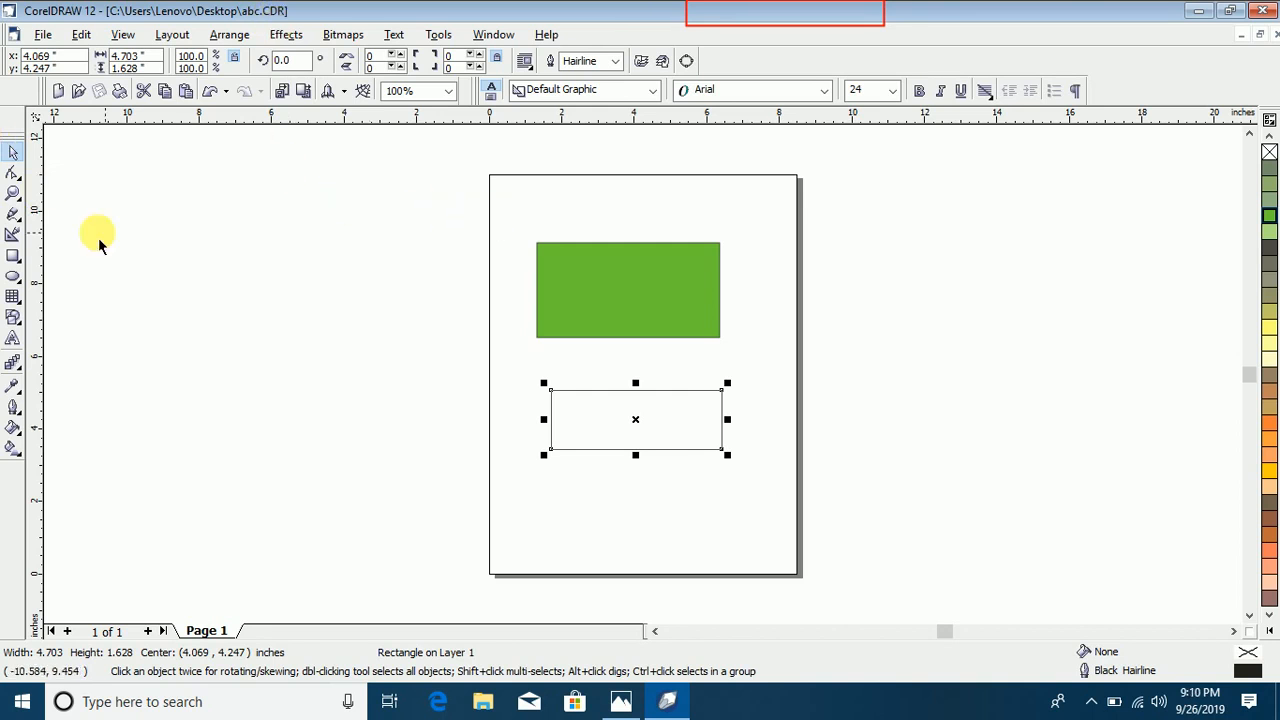
pyautogui.click(42, 36)
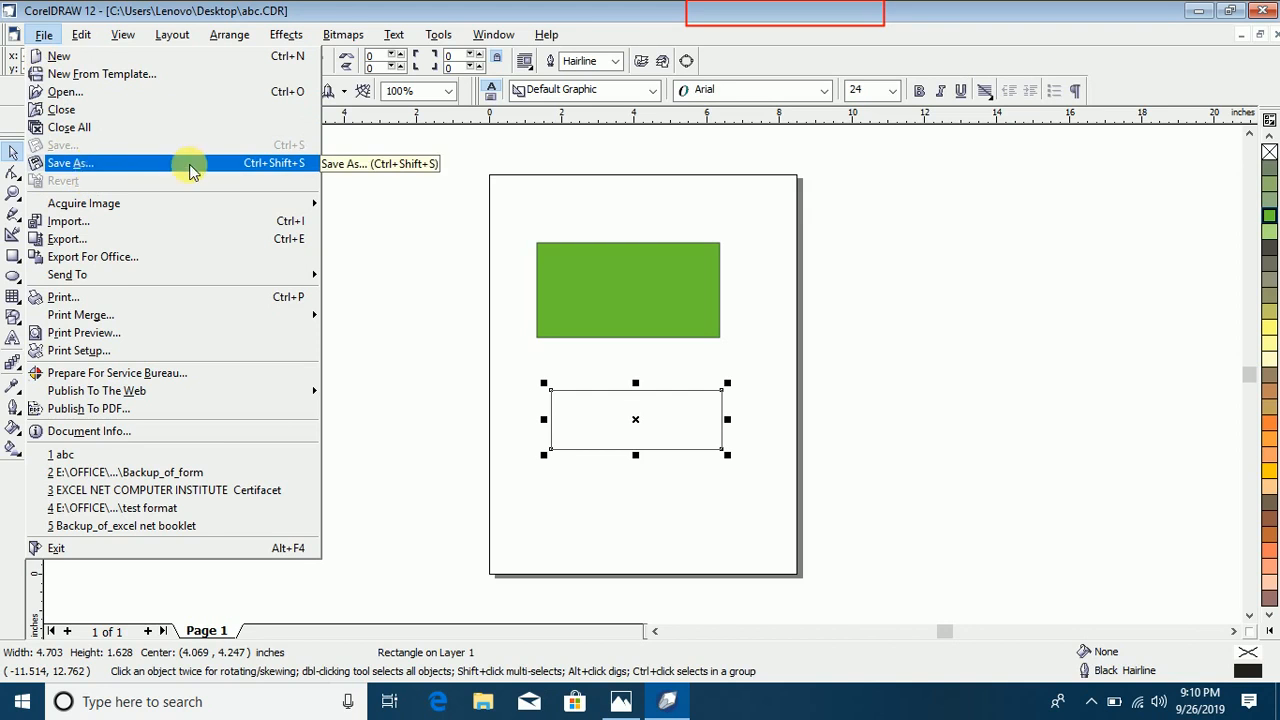
pyautogui.moveTo(440, 34)
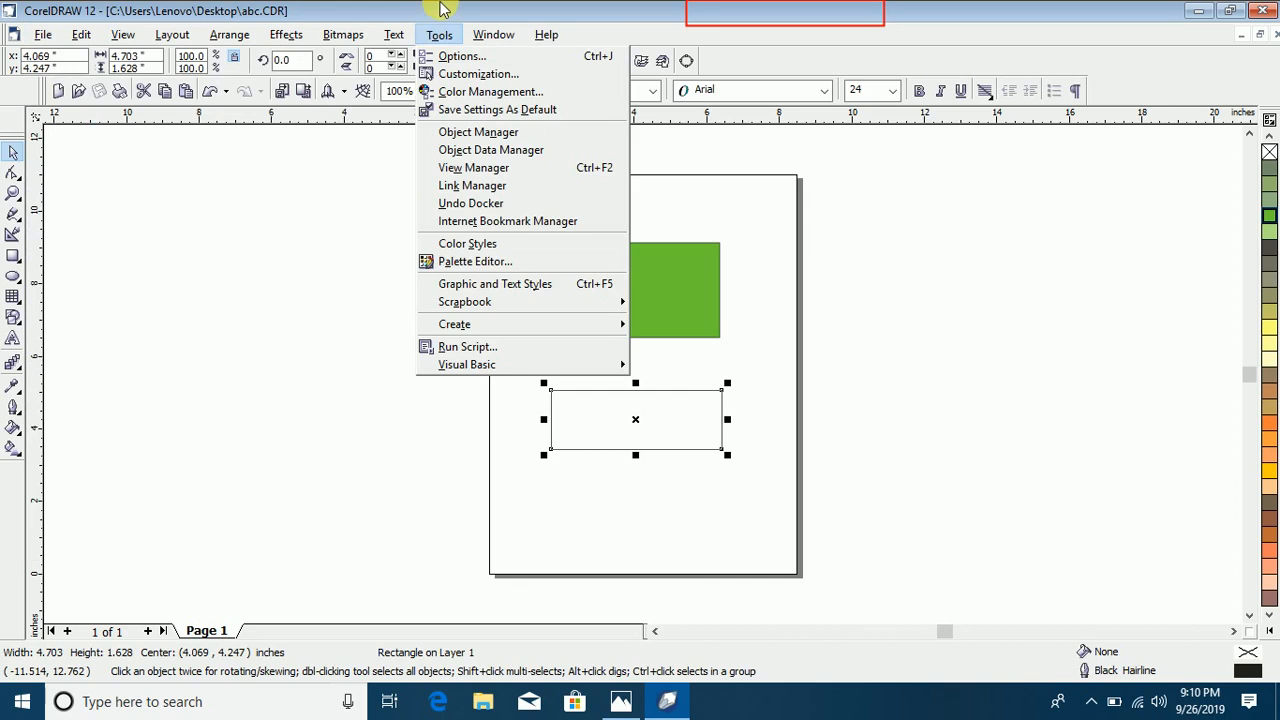
pyautogui.click(206, 223)
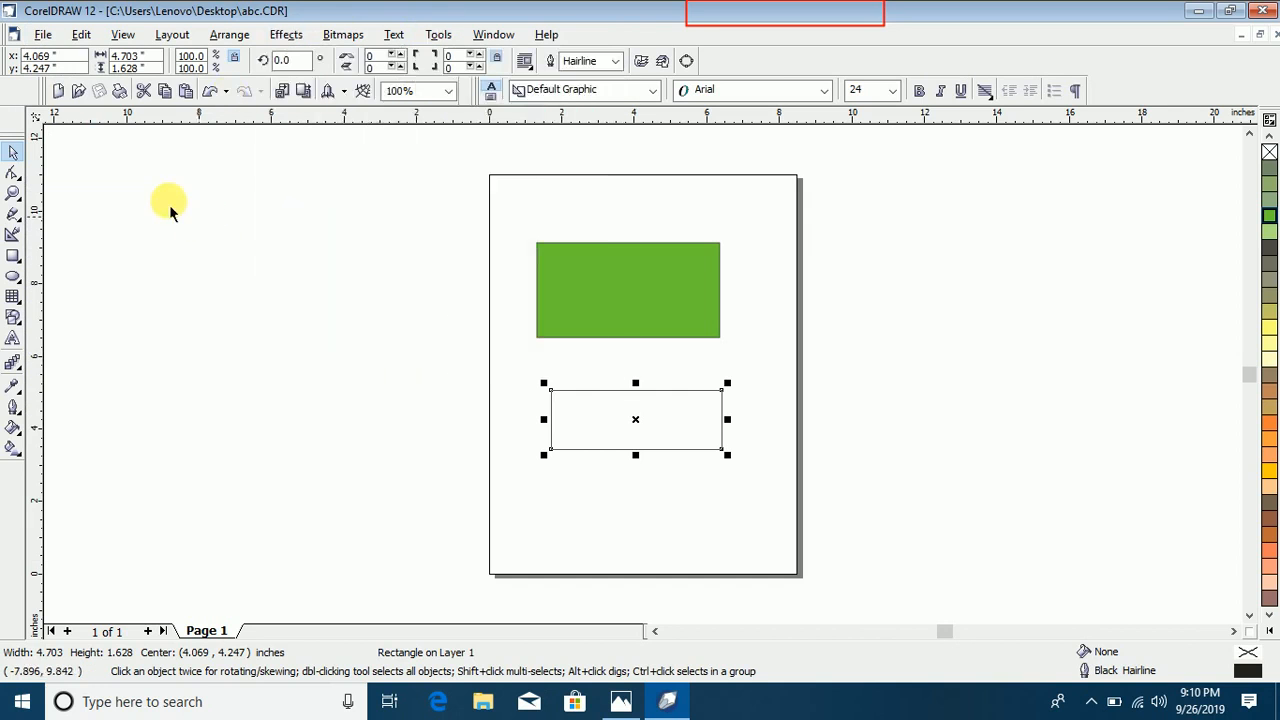
# Step: Save a separate copy of the drawing to the Desktop under the name xyz
pyautogui.click(43, 34)
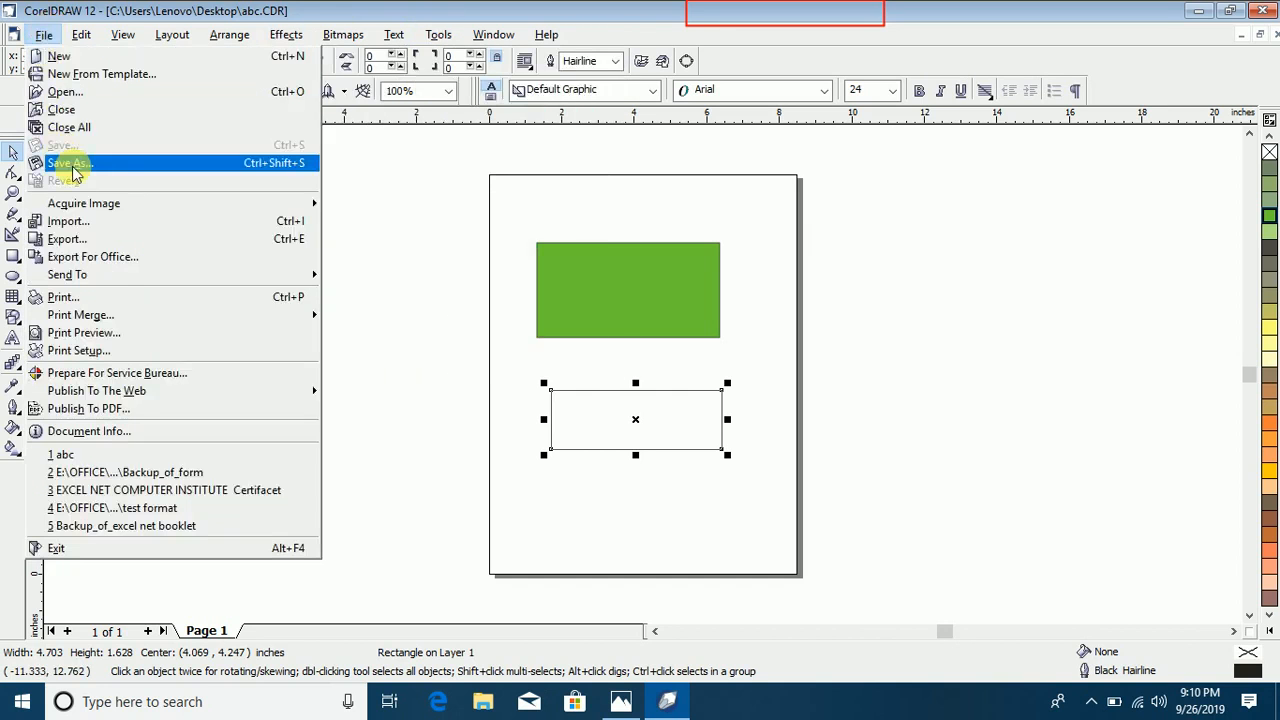
pyautogui.click(72, 165)
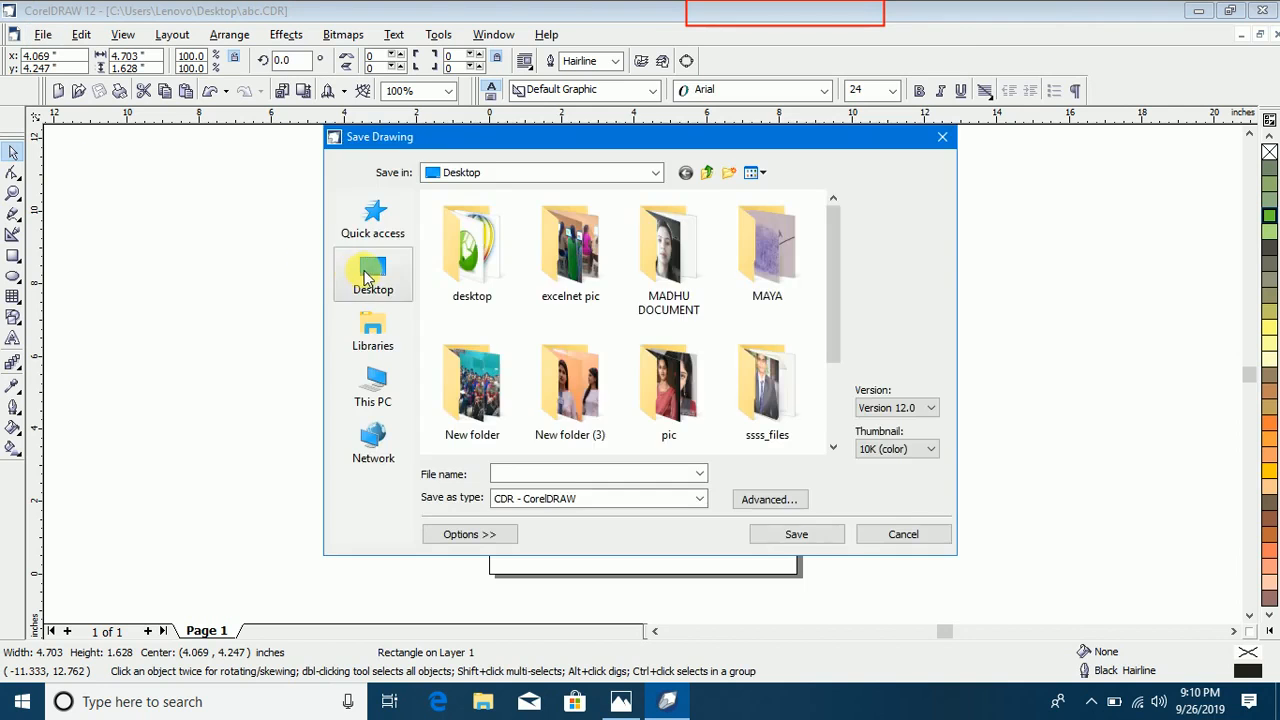
pyautogui.click(566, 478)
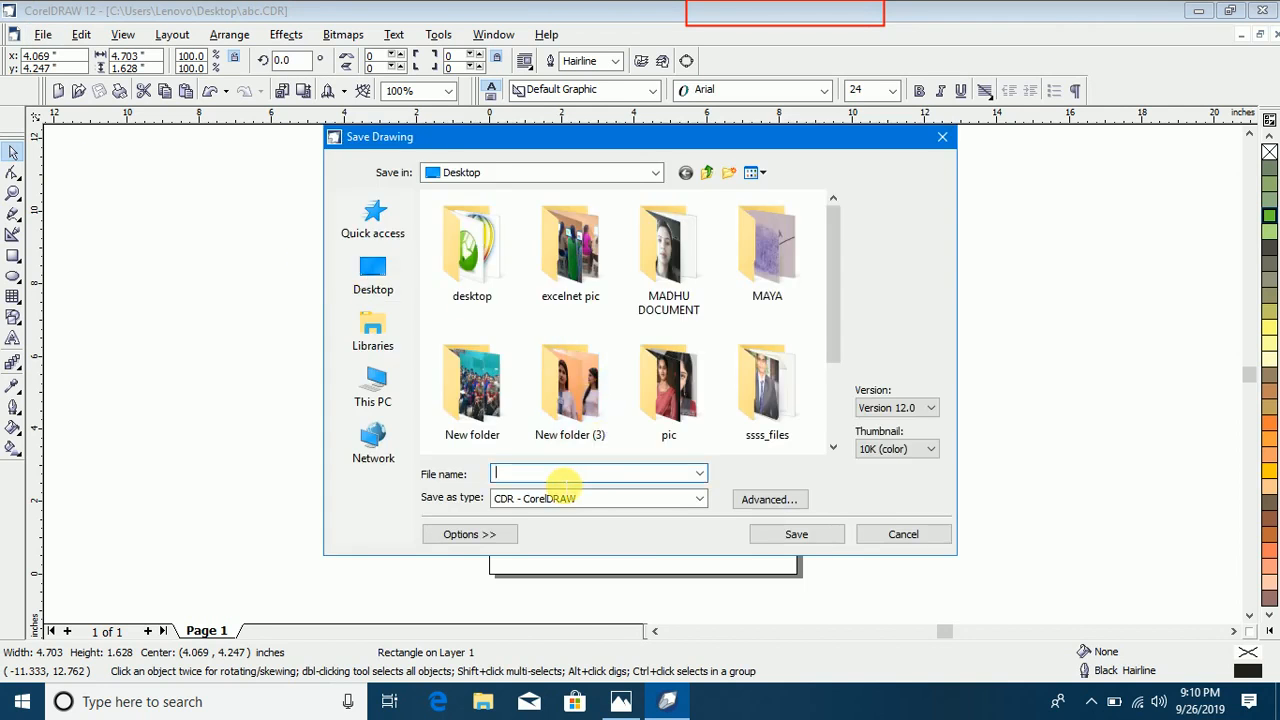
pyautogui.write('xyz')
pyautogui.click(816, 533)
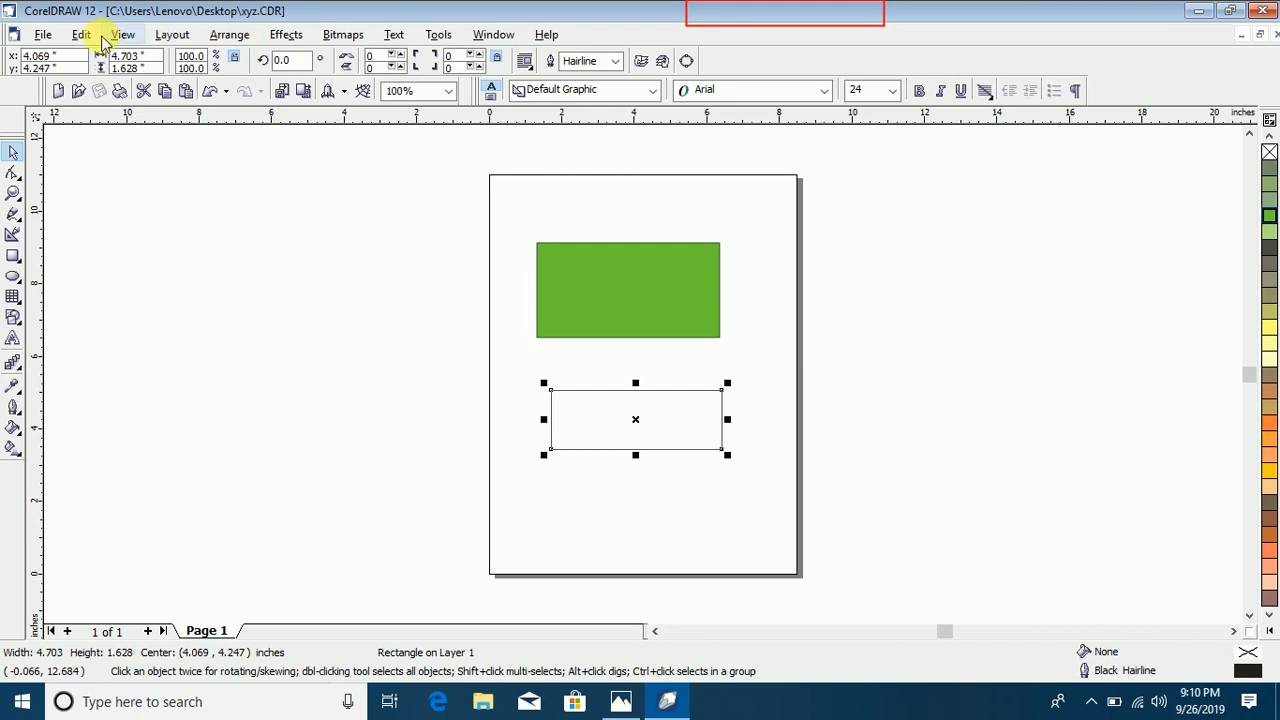
pyautogui.click(40, 35)
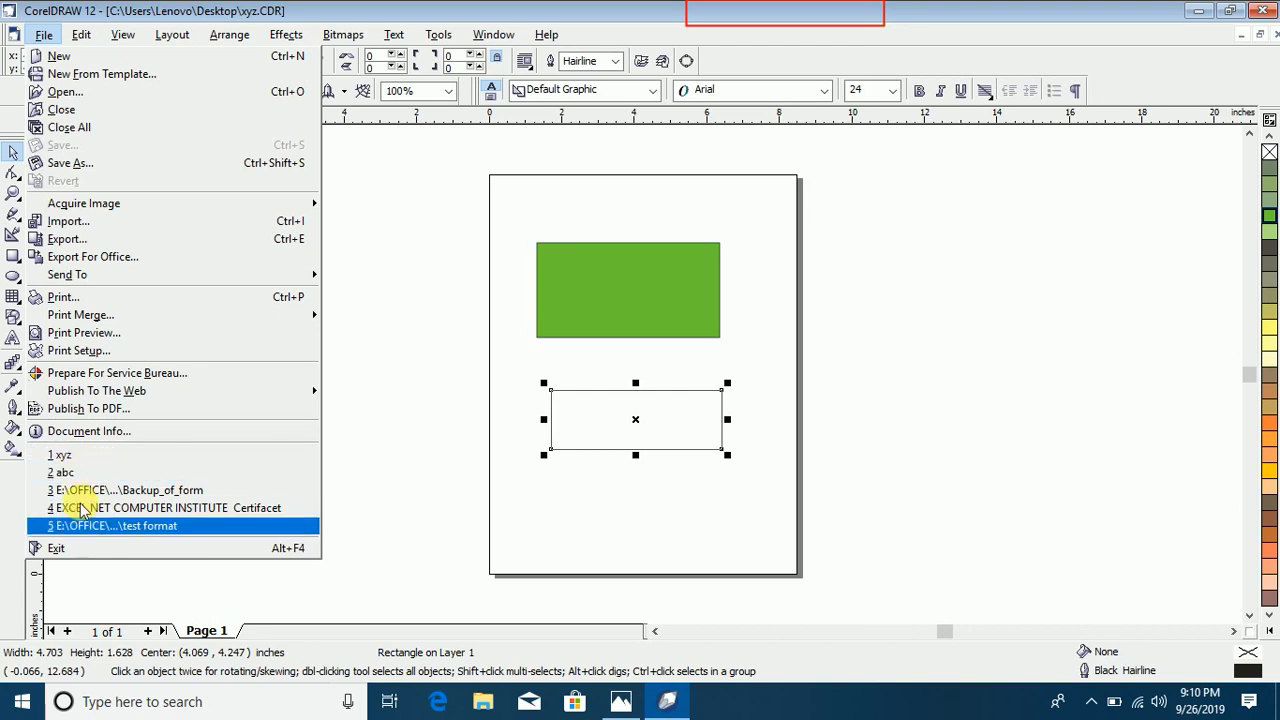
pyautogui.click(370, 343)
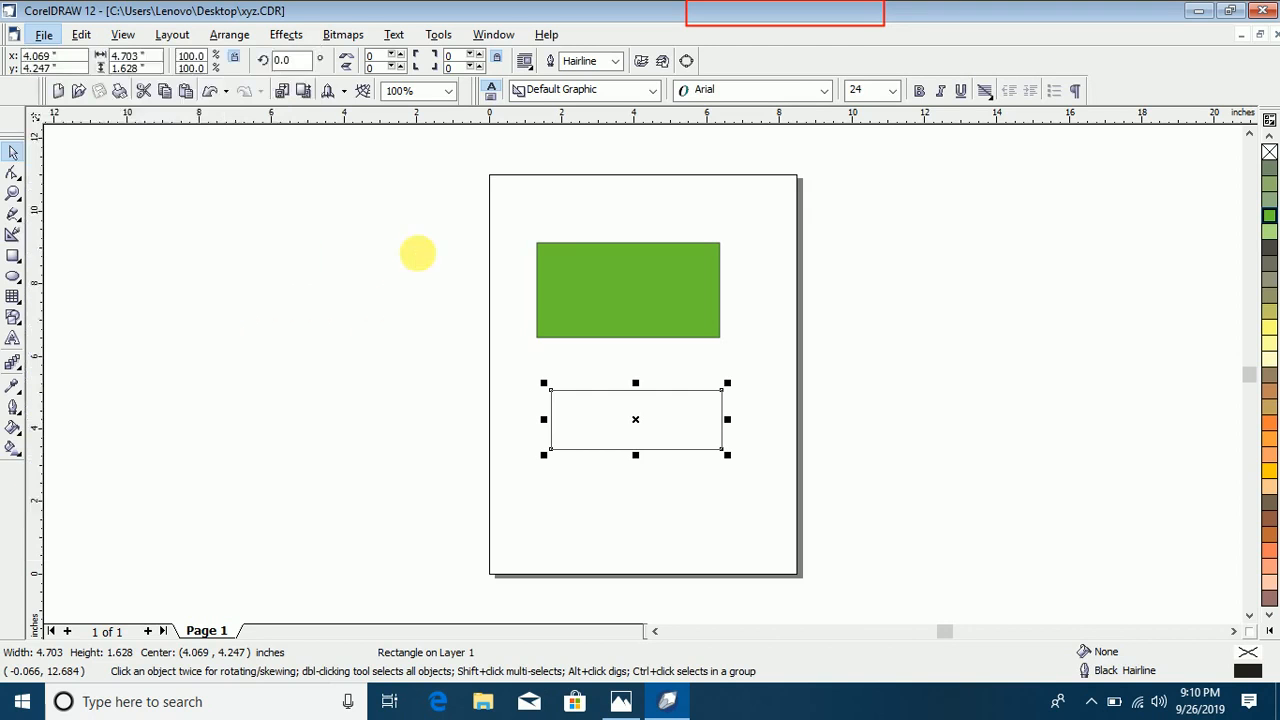
pyautogui.click(45, 36)
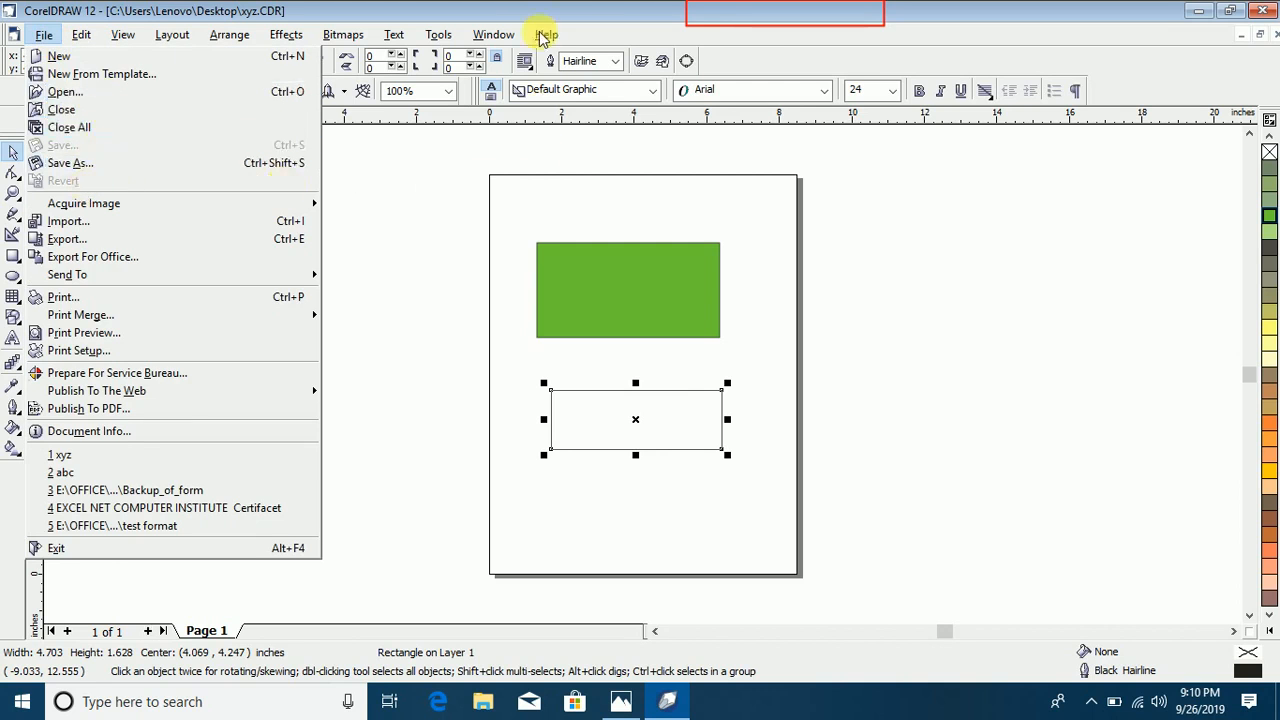
pyautogui.click(509, 13)
# Step: Move the unfilled rectangle up and left, and draw four ellipses in a row, about 4.9×4.1, 5.1×3.9, 6.3×2.6 and 3.6×4.1 inches
pyautogui.moveTo(636, 421); pyautogui.dragTo(602, 391)
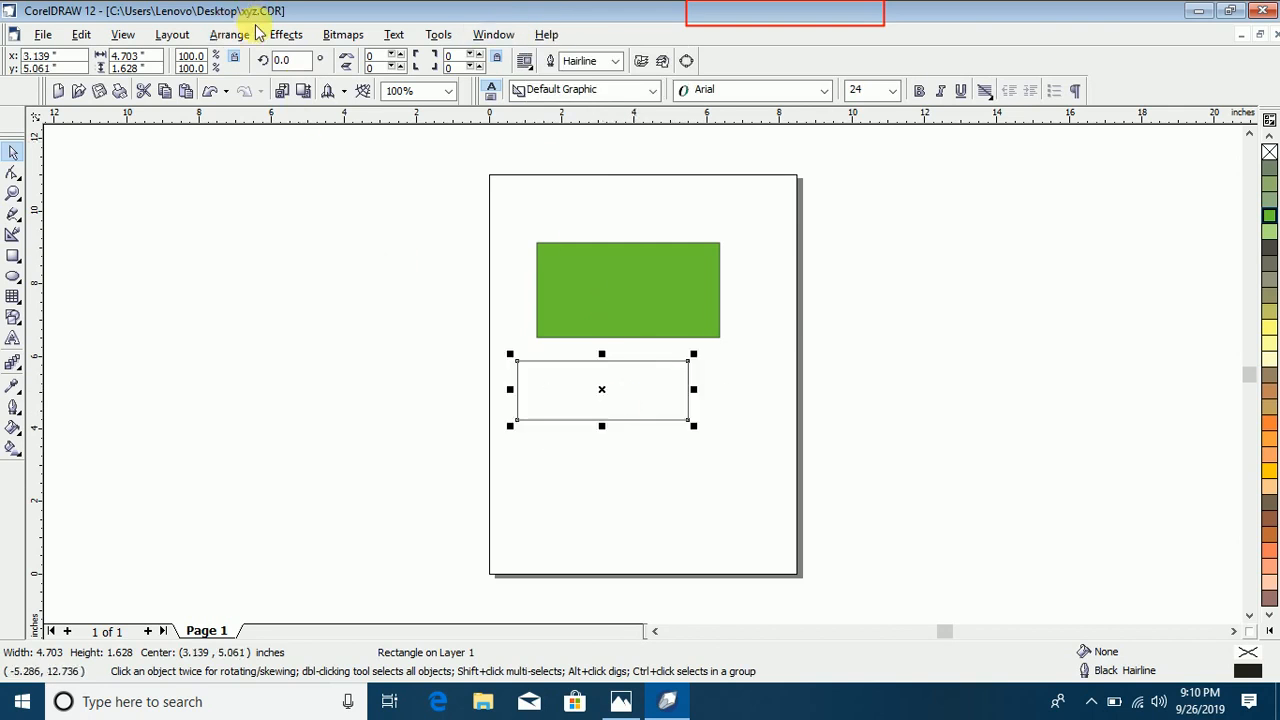
pyautogui.click(789, 294)
pyautogui.click(18, 277)
pyautogui.moveTo(174, 242); pyautogui.dragTo(353, 392)
pyautogui.moveTo(353, 242)
pyautogui.mouseDown()
pyautogui.moveTo(480, 363)
pyautogui.moveTo(553, 395)
pyautogui.mouseUp()
pyautogui.moveTo(538, 266)
pyautogui.mouseDown()
pyautogui.moveTo(737, 357)
pyautogui.moveTo(764, 355)
pyautogui.mouseUp()
pyautogui.moveTo(709, 207); pyautogui.dragTo(853, 371)
# Step: Fill the second ellipse from the left with light brown, the third with Deep Yellow and the rightmost with Chartreuse
pyautogui.click(13, 151)
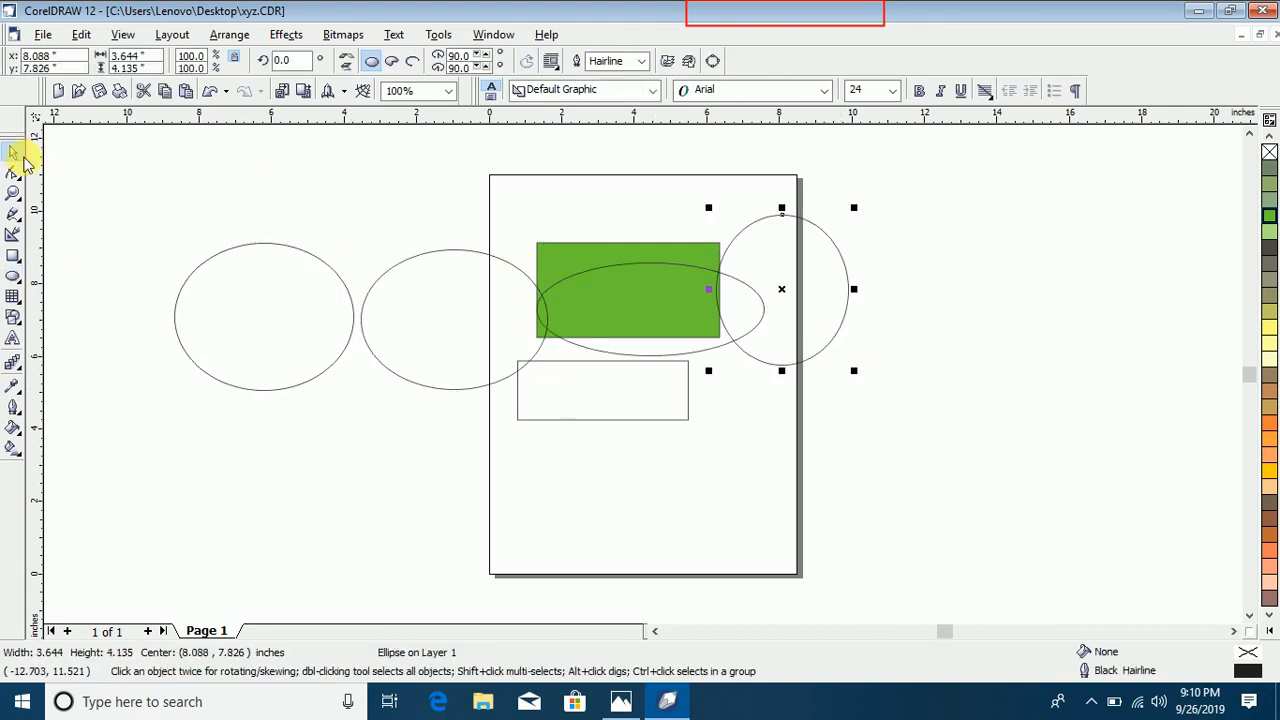
pyautogui.click(493, 261)
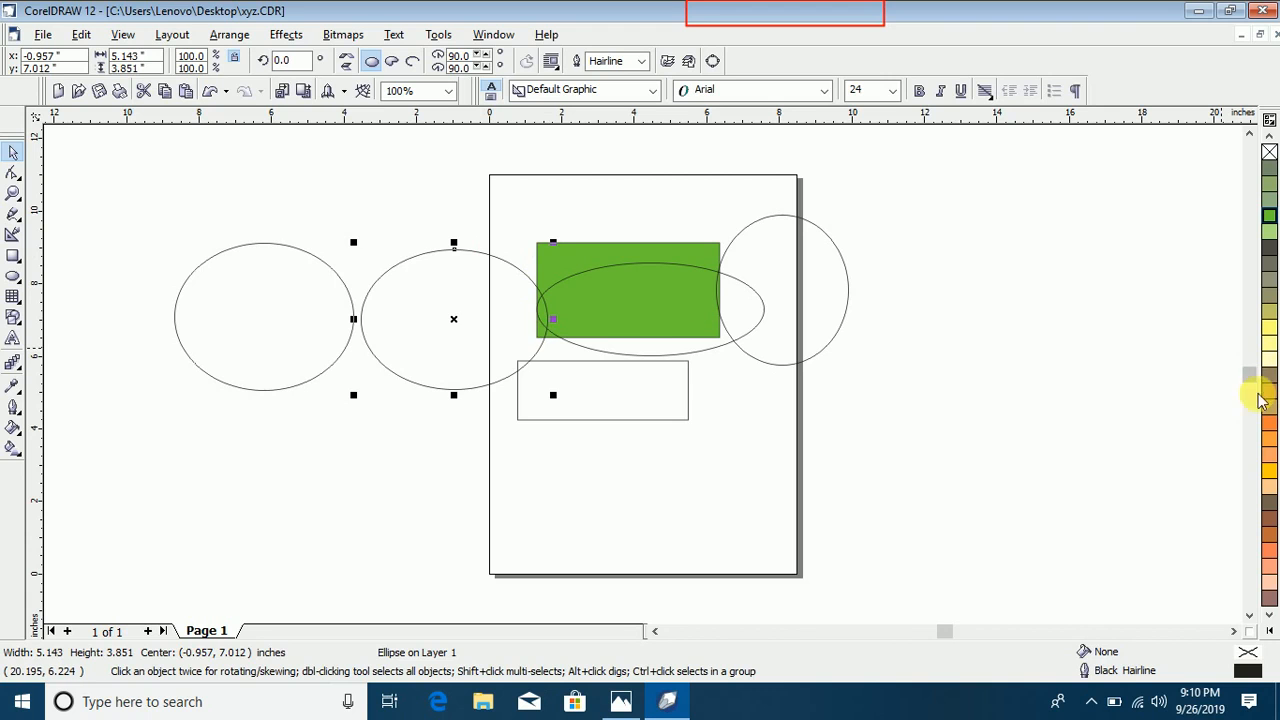
pyautogui.click(1268, 391)
pyautogui.click(668, 273)
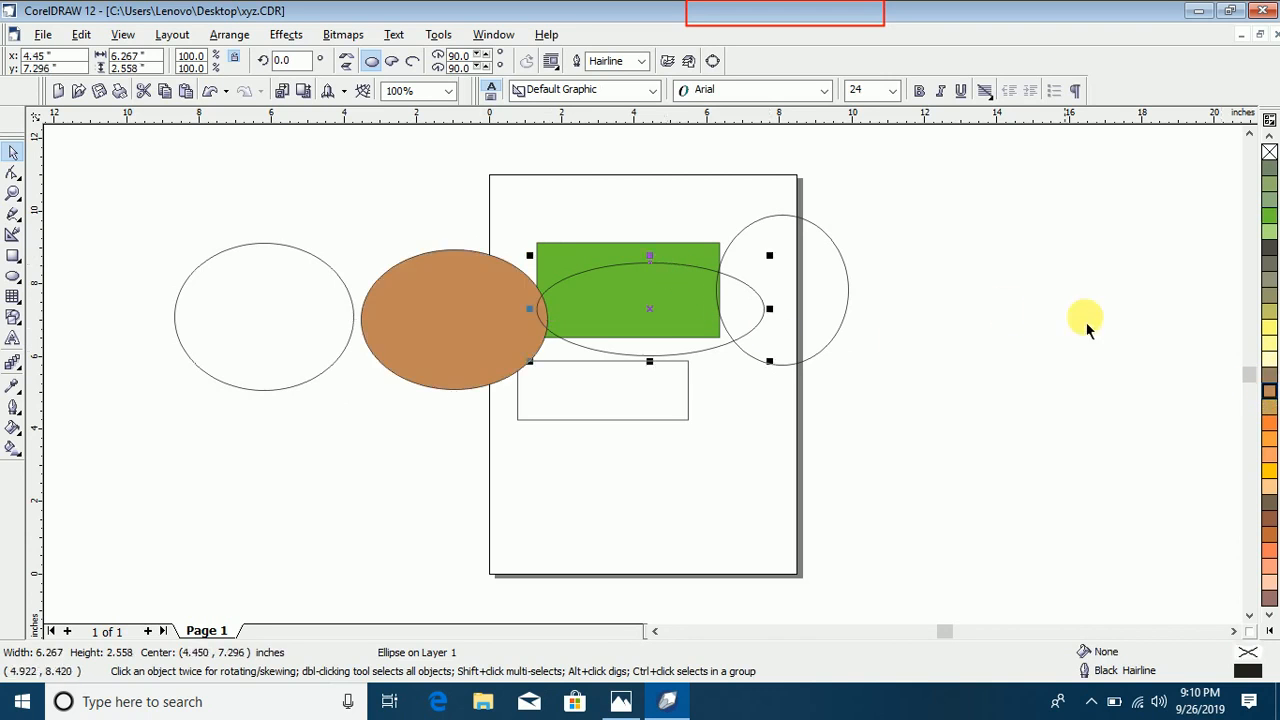
pyautogui.click(1269, 470)
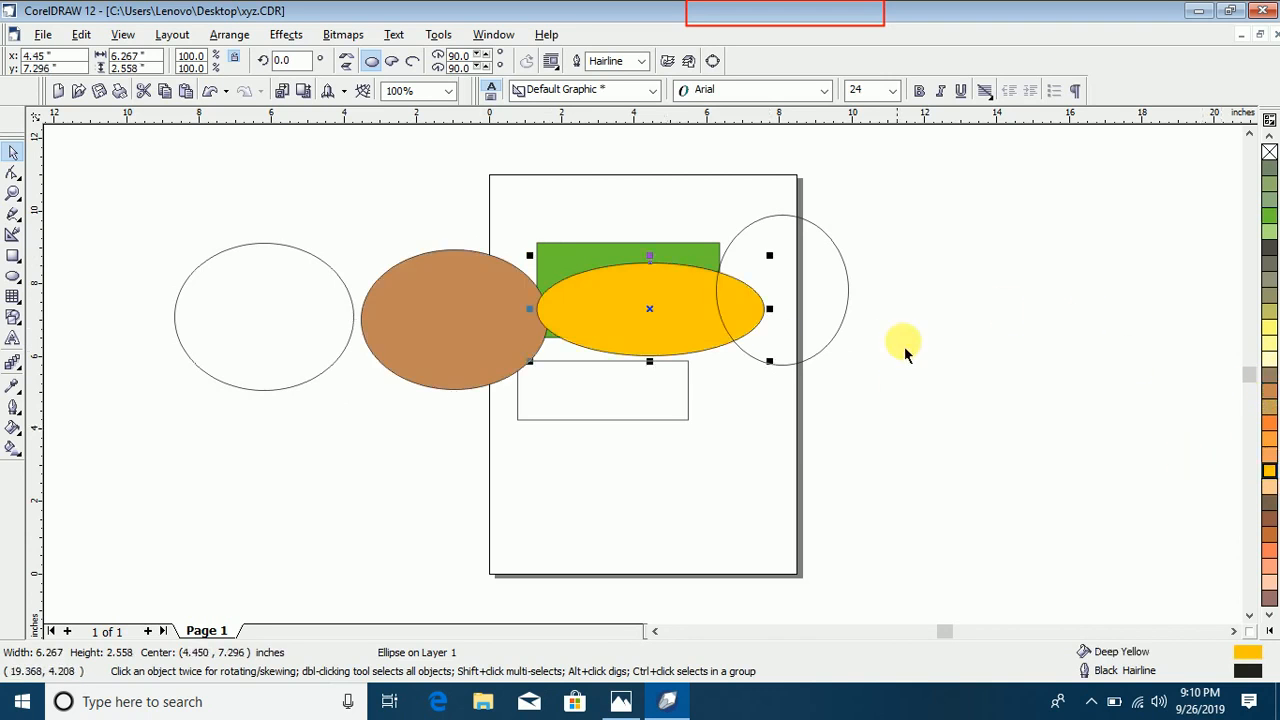
pyautogui.click(847, 267)
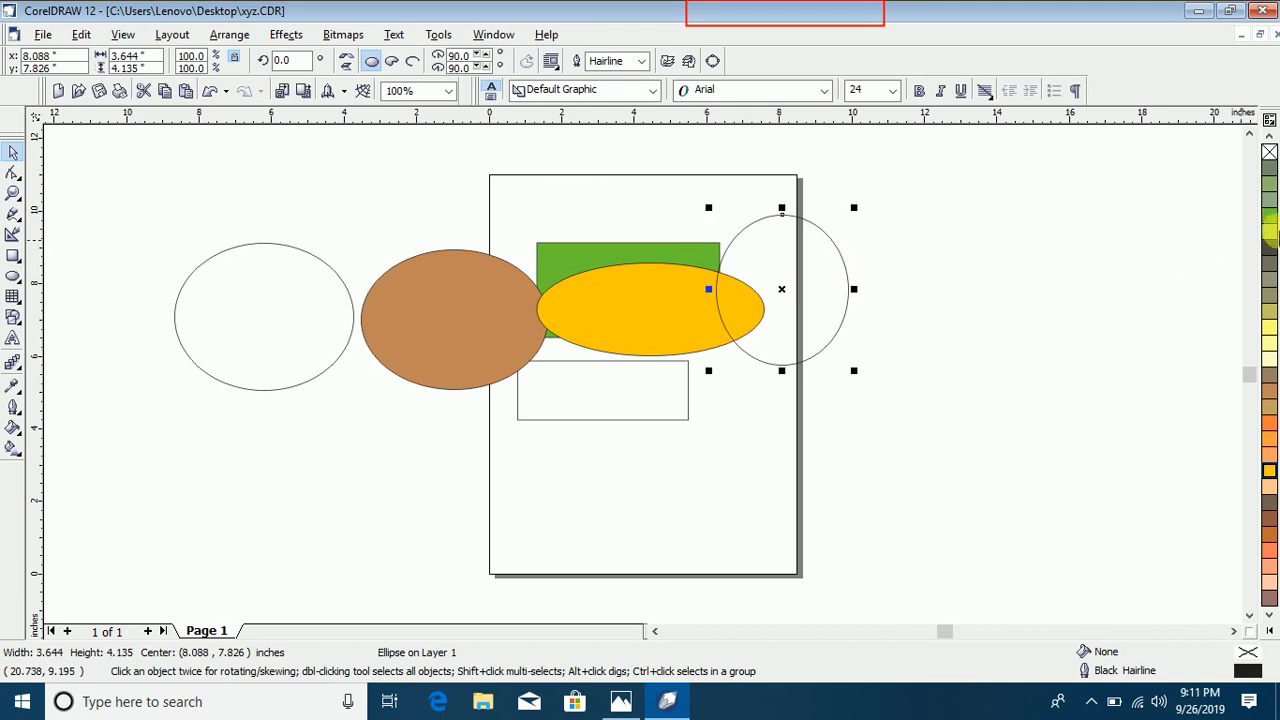
pyautogui.click(1269, 217)
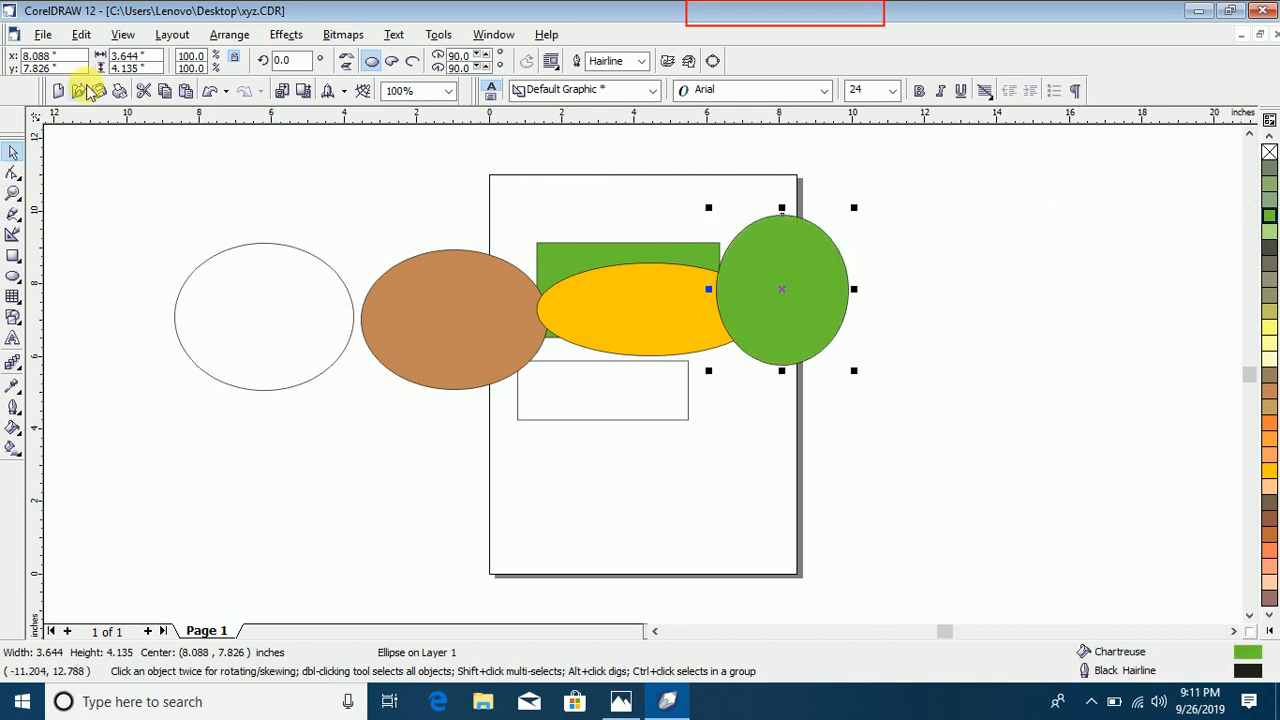
pyautogui.click(72, 38)
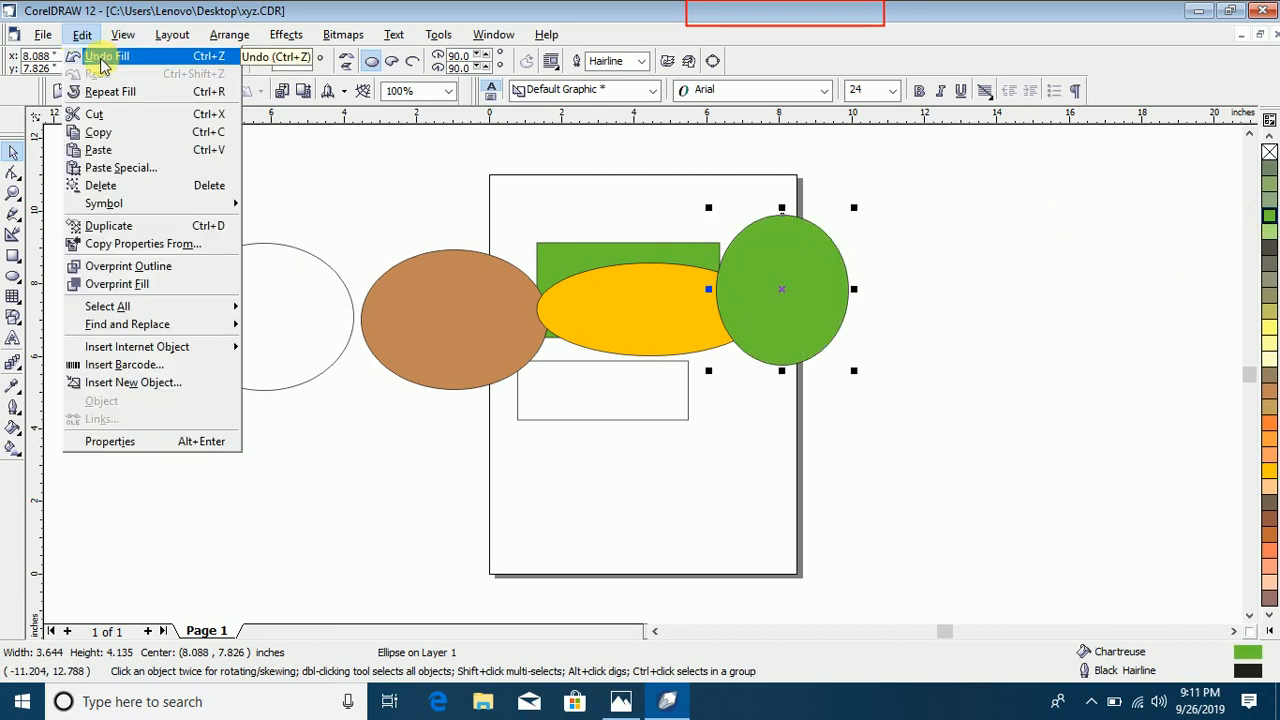
pyautogui.moveTo(230, 34)
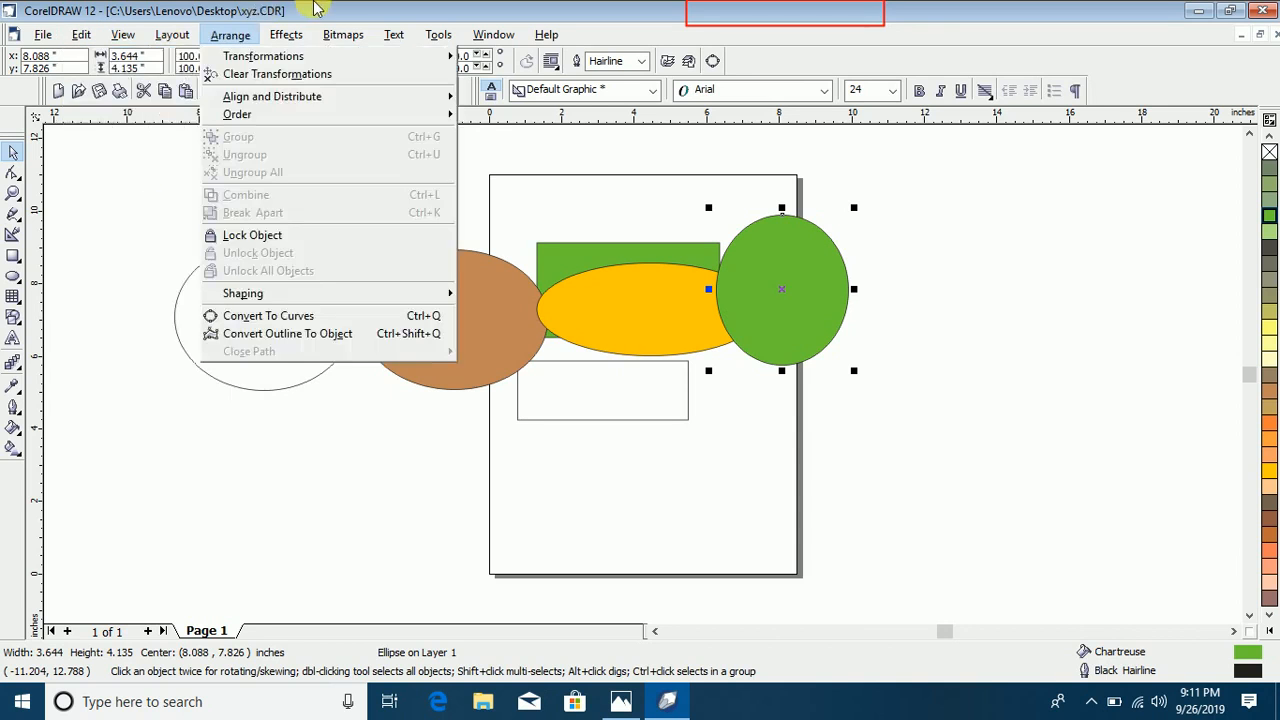
pyautogui.click(316, 14)
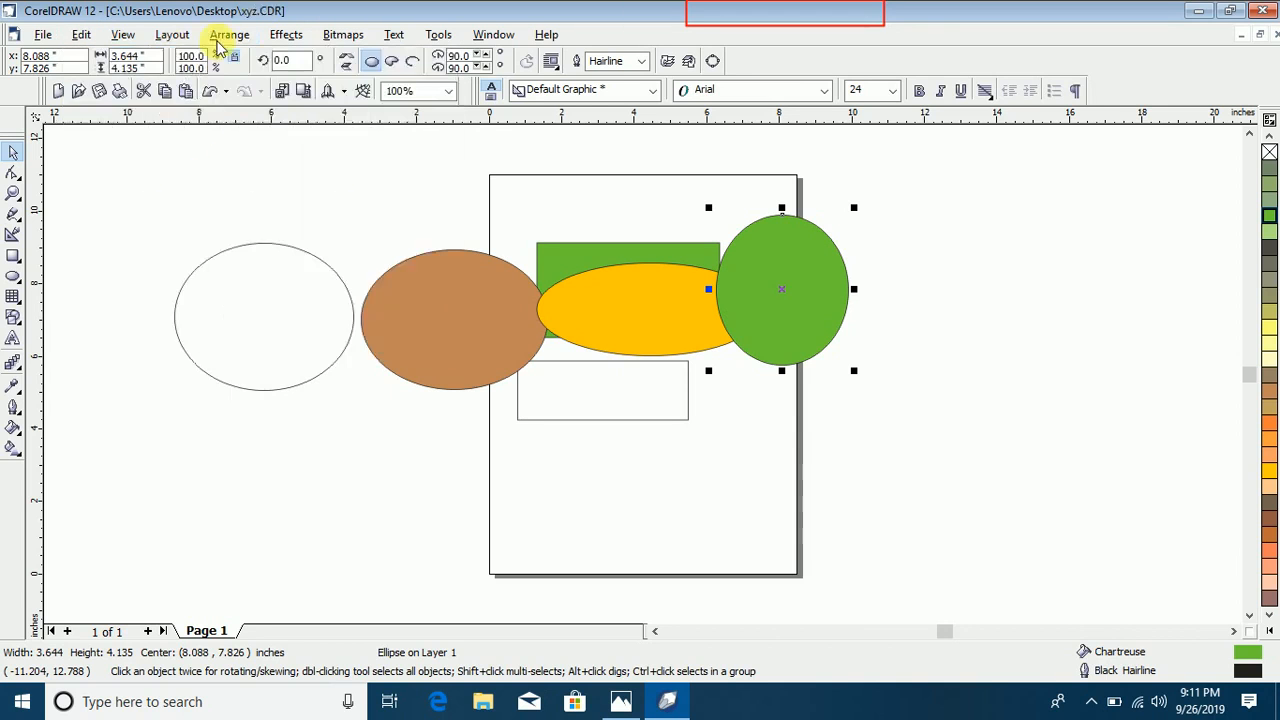
# Step: Fill the leftmost ellipse with Light Orange and the unfilled rectangle with Deep Yellow, and clear the selection
pyautogui.click(244, 248)
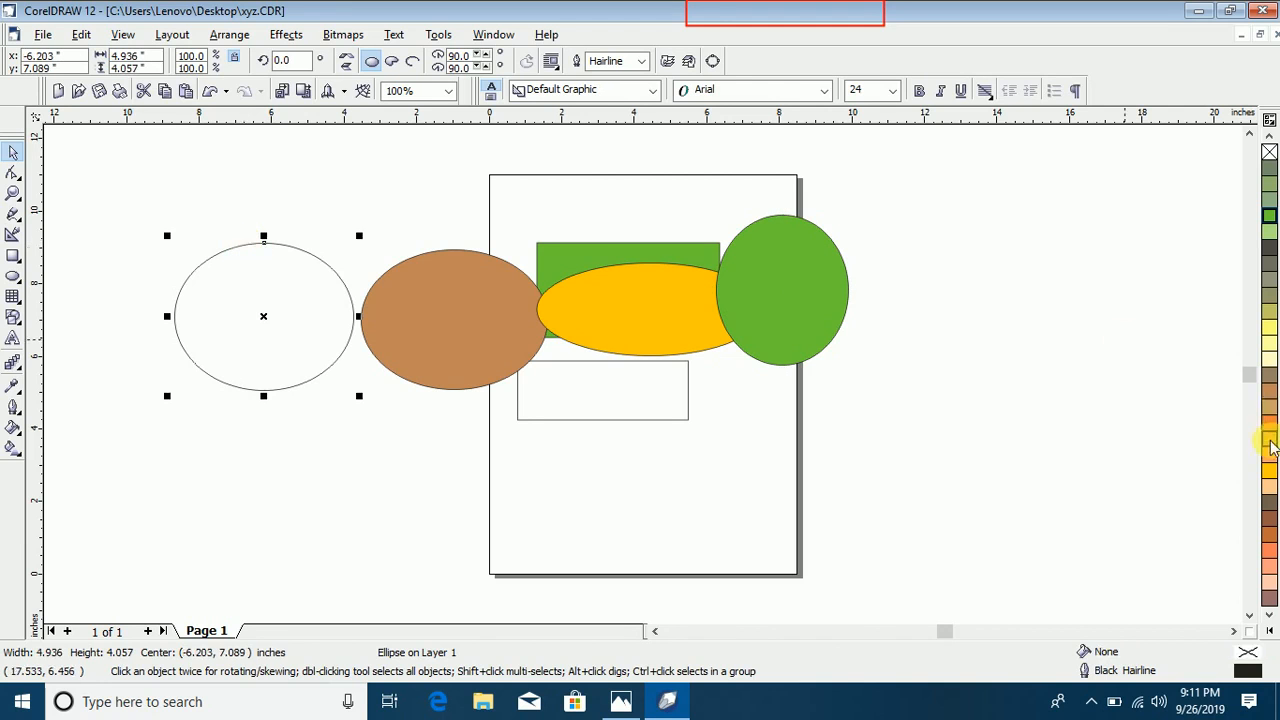
pyautogui.click(1270, 440)
pyautogui.click(585, 364)
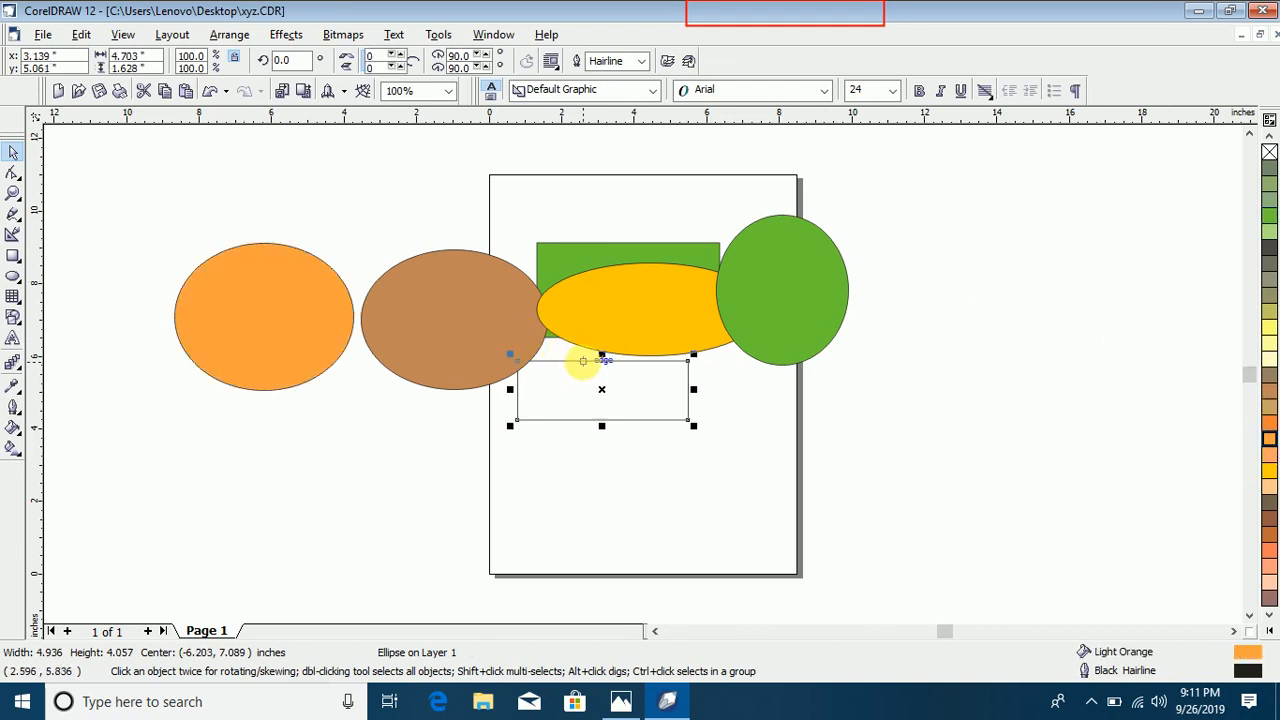
pyautogui.click(1270, 470)
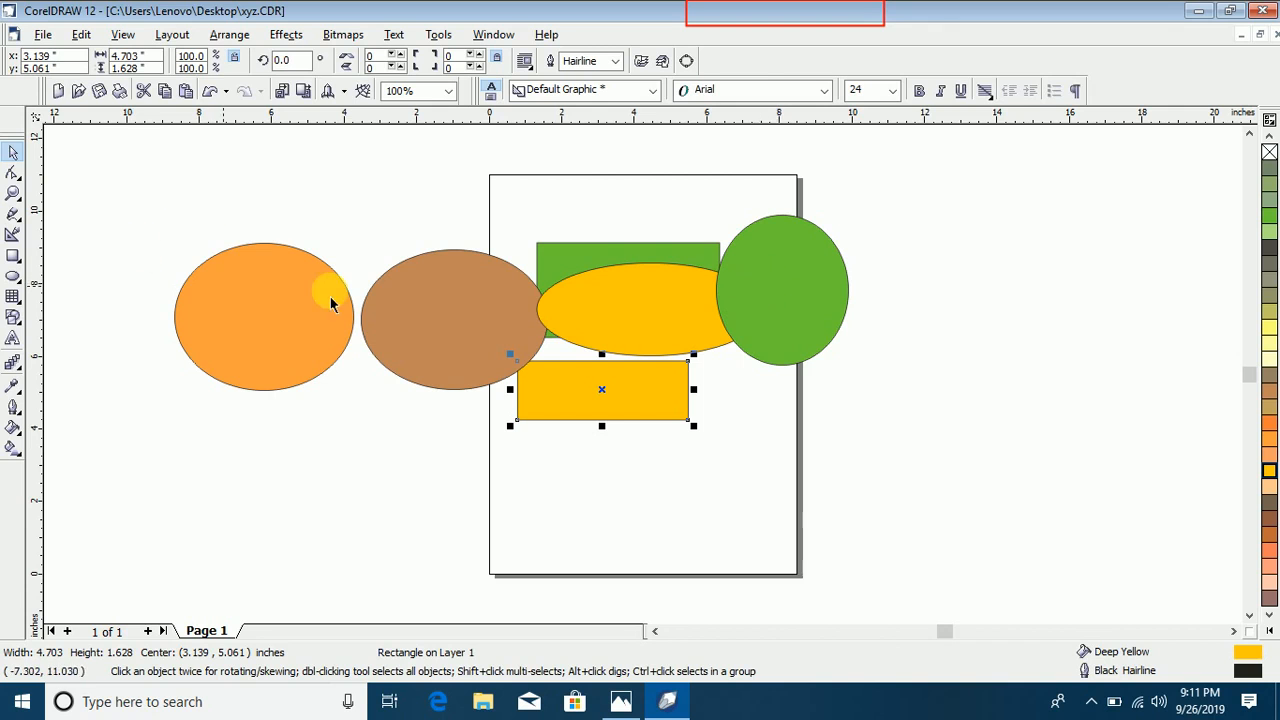
pyautogui.click(354, 266)
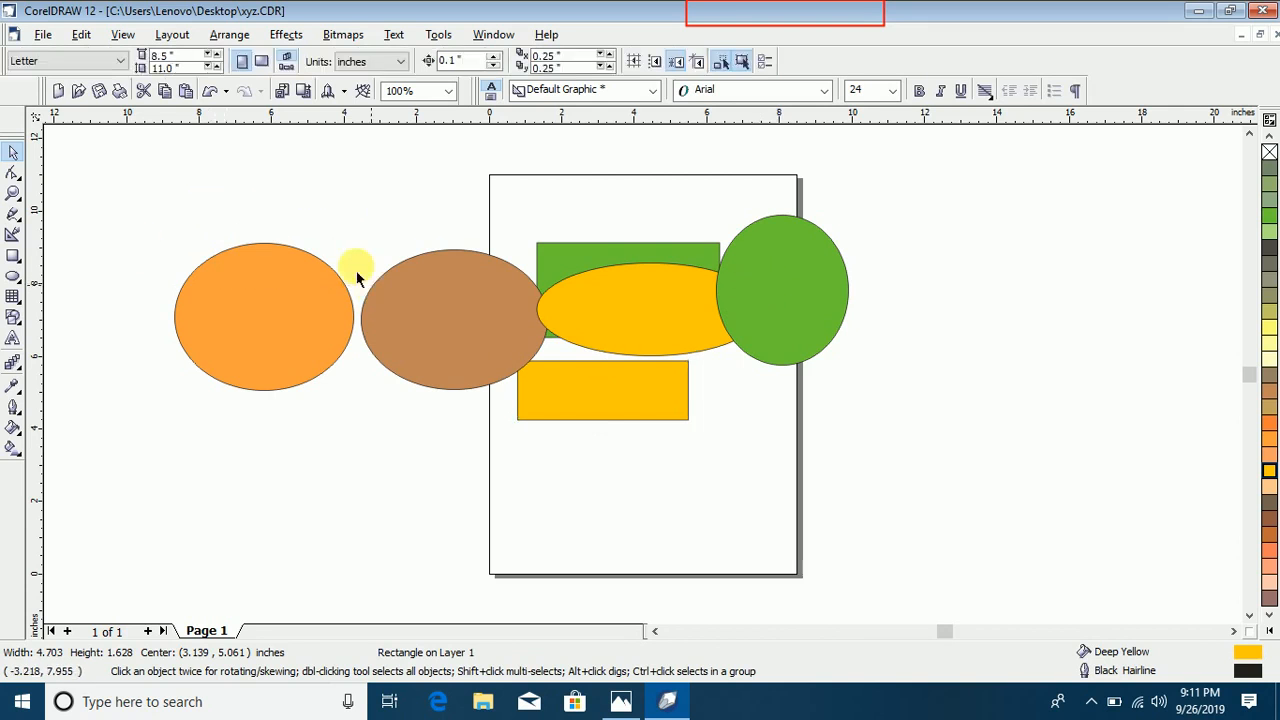
# Step: Draw four unfilled rectangles over and beside the coloured shapes, the last one about 4.2 by 3.5 inches
pyautogui.click(16, 258)
pyautogui.moveTo(334, 209); pyautogui.dragTo(467, 318)
pyautogui.moveTo(501, 228)
pyautogui.mouseDown()
pyautogui.moveTo(640, 330)
pyautogui.moveTo(650, 354)
pyautogui.mouseUp()
pyautogui.moveTo(736, 322); pyautogui.dragTo(886, 470)
# Step: Revert xyz.CDR to its last saved version, discarding all current changes
pyautogui.click(38, 35)
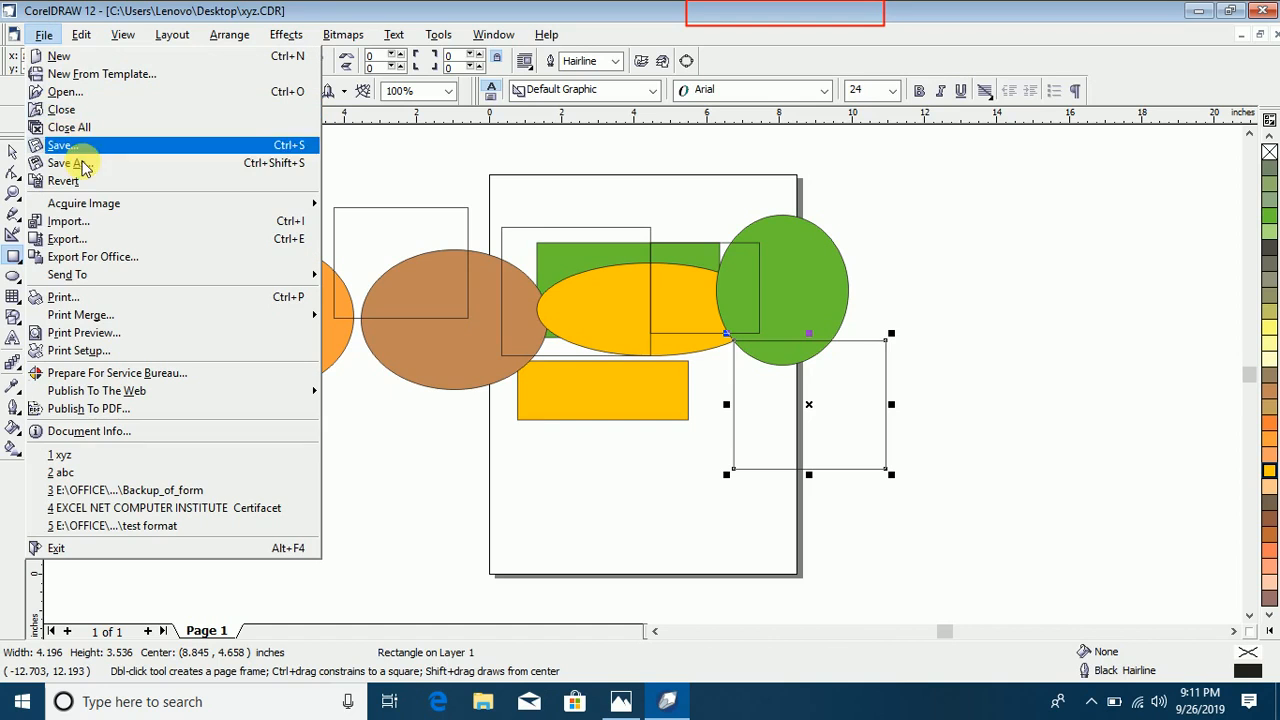
pyautogui.click(88, 178)
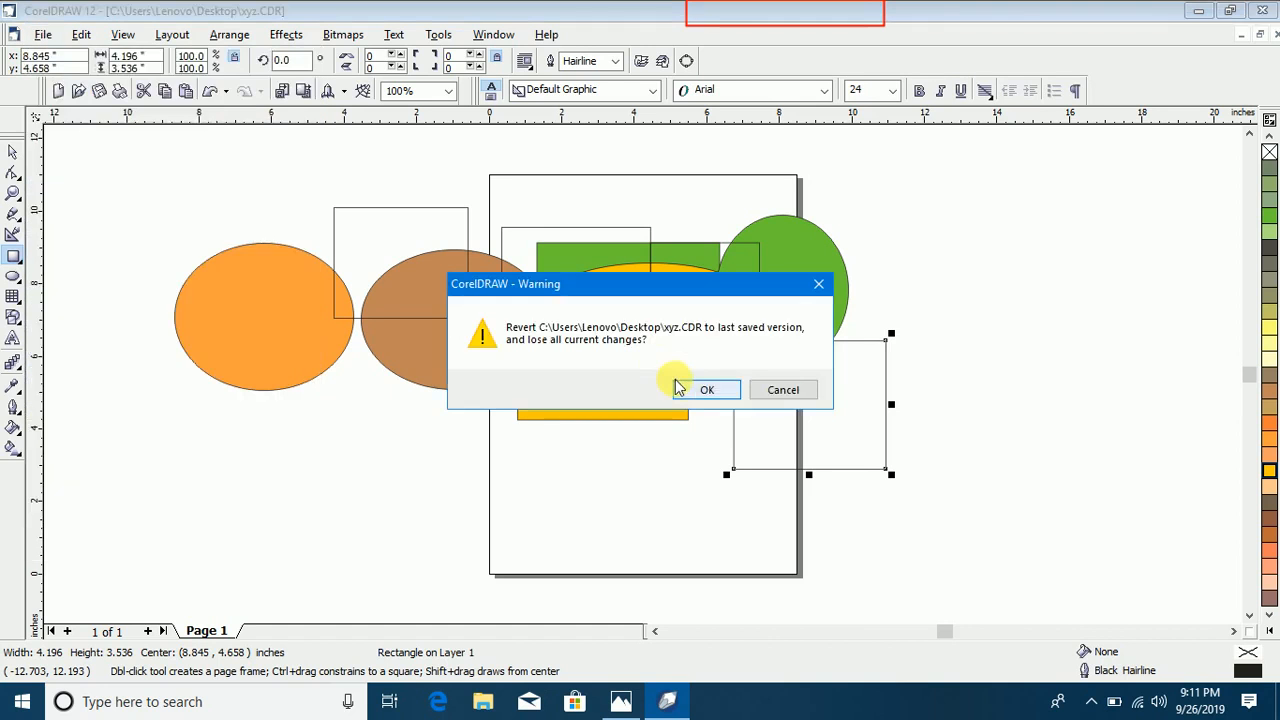
pyautogui.click(697, 387)
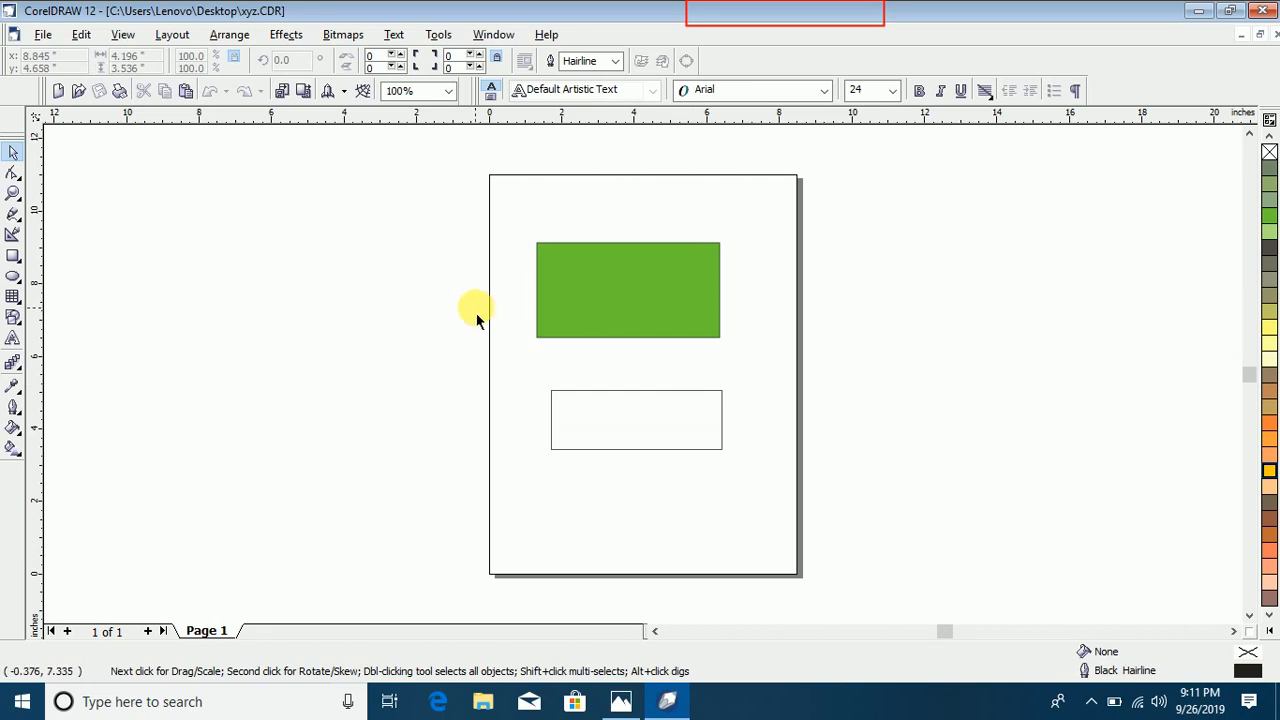
# Step: View the list of available TWAIN image sources and close it without choosing one
pyautogui.click(42, 36)
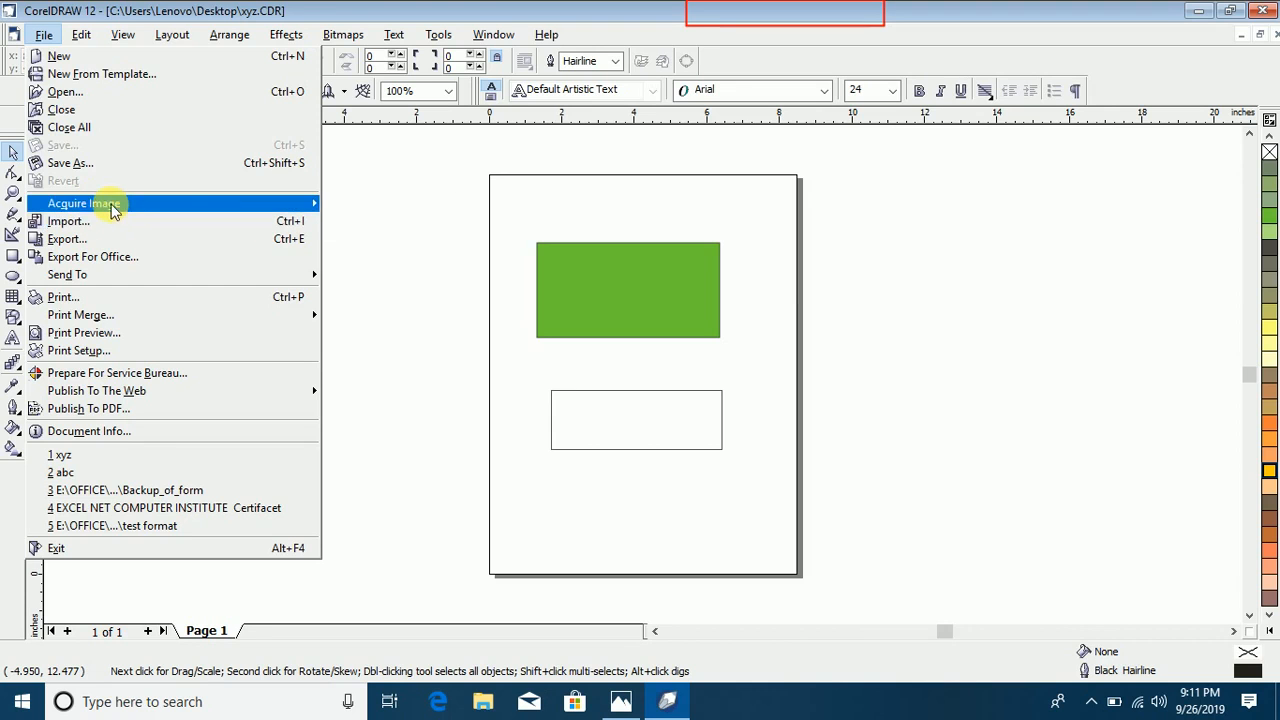
pyautogui.moveTo(113, 210)
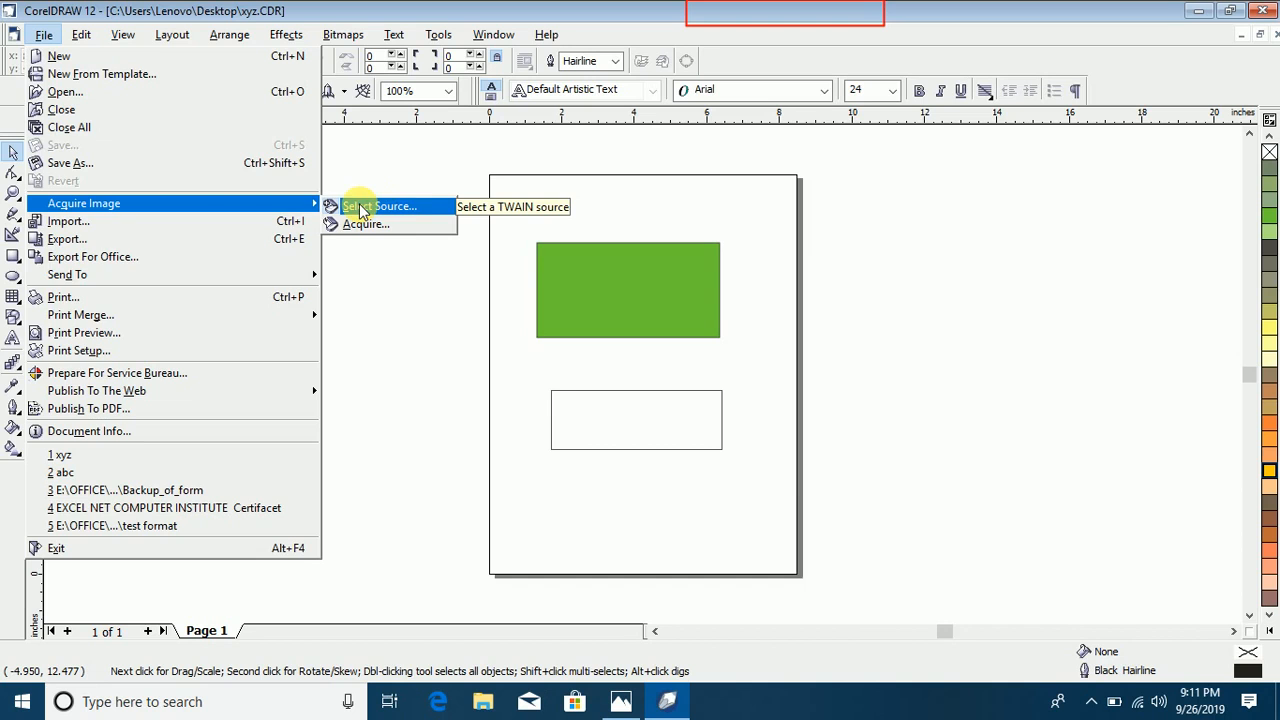
pyautogui.click(415, 205)
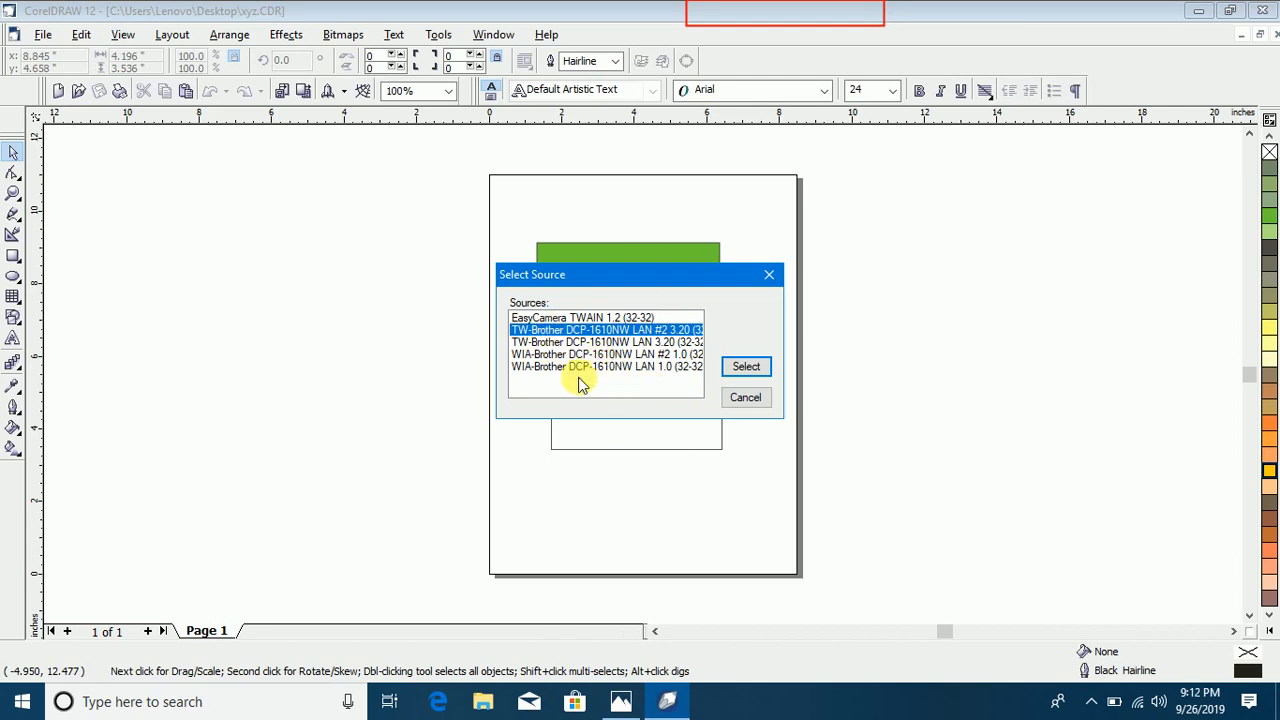
pyautogui.click(759, 396)
# Step: Go through the listed TWAIN sources and set WIA-Brother DCP-1610NW LAN #2 1.0 as the image acquisition source
pyautogui.click(42, 35)
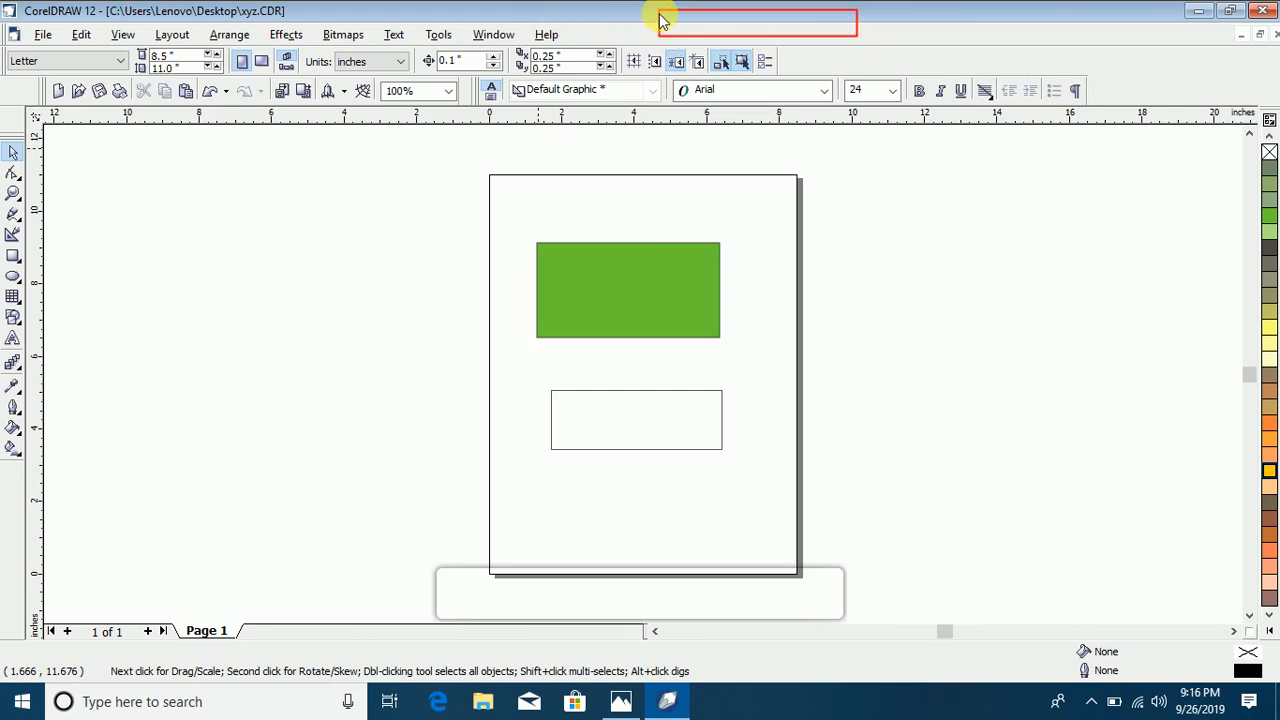
pyautogui.click(40, 34)
pyautogui.moveTo(277, 203)
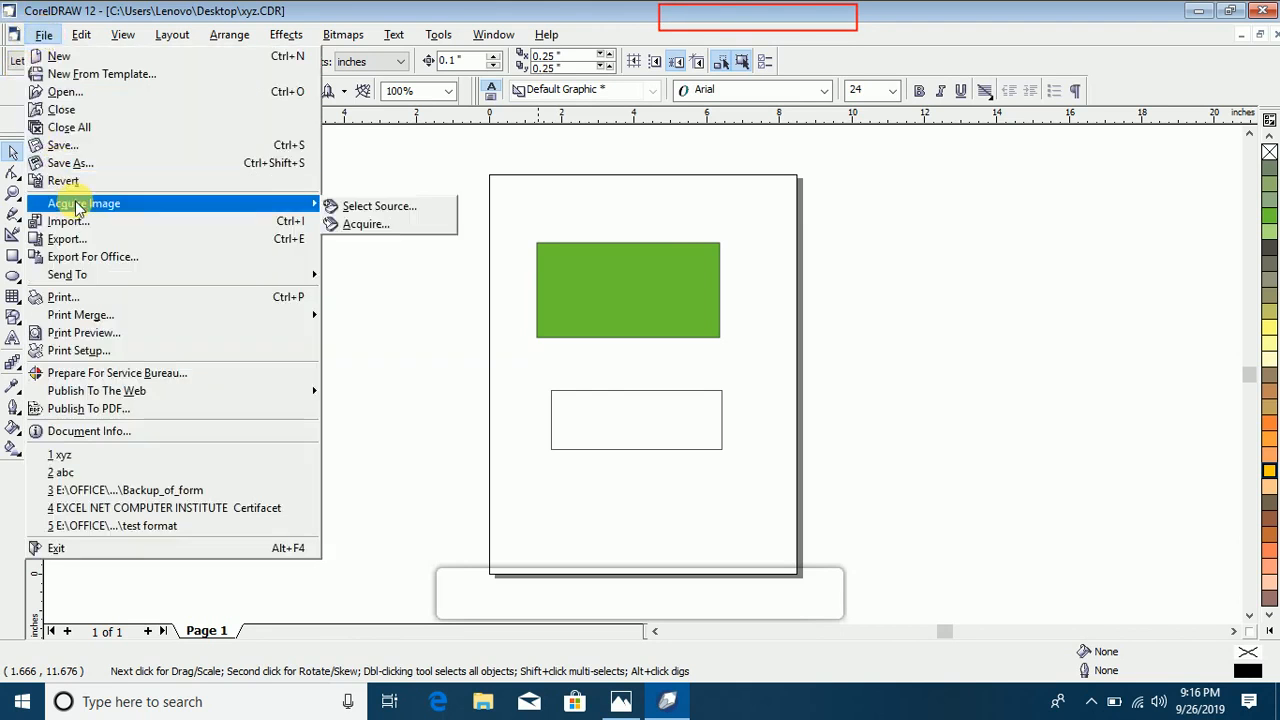
pyautogui.click(362, 208)
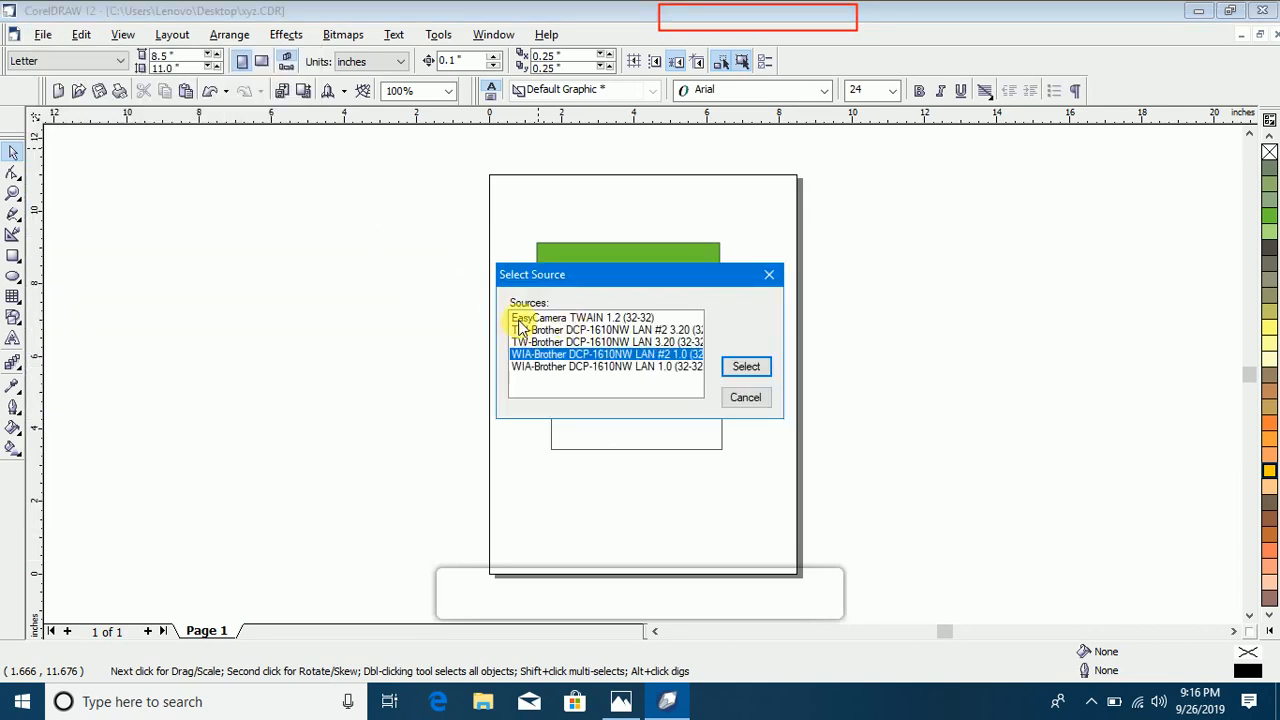
pyautogui.click(527, 318)
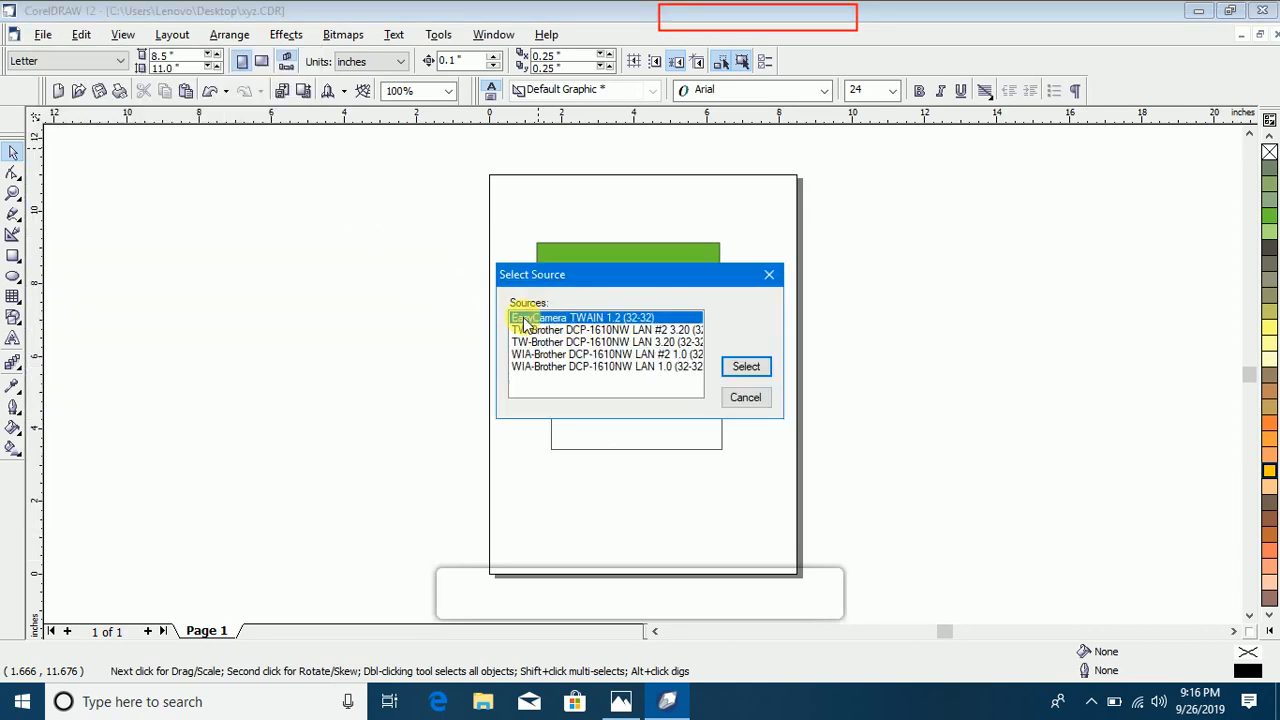
pyautogui.click(583, 330)
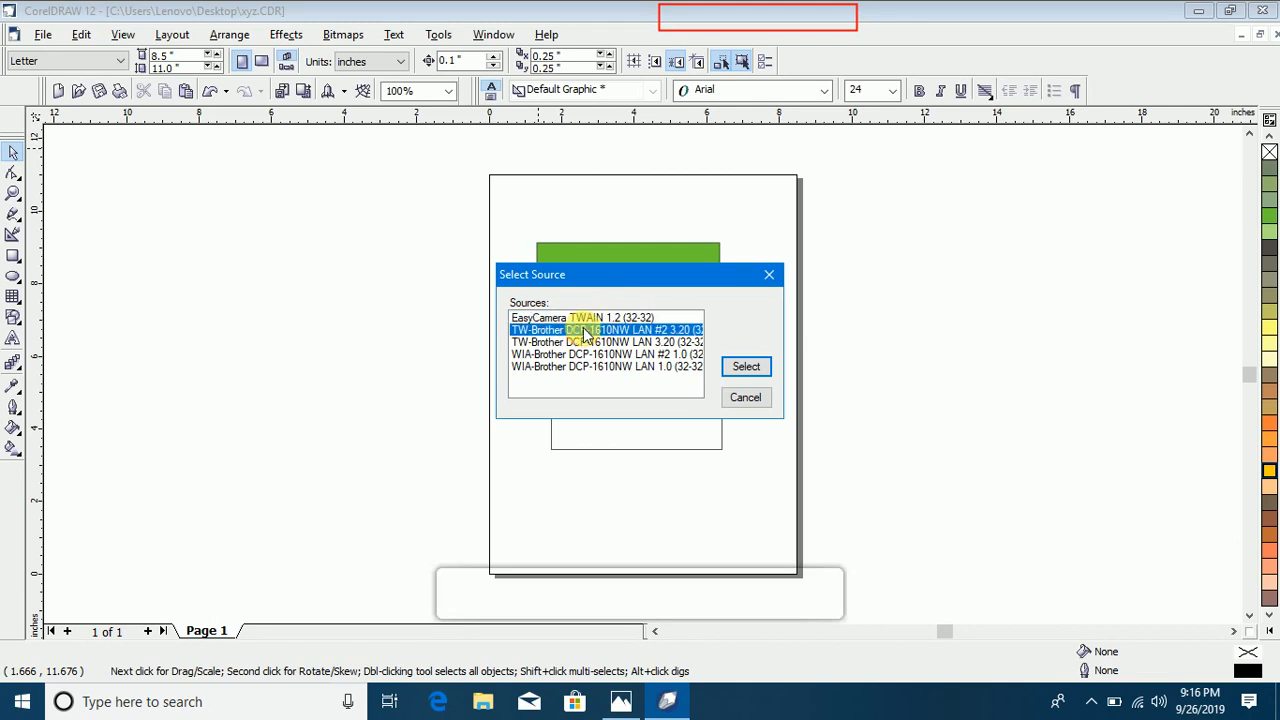
pyautogui.click(587, 342)
pyautogui.click(588, 356)
pyautogui.click(588, 368)
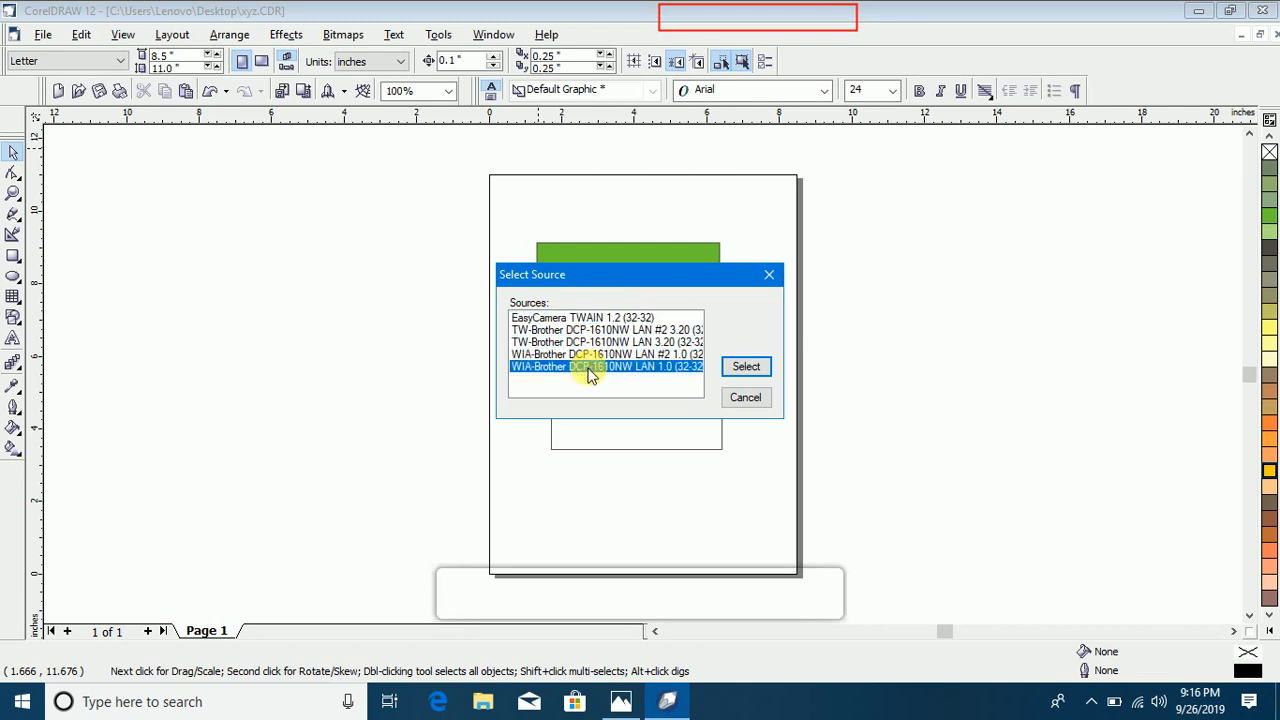
pyautogui.click(590, 355)
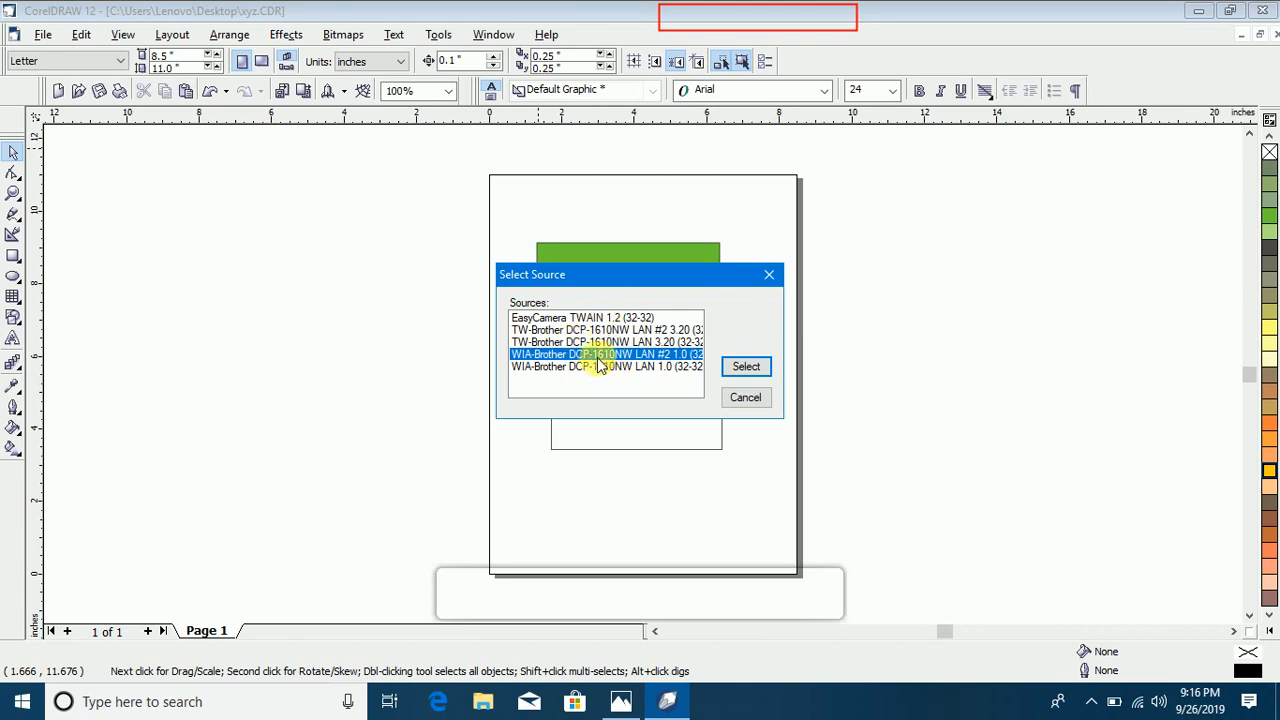
pyautogui.click(748, 367)
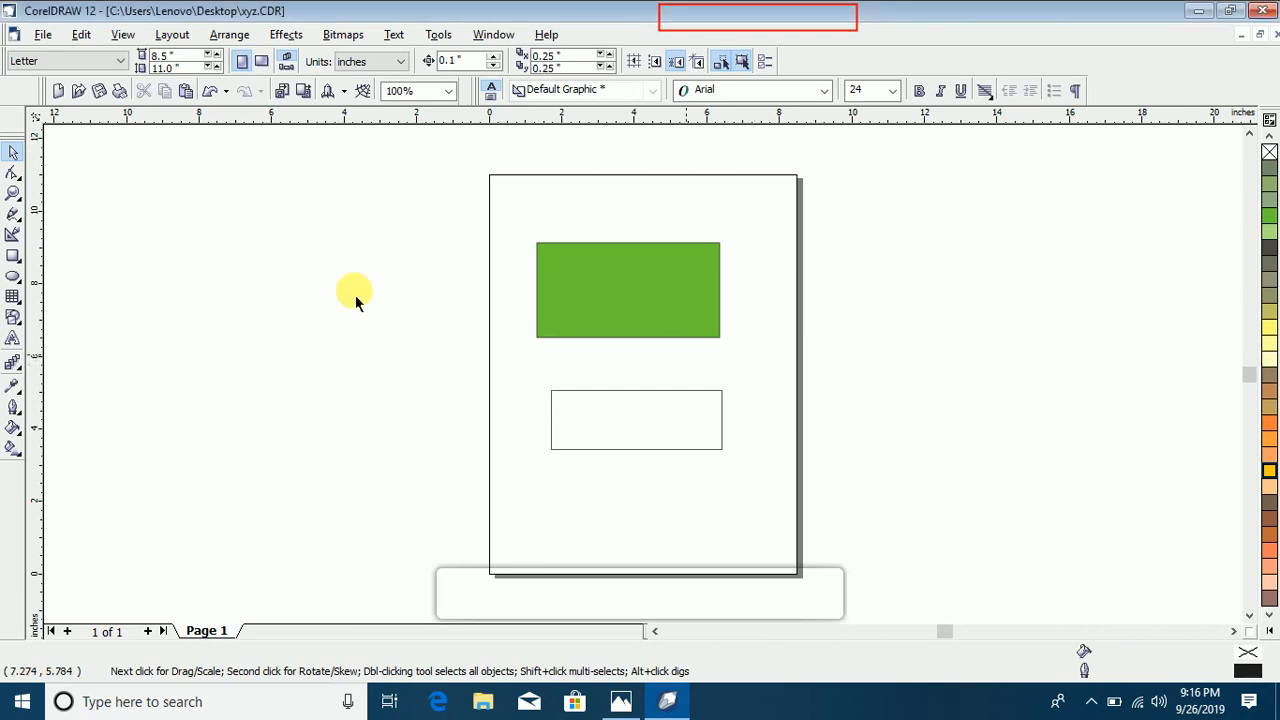
# Step: Reopen the image source list and choose WIA-Brother DCP-1610NW LAN #2 1.0 again
pyautogui.click(42, 34)
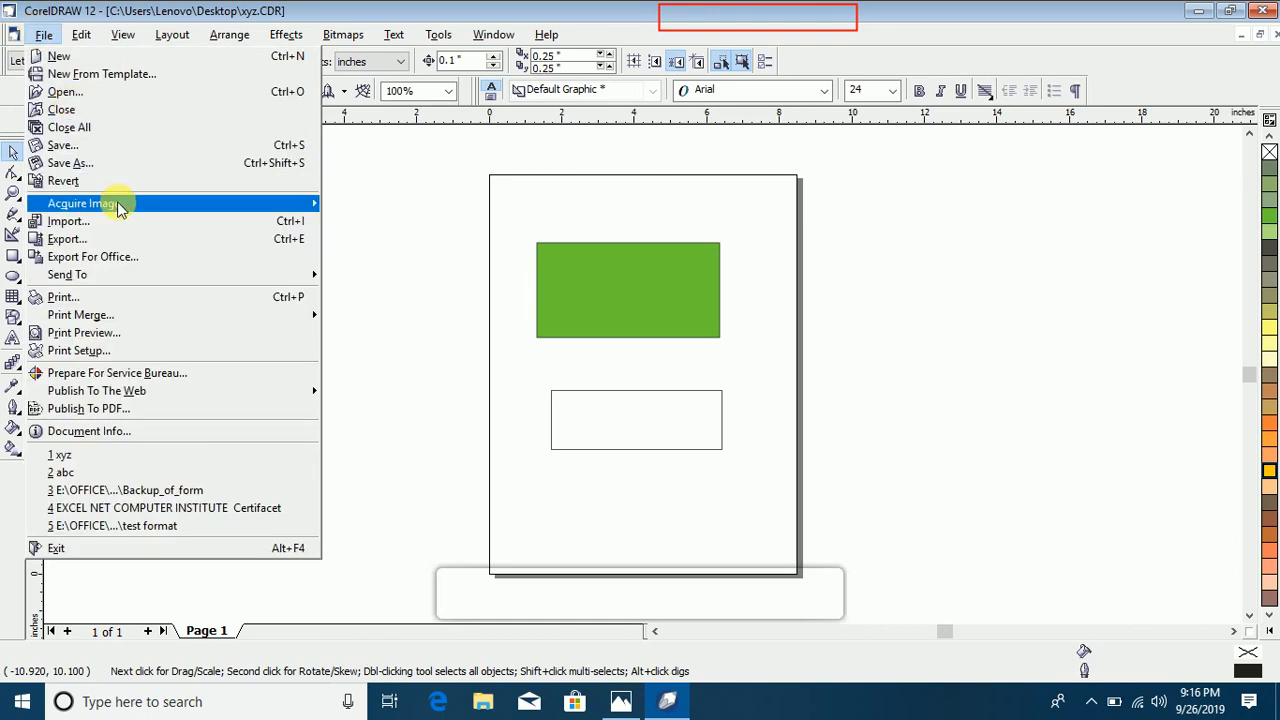
pyautogui.moveTo(112, 203)
pyautogui.click(370, 206)
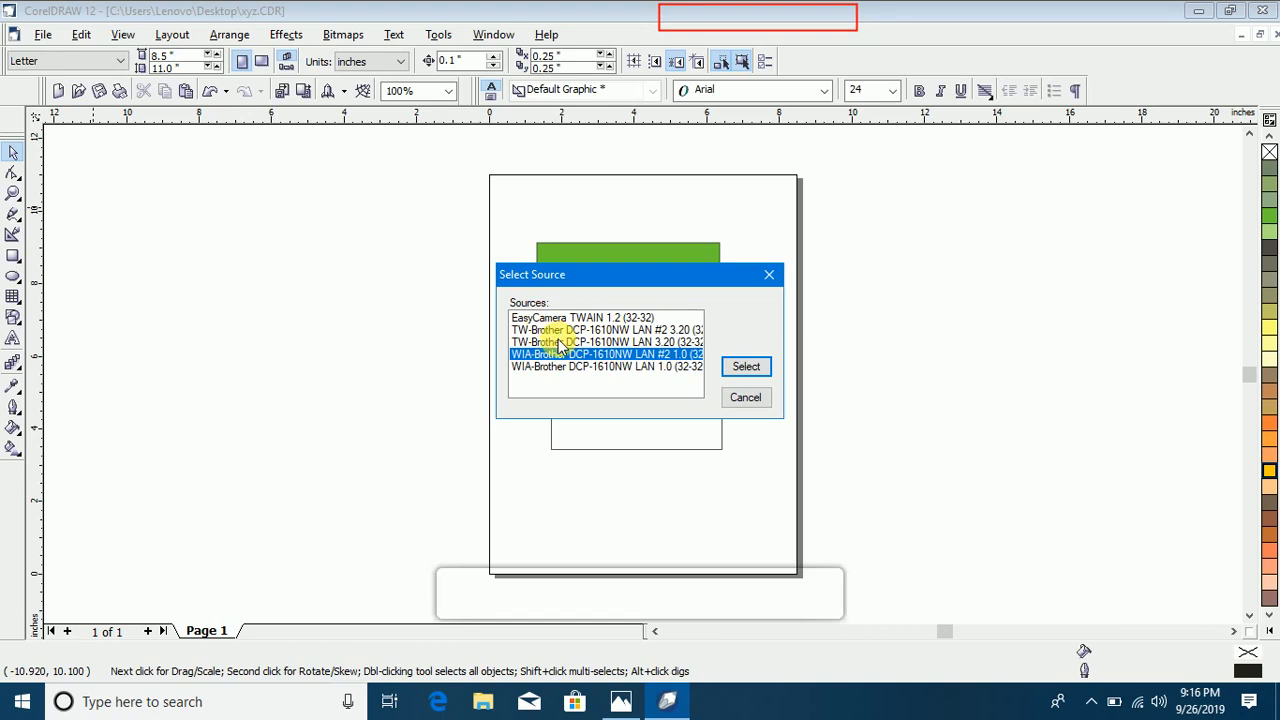
pyautogui.click(556, 319)
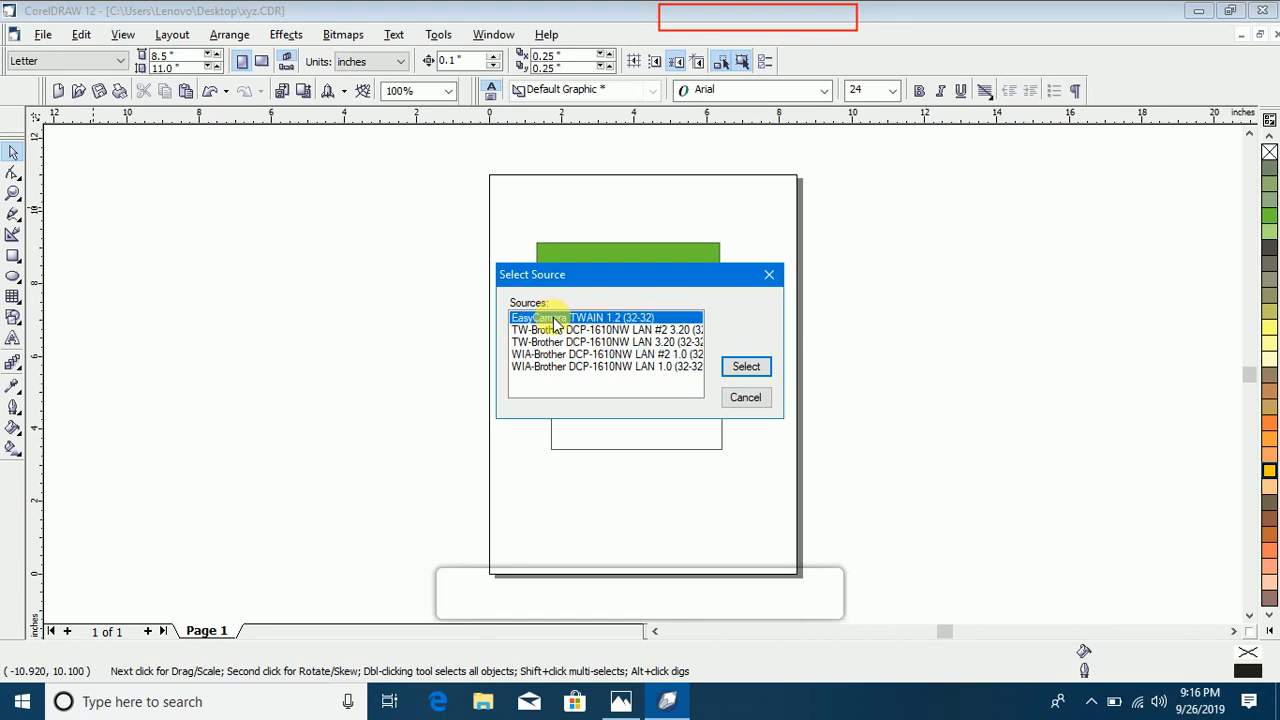
pyautogui.click(612, 355)
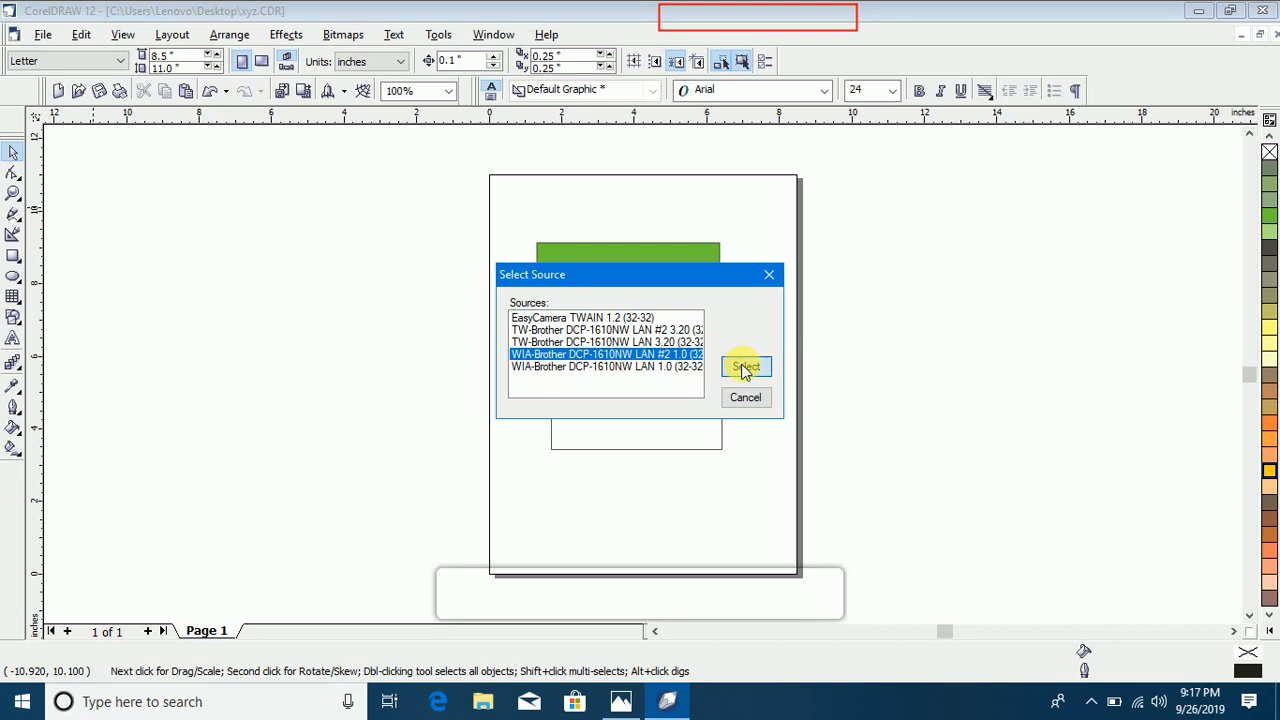
pyautogui.click(744, 368)
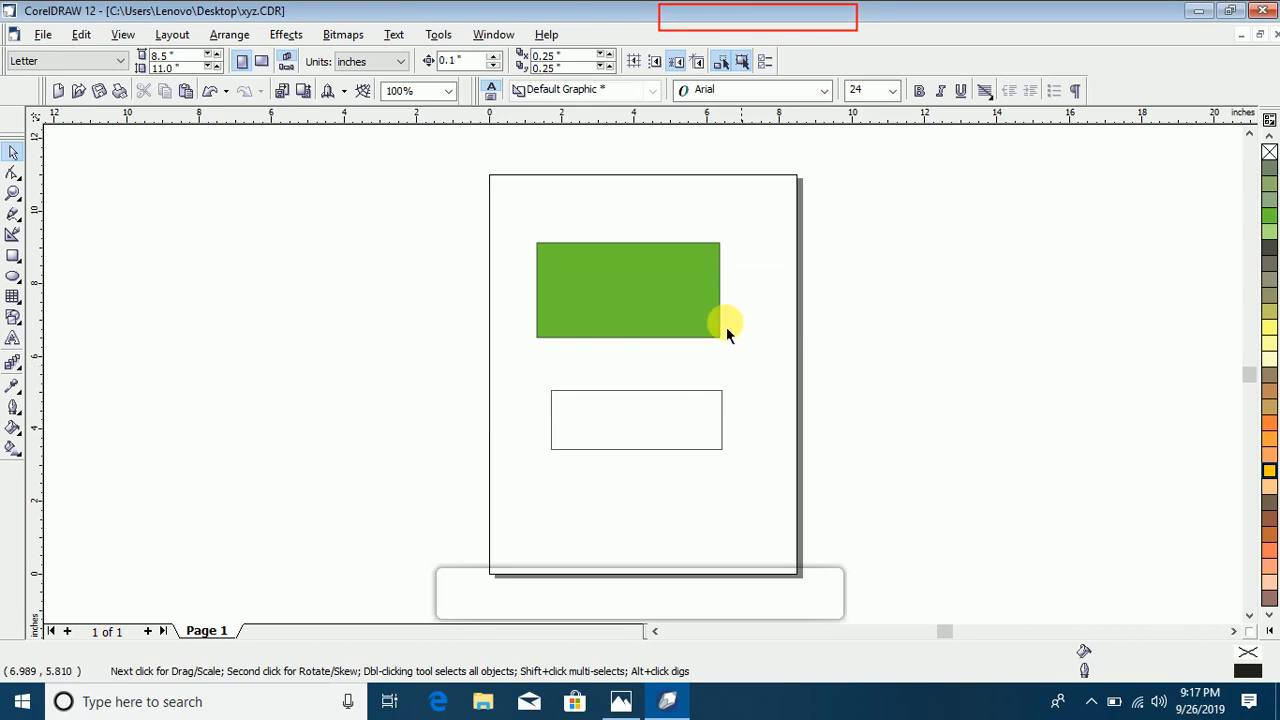
# Step: Acquire an image into the drawing by scanning a color picture from the Brother scanner's flatbed
pyautogui.click(43, 34)
pyautogui.moveTo(100, 204)
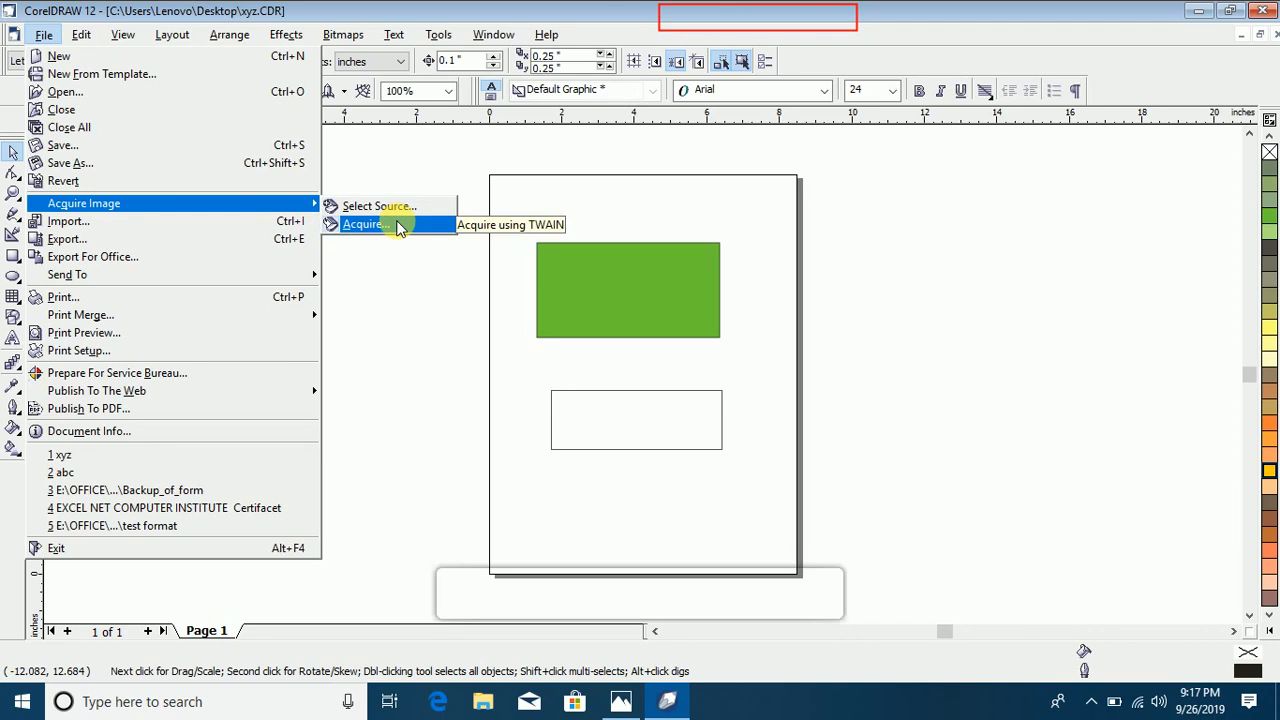
pyautogui.click(397, 226)
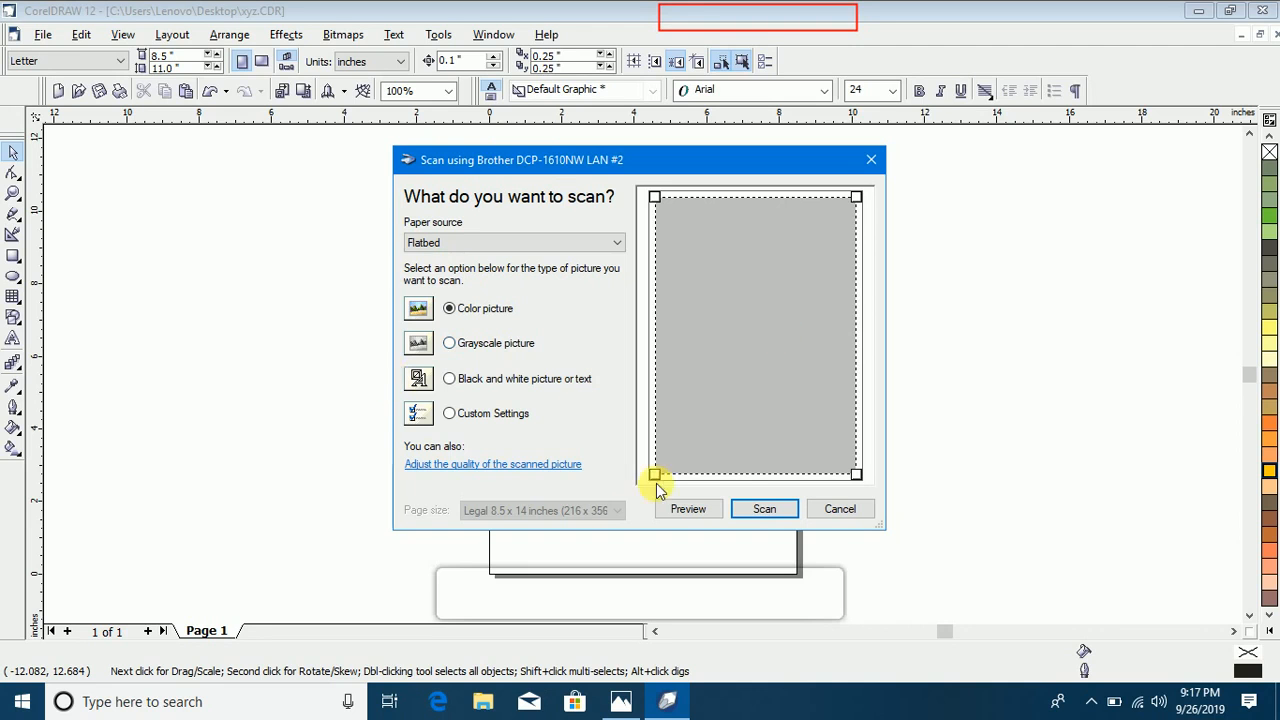
pyautogui.click(757, 510)
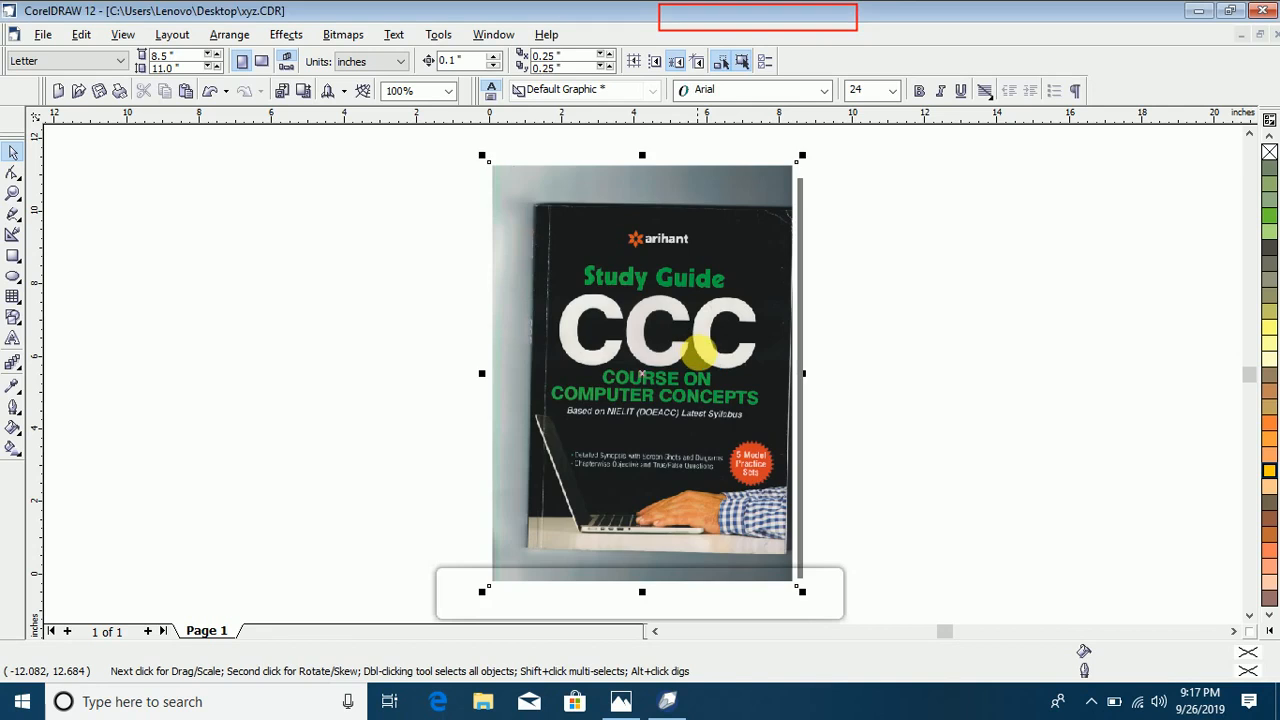
# Step: Move the scanned book cover off the page to its left and shrink it to about 7.7 by 10.6 inches
pyautogui.moveTo(700, 343); pyautogui.dragTo(371, 320)
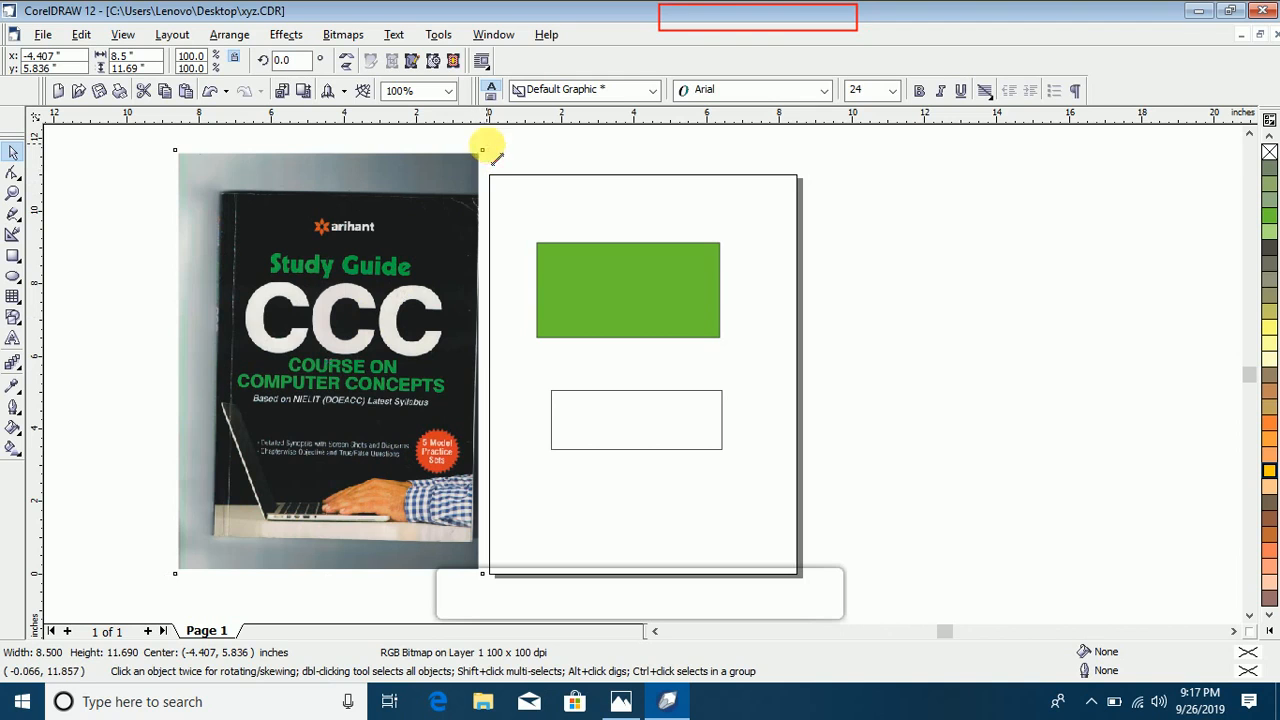
pyautogui.moveTo(482, 150); pyautogui.dragTo(461, 180)
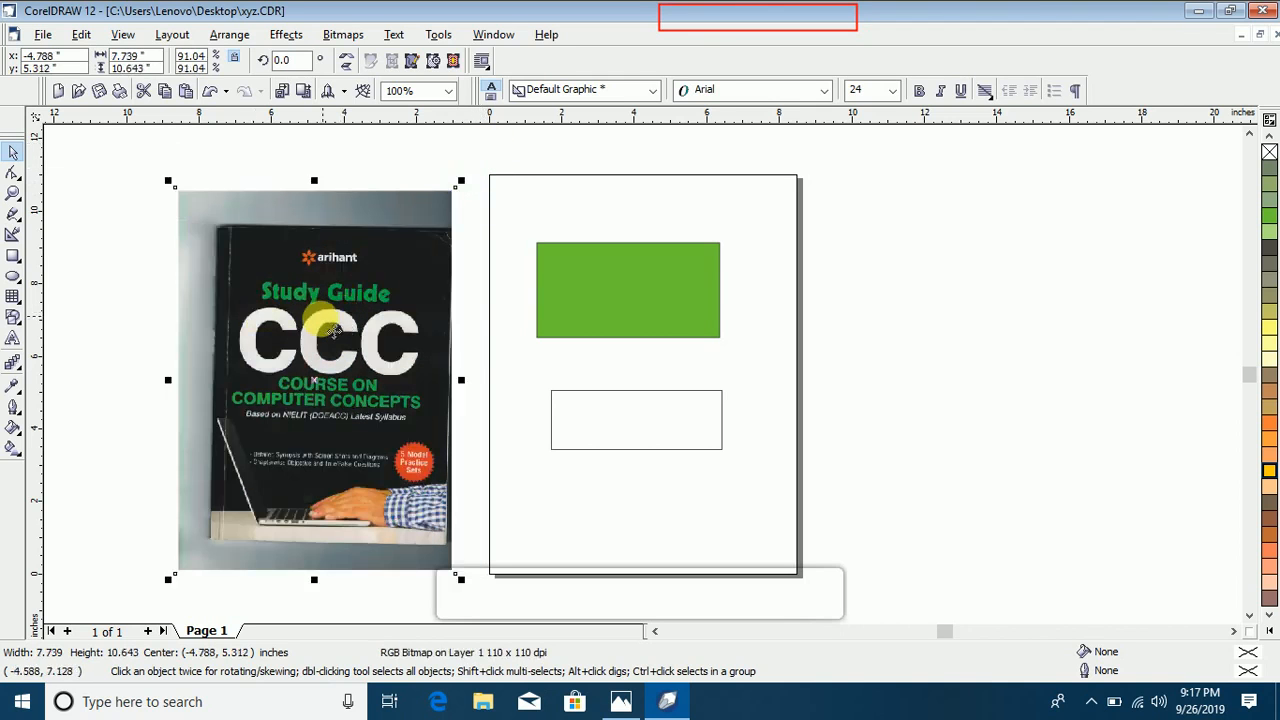
pyautogui.moveTo(333, 330); pyautogui.dragTo(297, 304)
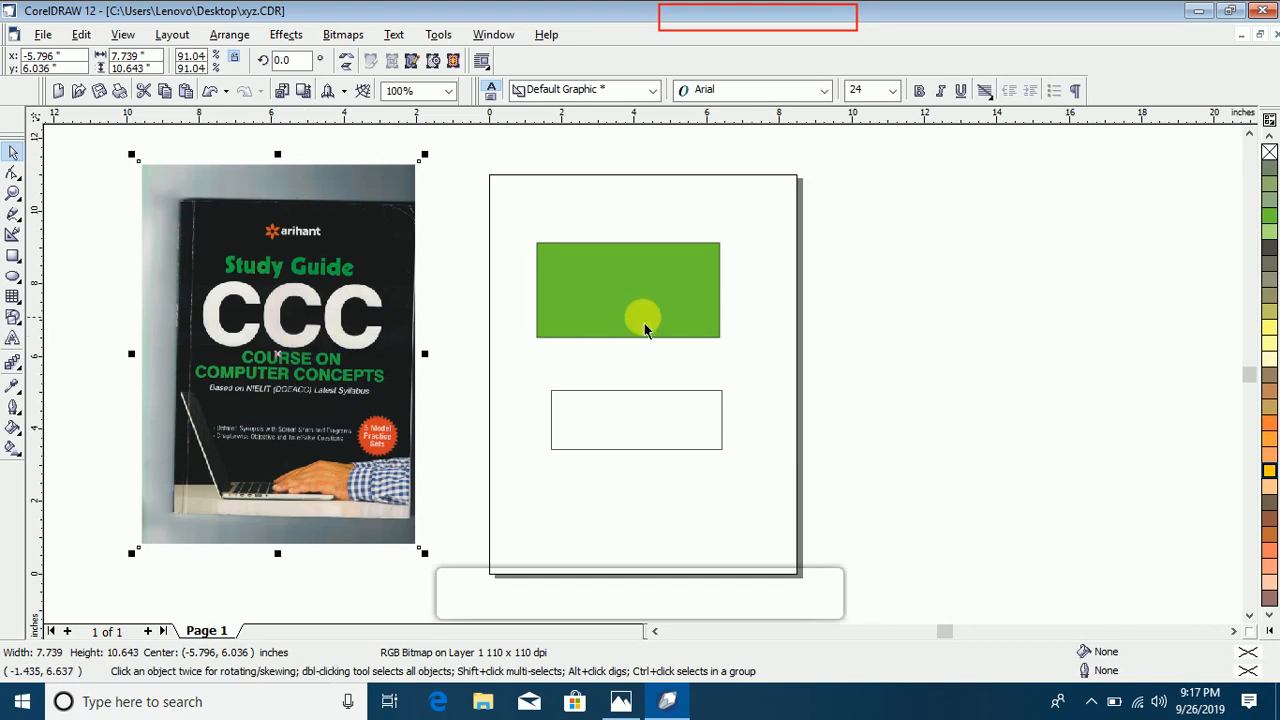
pyautogui.click(368, 322)
pyautogui.click(298, 346)
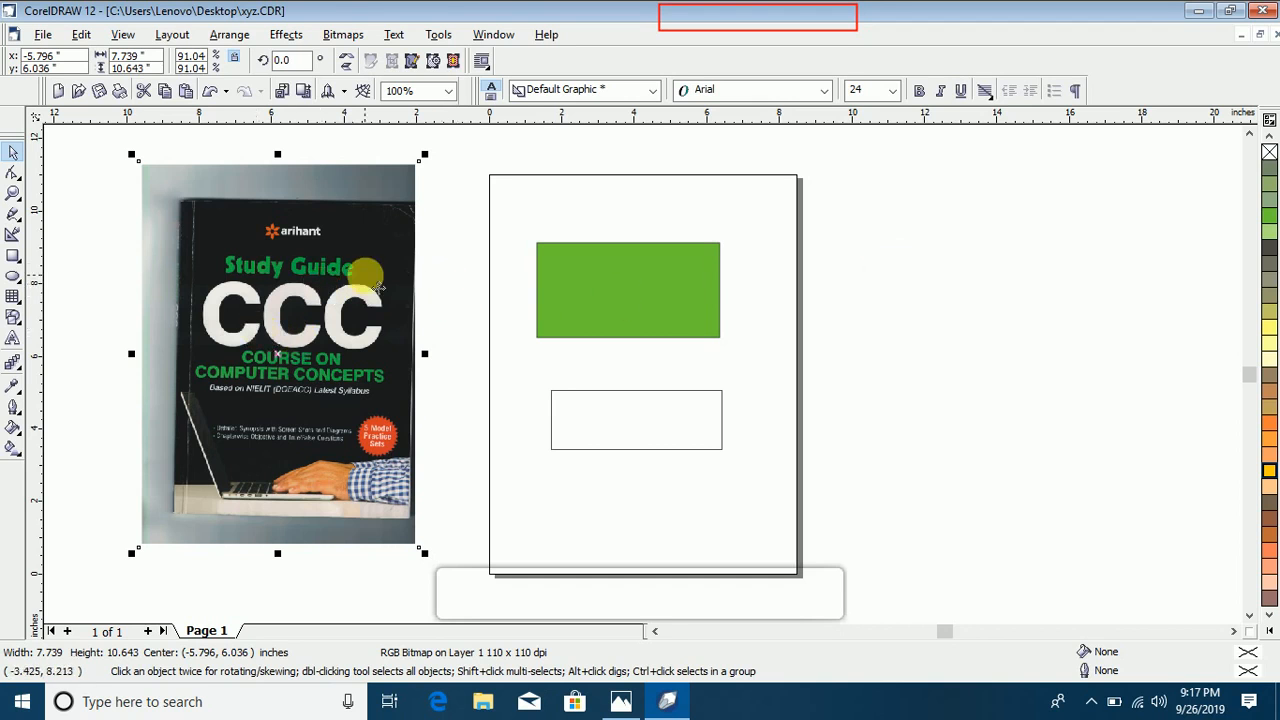
# Step: Import the baby GIF from the Desktop's pic folder, placed right of the page at about 5 inches square, and delete it
pyautogui.click(43, 34)
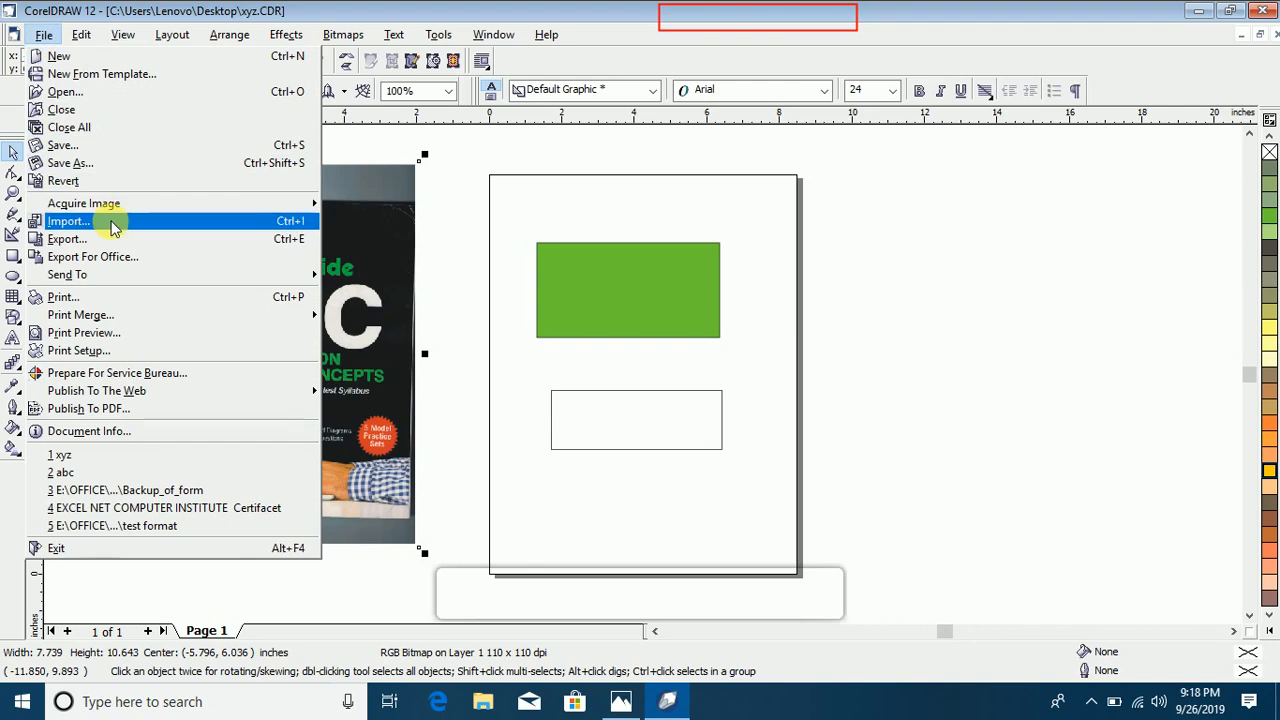
pyautogui.moveTo(119, 203)
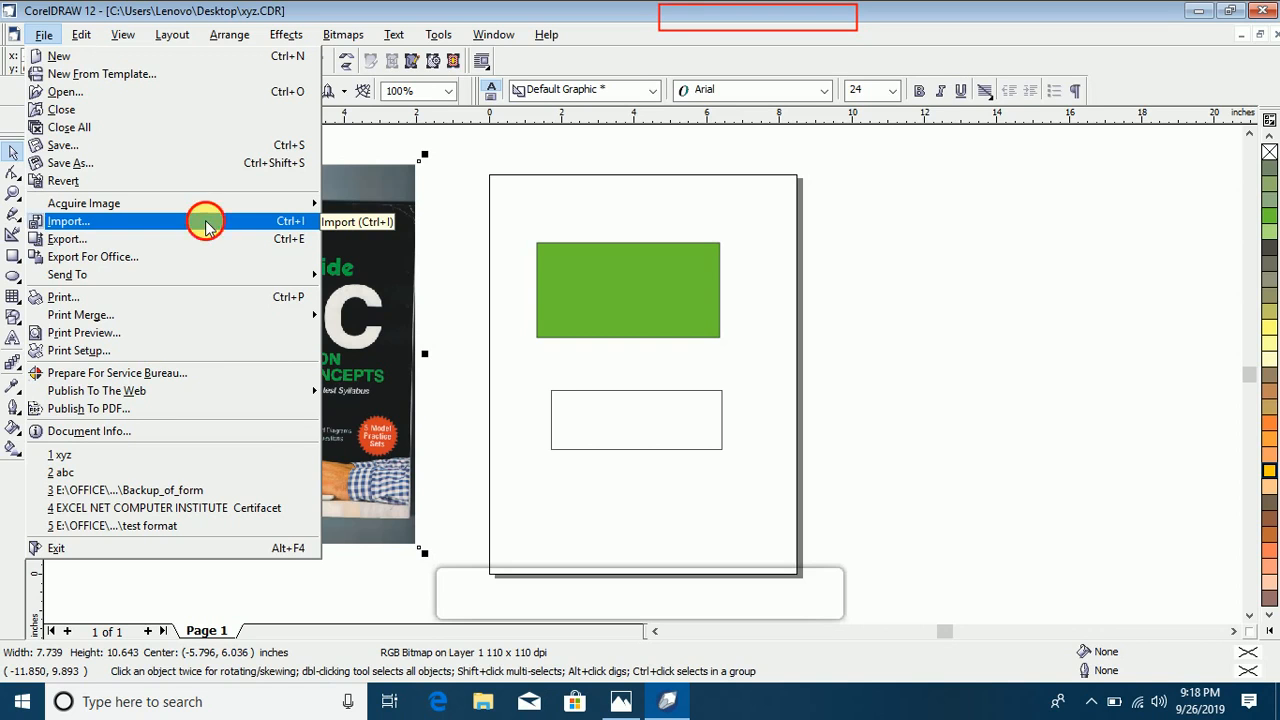
pyautogui.click(205, 221)
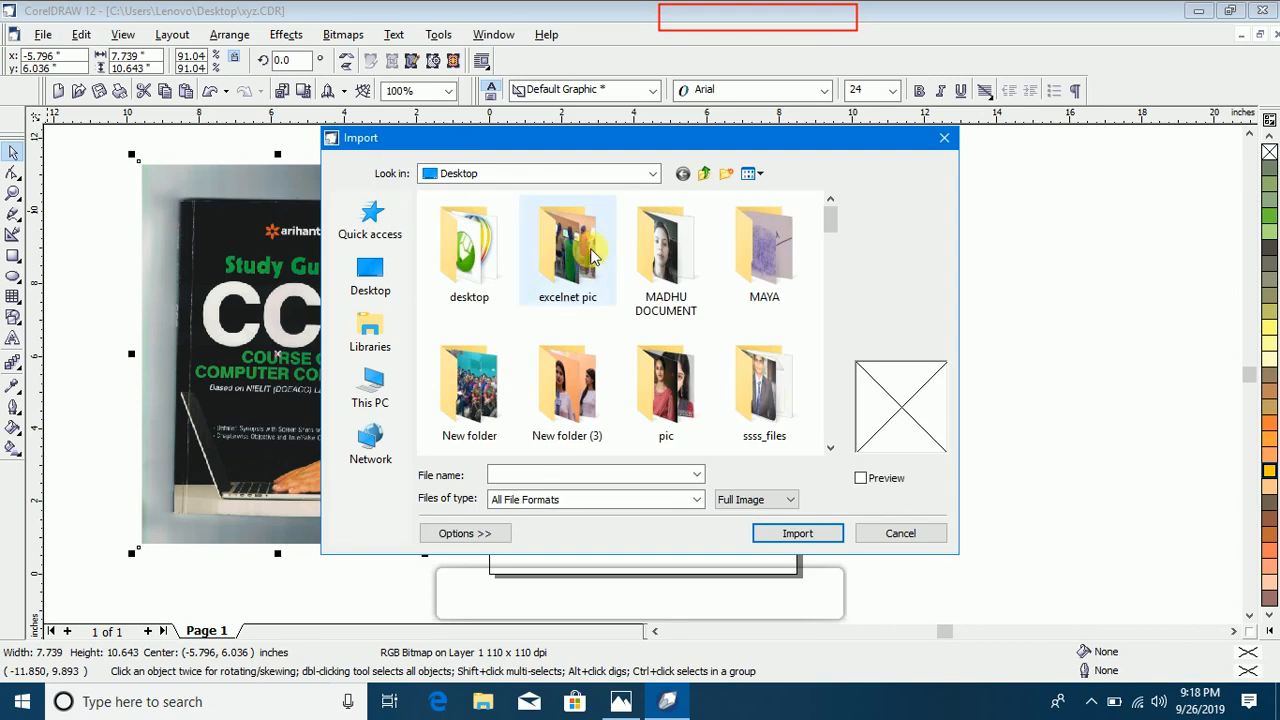
pyautogui.moveTo(830, 222)
pyautogui.mouseDown()
pyautogui.moveTo(822, 370)
pyautogui.moveTo(821, 212)
pyautogui.mouseUp()
pyautogui.doubleClick(676, 320)
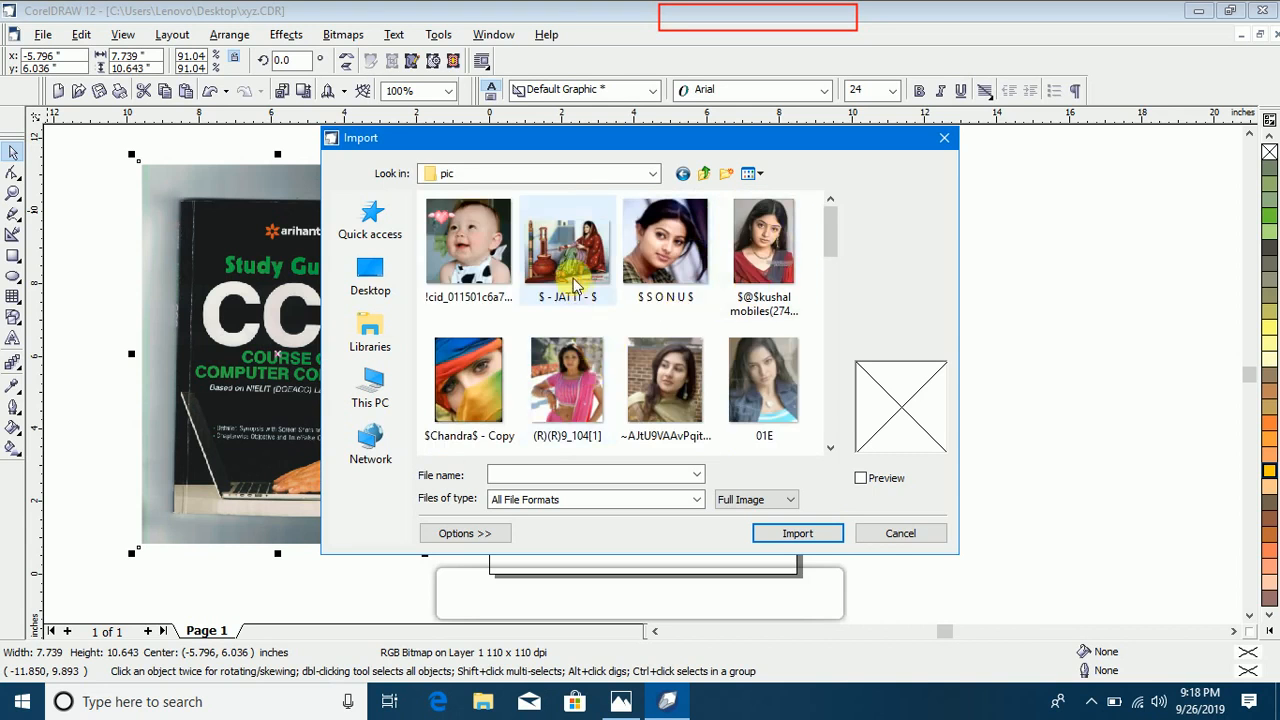
pyautogui.click(500, 280)
pyautogui.click(797, 533)
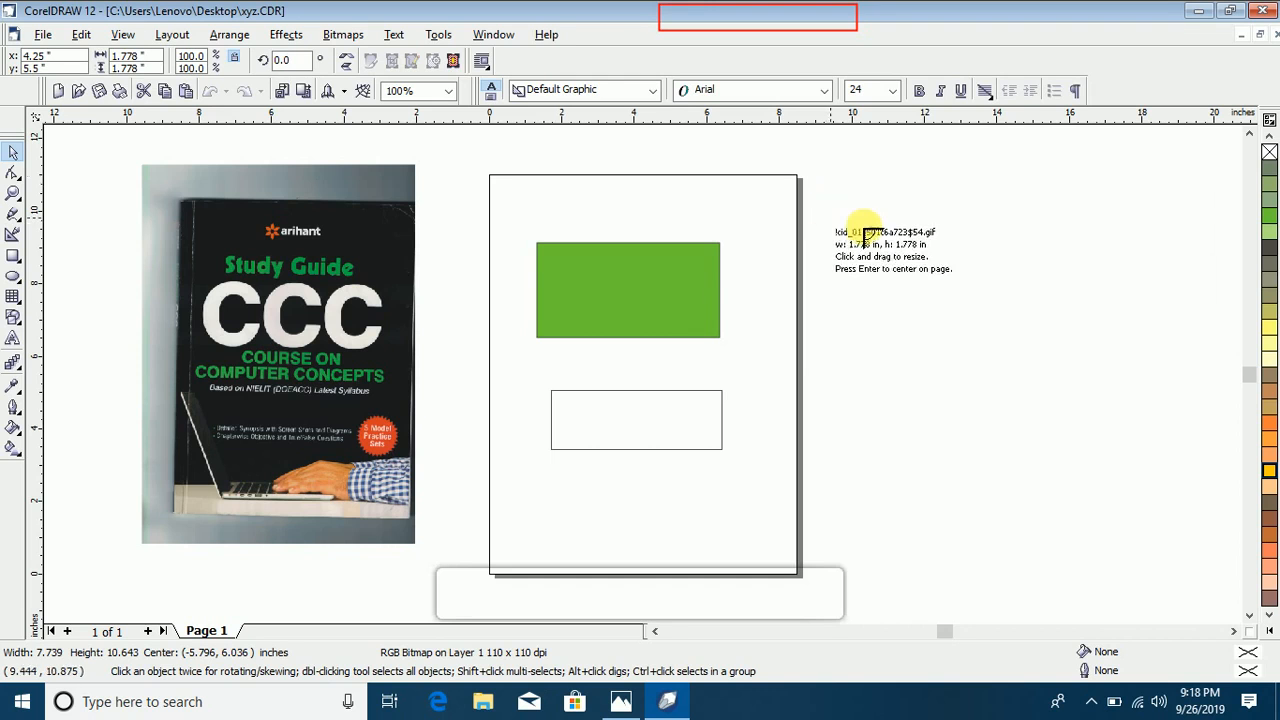
pyautogui.moveTo(824, 200); pyautogui.dragTo(1000, 495)
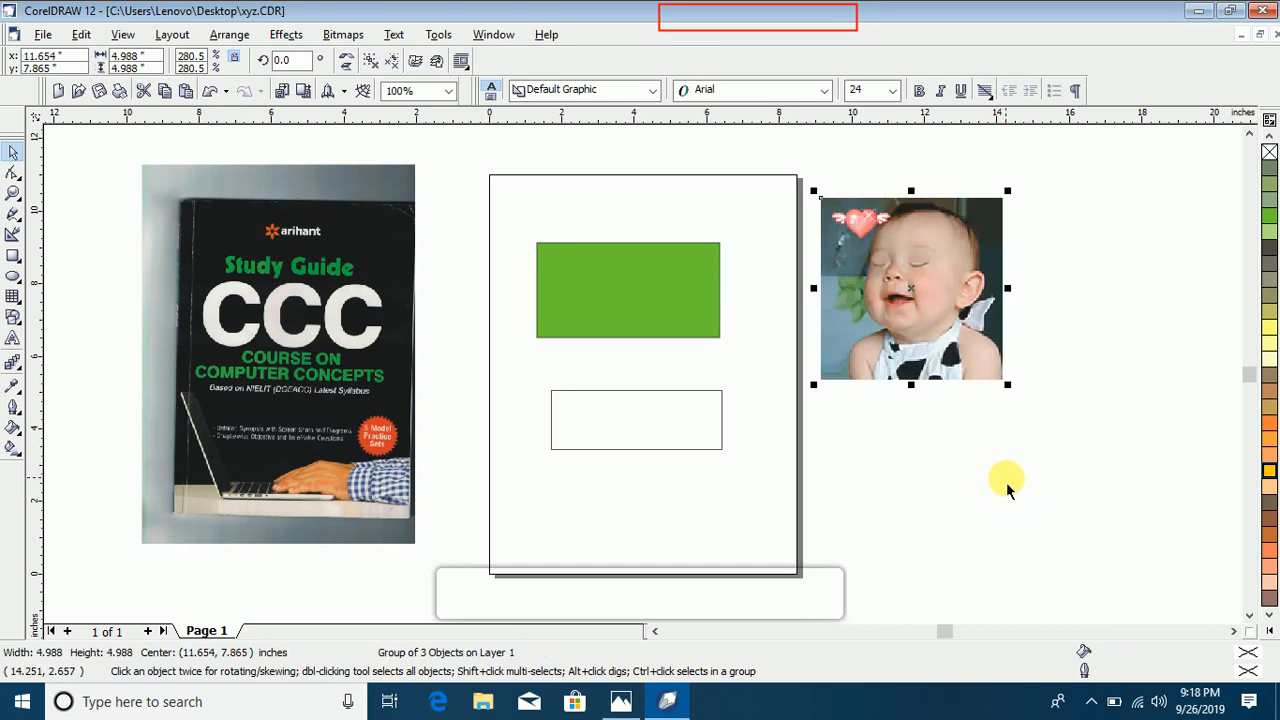
pyautogui.moveTo(960, 336); pyautogui.dragTo(916, 388)
pyautogui.press('Delete')
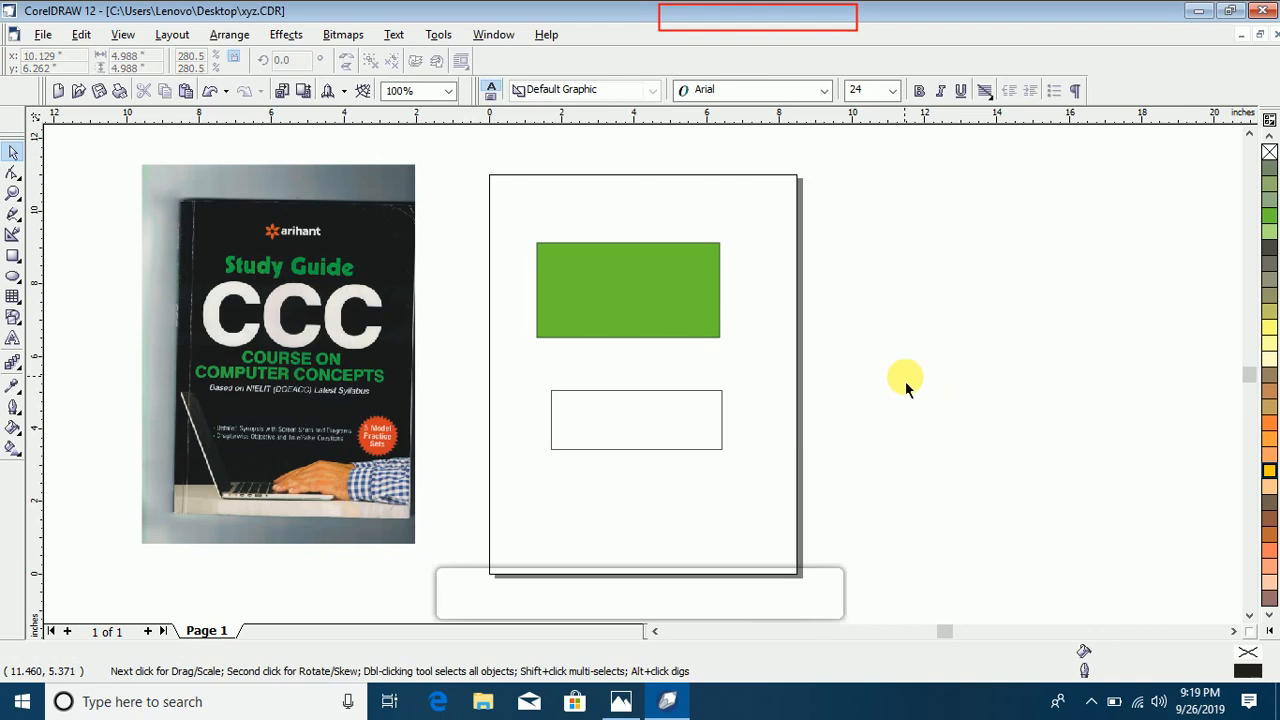
# Step: Import 01goldentemple (1) from the pic folder and place it right of the page at about 8.5 by 6.8 inches
pyautogui.click(43, 34)
pyautogui.click(134, 222)
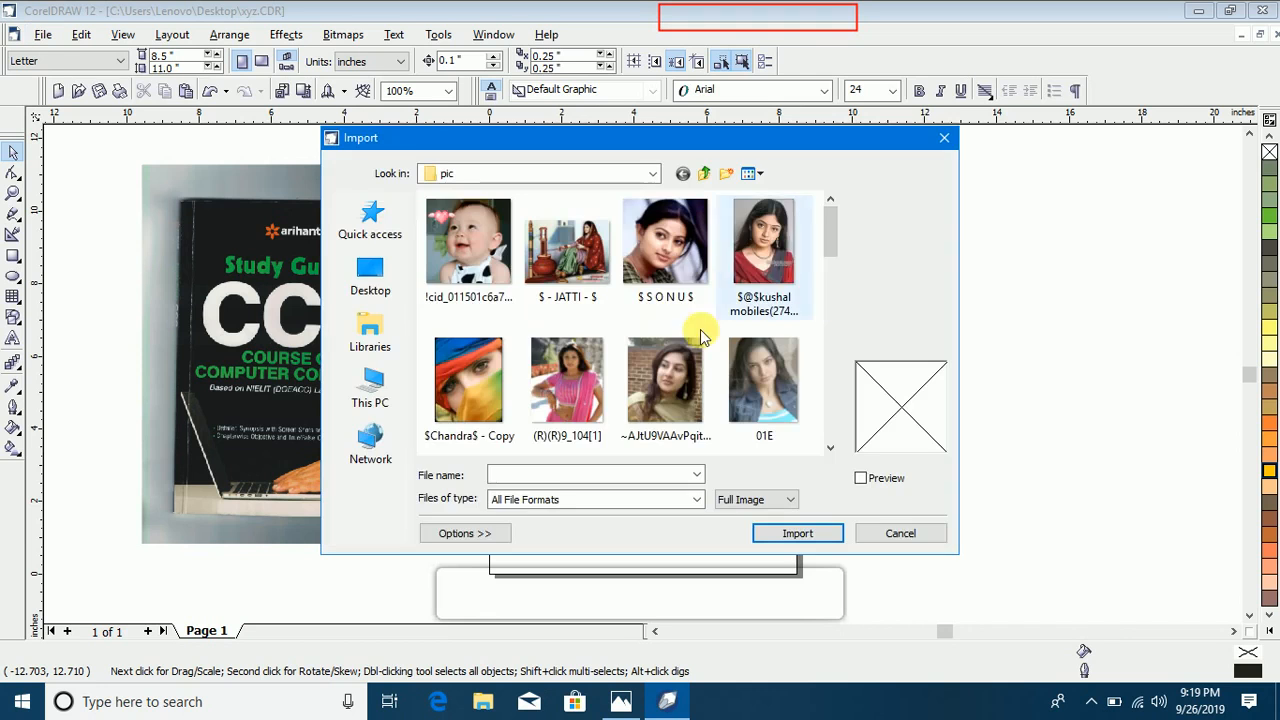
pyautogui.moveTo(829, 240)
pyautogui.mouseDown()
pyautogui.moveTo(829, 340)
pyautogui.moveTo(832, 232)
pyautogui.moveTo(833, 265)
pyautogui.mouseUp()
pyautogui.click(567, 378)
pyautogui.click(790, 535)
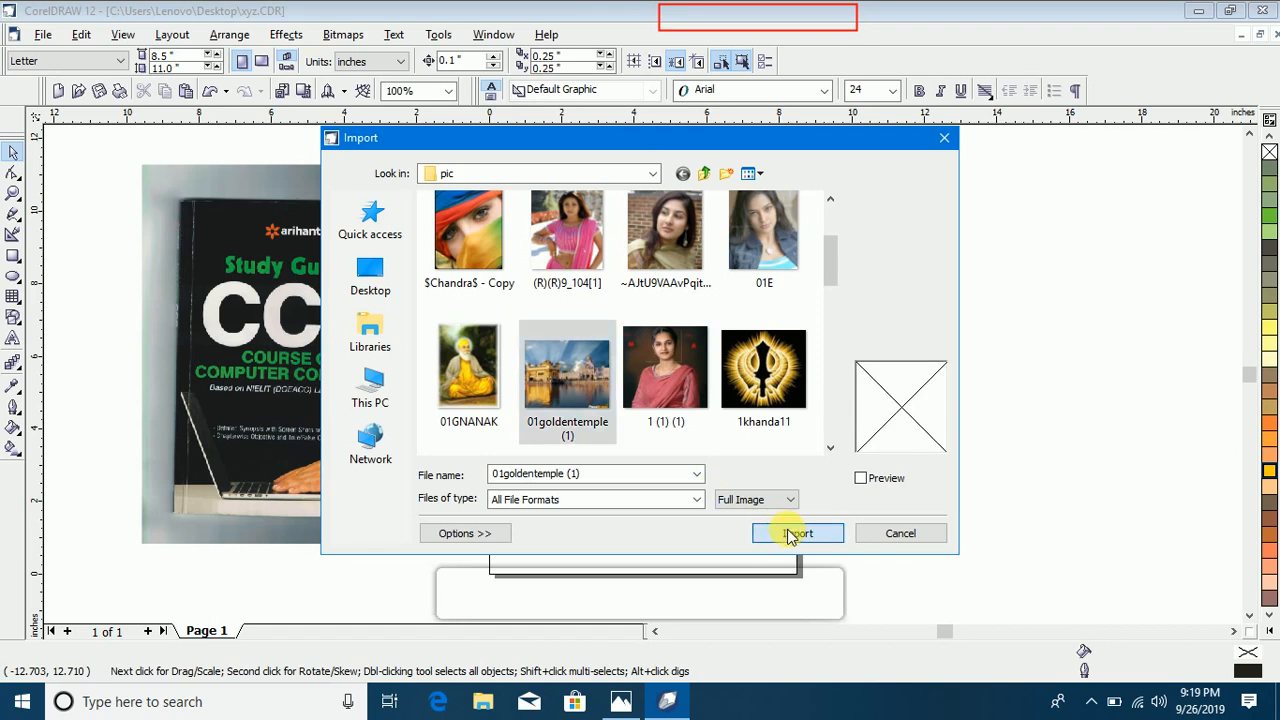
pyautogui.moveTo(816, 238); pyautogui.dragTo(1128, 520)
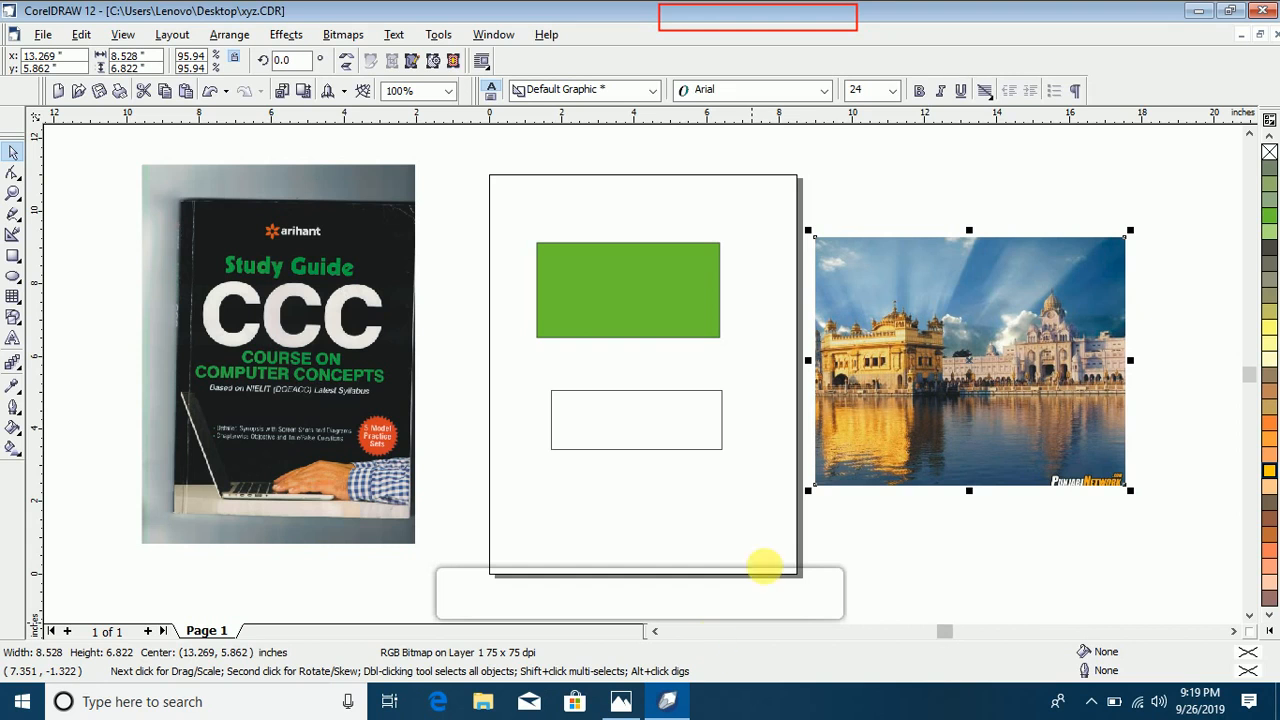
# Step: Stretch the temple picture's left side to a width of about 9.6 inches and delete the picture
pyautogui.moveTo(808, 362); pyautogui.dragTo(777, 380)
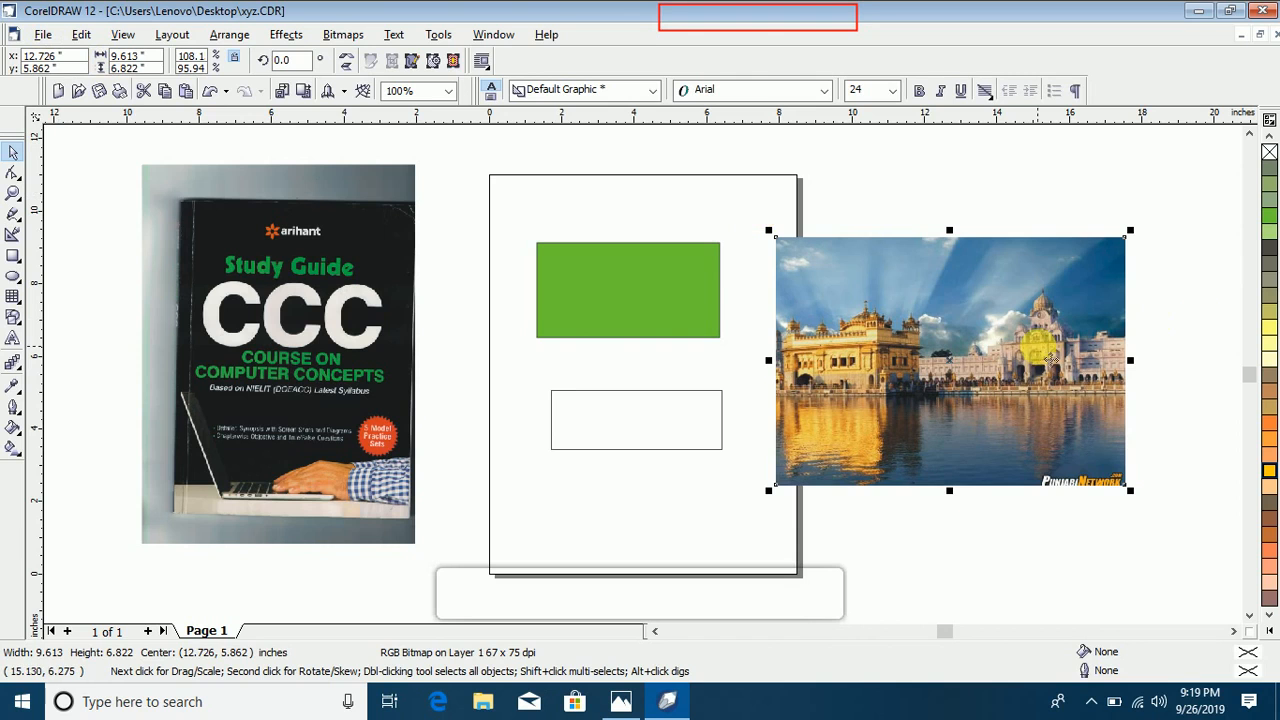
pyautogui.press('Delete')
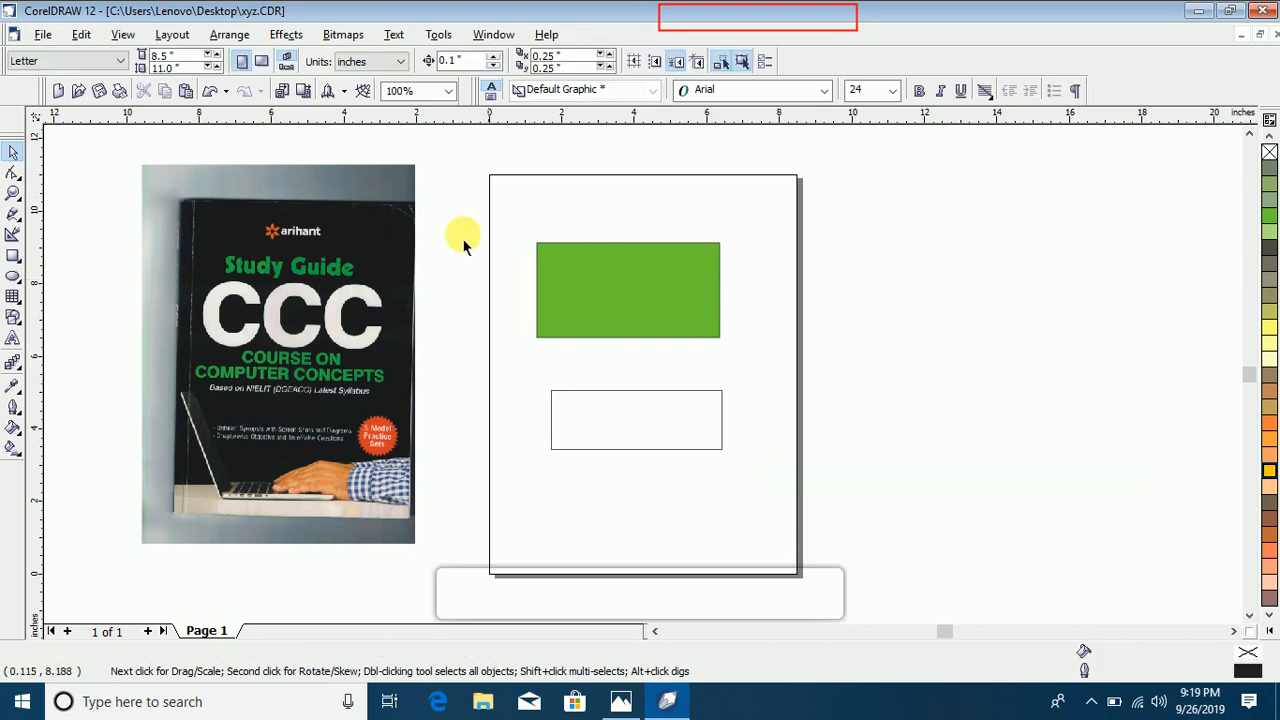
# Step: Move the scanned book cover to the right side of the page, centered at about 12.0, 5.8 inches
pyautogui.click(44, 38)
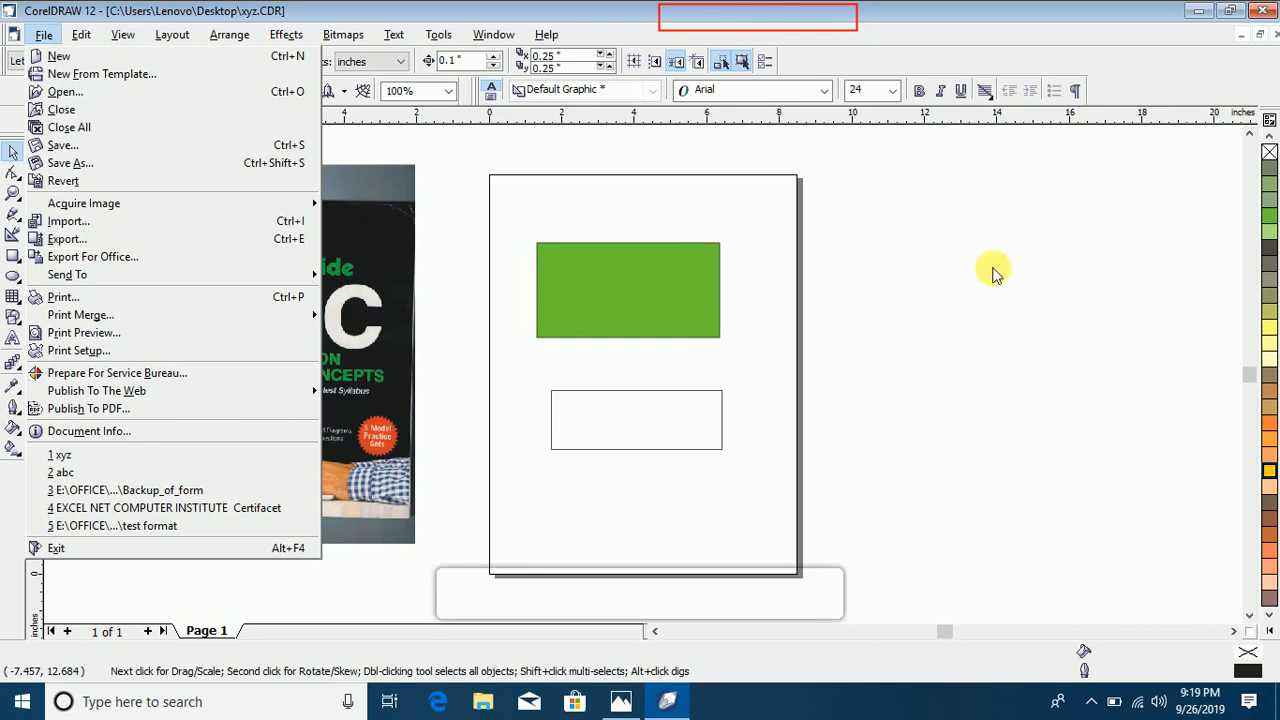
pyautogui.click(404, 348)
pyautogui.click(289, 320)
pyautogui.moveTo(296, 305); pyautogui.dragTo(941, 312)
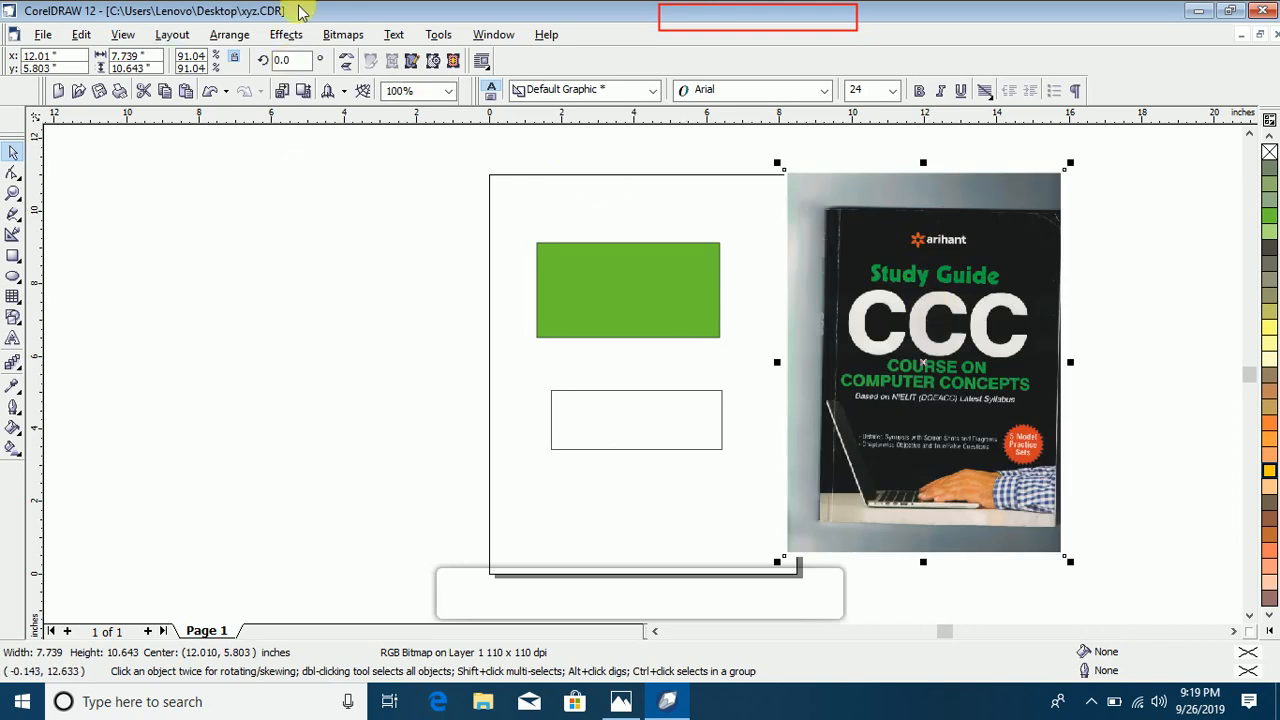
# Step: Examine the file formats offered for saving a copy of the drawing on the Desktop, leaving without saving
pyautogui.click(42, 36)
pyautogui.click(88, 164)
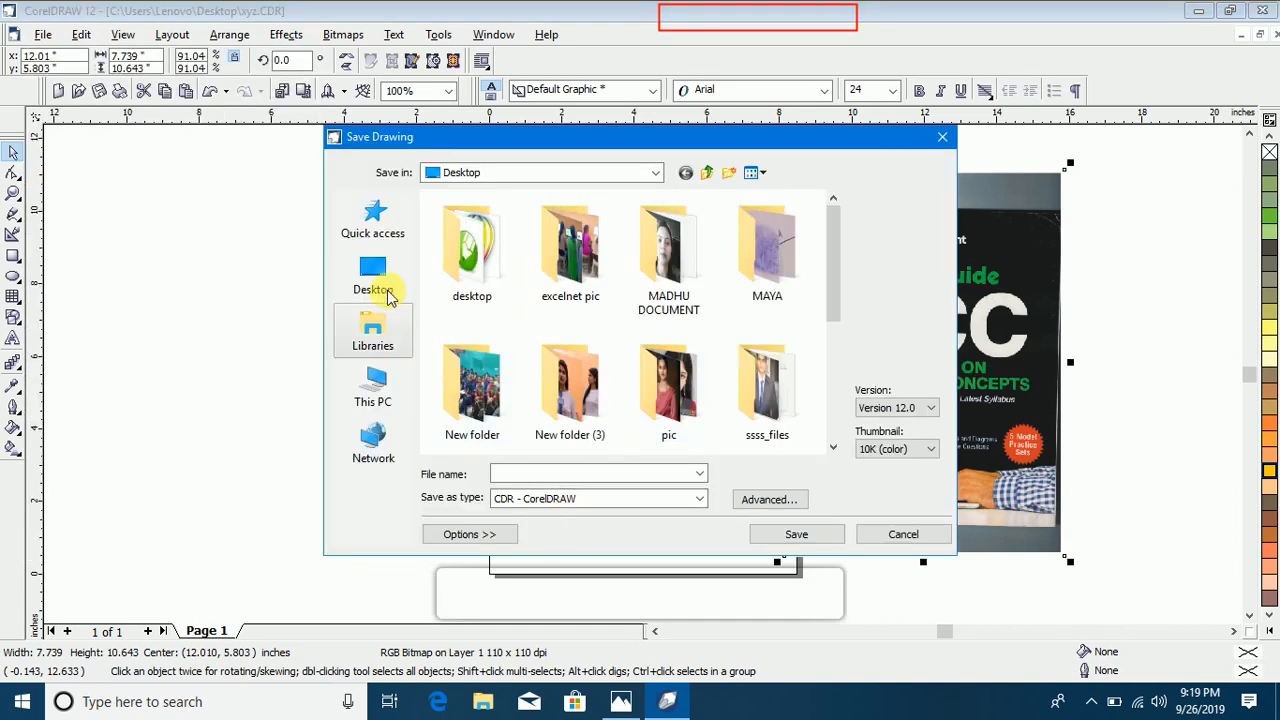
pyautogui.click(388, 288)
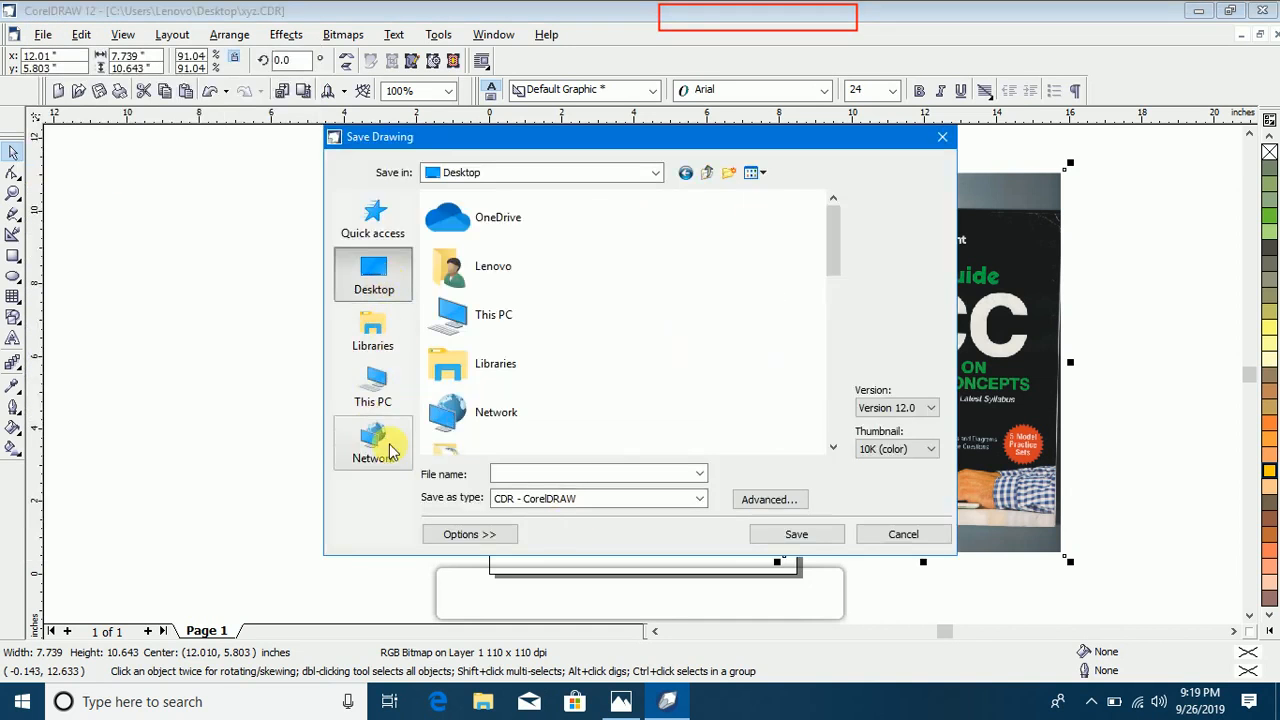
pyautogui.click(673, 503)
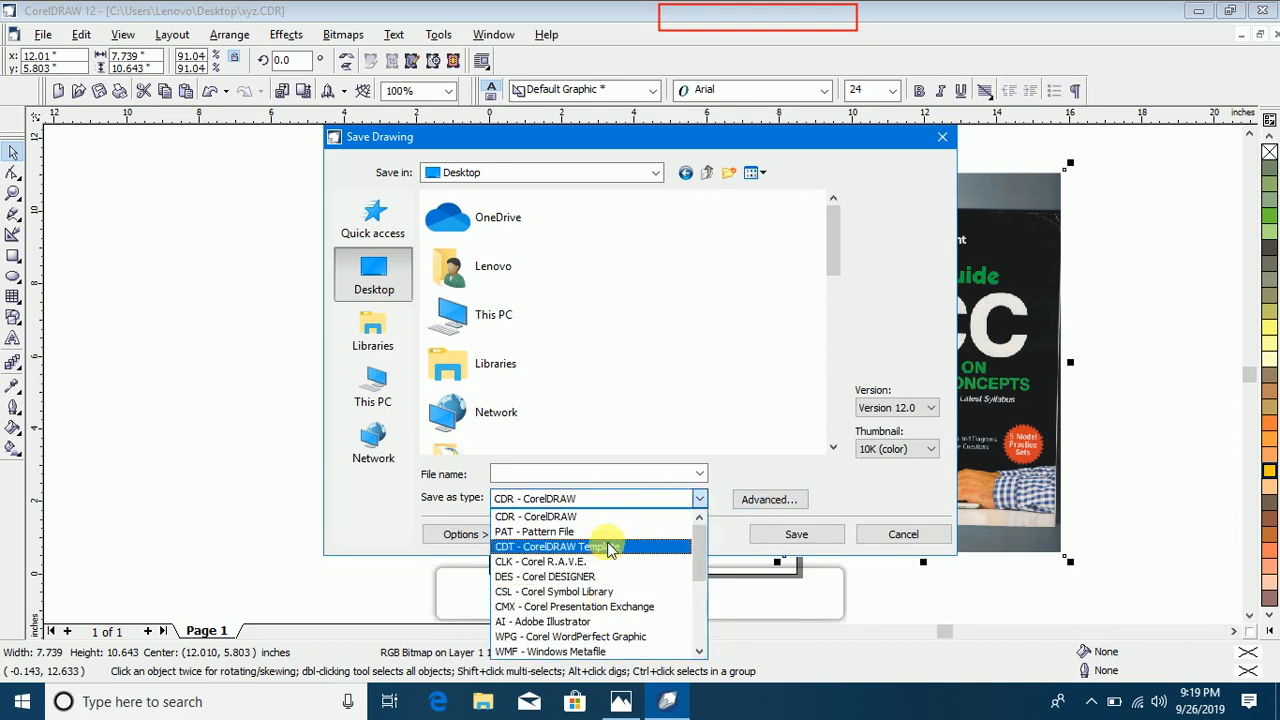
pyautogui.moveTo(695, 545); pyautogui.dragTo(695, 603)
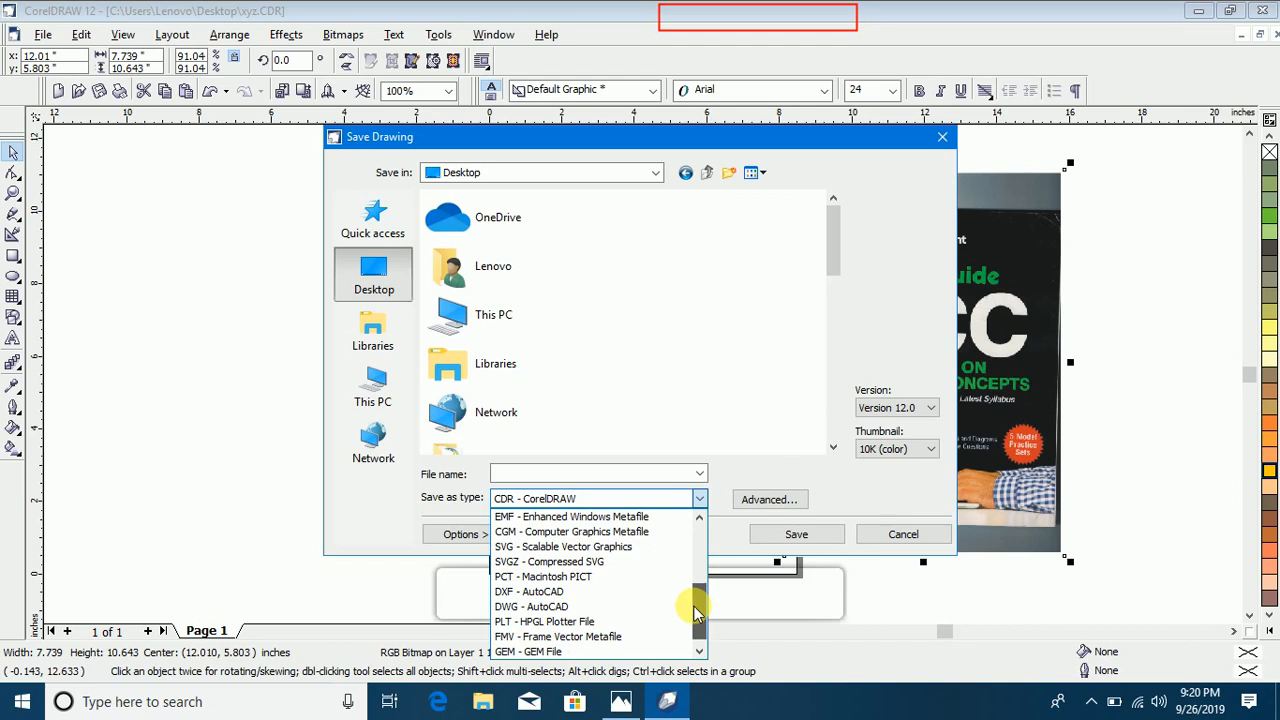
pyautogui.click(884, 540)
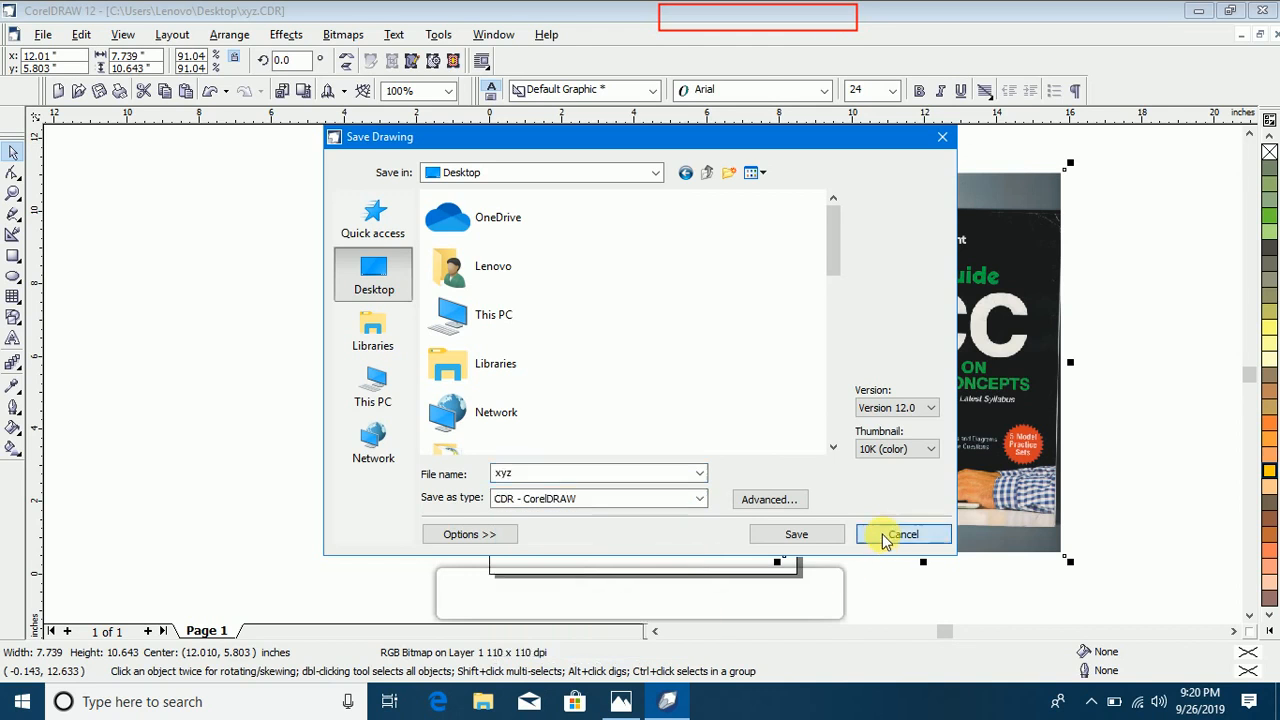
pyautogui.click(884, 537)
pyautogui.click(191, 258)
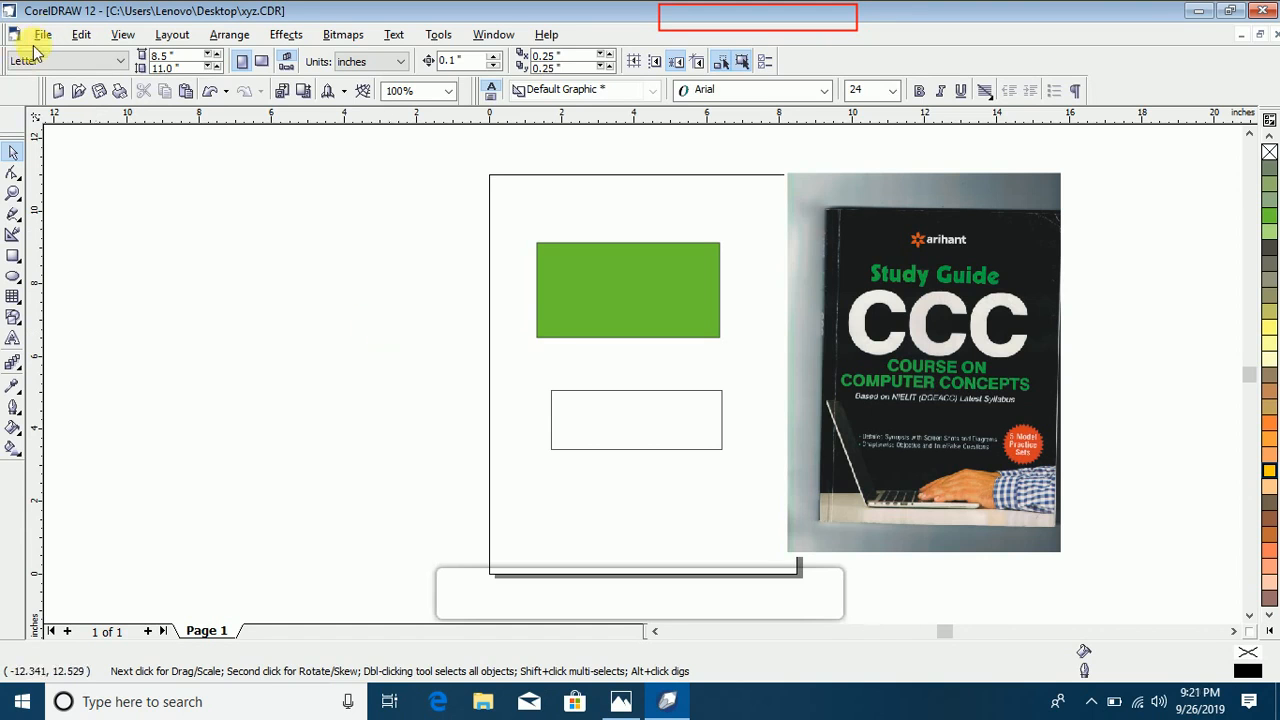
# Step: Start exporting the whole drawing and choose the Desktop as the destination folder
pyautogui.click(40, 38)
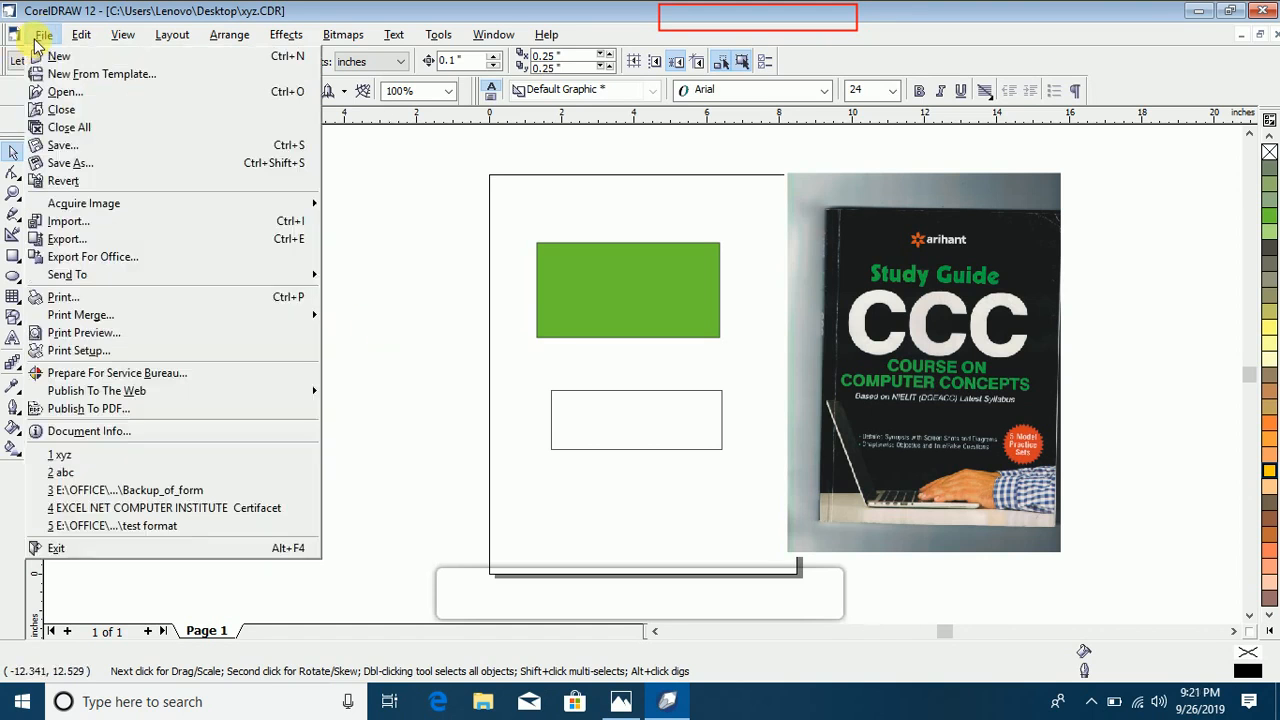
pyautogui.click(124, 239)
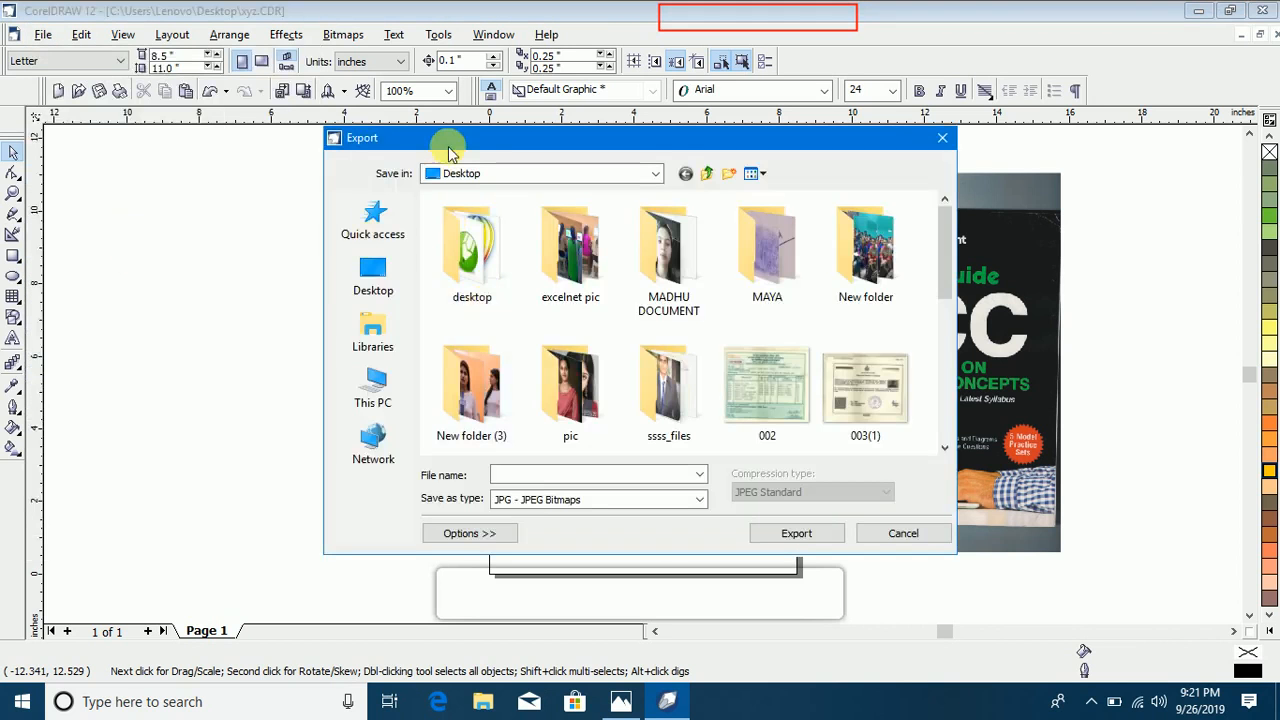
pyautogui.moveTo(455, 145); pyautogui.dragTo(381, 145)
pyautogui.click(305, 290)
pyautogui.click(304, 338)
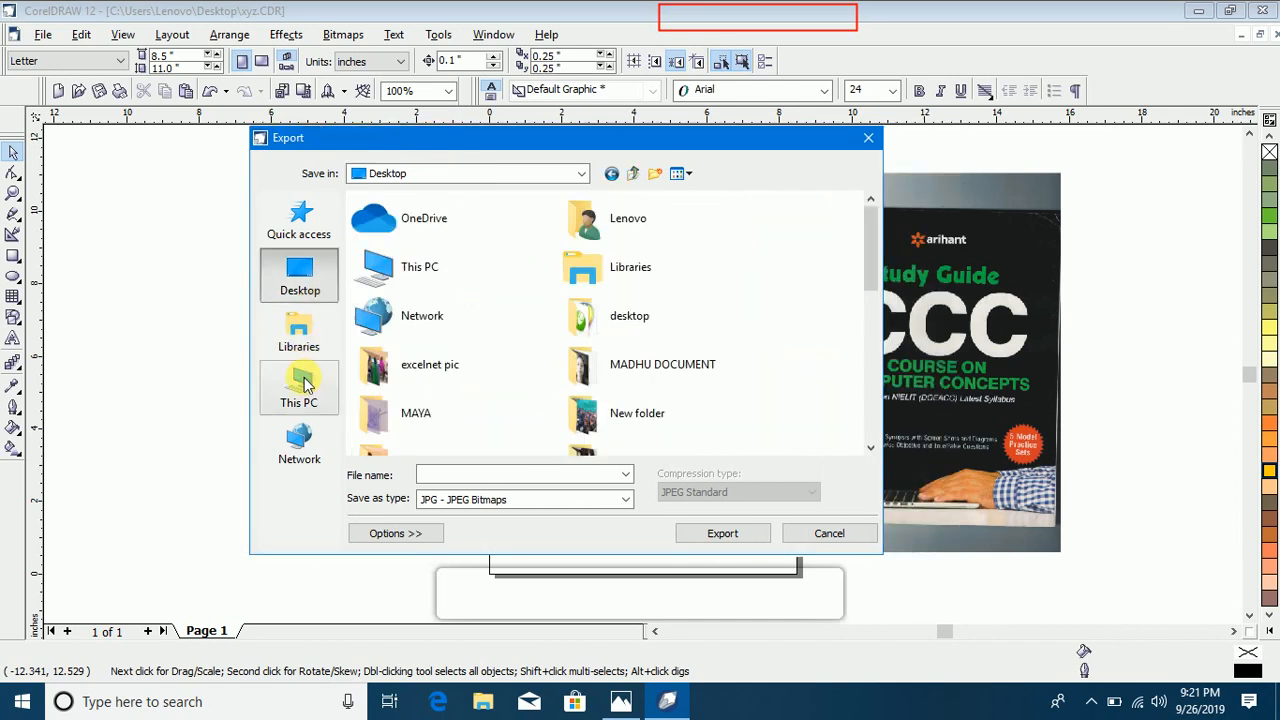
pyautogui.click(304, 376)
pyautogui.click(305, 288)
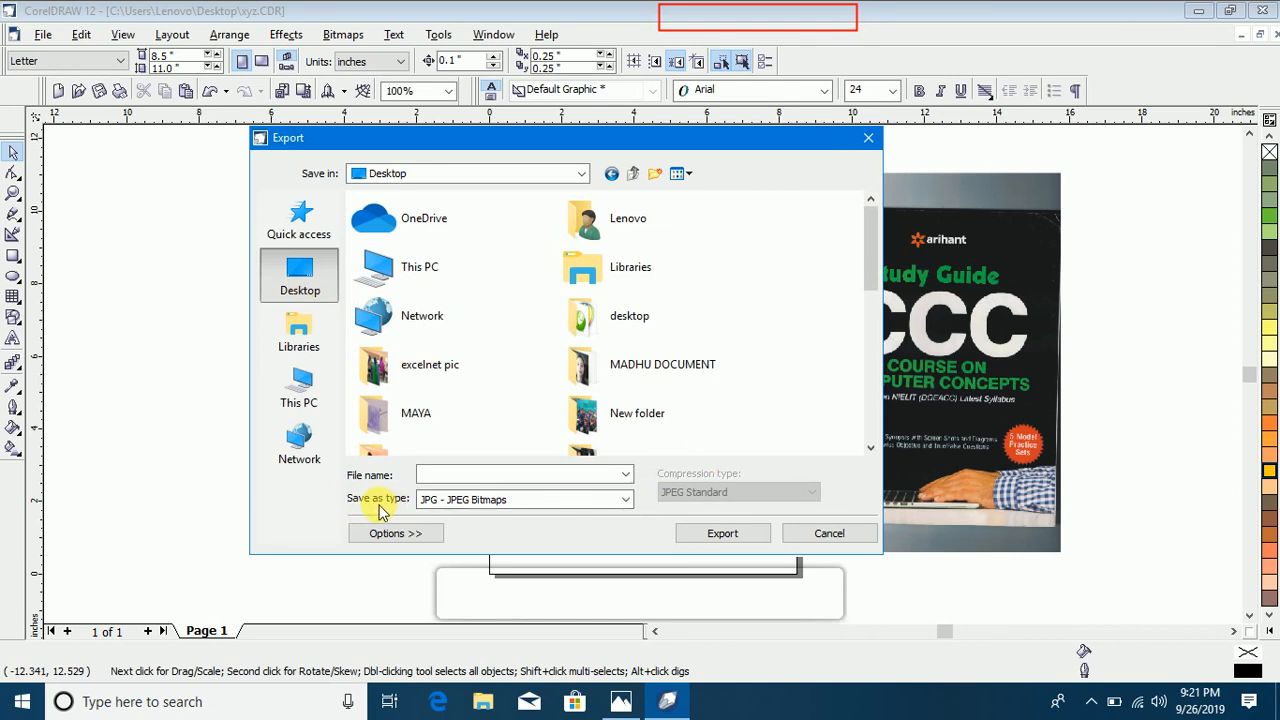
# Step: Export the drawing as a JPG - JPEG Bitmaps file named xyz at 300 dpi in RGB Color (24-bit)
pyautogui.click(620, 503)
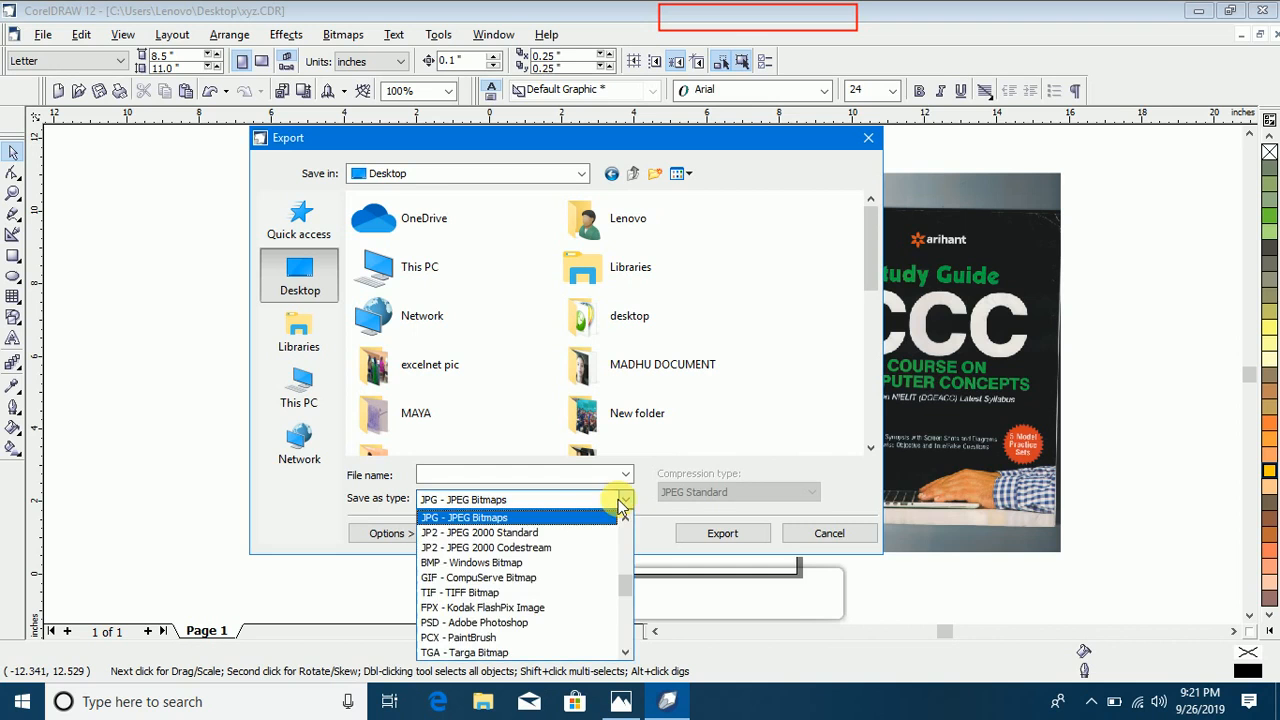
pyautogui.moveTo(627, 594)
pyautogui.mouseDown()
pyautogui.moveTo(624, 537)
pyautogui.moveTo(641, 651)
pyautogui.moveTo(633, 581)
pyautogui.moveTo(620, 572)
pyautogui.mouseUp()
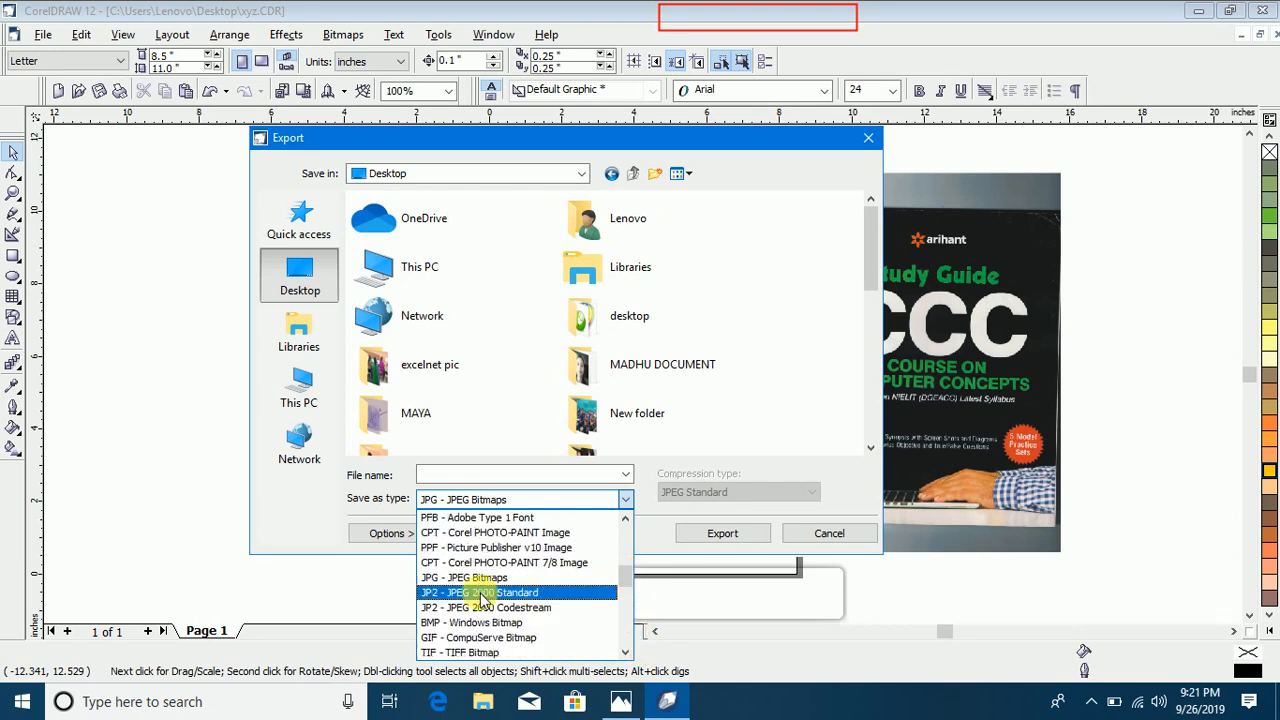
pyautogui.click(483, 583)
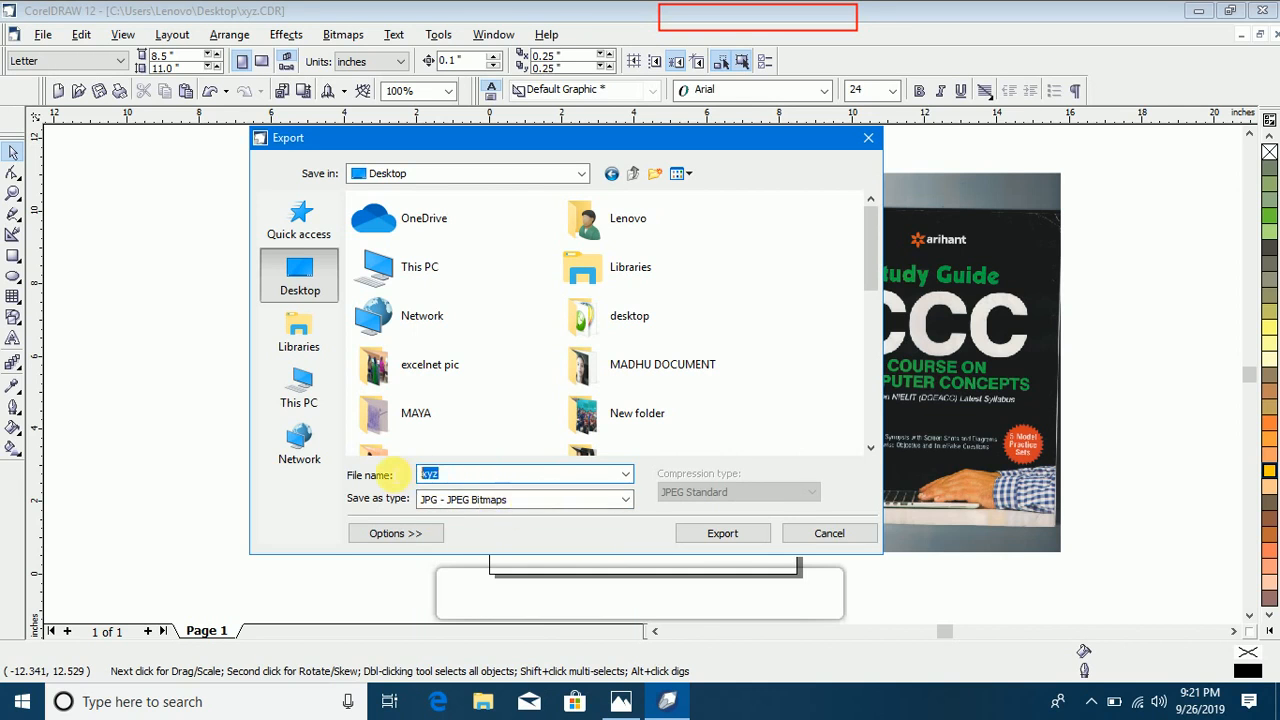
pyautogui.doubleClick(480, 476)
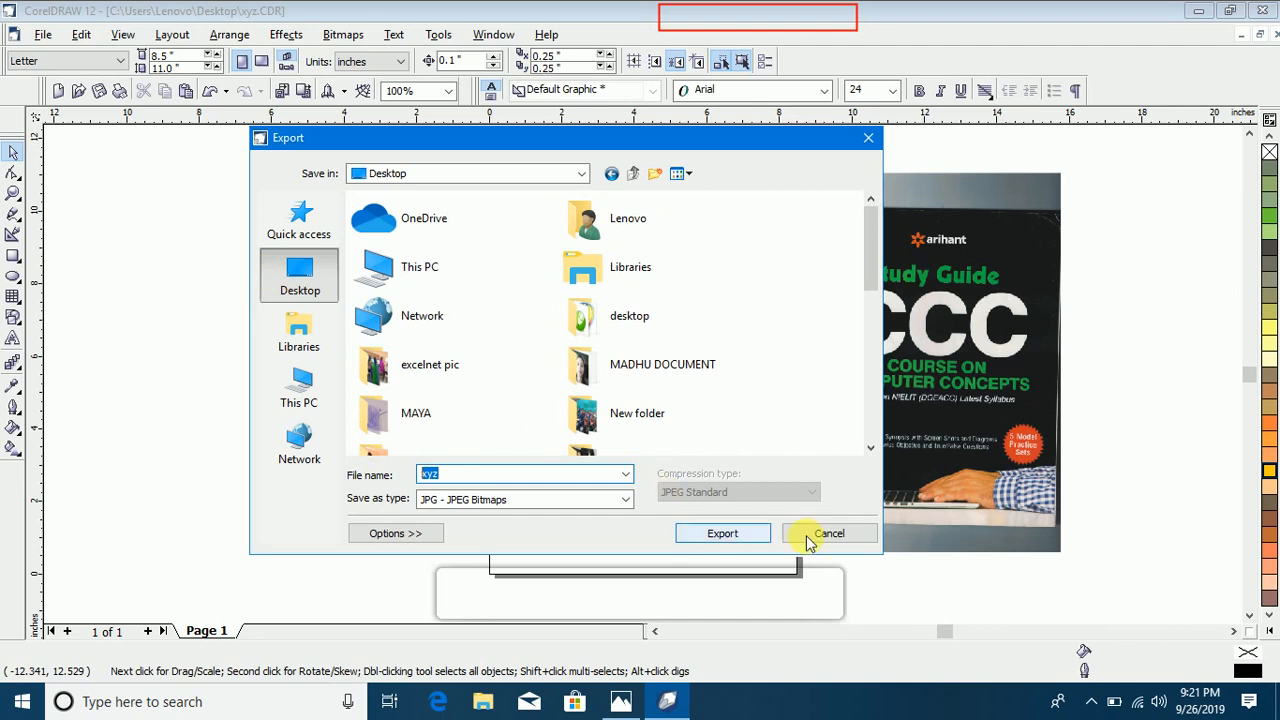
pyautogui.click(738, 537)
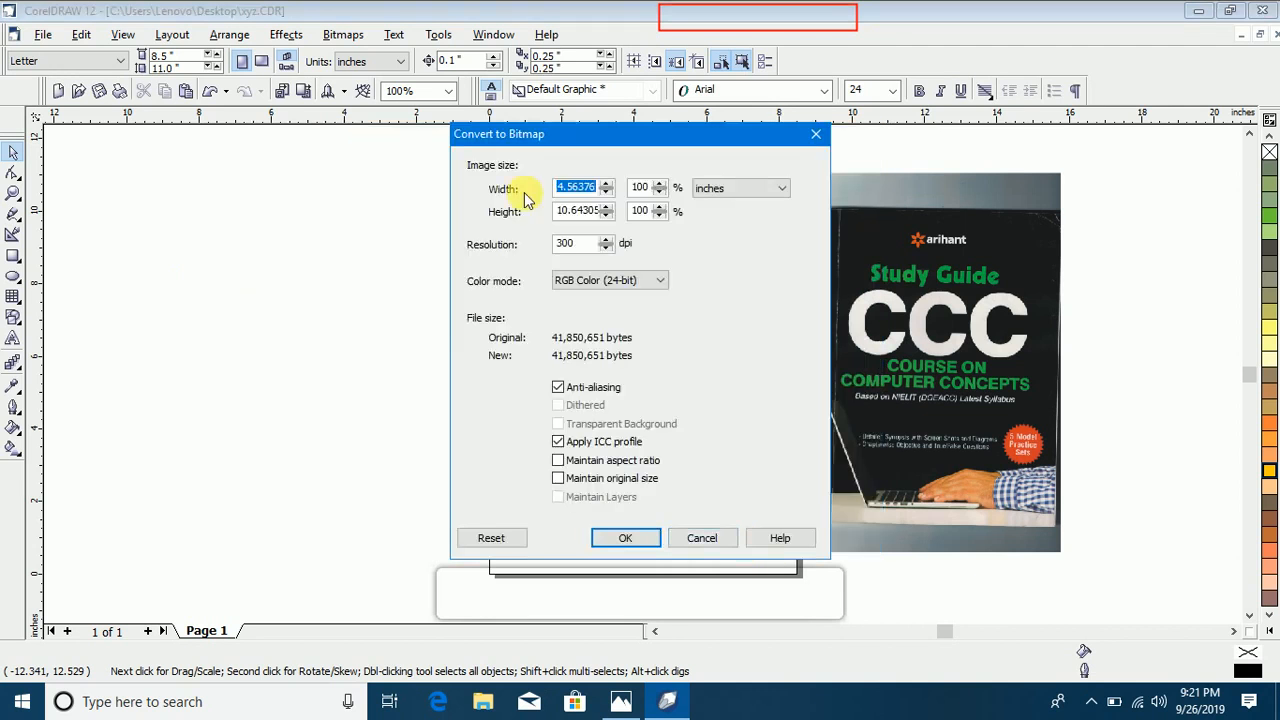
pyautogui.click(624, 540)
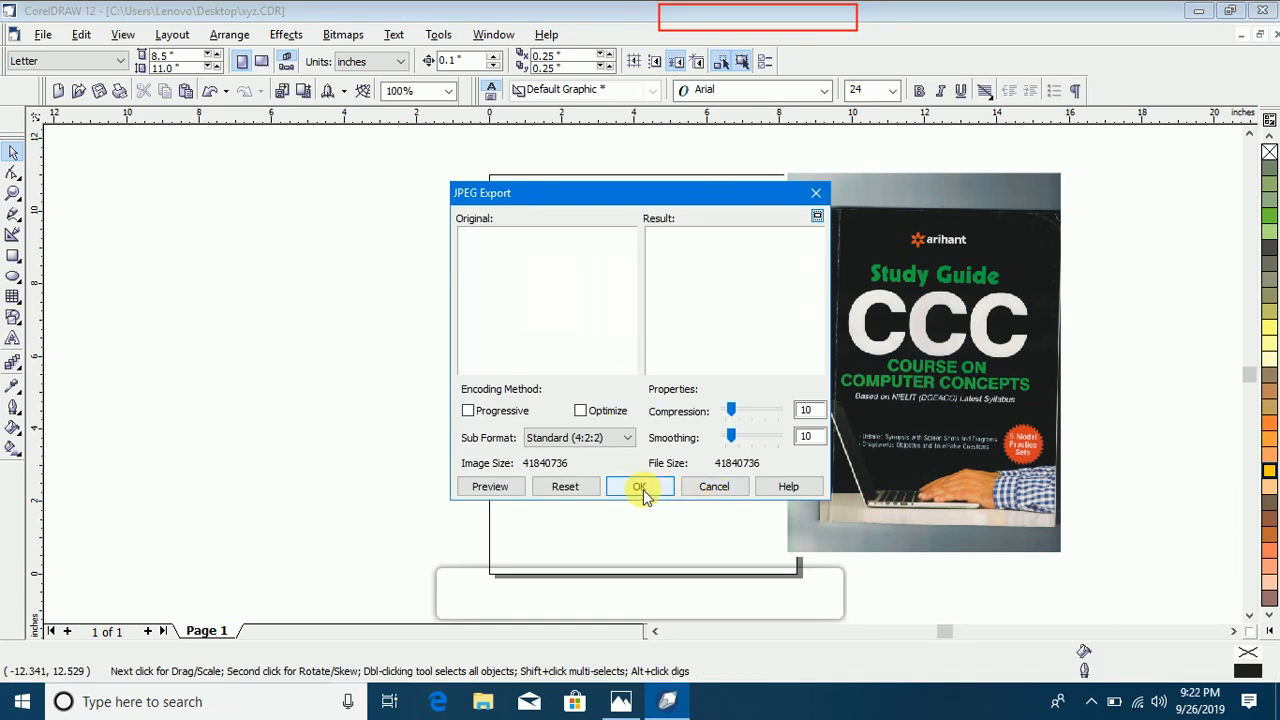
pyautogui.click(639, 486)
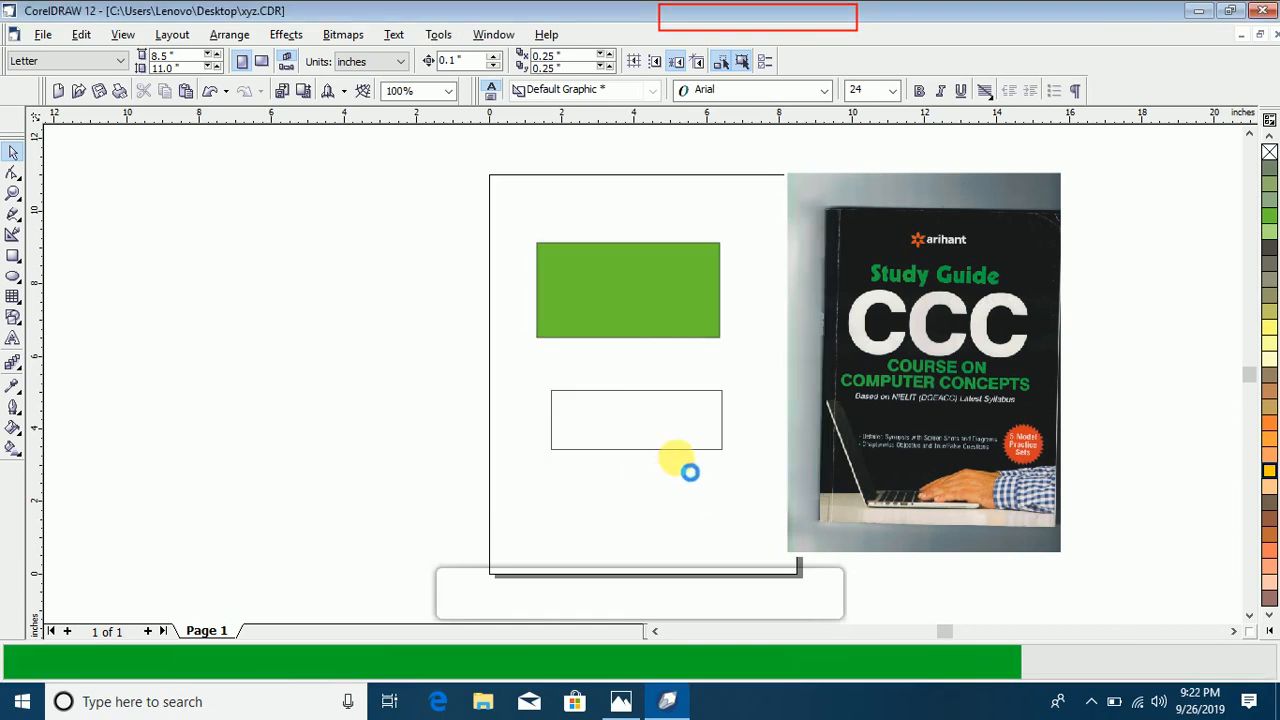
# Step: Refresh the Windows desktop, view the exported xyz picture in Photos, close it and return to CorelDRAW
pyautogui.click(1197, 12)
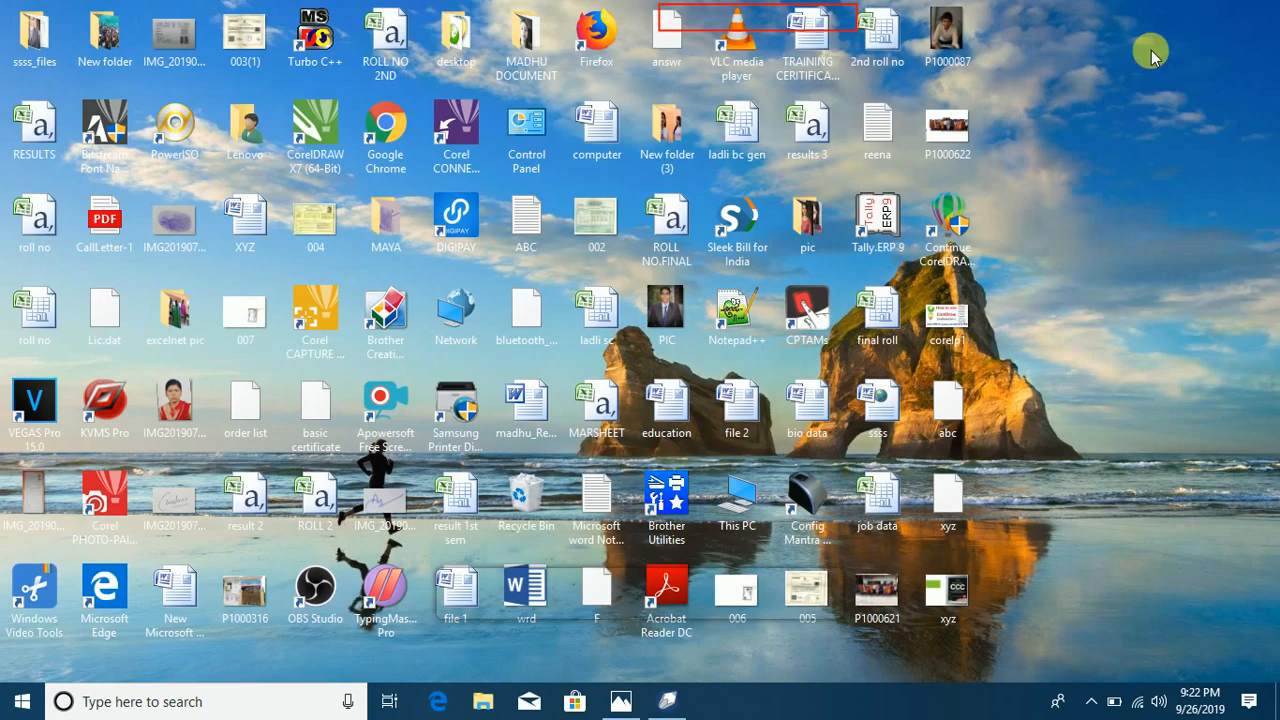
pyautogui.rightClick(1128, 255)
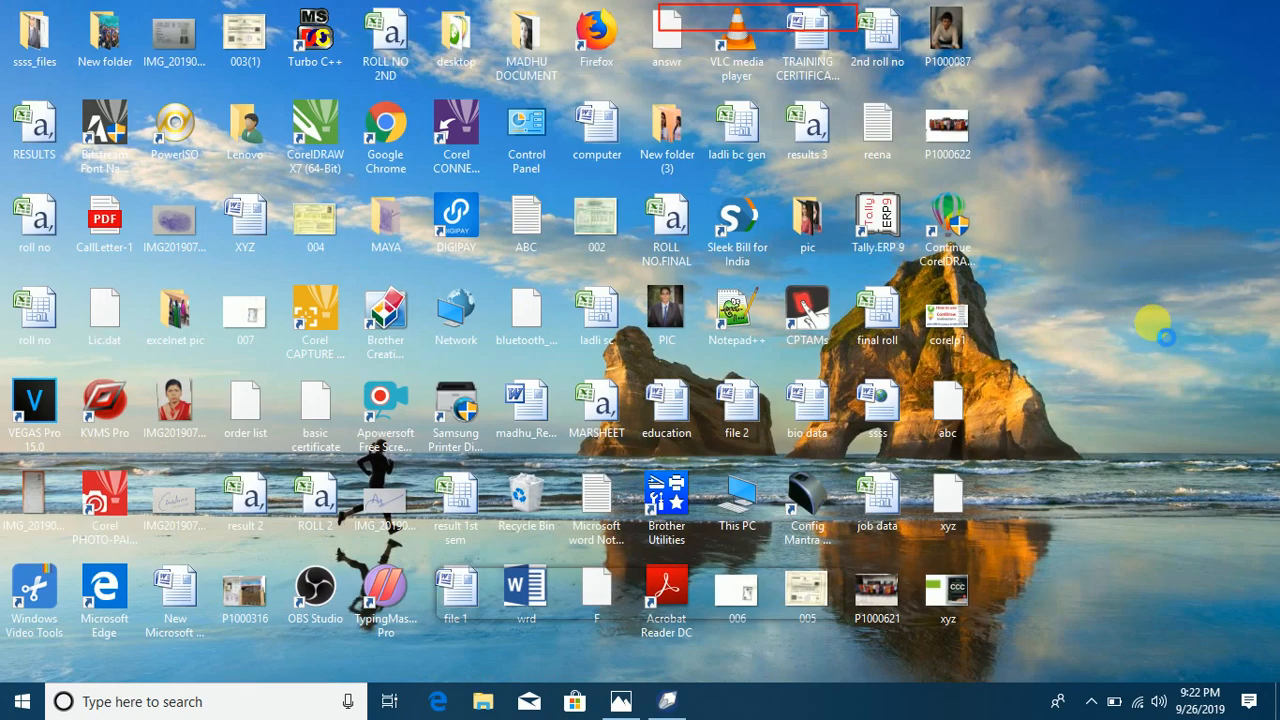
pyautogui.click(1148, 308)
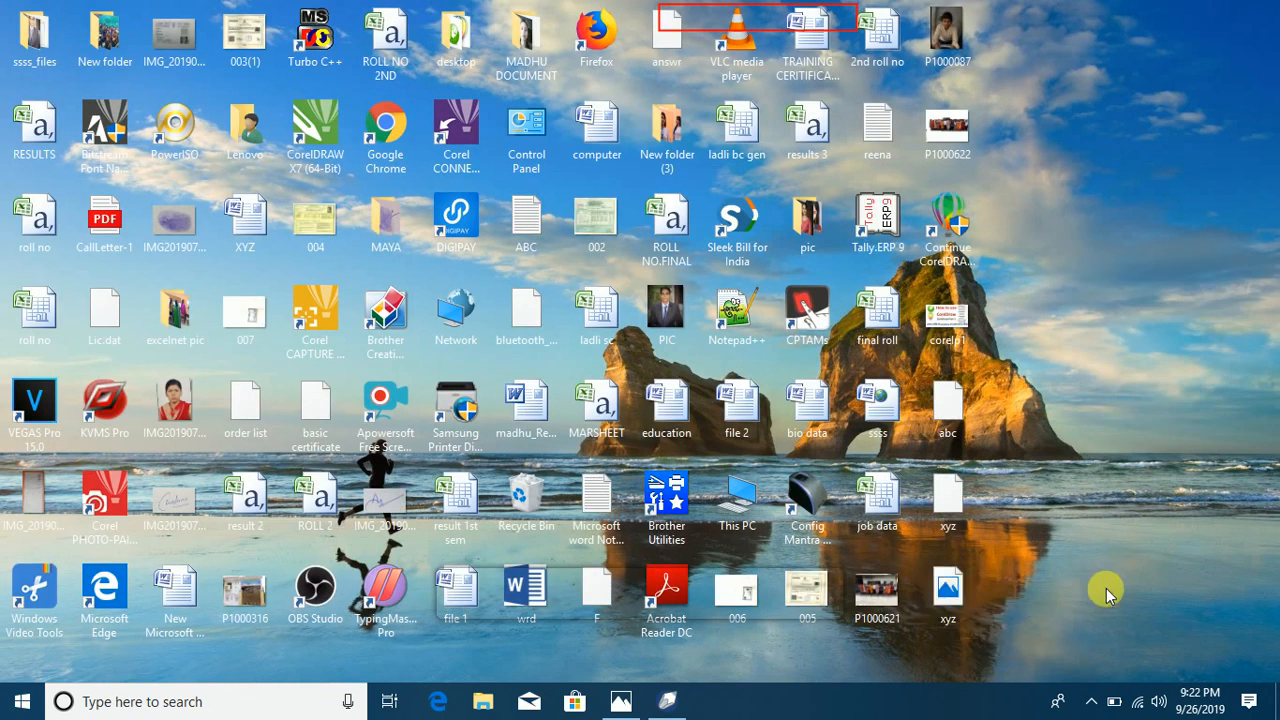
pyautogui.click(957, 590)
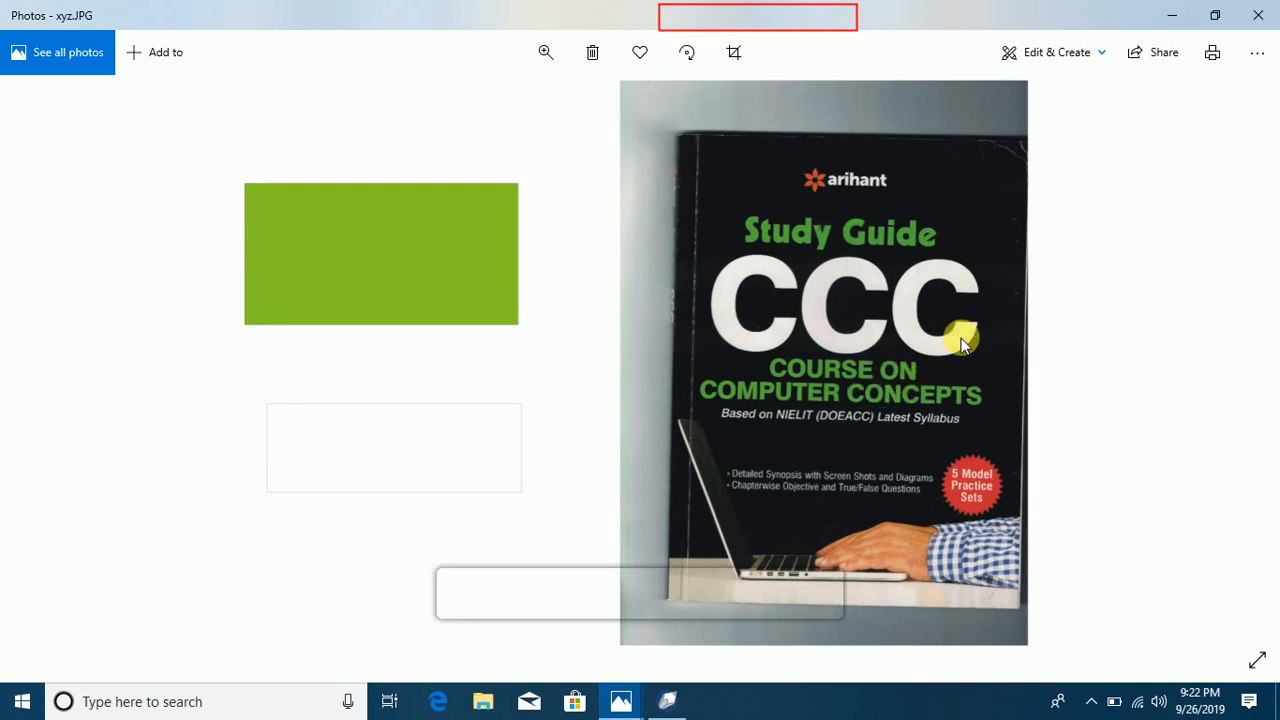
pyautogui.click(1257, 15)
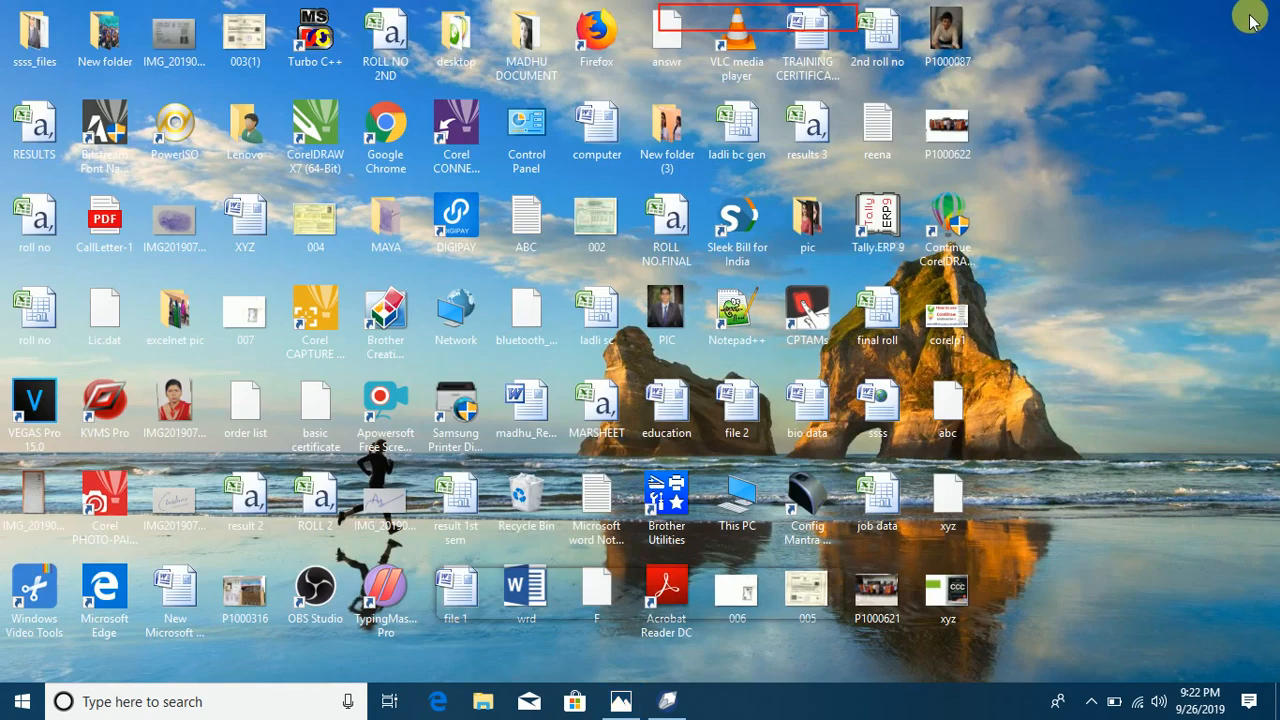
pyautogui.click(667, 701)
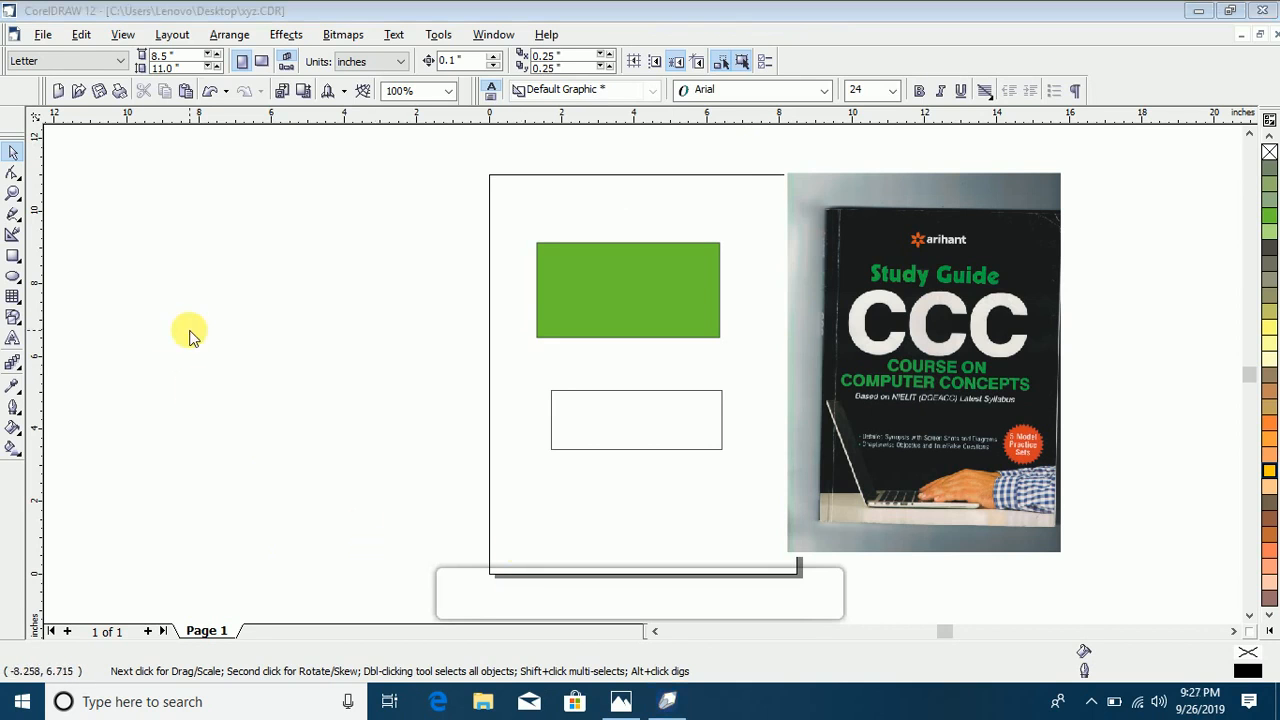
pyautogui.click(43, 34)
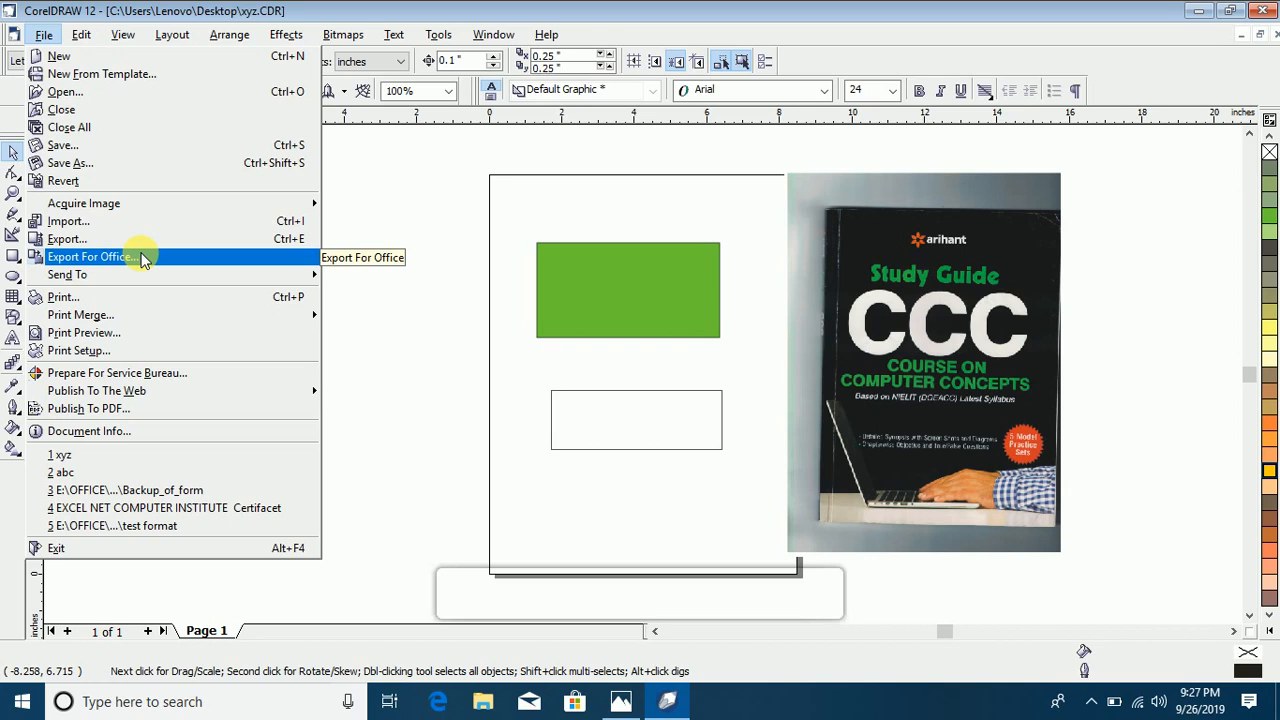
pyautogui.click(686, 266)
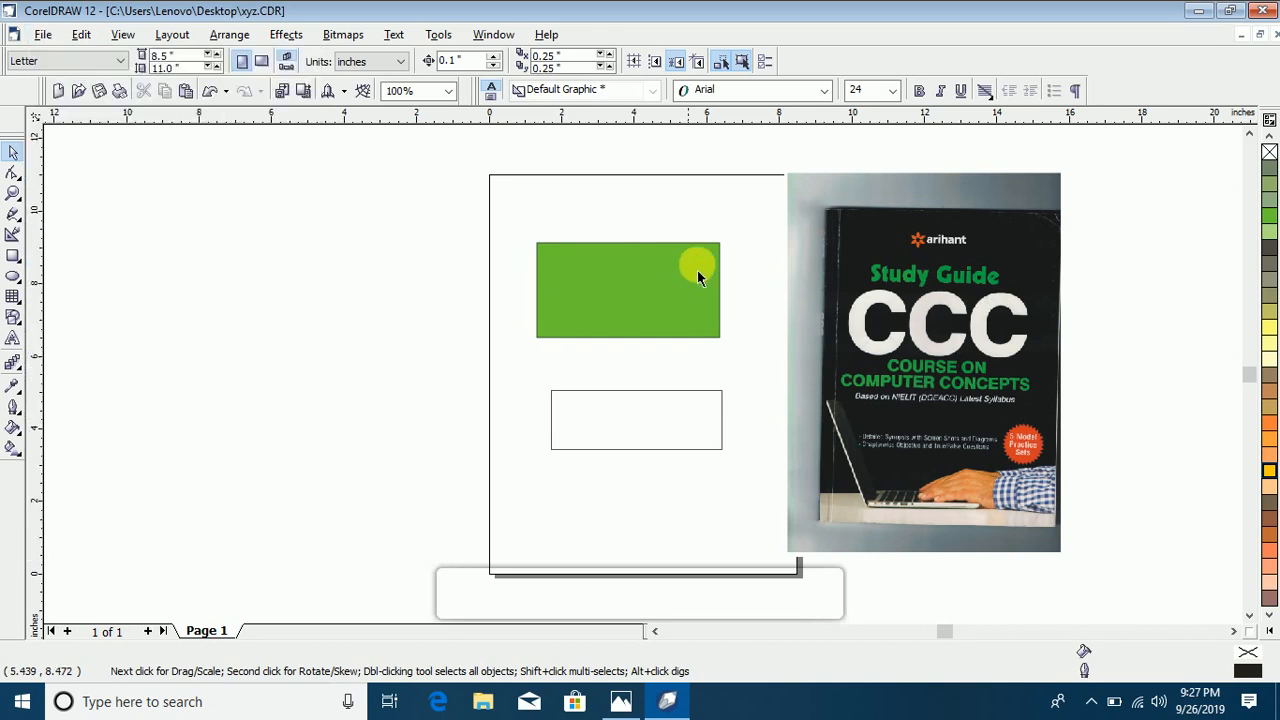
pyautogui.click(629, 267)
pyautogui.click(846, 262)
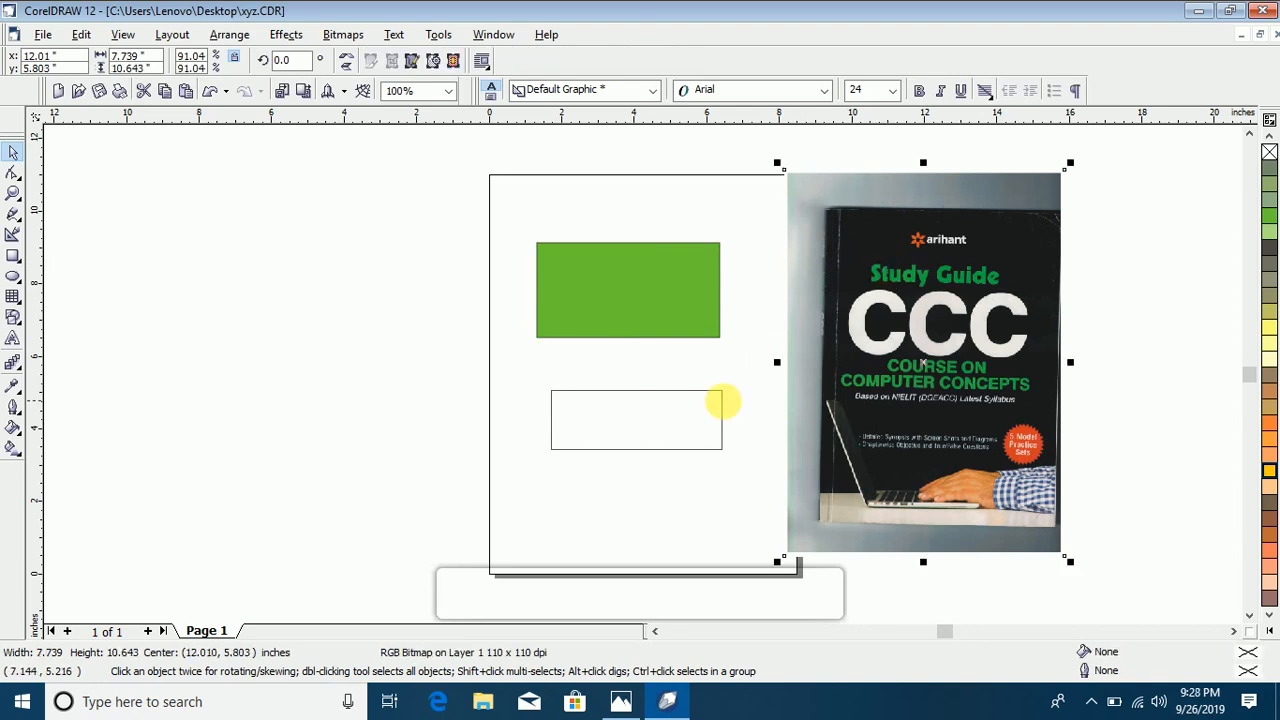
pyautogui.click(682, 398)
pyautogui.click(643, 316)
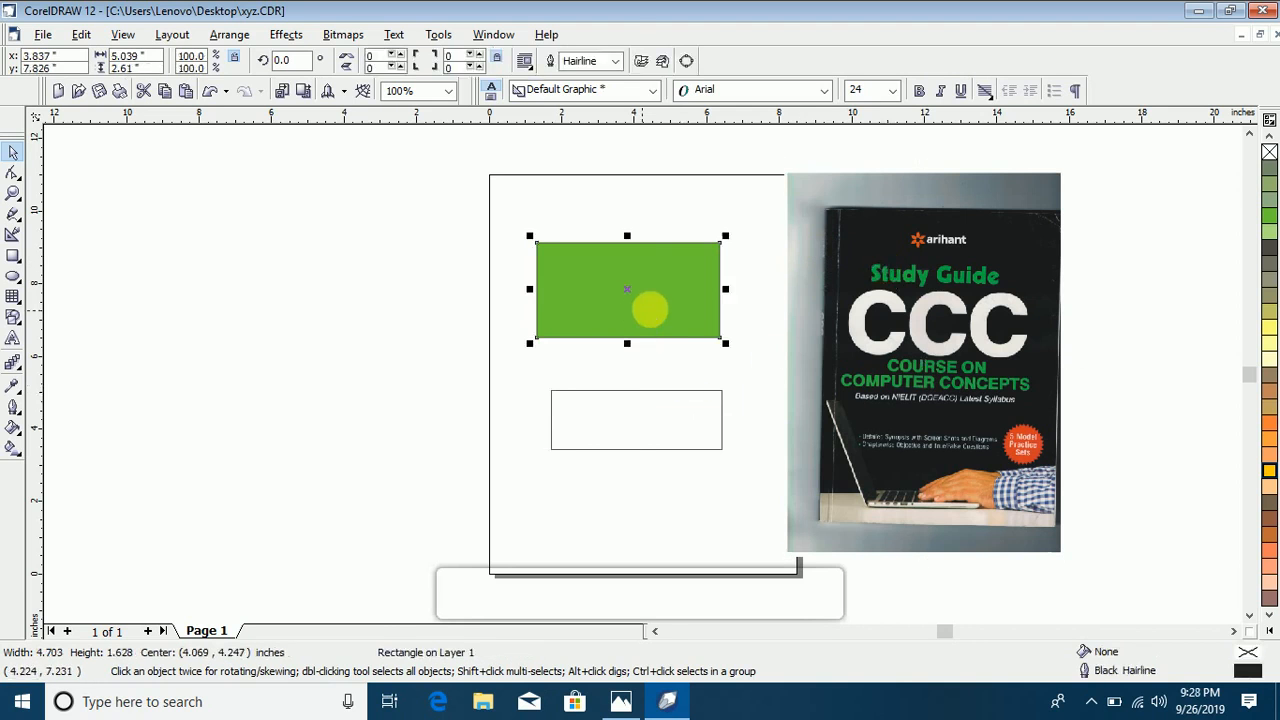
pyautogui.click(883, 338)
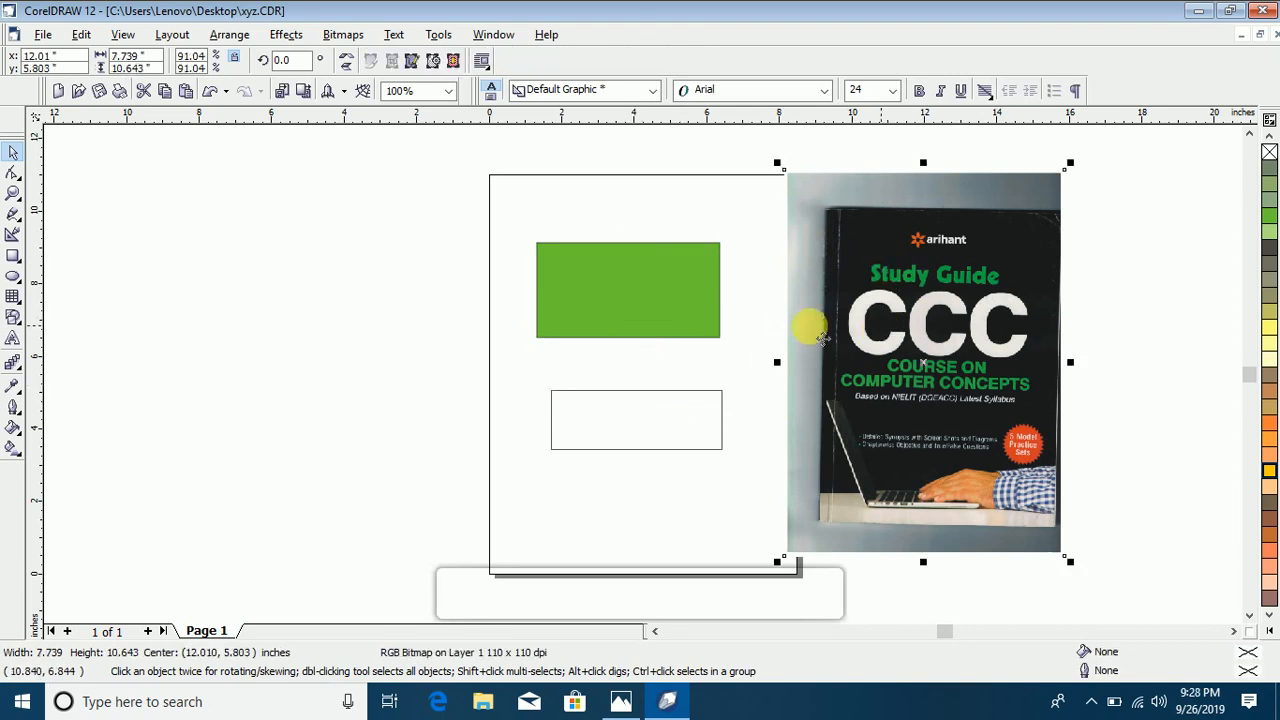
pyautogui.click(678, 314)
pyautogui.click(894, 308)
pyautogui.click(684, 305)
pyautogui.click(43, 34)
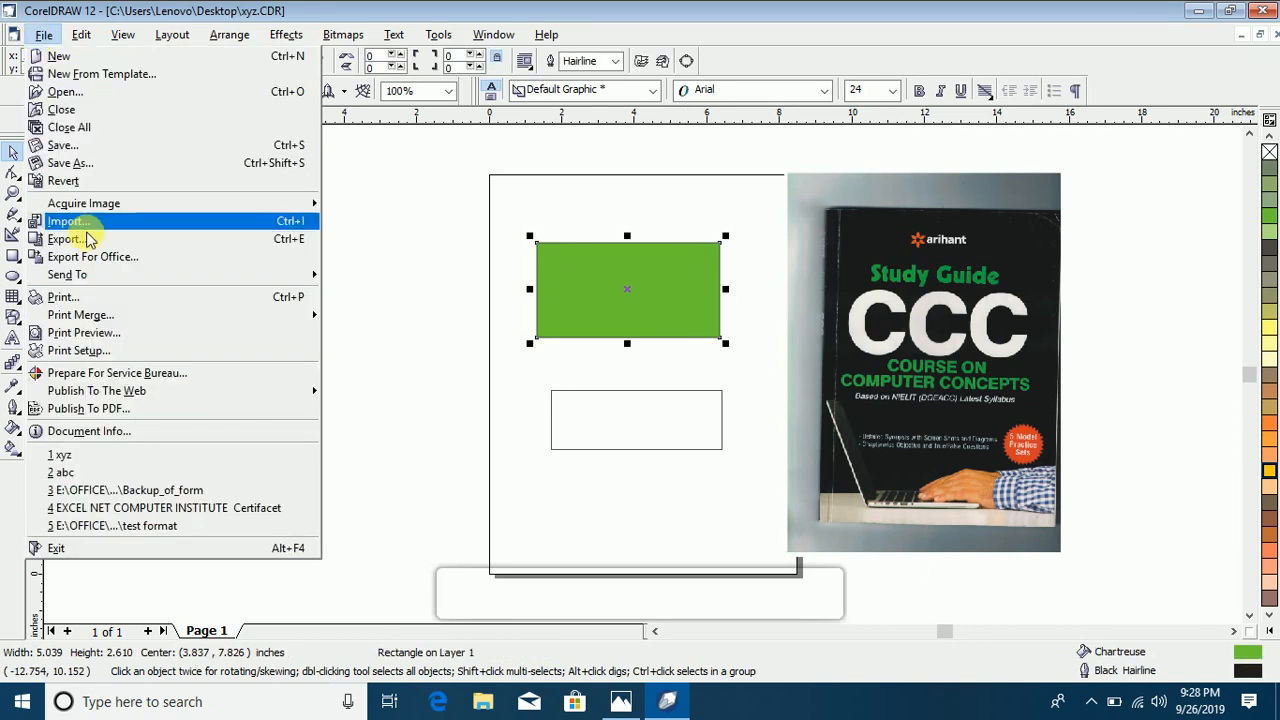
pyautogui.click(468, 192)
# Step: Remove the www picture from the Windows desktop and return to CorelDRAW
pyautogui.click(1200, 12)
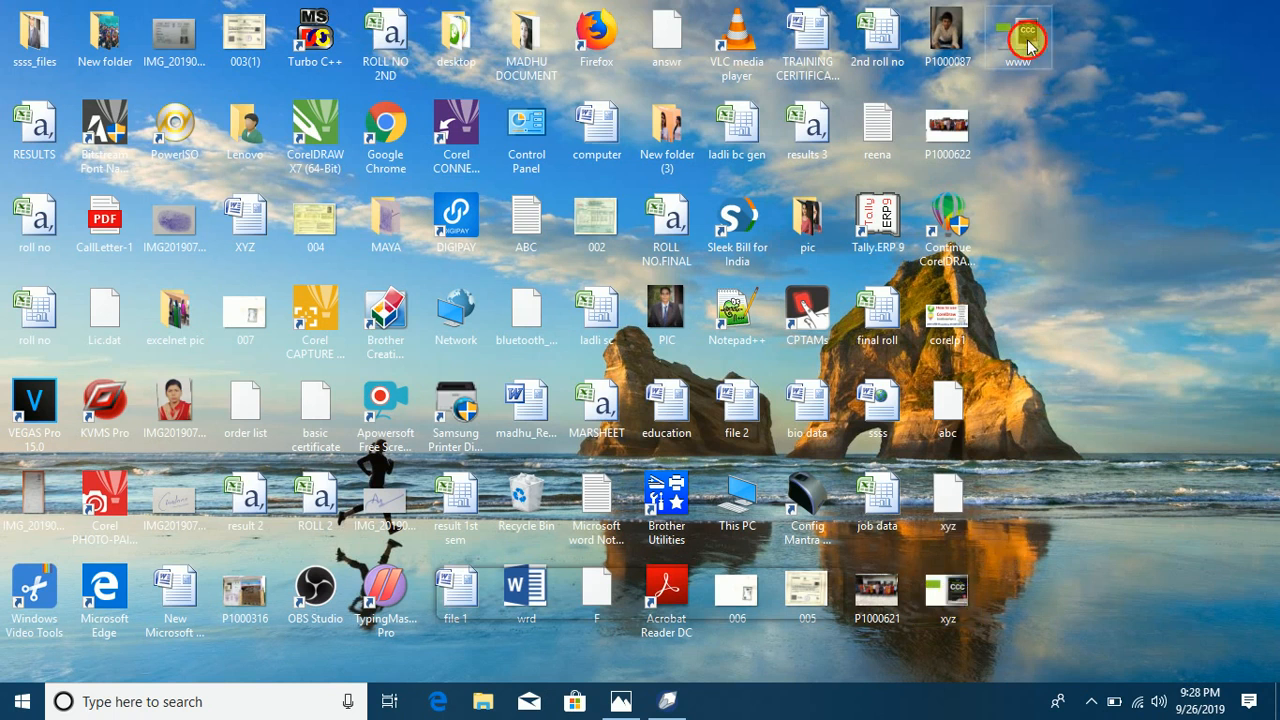
pyautogui.moveTo(1020, 42); pyautogui.dragTo(962, 598)
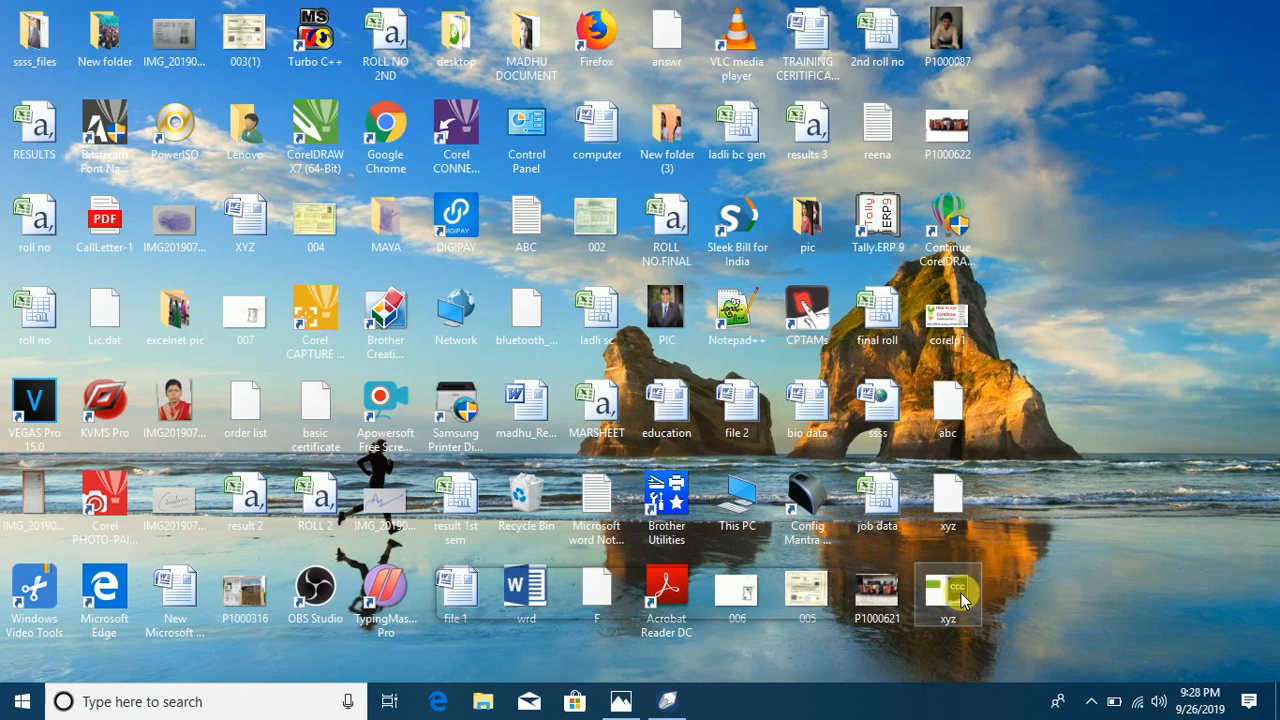
pyautogui.click(667, 700)
# Step: Return to CorelDRAW and fully round the corners of the green rectangle with the Shape tool
pyautogui.moveTo(641, 291)
pyautogui.mouseDown()
pyautogui.moveTo(578, 266)
pyautogui.moveTo(622, 288)
pyautogui.mouseUp()
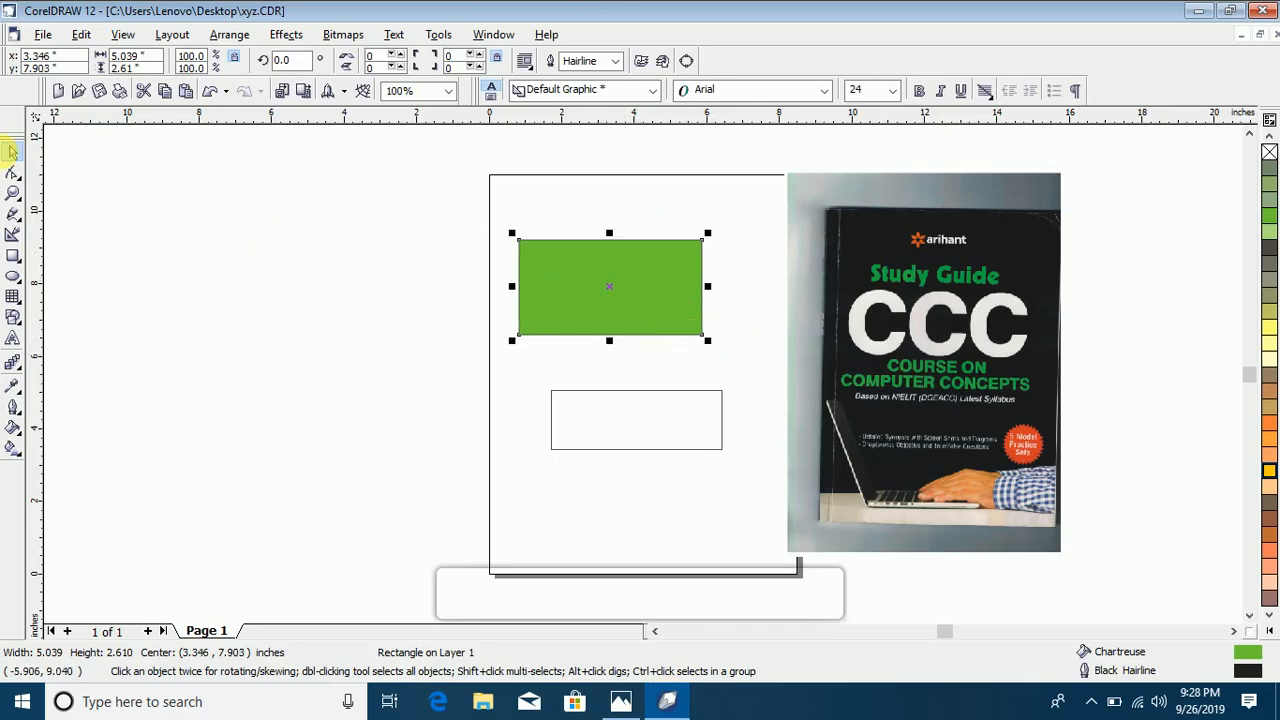
pyautogui.click(13, 174)
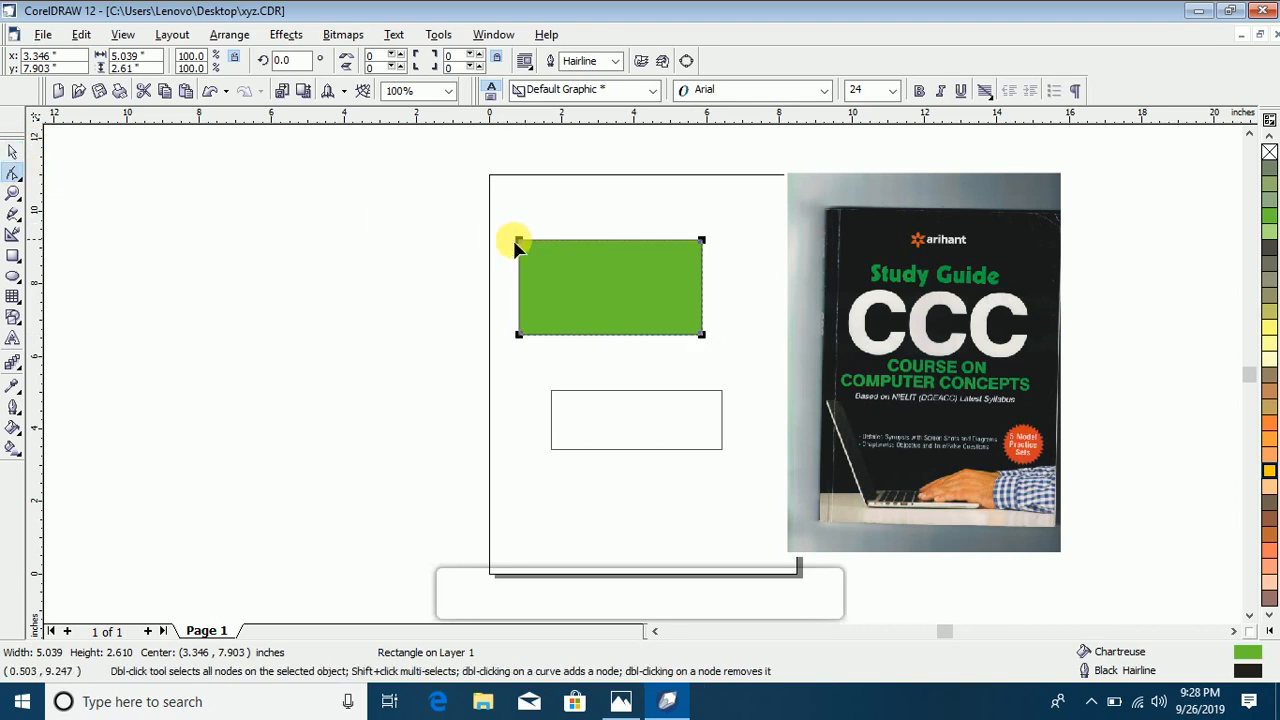
pyautogui.moveTo(519, 244); pyautogui.dragTo(443, 214)
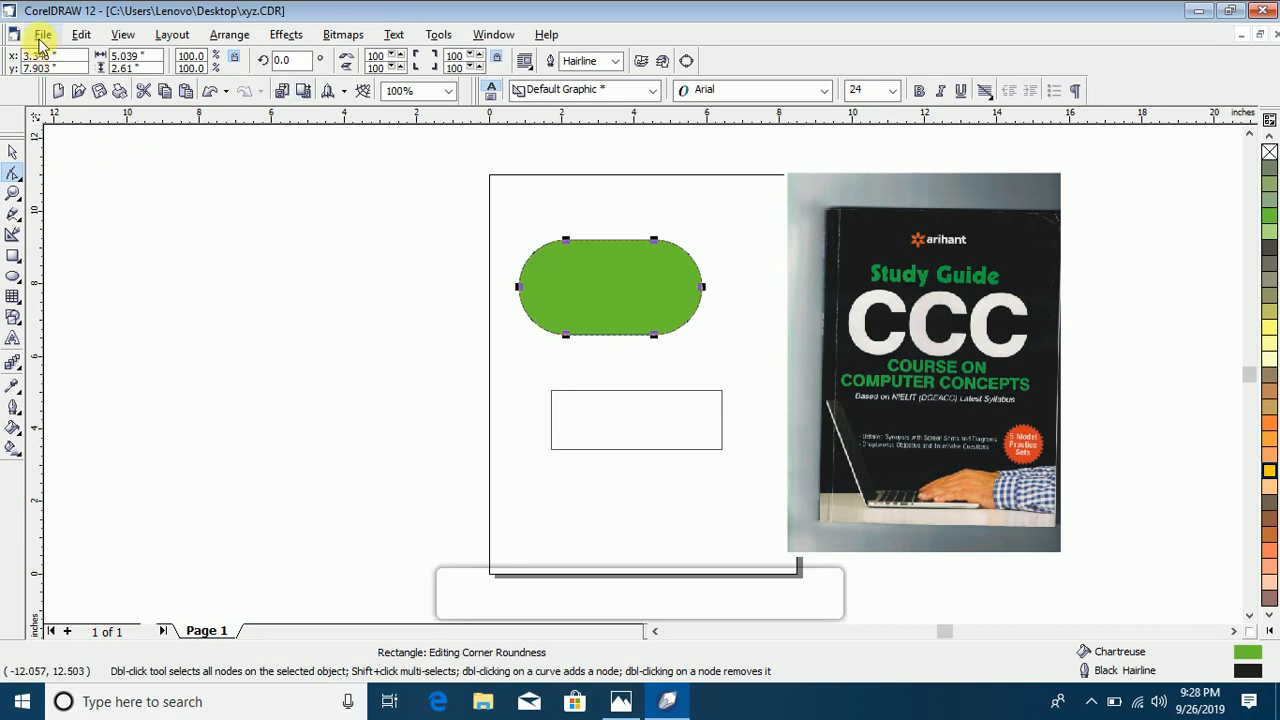
# Step: Export the rounded green shape for Microsoft Office to the Desktop as a Portable Network Graphics file named aaaa
pyautogui.click(42, 35)
pyautogui.click(118, 258)
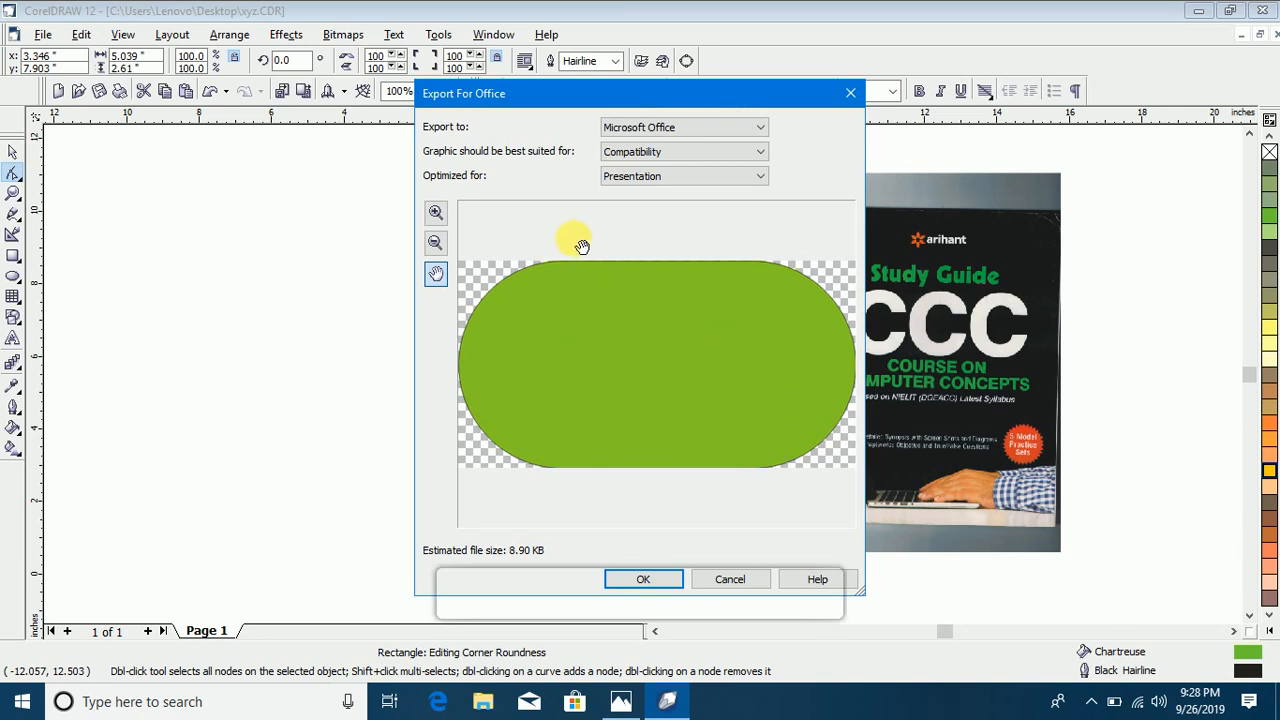
pyautogui.click(643, 580)
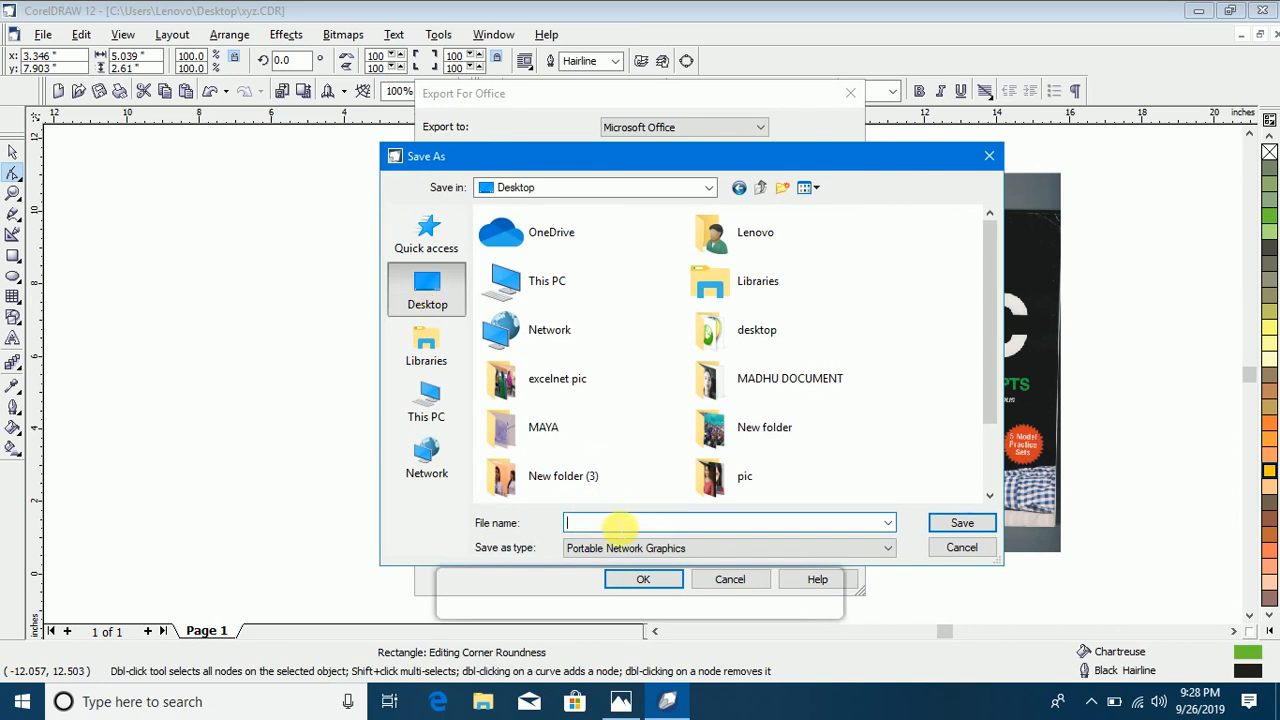
pyautogui.write('aaaa')
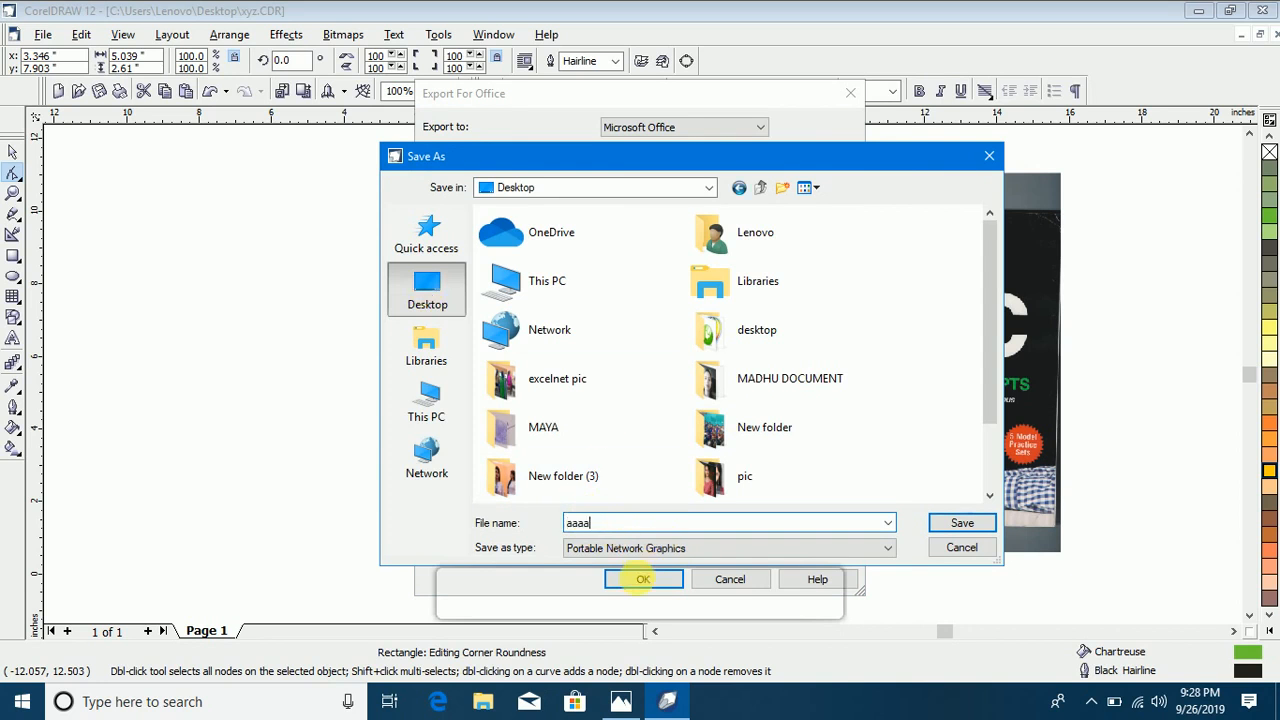
pyautogui.click(960, 527)
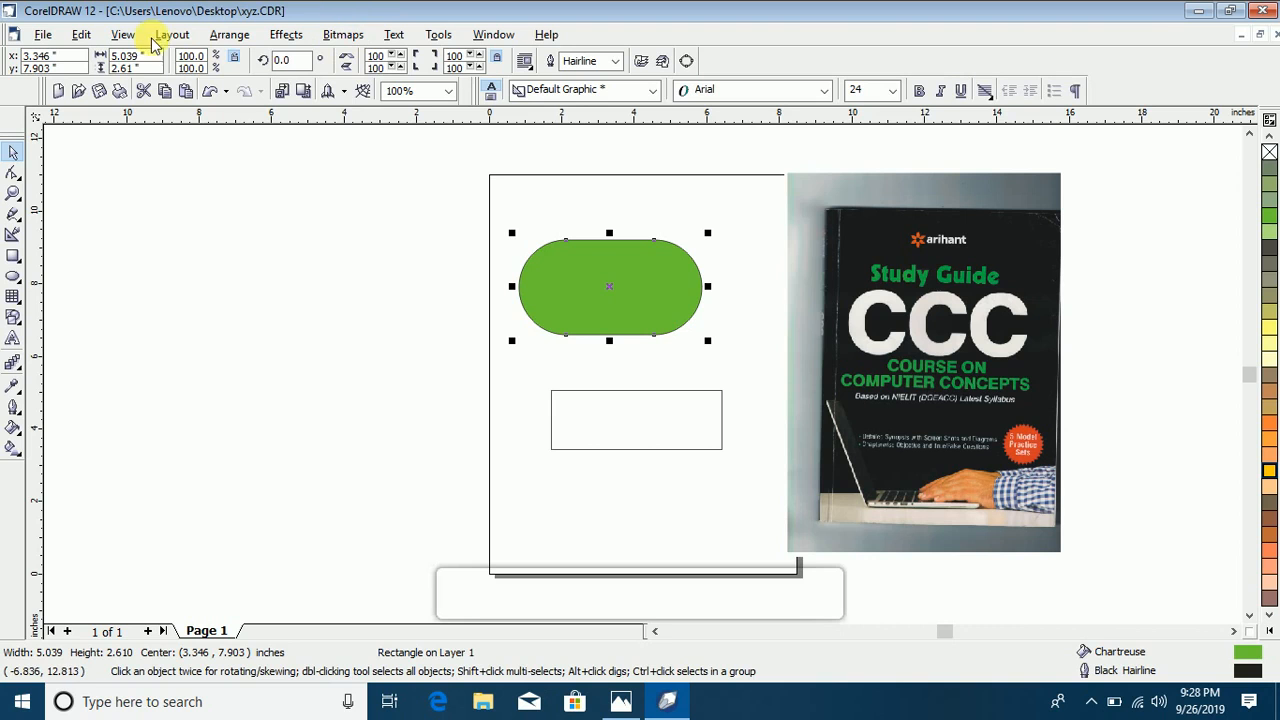
# Step: Go to the Windows desktop, view the exported aaaa picture in Photos and close it
pyautogui.click(1207, 12)
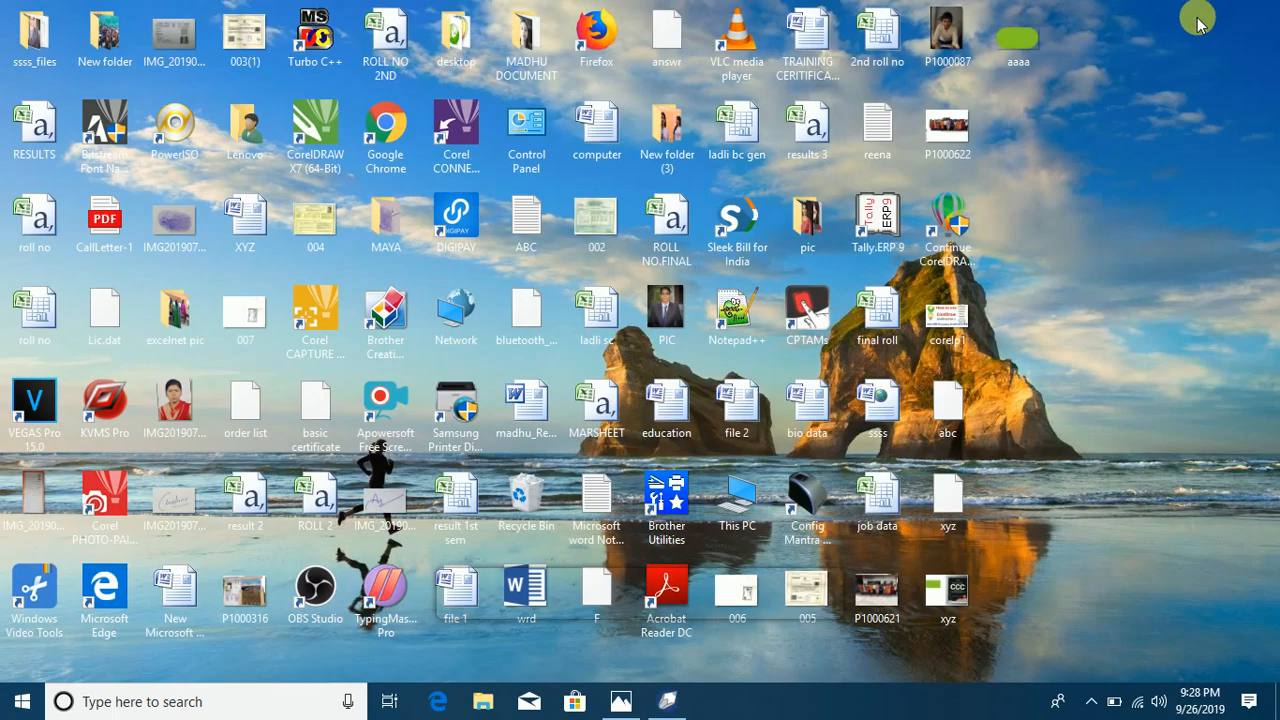
pyautogui.rightClick(1031, 55)
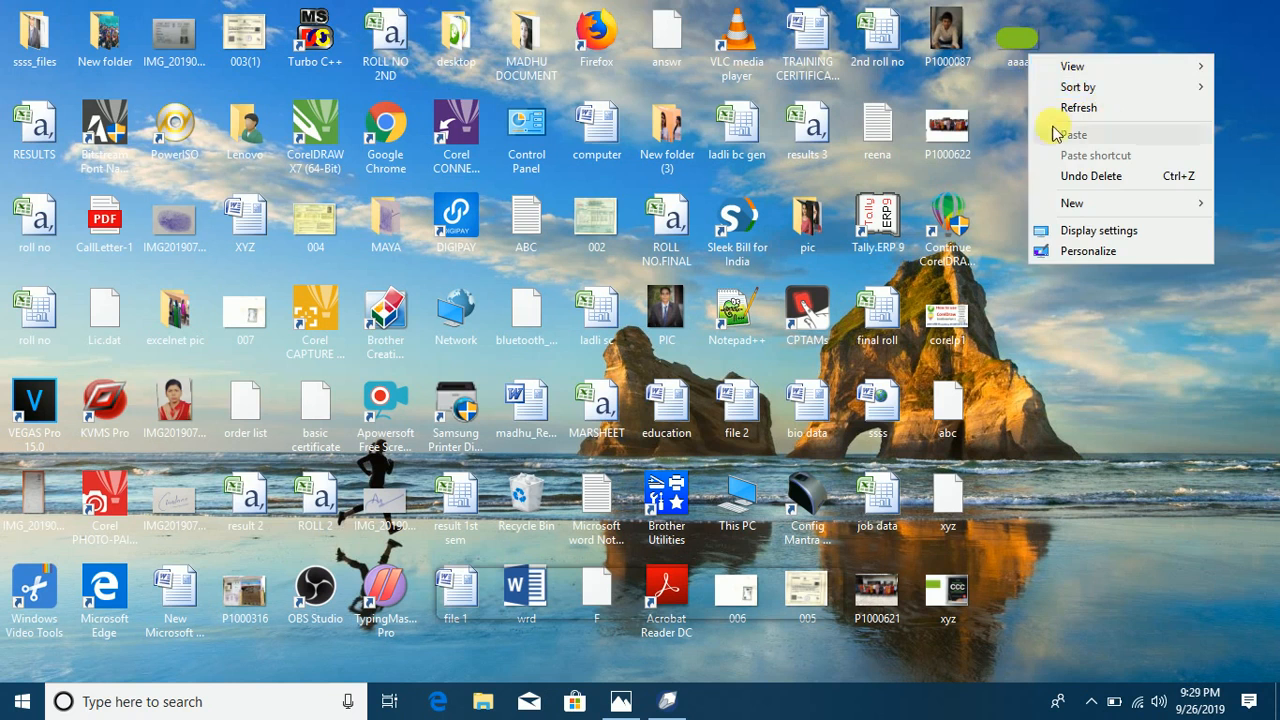
pyautogui.click(1022, 36)
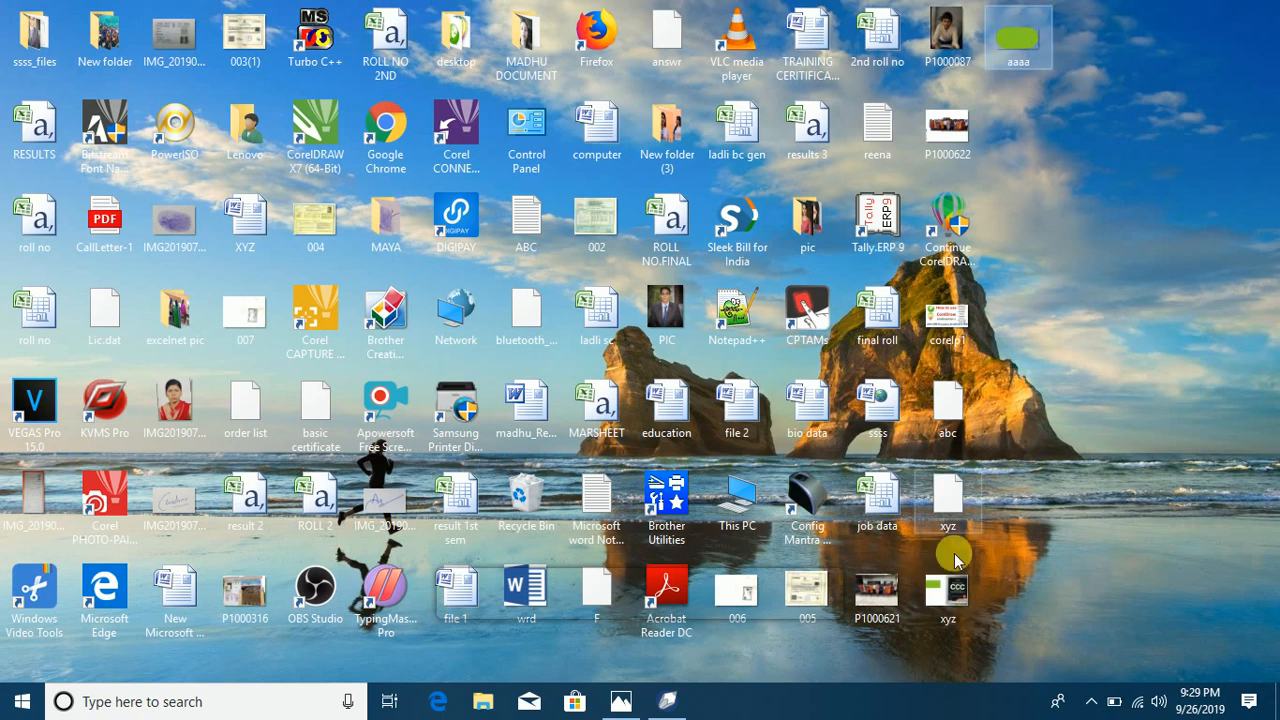
pyautogui.doubleClick(963, 583)
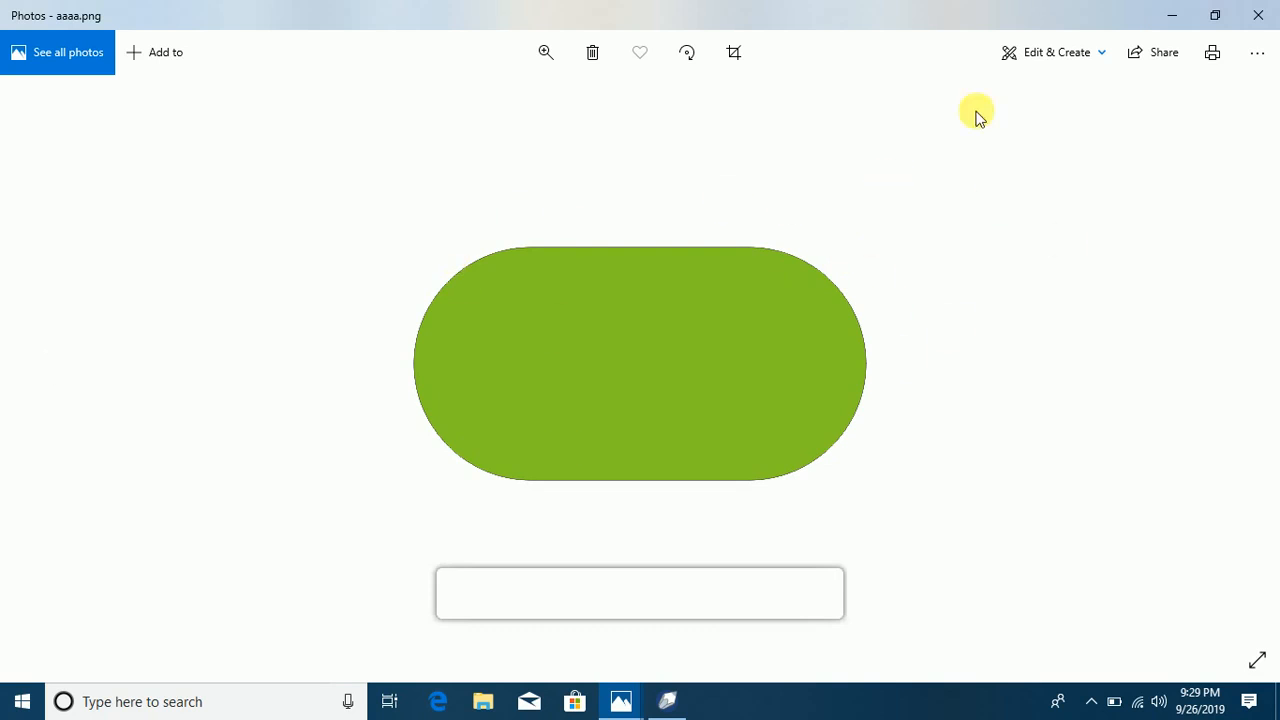
pyautogui.click(1262, 12)
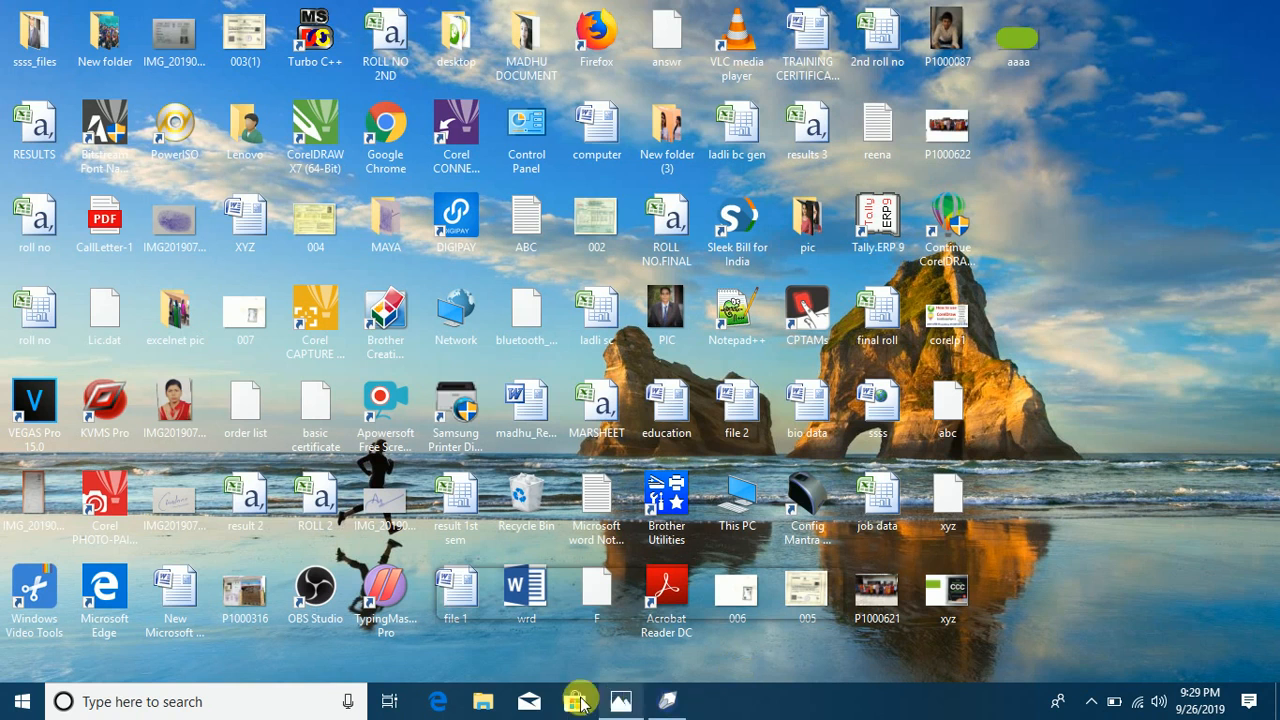
# Step: Search Windows for paint and open the Paint app
pyautogui.click(287, 702)
pyautogui.write('p')
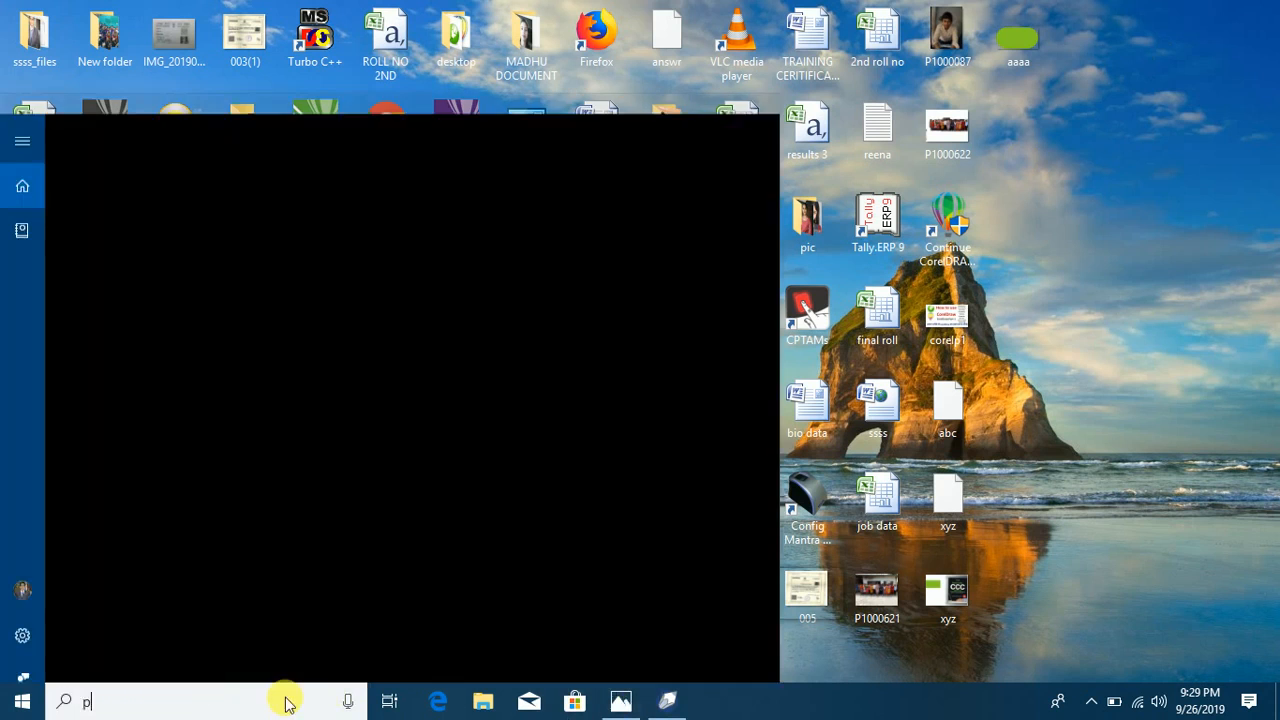
pyautogui.write('aint')
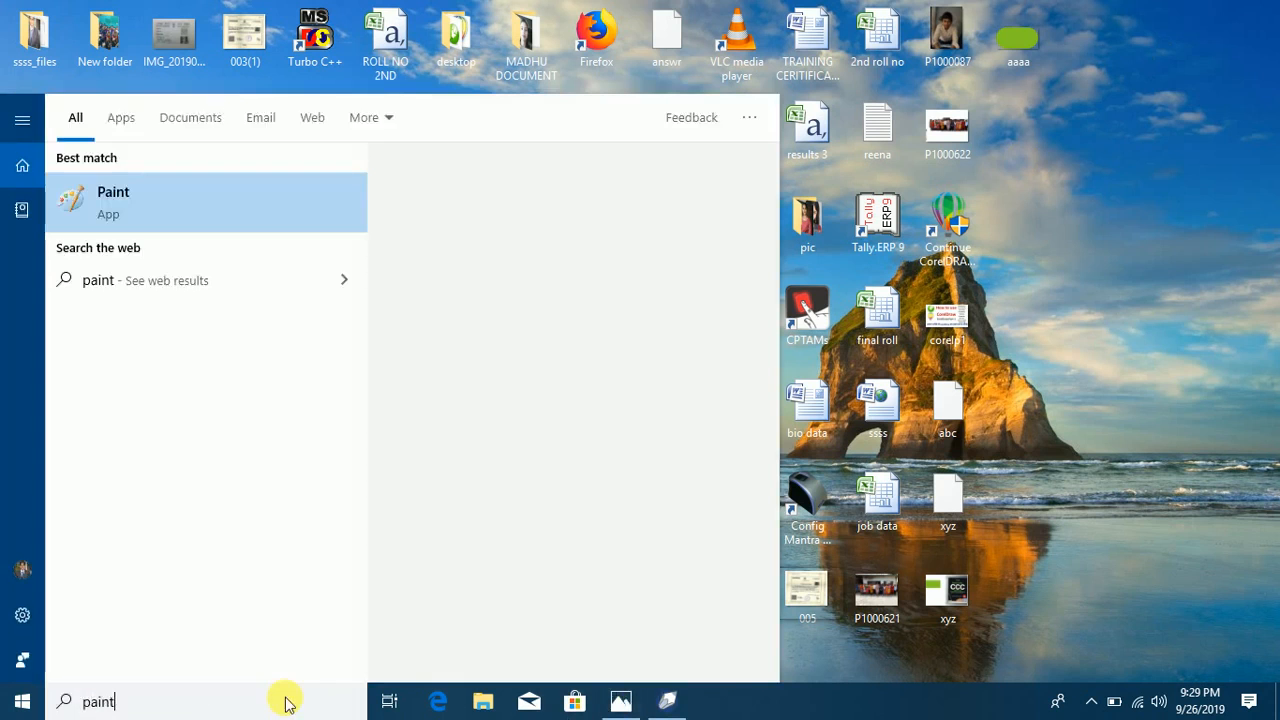
pyautogui.press('Return')
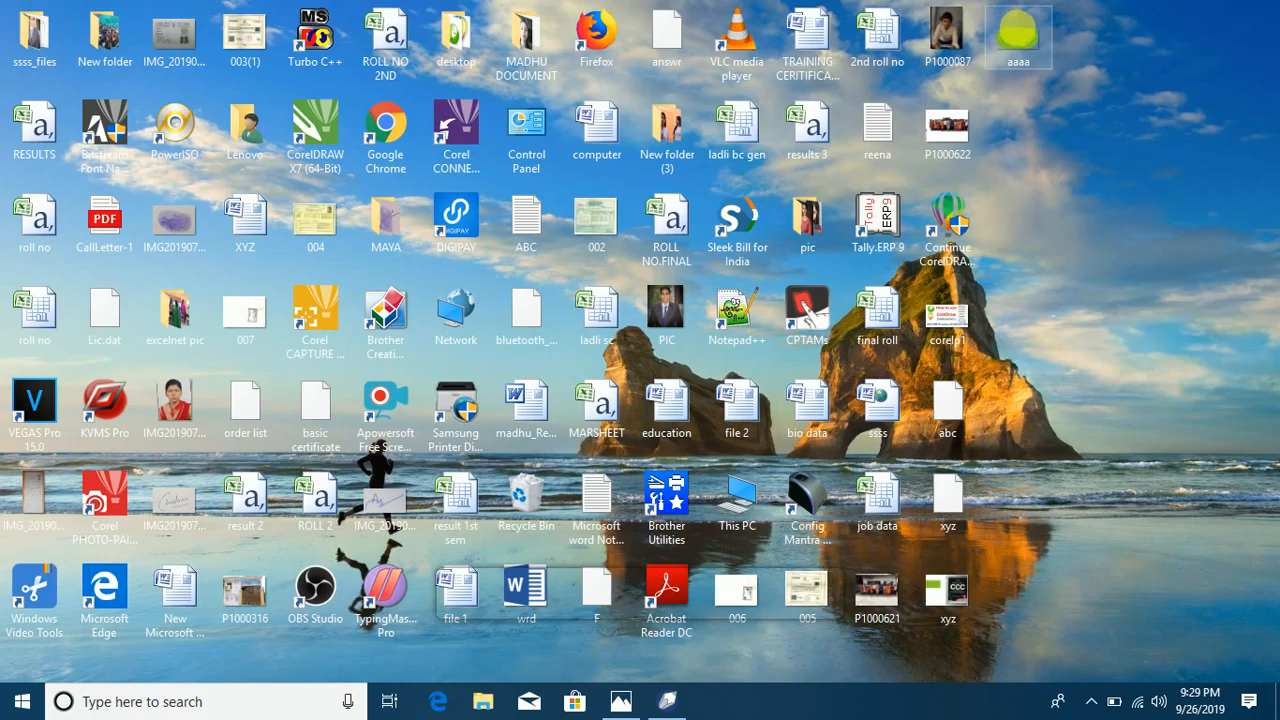
pyautogui.doubleClick(951, 602)
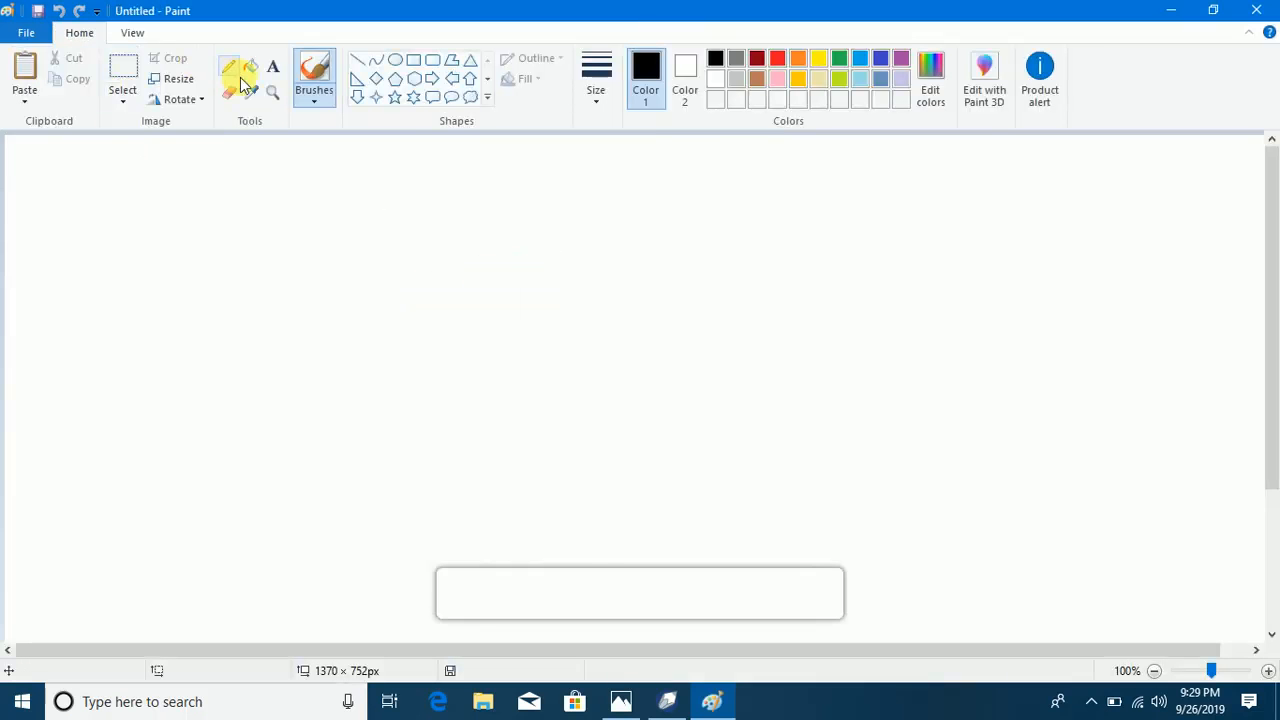
# Step: Fill the blank Paint canvas with dark red and minimize Paint to return to the Windows desktop
pyautogui.click(251, 69)
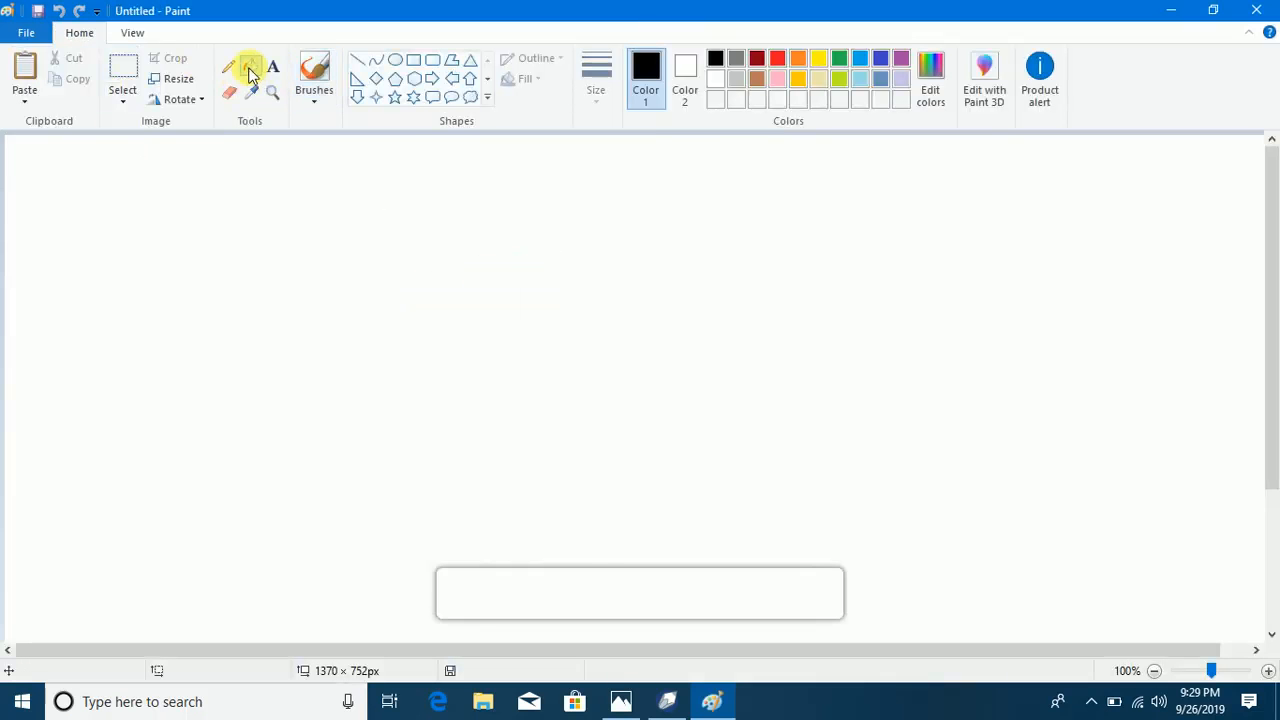
pyautogui.click(759, 64)
pyautogui.click(658, 257)
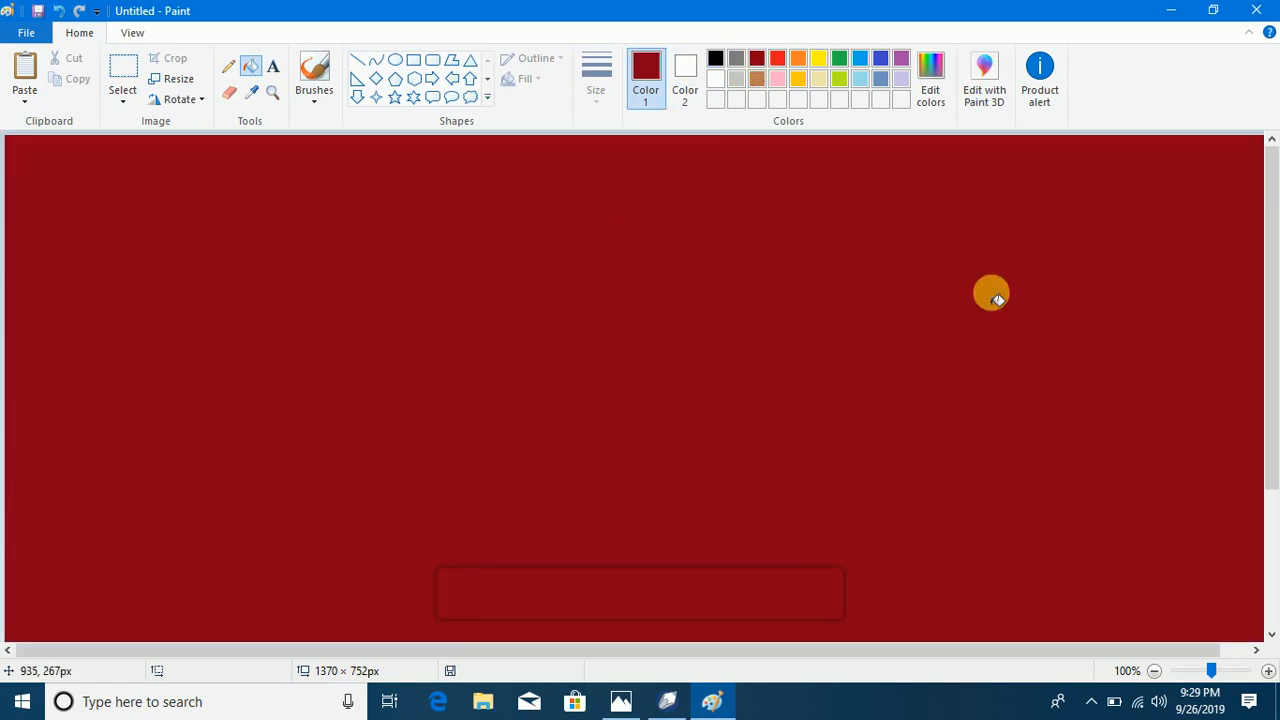
pyautogui.click(1170, 12)
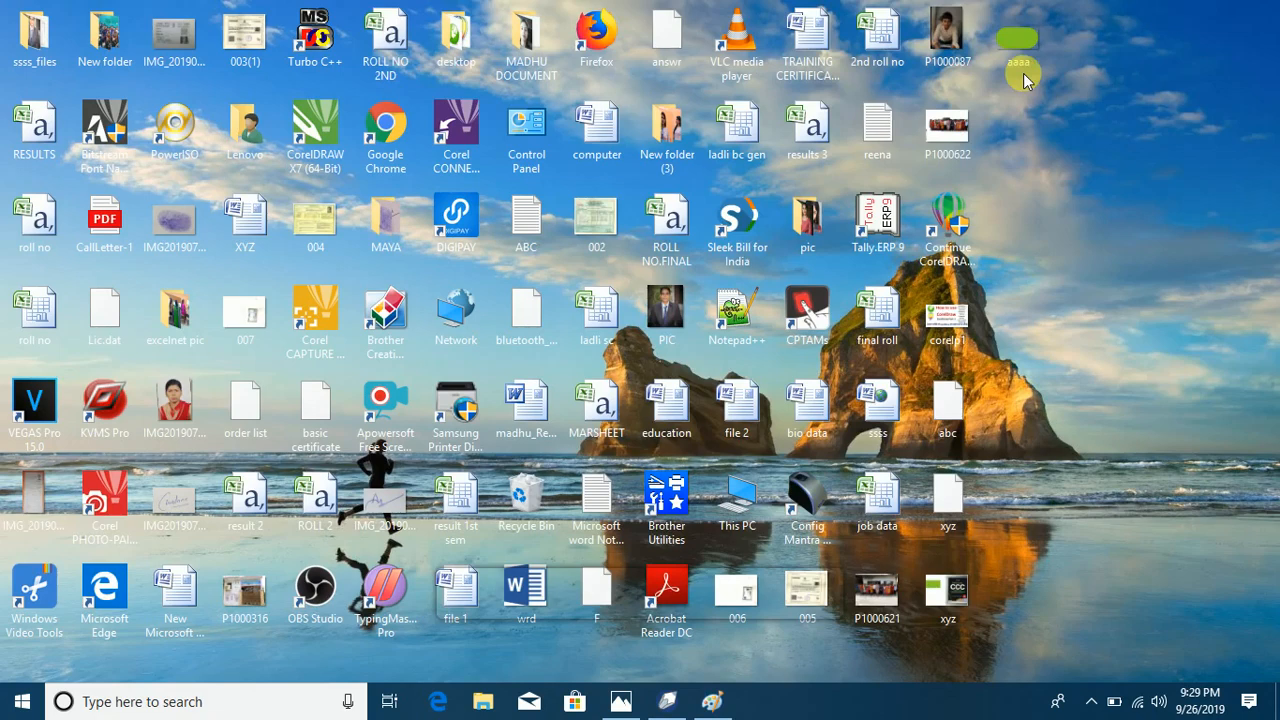
# Step: Open the aaaa picture from the desktop in Paint, saving the red drawing to the Desktop as a PNG named e
pyautogui.click(718, 703)
pyautogui.moveTo(721, 704); pyautogui.dragTo(615, 412)
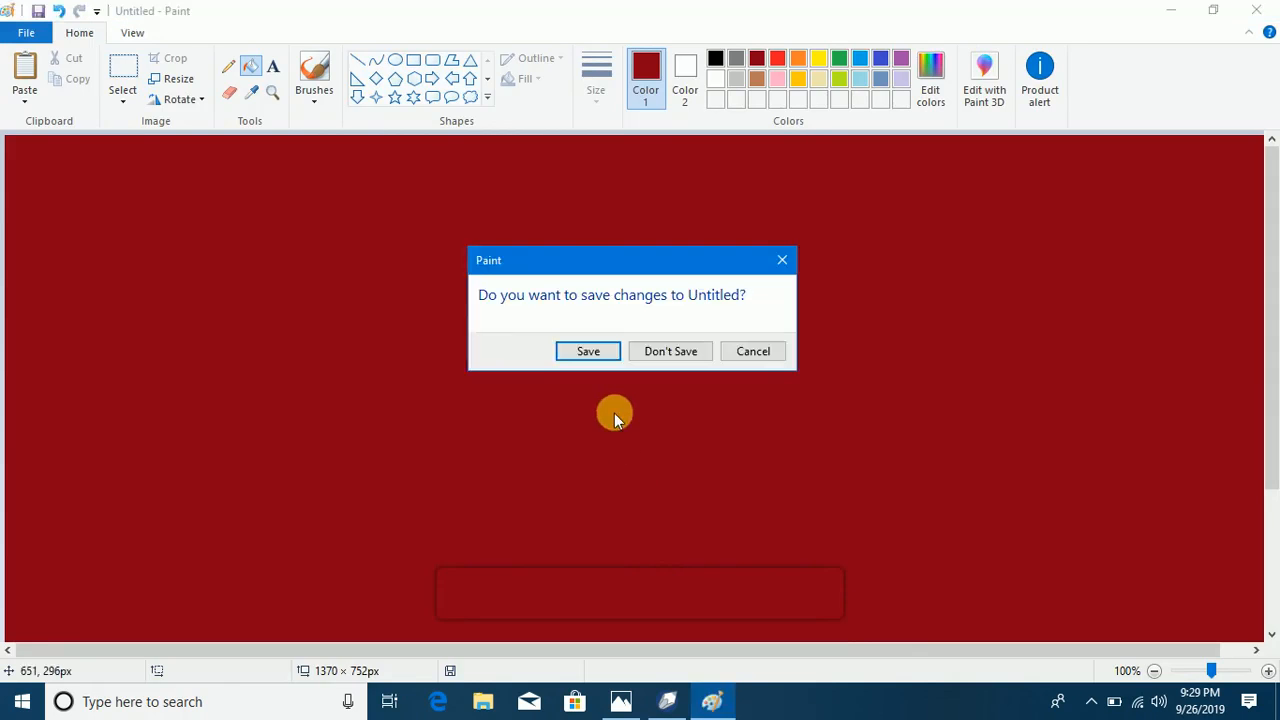
pyautogui.click(600, 350)
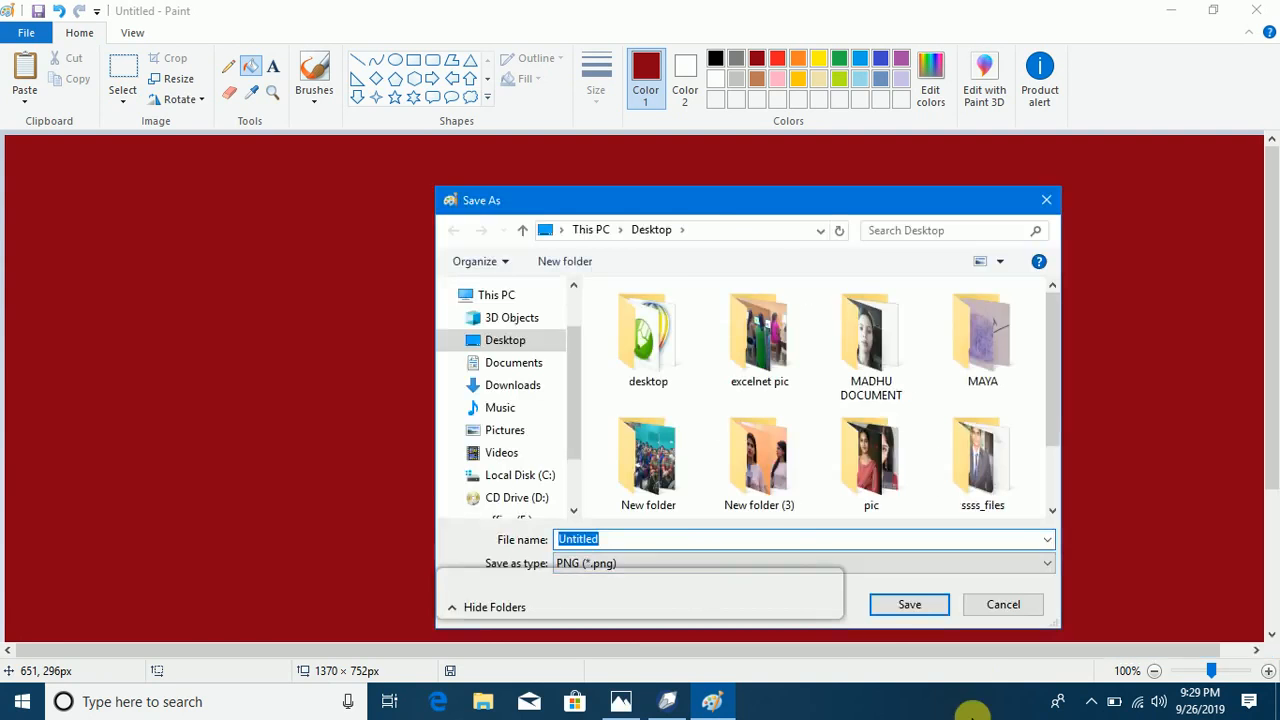
pyautogui.write('e')
pyautogui.click(897, 608)
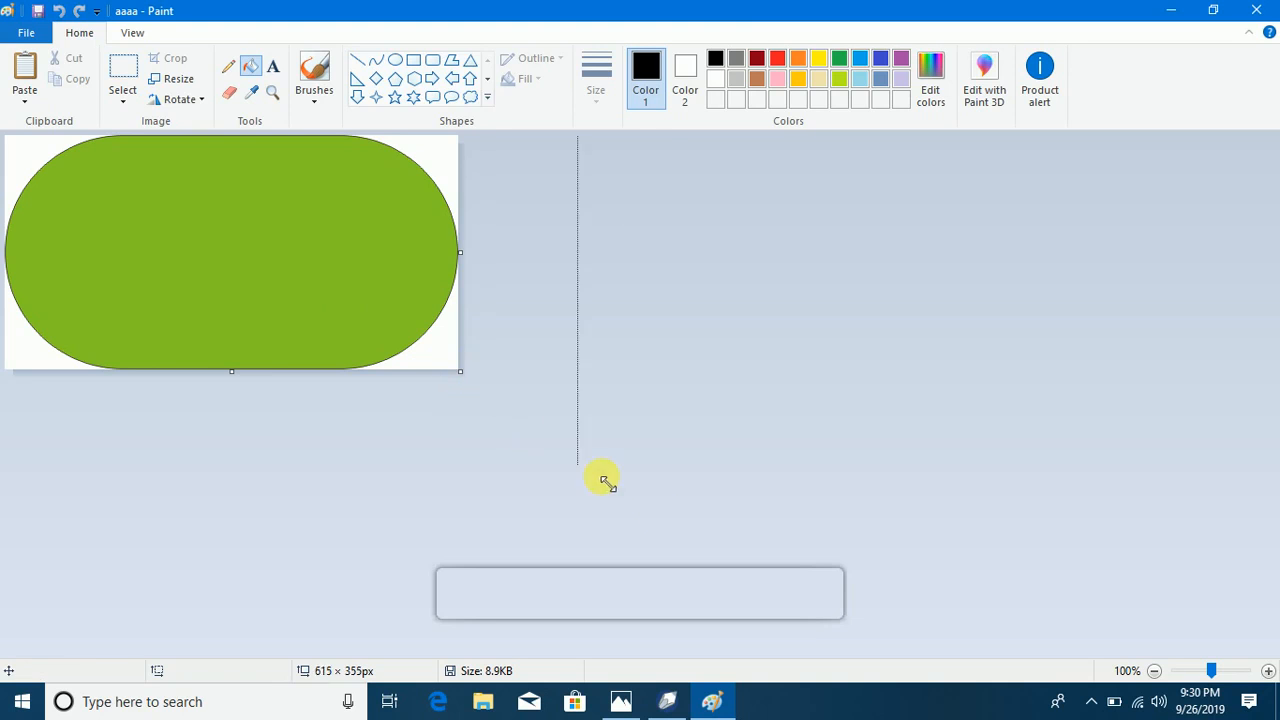
# Step: Extend the aaaa canvas to about 684 × 373 px and fill the background around the green shape with dark red
pyautogui.moveTo(522, 435); pyautogui.dragTo(673, 517)
pyautogui.click(588, 433)
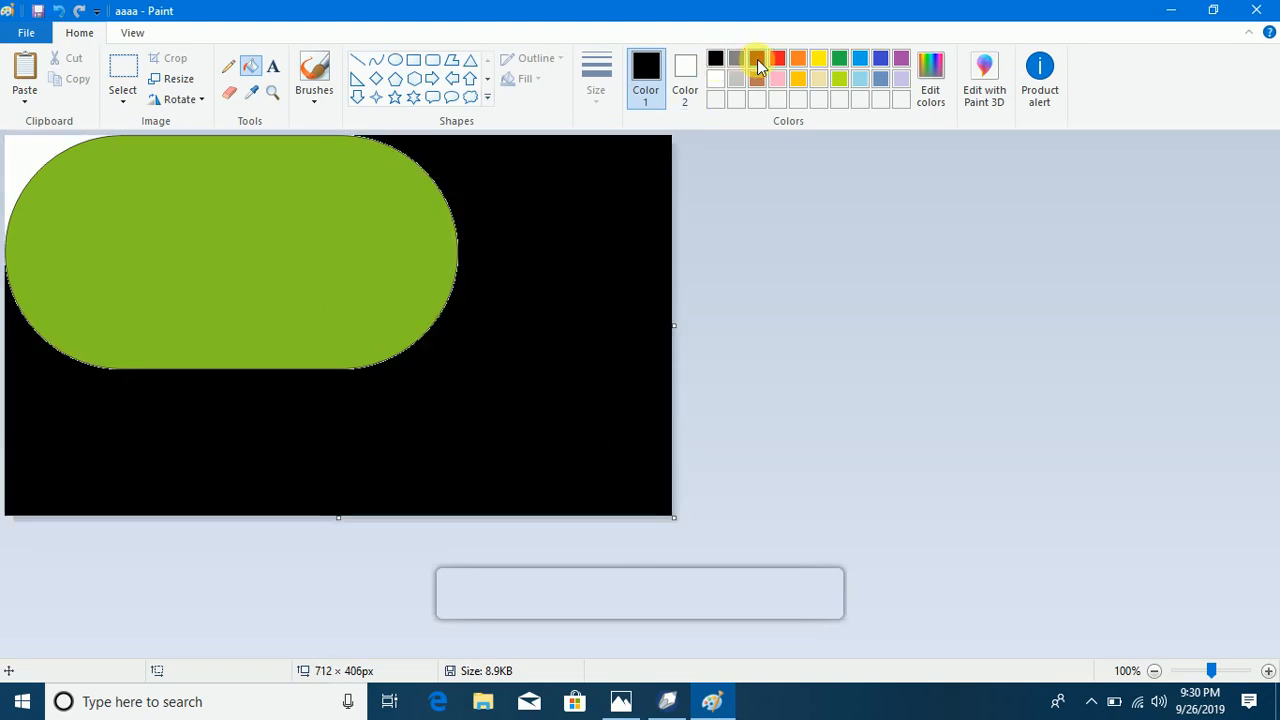
pyautogui.click(607, 268)
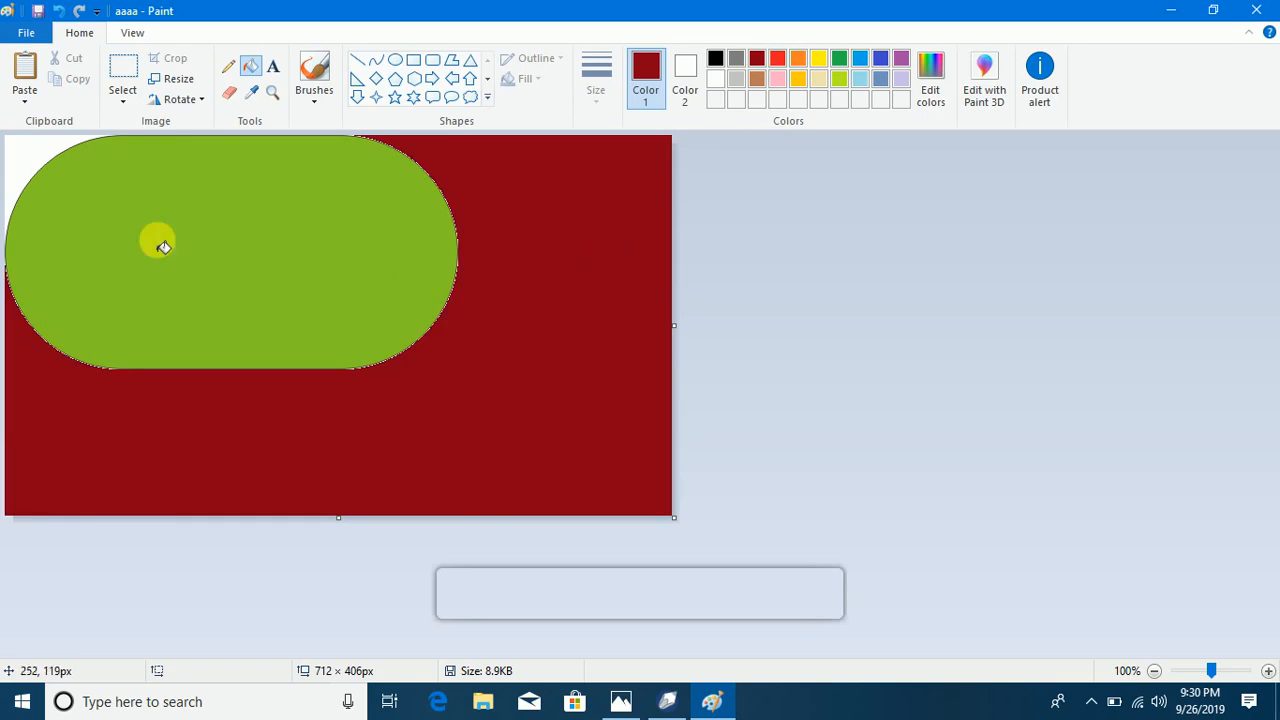
pyautogui.click(40, 143)
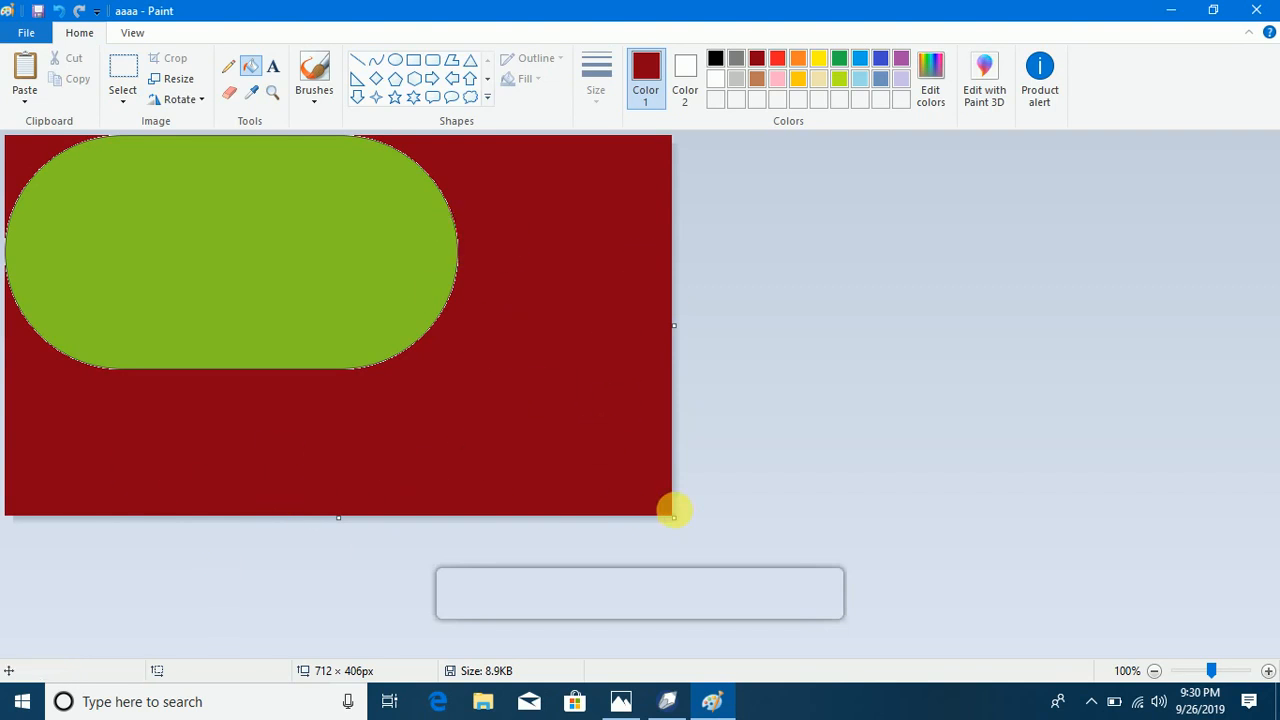
pyautogui.moveTo(676, 527); pyautogui.dragTo(648, 486)
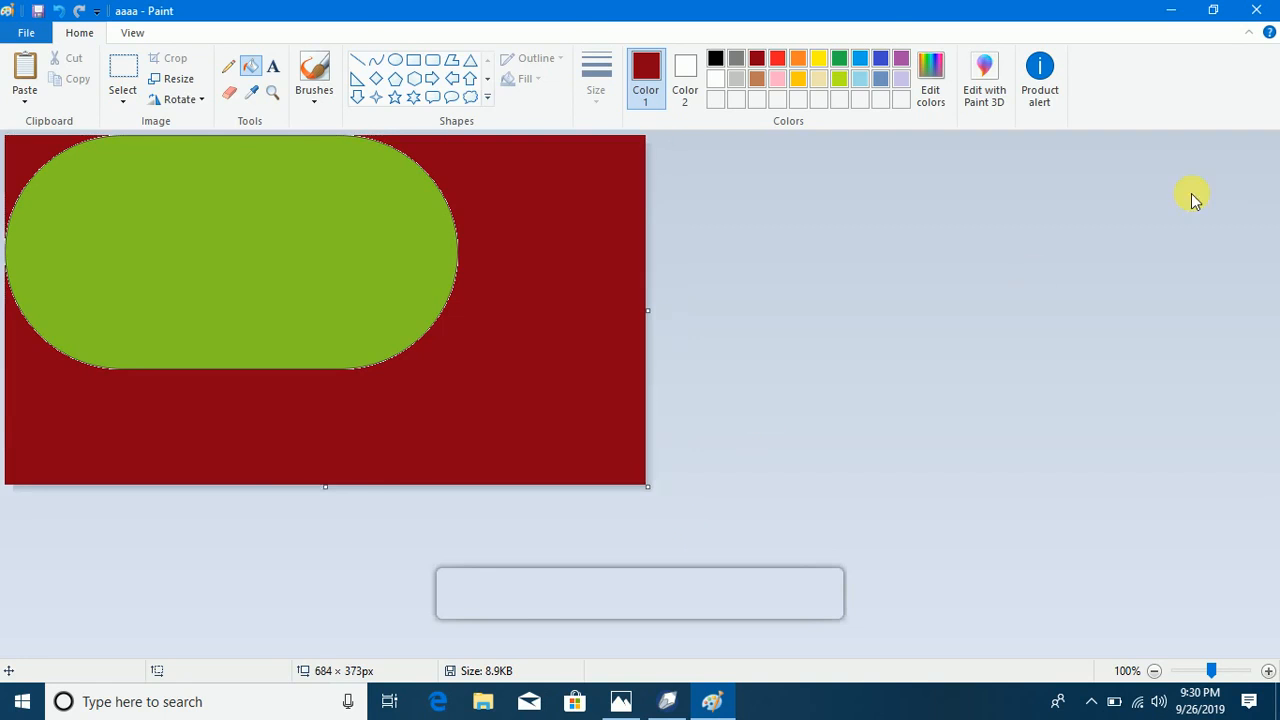
# Step: Open the xyz picture from the Windows desktop in Paint, saving the changes to aaaa.png
pyautogui.click(1171, 10)
pyautogui.moveTo(955, 595)
pyautogui.mouseDown()
pyautogui.moveTo(840, 660)
pyautogui.moveTo(690, 711)
pyautogui.moveTo(735, 710)
pyautogui.moveTo(600, 388)
pyautogui.mouseUp()
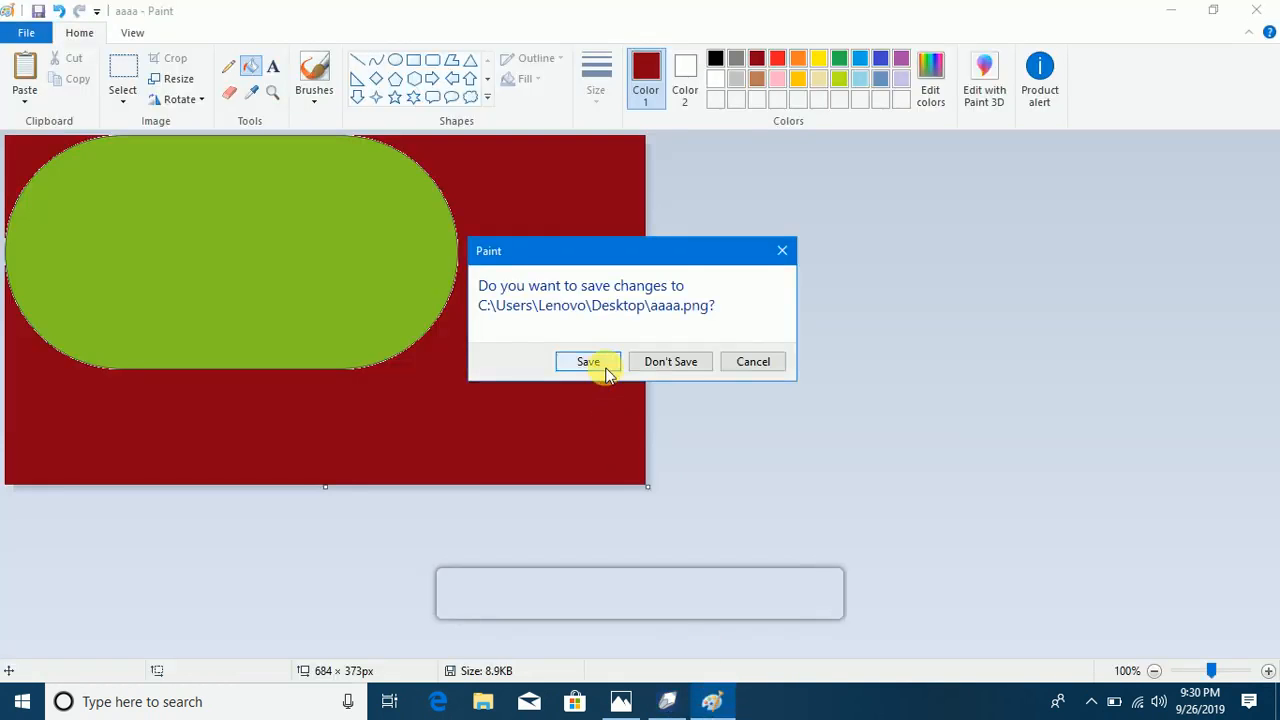
pyautogui.click(603, 366)
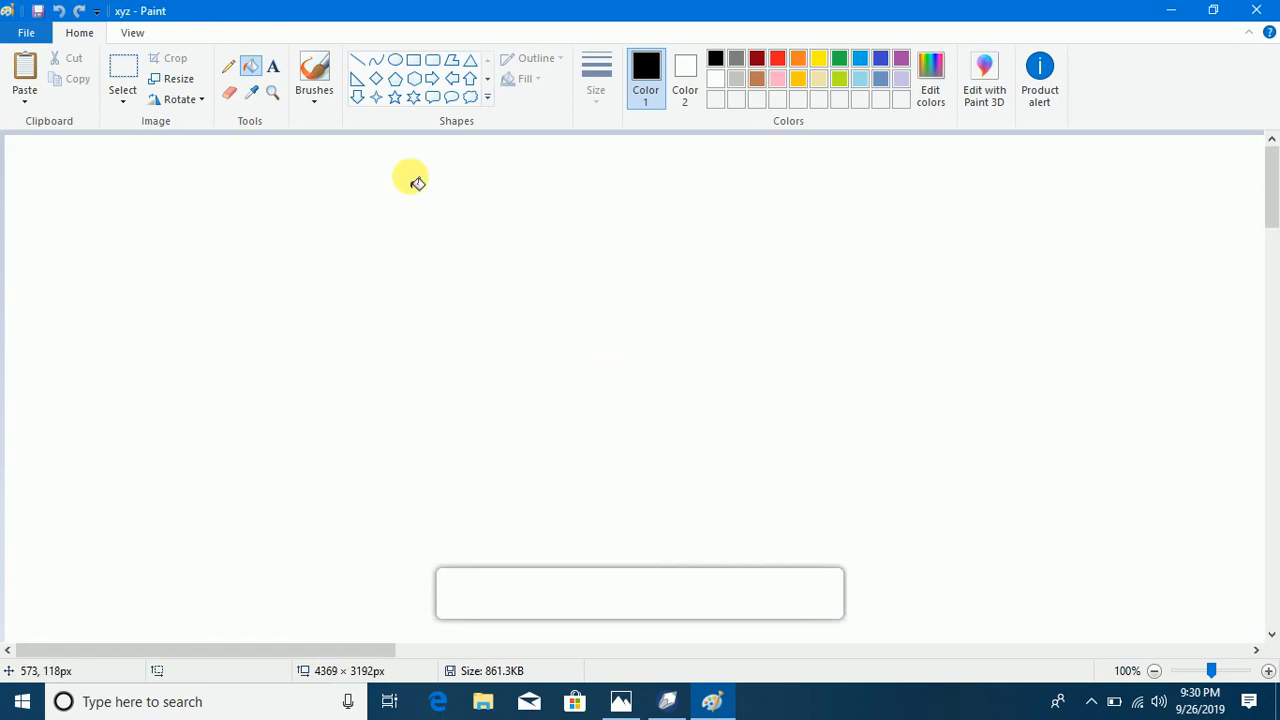
pyautogui.click(275, 100)
pyautogui.rightClick(414, 297)
pyautogui.rightClick(414, 297)
pyautogui.rightClick(414, 297)
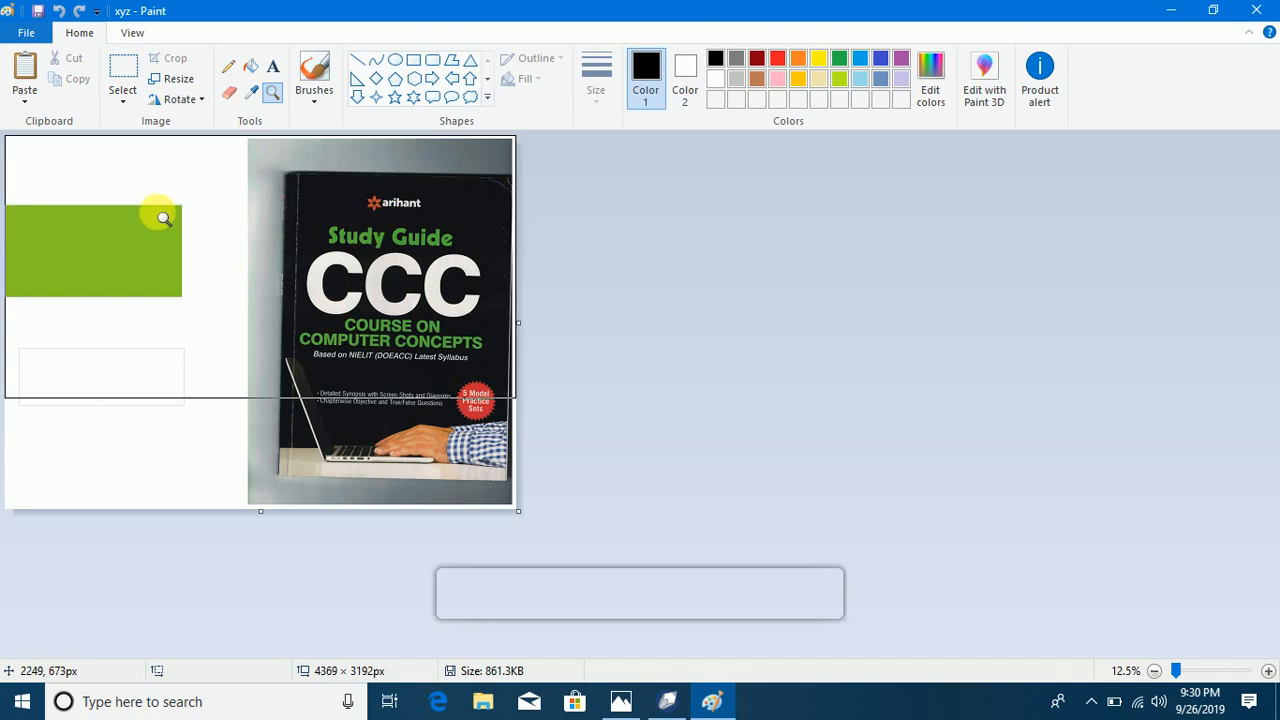
# Step: Crop the xyz canvas to about 2096 × 1352 px around the green rectangle, then close Paint without saving
pyautogui.moveTo(513, 511); pyautogui.dragTo(316, 388)
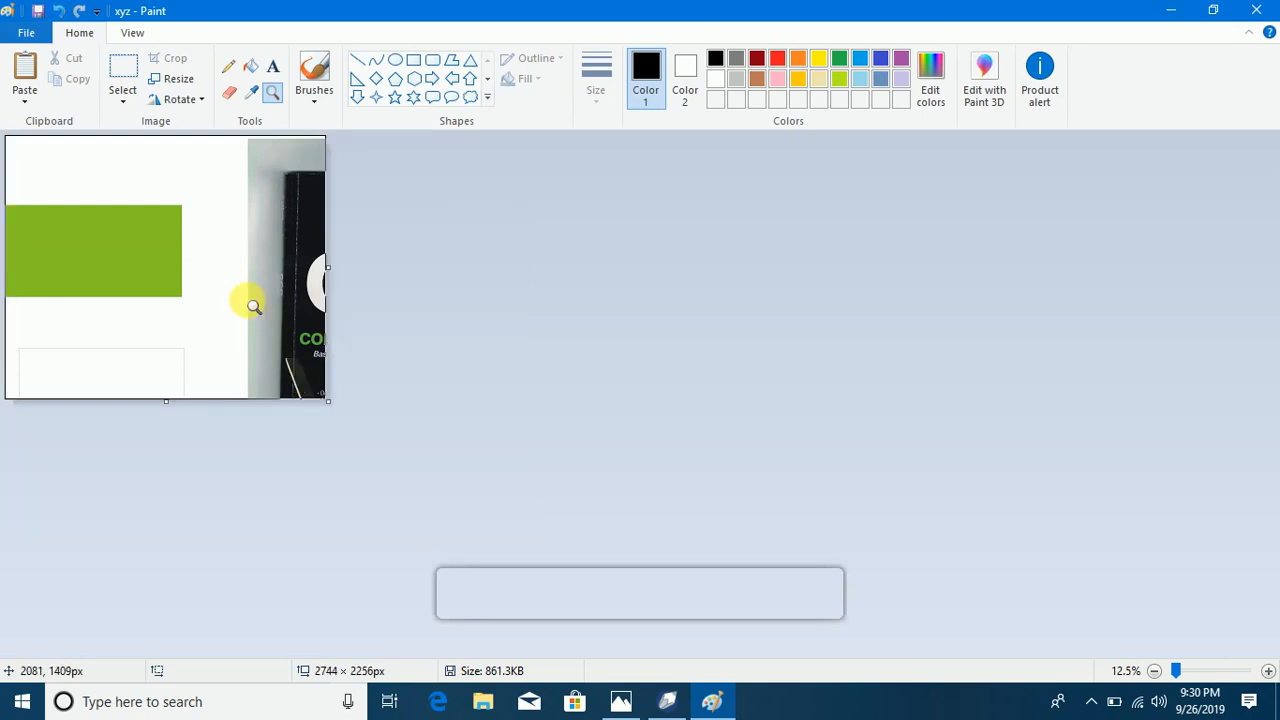
pyautogui.moveTo(336, 406); pyautogui.dragTo(258, 300)
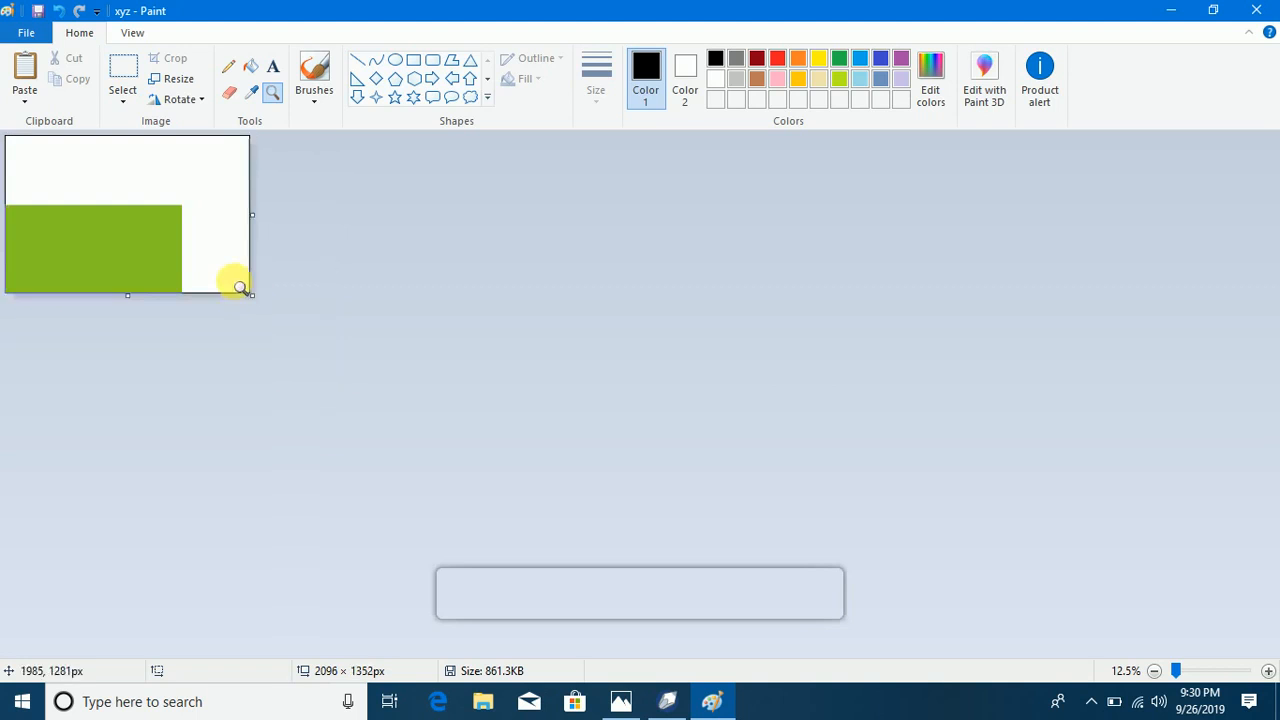
pyautogui.click(1258, 10)
pyautogui.click(652, 364)
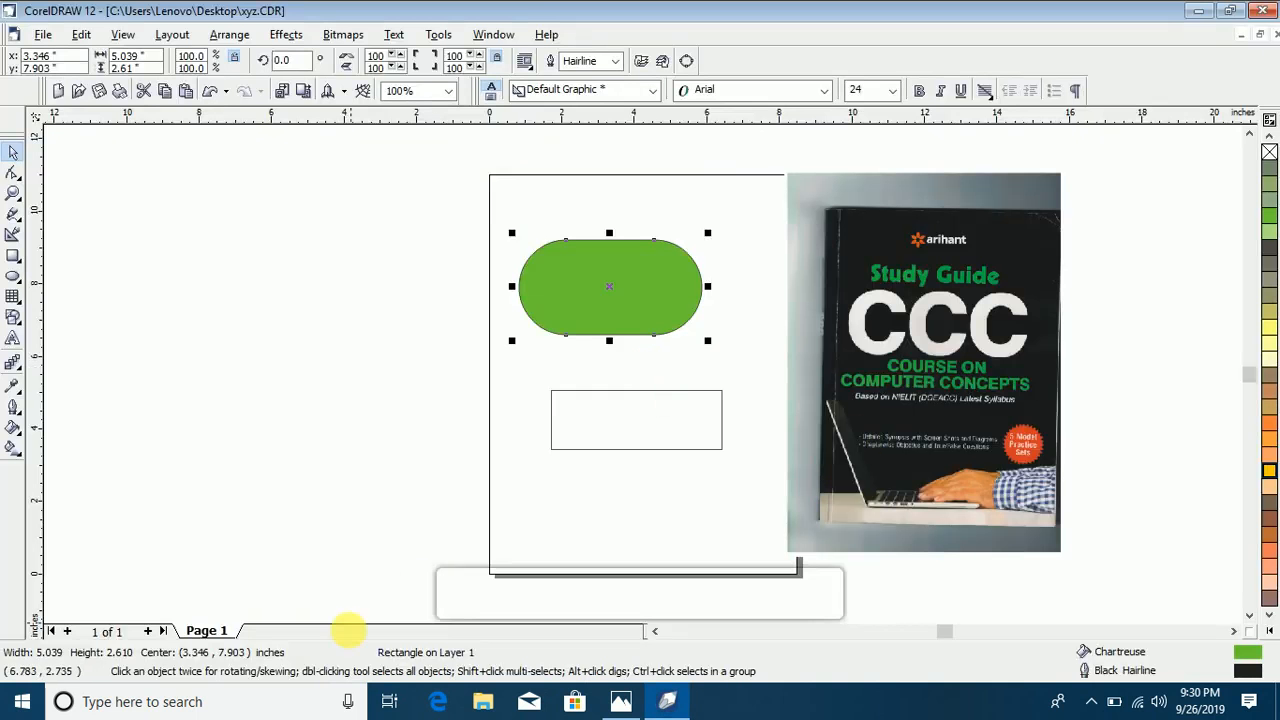
# Step: Send the xyz drawing to the desktop as a shortcut, saving it first, and check the shortcut on the Windows desktop
pyautogui.click(43, 34)
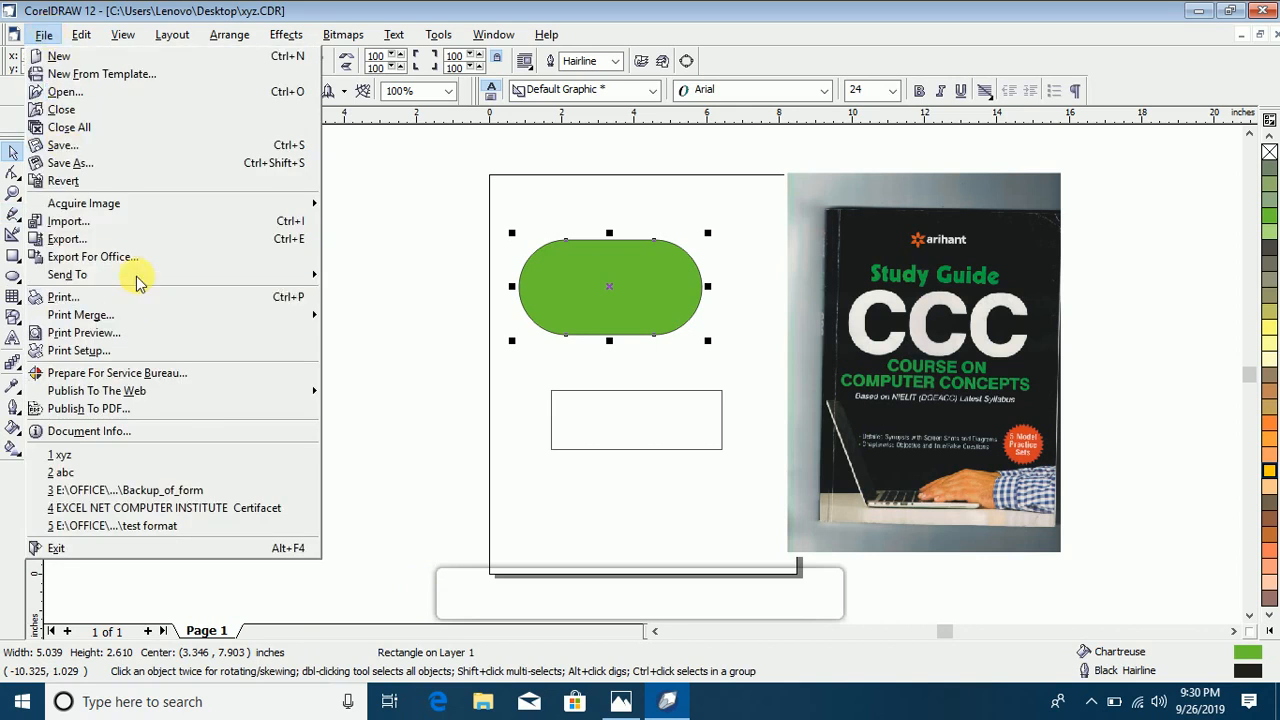
pyautogui.moveTo(145, 282)
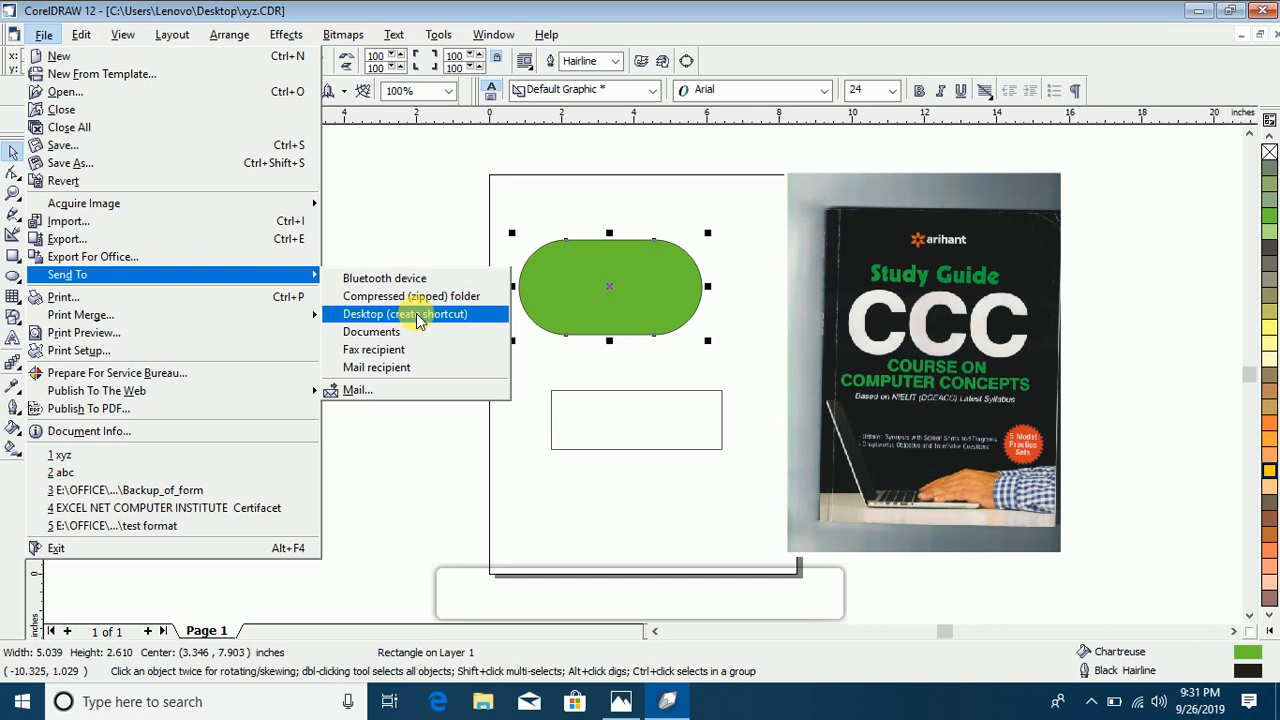
pyautogui.click(419, 316)
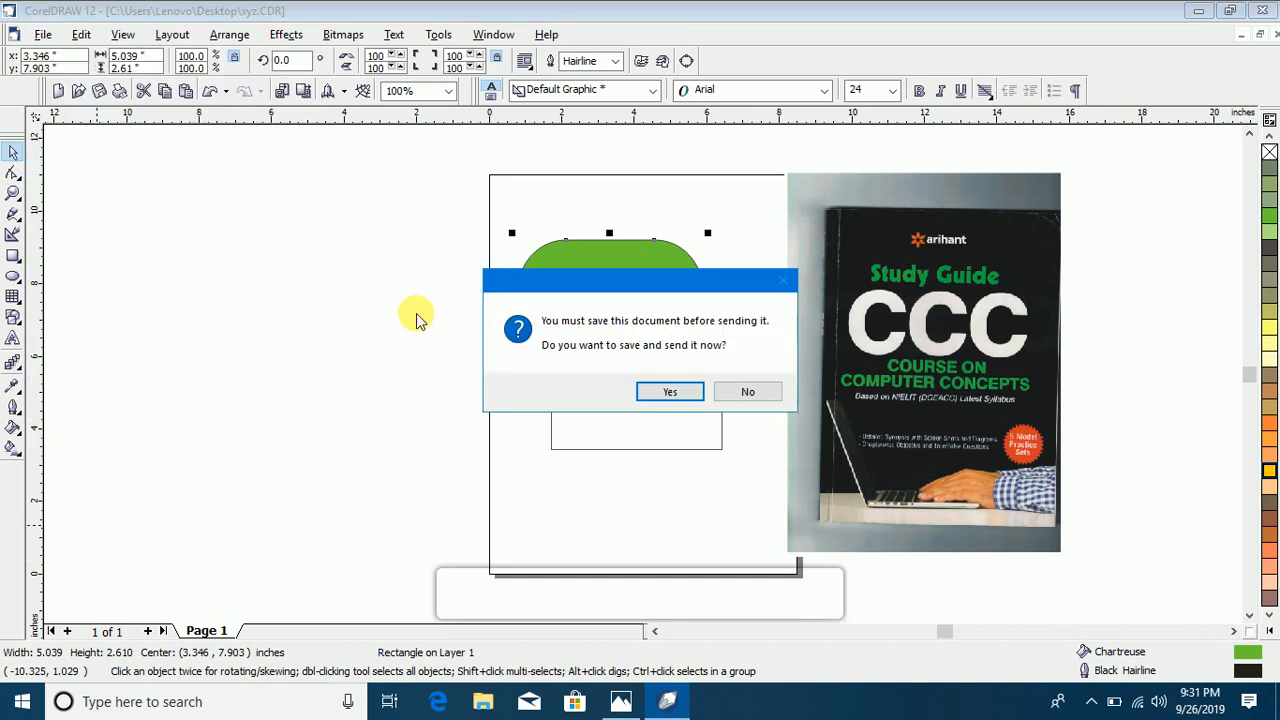
pyautogui.click(668, 391)
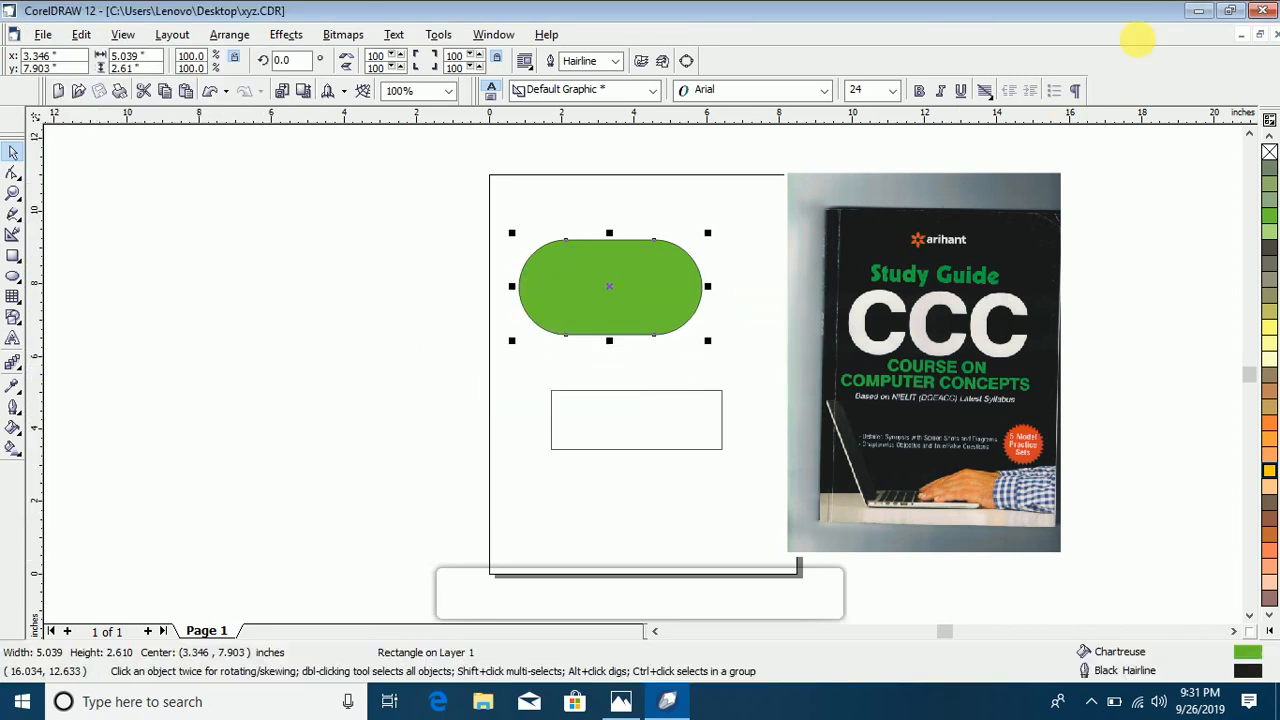
pyautogui.click(1198, 11)
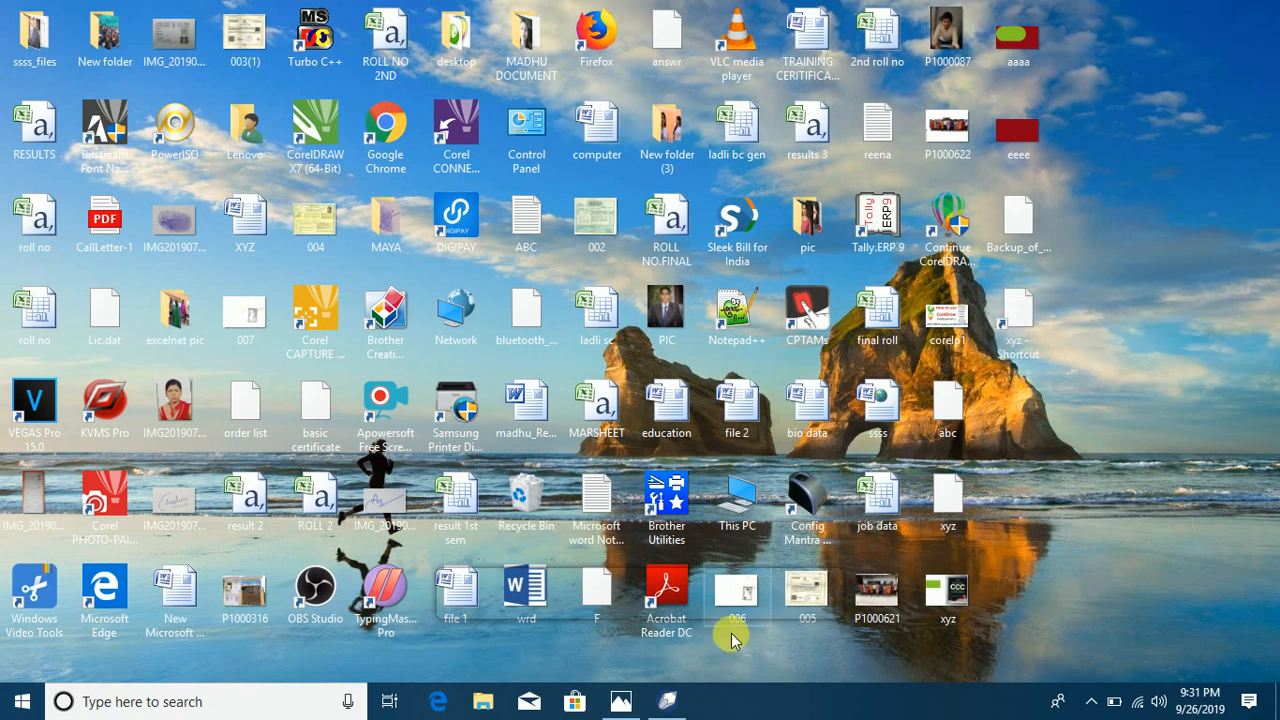
pyautogui.click(668, 701)
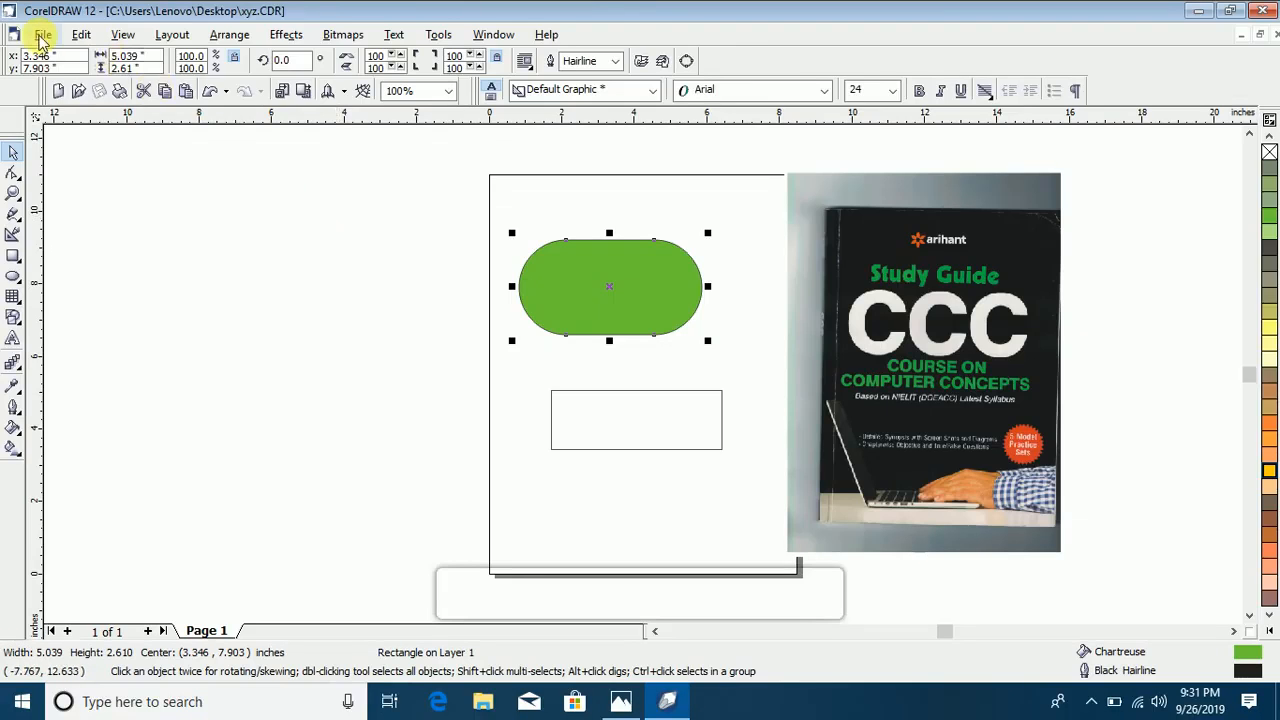
# Step: Send a copy of the xyz drawing to the Documents folder
pyautogui.click(44, 35)
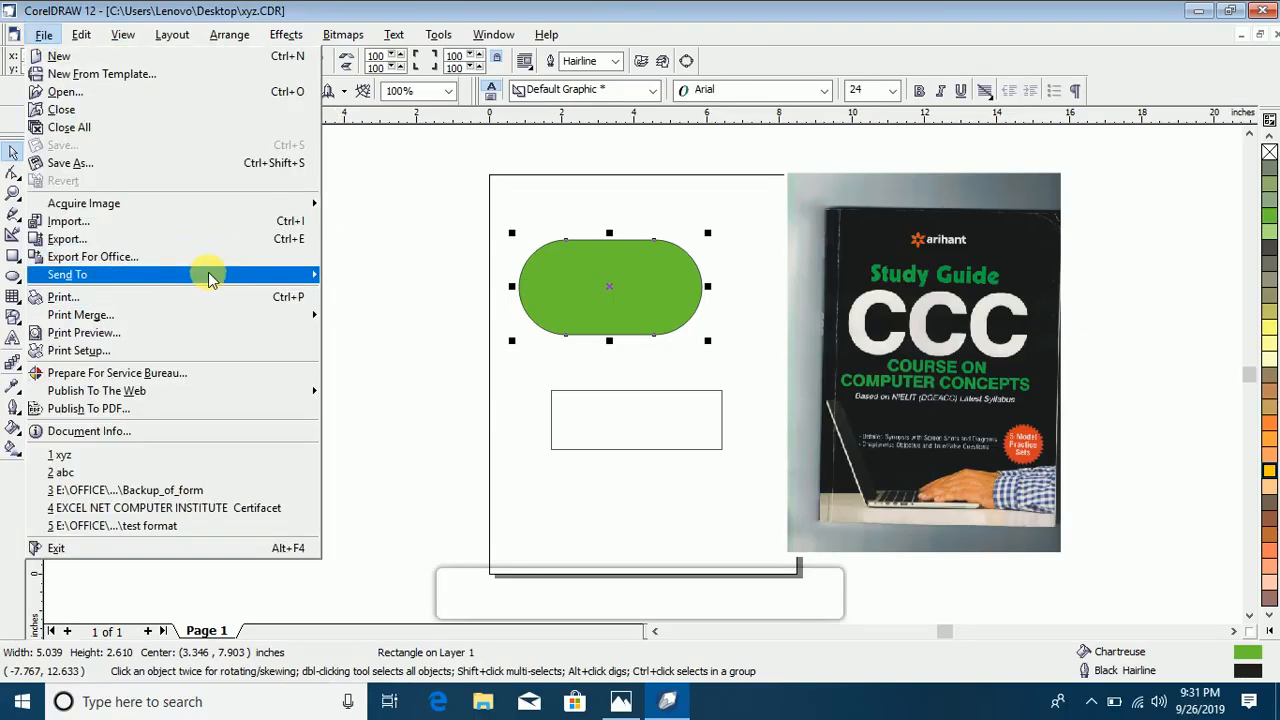
pyautogui.moveTo(210, 274)
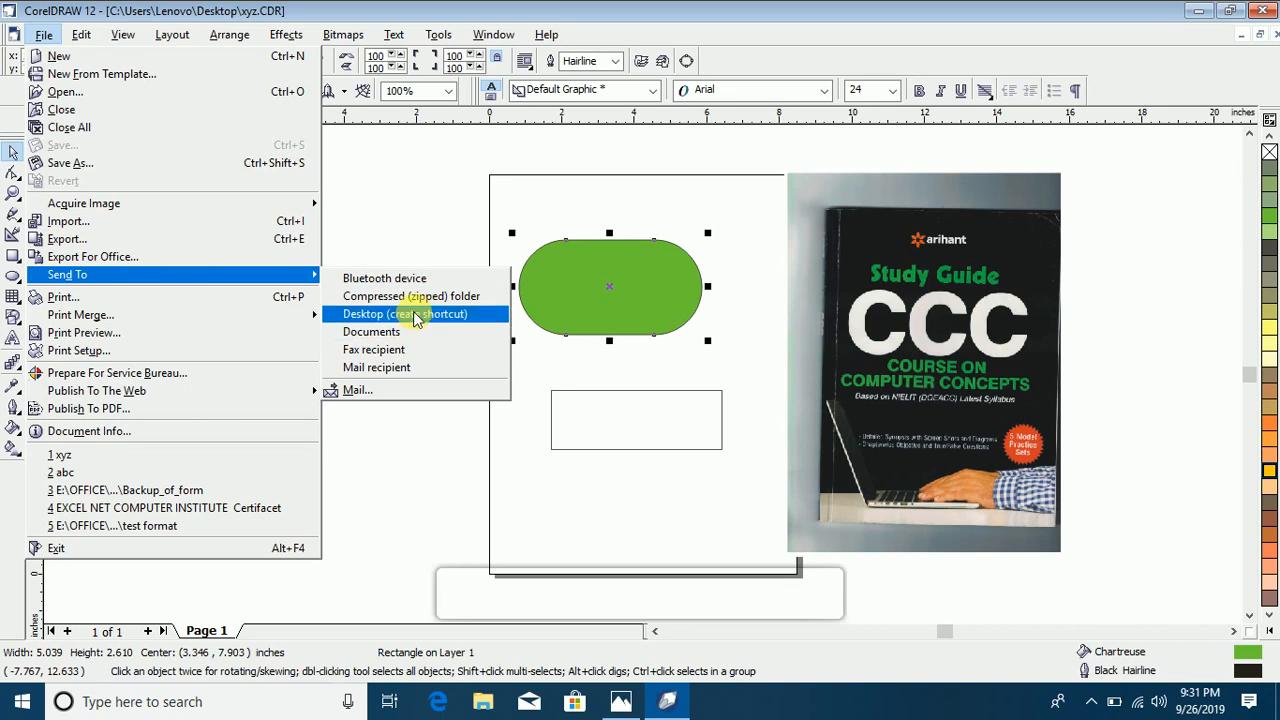
pyautogui.click(430, 305)
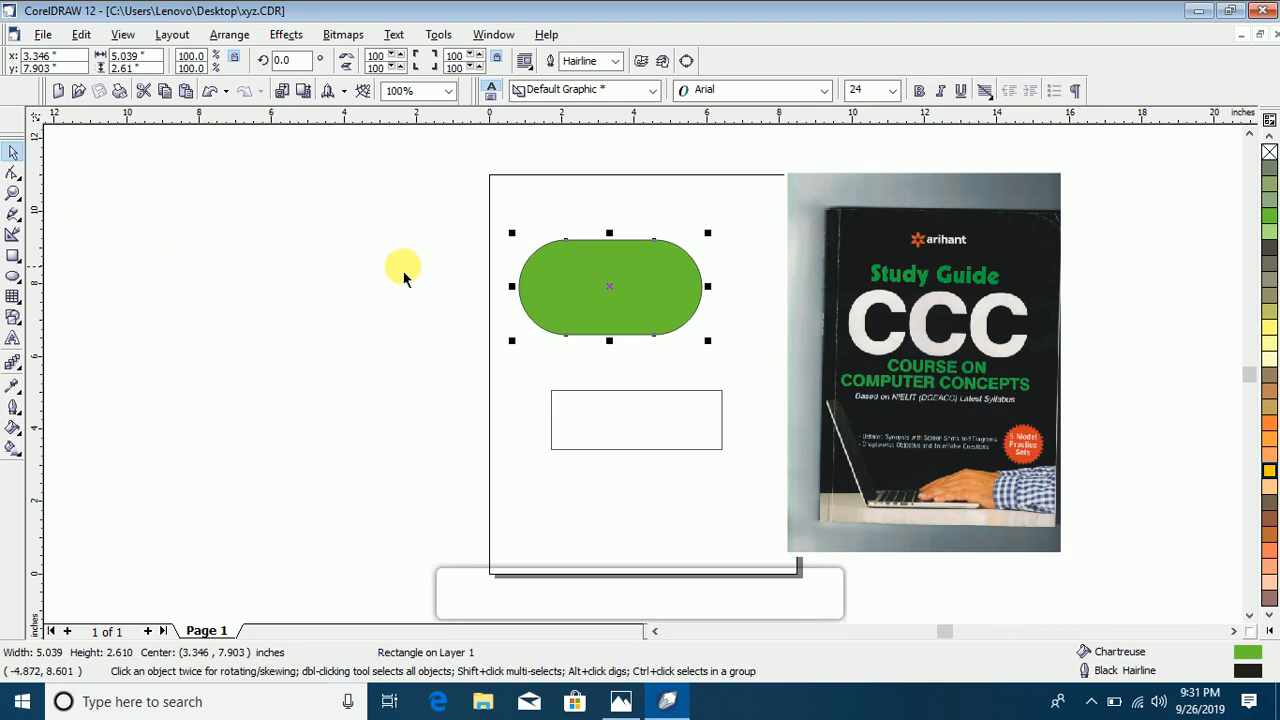
pyautogui.click(50, 60)
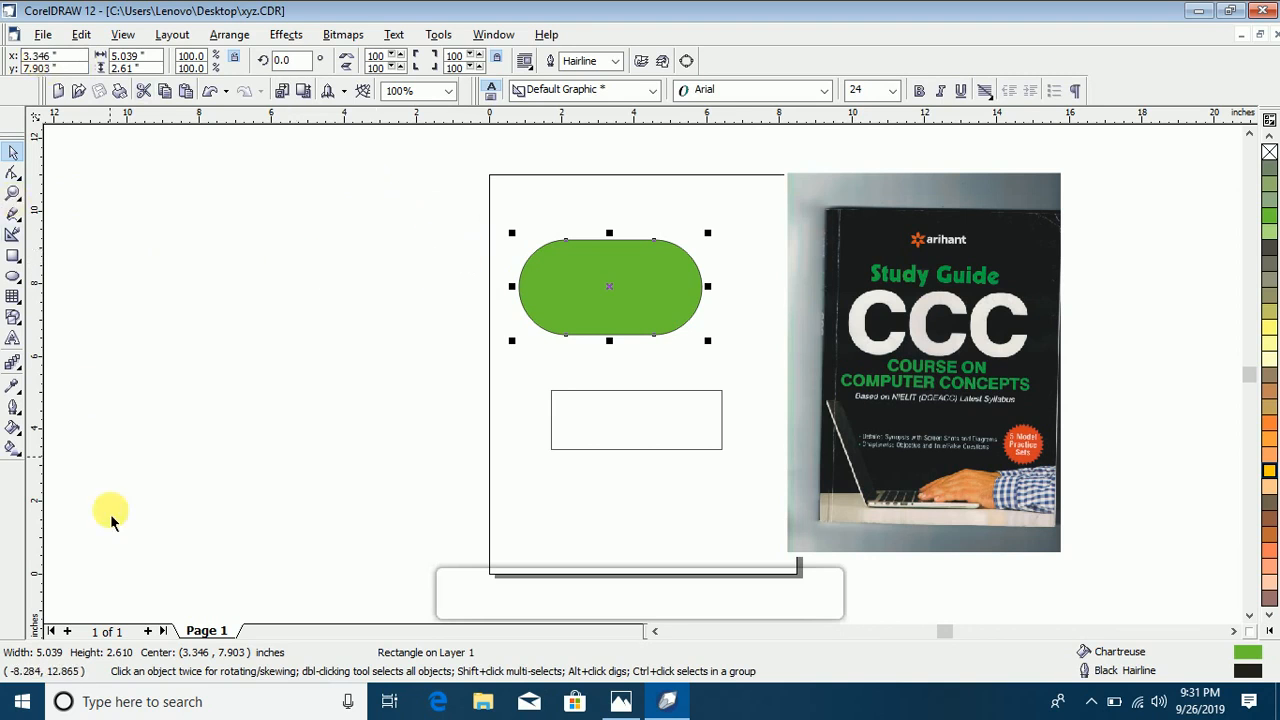
pyautogui.click(43, 36)
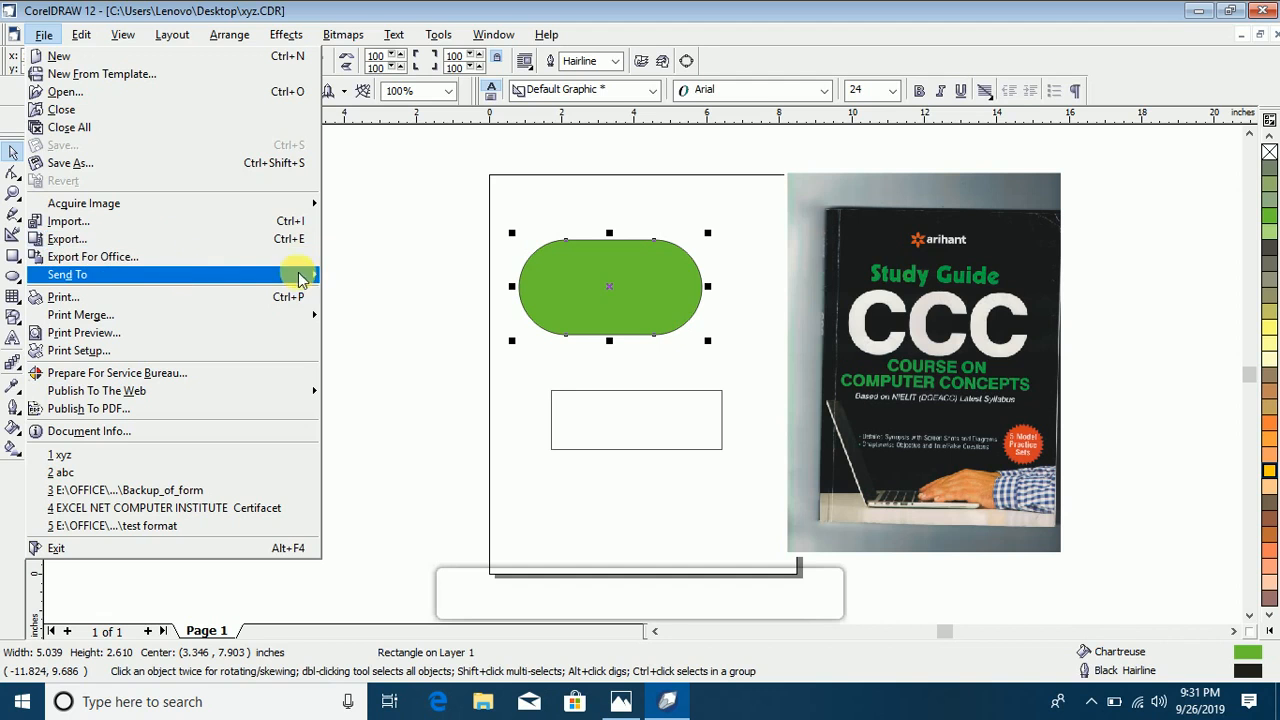
pyautogui.moveTo(243, 276)
pyautogui.click(421, 335)
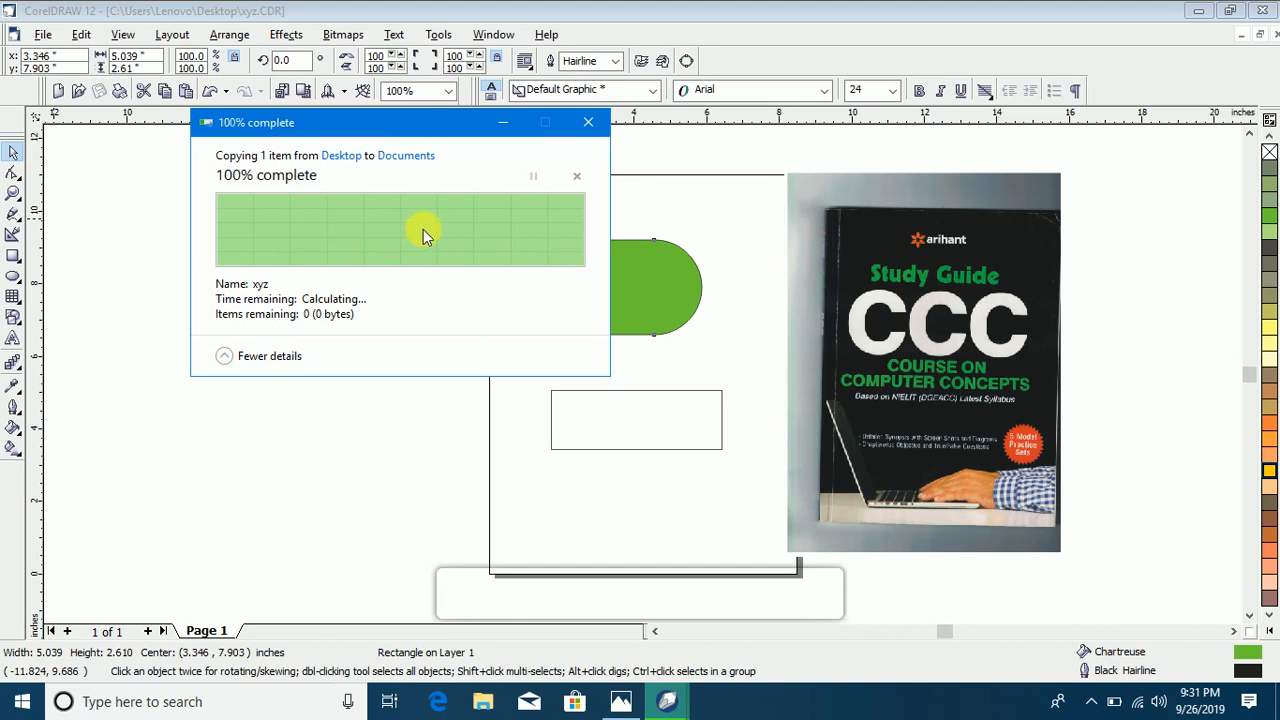
# Step: Look for the xyz CorelDRAW file in the Documents folder in File Explorer, then close the window
pyautogui.click(488, 703)
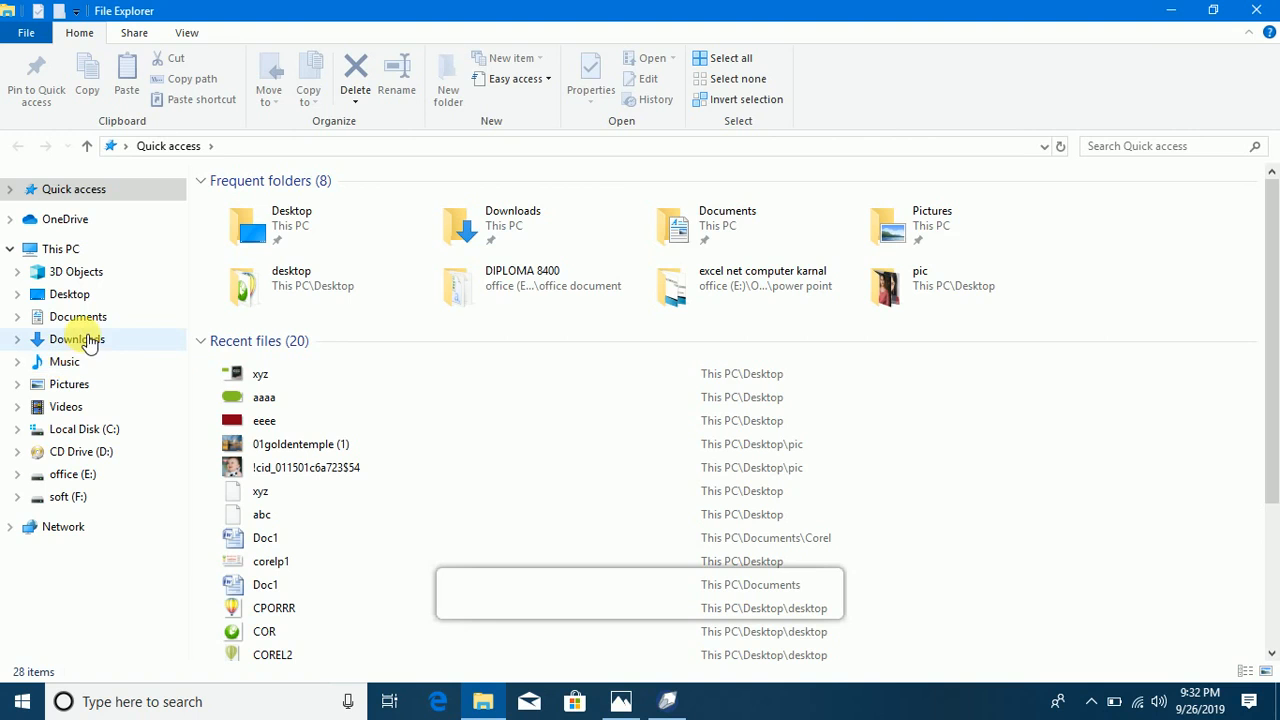
pyautogui.click(96, 321)
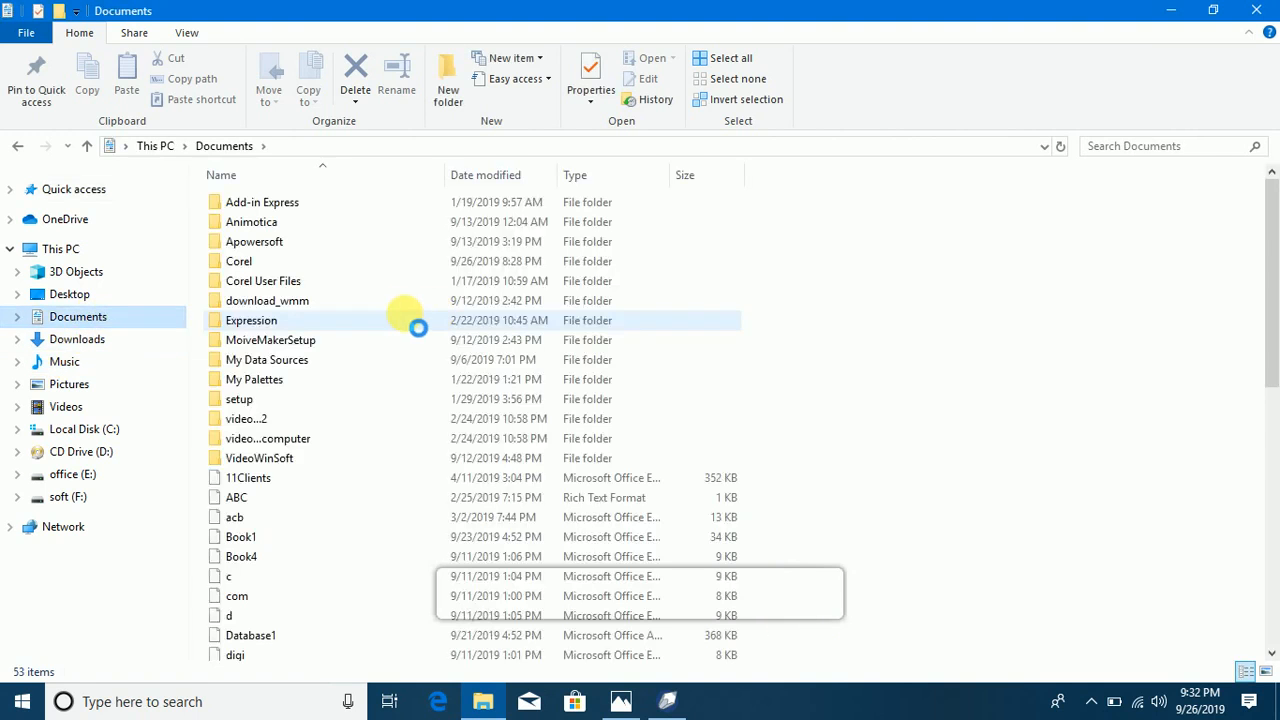
pyautogui.scroll(-10, 388, 416)
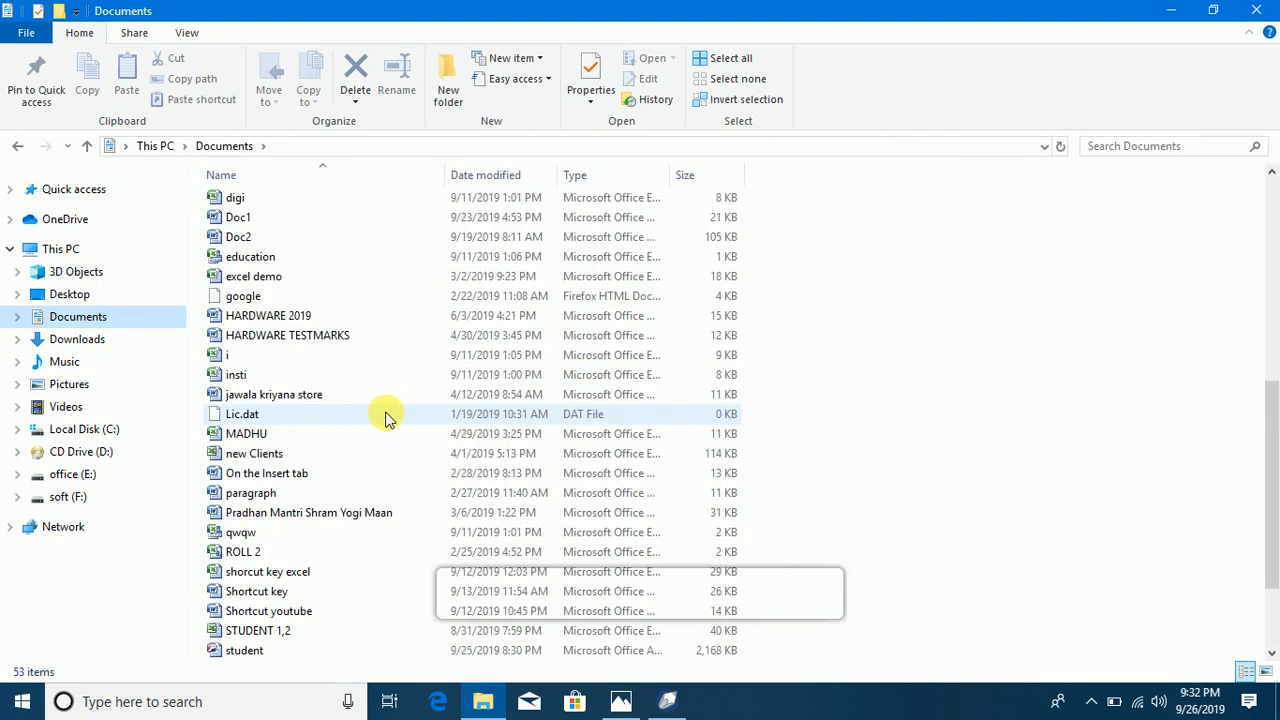
pyautogui.click(250, 636)
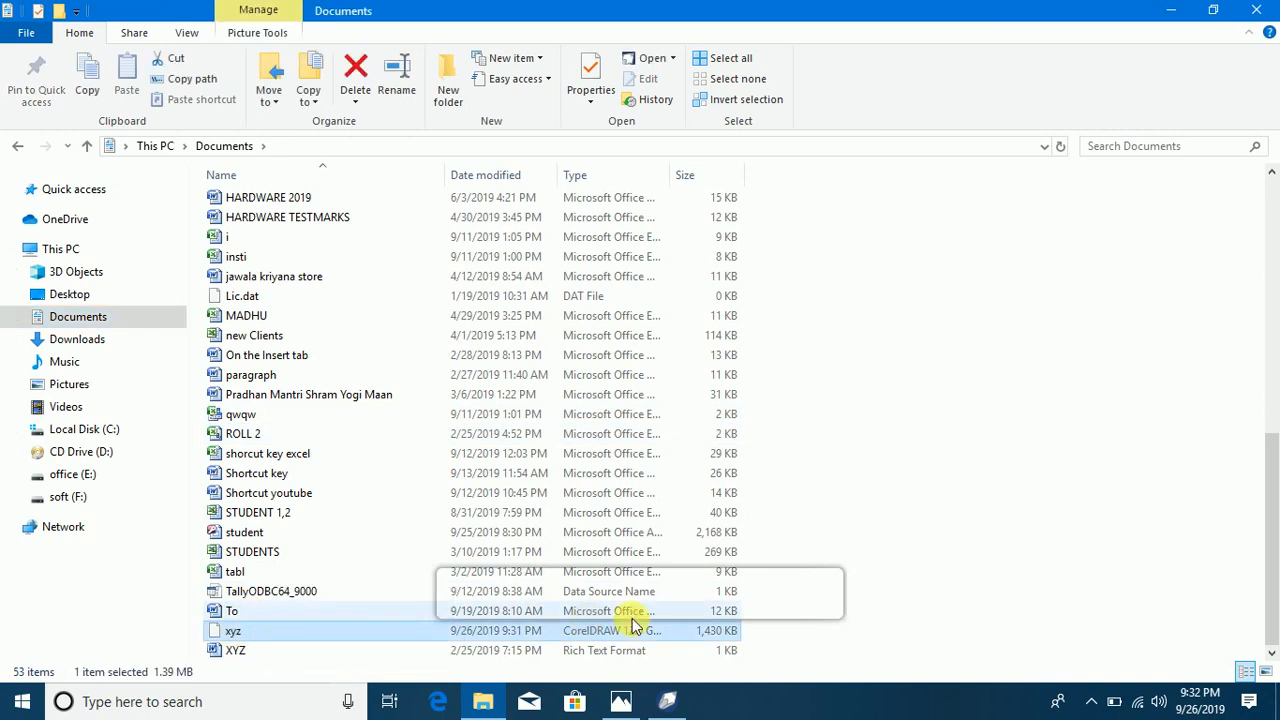
pyautogui.click(1255, 9)
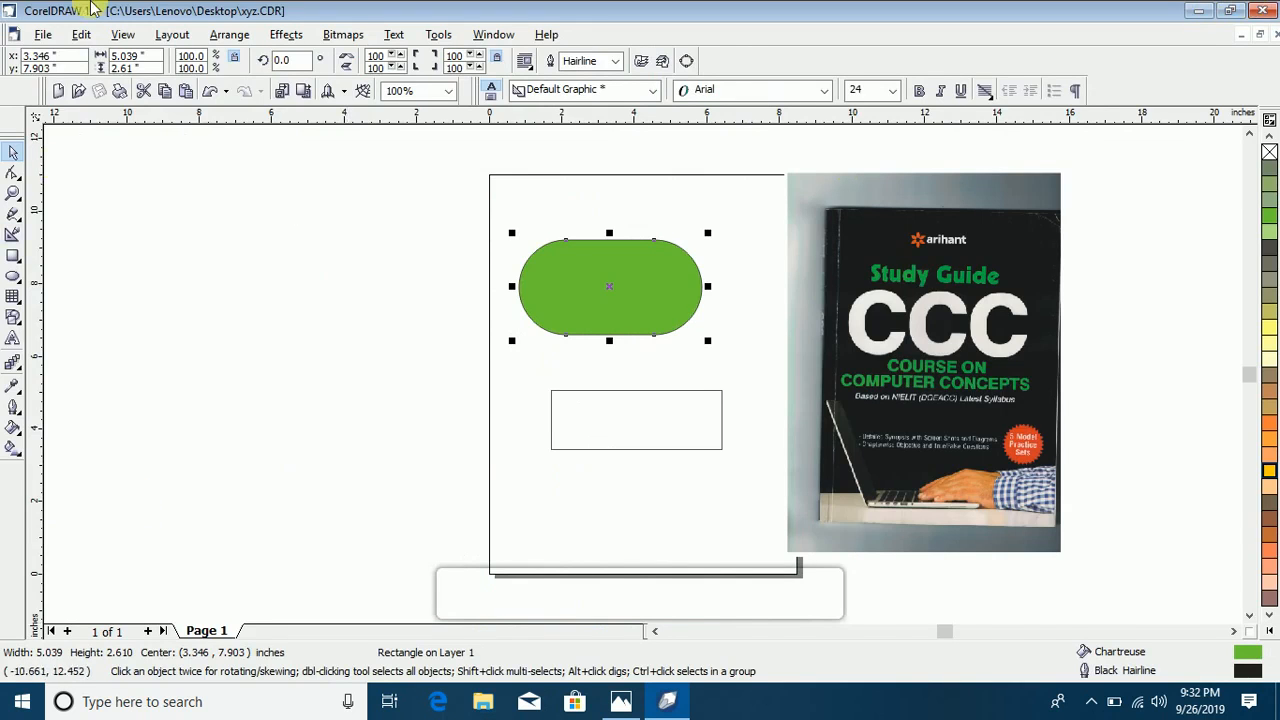
# Step: Delete the CCC book picture and move the green rounded rectangle so its center is at about x 3.99, y 8.73 inches
pyautogui.click(45, 35)
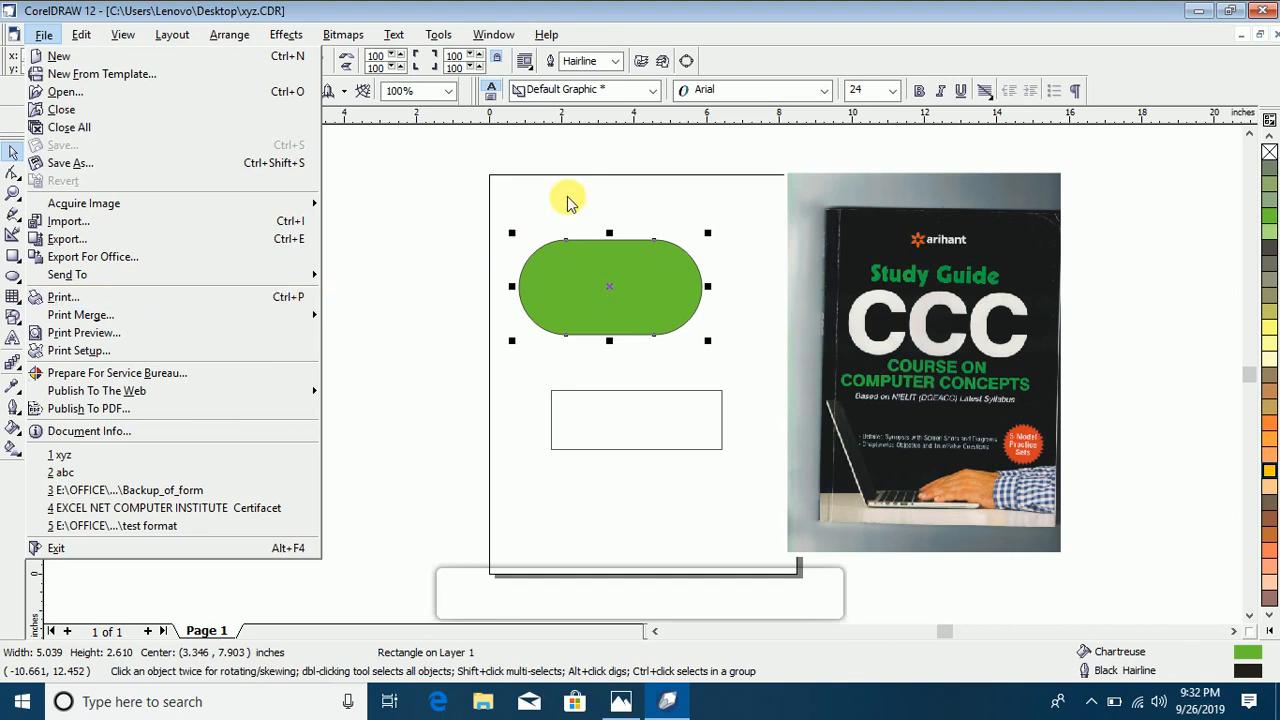
pyautogui.click(646, 152)
pyautogui.moveTo(621, 290); pyautogui.dragTo(657, 247)
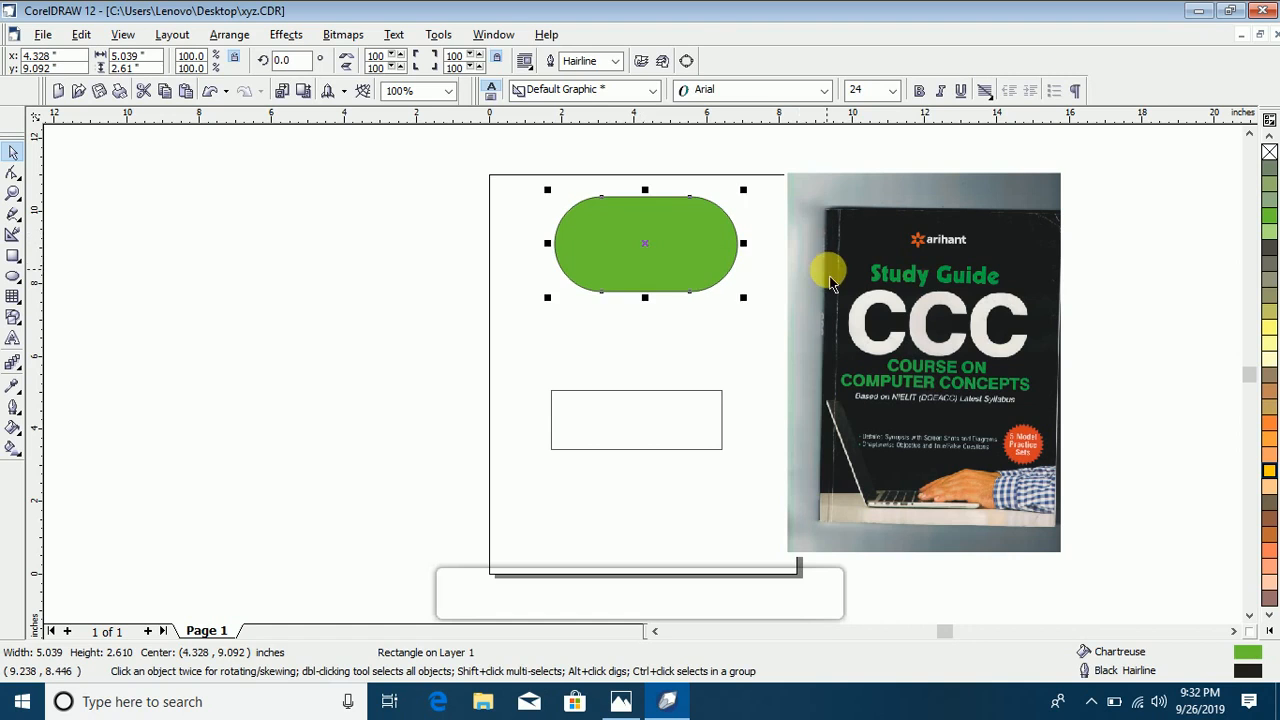
pyautogui.click(841, 283)
pyautogui.press('Delete')
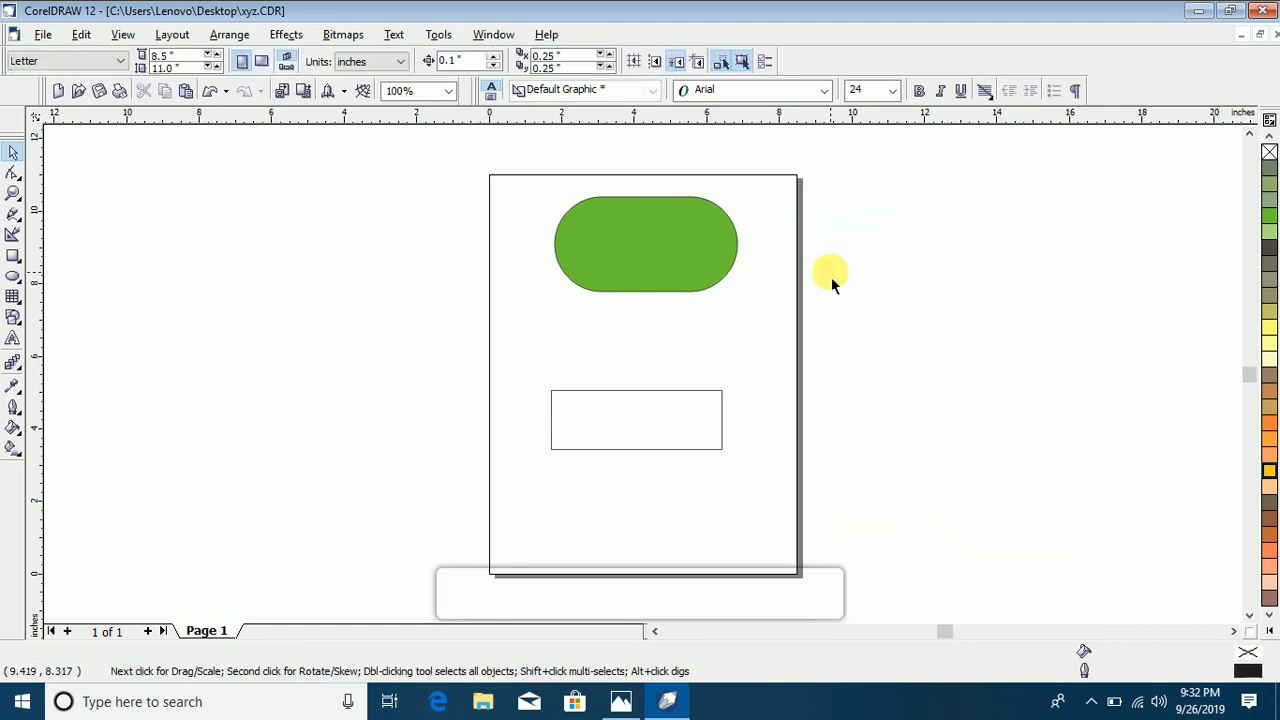
pyautogui.click(606, 263)
pyautogui.moveTo(608, 251); pyautogui.dragTo(657, 283)
pyautogui.click(668, 398)
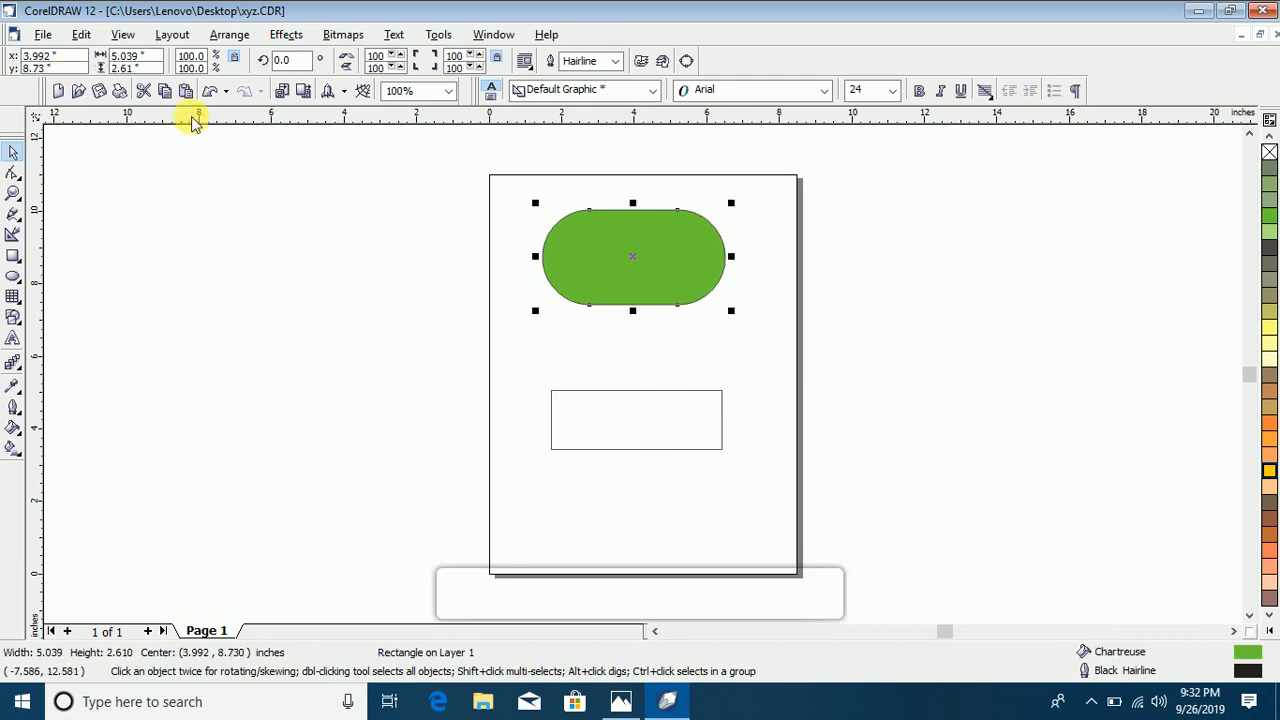
# Step: Review the available printers in the Print settings, keep Brother DCP-1610NW series (Copy 1), and cancel without printing
pyautogui.click(43, 34)
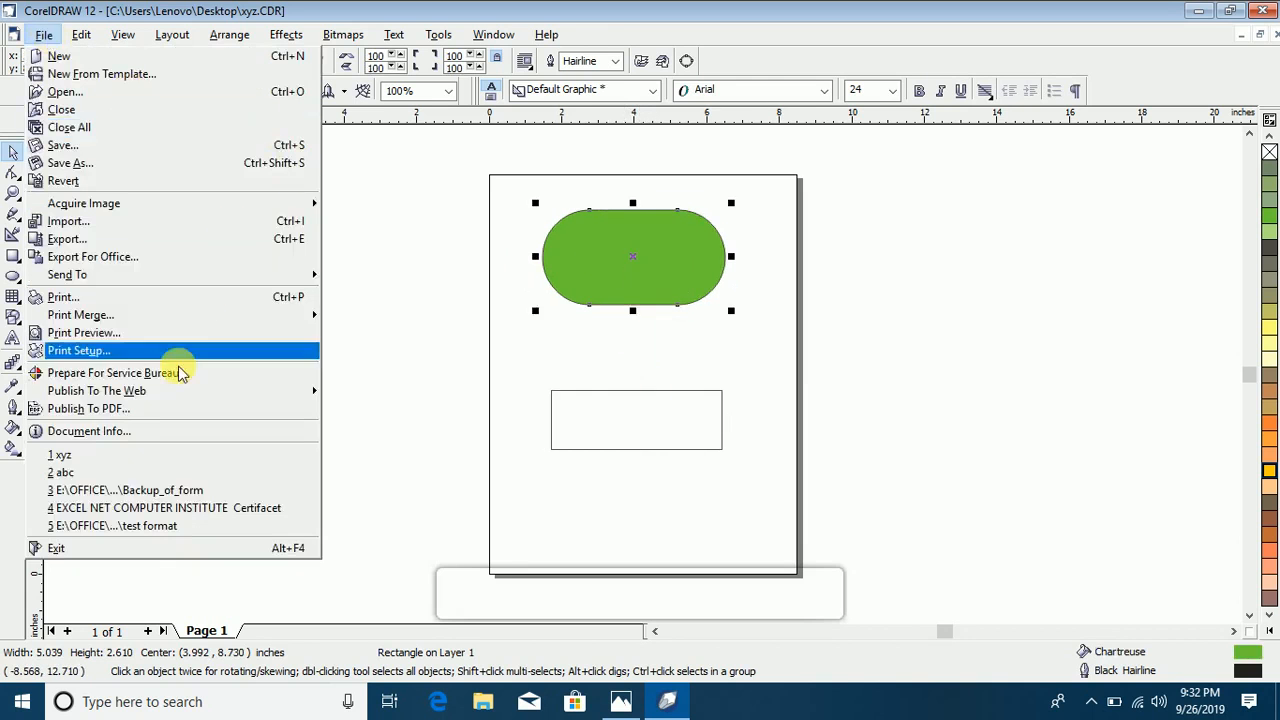
pyautogui.click(400, 221)
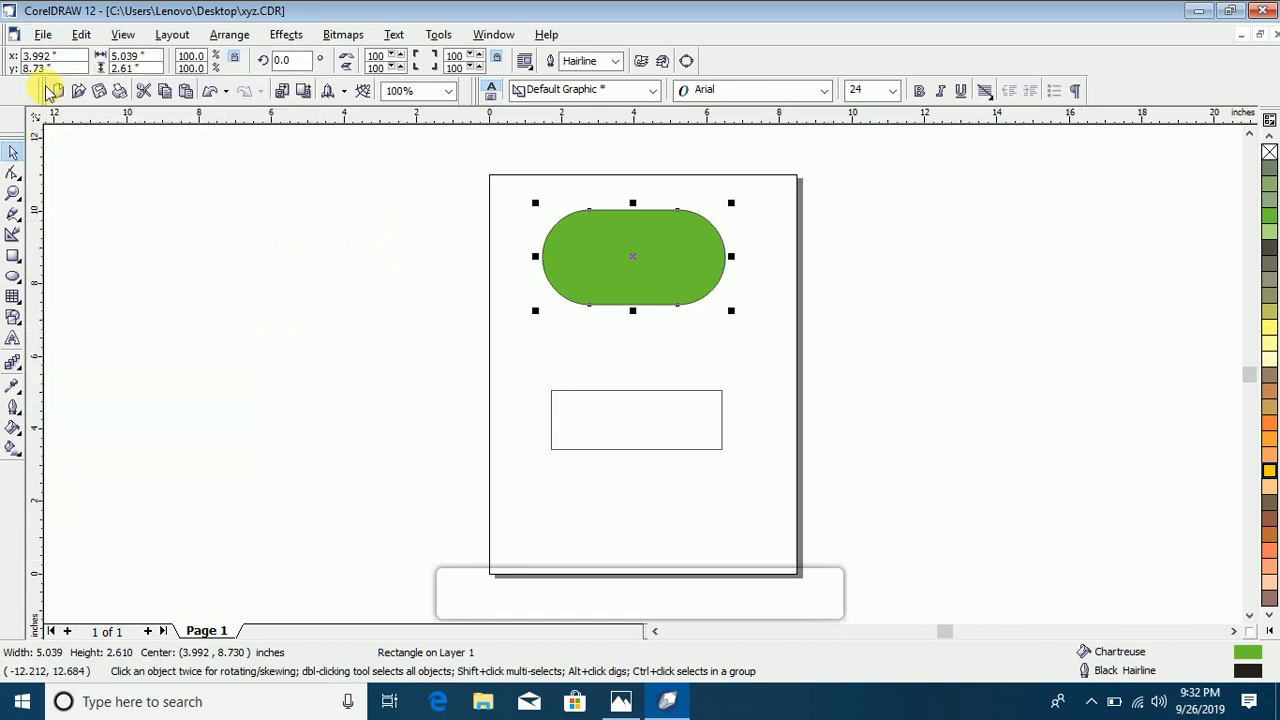
pyautogui.click(42, 34)
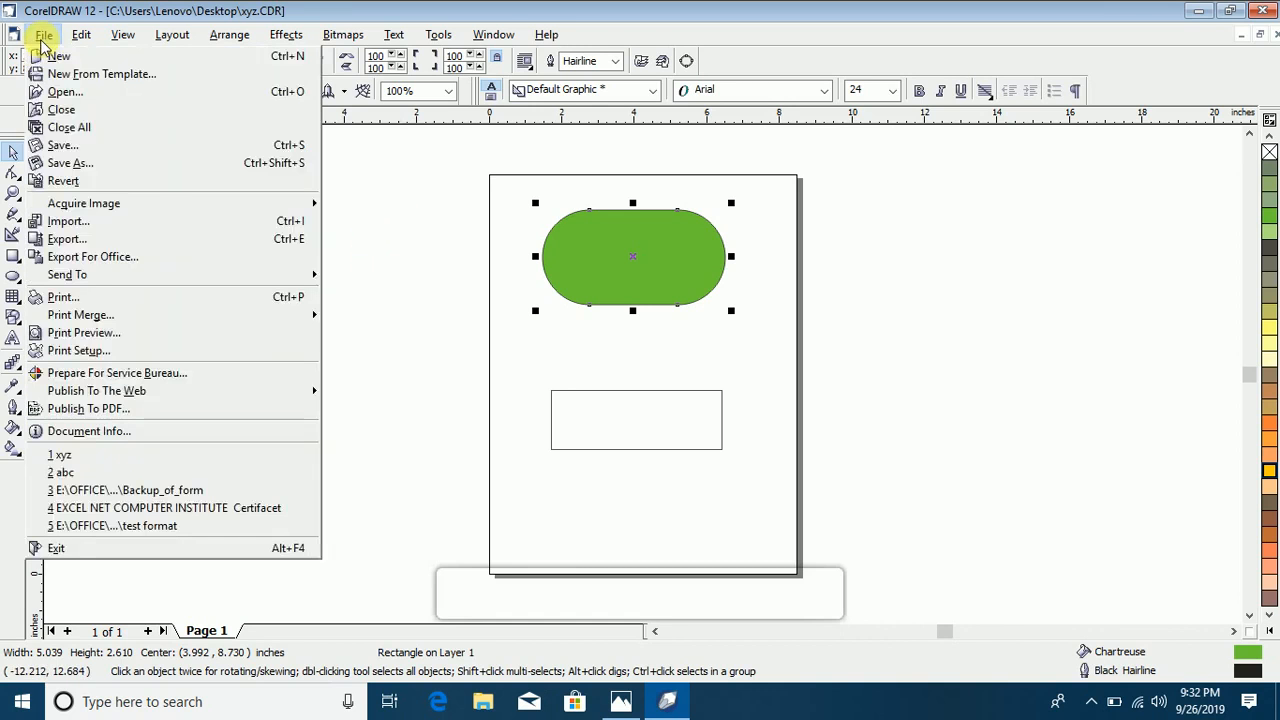
pyautogui.click(129, 299)
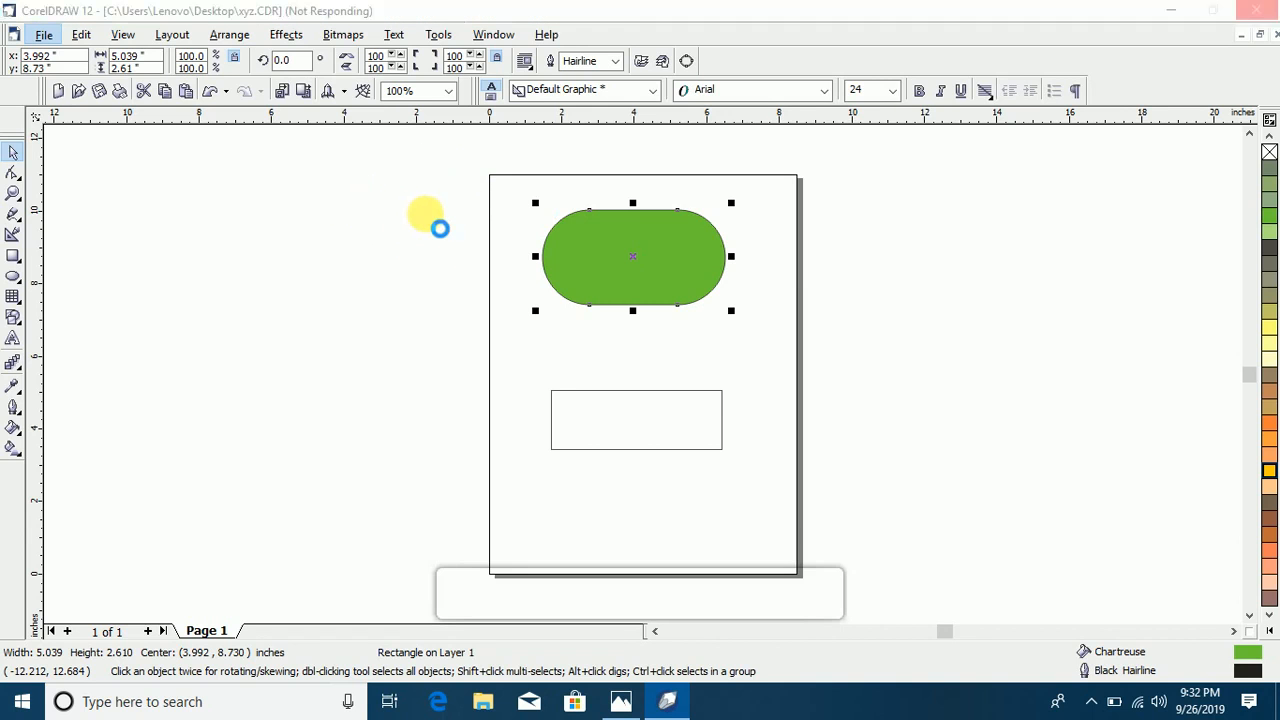
pyautogui.click(636, 238)
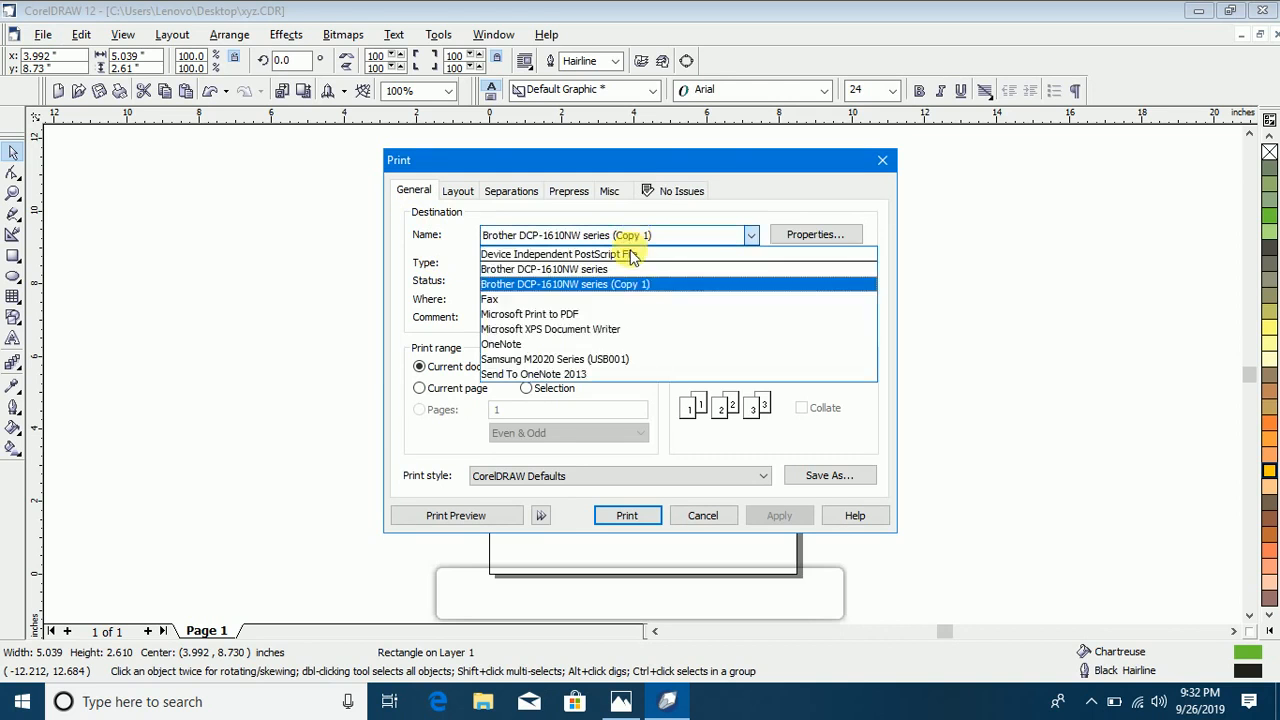
pyautogui.click(600, 284)
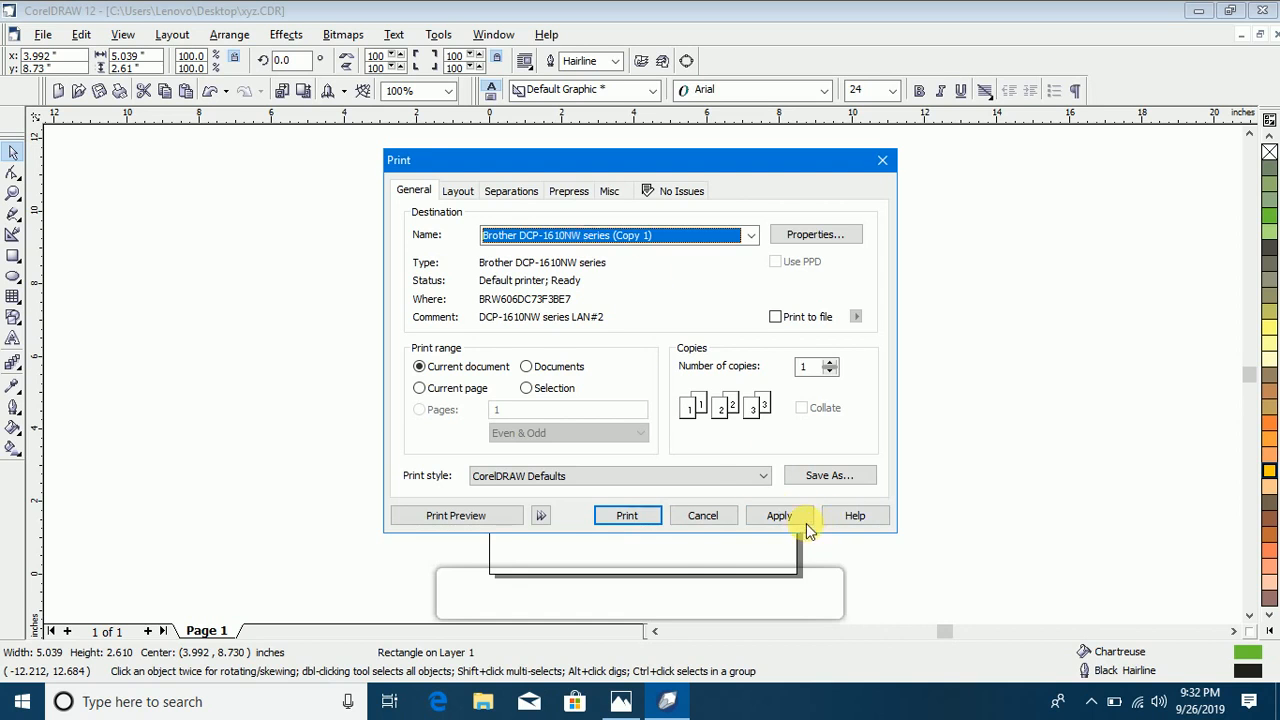
pyautogui.click(710, 515)
pyautogui.click(45, 36)
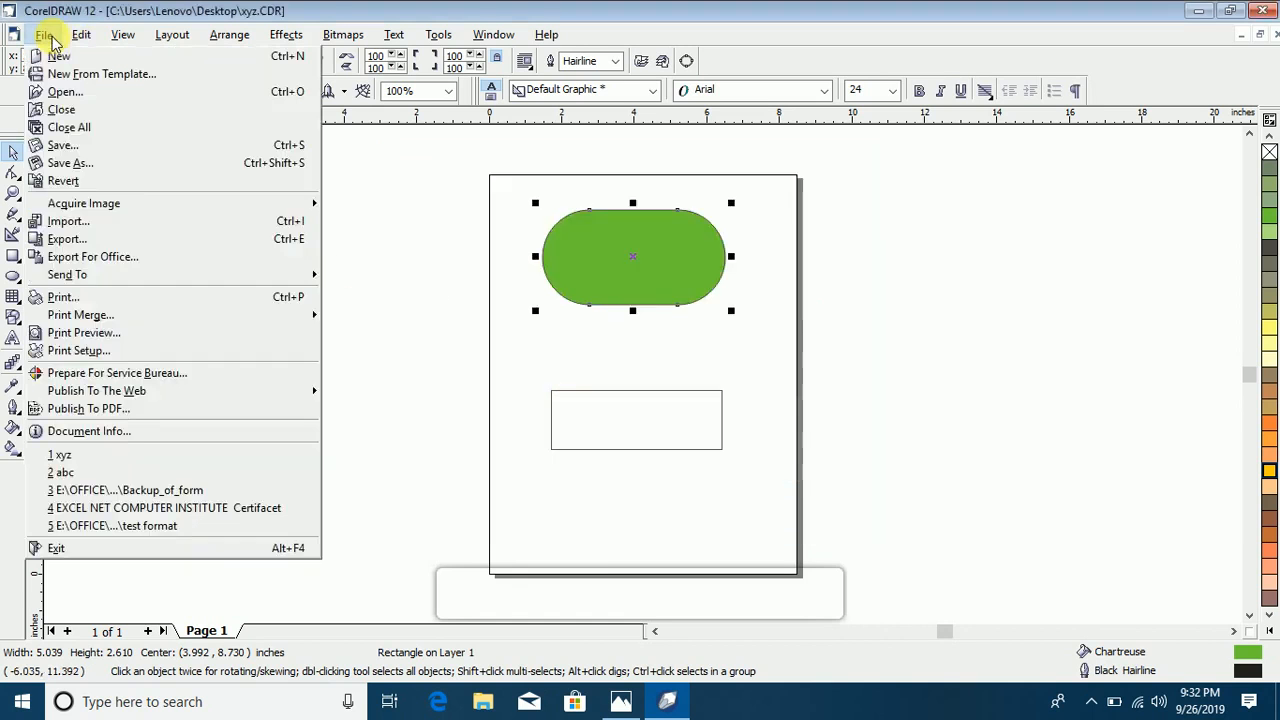
pyautogui.moveTo(318, 315)
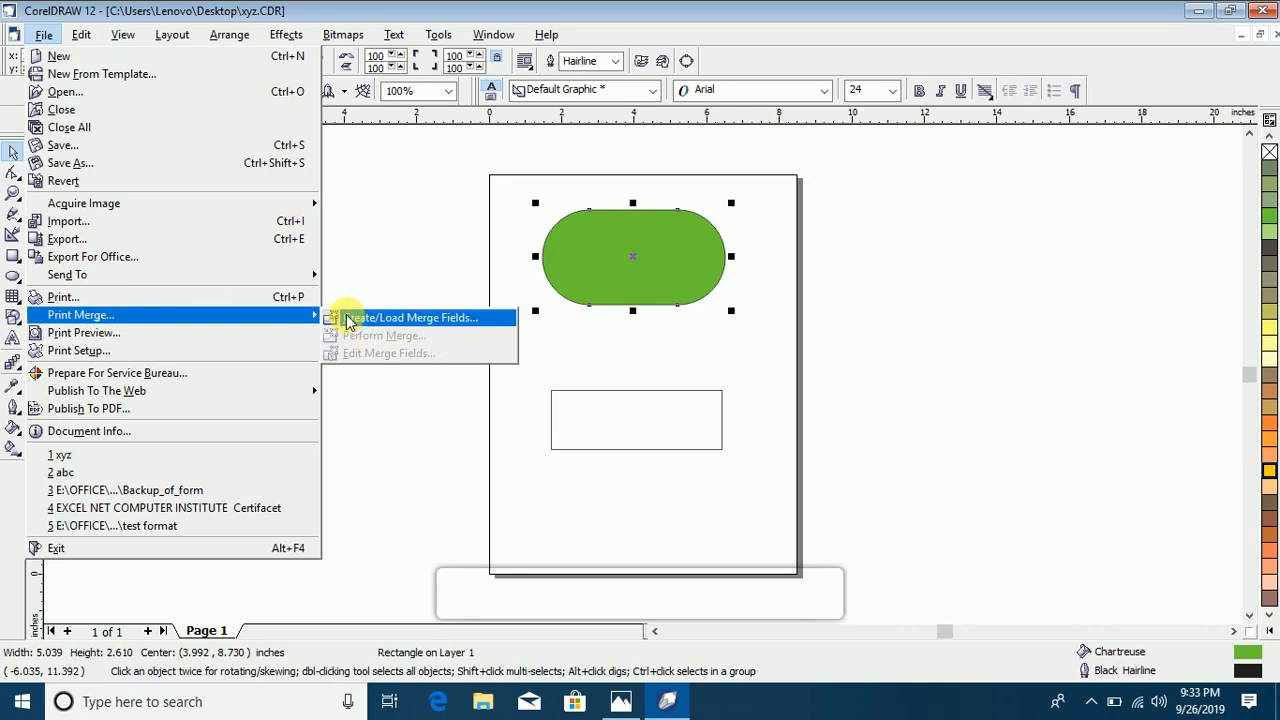
pyautogui.click(622, 357)
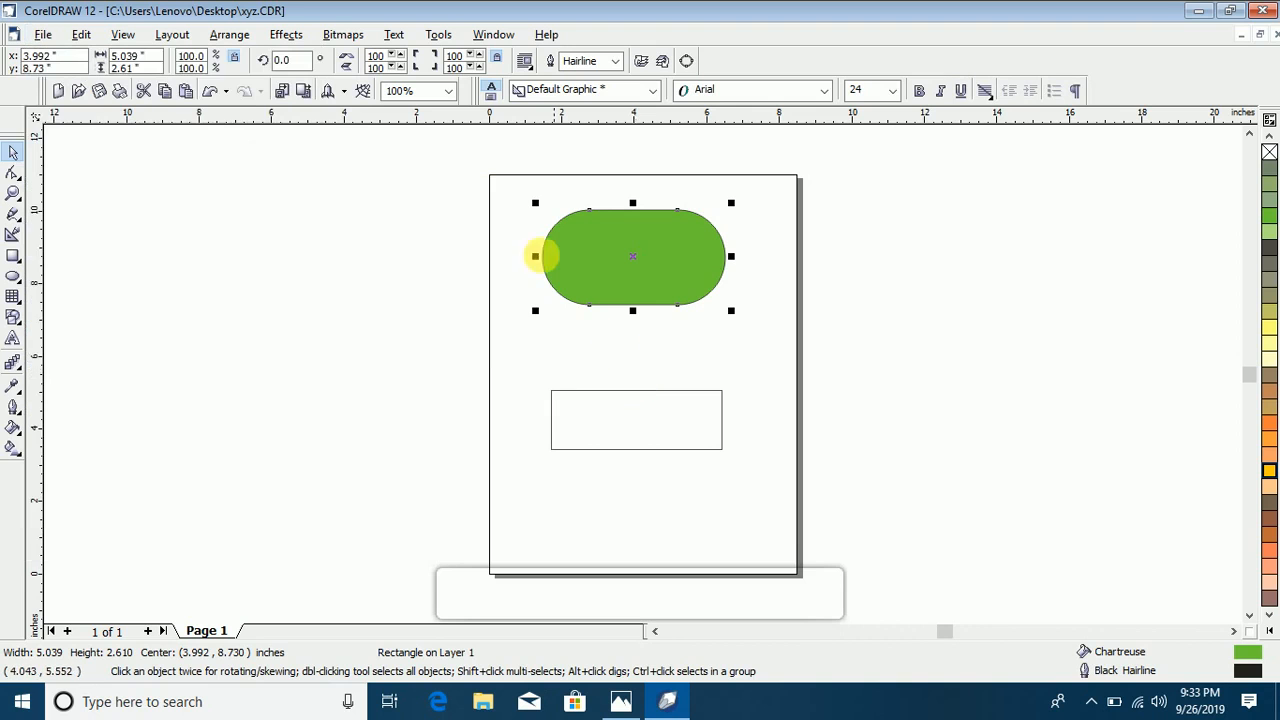
pyautogui.moveTo(493, 167); pyautogui.dragTo(760, 491)
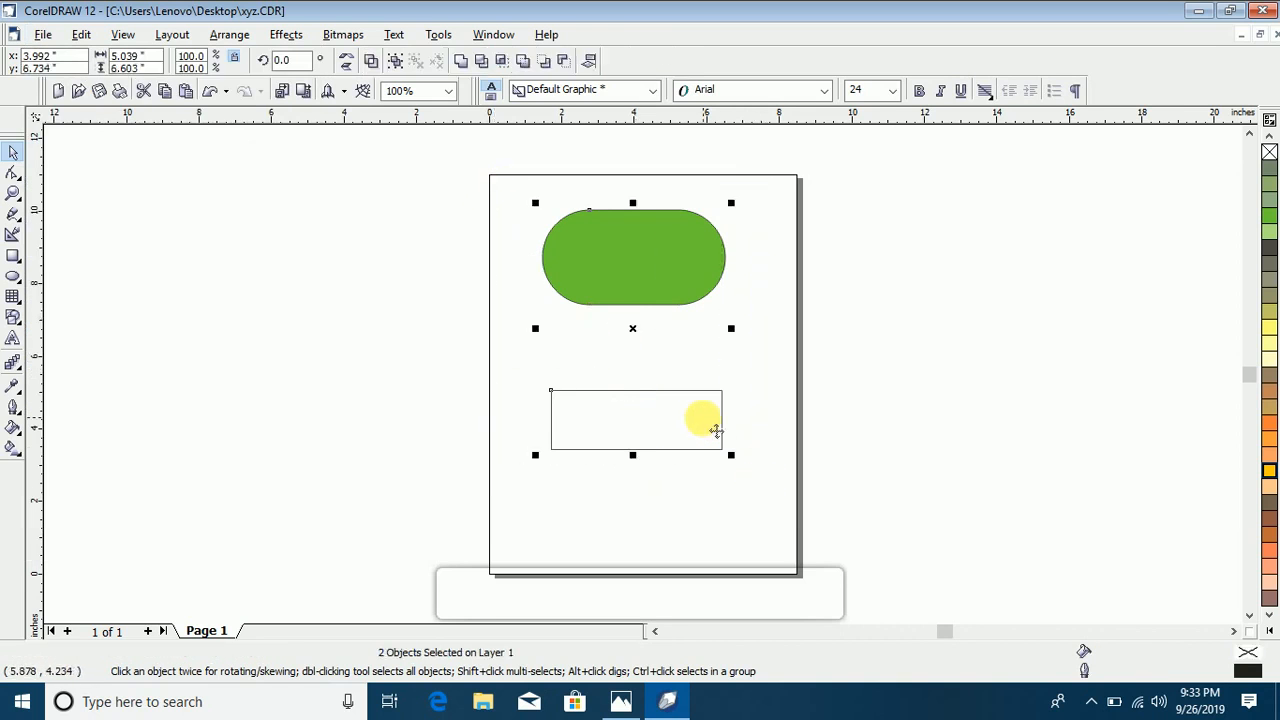
pyautogui.click(337, 320)
pyautogui.click(45, 35)
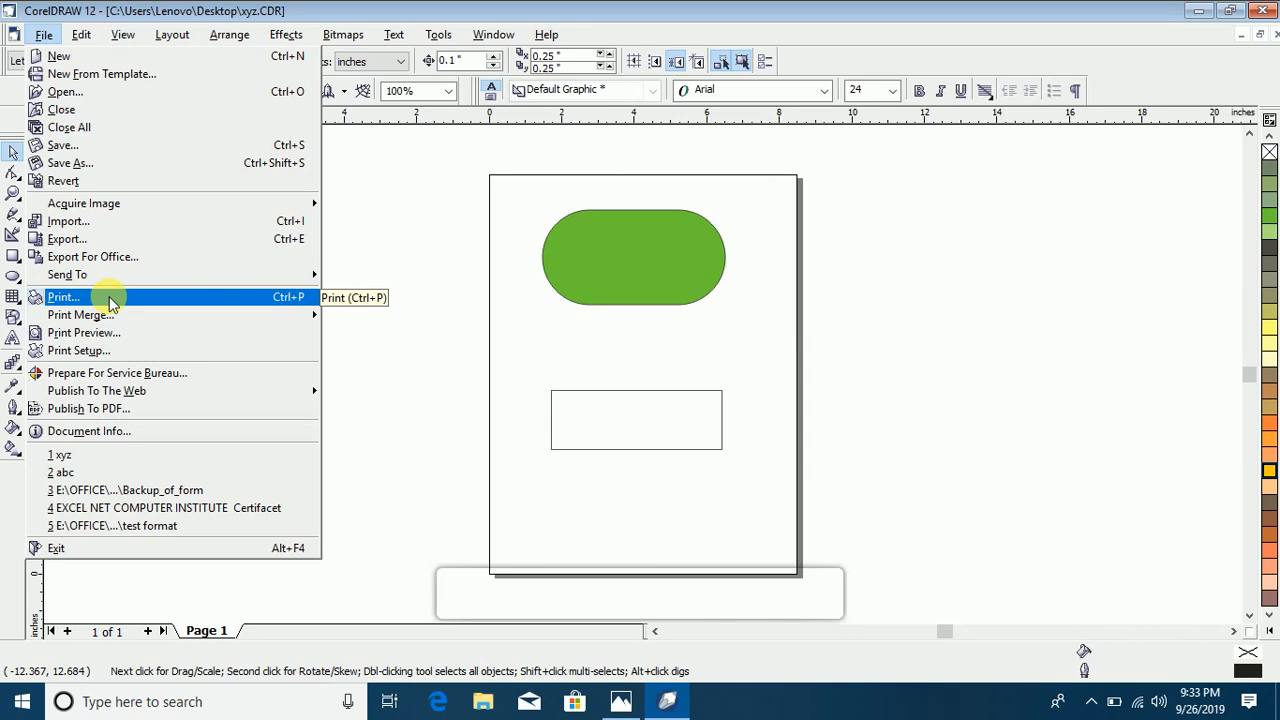
pyautogui.click(476, 199)
# Step: Select both rectangles and move them together so their common center is at about x 3.76, y 6.63 inches
pyautogui.moveTo(521, 187); pyautogui.dragTo(703, 422)
pyautogui.moveTo(753, 487); pyautogui.dragTo(757, 487)
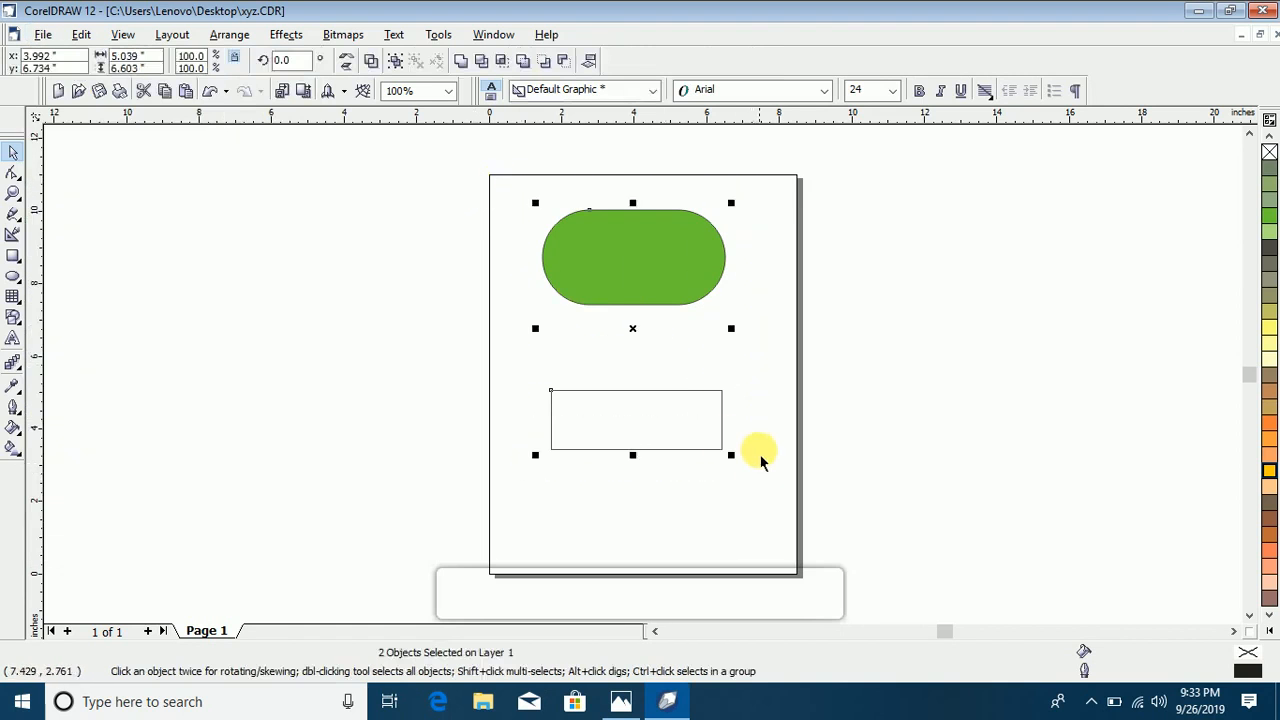
pyautogui.moveTo(657, 301)
pyautogui.mouseDown()
pyautogui.moveTo(652, 314)
pyautogui.moveTo(638, 294)
pyautogui.mouseUp()
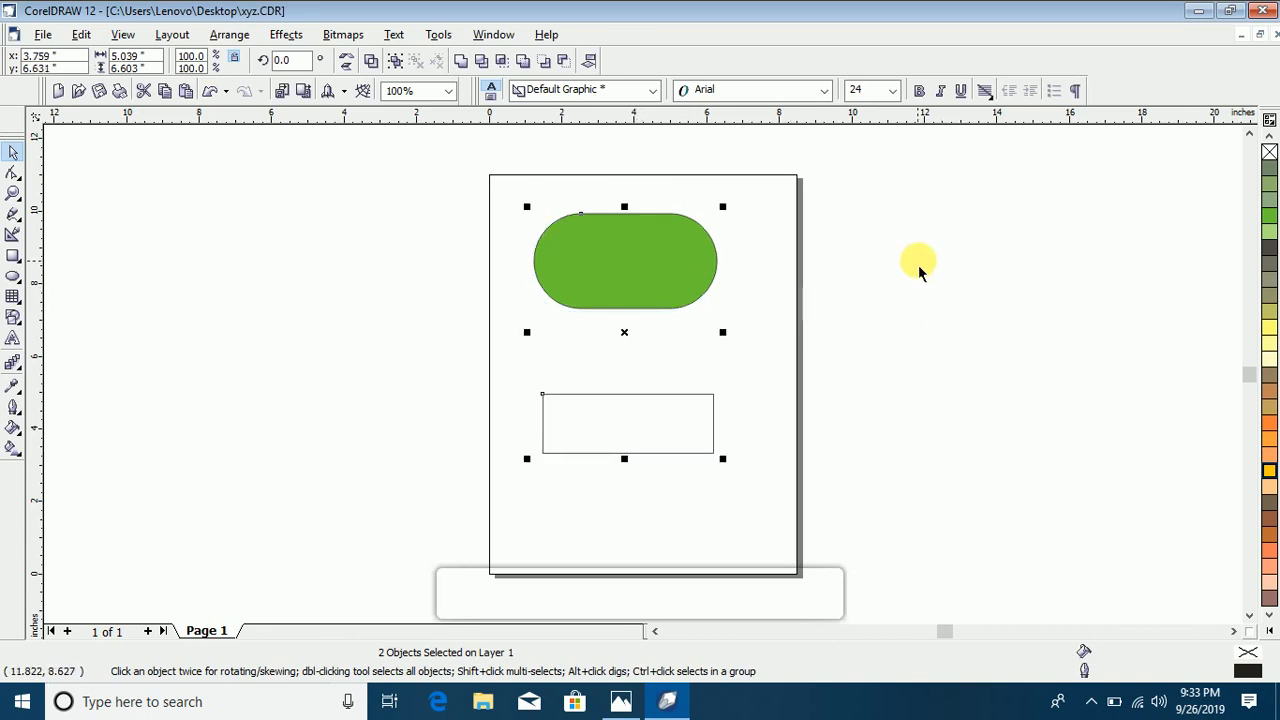
# Step: Select both rectangles together and bring up the Print Merge commands
pyautogui.click(873, 268)
pyautogui.moveTo(537, 208); pyautogui.dragTo(742, 465)
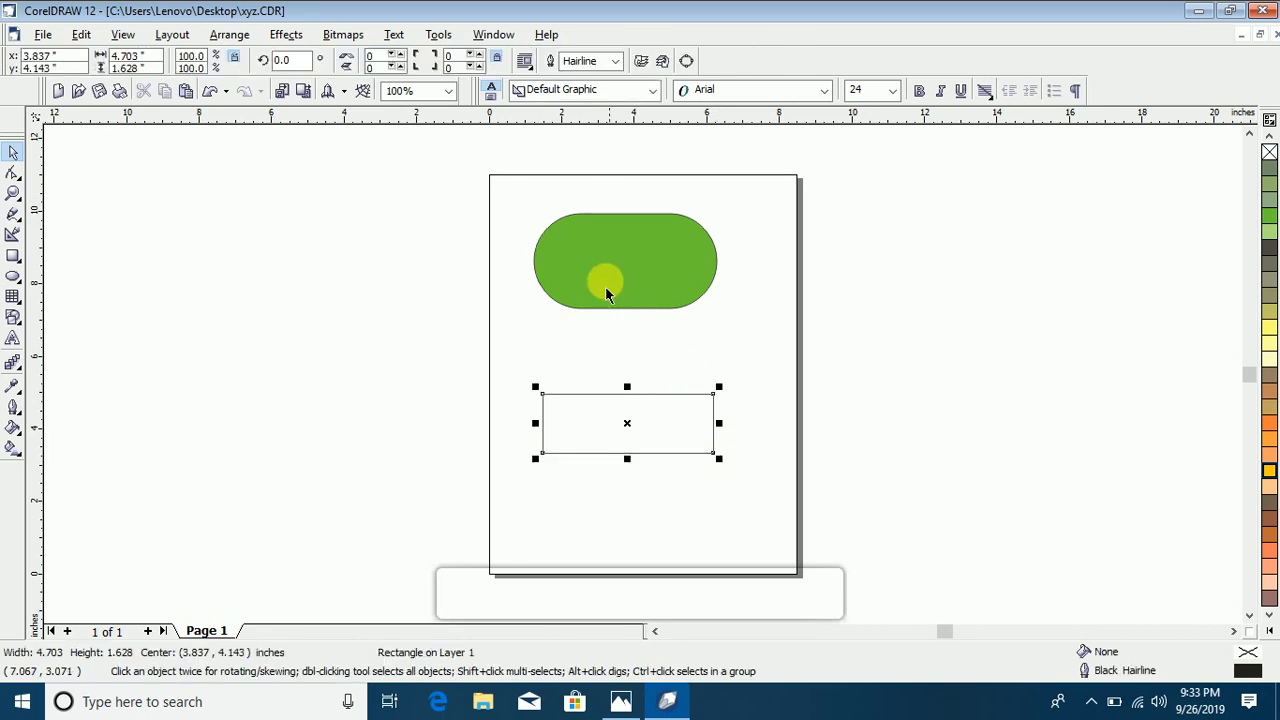
pyautogui.click(561, 262)
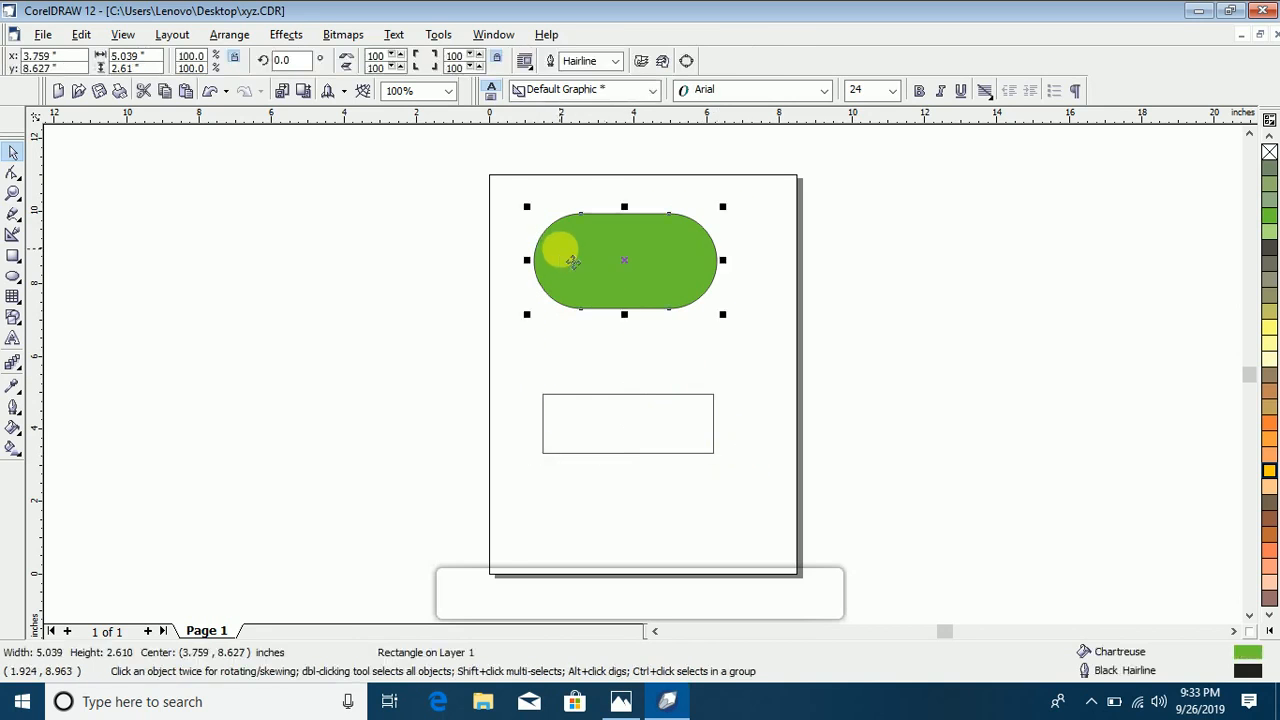
pyautogui.click(415, 177)
pyautogui.moveTo(631, 396); pyautogui.dragTo(772, 500)
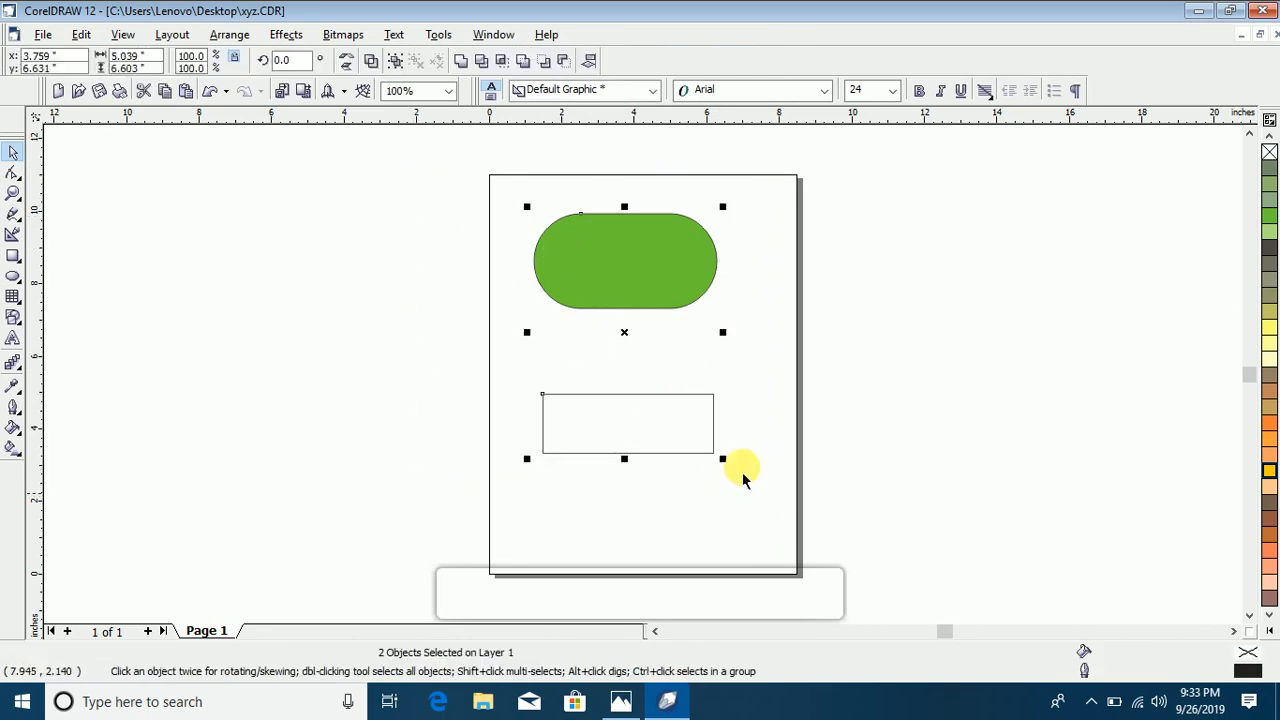
pyautogui.click(42, 36)
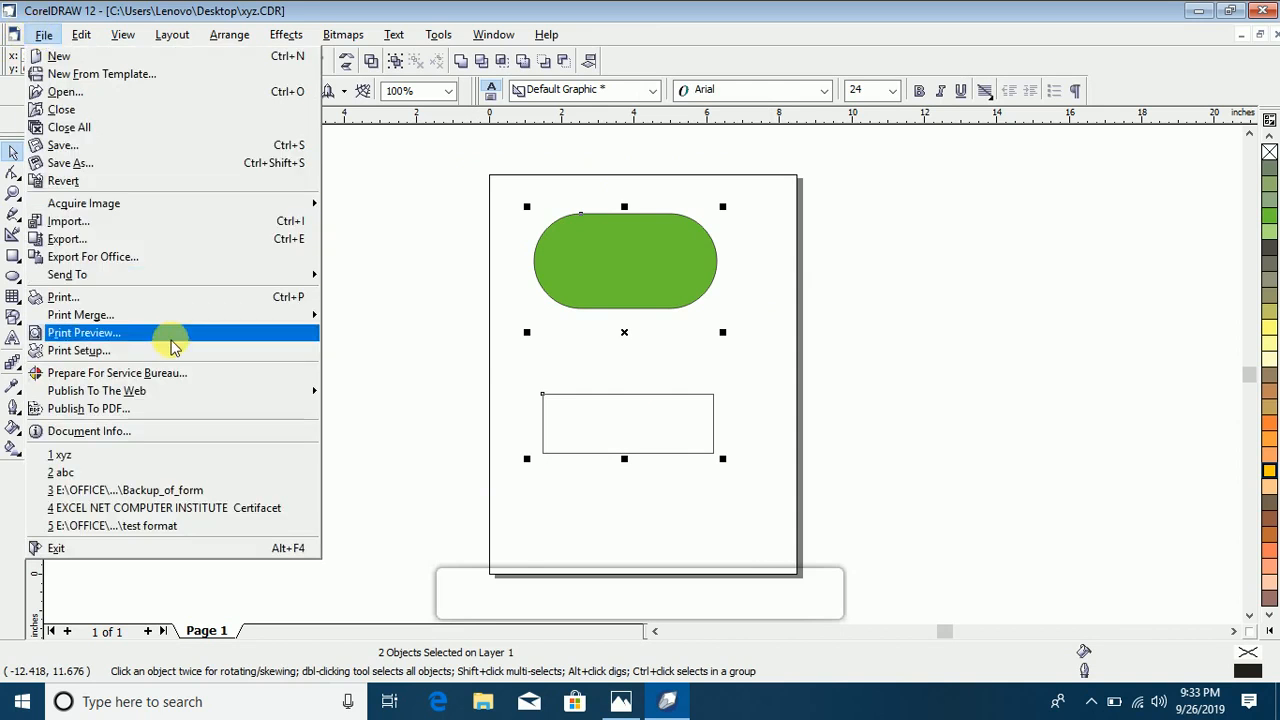
pyautogui.moveTo(185, 320)
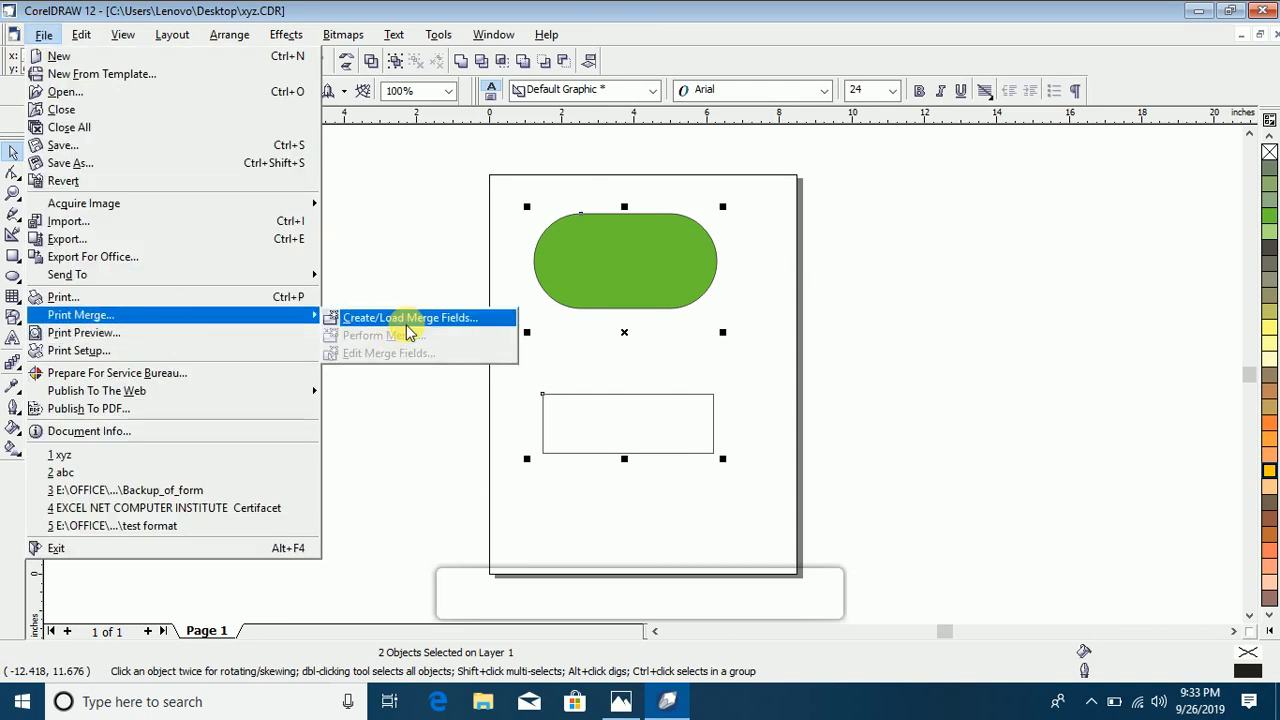
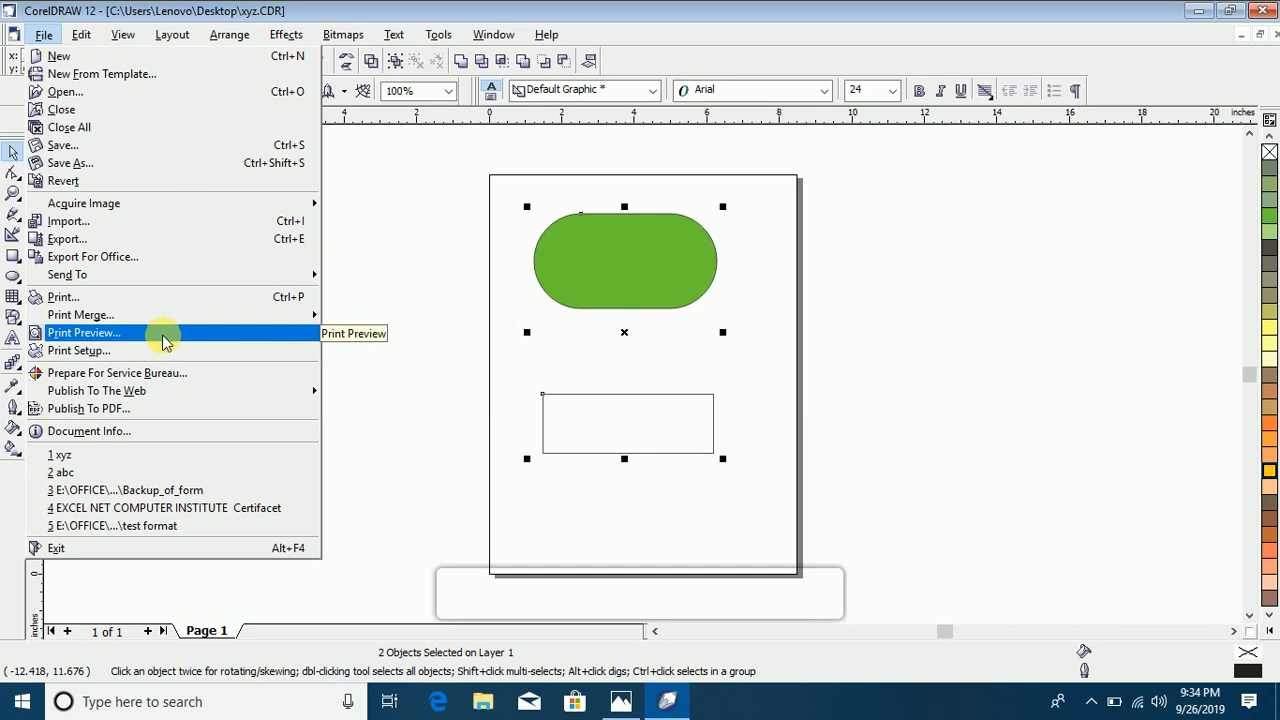
# Step: Preview the print layout, move both rectangles together on the preview page to about x 1.62, y 9.46 inches, and leave the preview
pyautogui.click(165, 340)
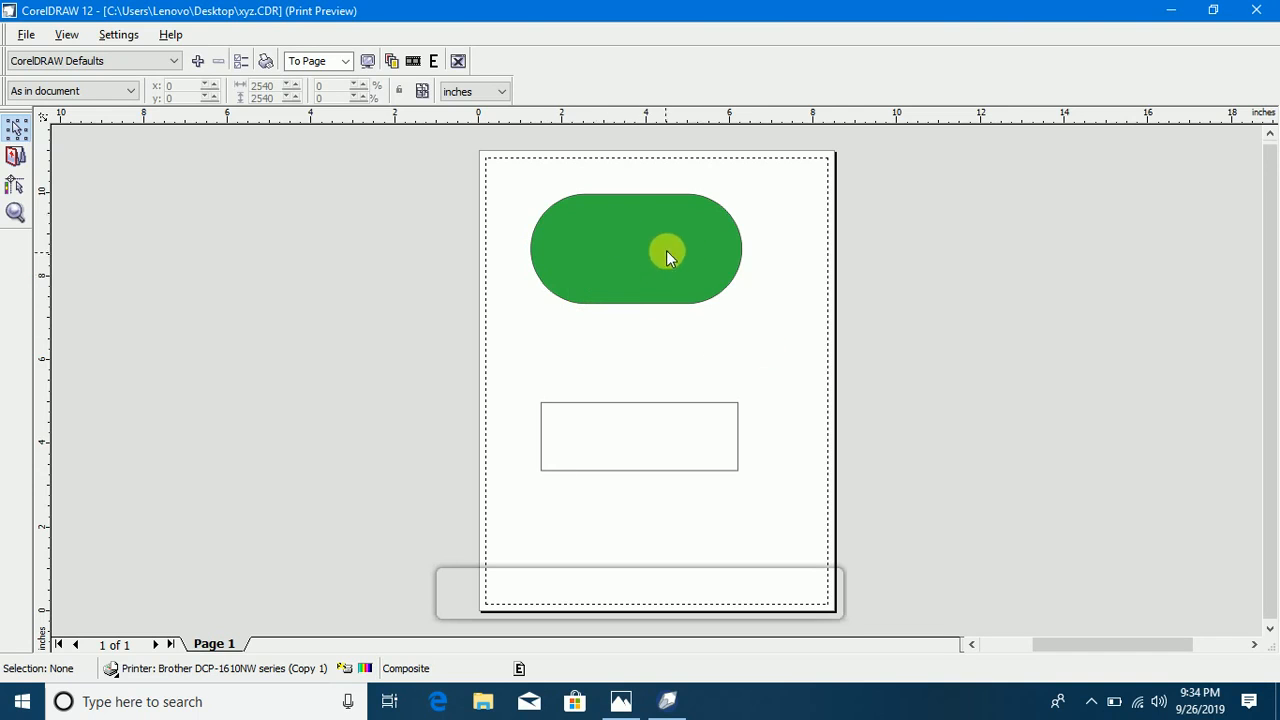
pyautogui.click(673, 250)
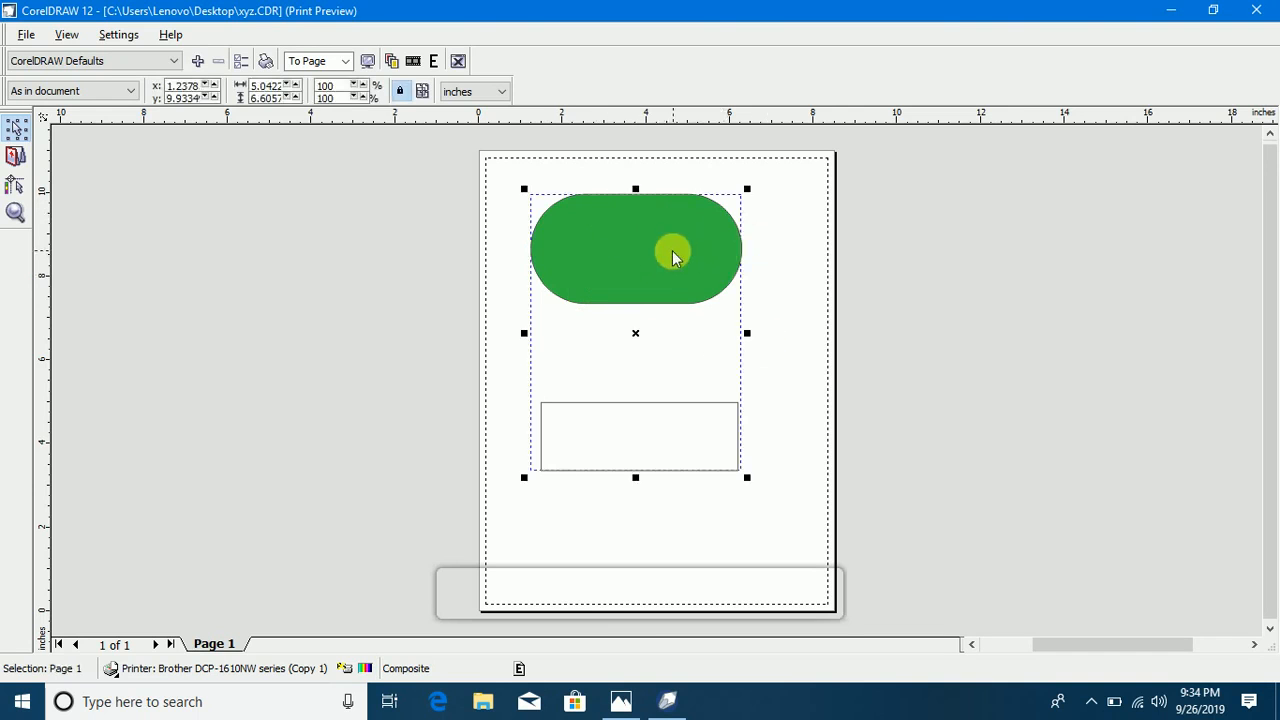
pyautogui.moveTo(698, 287)
pyautogui.mouseDown()
pyautogui.moveTo(706, 302)
pyautogui.moveTo(692, 263)
pyautogui.mouseUp()
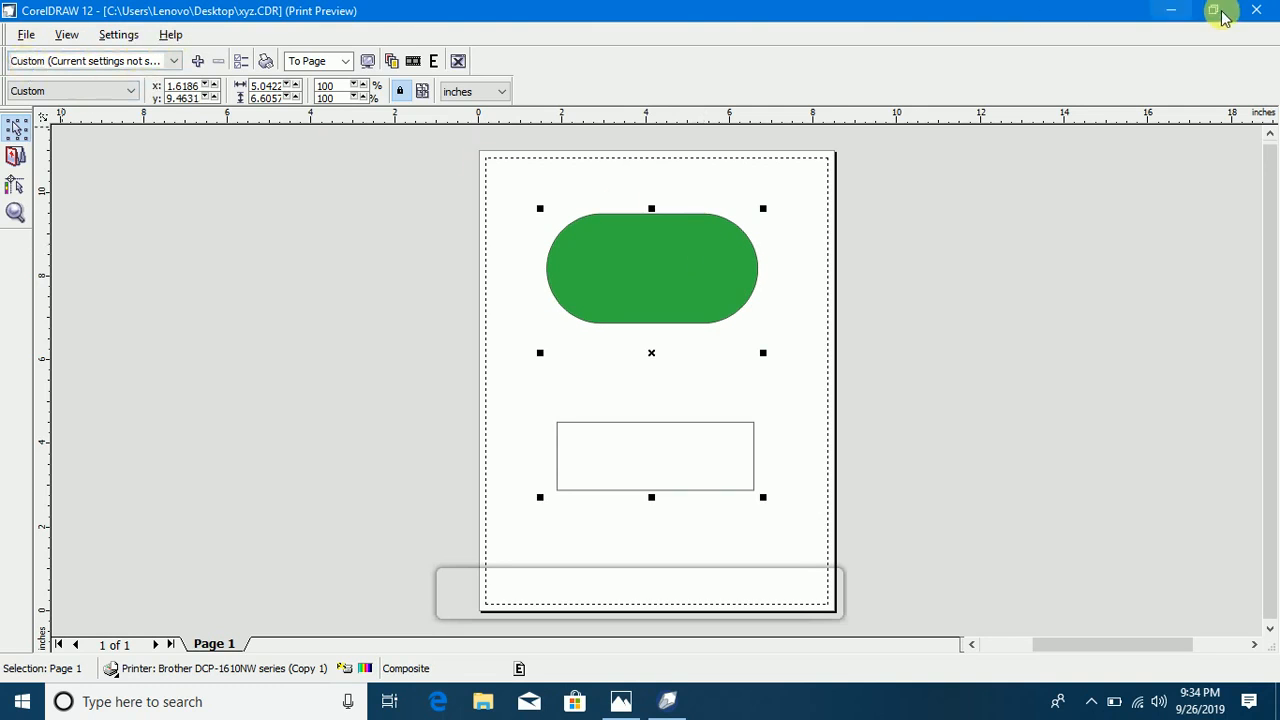
pyautogui.click(1253, 11)
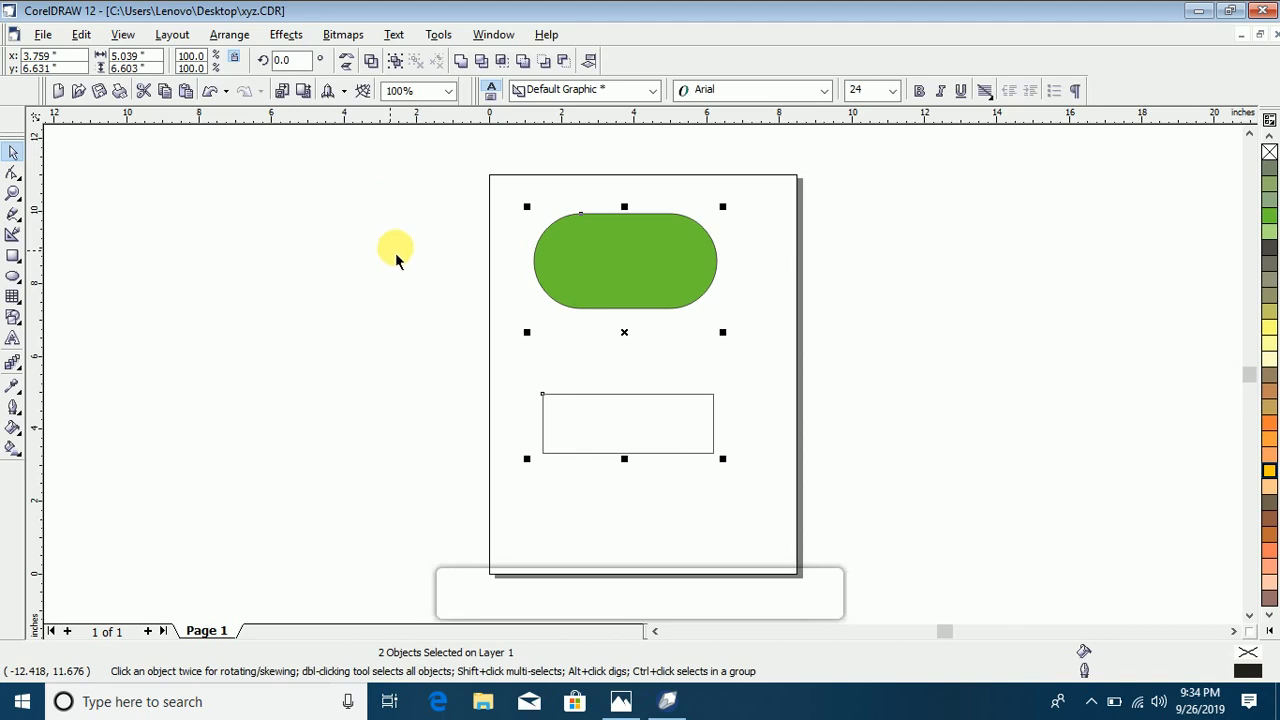
# Step: Bring up the Brother DCP-1610NW series (Copy 1) printer properties from Print Setup
pyautogui.click(44, 37)
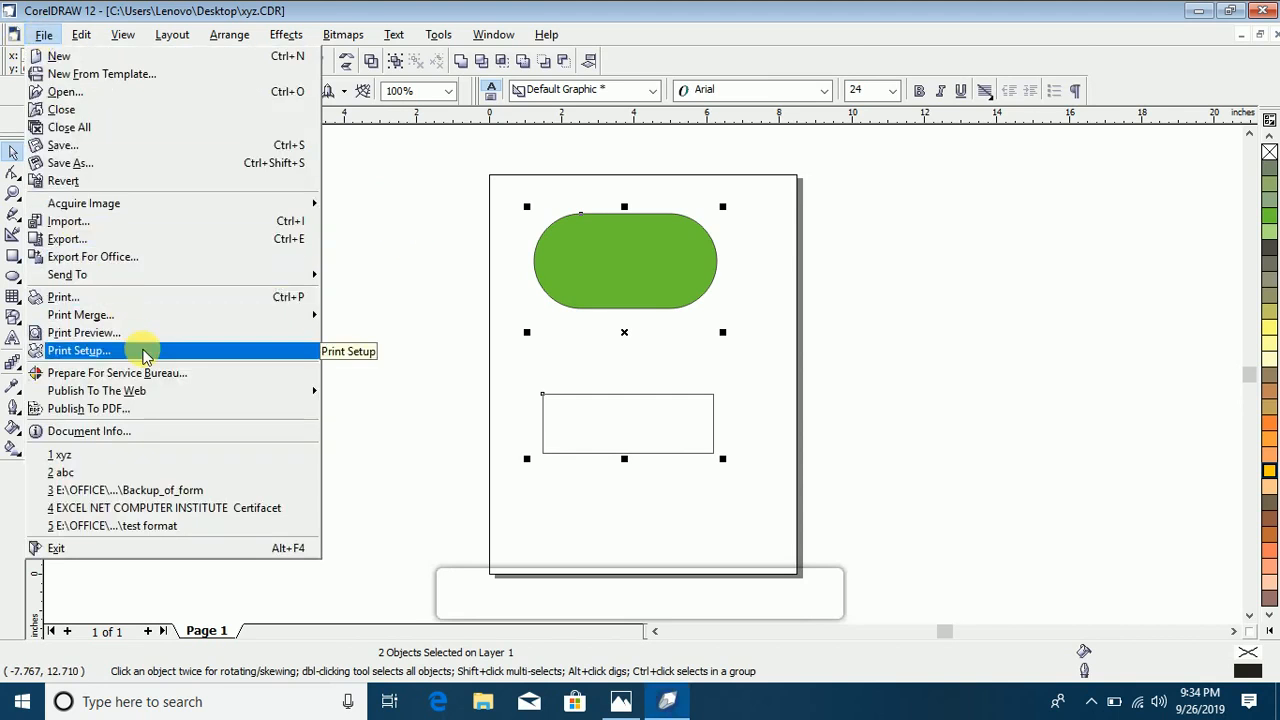
pyautogui.press('Escape')
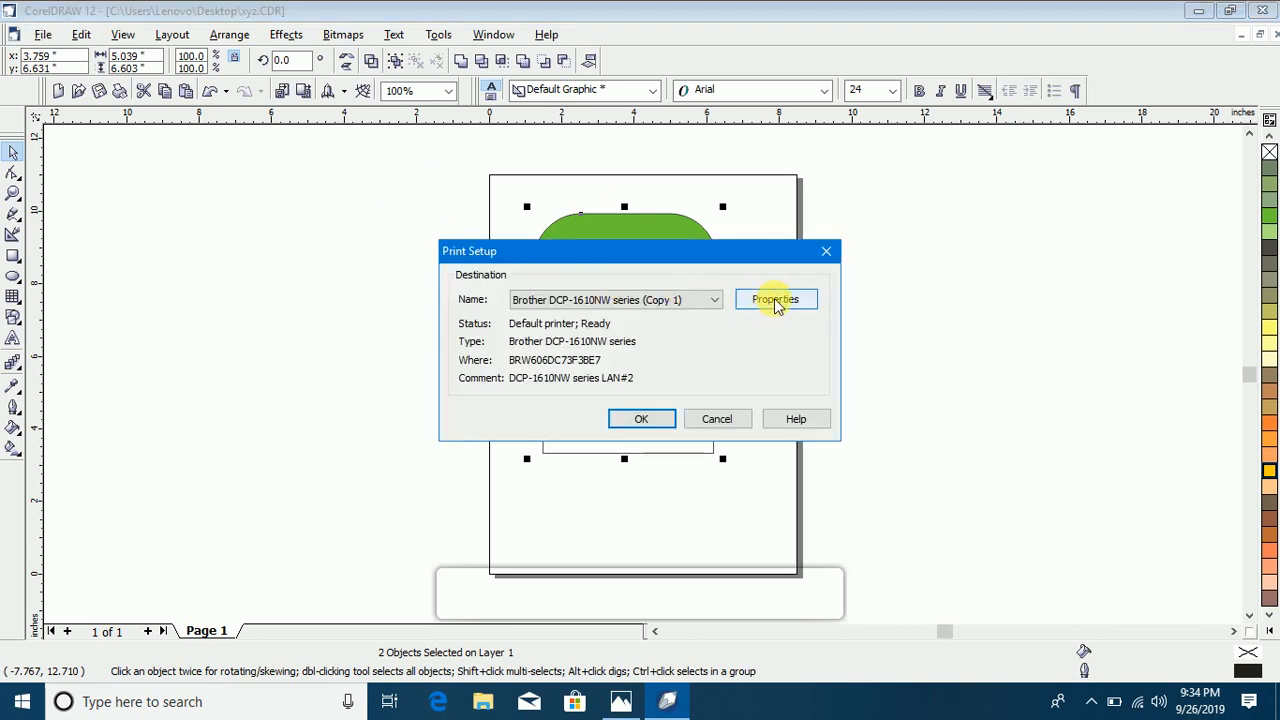
pyautogui.moveTo(680, 251); pyautogui.dragTo(452, 202)
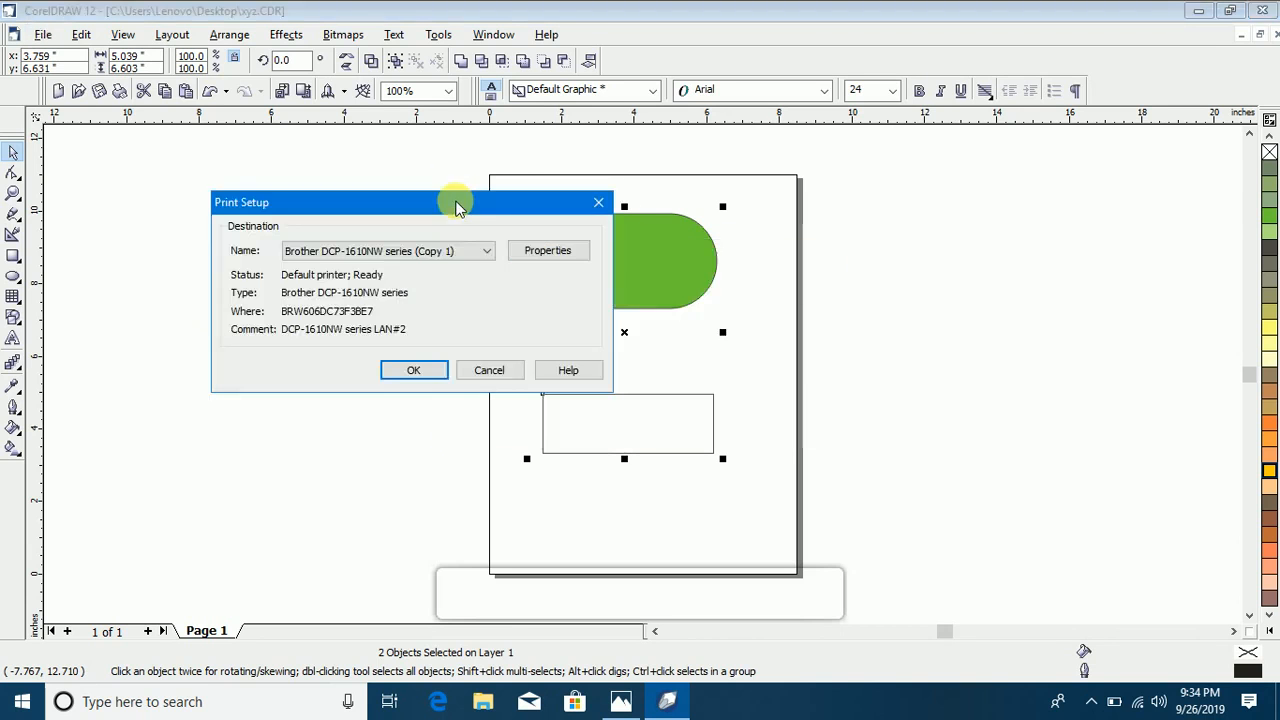
pyautogui.click(550, 255)
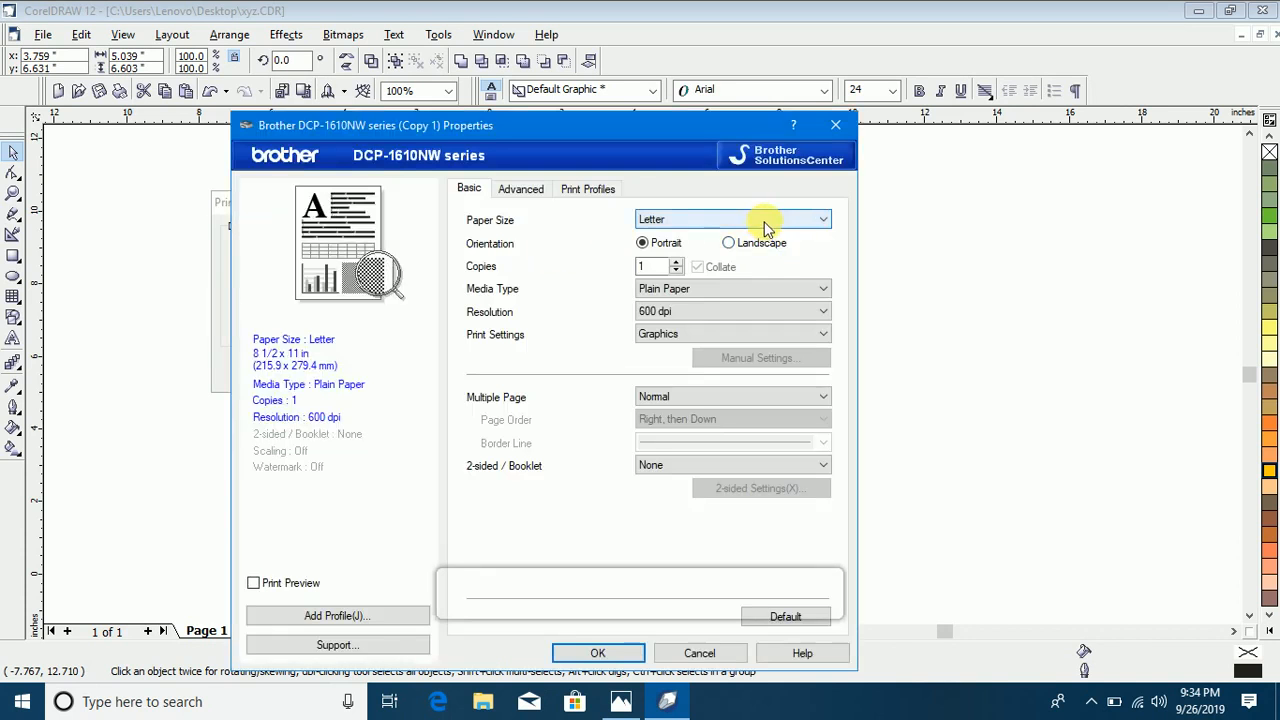
# Step: Try the A4, A5 and A3 paper sizes, accepting Letter as A3's output size, and settle on A4
pyautogui.click(760, 219)
pyautogui.click(727, 238)
pyautogui.click(720, 219)
pyautogui.click(702, 288)
pyautogui.click(748, 218)
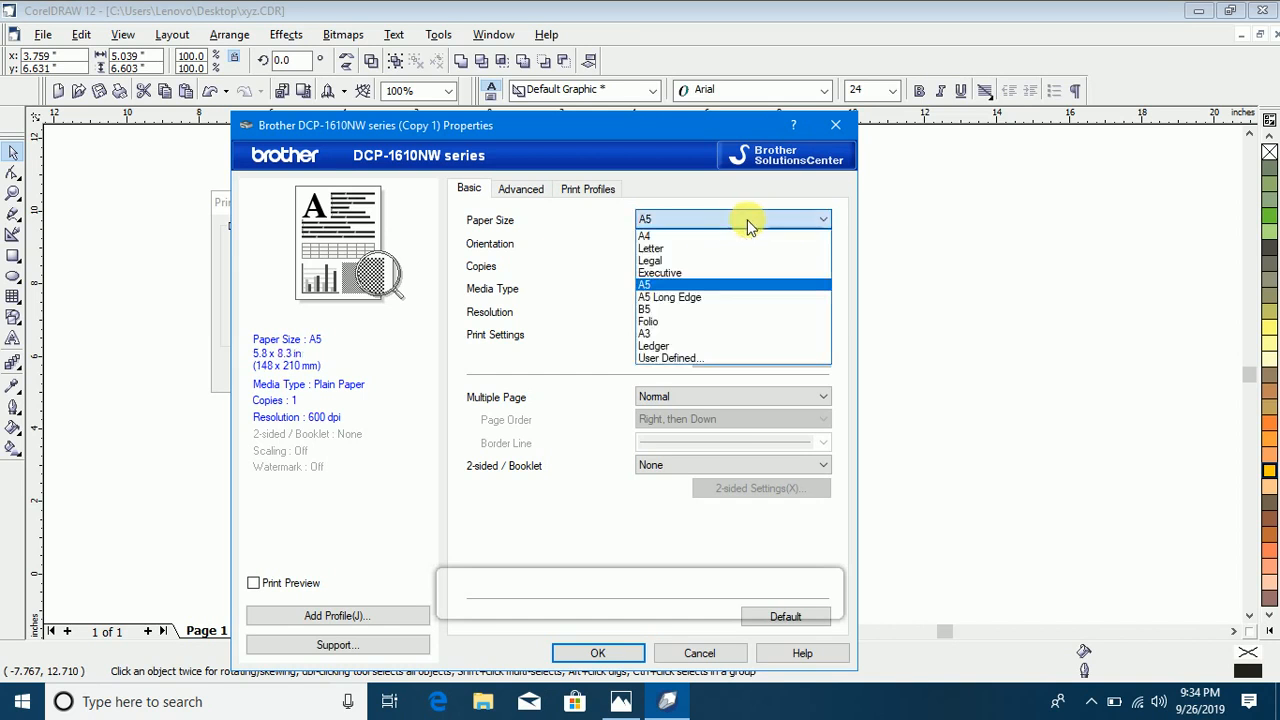
pyautogui.click(686, 333)
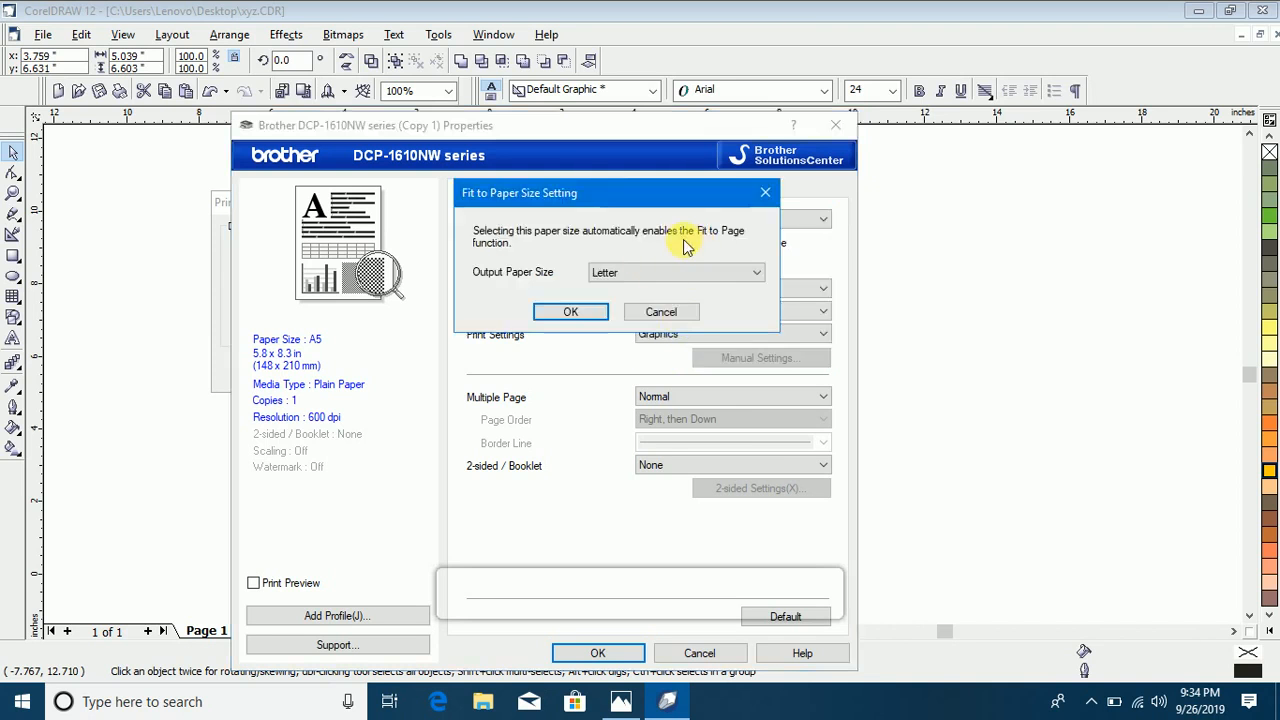
pyautogui.click(572, 312)
pyautogui.click(700, 219)
pyautogui.click(690, 244)
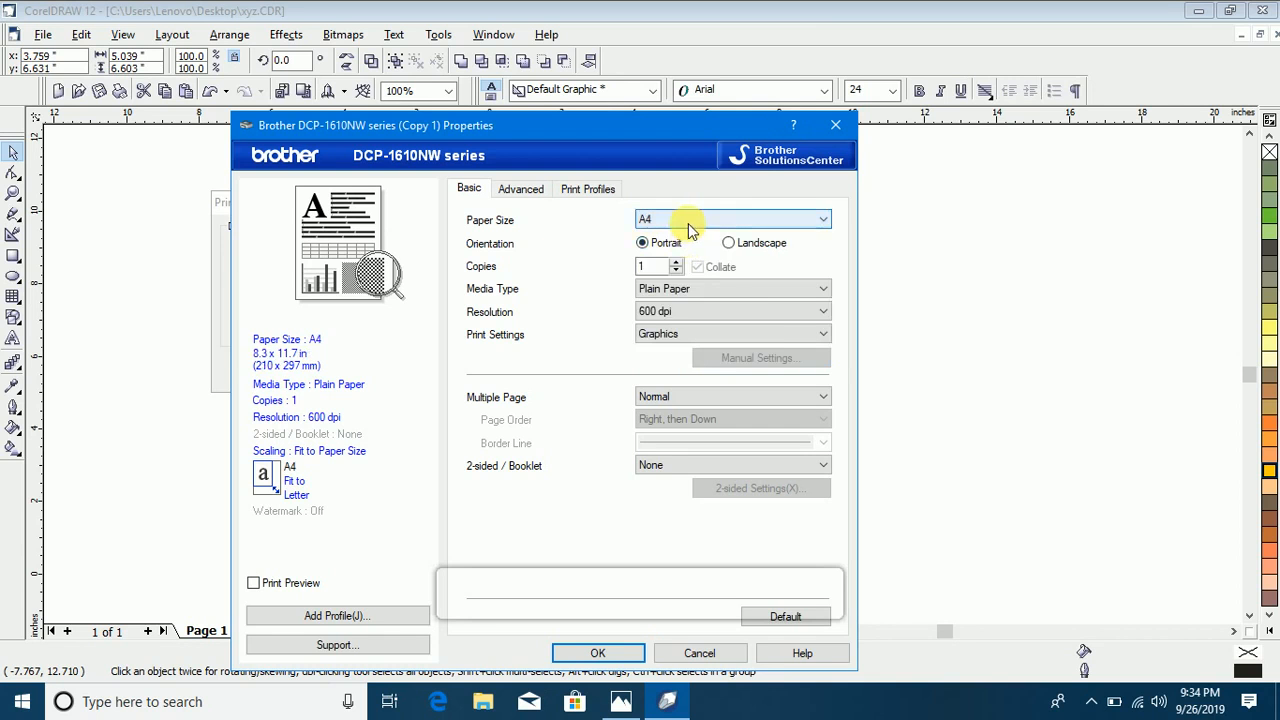
# Step: Try landscape orientation, return to portrait, keep Plain Paper as the media type, and accept the print setup
pyautogui.click(728, 243)
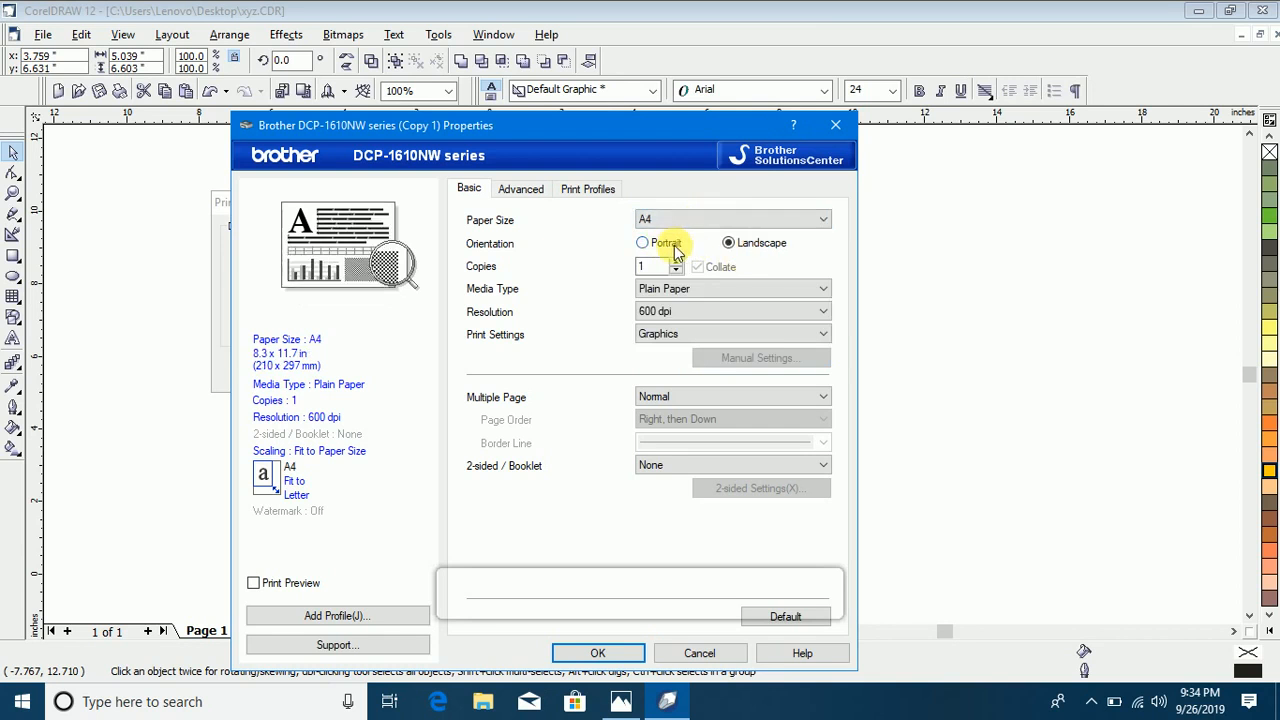
pyautogui.click(666, 244)
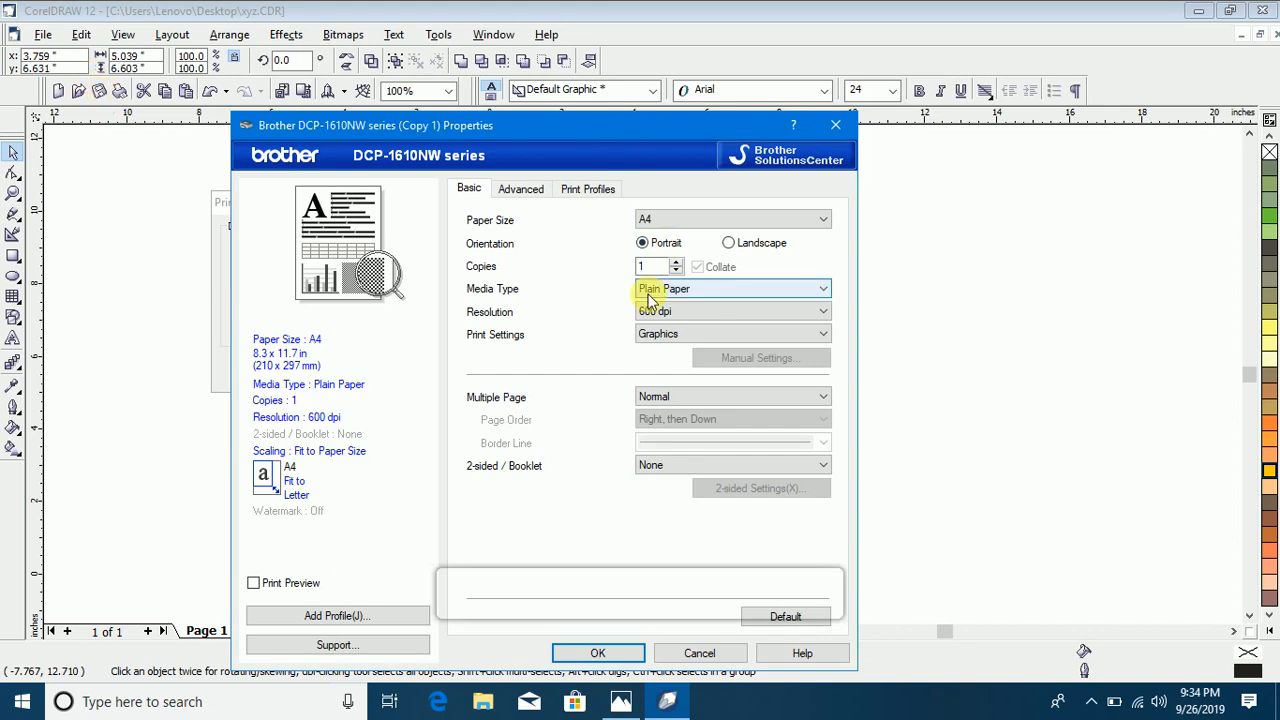
pyautogui.click(712, 292)
pyautogui.click(690, 305)
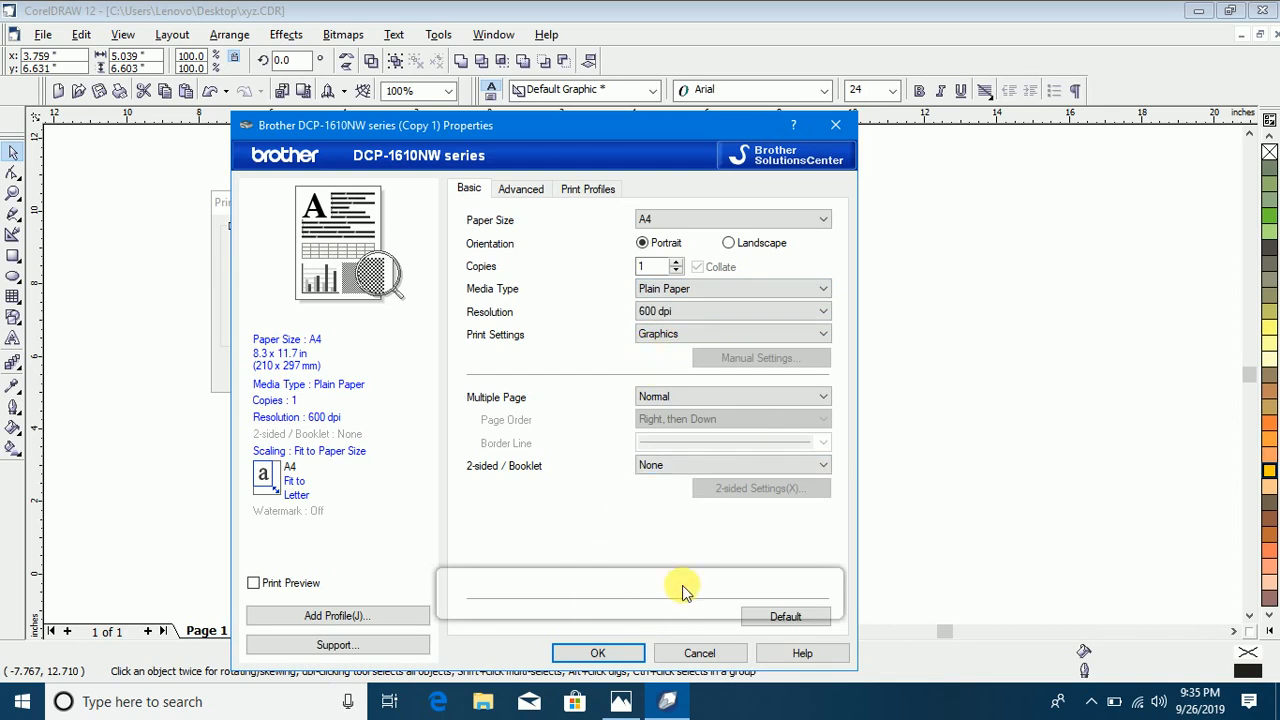
pyautogui.click(614, 652)
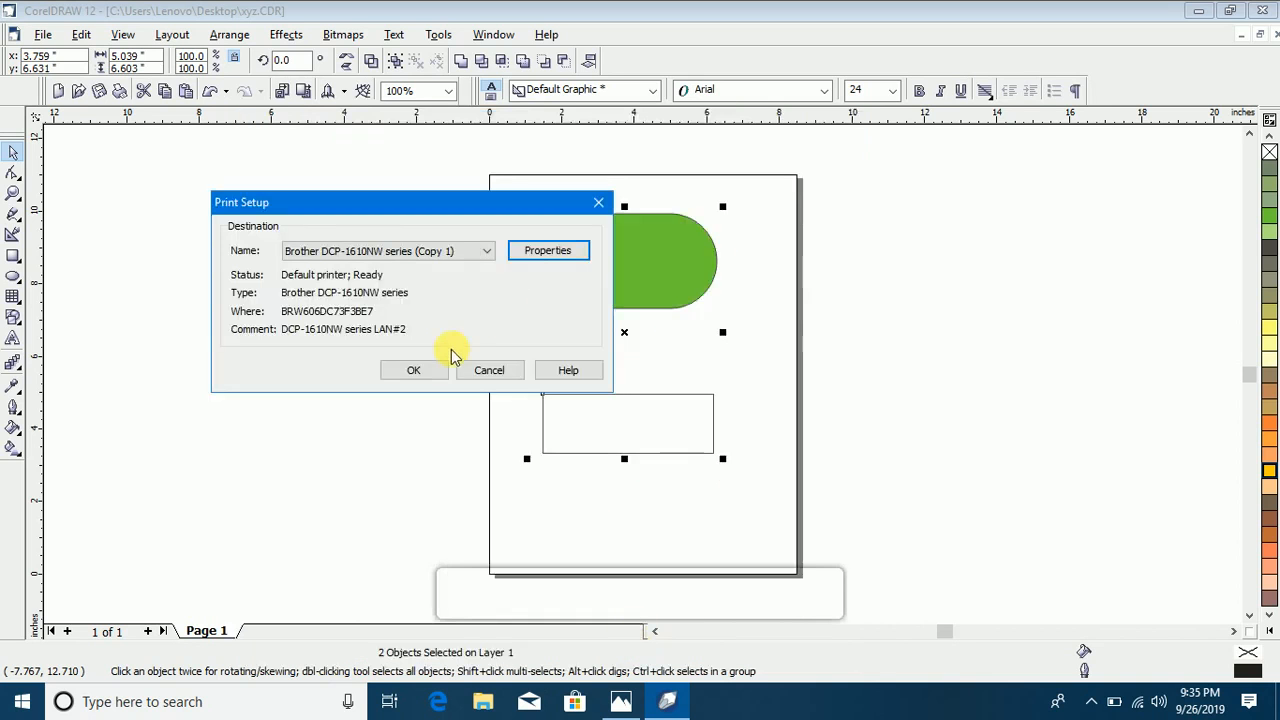
pyautogui.click(414, 371)
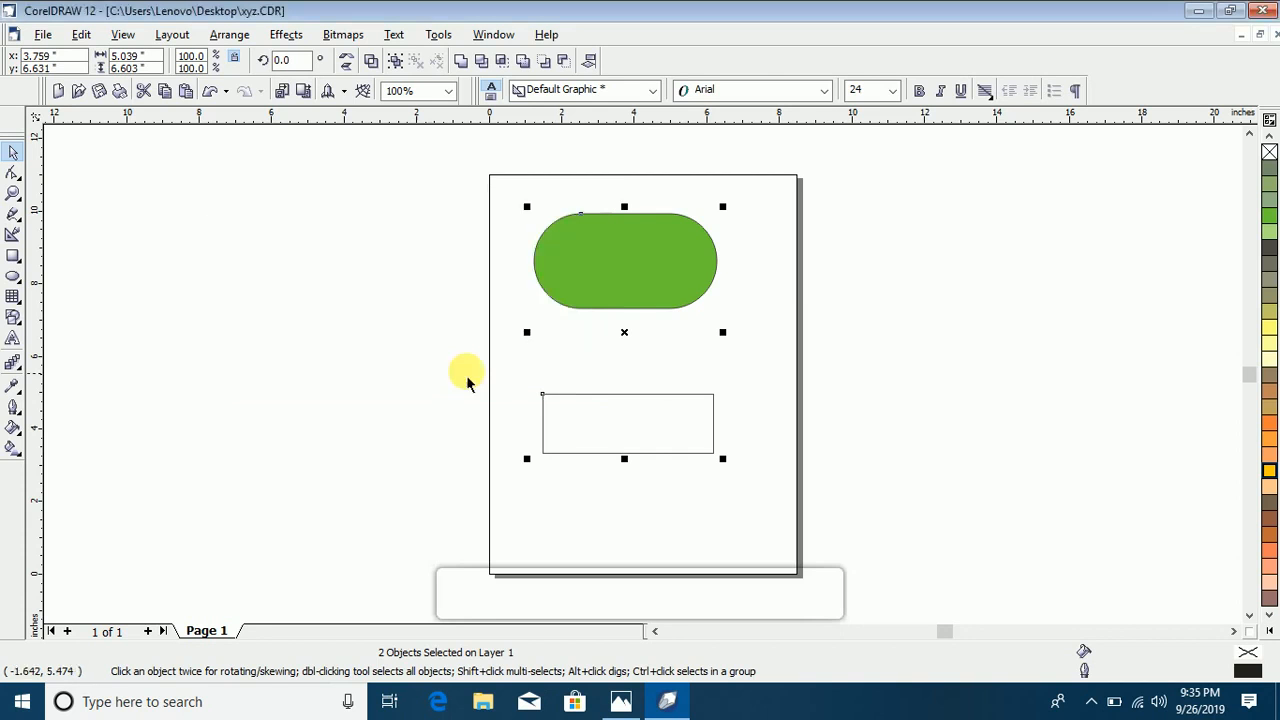
# Step: Deselect the rectangles and prepare the drawing for a service bureau, gathering all associated files and a generated PDF in the desktop folder xyz
pyautogui.click(233, 205)
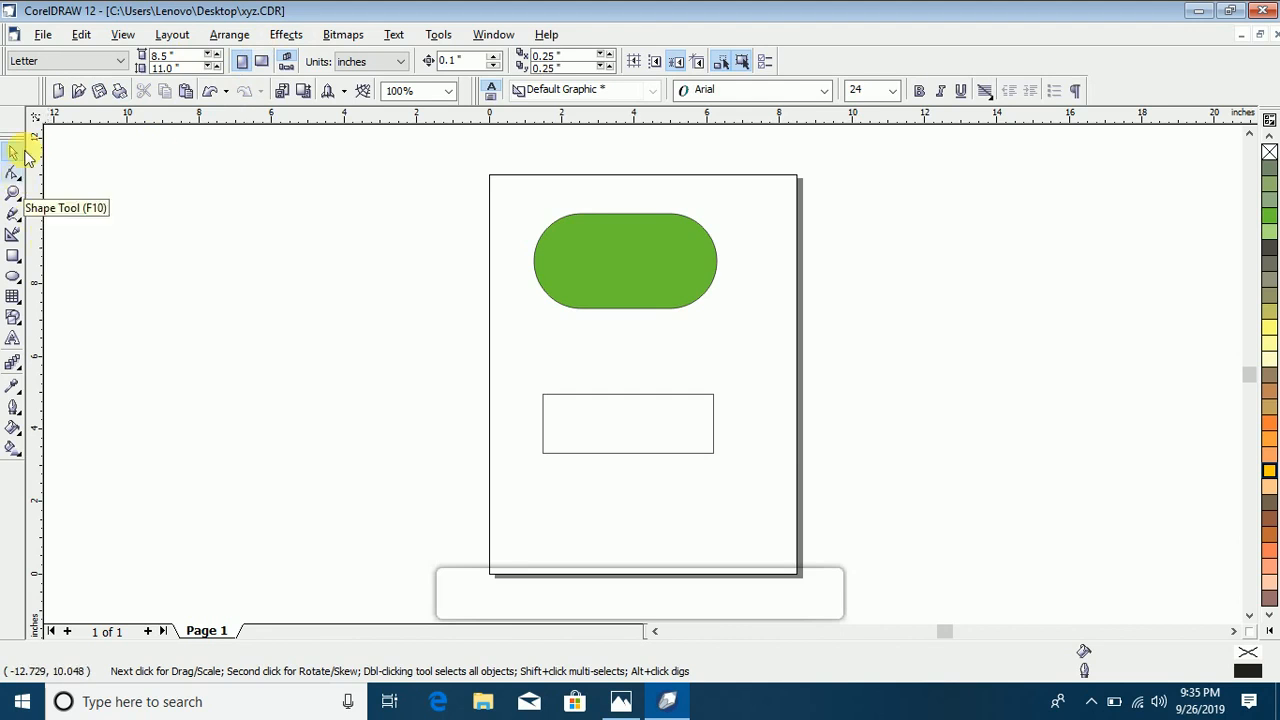
pyautogui.click(43, 34)
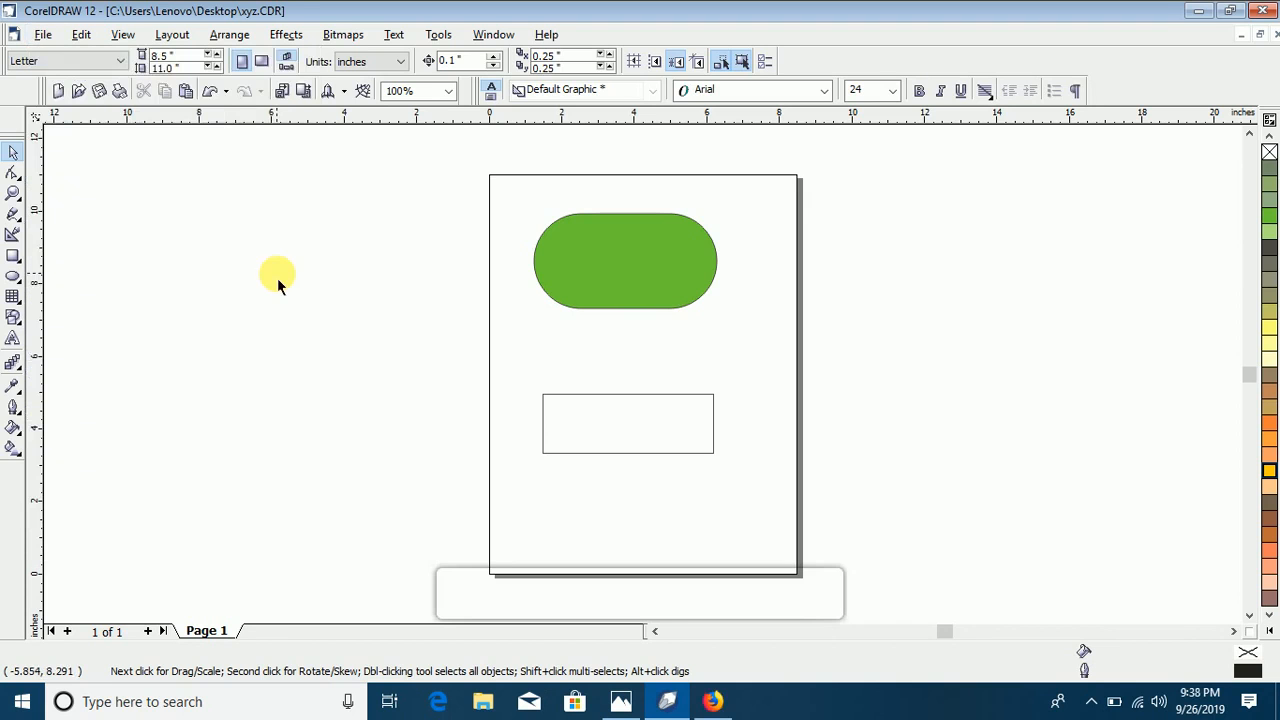
pyautogui.click(41, 34)
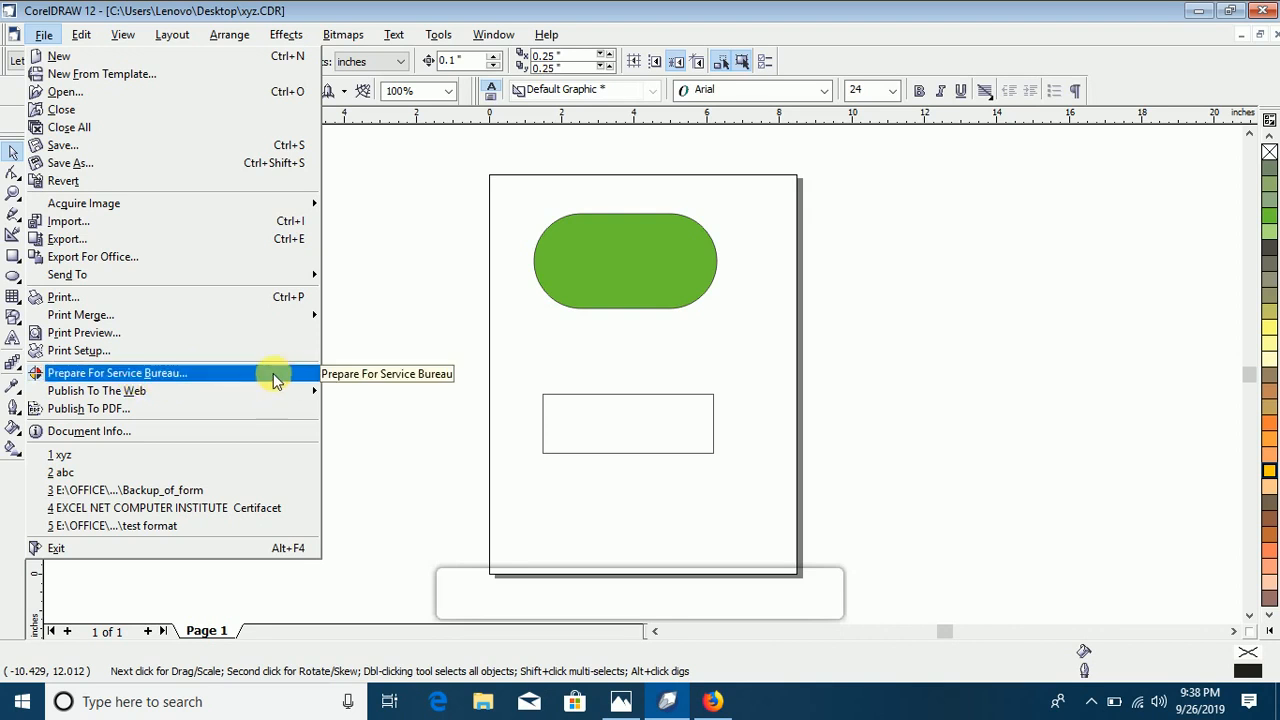
pyautogui.click(180, 374)
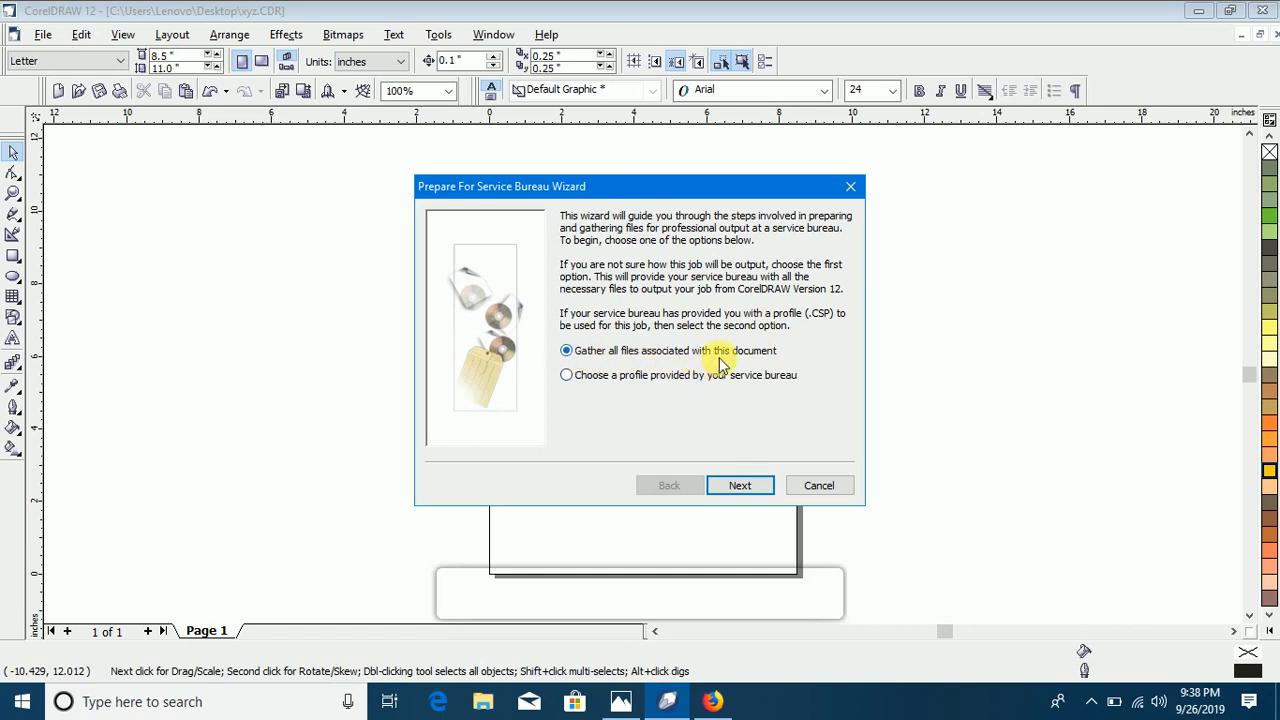
pyautogui.click(740, 485)
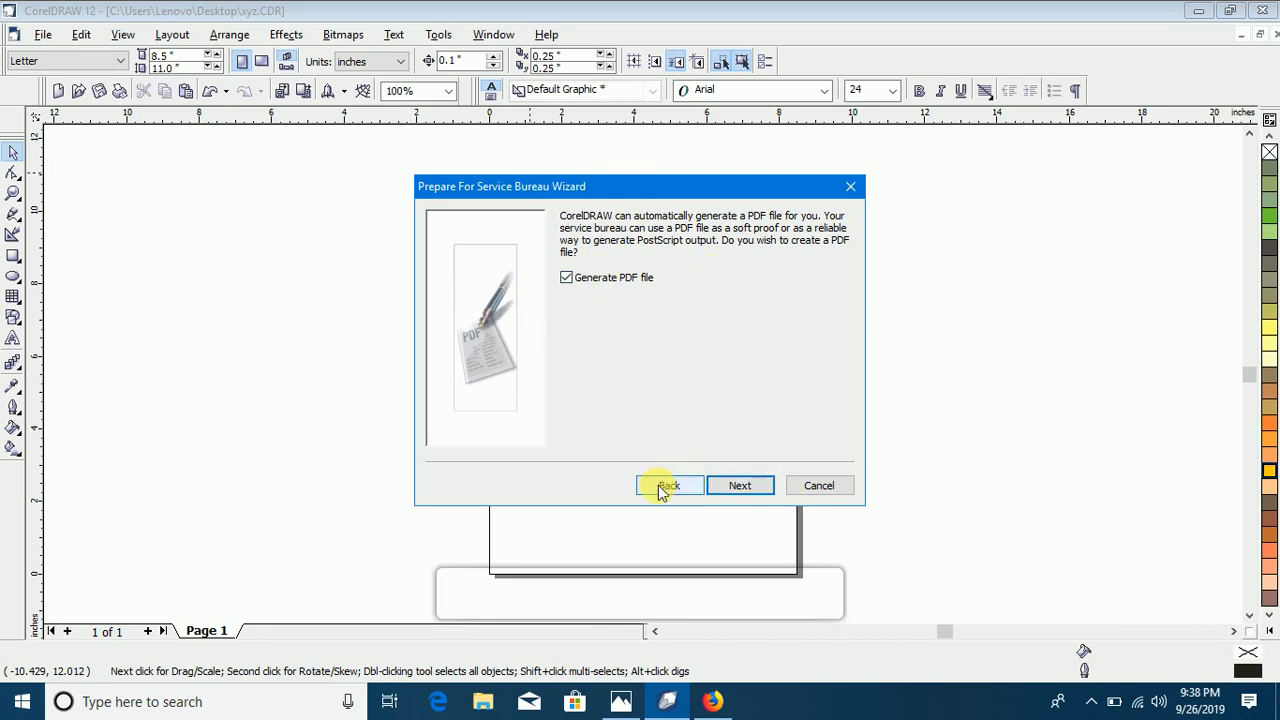
pyautogui.click(741, 488)
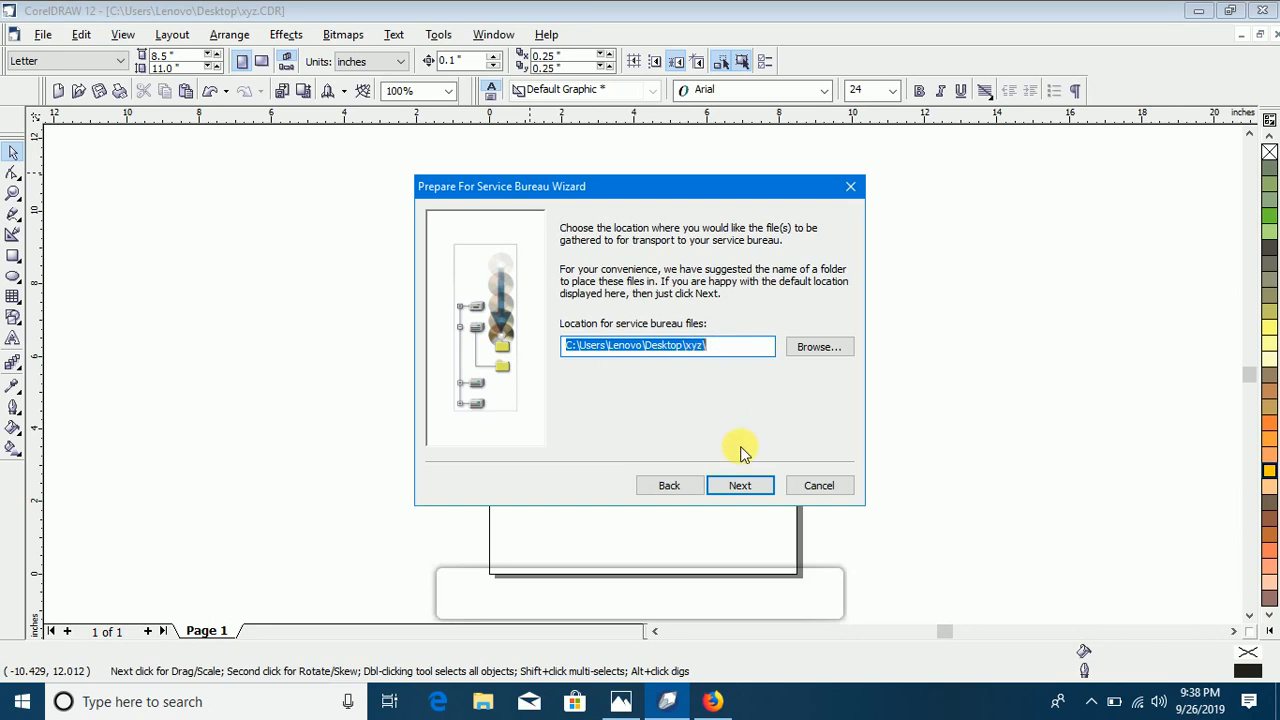
pyautogui.click(740, 485)
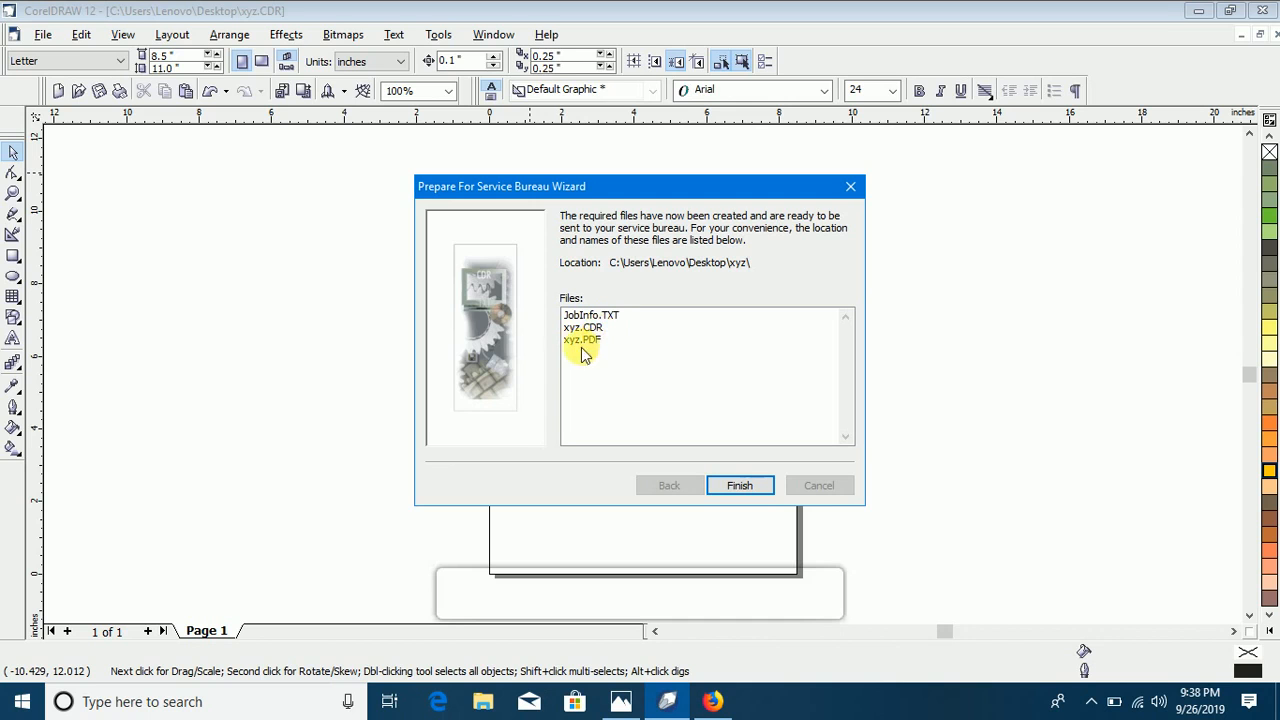
pyautogui.click(740, 485)
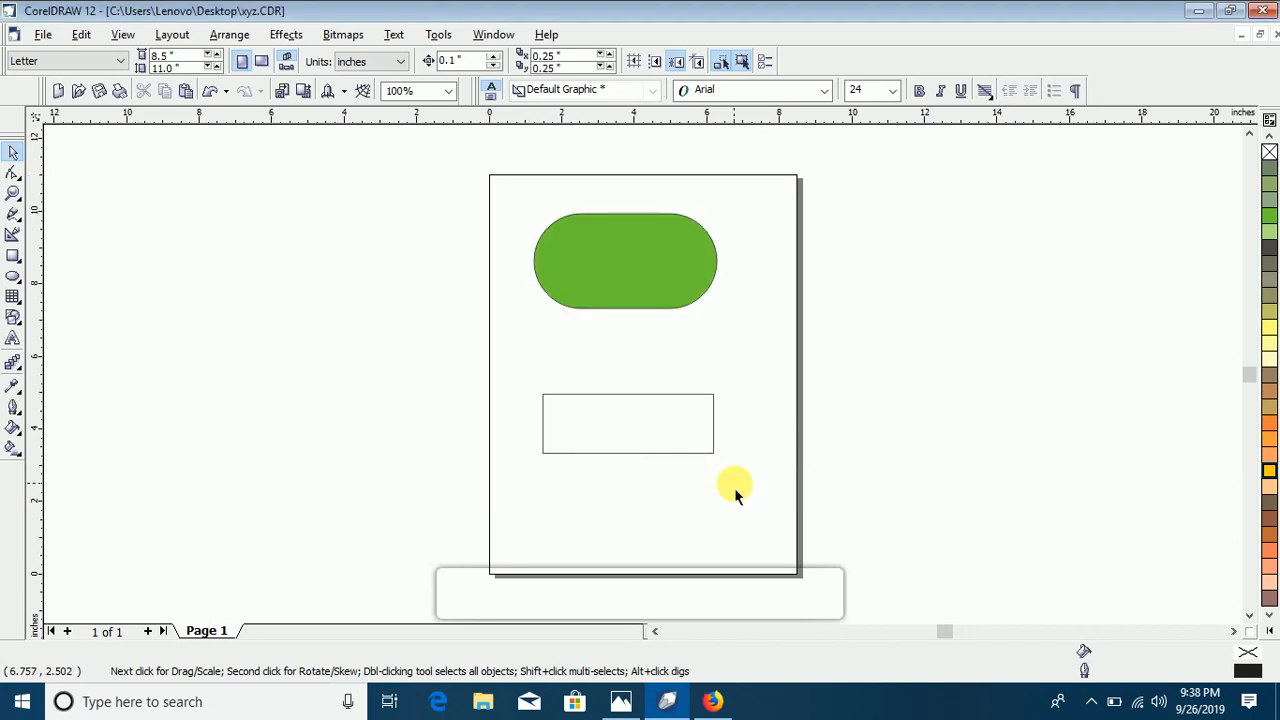
# Step: Examine the gathered files in the desktop's xyz folder, view the xyz PDF, and close both windows
pyautogui.click(1198, 12)
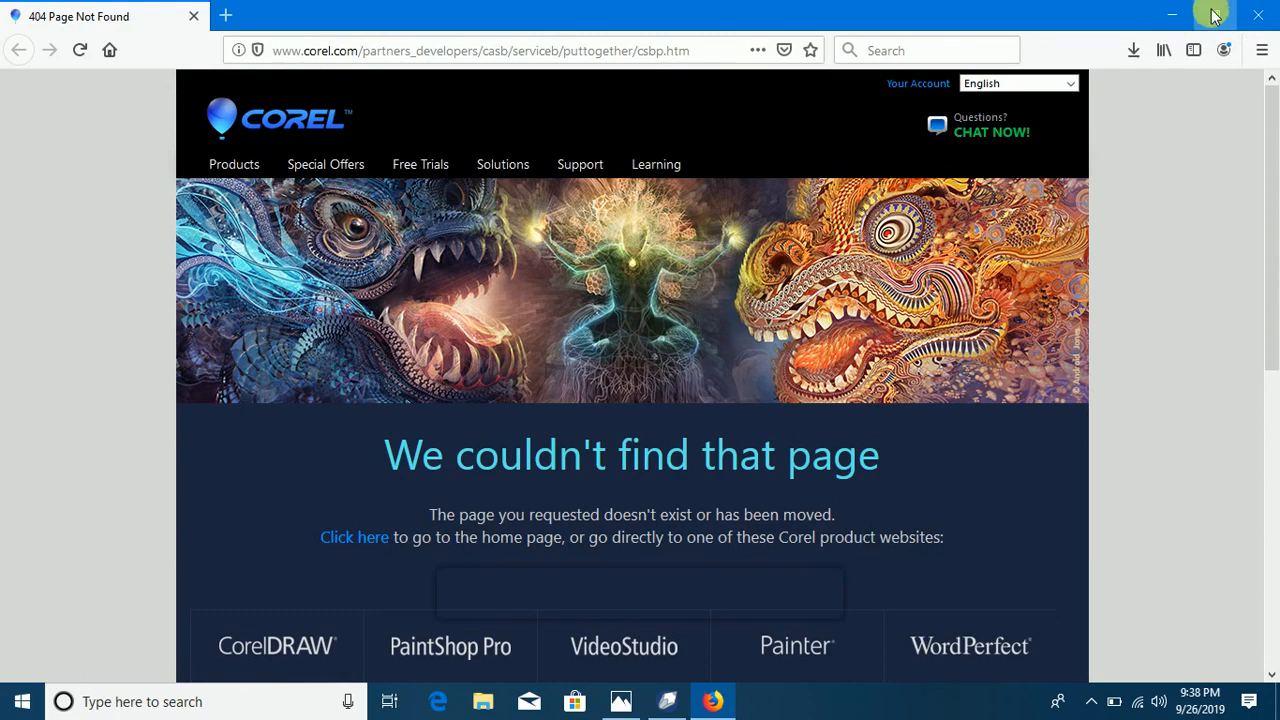
pyautogui.click(1179, 14)
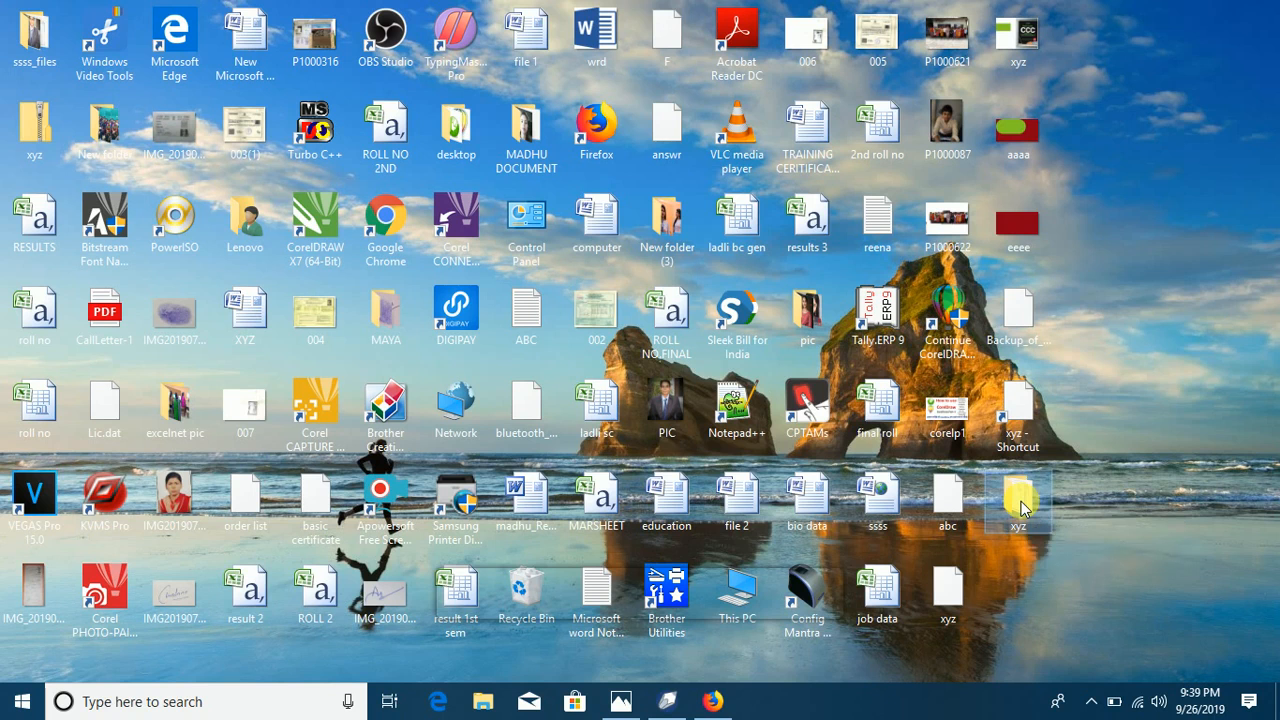
pyautogui.doubleClick(1022, 510)
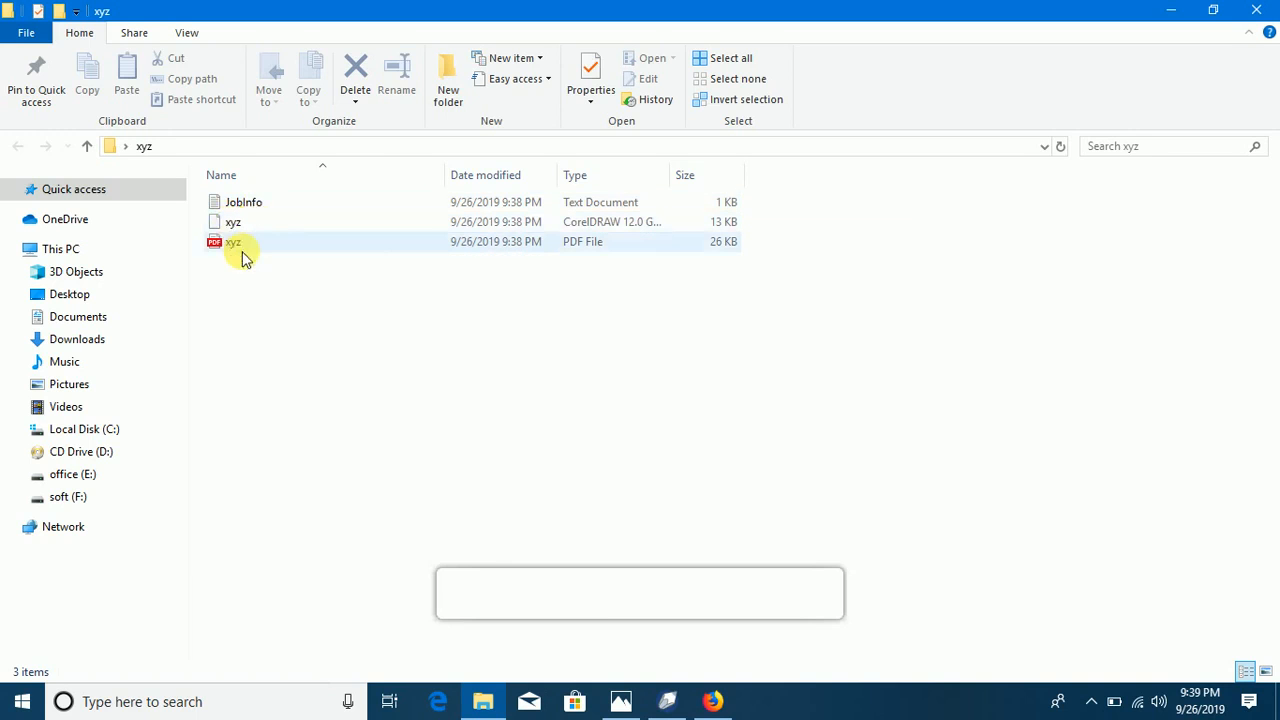
pyautogui.click(243, 248)
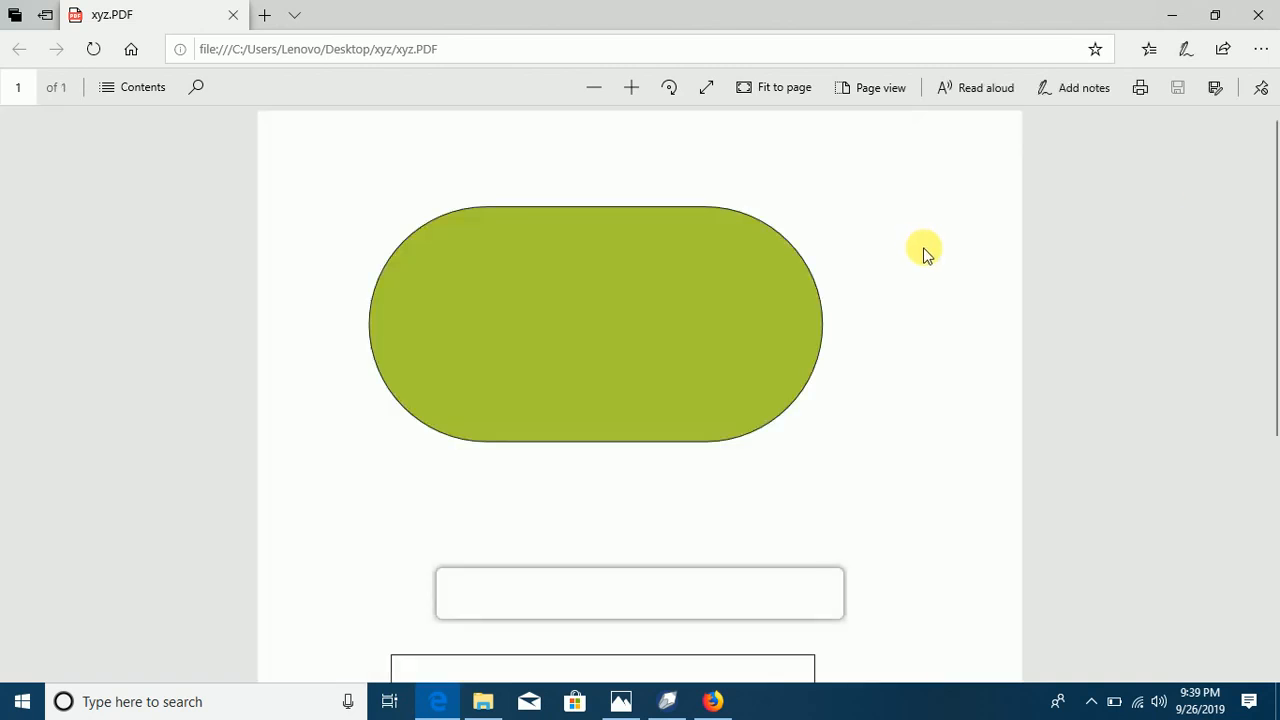
pyautogui.moveTo(1270, 172); pyautogui.dragTo(1262, 200)
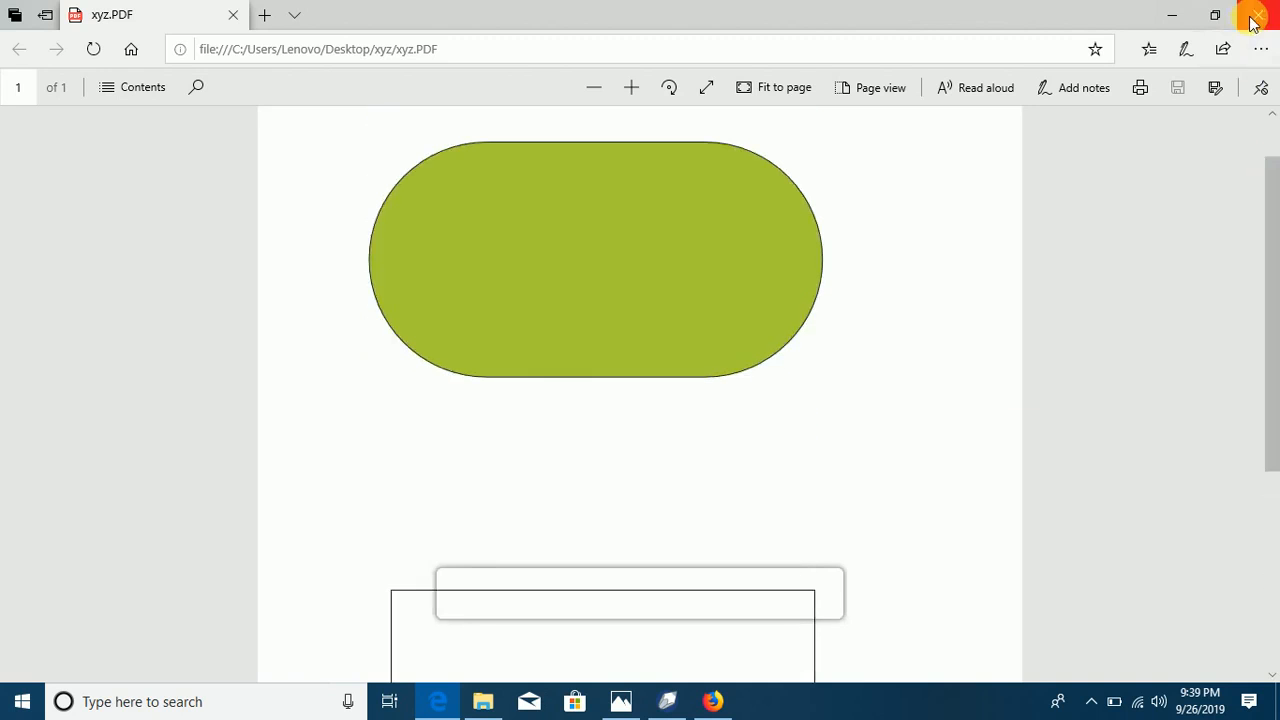
pyautogui.click(1252, 22)
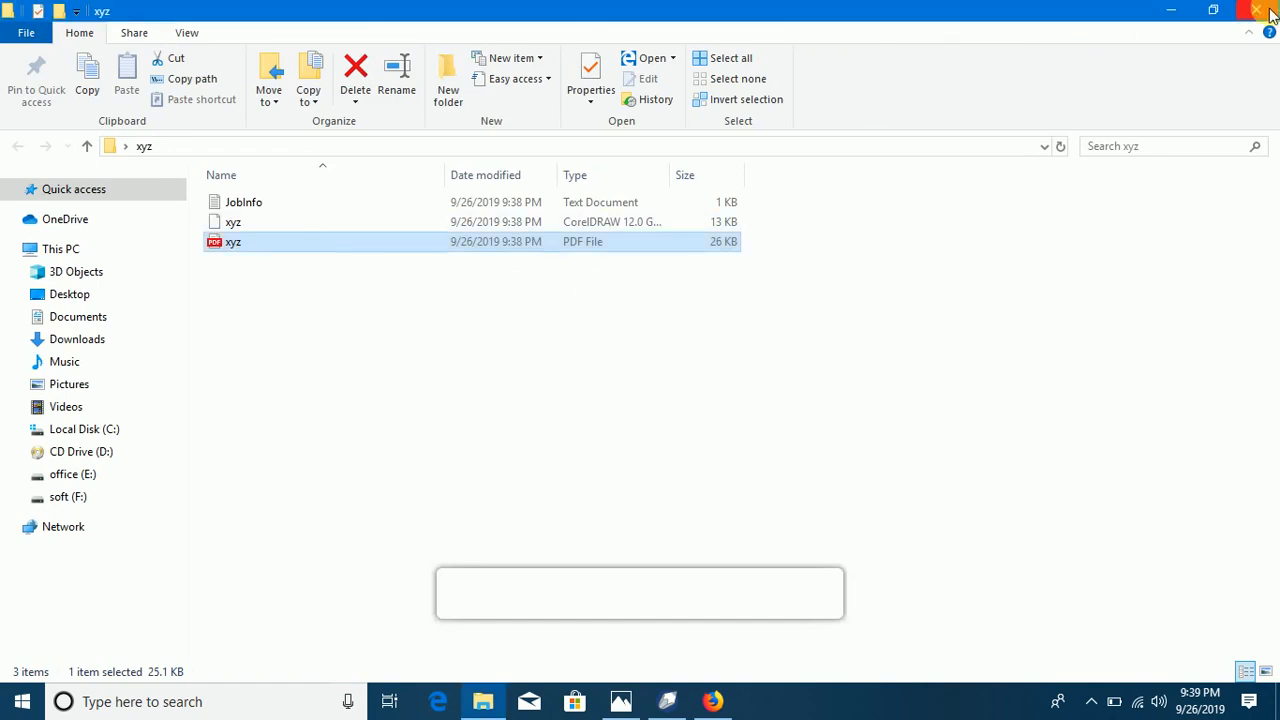
pyautogui.click(1256, 10)
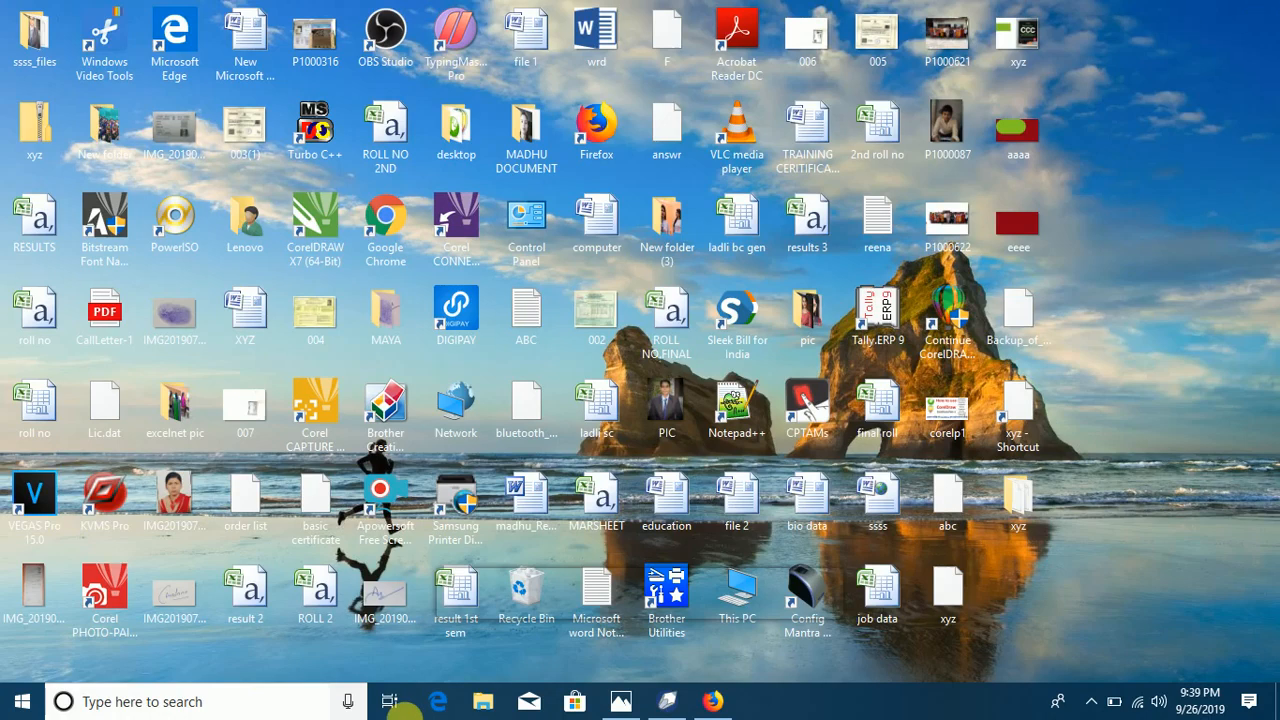
# Step: Switch to CorelDRAW, publish the drawing as Flash embedded in HTML under the name www on the desktop, and check the desktop
pyautogui.click(666, 700)
pyautogui.click(43, 34)
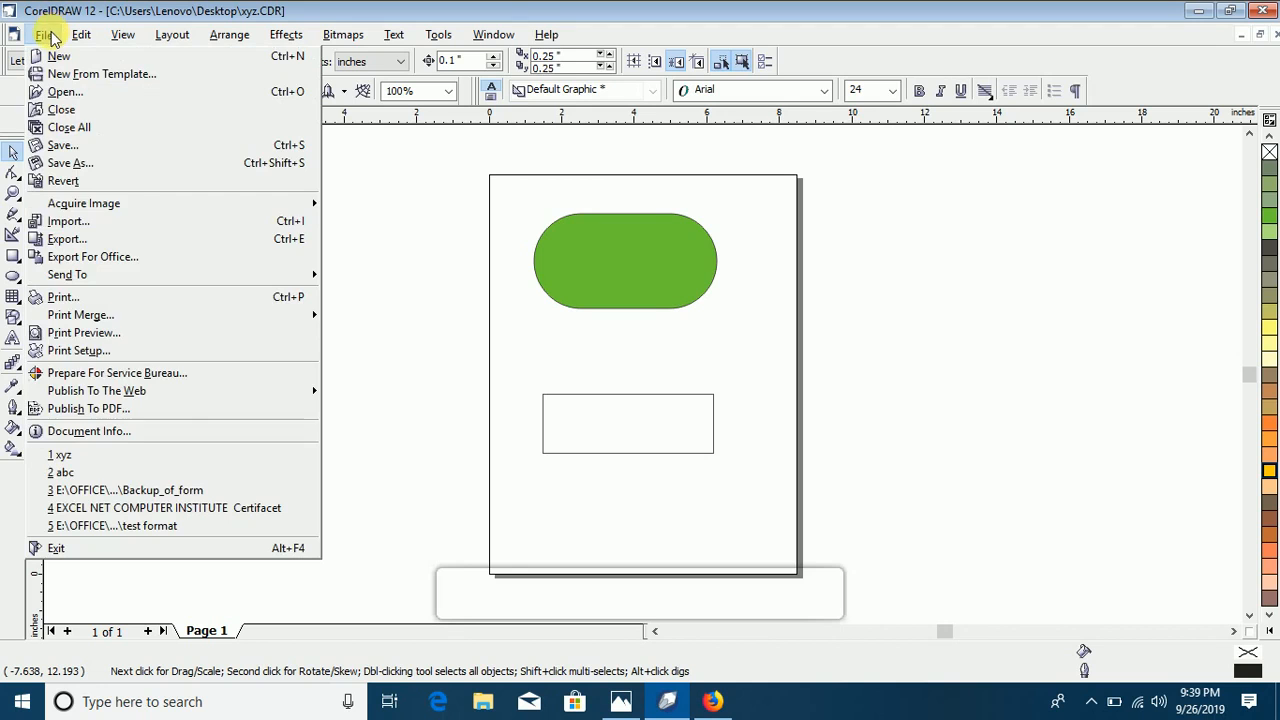
pyautogui.moveTo(203, 393)
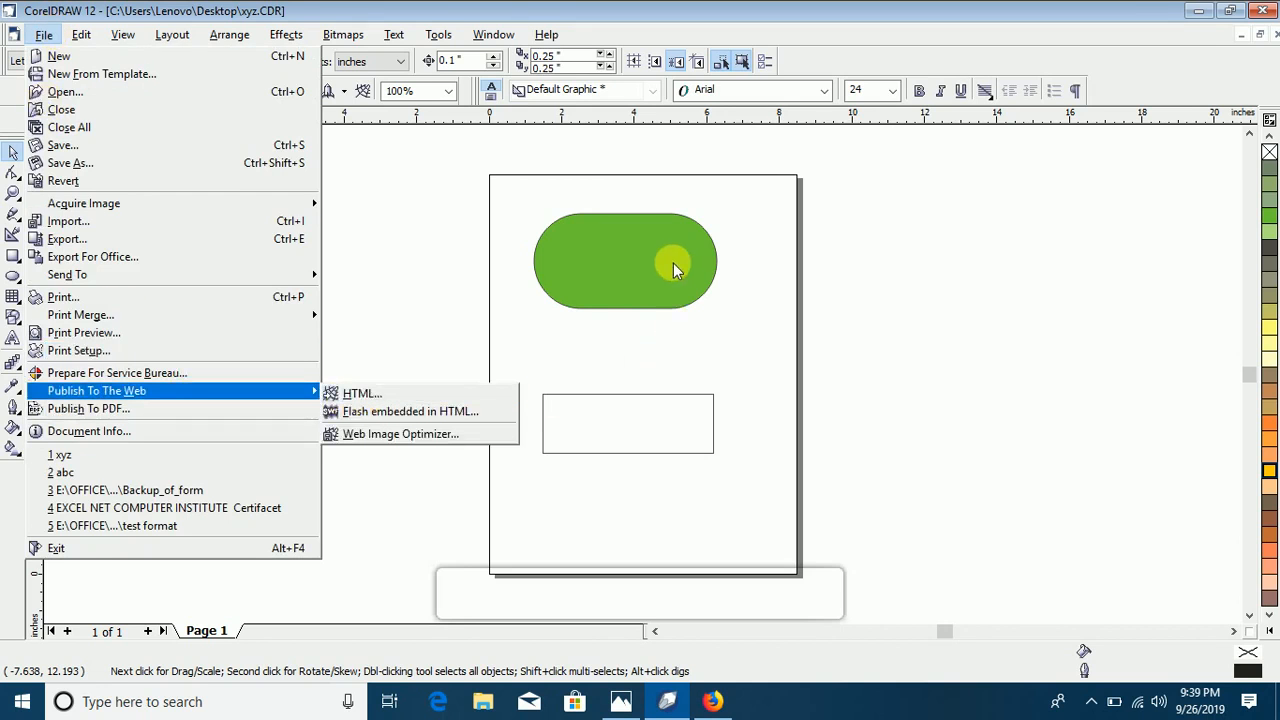
pyautogui.click(385, 411)
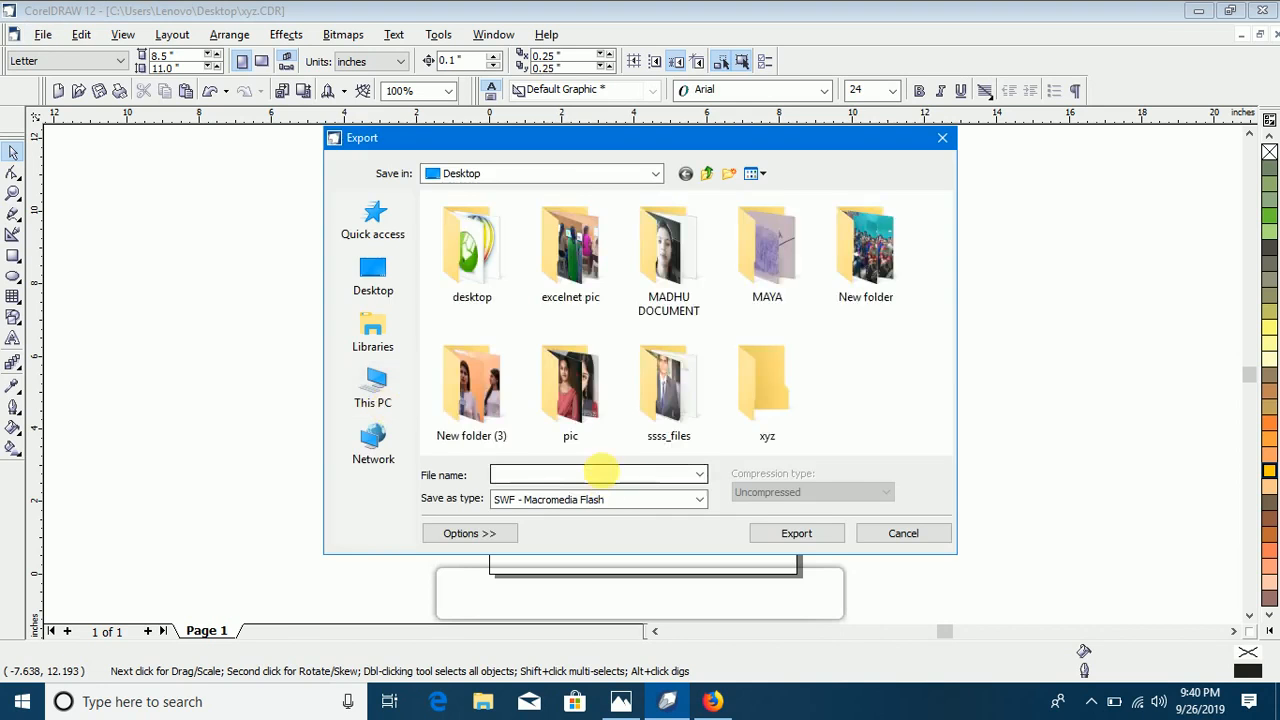
pyautogui.click(400, 277)
pyautogui.click(556, 474)
pyautogui.write('www')
pyautogui.click(825, 541)
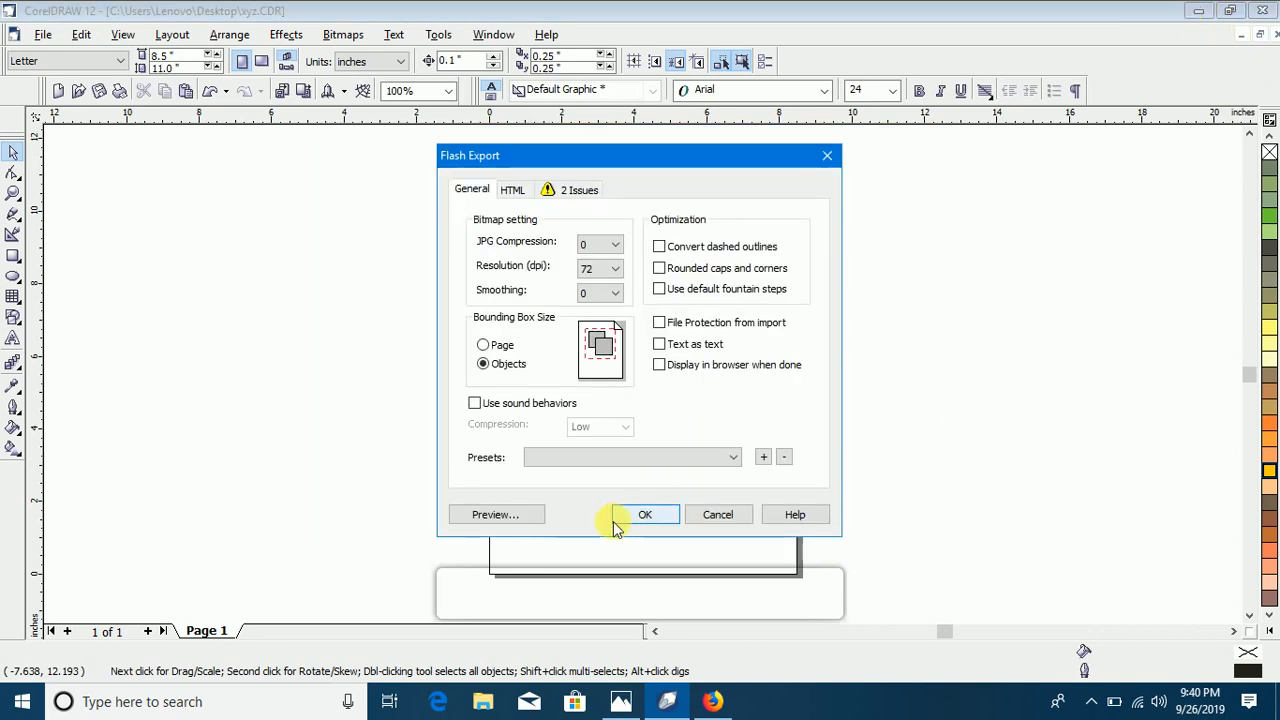
pyautogui.click(640, 515)
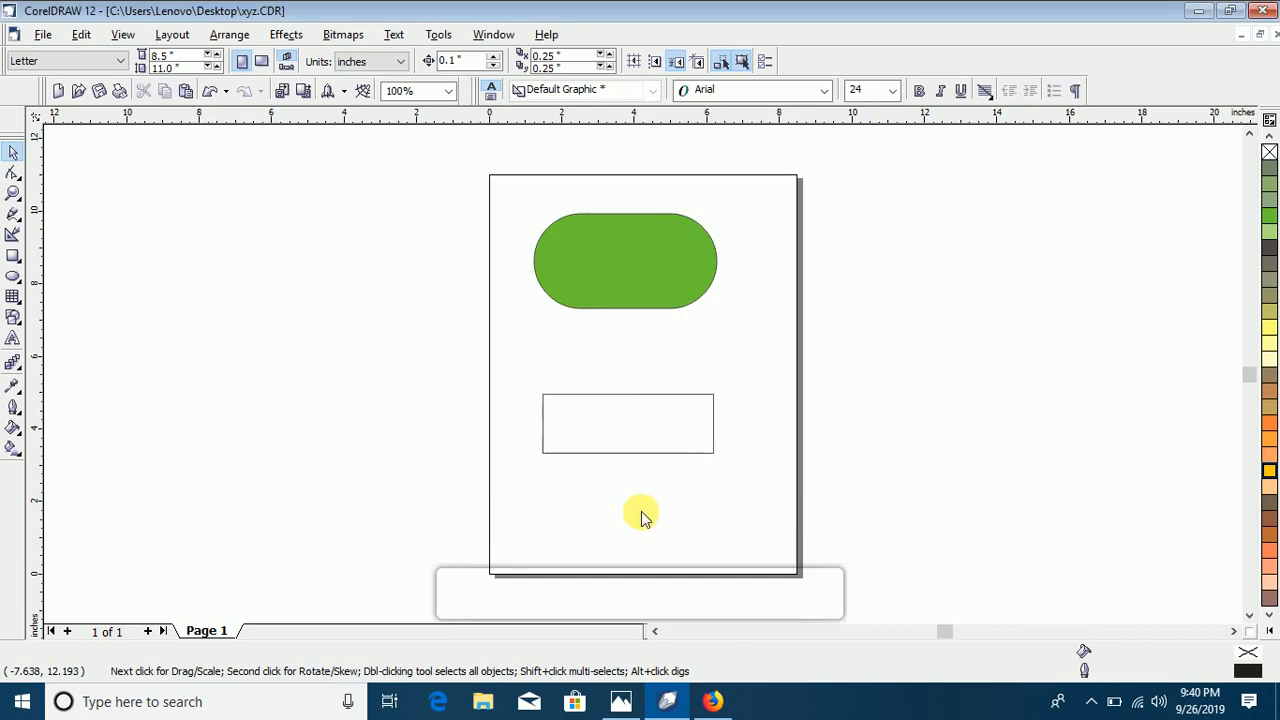
pyautogui.click(1198, 11)
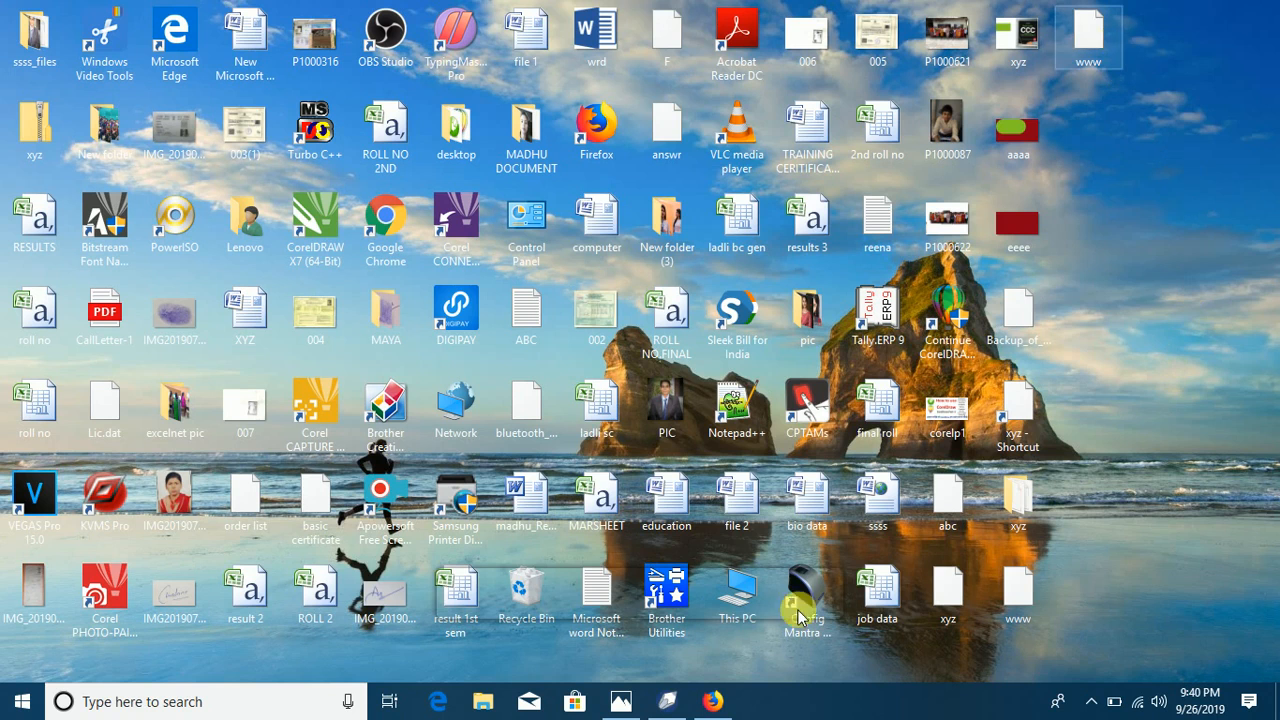
# Step: Return to CorelDRAW and preview the drawing in the Web Image Optimizer, closing it without exporting
pyautogui.click(668, 703)
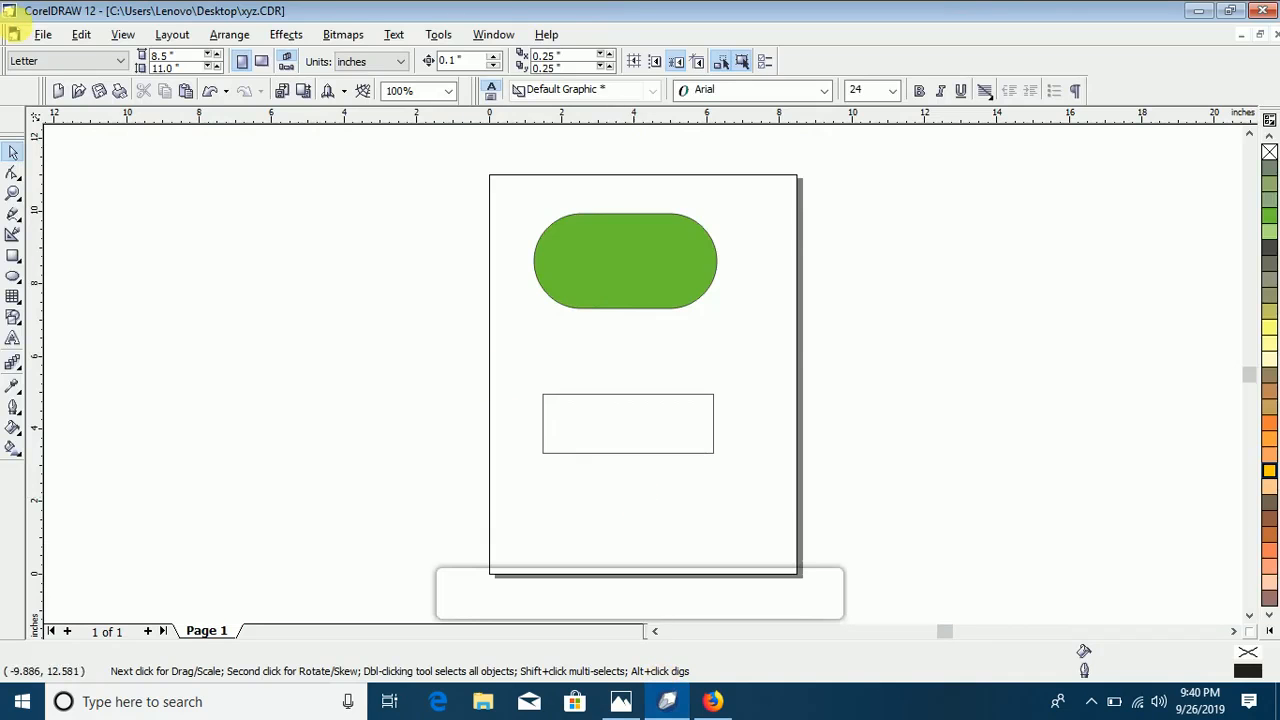
pyautogui.click(43, 35)
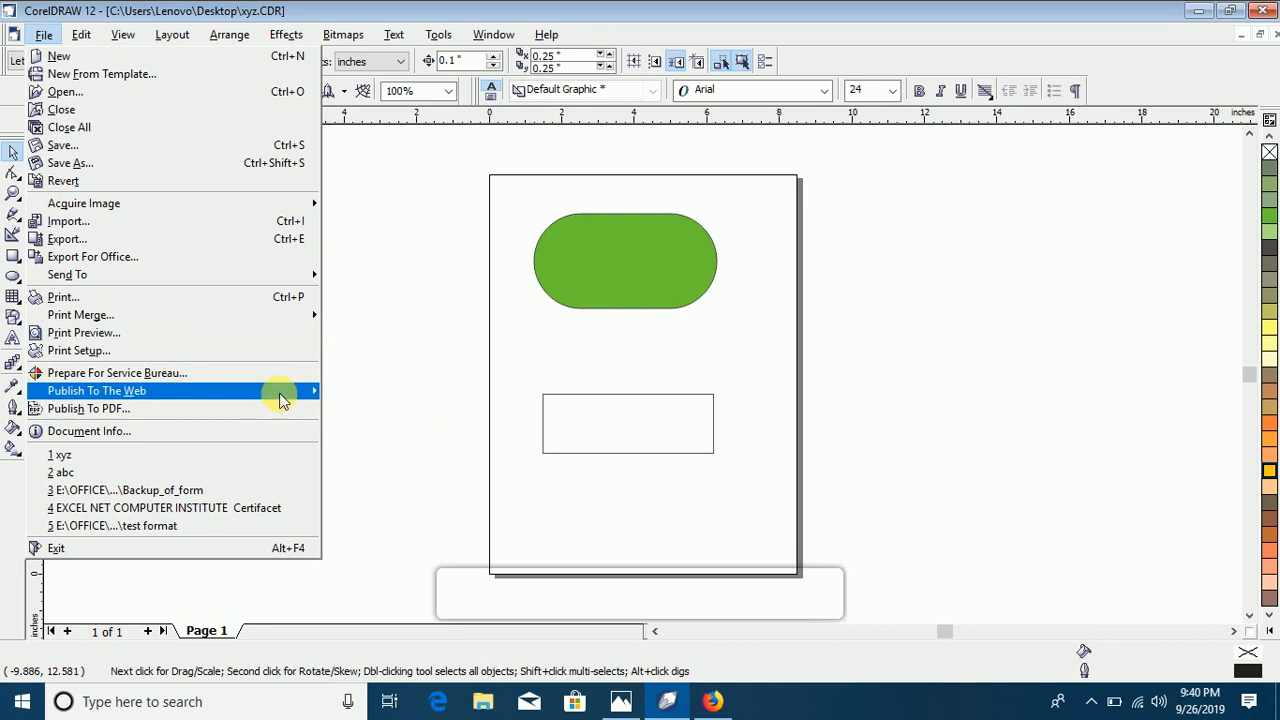
pyautogui.click(392, 435)
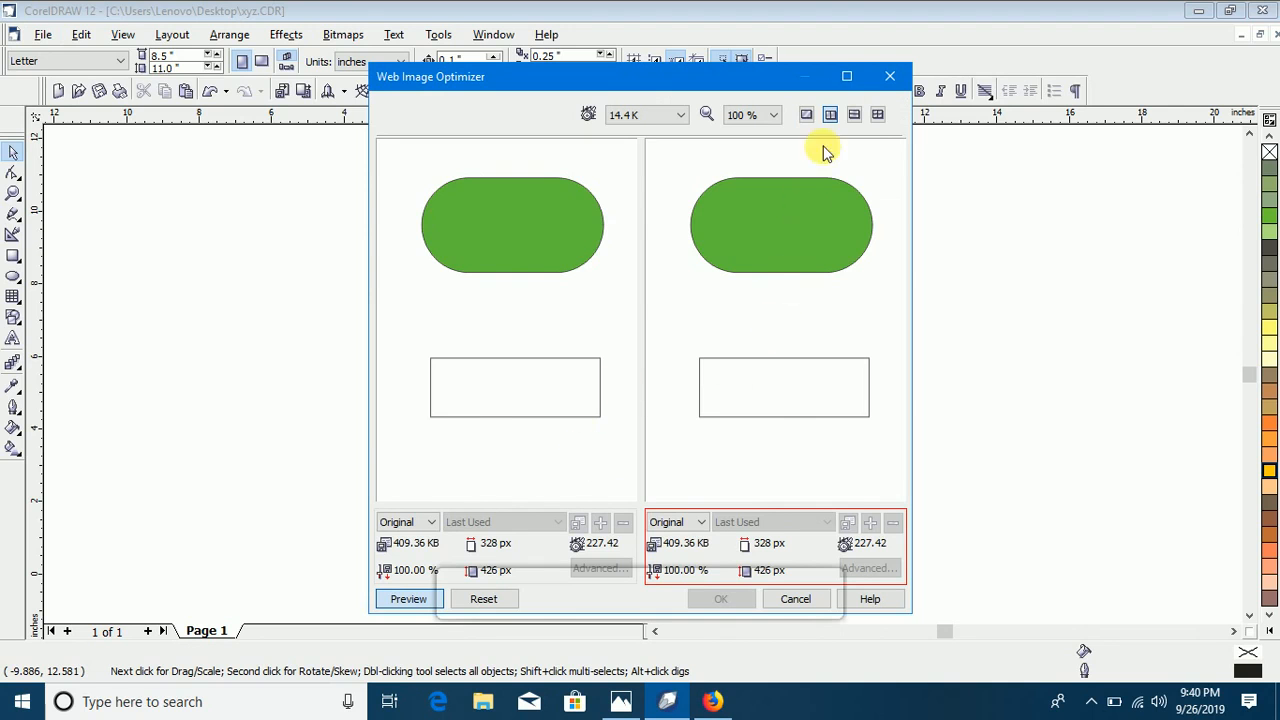
pyautogui.click(892, 76)
# Step: Publish the whole drawing to the web as HTML, with the desktop's Corel\WebSite directory as the destination and the default preset
pyautogui.click(44, 35)
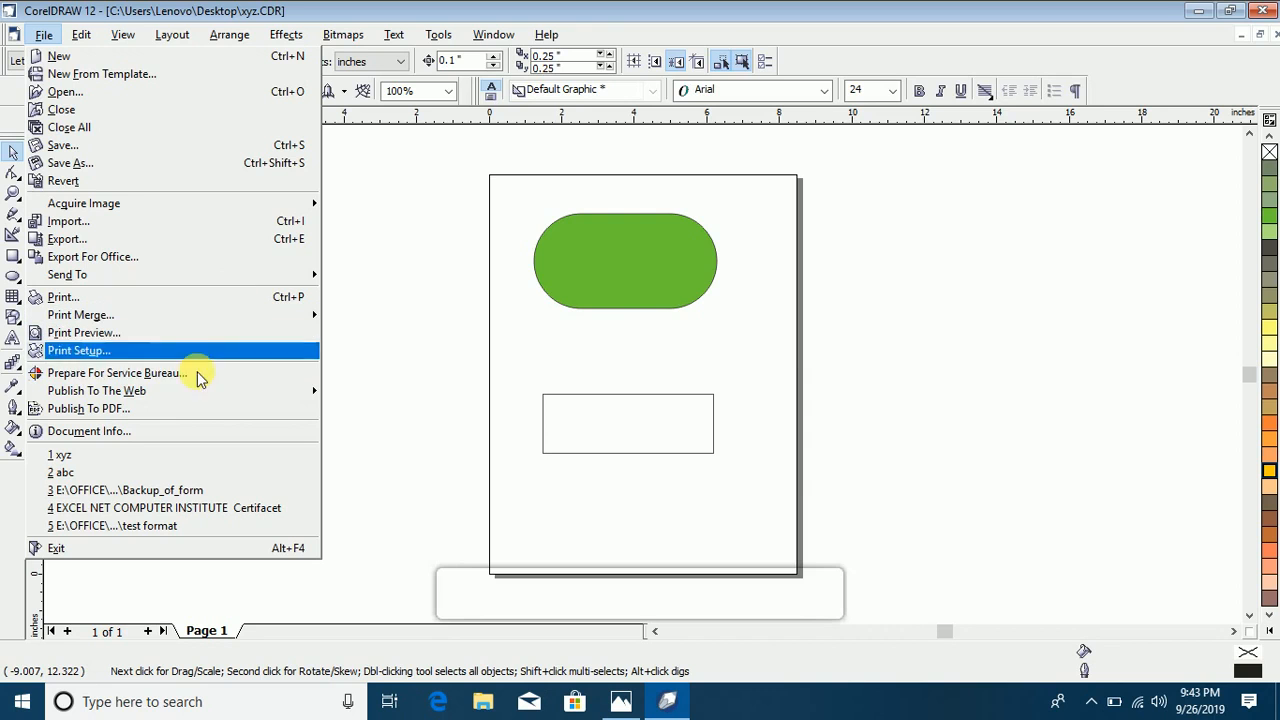
pyautogui.moveTo(195, 391)
pyautogui.click(350, 395)
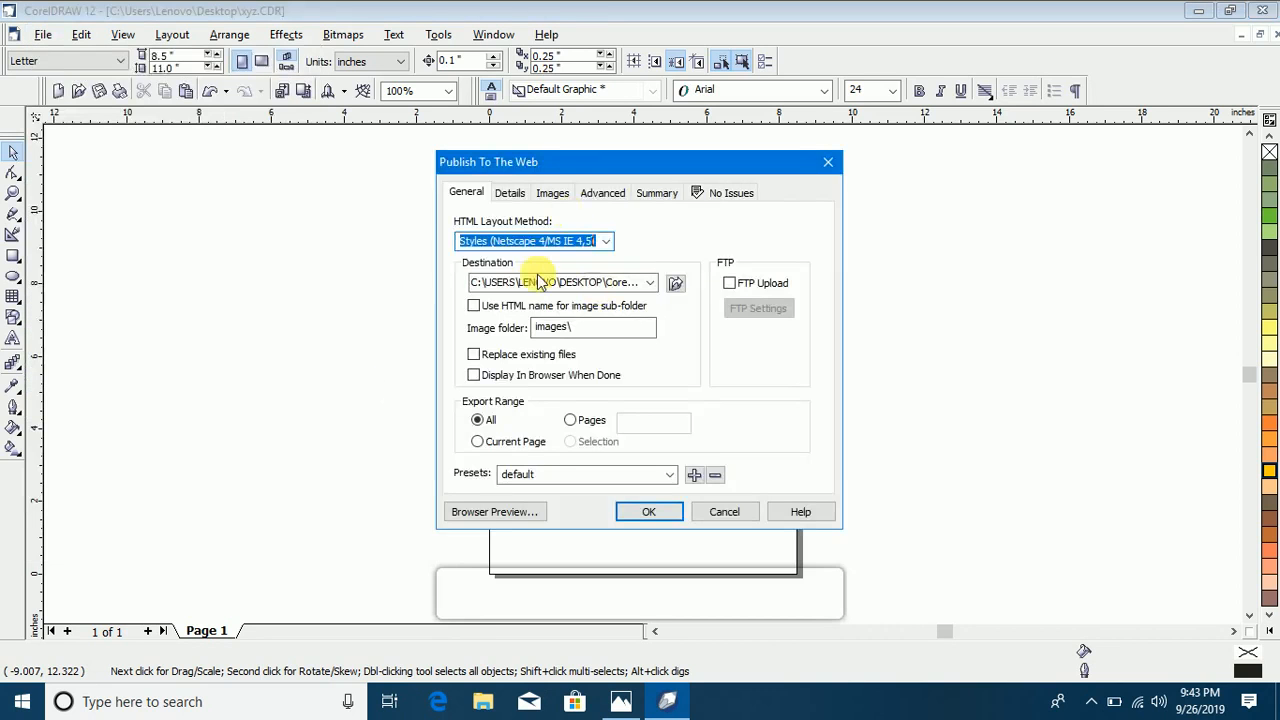
pyautogui.click(676, 284)
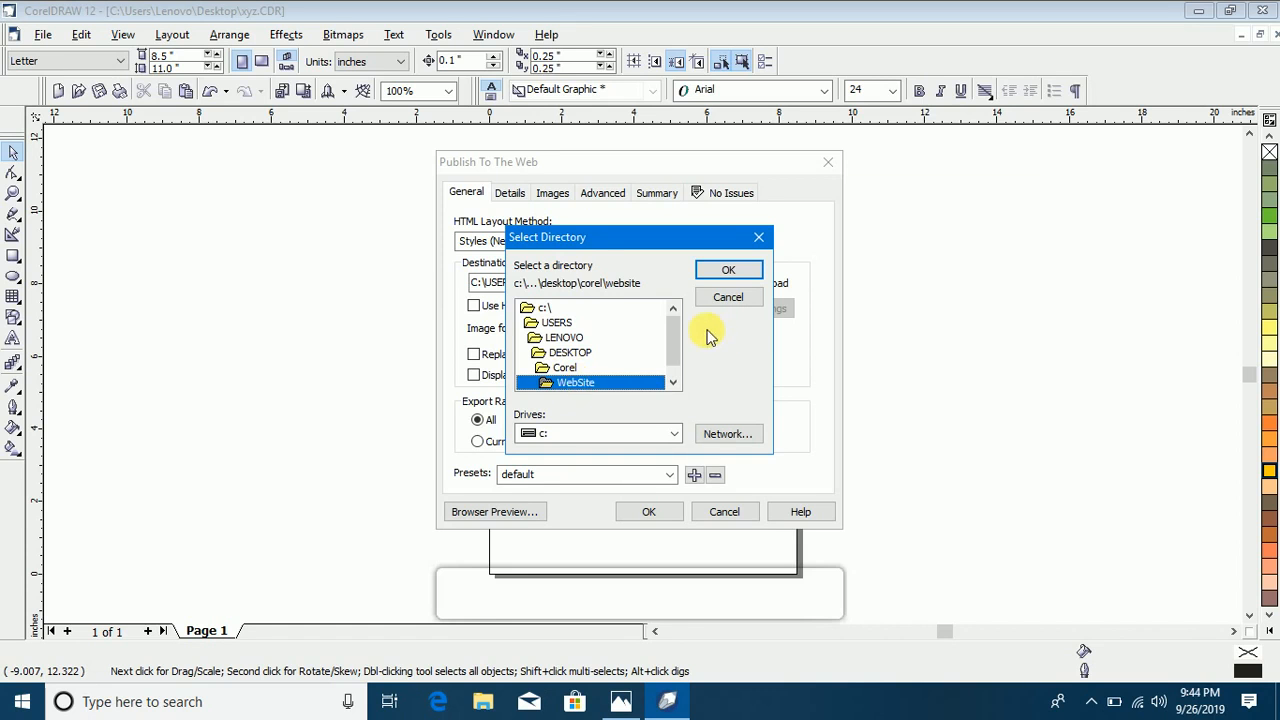
pyautogui.click(729, 272)
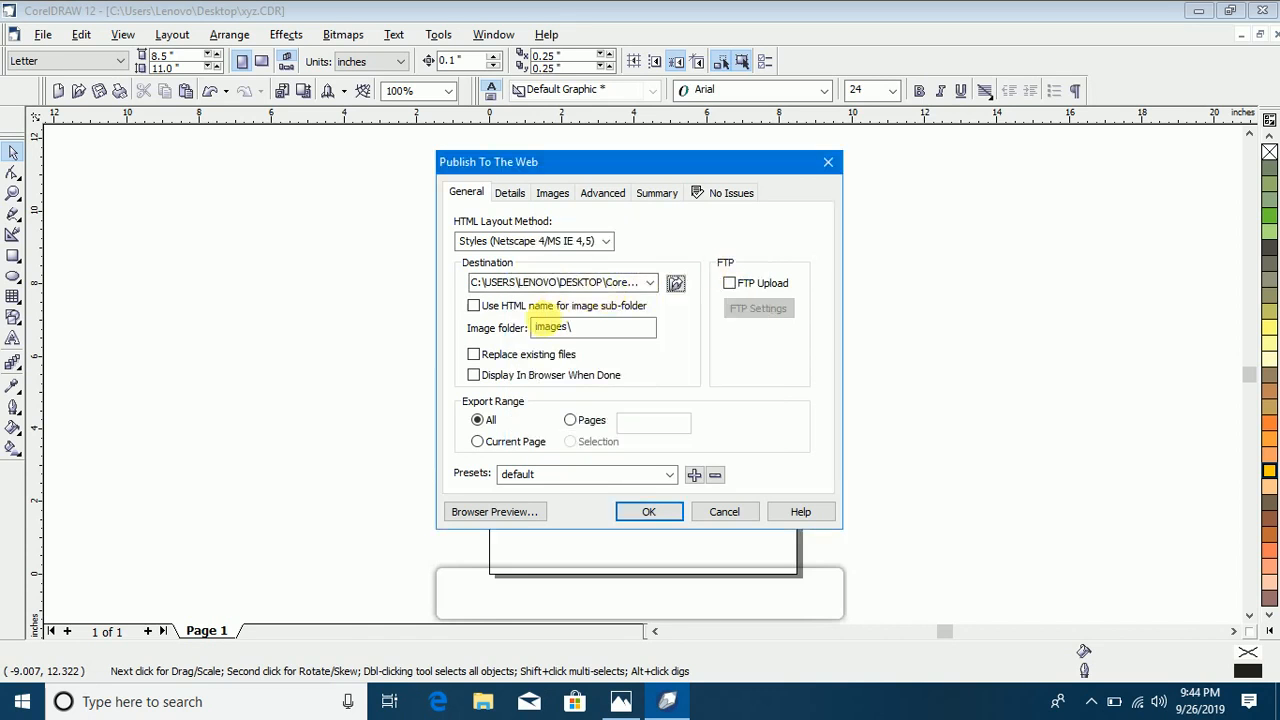
pyautogui.click(648, 512)
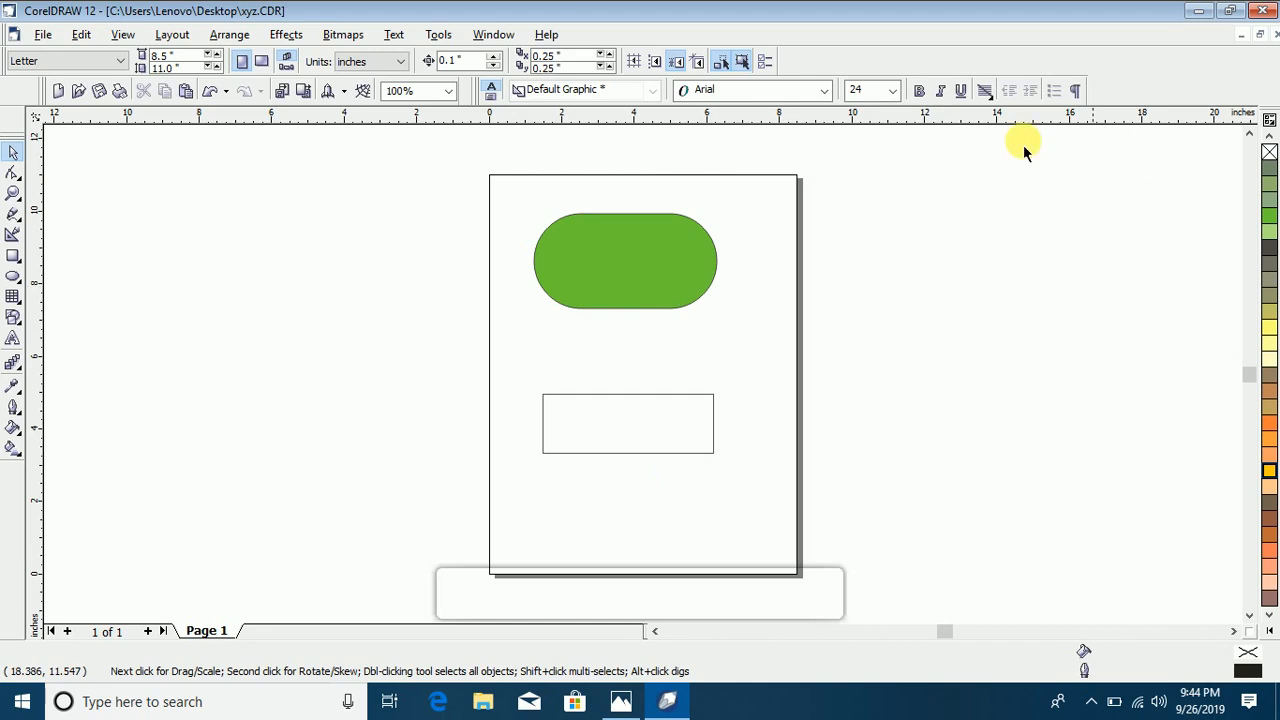
# Step: Publish the drawing as HTML again with the same settings, replacing the existing xyz.htm
pyautogui.click(43, 34)
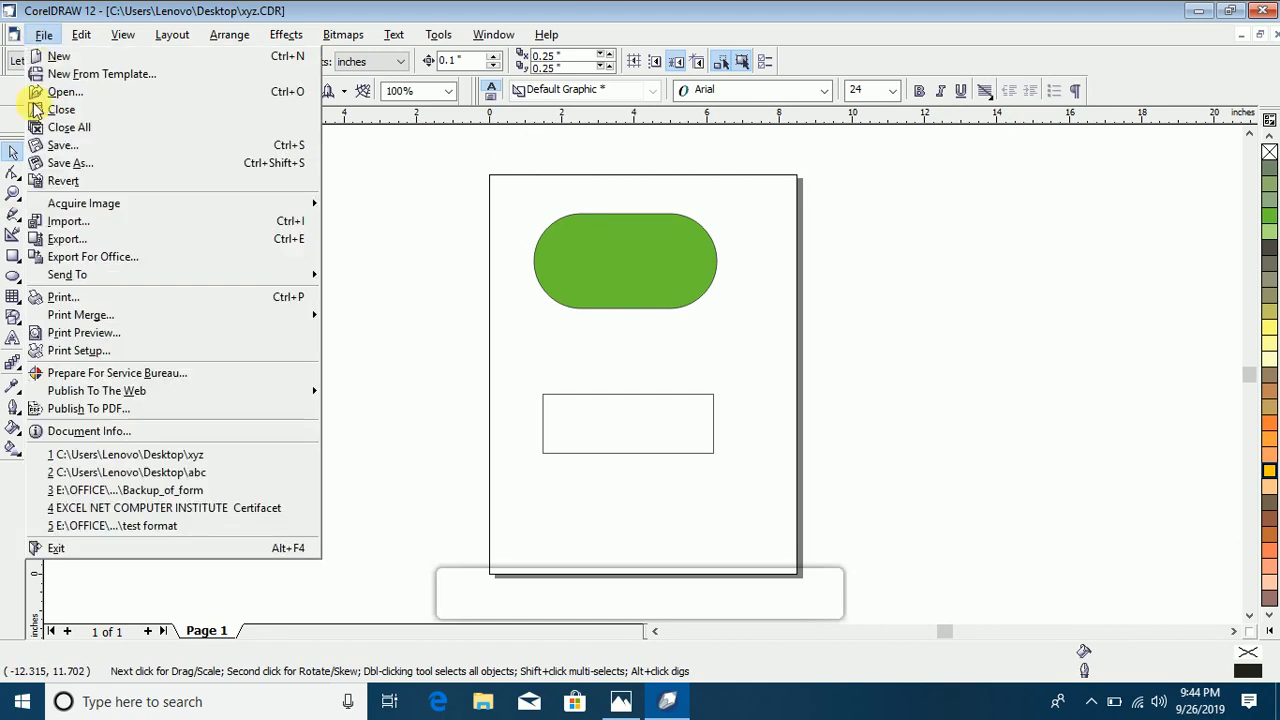
pyautogui.moveTo(143, 392)
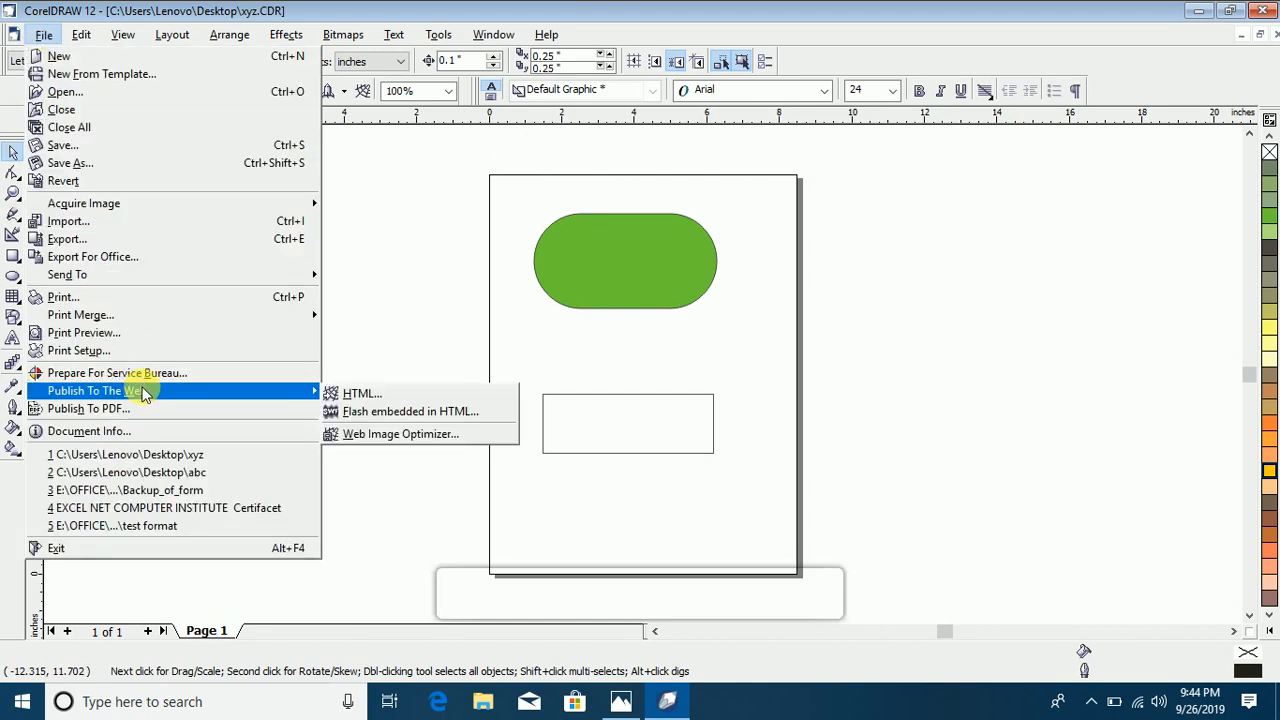
pyautogui.click(352, 394)
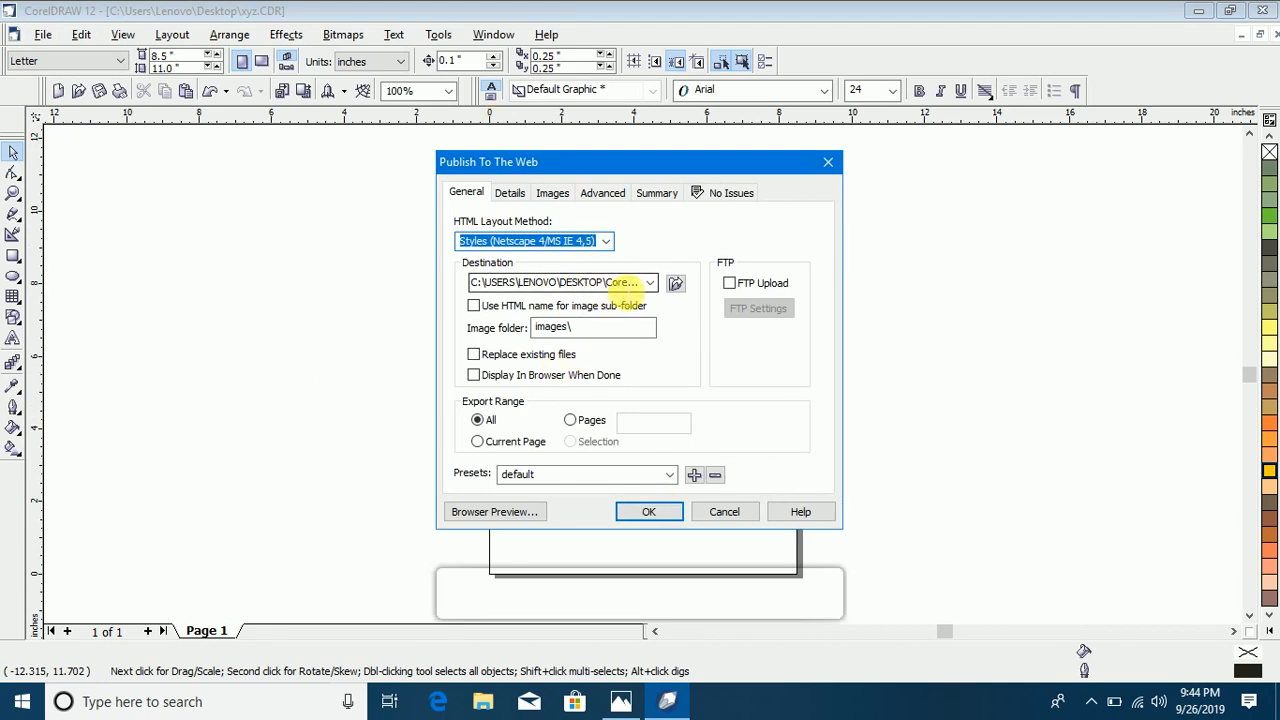
pyautogui.click(649, 512)
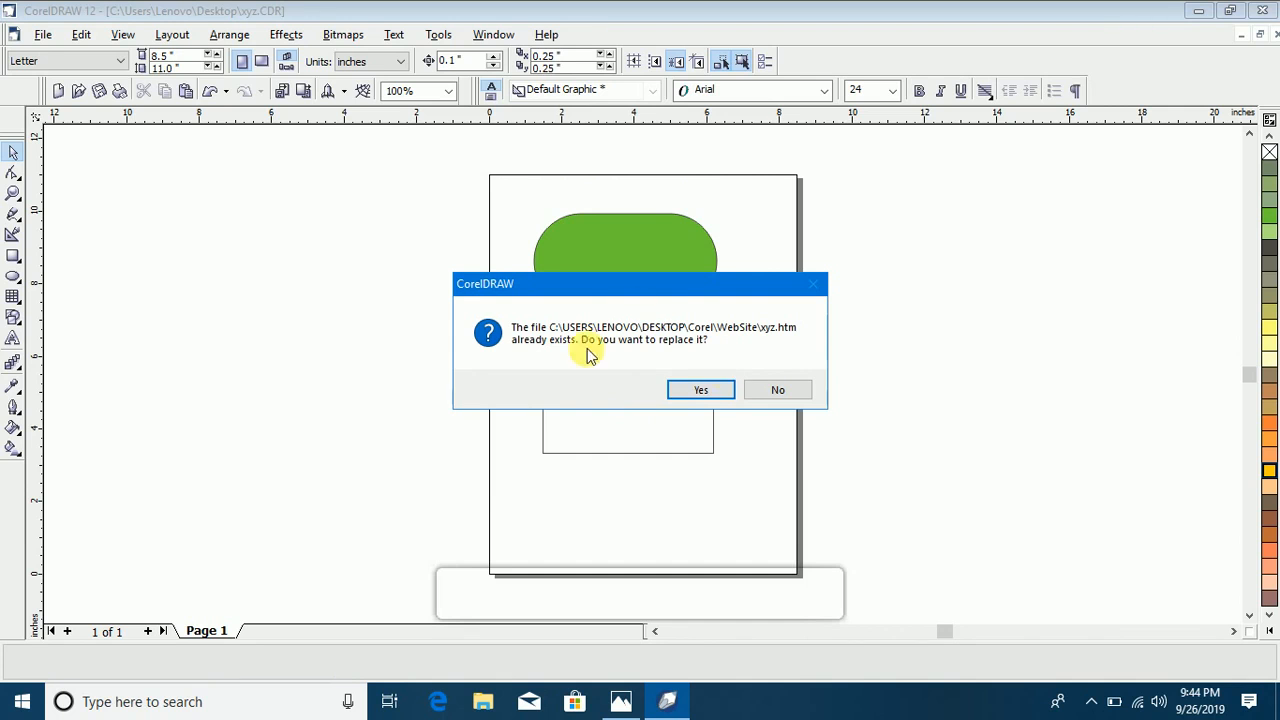
pyautogui.click(701, 390)
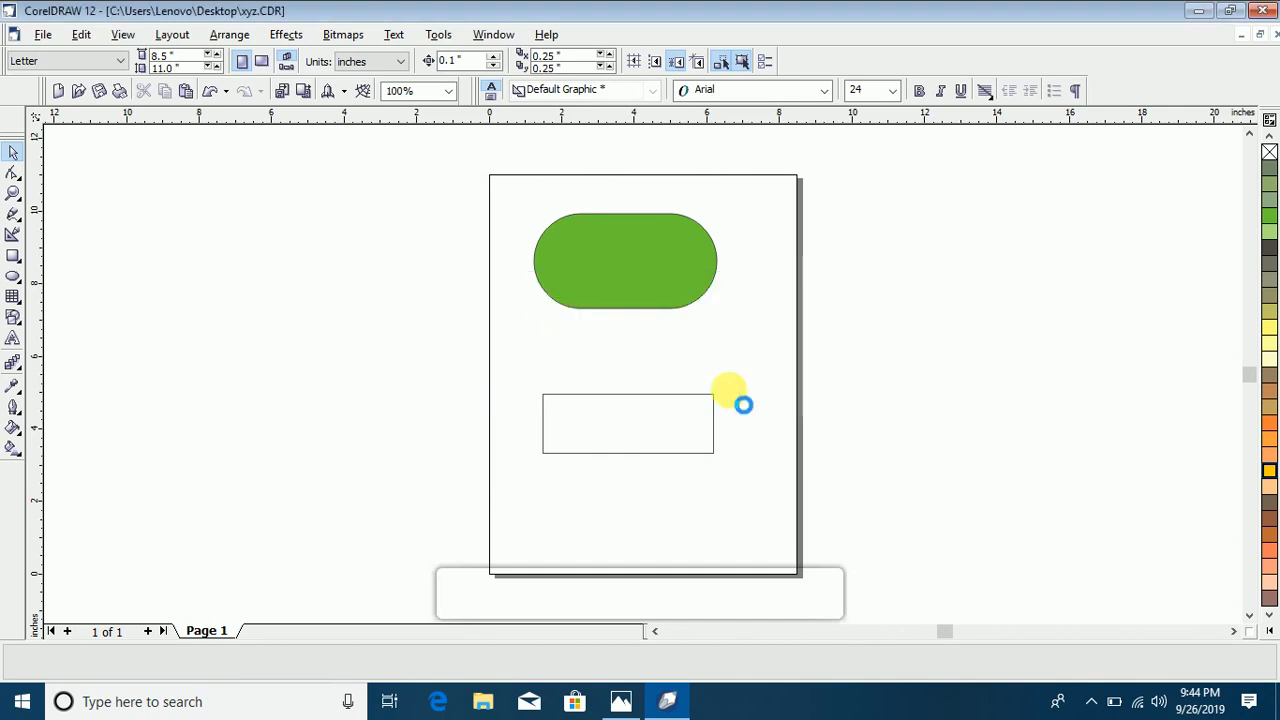
# Step: Open the desktop's Corel\WebSite folder, view the whole published xyz page in the browser, and close the browser
pyautogui.click(1197, 10)
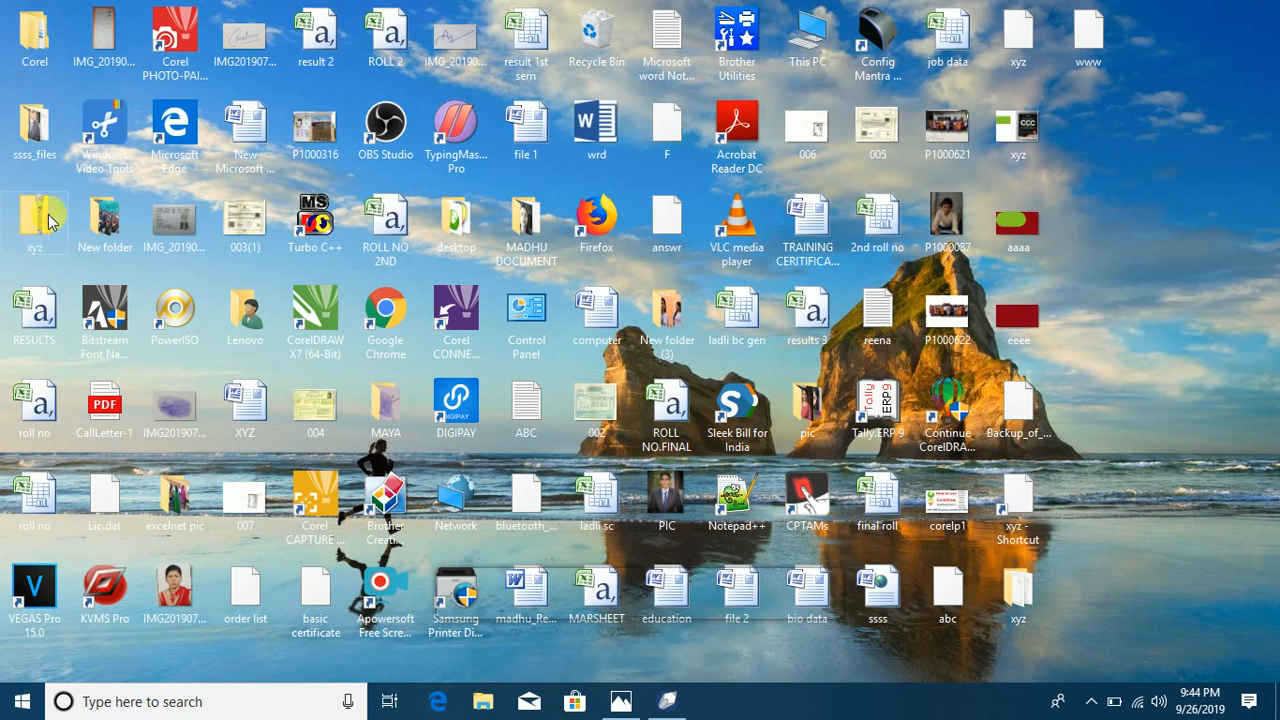
pyautogui.doubleClick(40, 40)
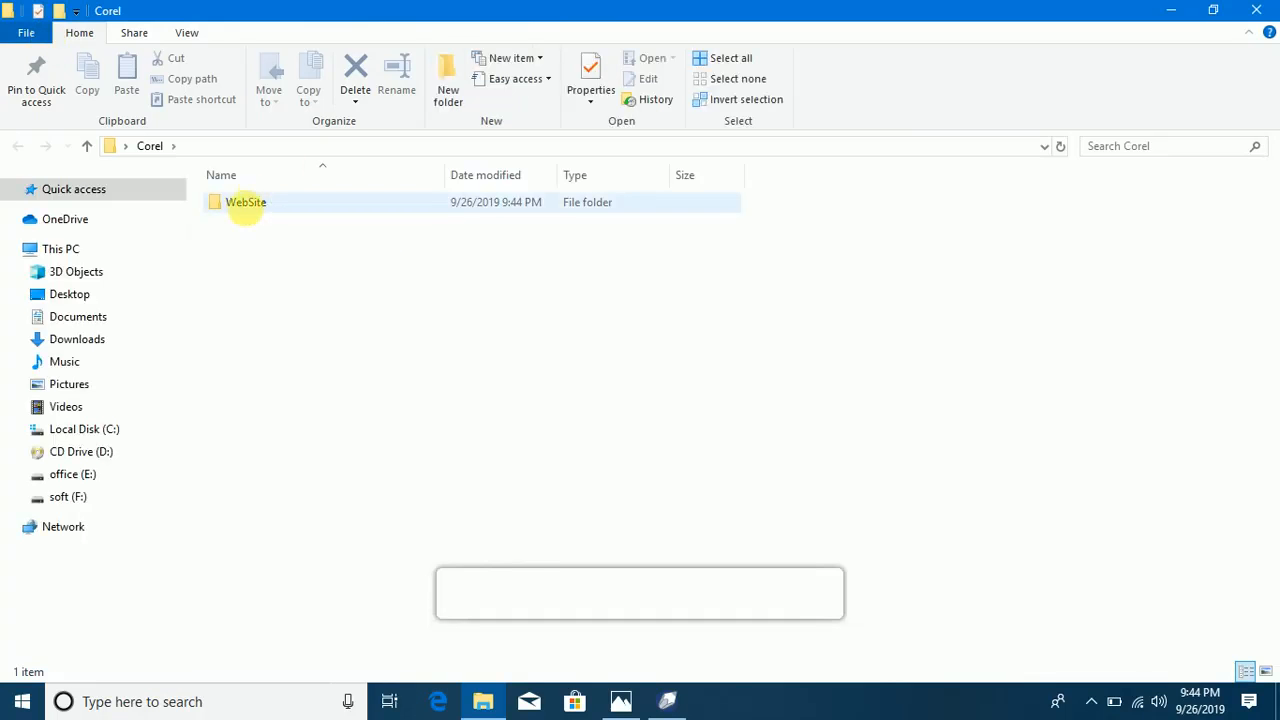
pyautogui.doubleClick(249, 206)
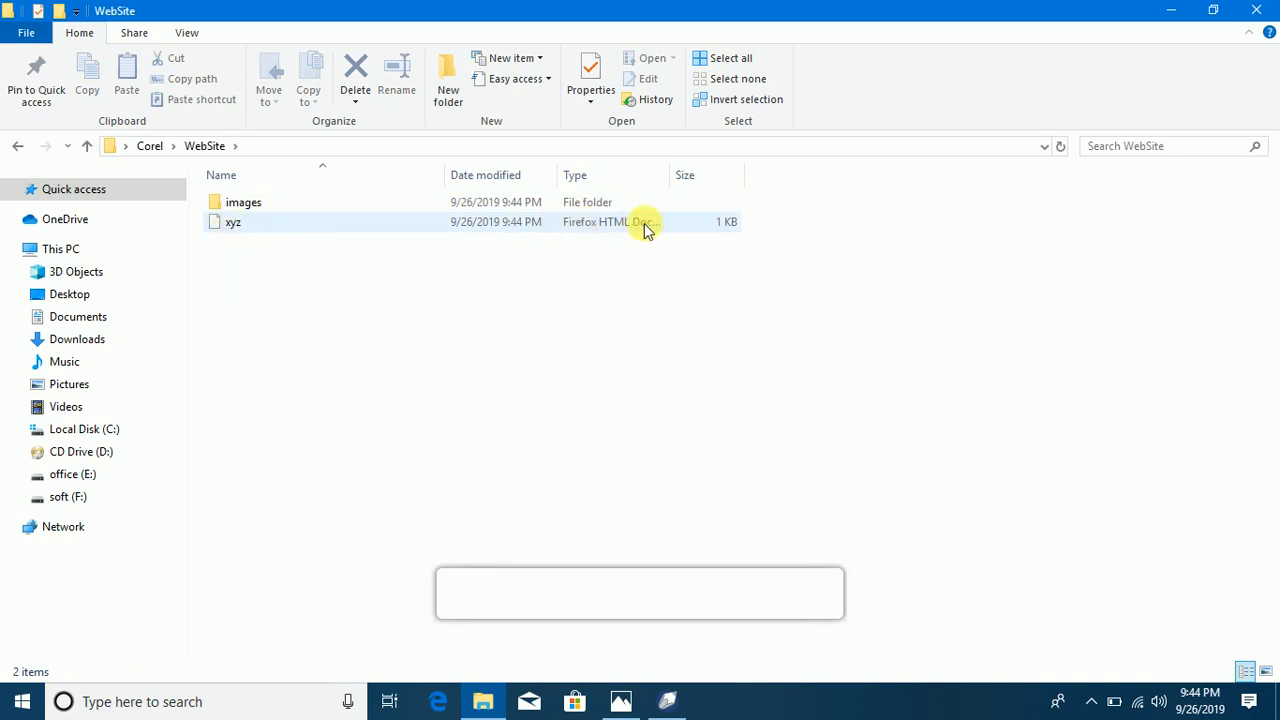
pyautogui.doubleClick(295, 224)
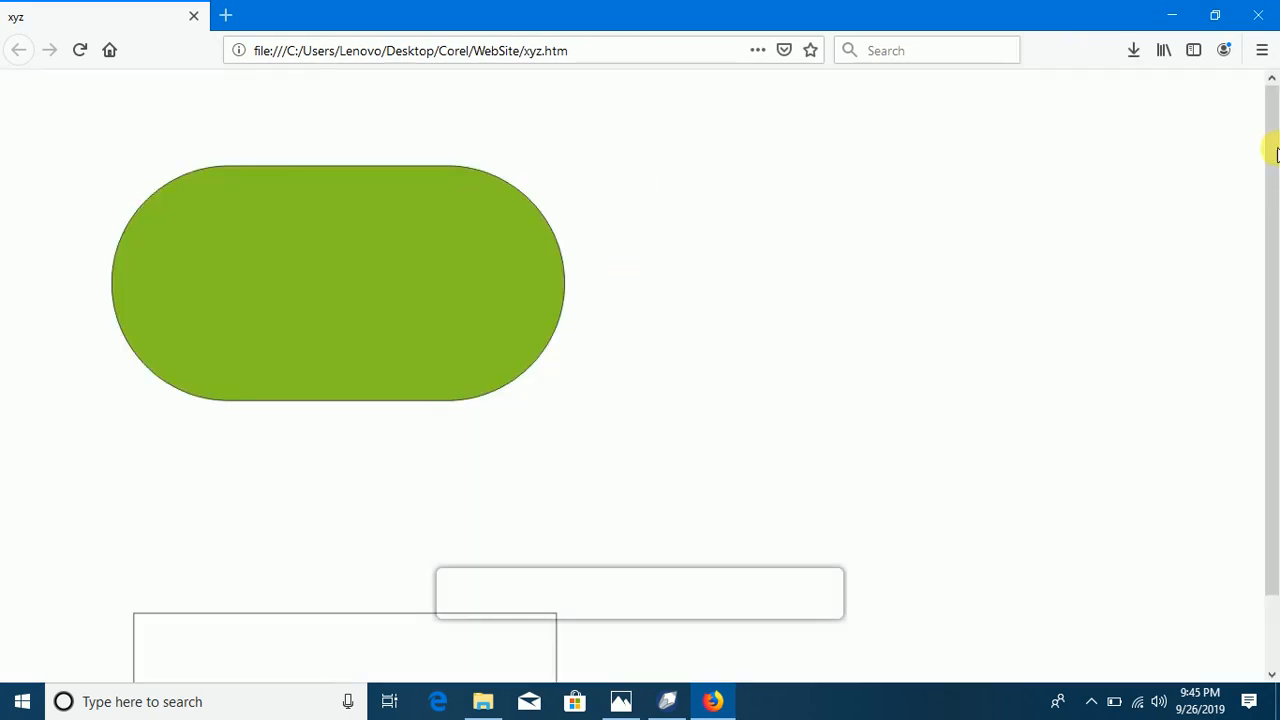
pyautogui.moveTo(1268, 212); pyautogui.dragTo(1273, 290)
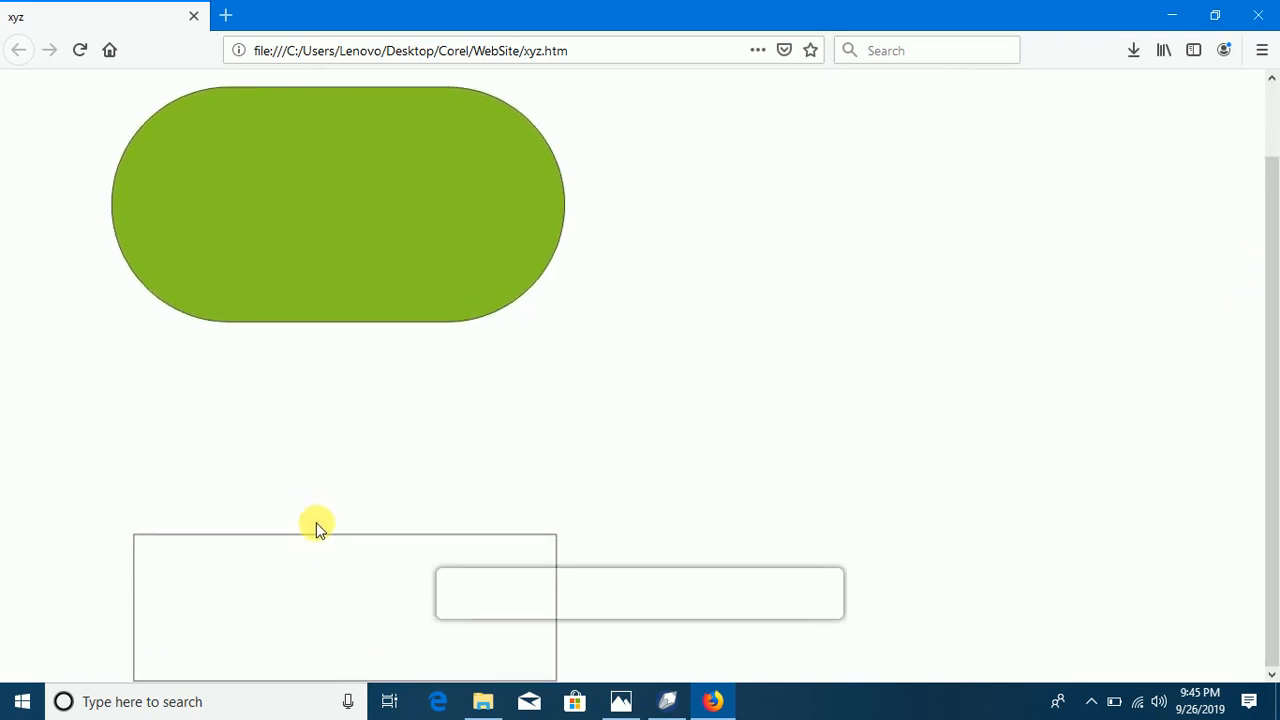
pyautogui.moveTo(1268, 177); pyautogui.dragTo(1268, 86)
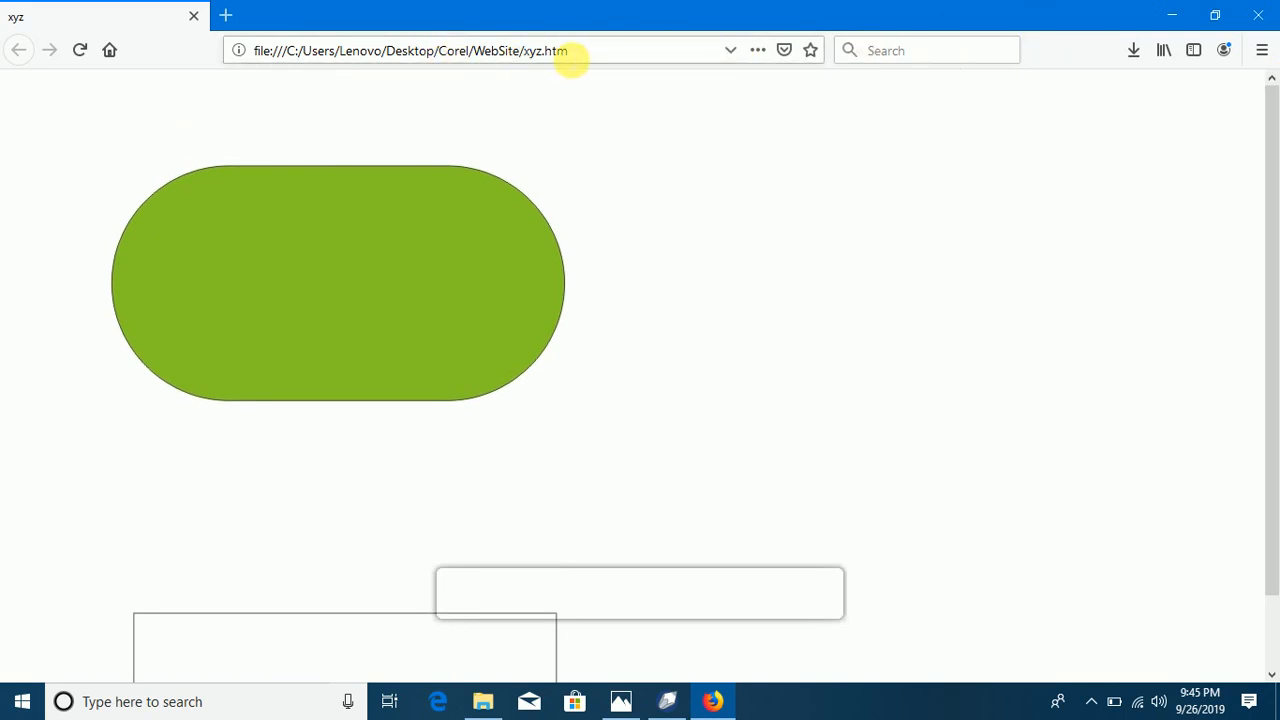
pyautogui.click(1256, 14)
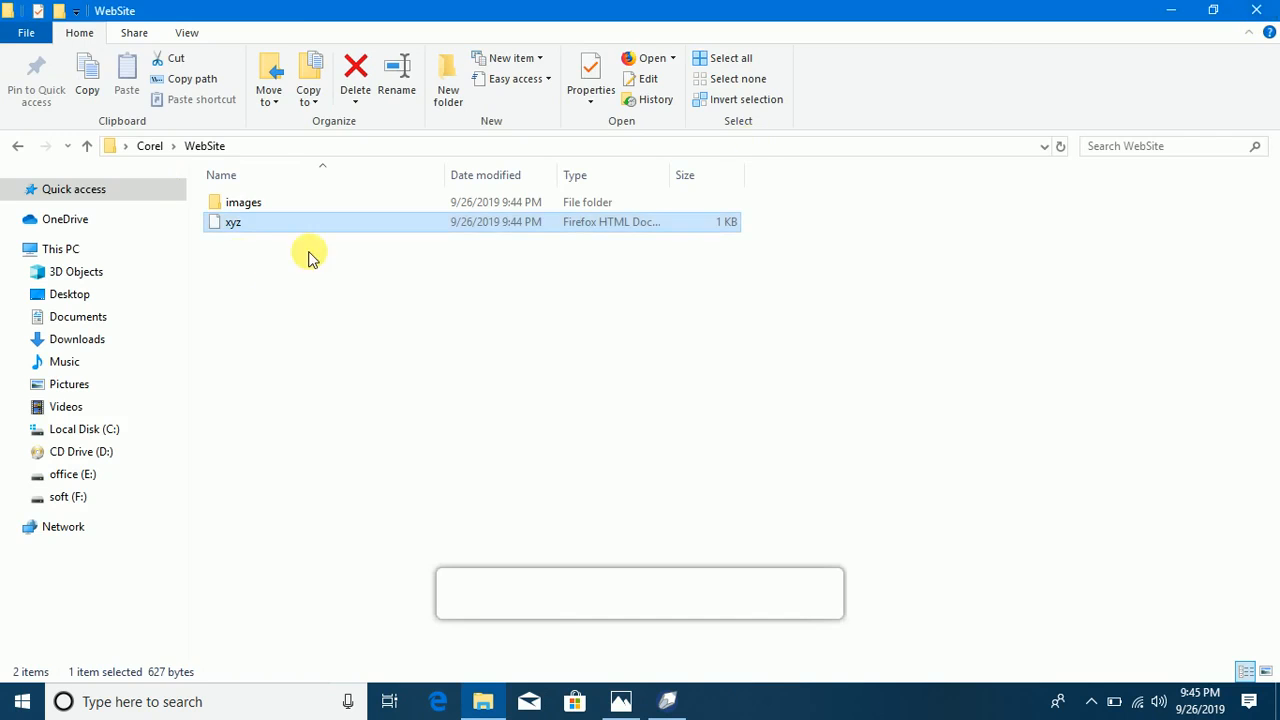
# Step: Examine the published pictures in the WebSite images folder, close the folder window, and return to CorelDRAW
pyautogui.doubleClick(250, 204)
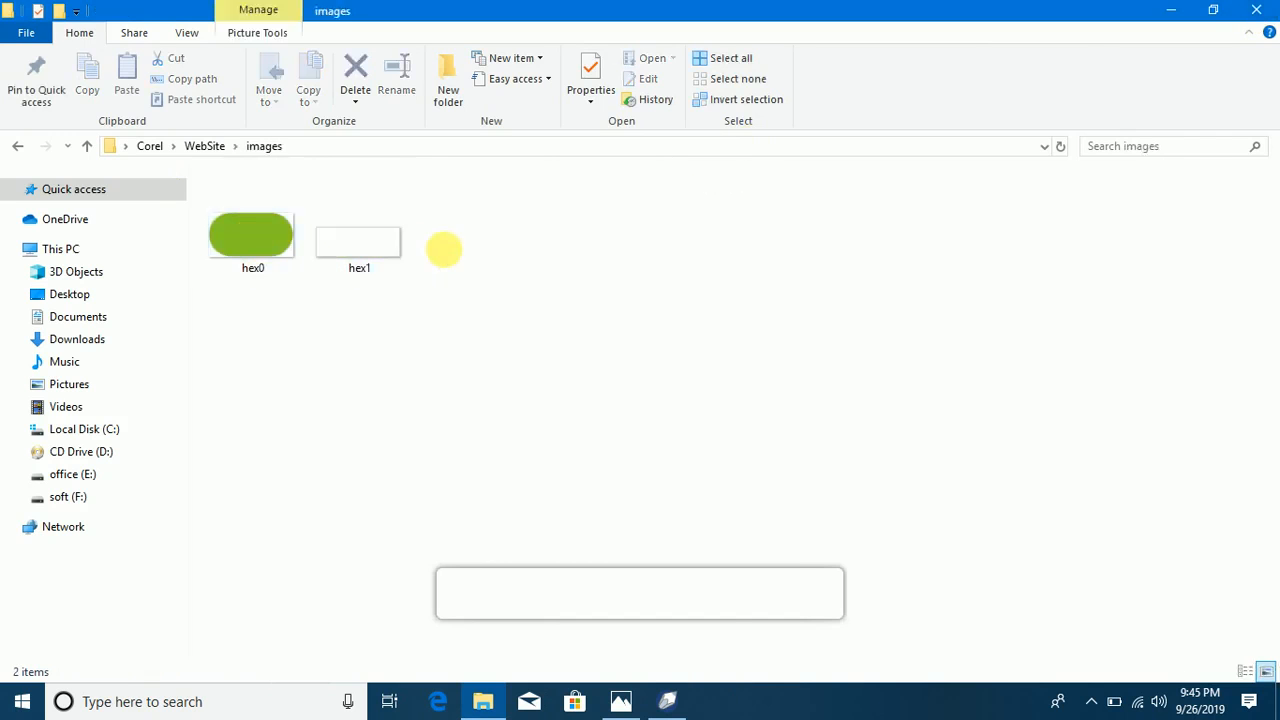
pyautogui.click(1268, 9)
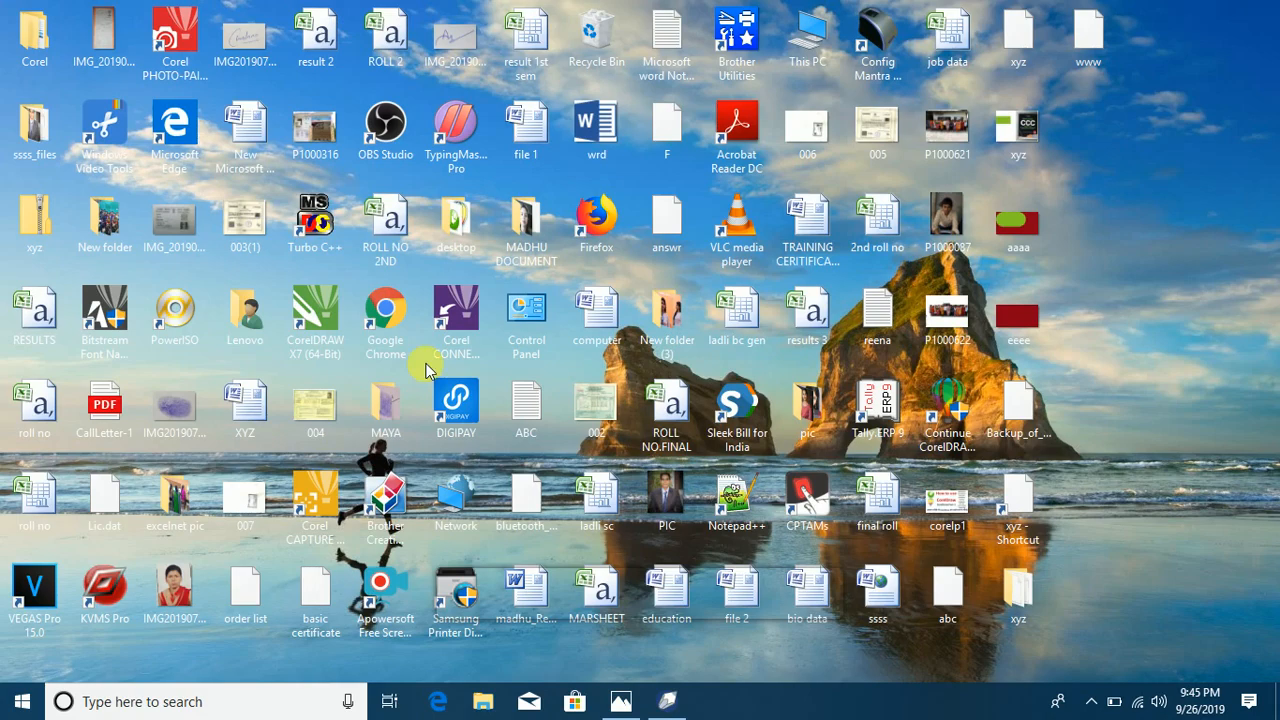
pyautogui.click(659, 705)
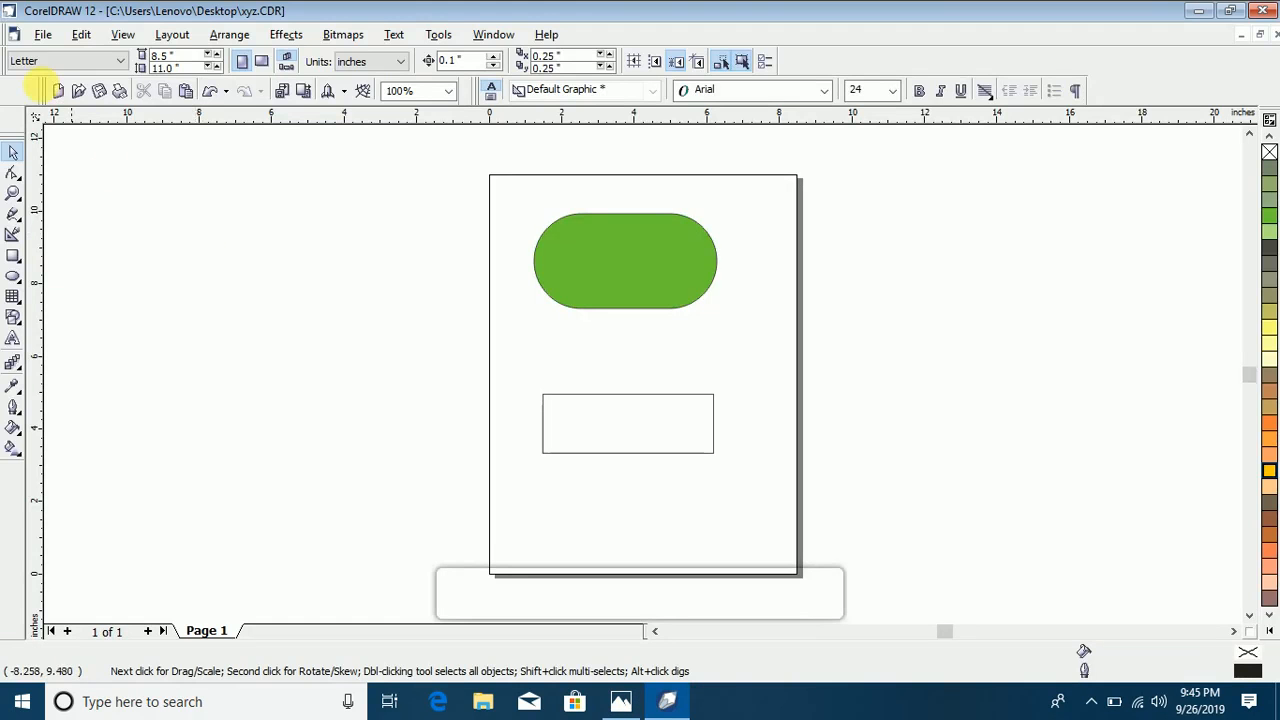
# Step: Add four separate artistic texts beside the page, one below another: Ddasdasdas, Asdasdasd, Sdasdasd and asdasdasd
pyautogui.click(42, 34)
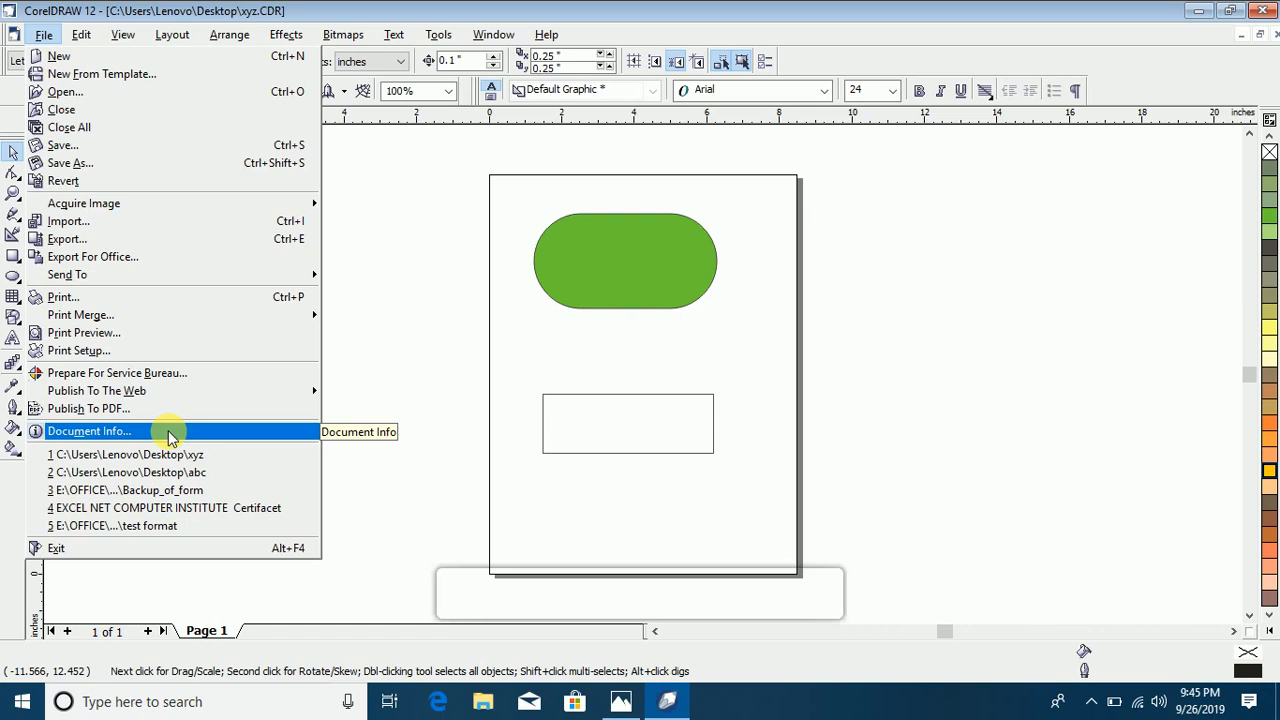
pyautogui.click(397, 294)
pyautogui.click(13, 338)
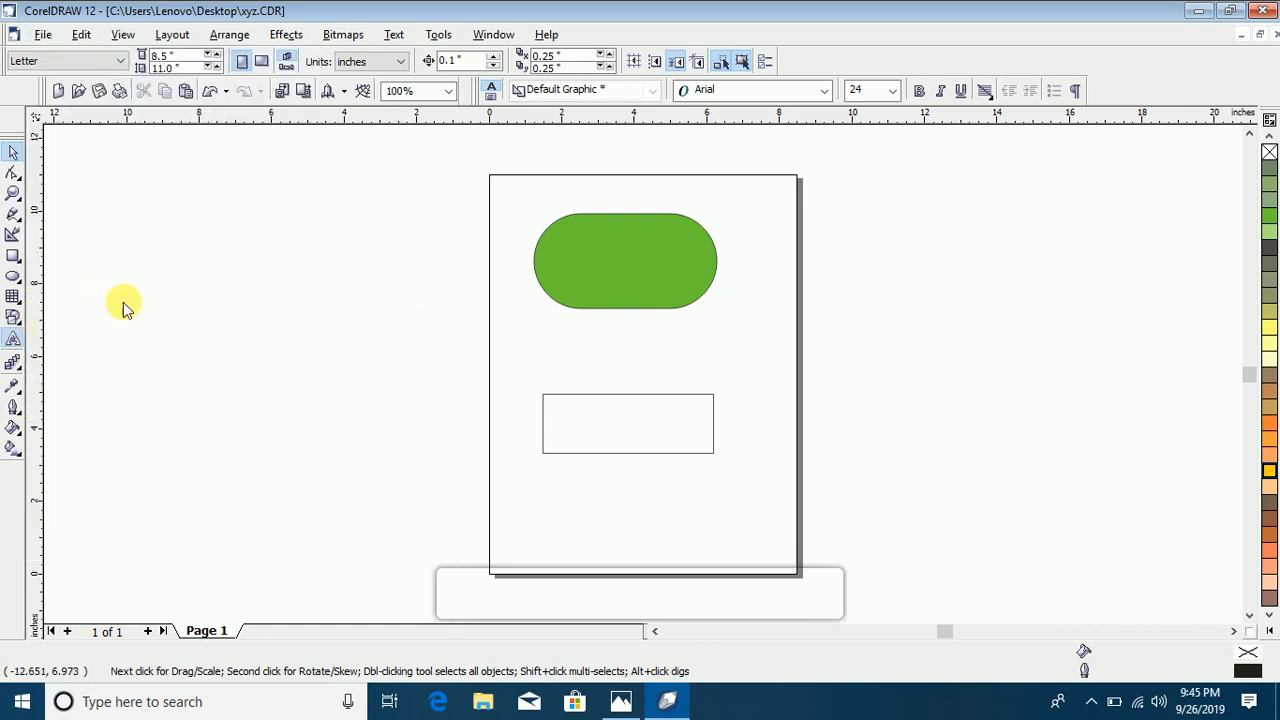
pyautogui.write('Ddasdasdas')
pyautogui.press('Return')
pyautogui.press('Return')
pyautogui.press('Return')
pyautogui.press('Return')
pyautogui.press('Return')
pyautogui.write('asdasdasd')
pyautogui.click(323, 366)
pyautogui.write('sdasdasd')
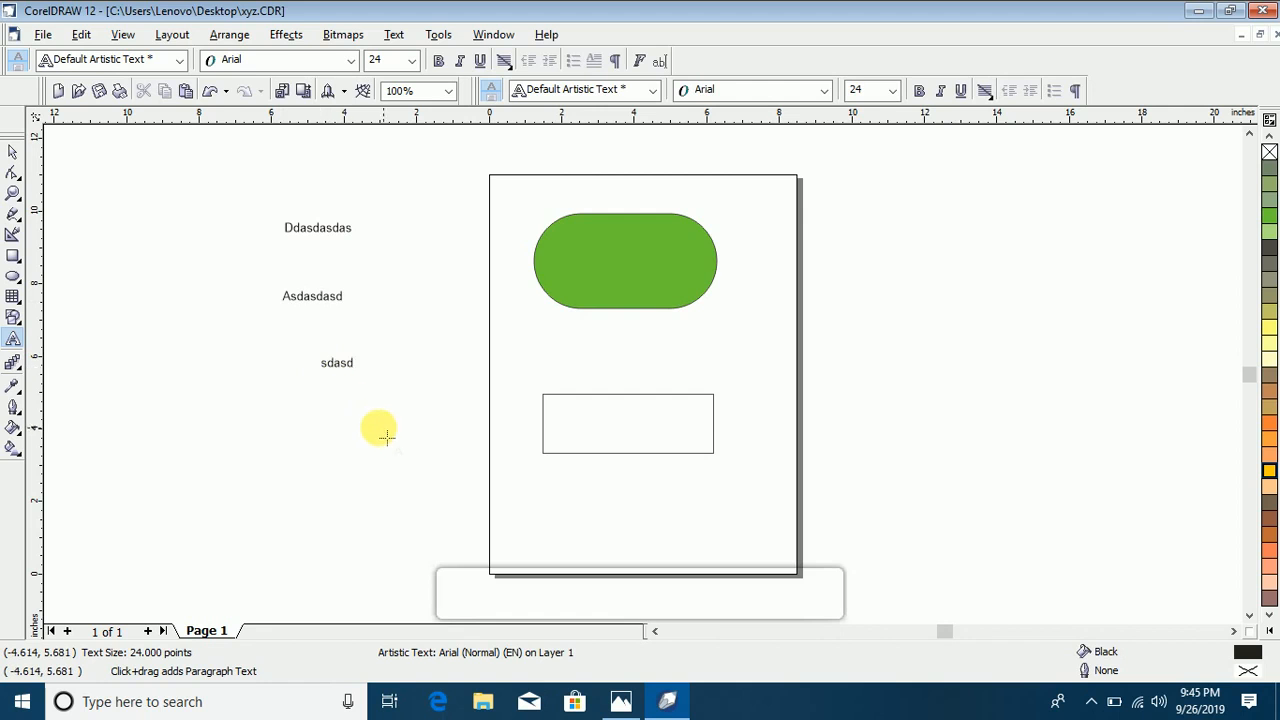
pyautogui.click(323, 420)
pyautogui.write('asdasdasd')
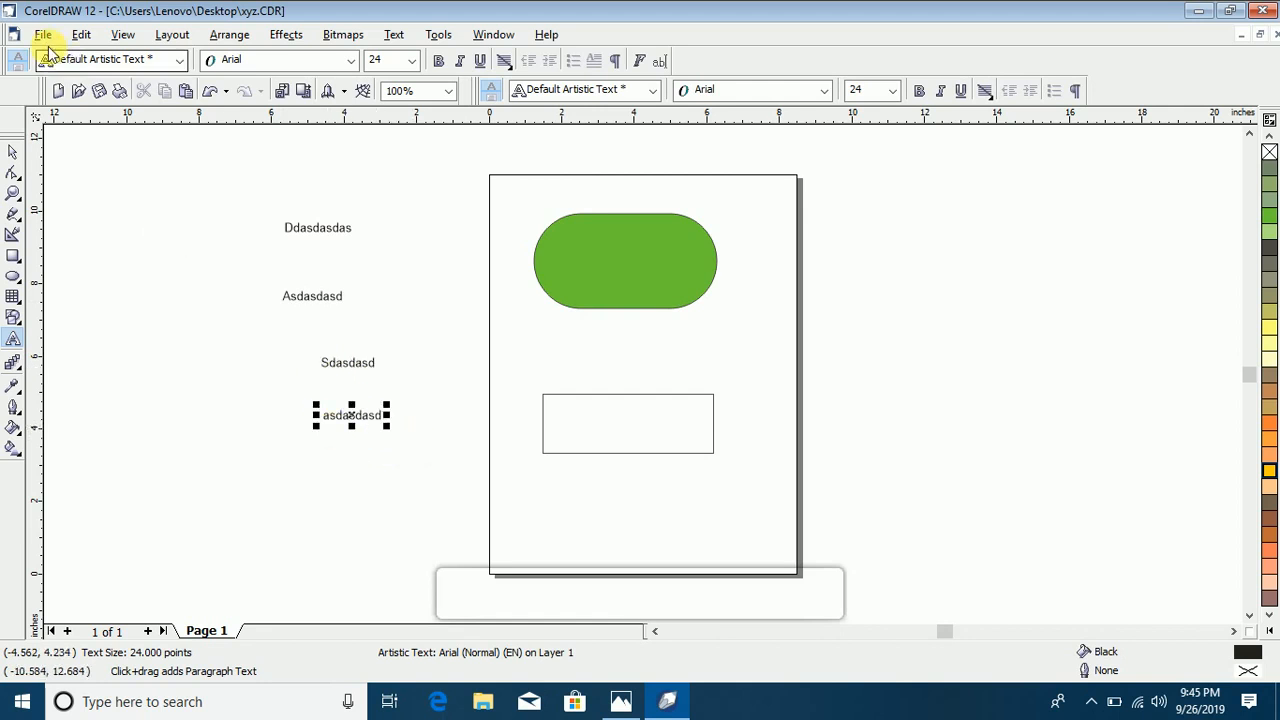
# Step: Review the whole document information report for the drawing, from file details down to outlines, and close it
pyautogui.click(44, 34)
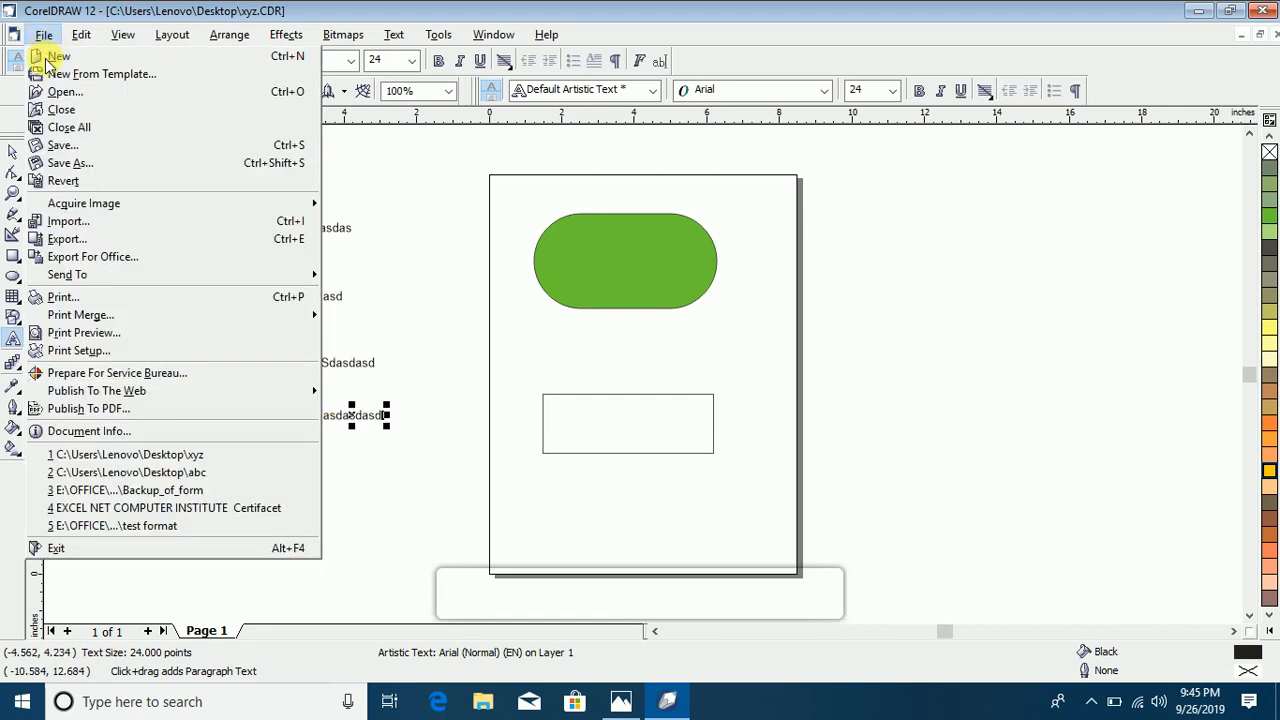
pyautogui.click(163, 430)
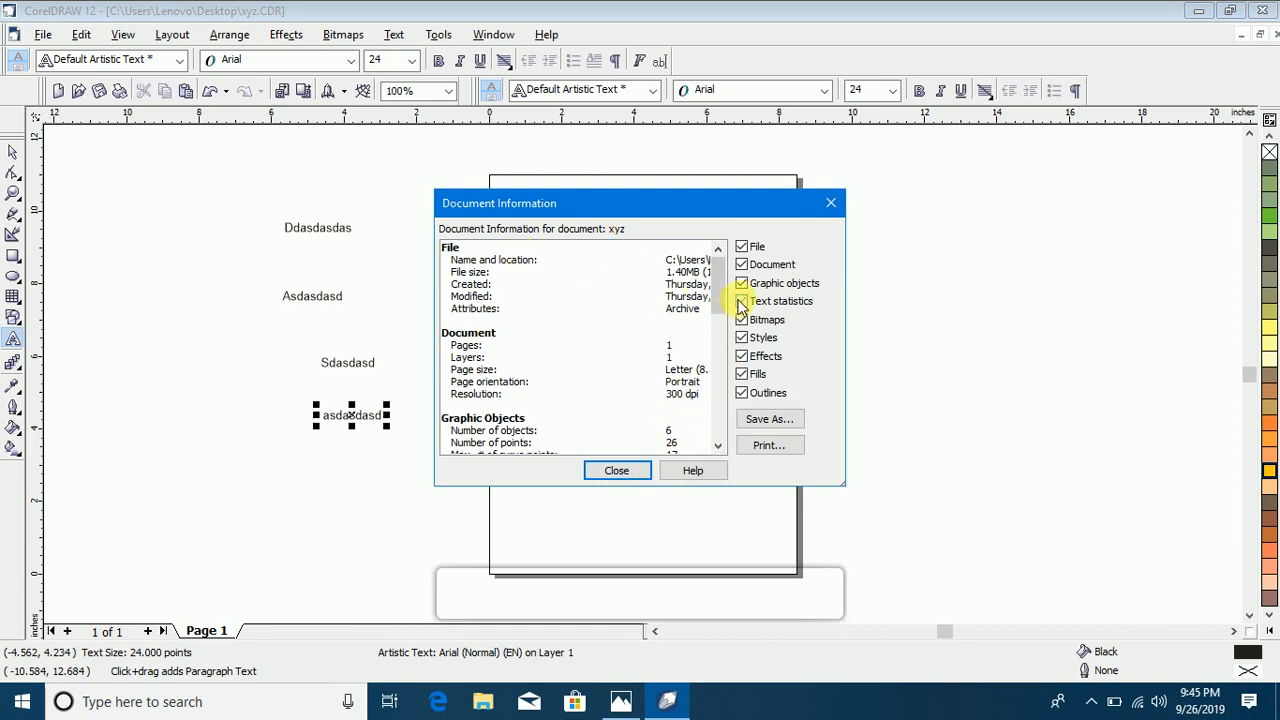
pyautogui.moveTo(730, 285); pyautogui.dragTo(728, 307)
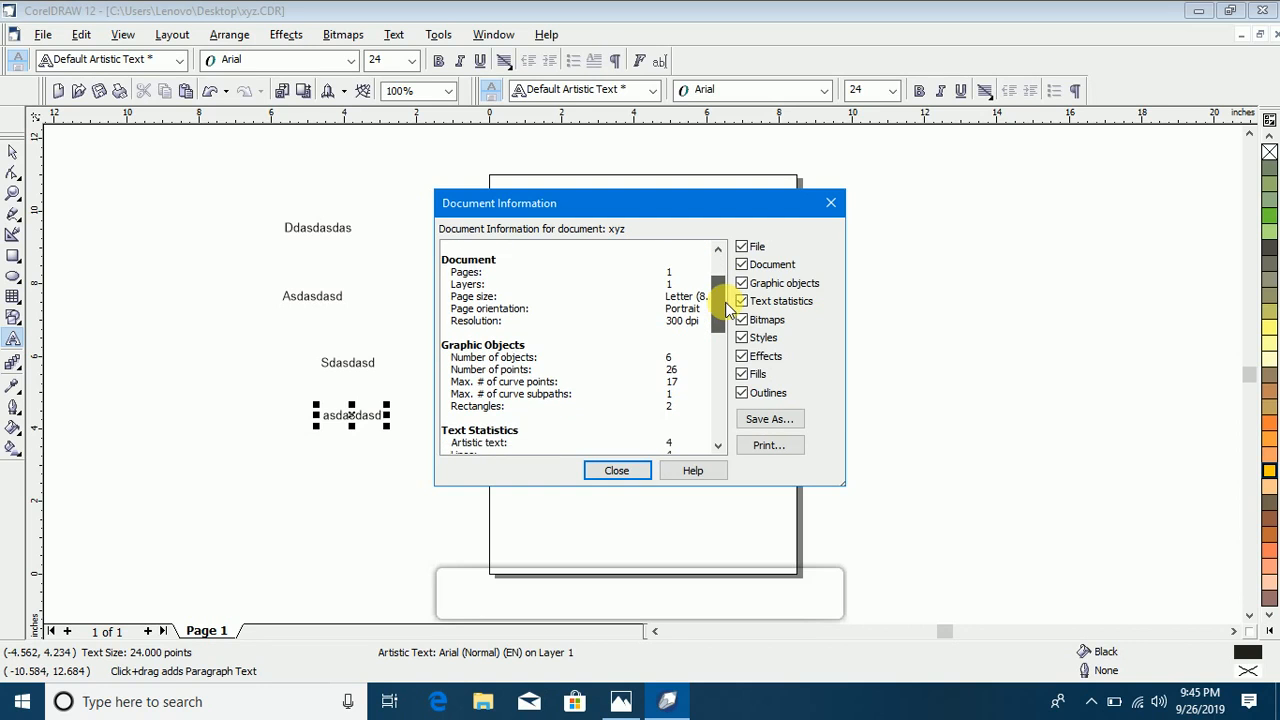
pyautogui.scroll(-1, 728, 312)
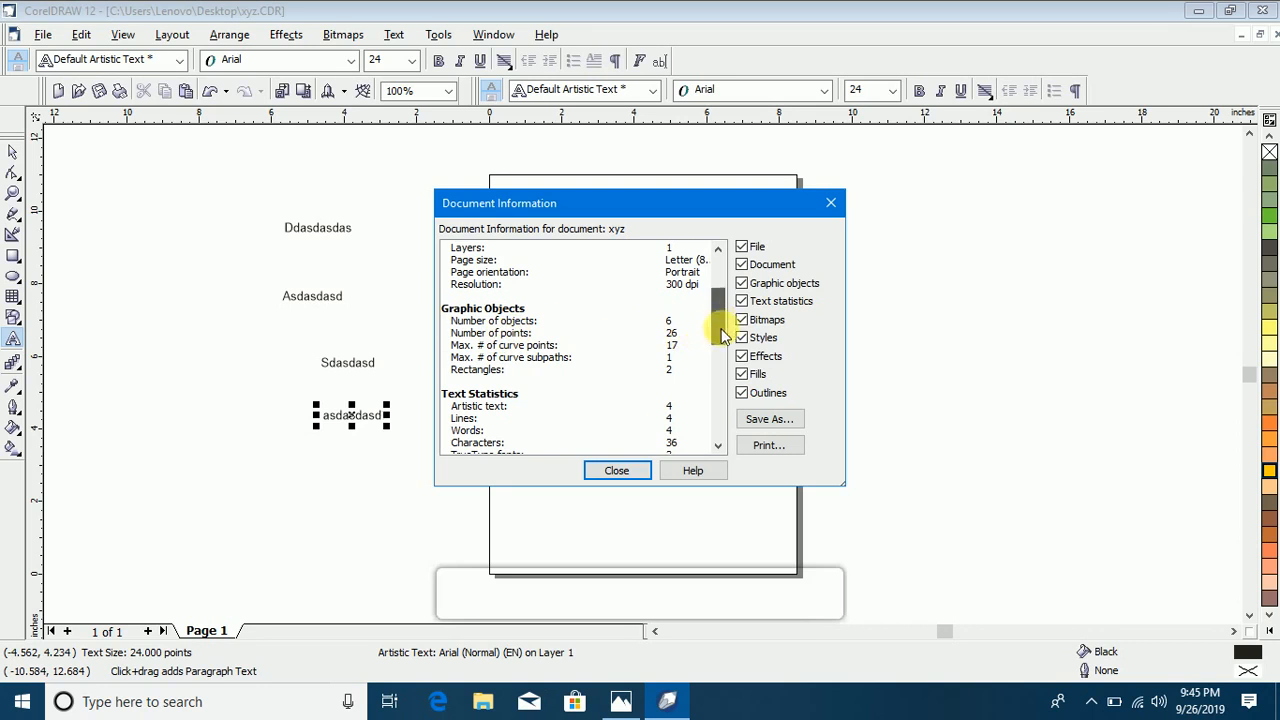
pyautogui.scroll(-2, 722, 336)
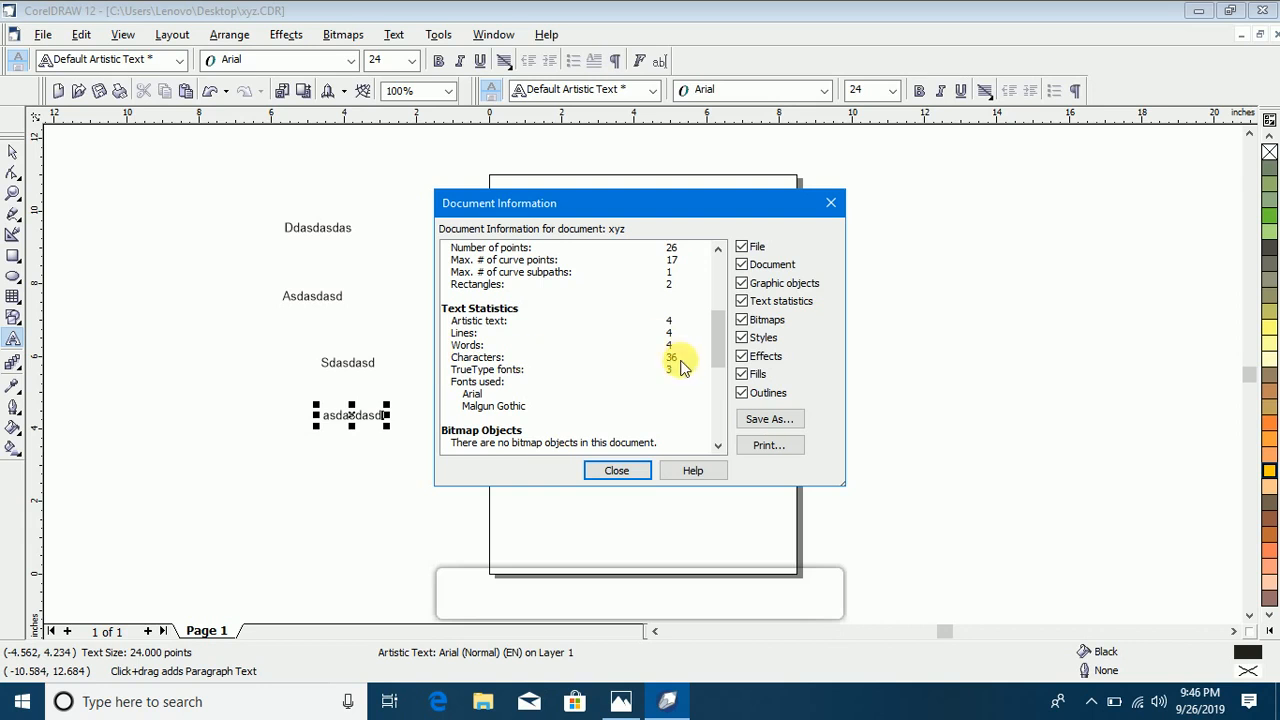
pyautogui.moveTo(717, 343); pyautogui.dragTo(710, 445)
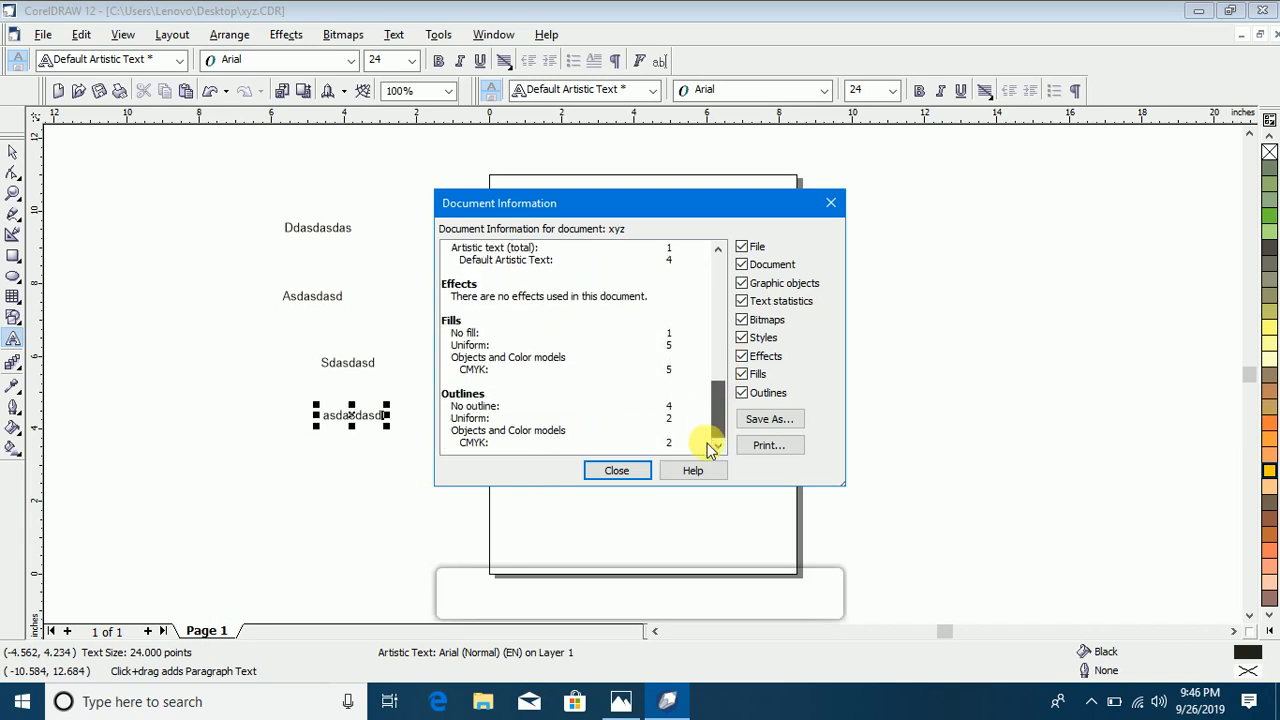
pyautogui.click(617, 471)
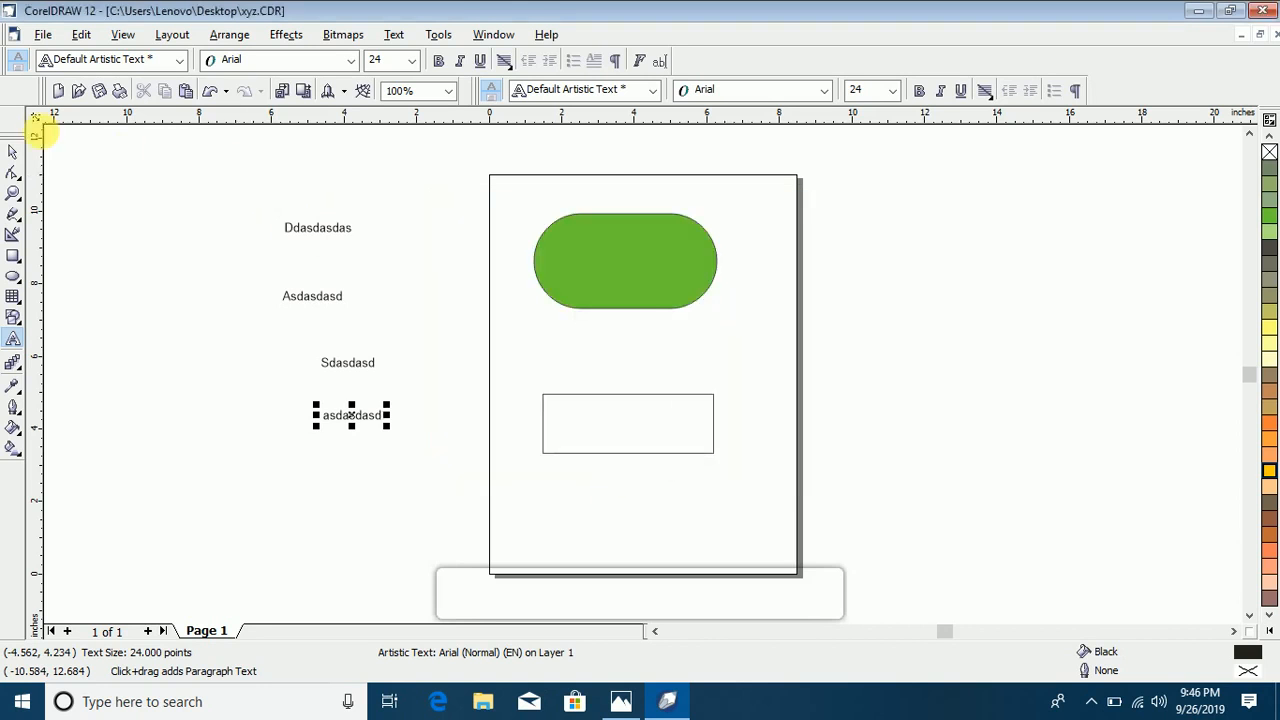
pyautogui.click(43, 34)
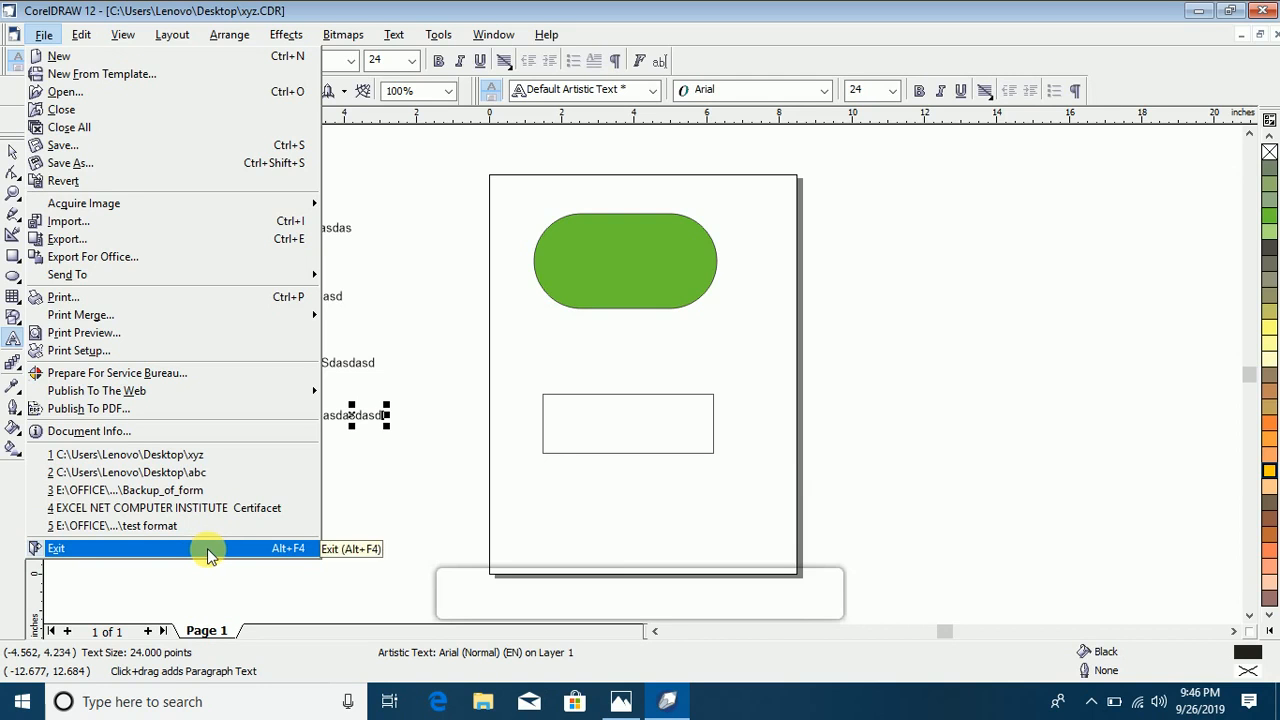
pyautogui.click(462, 232)
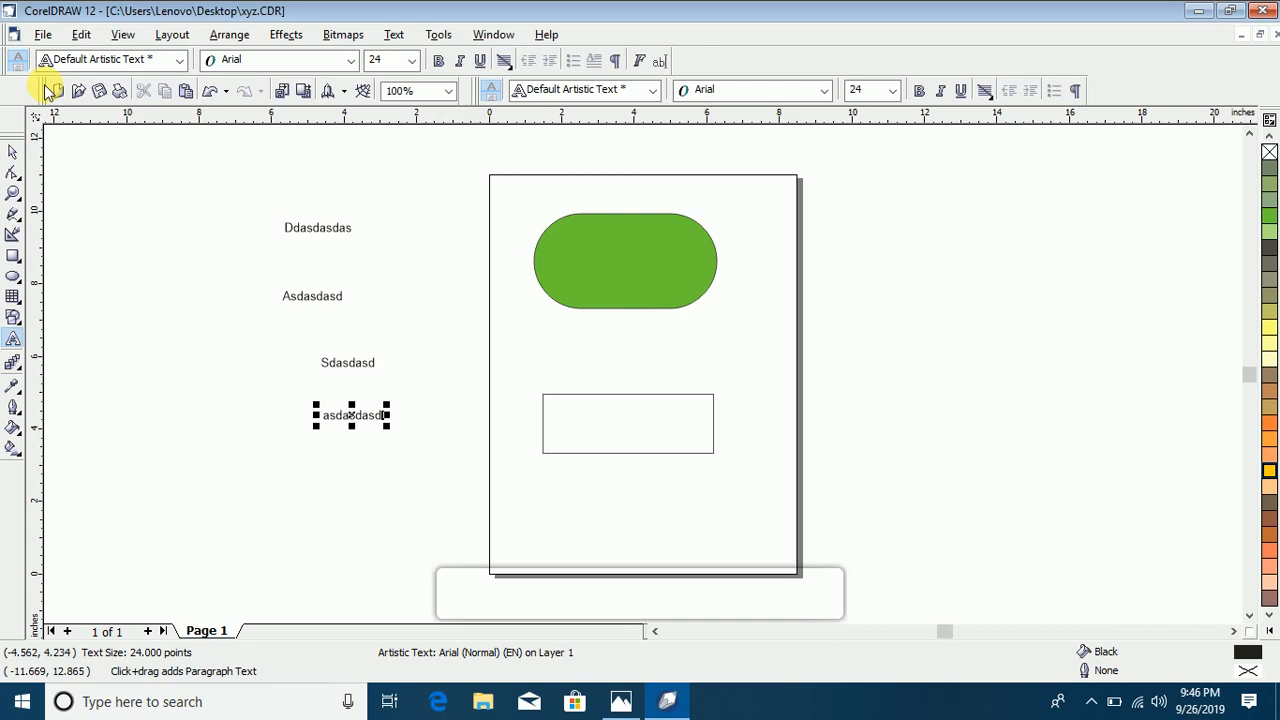
# Step: Float the Standard toolbar over the drawing, and dock it back in the row beneath the text property bar
pyautogui.moveTo(47, 88); pyautogui.dragTo(150, 212)
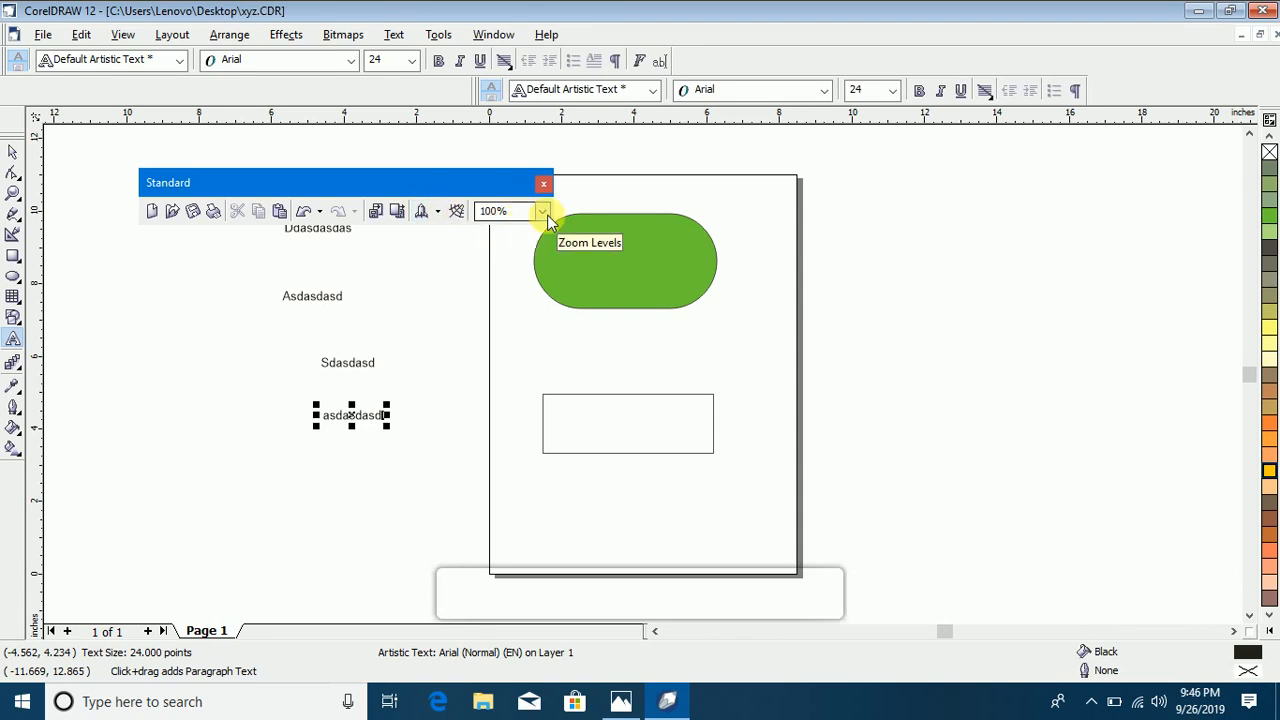
pyautogui.moveTo(374, 184); pyautogui.dragTo(222, 88)
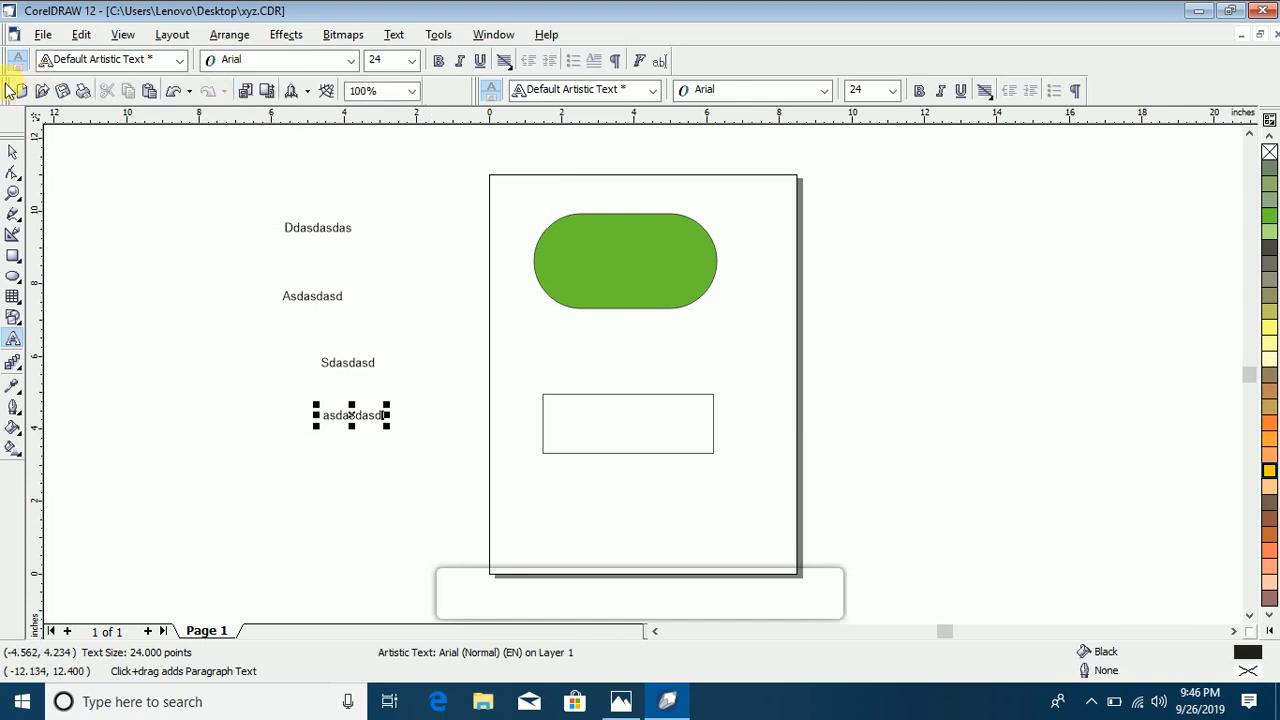
# Step: Float the text property bar over the drawing, look through its alignment options, and dock it beneath the Standard toolbar
pyautogui.moveTo(3, 60); pyautogui.dragTo(176, 255)
pyautogui.click(515, 256)
pyautogui.click(556, 232)
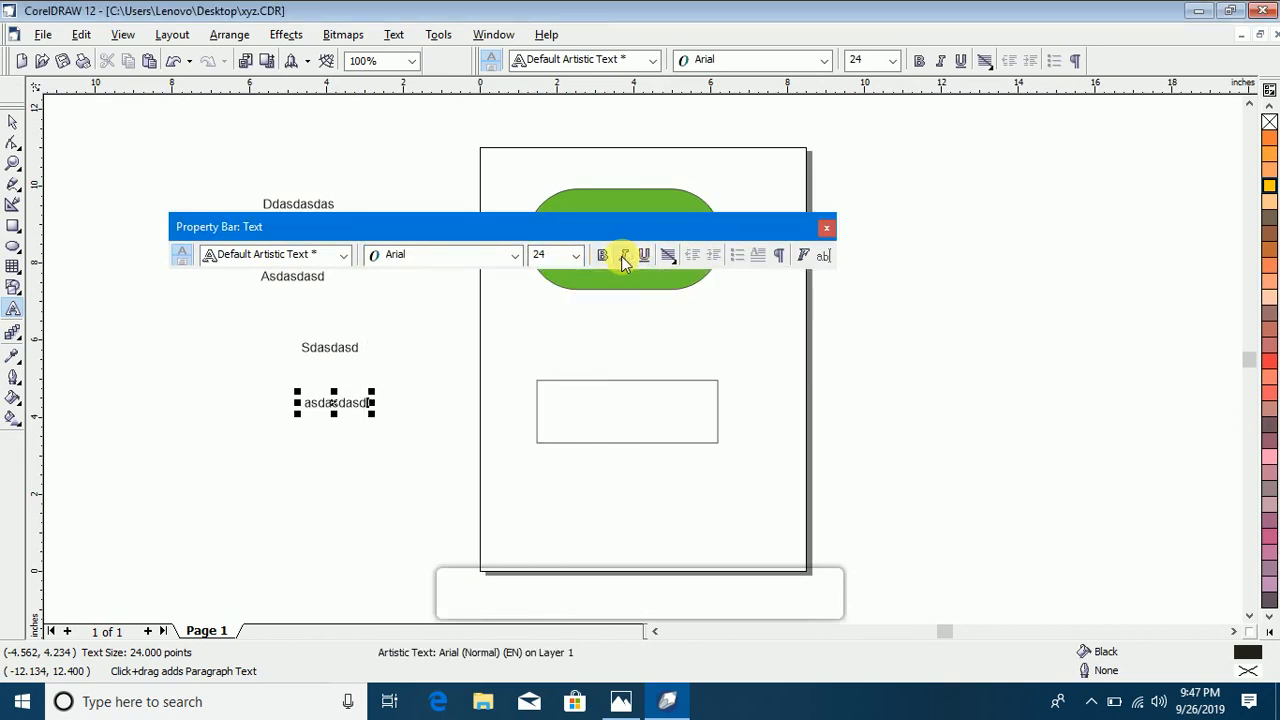
pyautogui.click(669, 258)
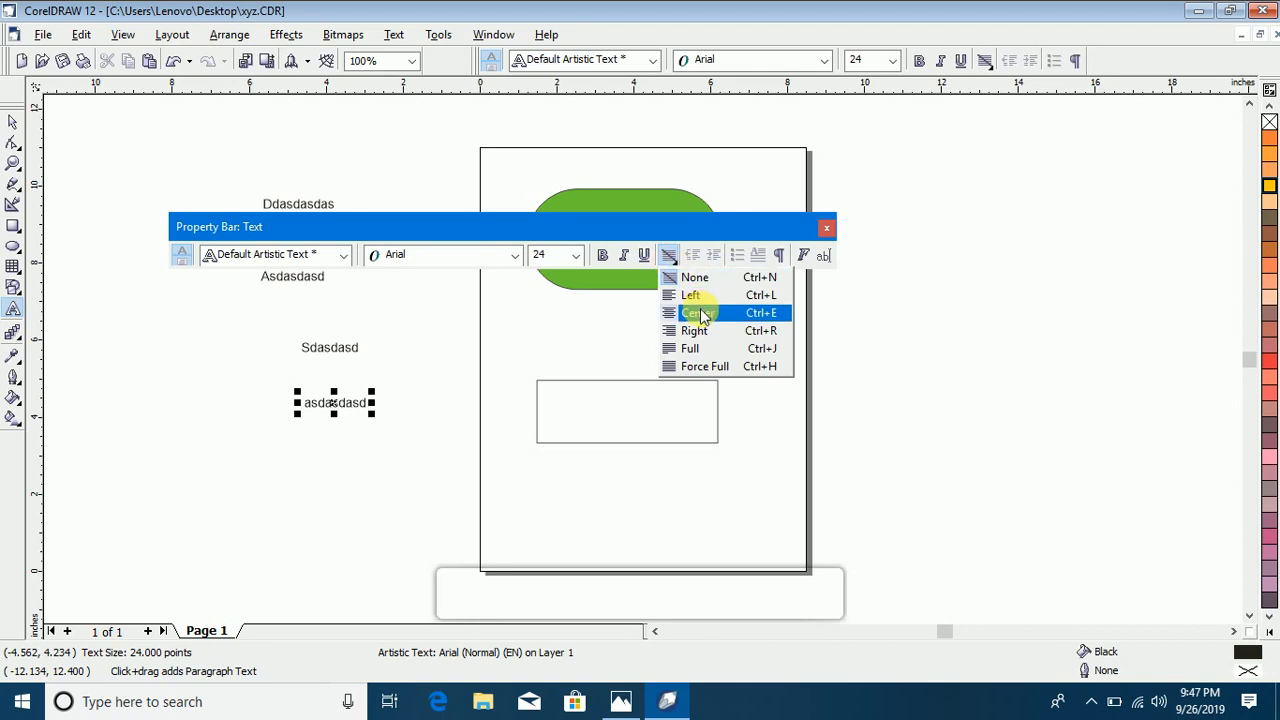
pyautogui.click(710, 250)
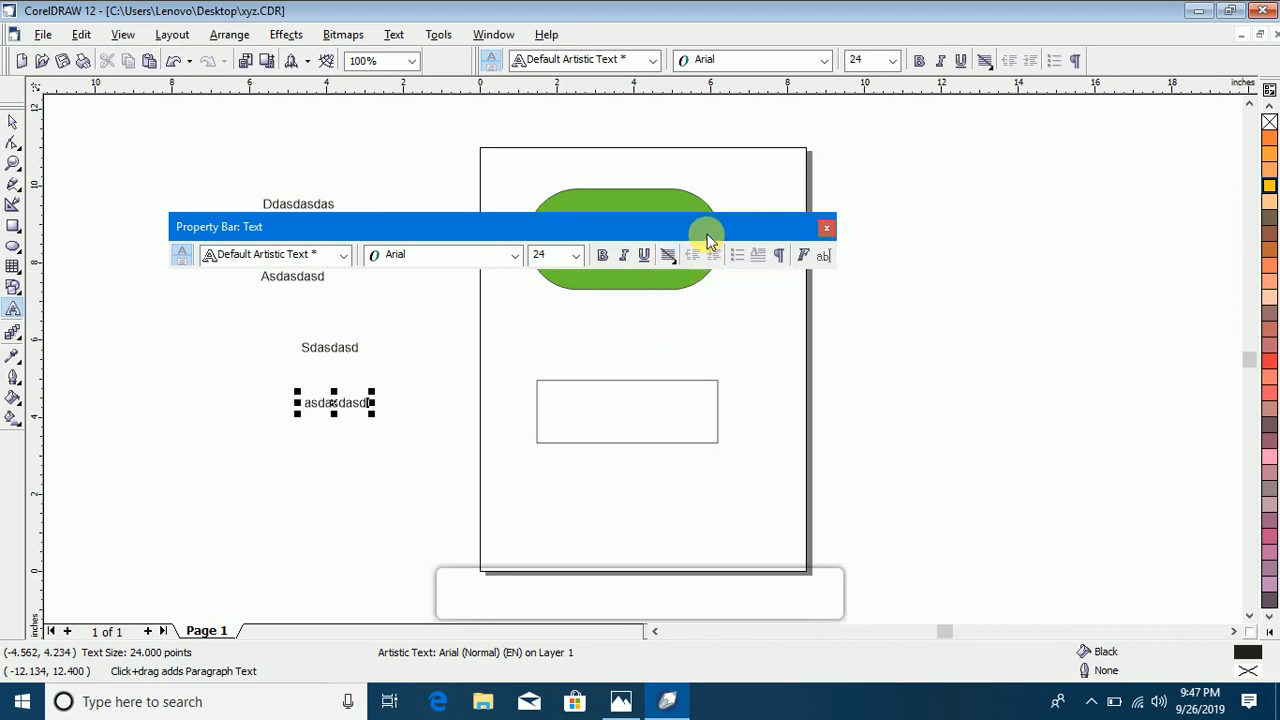
pyautogui.click(12, 128)
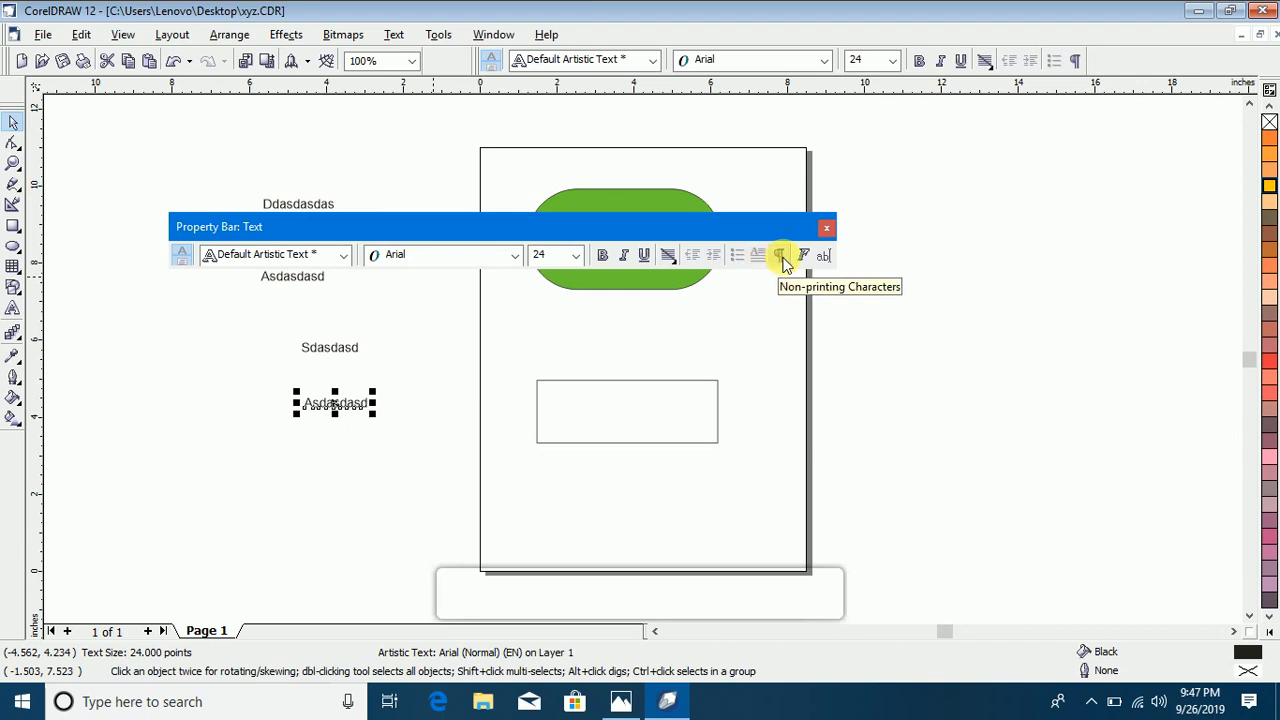
pyautogui.moveTo(741, 224); pyautogui.dragTo(626, 66)
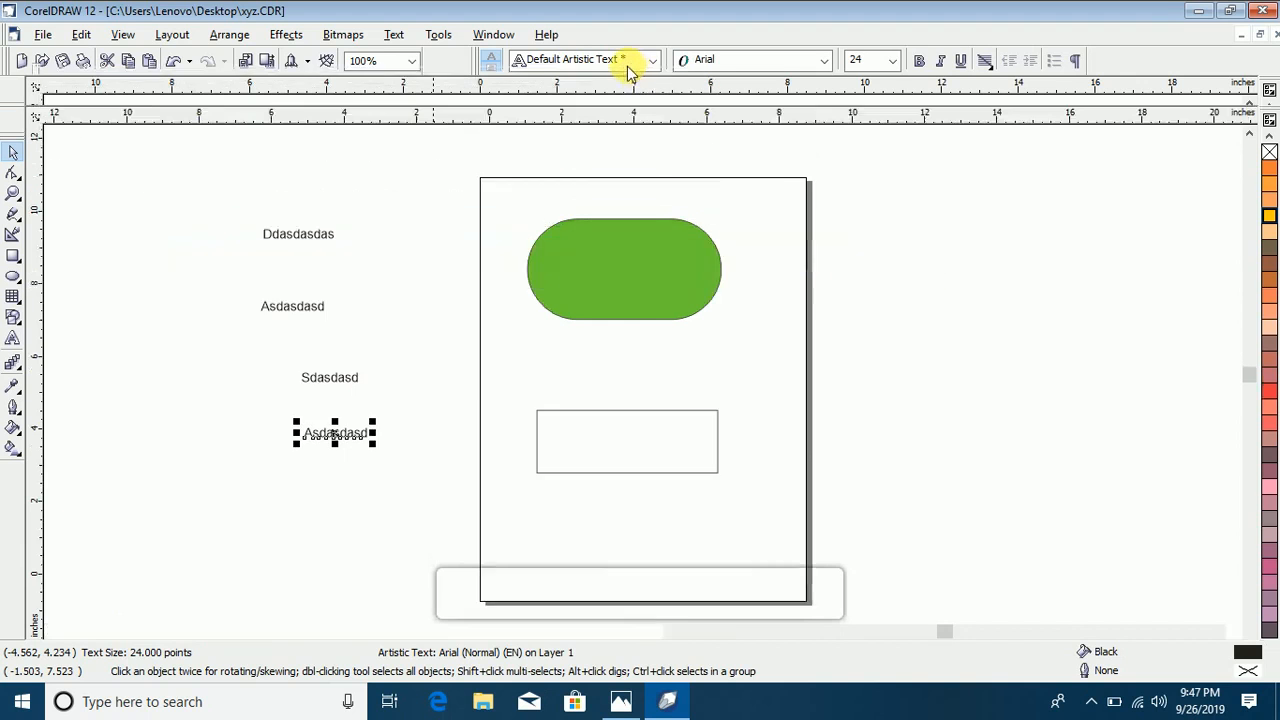
# Step: Move the green shape across the page's right edge, place the texts Ddasdasdas and Asdasdasd in the page's upper left, and deselect everything
pyautogui.click(14, 155)
pyautogui.moveTo(455, 230); pyautogui.dragTo(722, 262)
pyautogui.moveTo(323, 237); pyautogui.dragTo(533, 218)
pyautogui.moveTo(330, 311); pyautogui.dragTo(536, 262)
pyautogui.click(63, 231)
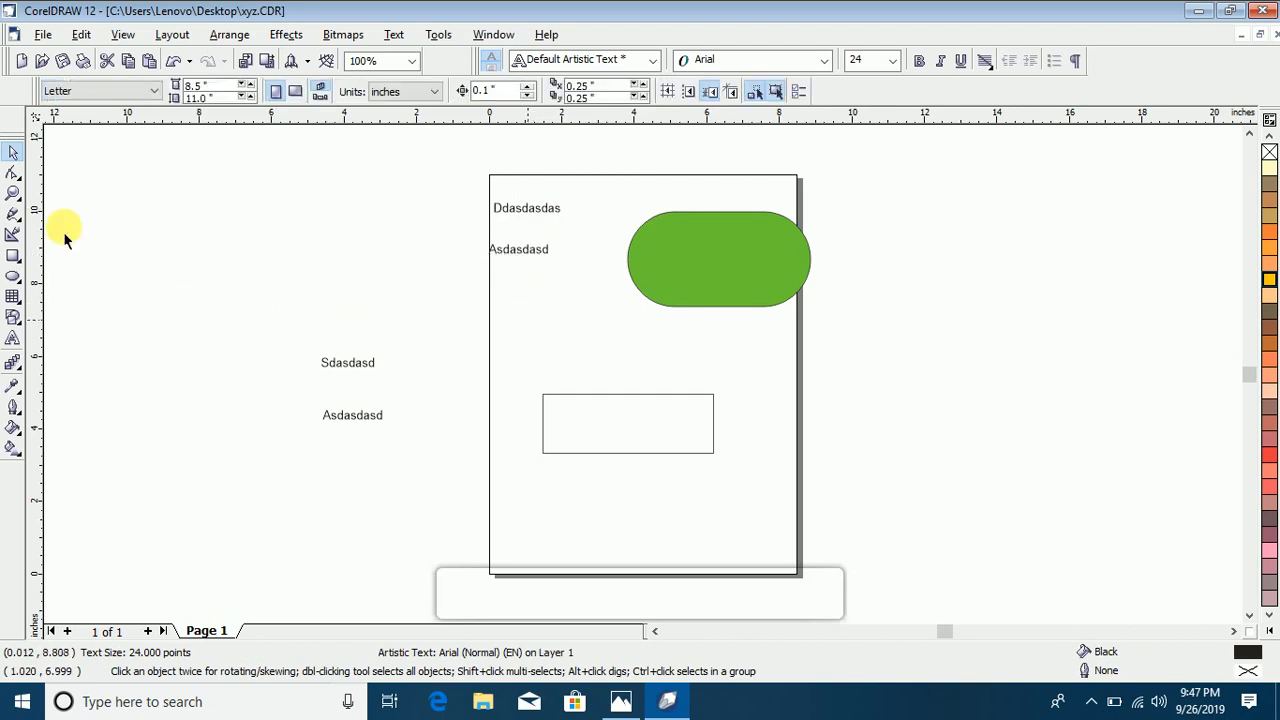
# Step: Cut a closed freehand piece from the green shape's upper edge with the Knife tool, and move it below the text Asdasdasd
pyautogui.click(15, 176)
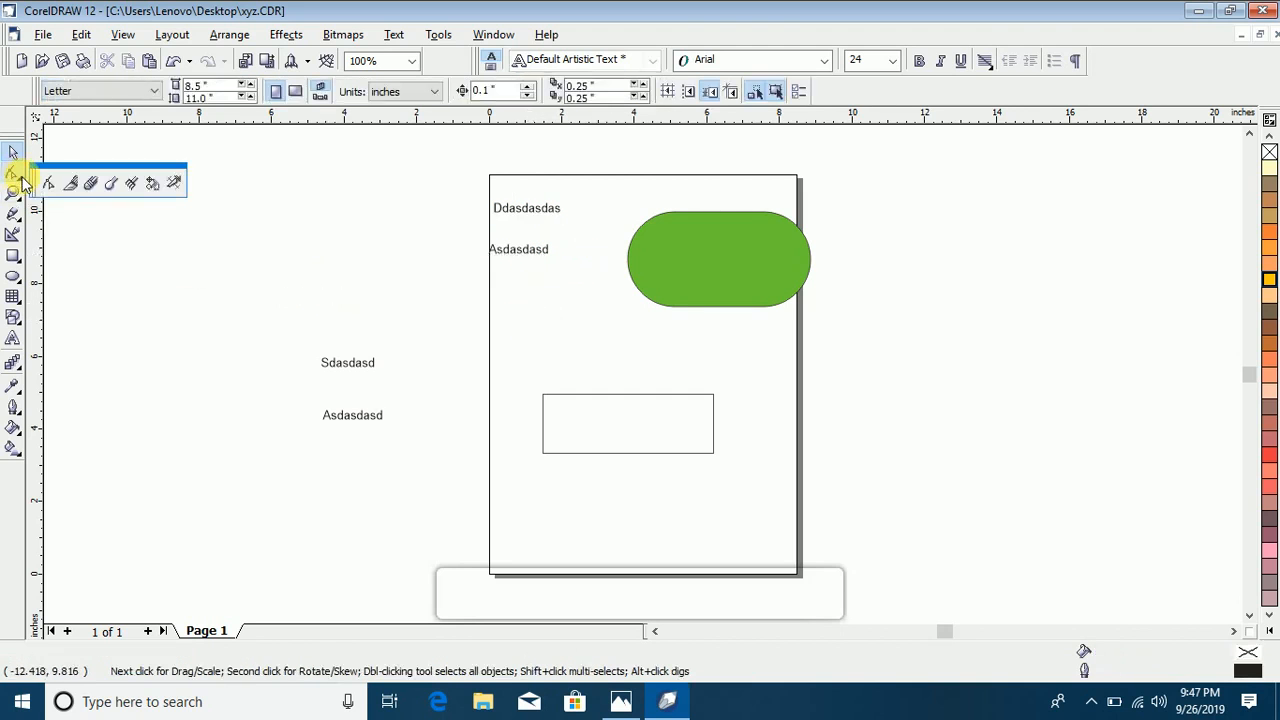
pyautogui.click(74, 183)
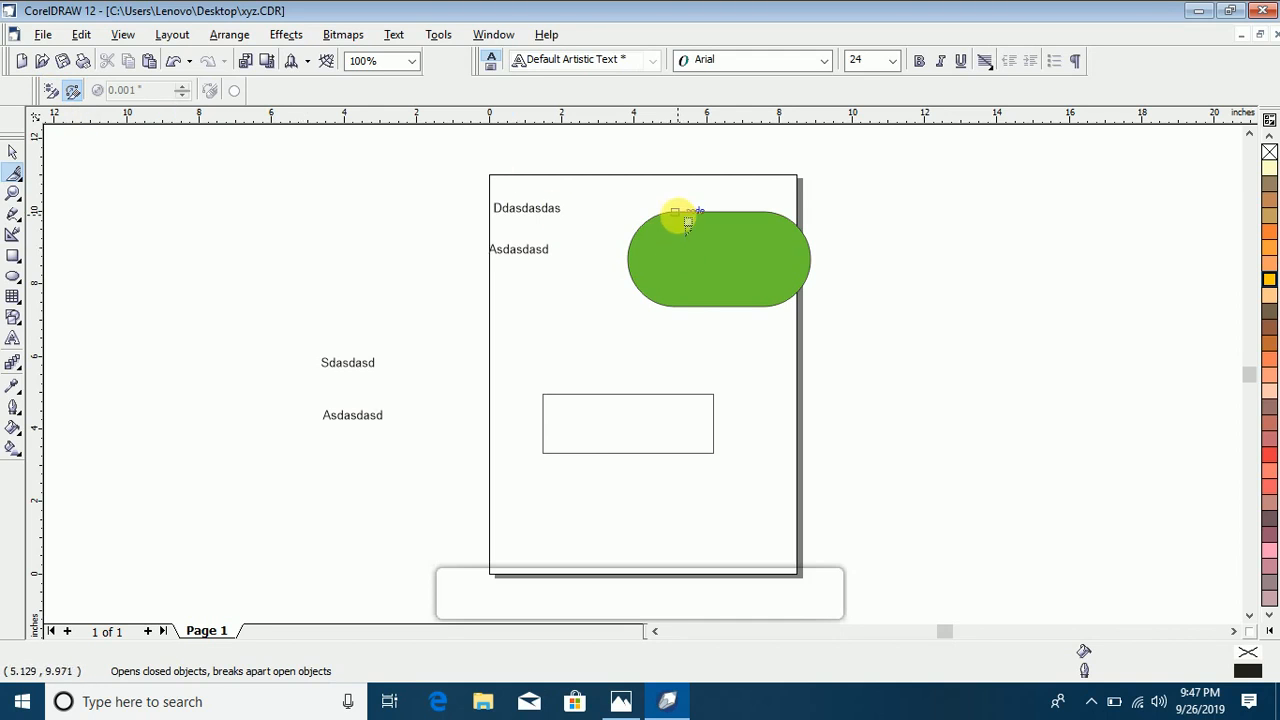
pyautogui.moveTo(675, 212)
pyautogui.mouseDown()
pyautogui.moveTo(651, 254)
pyautogui.moveTo(680, 268)
pyautogui.moveTo(674, 213)
pyautogui.mouseUp()
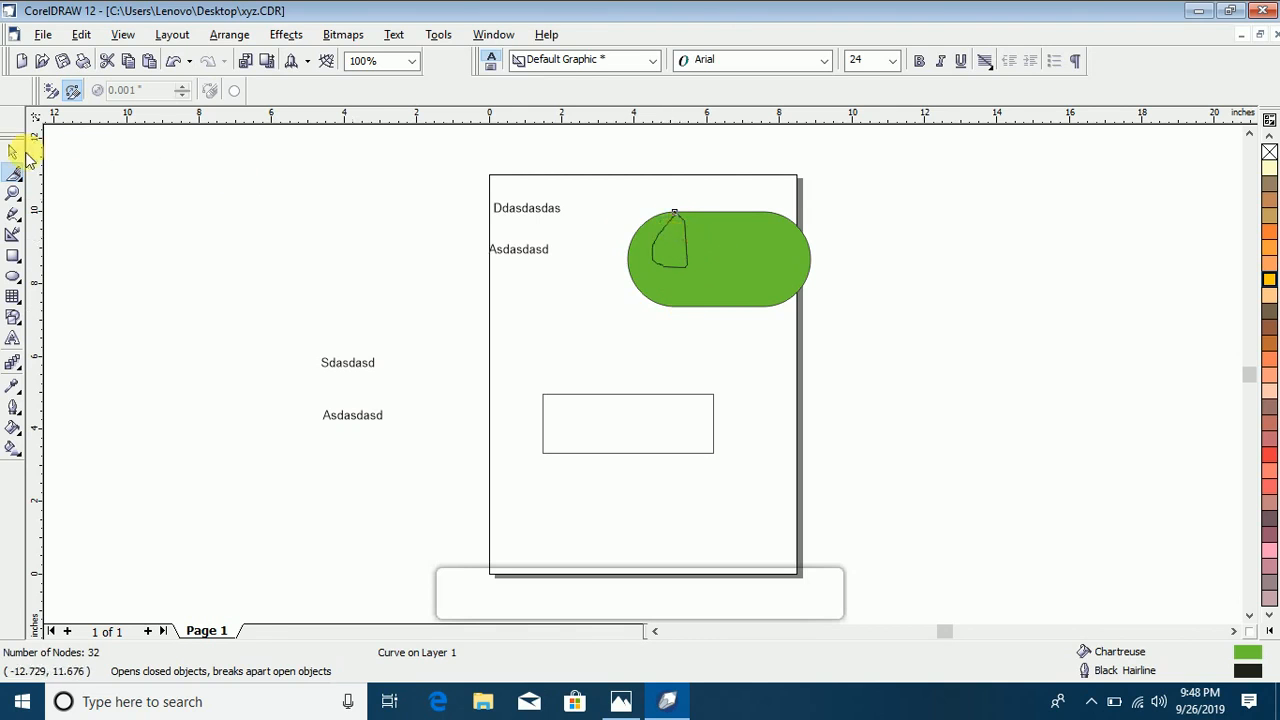
pyautogui.click(13, 151)
pyautogui.moveTo(666, 249); pyautogui.dragTo(550, 302)
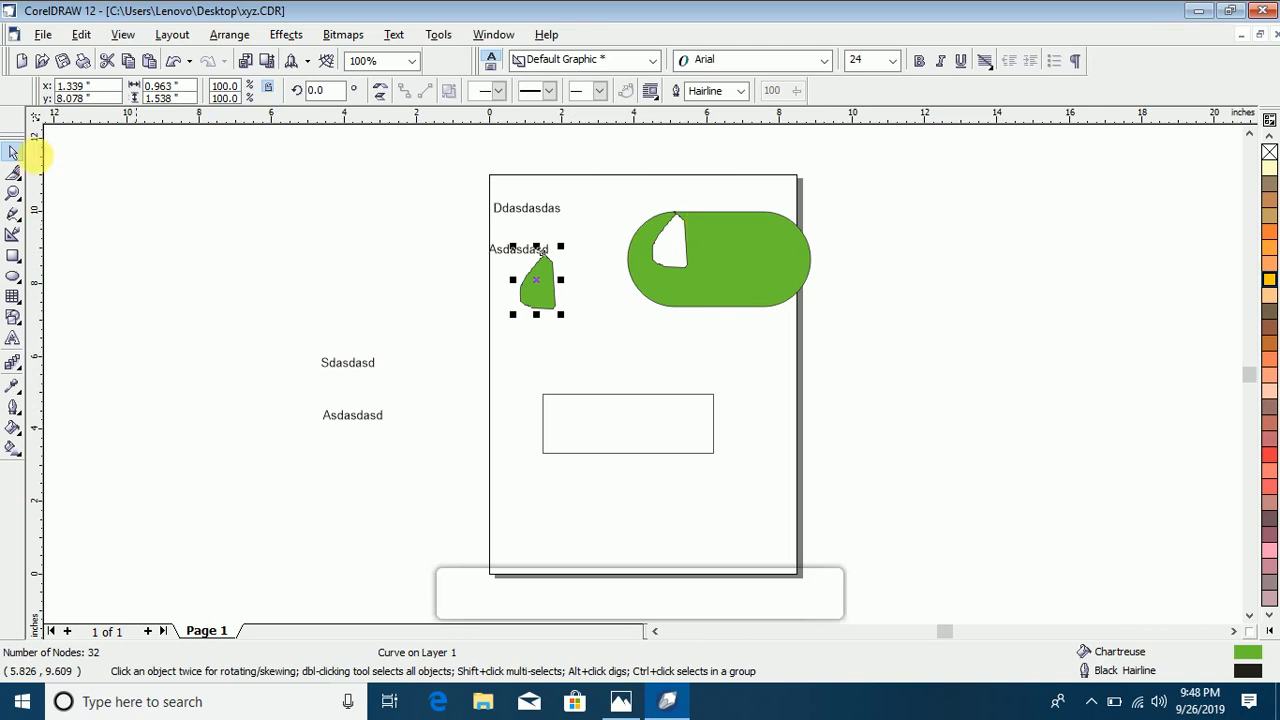
# Step: Cut two more freehand pieces into the green shape from its upper edge with the Knife tool
pyautogui.click(13, 175)
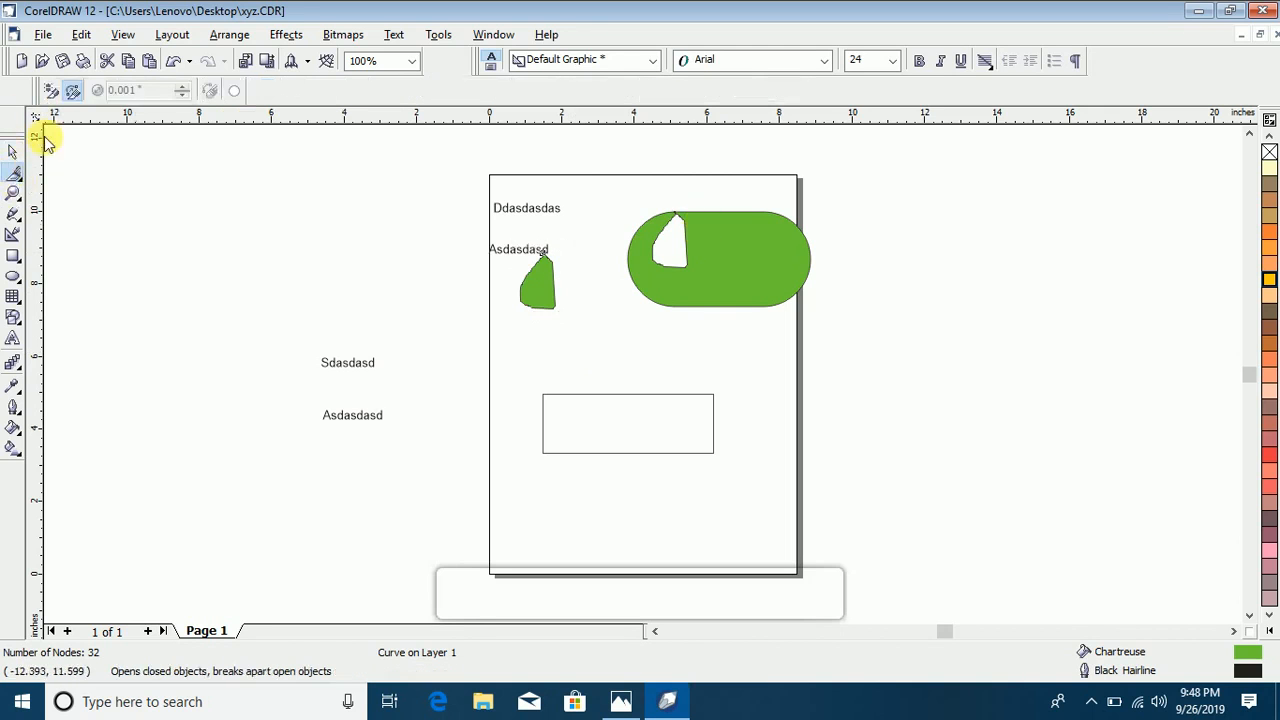
pyautogui.click(73, 92)
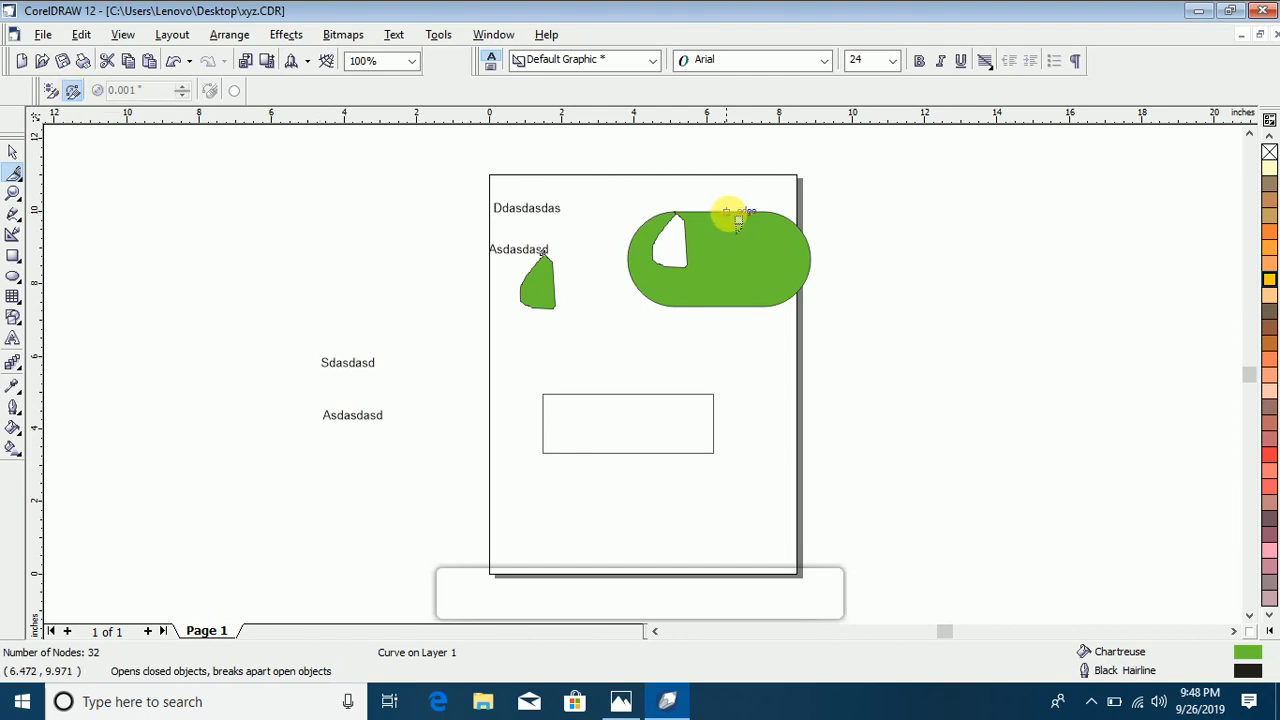
pyautogui.moveTo(727, 211)
pyautogui.mouseDown()
pyautogui.moveTo(717, 270)
pyautogui.moveTo(734, 231)
pyautogui.moveTo(726, 214)
pyautogui.moveTo(721, 294)
pyautogui.moveTo(769, 212)
pyautogui.moveTo(781, 270)
pyautogui.moveTo(769, 211)
pyautogui.mouseUp()
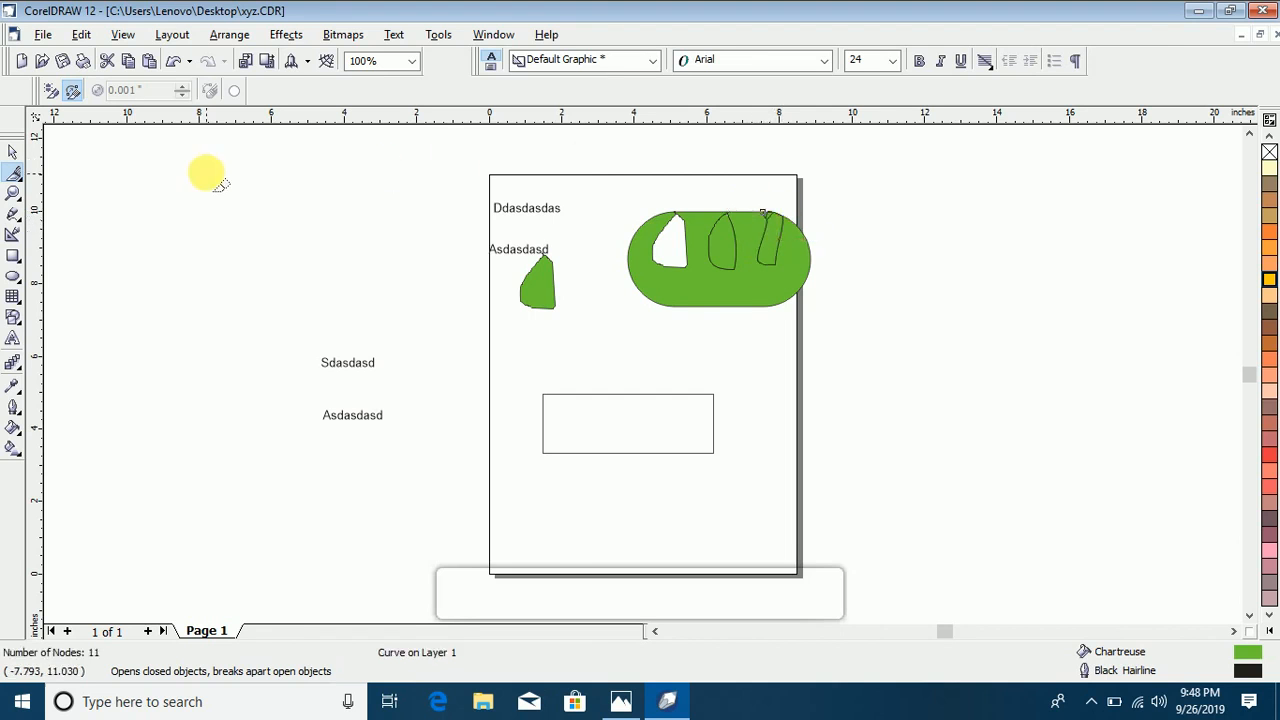
# Step: Undo all knife cuts in the green shape and the move of its cut-out piece
pyautogui.hotkey('ctrl', 'z')
pyautogui.hotkey('ctrl', 'z')
pyautogui.hotkey('ctrl', 'z')
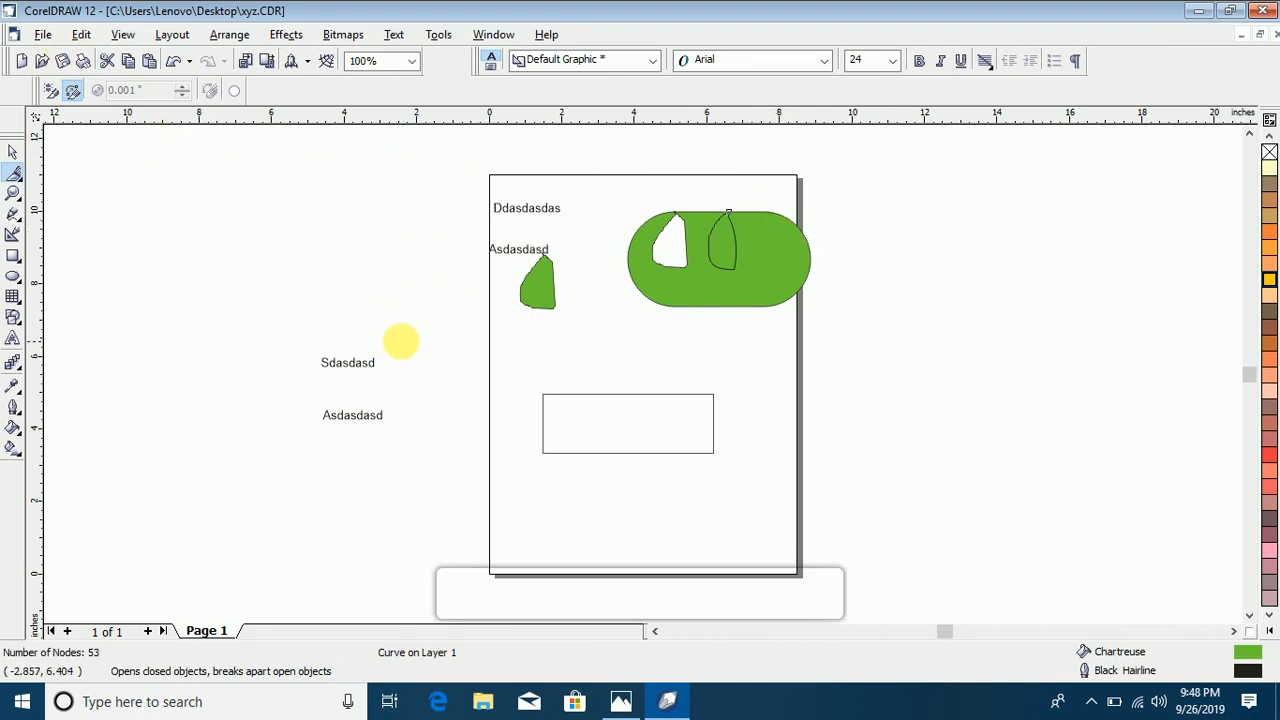
pyautogui.hotkey('ctrl', 'z')
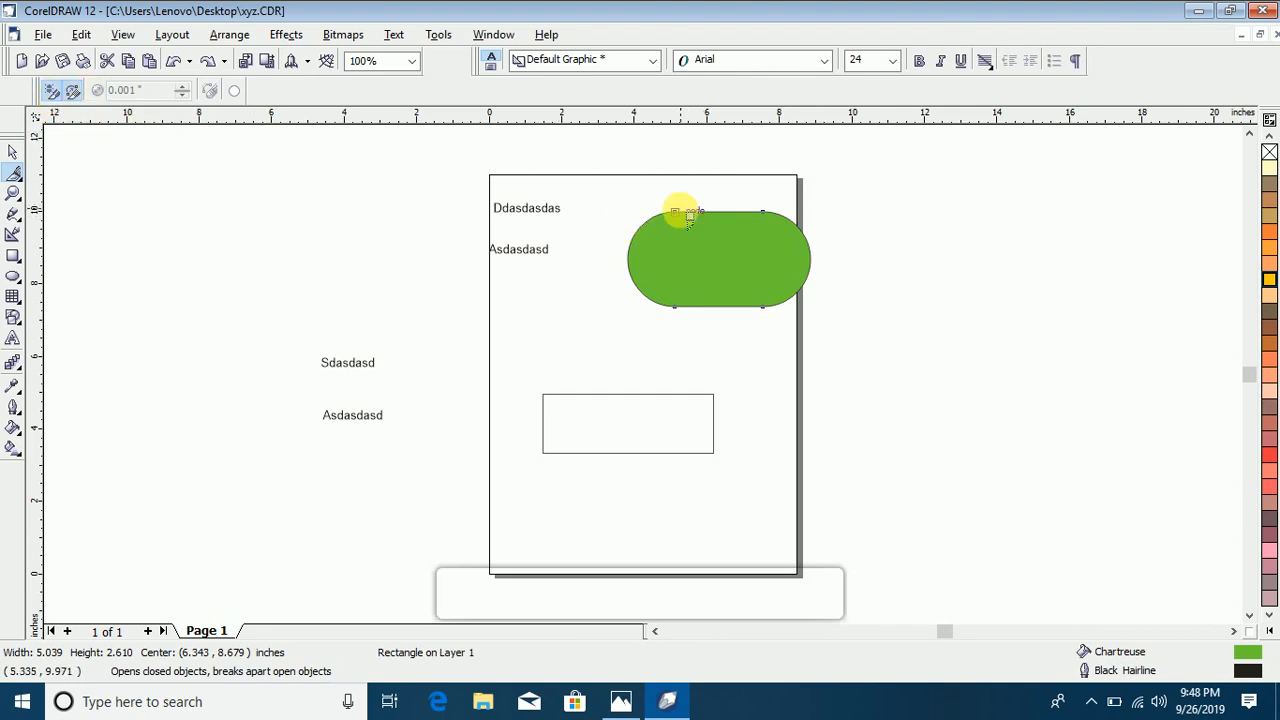
# Step: Cut two closed freehand outlines into the green shape from its upper edge, with the Knife tool set to Leave As One Object
pyautogui.moveTo(690, 215)
pyautogui.mouseDown()
pyautogui.moveTo(665, 235)
pyautogui.moveTo(684, 260)
pyautogui.moveTo(697, 232)
pyautogui.mouseUp()
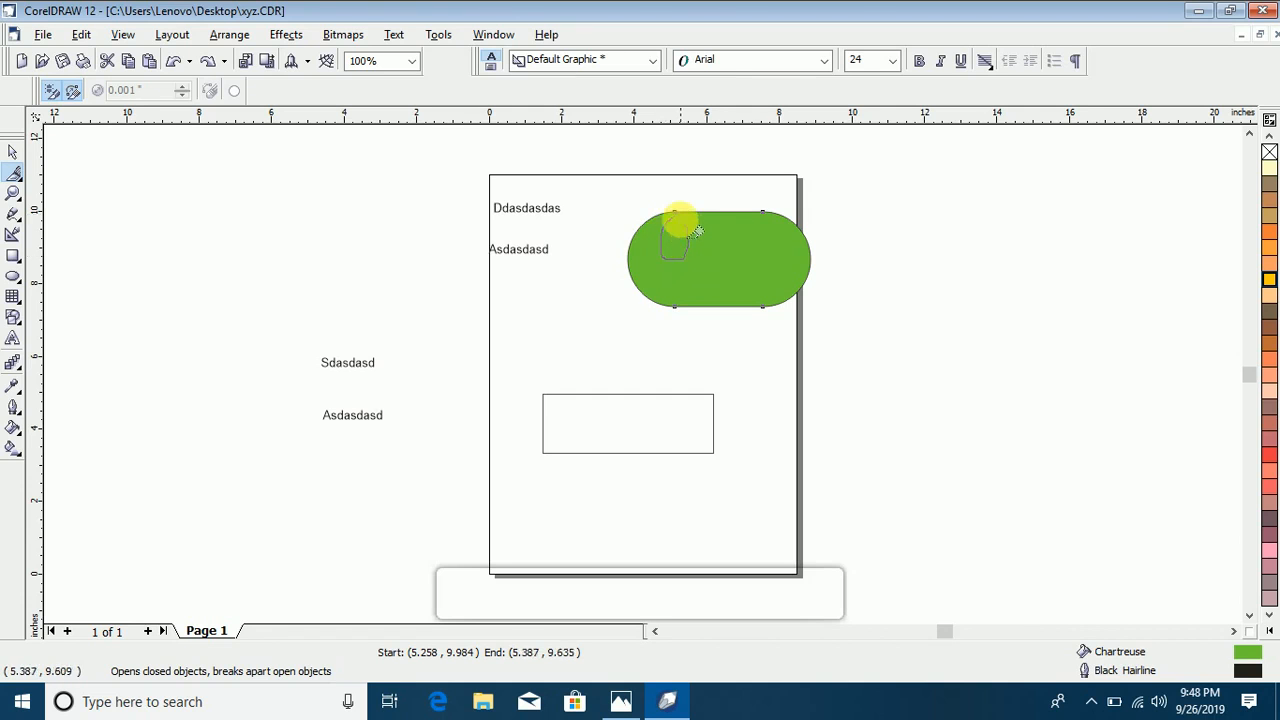
pyautogui.moveTo(686, 213)
pyautogui.mouseDown()
pyautogui.moveTo(673, 262)
pyautogui.moveTo(699, 250)
pyautogui.moveTo(689, 214)
pyautogui.mouseUp()
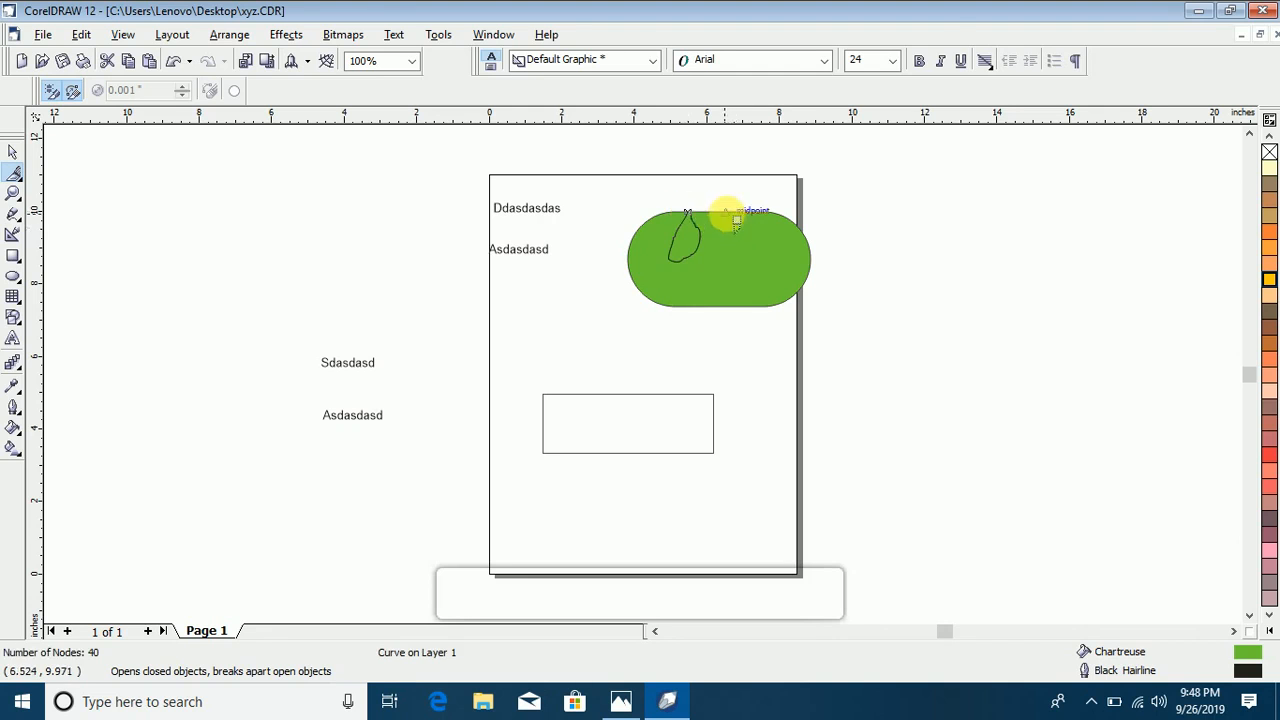
pyautogui.moveTo(724, 211)
pyautogui.mouseDown()
pyautogui.moveTo(733, 270)
pyautogui.moveTo(747, 275)
pyautogui.moveTo(760, 255)
pyautogui.moveTo(724, 212)
pyautogui.mouseUp()
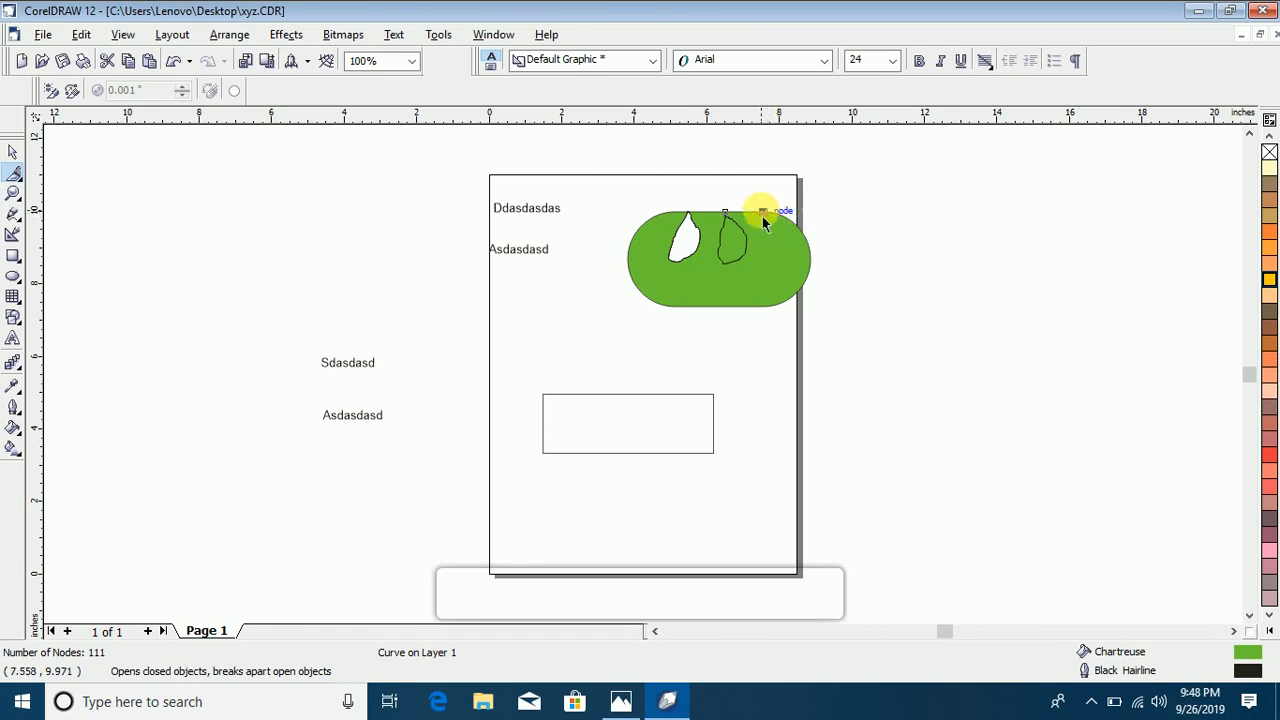
# Step: Cut the green shape's outer outline open near its upper-right node, and combine the two selected objects into one curve
pyautogui.click(766, 212)
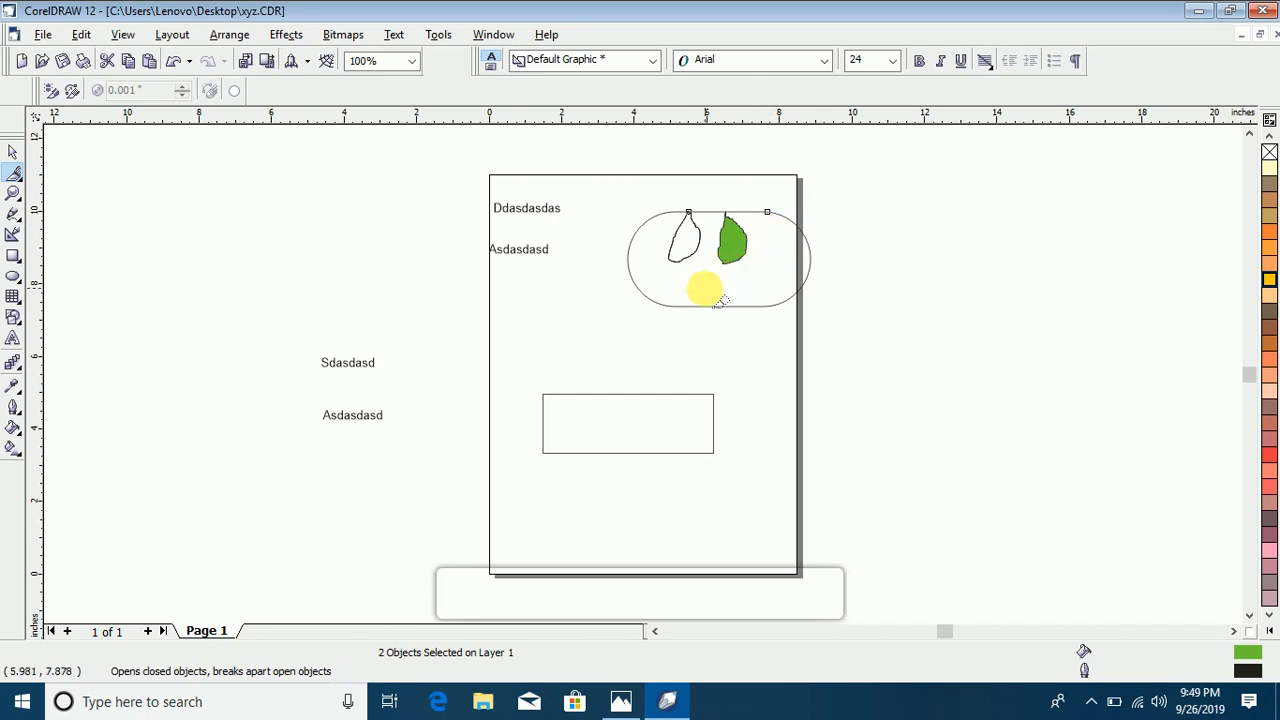
pyautogui.hotkey('ctrl', 'z')
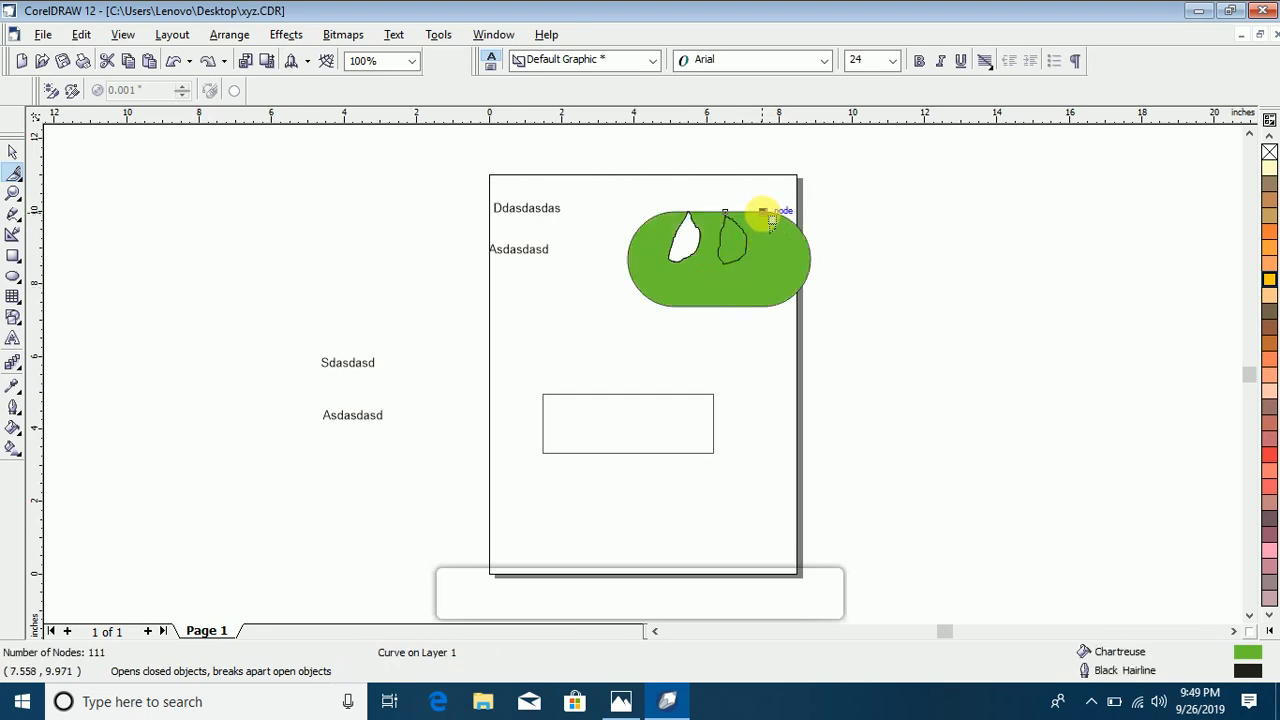
pyautogui.click(773, 222)
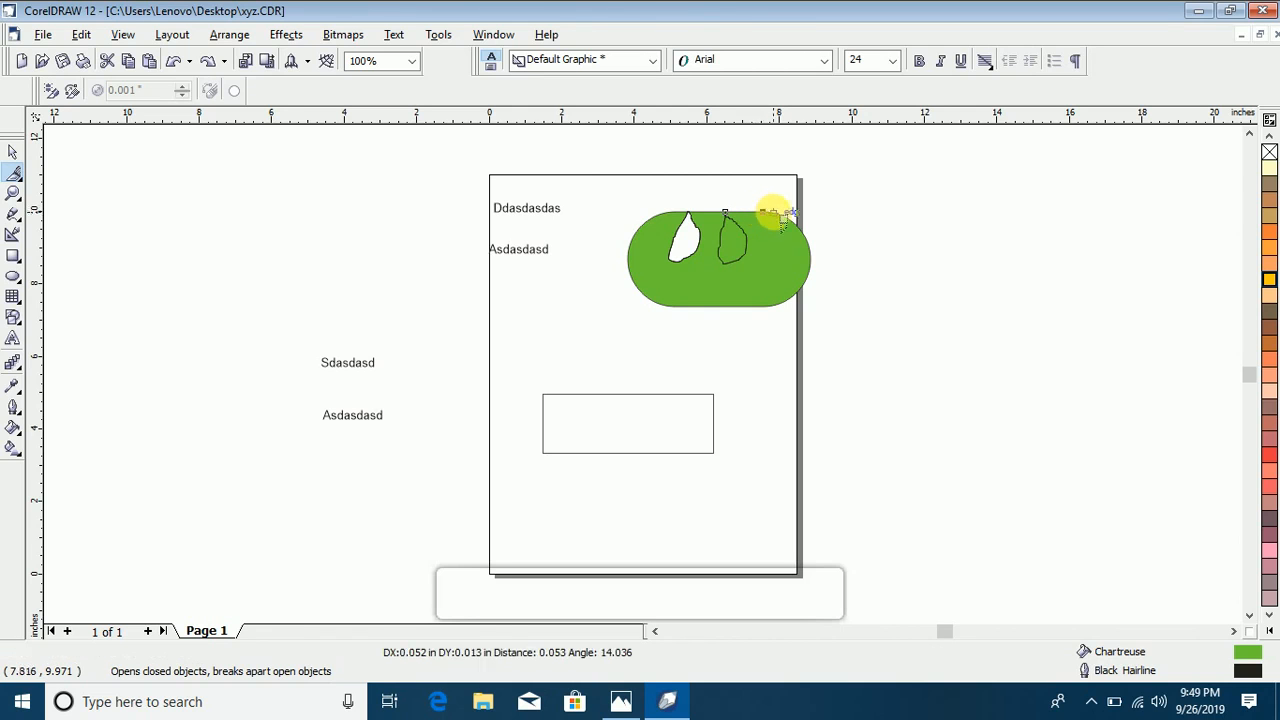
pyautogui.click(786, 225)
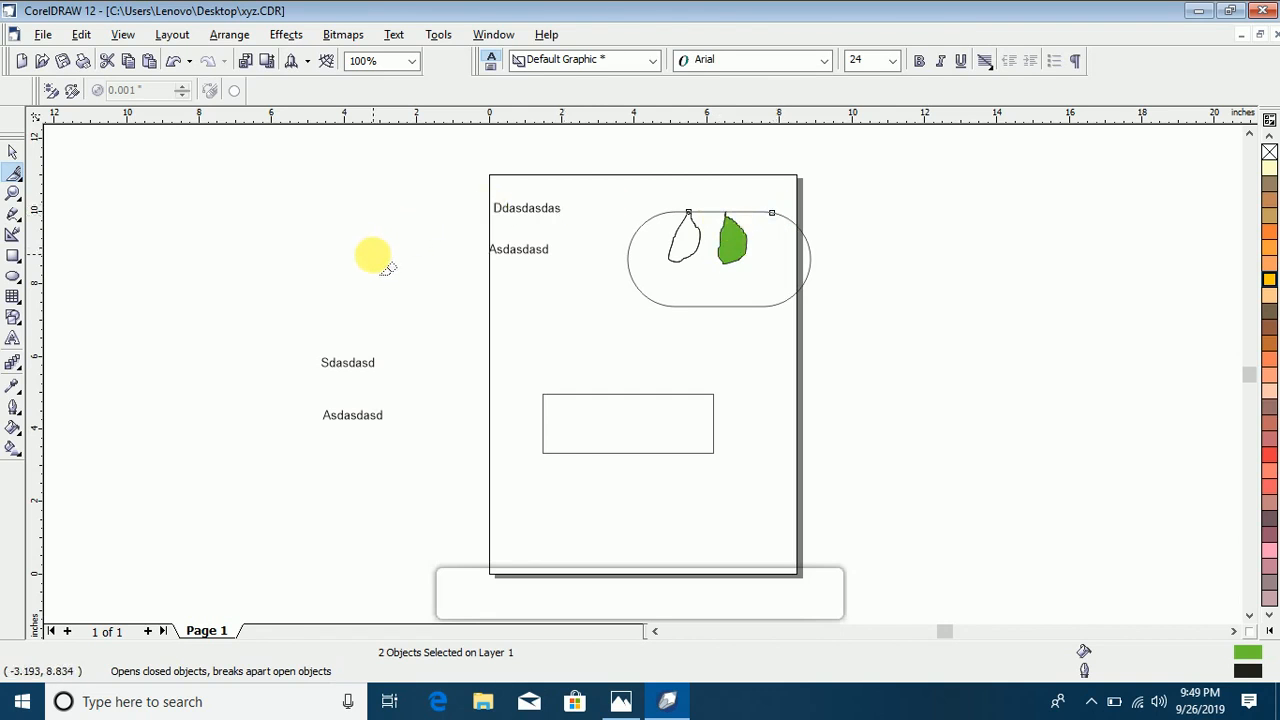
pyautogui.hotkey('ctrl', 'l')
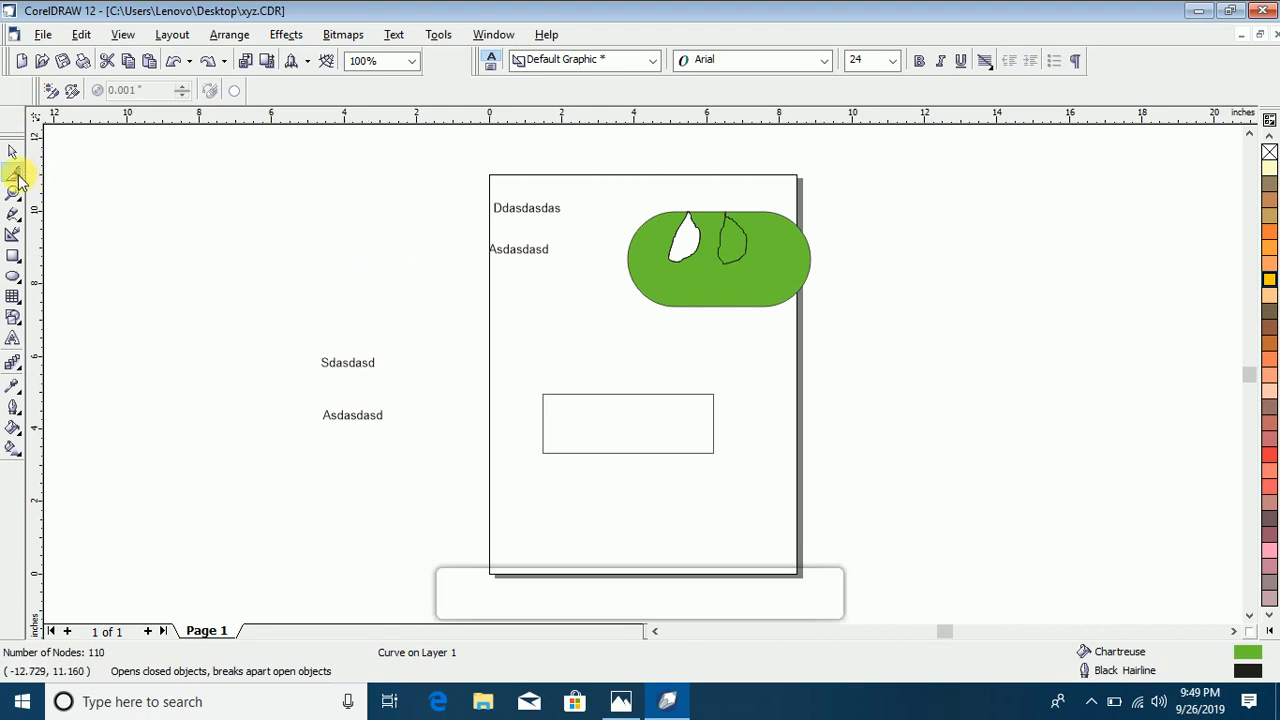
pyautogui.click(17, 178)
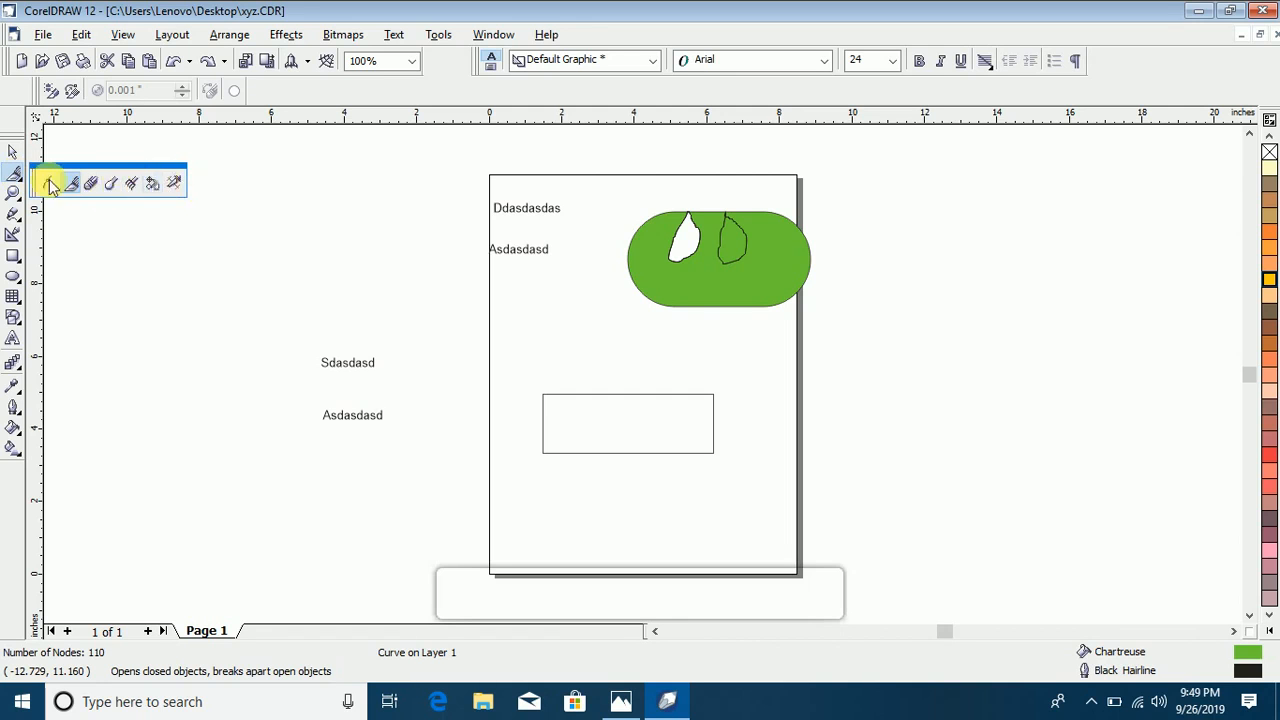
pyautogui.click(13, 213)
pyautogui.click(15, 220)
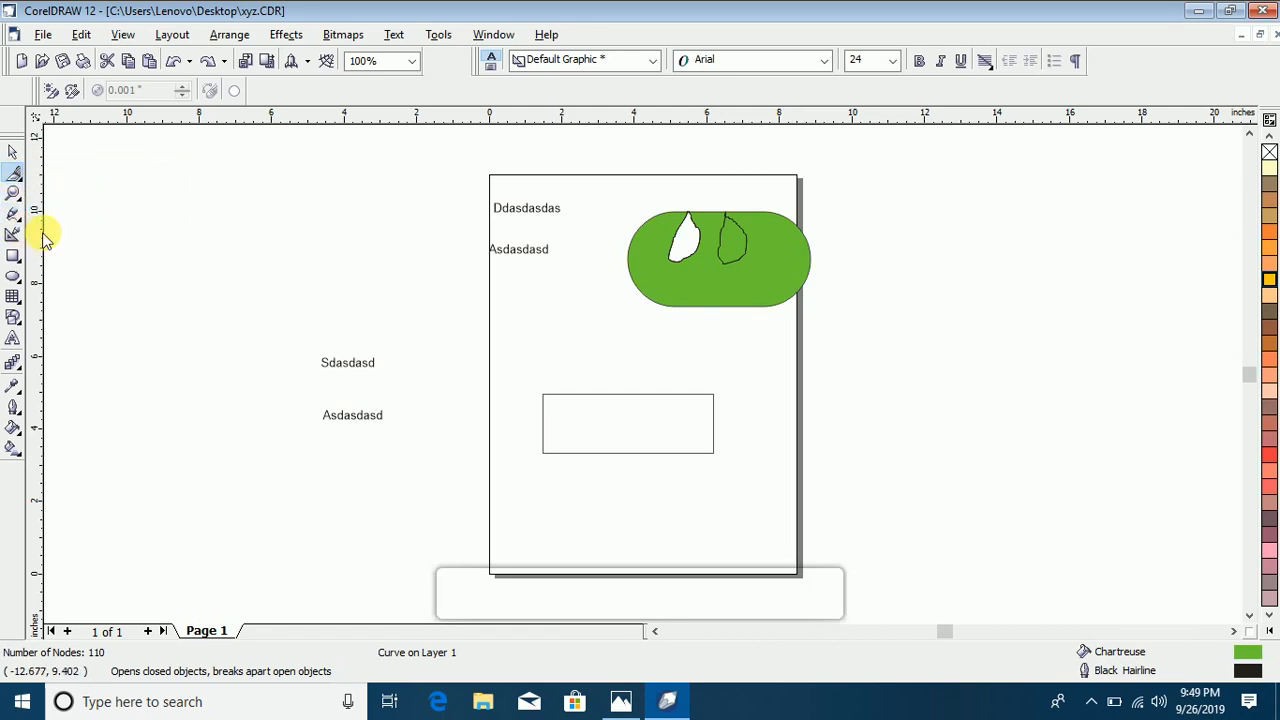
pyautogui.click(14, 176)
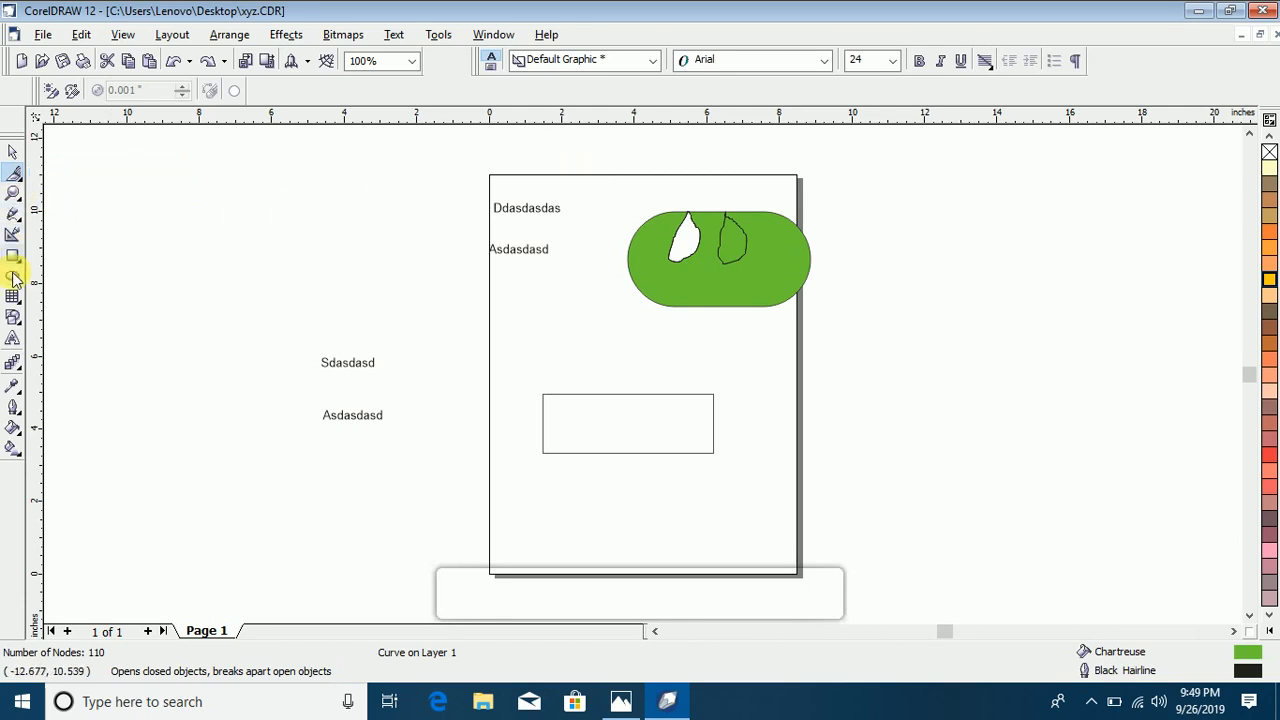
# Step: Draw three overlapping ellipses around the page's upper-left edge, about 2.8 × 2.8, 3.8 × 2.6 and 3.6 × 2.3 inches
pyautogui.click(13, 283)
pyautogui.moveTo(320, 214)
pyautogui.mouseDown()
pyautogui.moveTo(391, 300)
pyautogui.moveTo(429, 277)
pyautogui.mouseUp()
pyautogui.moveTo(409, 213); pyautogui.dragTo(545, 308)
pyautogui.moveTo(369, 264); pyautogui.dragTo(505, 350)
# Step: Fill the widest ellipse with Brick Red, the lower one with Neon Red and the round one with Violet
pyautogui.click(14, 152)
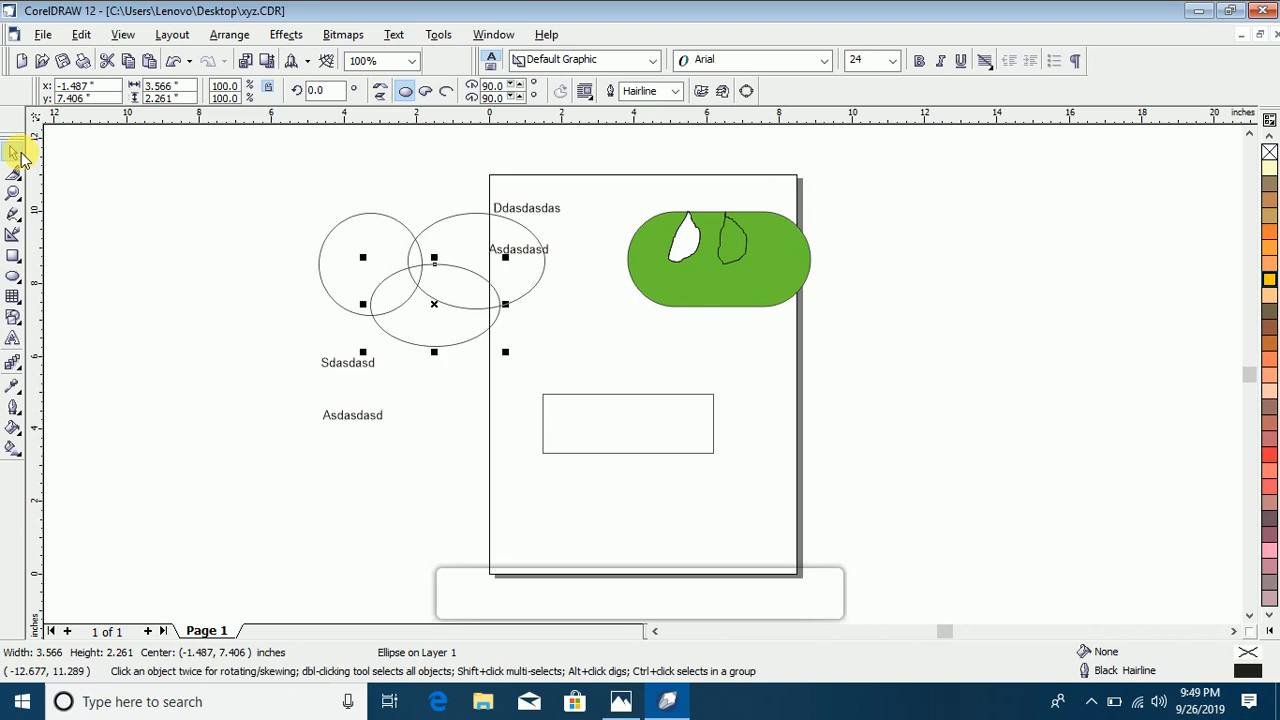
pyautogui.click(418, 285)
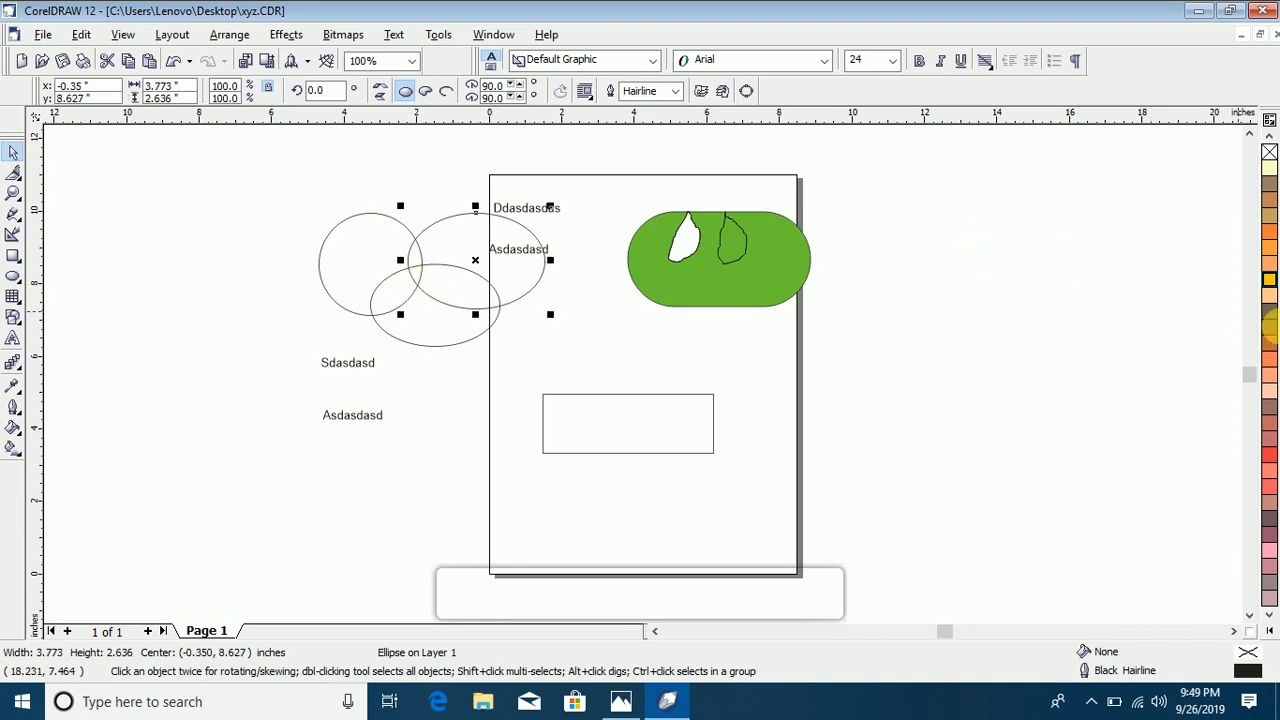
pyautogui.click(1269, 343)
pyautogui.click(478, 316)
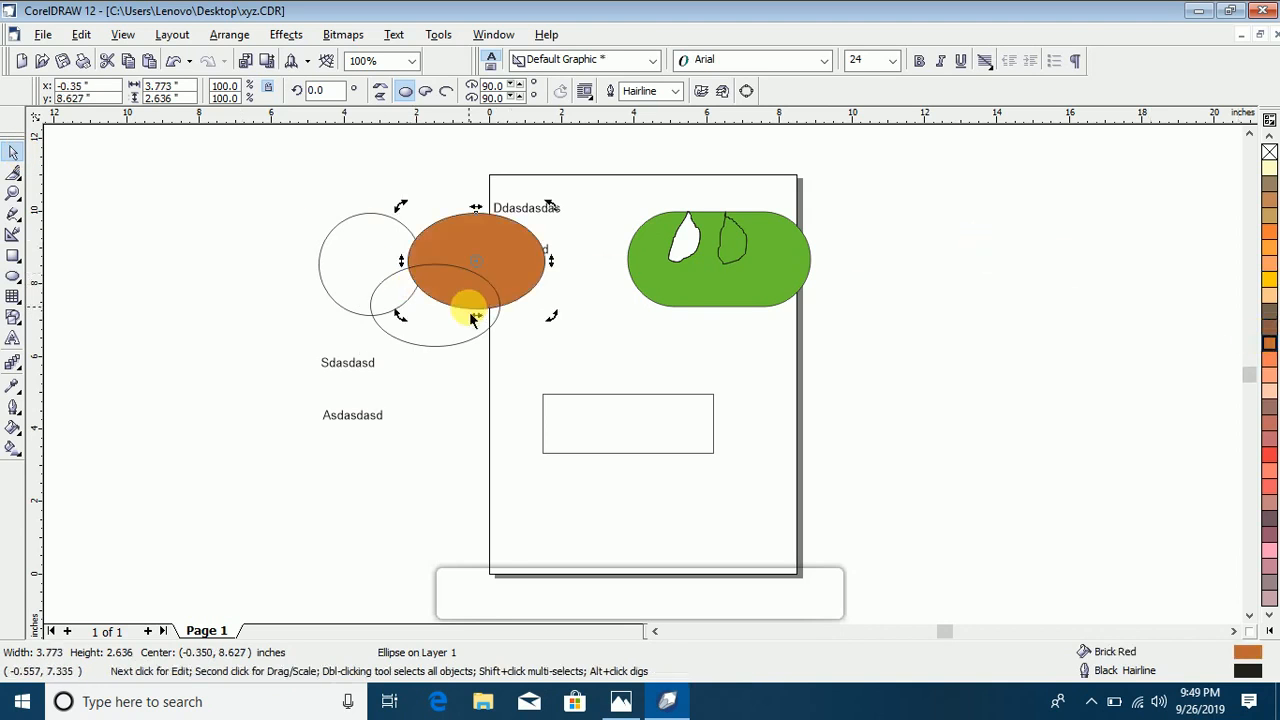
pyautogui.click(478, 340)
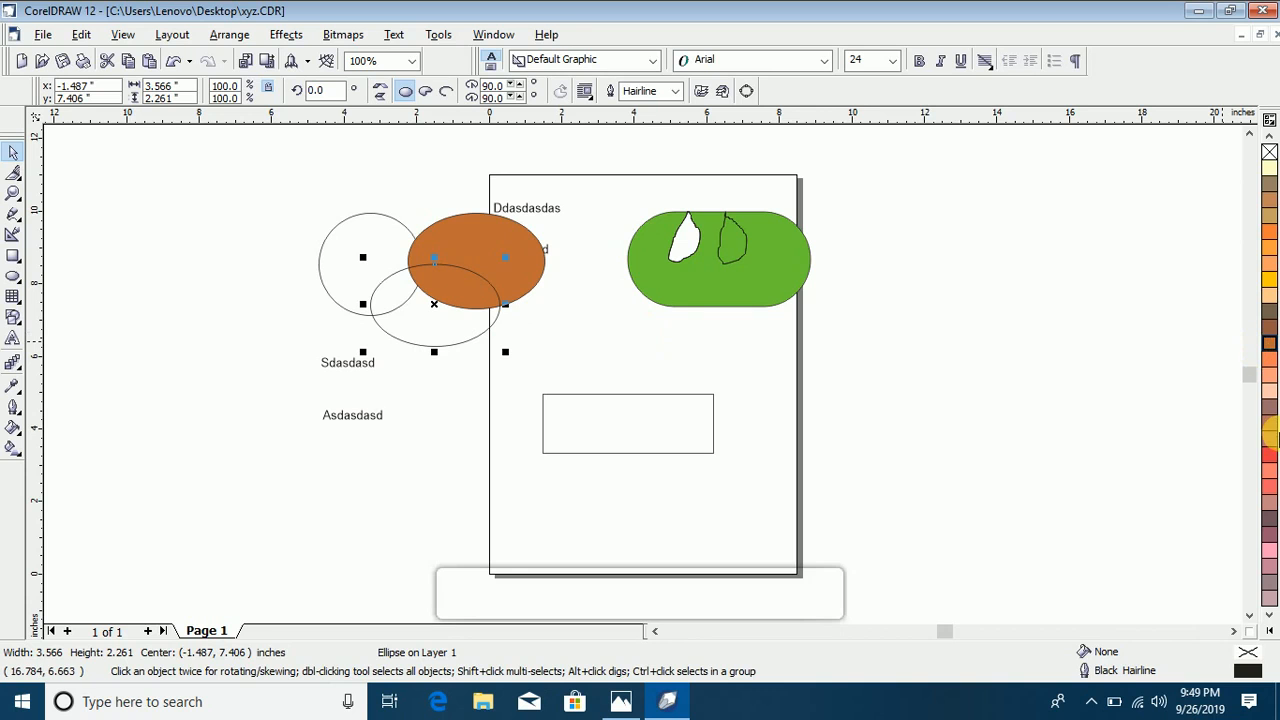
pyautogui.click(1269, 454)
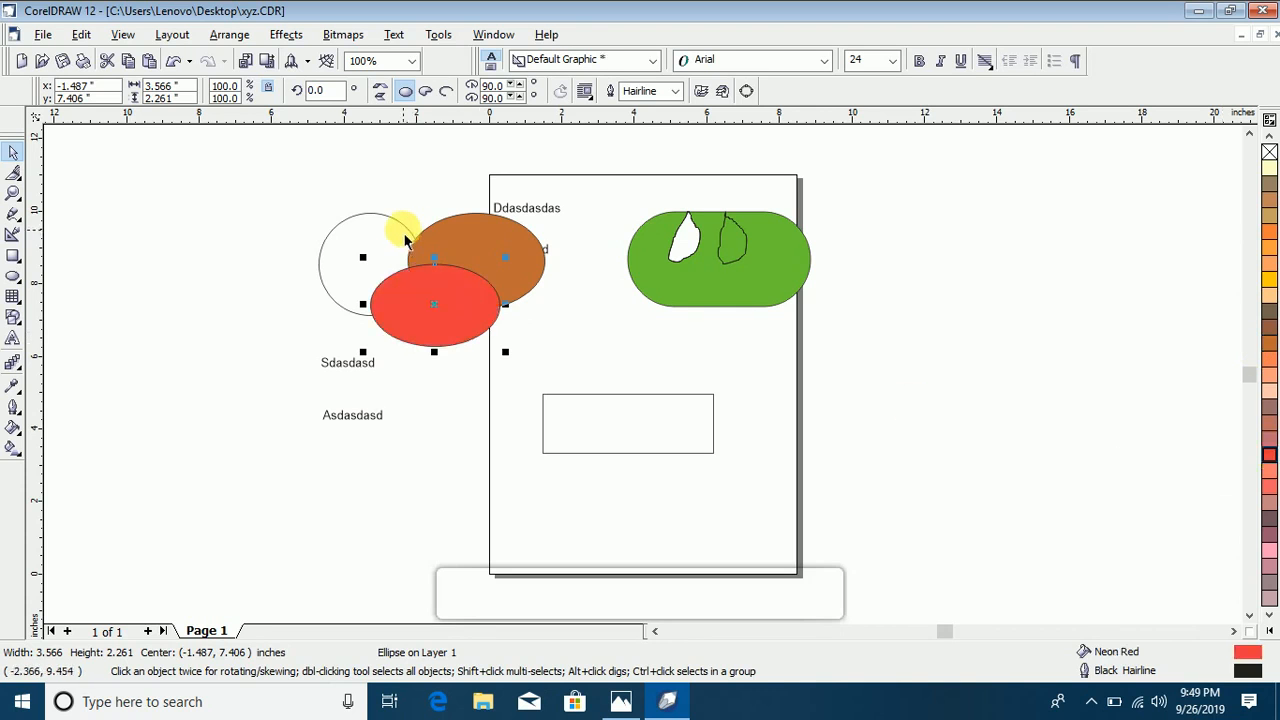
pyautogui.click(402, 232)
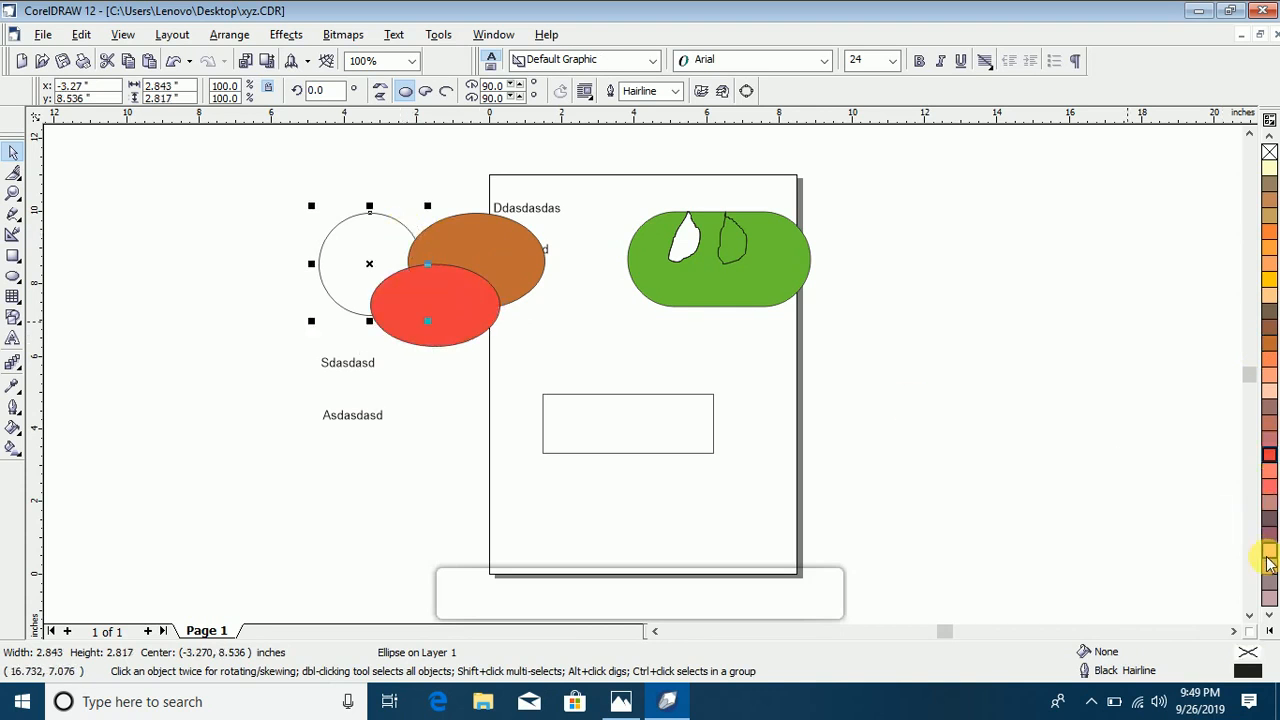
pyautogui.click(1269, 565)
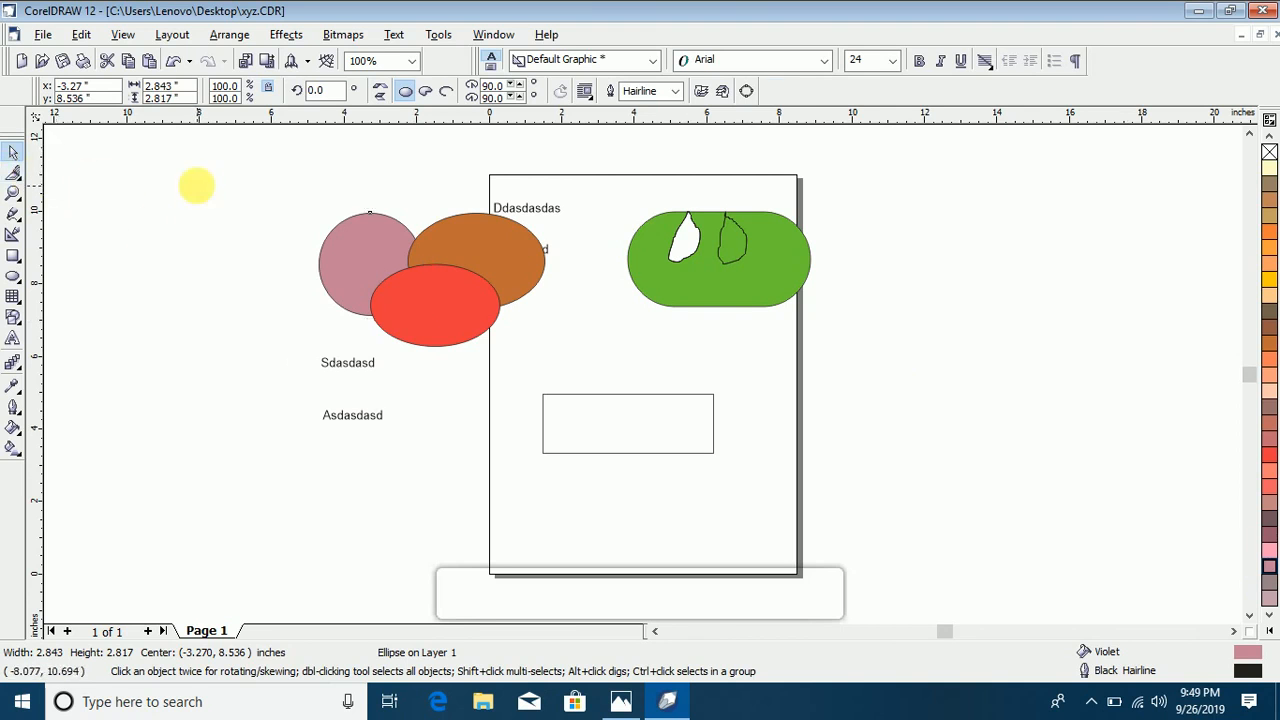
pyautogui.click(198, 185)
# Step: Erase the whole Neon Red ellipse with the Eraser tool at a thickness of 0.6 inches
pyautogui.click(438, 316)
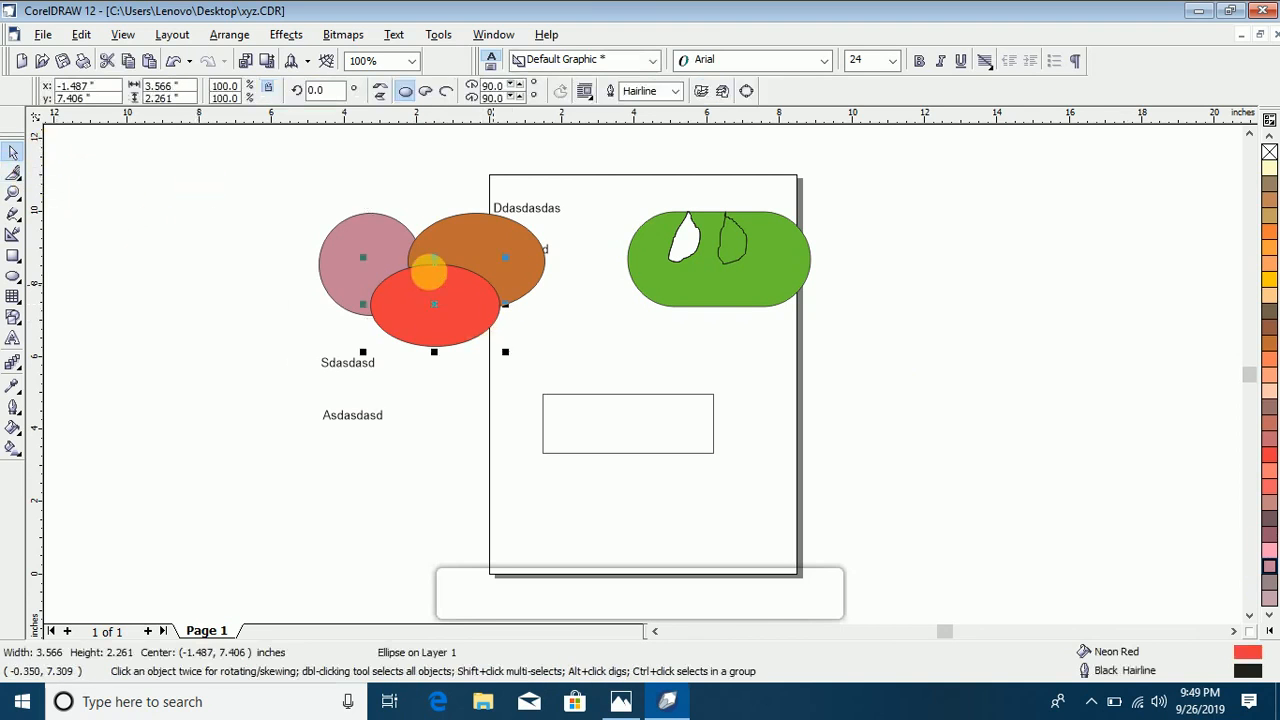
pyautogui.click(18, 178)
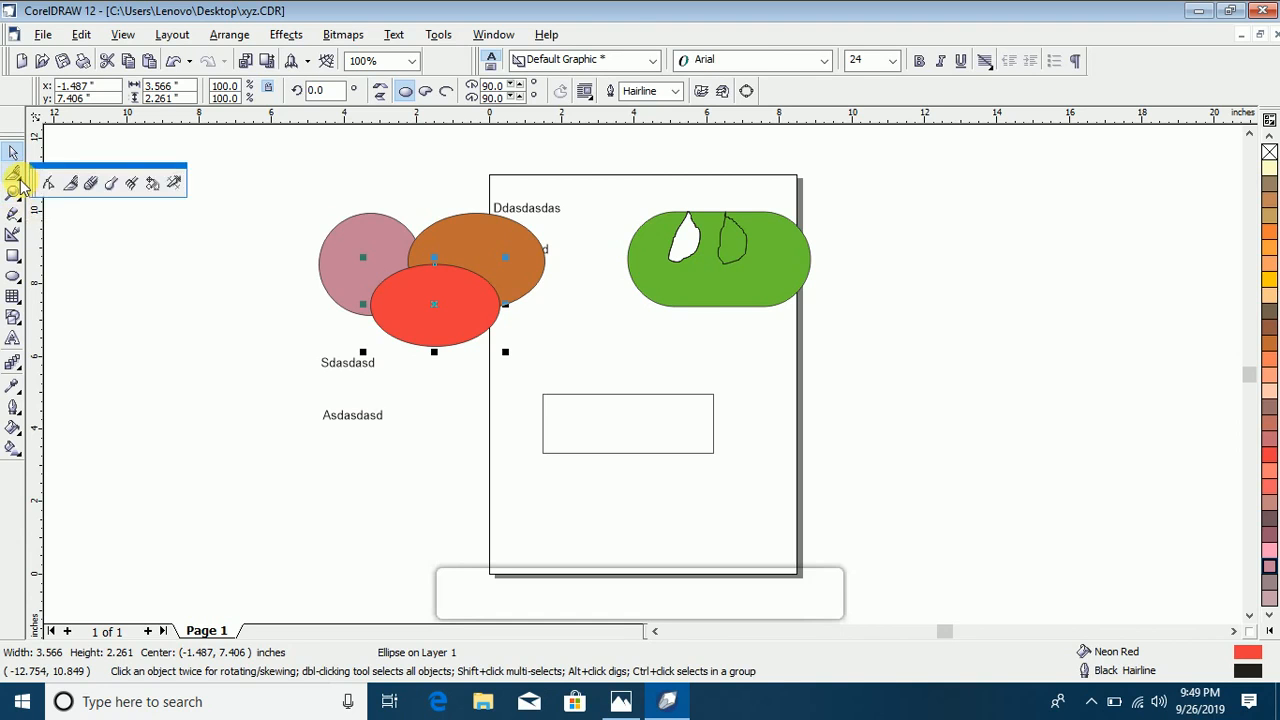
pyautogui.click(91, 186)
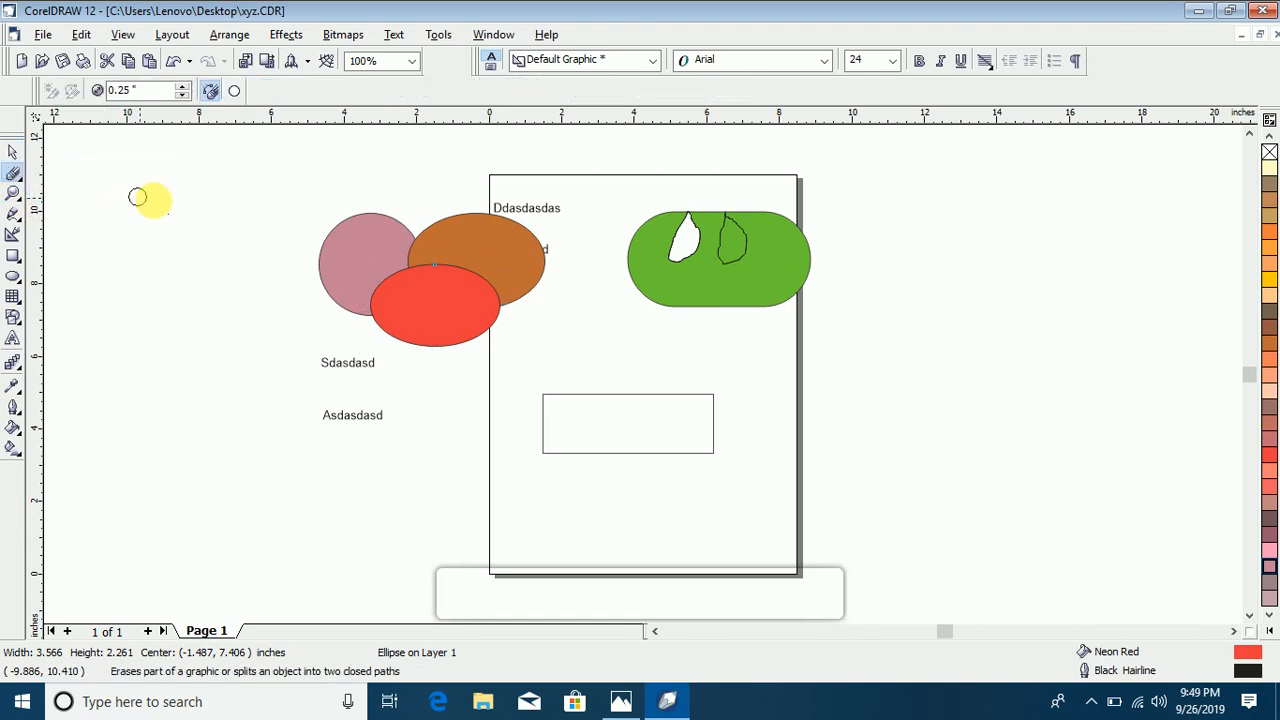
pyautogui.click(184, 86)
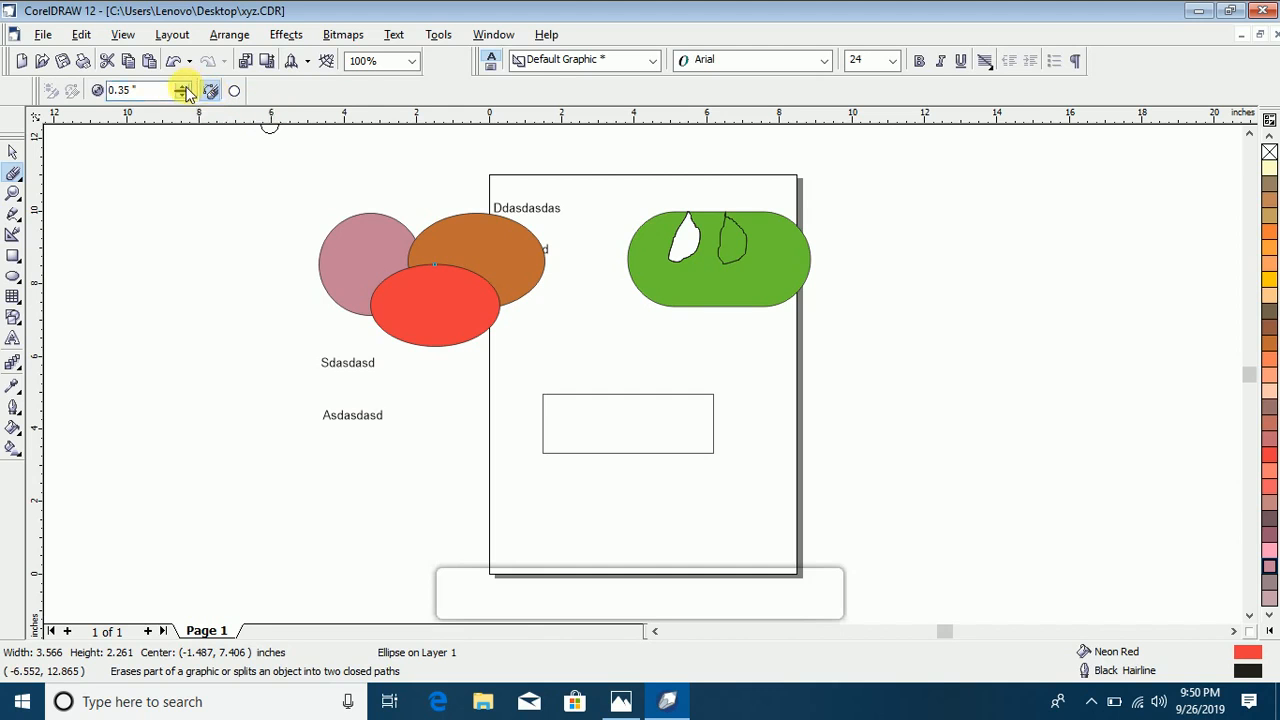
pyautogui.click(184, 86)
pyautogui.moveTo(451, 283)
pyautogui.mouseDown()
pyautogui.moveTo(434, 266)
pyautogui.moveTo(428, 308)
pyautogui.moveTo(500, 290)
pyautogui.moveTo(351, 277)
pyautogui.moveTo(318, 260)
pyautogui.mouseUp()
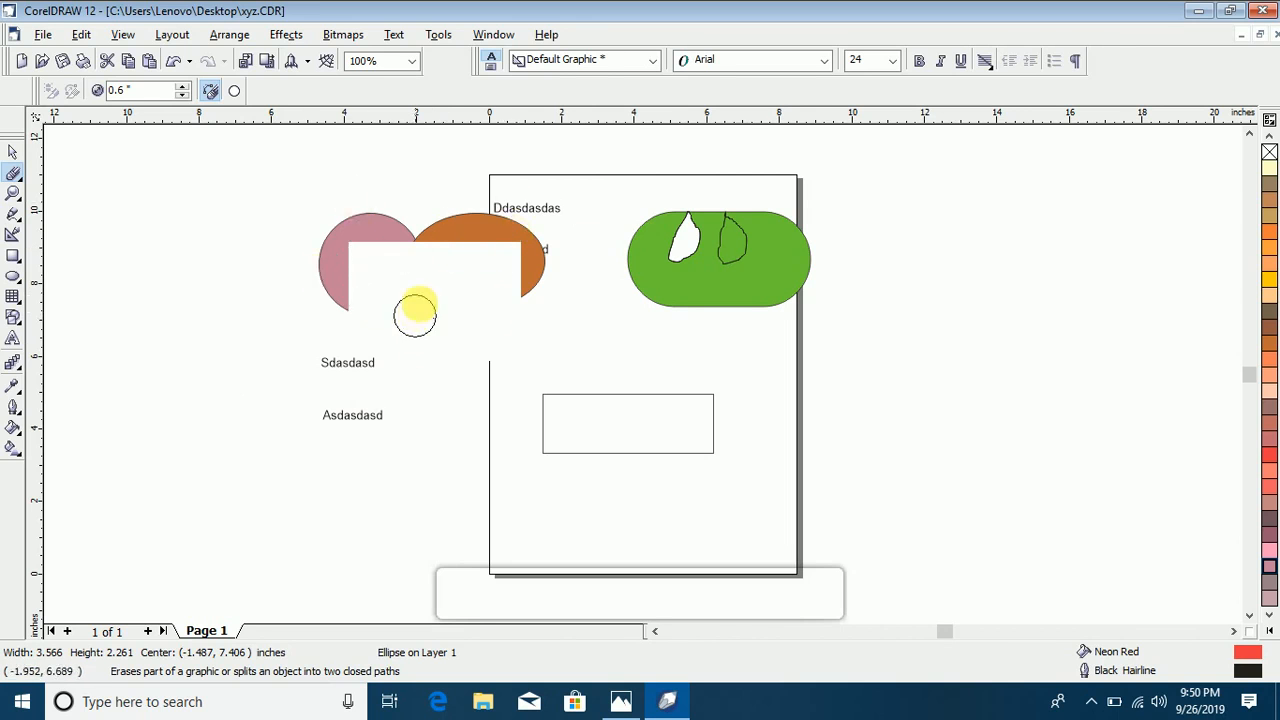
pyautogui.moveTo(470, 234)
pyautogui.mouseDown()
pyautogui.moveTo(535, 266)
pyautogui.moveTo(431, 327)
pyautogui.moveTo(452, 258)
pyautogui.moveTo(418, 362)
pyautogui.moveTo(360, 274)
pyautogui.moveTo(486, 291)
pyautogui.moveTo(523, 346)
pyautogui.moveTo(393, 316)
pyautogui.moveTo(408, 328)
pyautogui.moveTo(396, 302)
pyautogui.moveTo(410, 342)
pyautogui.moveTo(484, 326)
pyautogui.moveTo(440, 332)
pyautogui.moveTo(466, 328)
pyautogui.moveTo(517, 242)
pyautogui.moveTo(365, 236)
pyautogui.moveTo(356, 346)
pyautogui.moveTo(543, 275)
pyautogui.moveTo(350, 268)
pyautogui.moveTo(443, 235)
pyautogui.moveTo(384, 249)
pyautogui.moveTo(390, 300)
pyautogui.moveTo(449, 287)
pyautogui.moveTo(429, 303)
pyautogui.mouseUp()
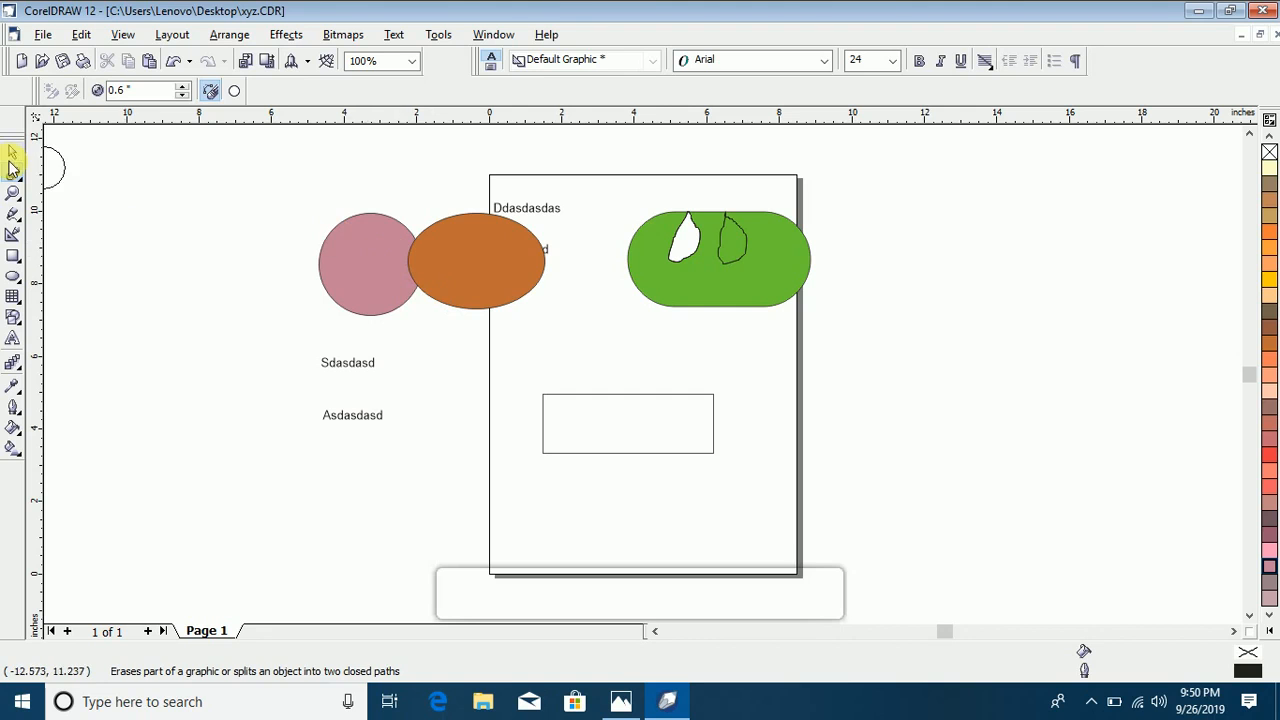
# Step: Move the Brick Red ellipse over the violet circle and erase the ellipse completely with the Eraser tool
pyautogui.click(13, 156)
pyautogui.moveTo(410, 258); pyautogui.dragTo(407, 292)
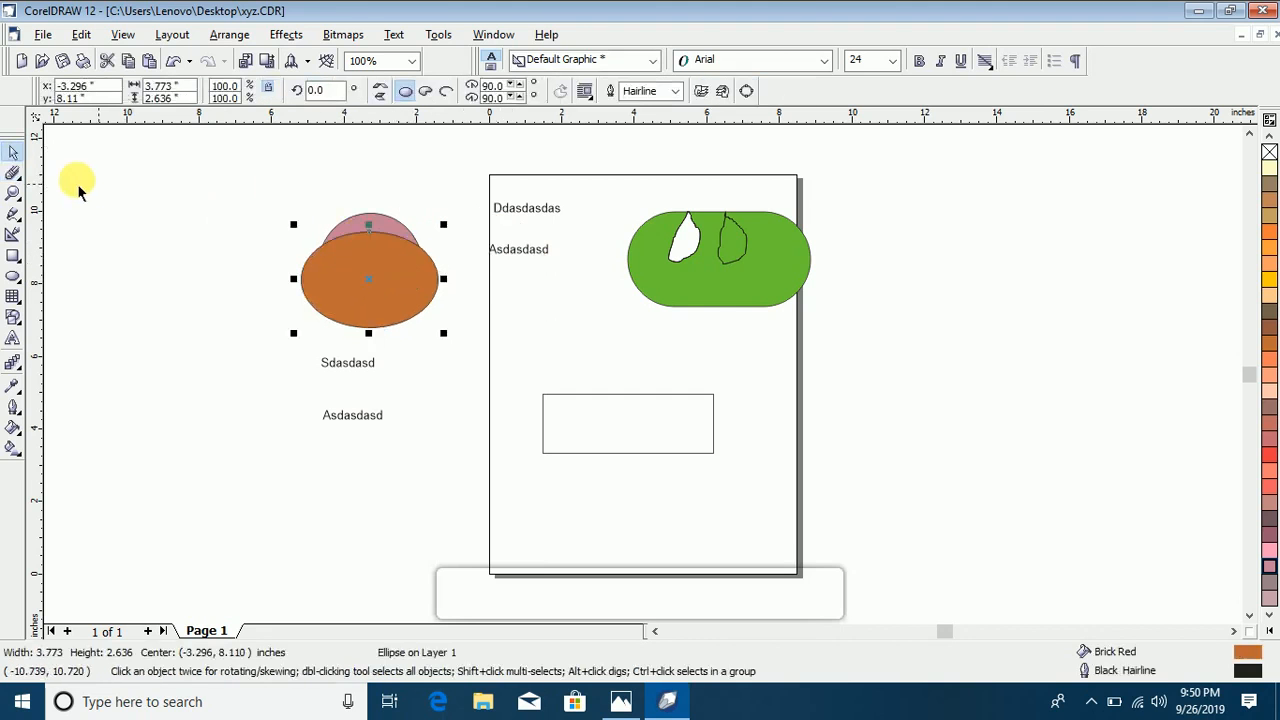
pyautogui.click(13, 172)
pyautogui.moveTo(390, 275)
pyautogui.mouseDown()
pyautogui.moveTo(460, 259)
pyautogui.moveTo(348, 297)
pyautogui.moveTo(279, 289)
pyautogui.moveTo(275, 242)
pyautogui.moveTo(367, 276)
pyautogui.moveTo(462, 356)
pyautogui.moveTo(371, 320)
pyautogui.moveTo(350, 381)
pyautogui.moveTo(284, 345)
pyautogui.moveTo(473, 197)
pyautogui.moveTo(307, 300)
pyautogui.moveTo(362, 300)
pyautogui.moveTo(464, 258)
pyautogui.moveTo(416, 260)
pyautogui.mouseUp()
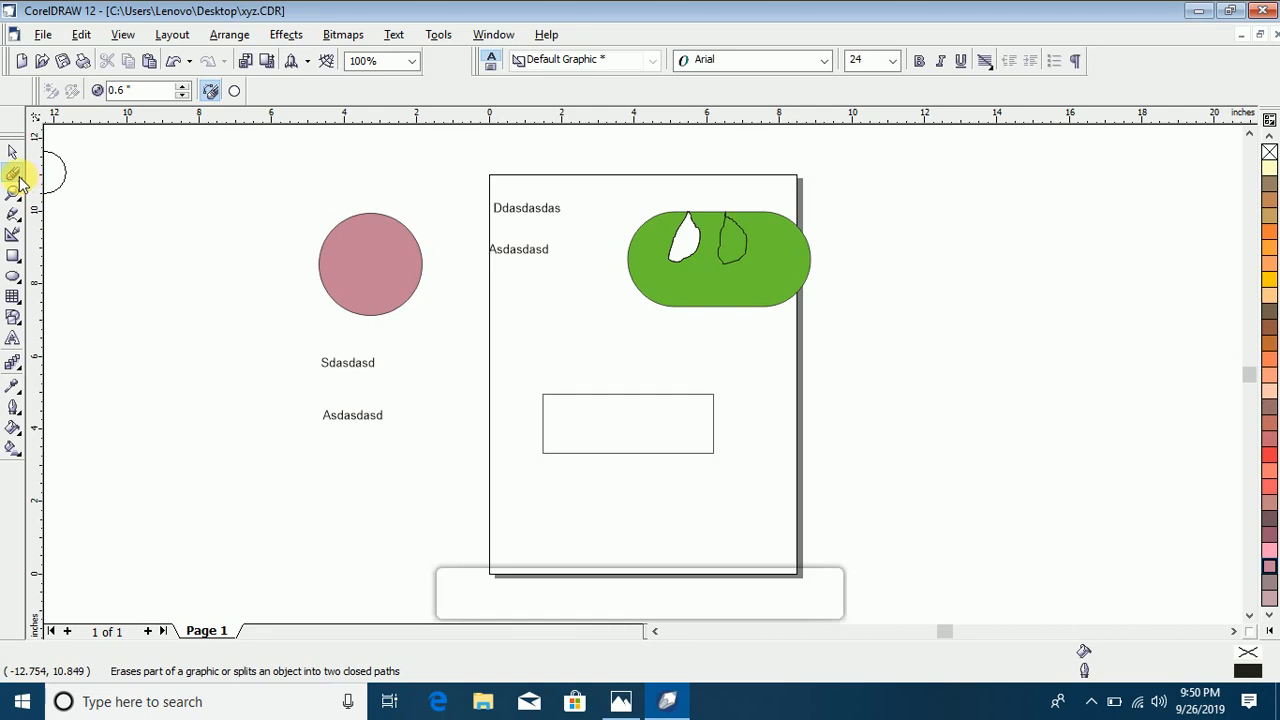
# Step: Smudge the violet circle into a spider with six long curved legs and two short feelers, using the Smudge Brush at nib size 0.39 inches
pyautogui.click(16, 176)
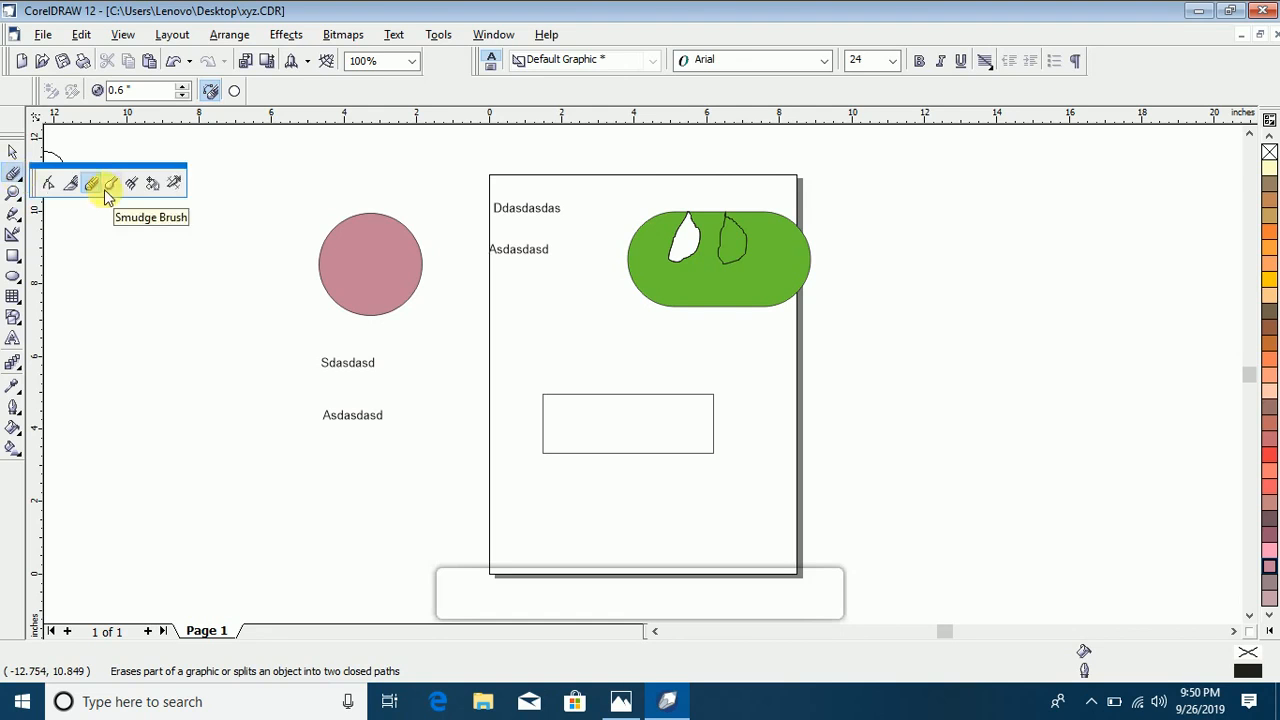
pyautogui.click(106, 188)
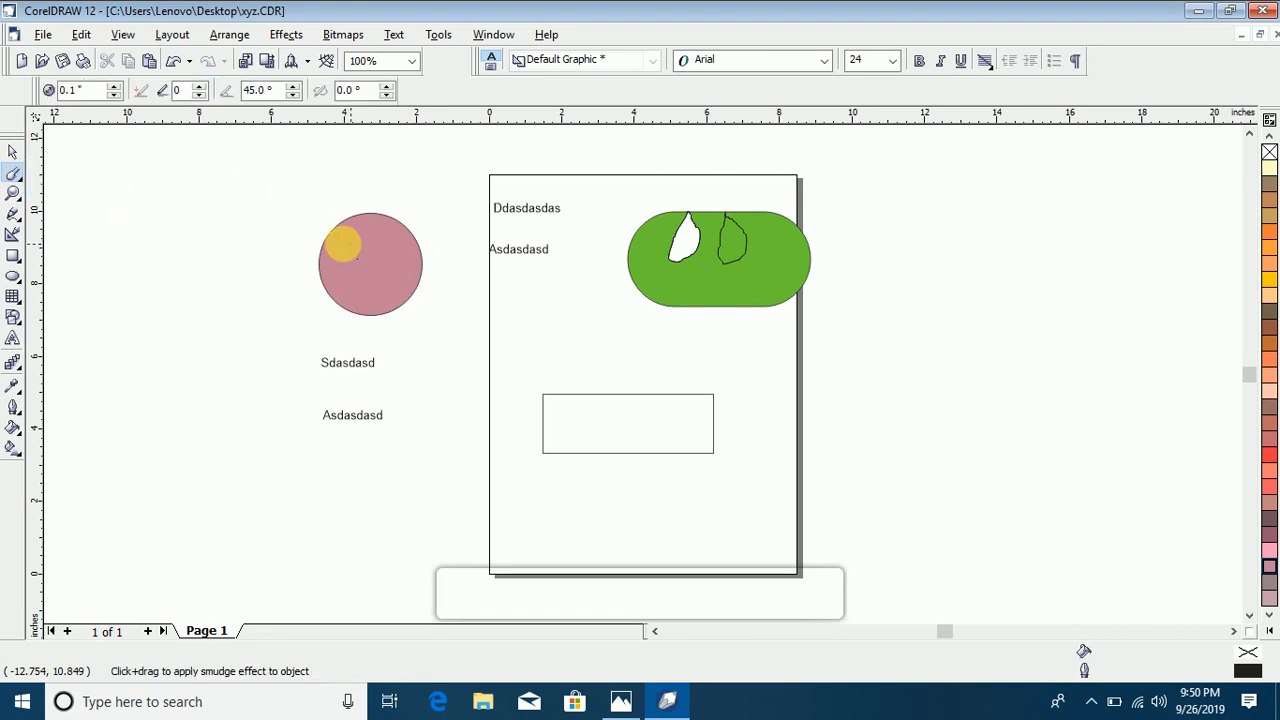
pyautogui.click(115, 86)
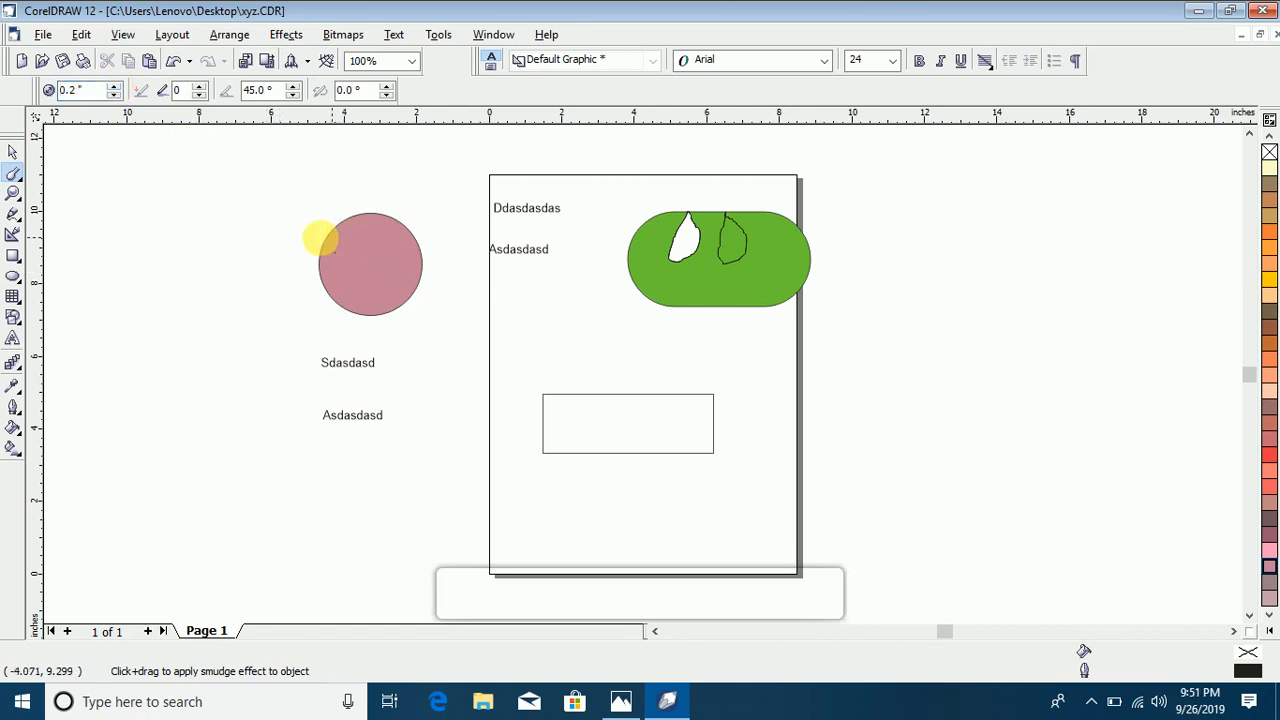
pyautogui.click(115, 87)
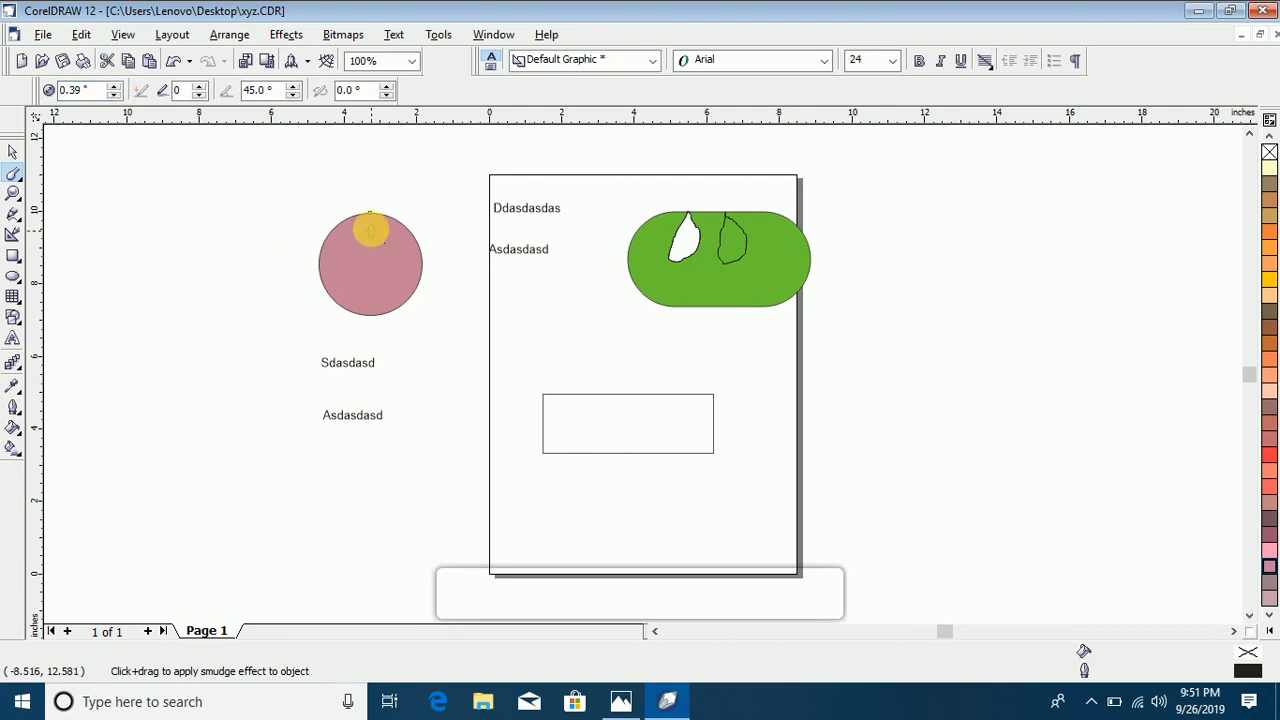
pyautogui.click(362, 232)
pyautogui.click(660, 391)
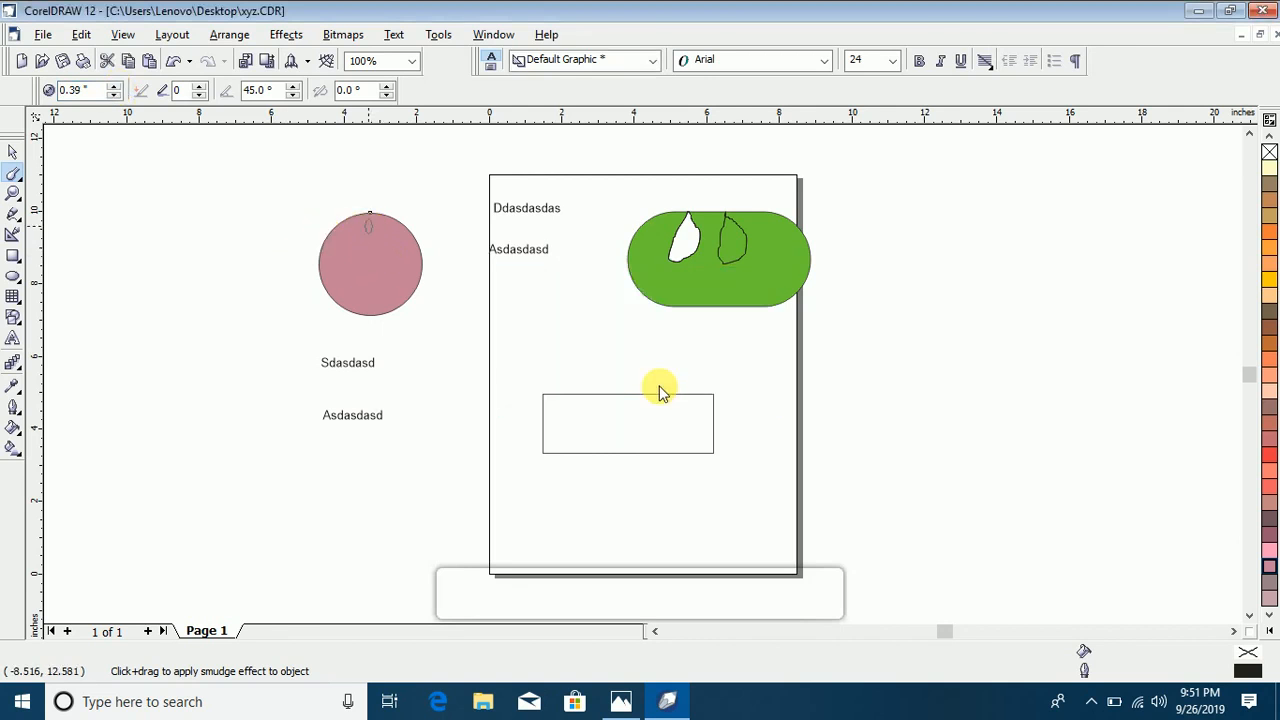
pyautogui.moveTo(314, 258)
pyautogui.mouseDown()
pyautogui.moveTo(249, 266)
pyautogui.moveTo(211, 320)
pyautogui.moveTo(286, 317)
pyautogui.mouseUp()
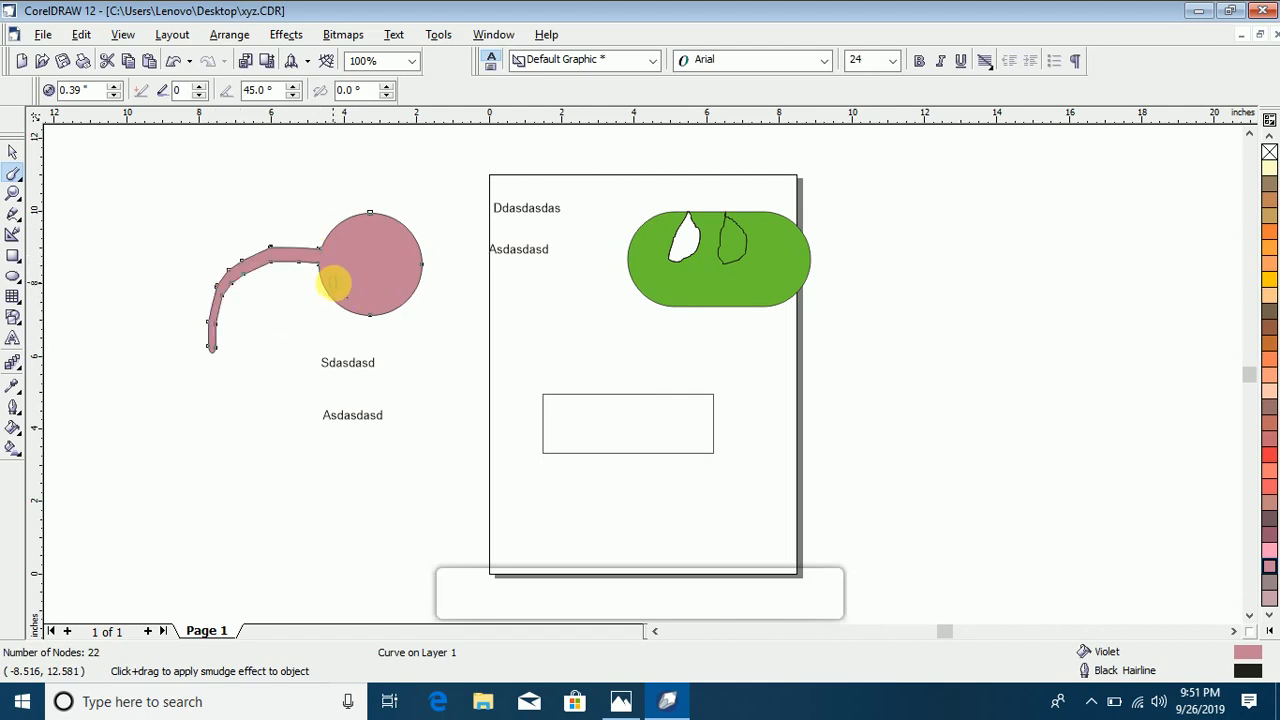
pyautogui.moveTo(329, 286)
pyautogui.mouseDown()
pyautogui.moveTo(266, 411)
pyautogui.moveTo(355, 242)
pyautogui.moveTo(301, 210)
pyautogui.moveTo(237, 207)
pyautogui.moveTo(172, 240)
pyautogui.mouseUp()
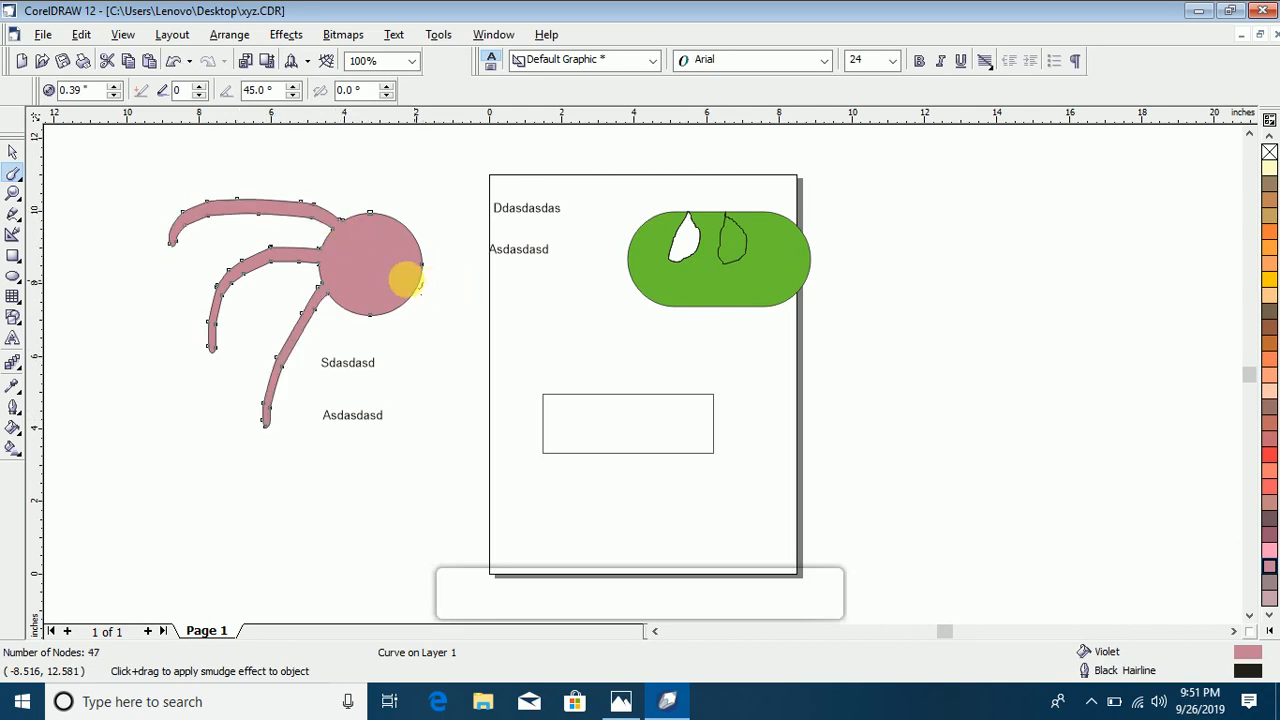
pyautogui.moveTo(406, 280)
pyautogui.mouseDown()
pyautogui.moveTo(431, 277)
pyautogui.moveTo(460, 363)
pyautogui.moveTo(440, 406)
pyautogui.moveTo(418, 252)
pyautogui.moveTo(449, 234)
pyautogui.moveTo(534, 289)
pyautogui.moveTo(400, 226)
pyautogui.moveTo(437, 200)
pyautogui.moveTo(566, 191)
pyautogui.moveTo(586, 209)
pyautogui.moveTo(318, 215)
pyautogui.moveTo(377, 229)
pyautogui.mouseUp()
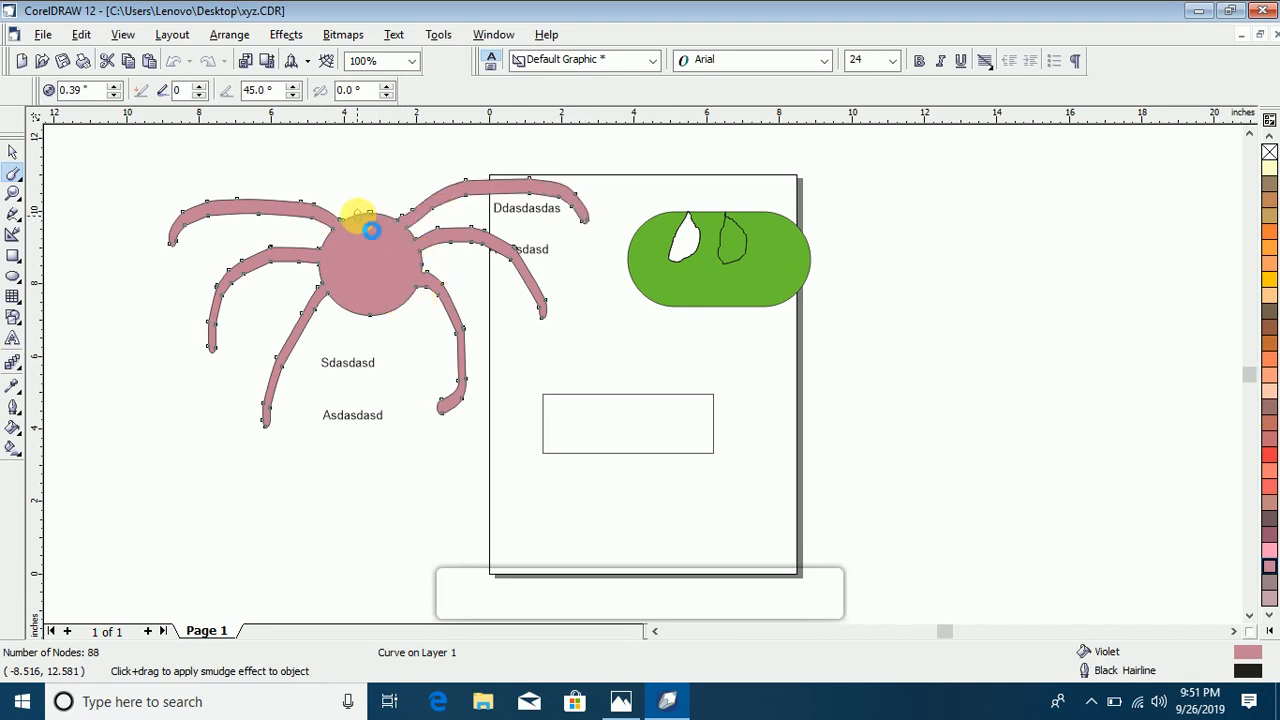
pyautogui.moveTo(345, 187); pyautogui.dragTo(397, 170)
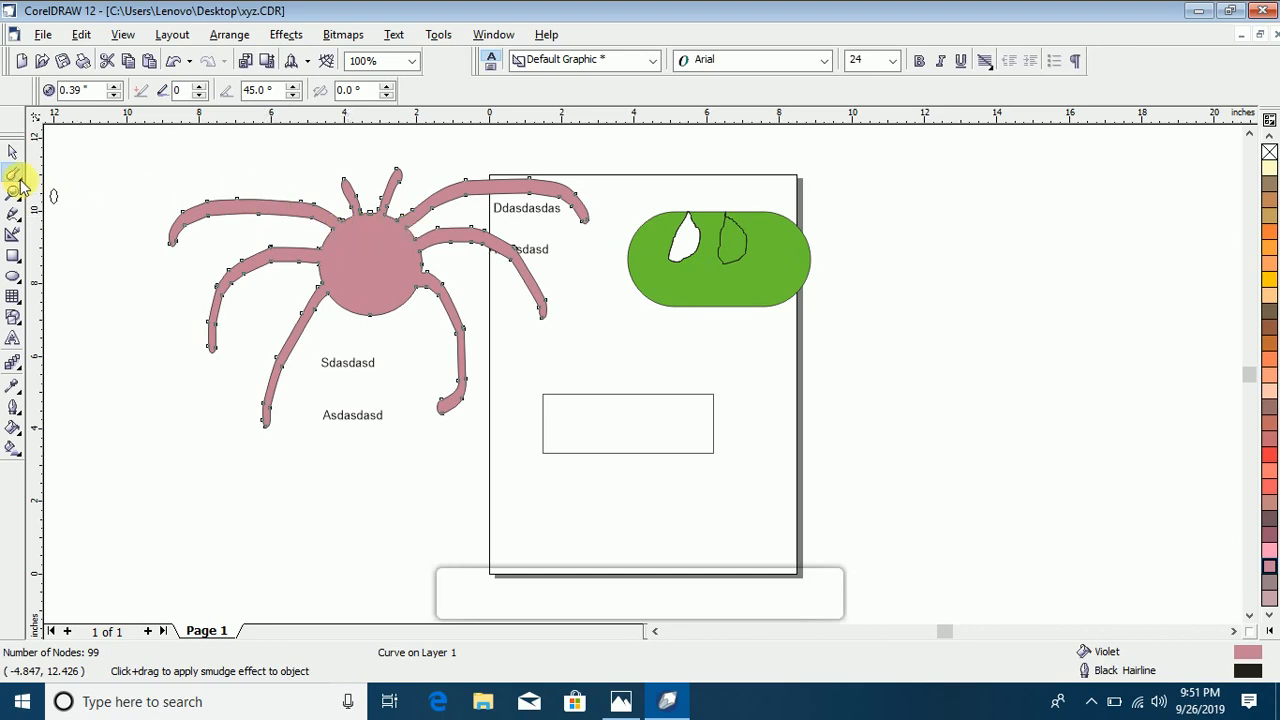
# Step: Fill the empty rectangle with Deep Yellow, enlarge it to about 9.9 × 3.4 inches and shift it slightly up and left
pyautogui.click(20, 185)
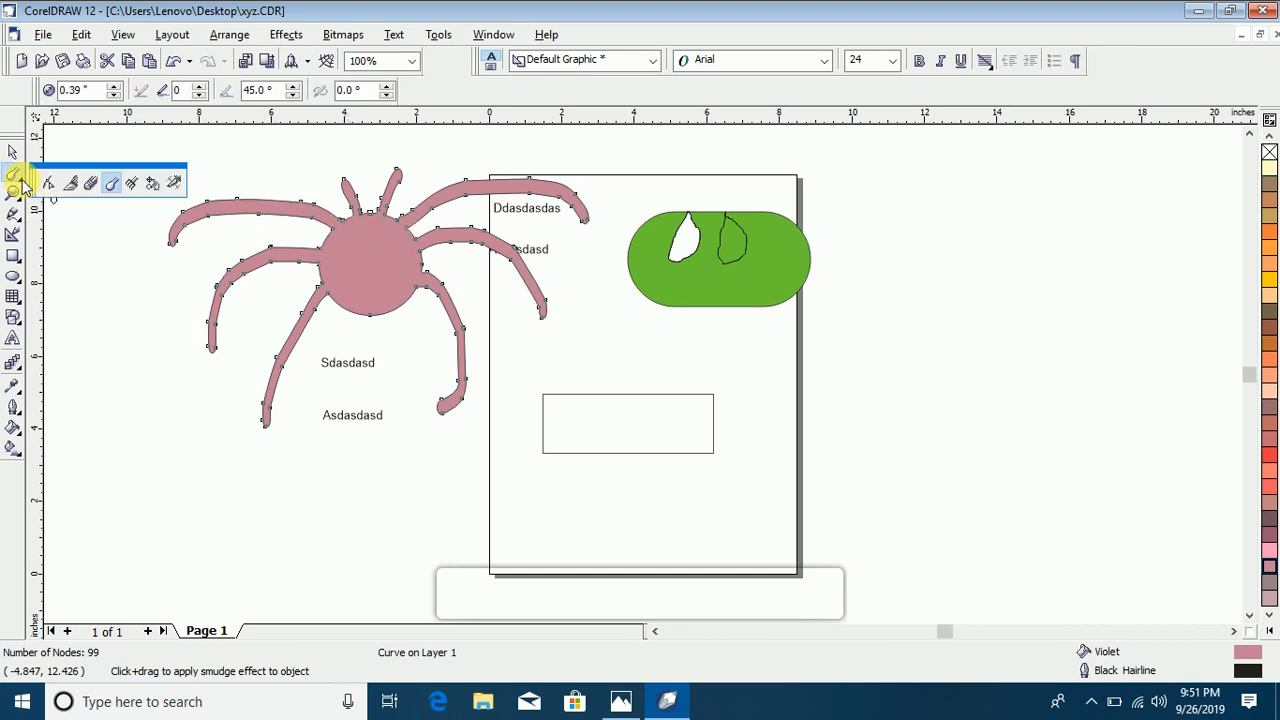
pyautogui.click(133, 190)
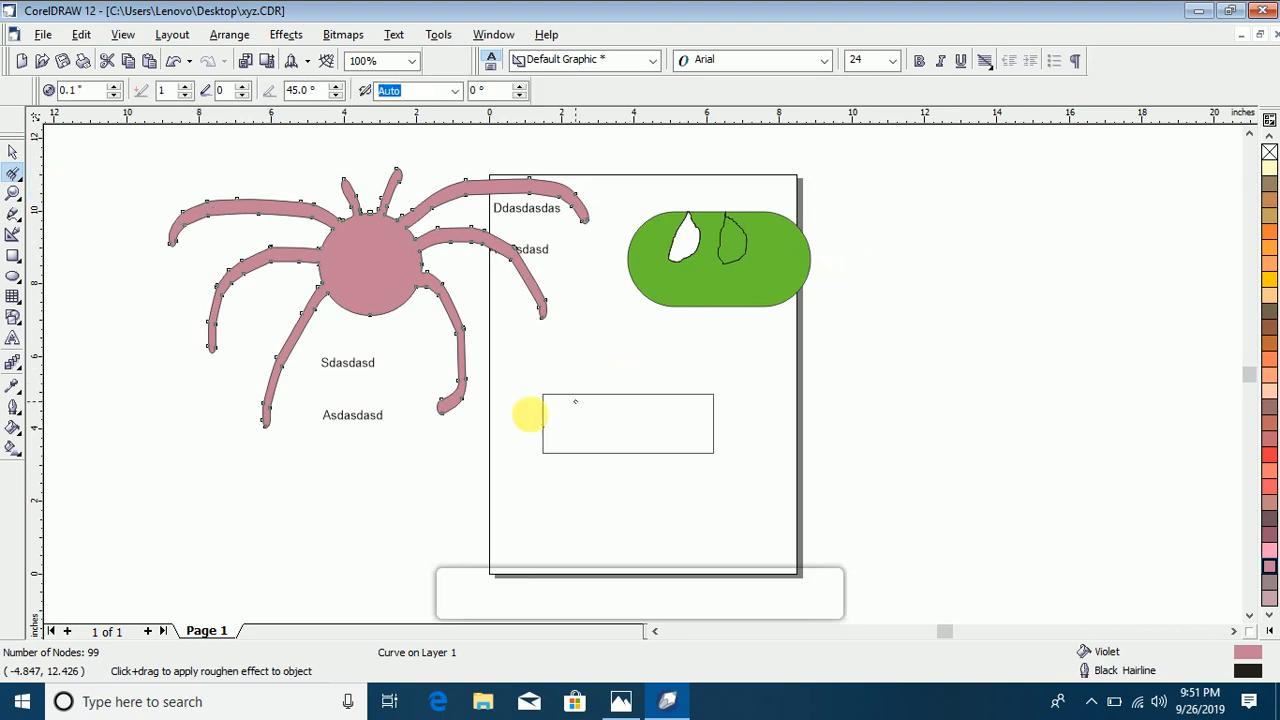
pyautogui.click(13, 151)
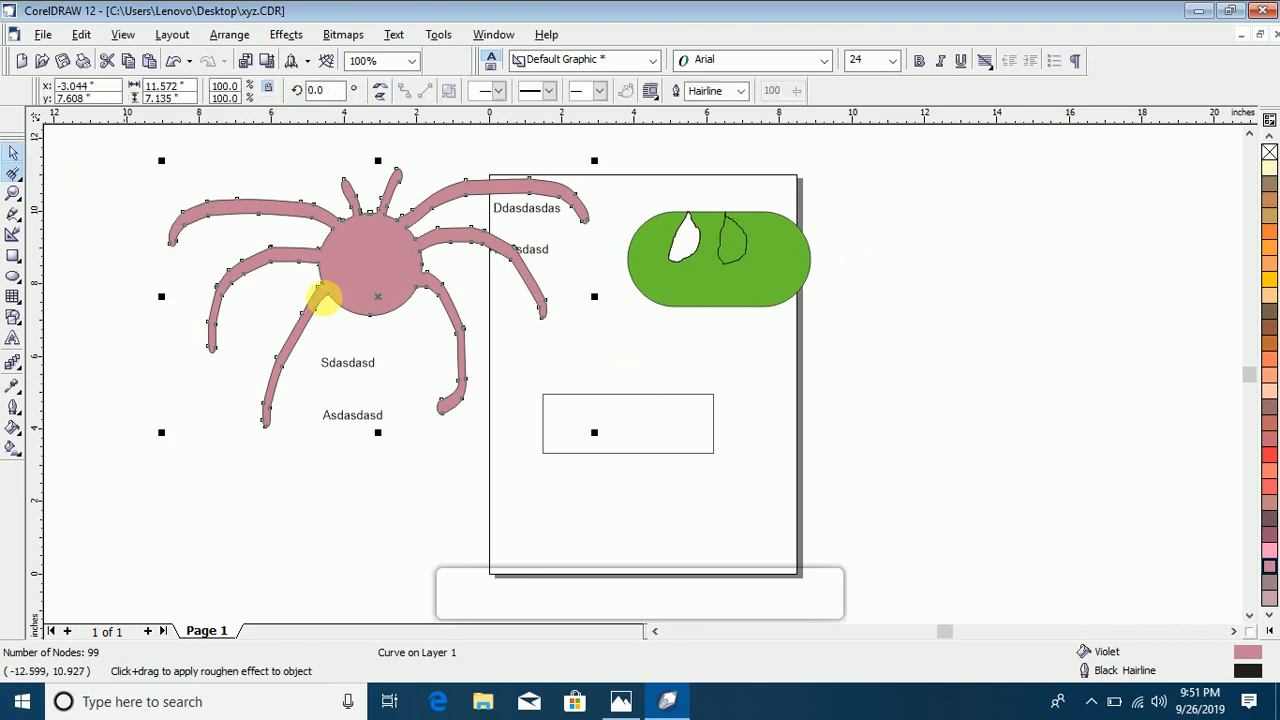
pyautogui.click(671, 413)
pyautogui.click(1269, 280)
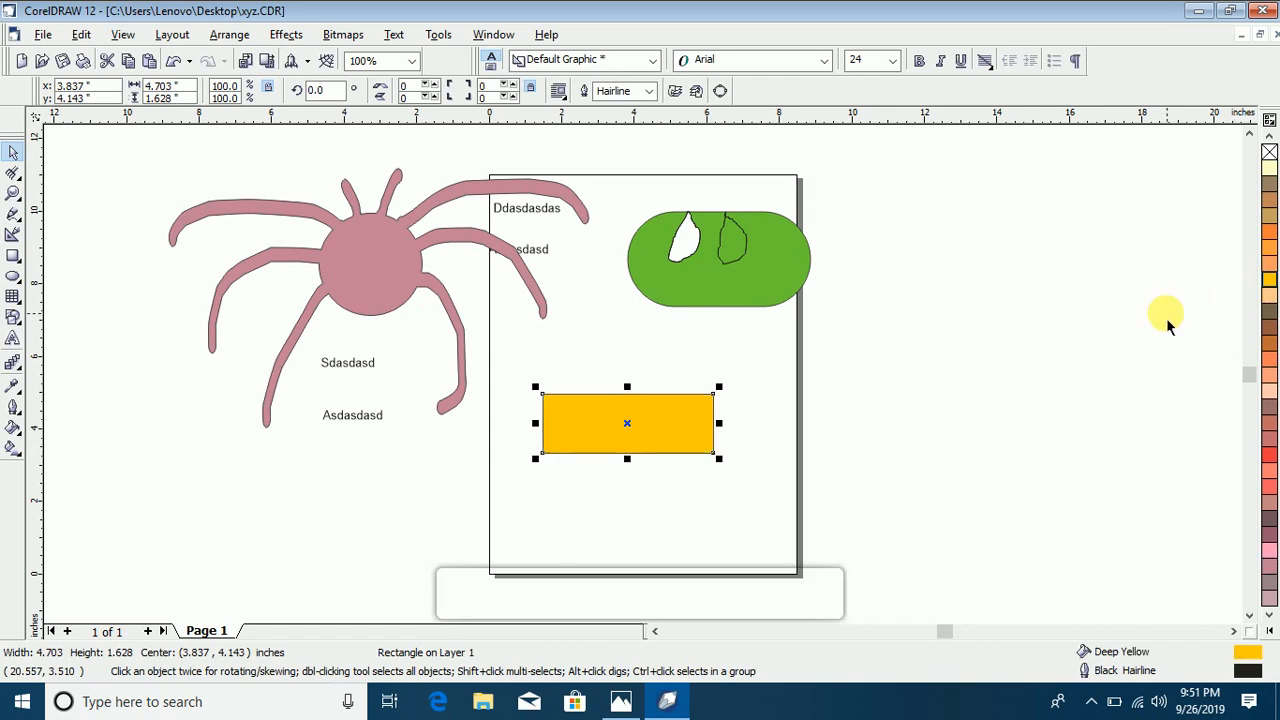
pyautogui.moveTo(719, 459); pyautogui.dragTo(906, 616)
pyautogui.moveTo(588, 426); pyautogui.dragTo(571, 411)
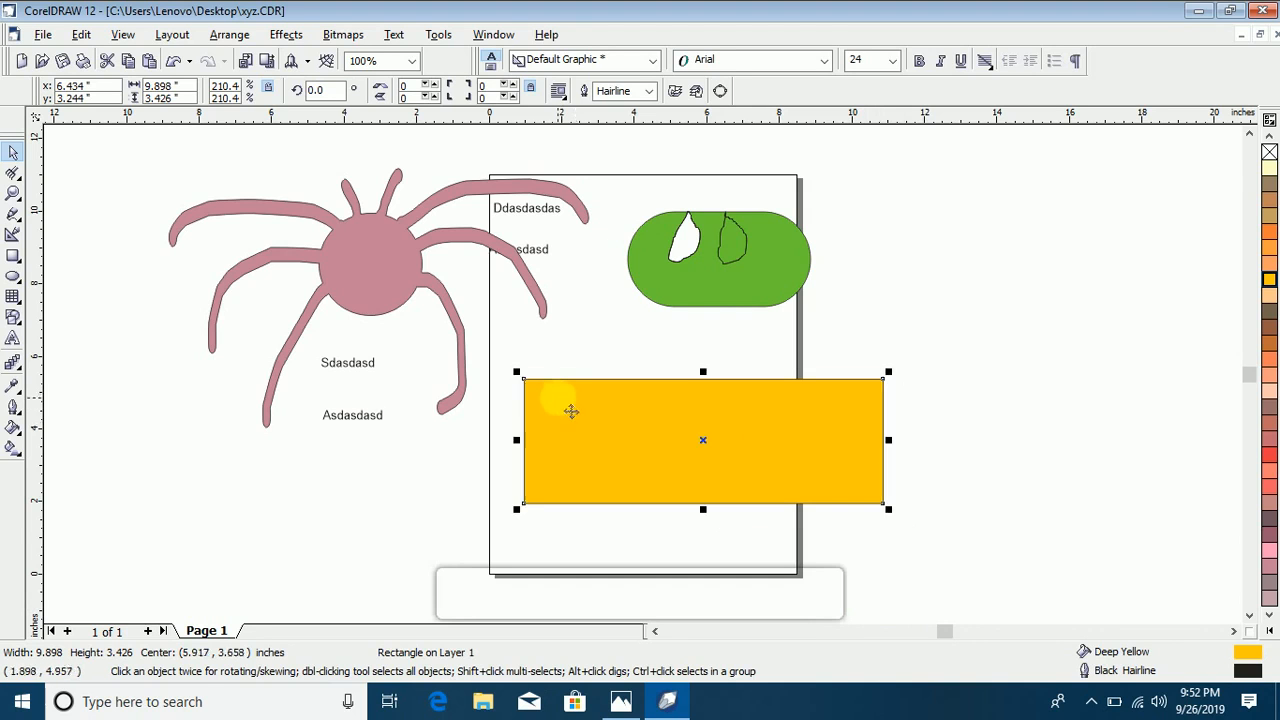
# Step: Roughen the yellow rectangle's upper edge with the Roughen Brush at a nib size of 0.34 inches
pyautogui.click(19, 180)
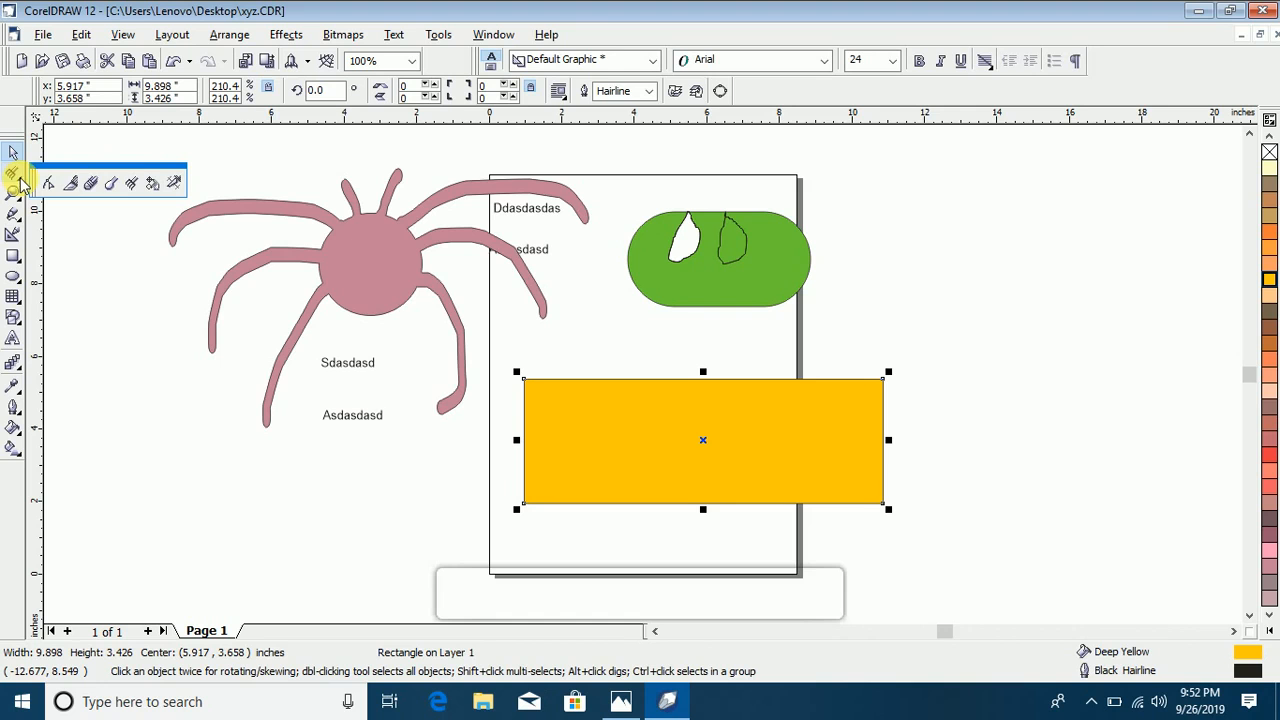
pyautogui.click(152, 183)
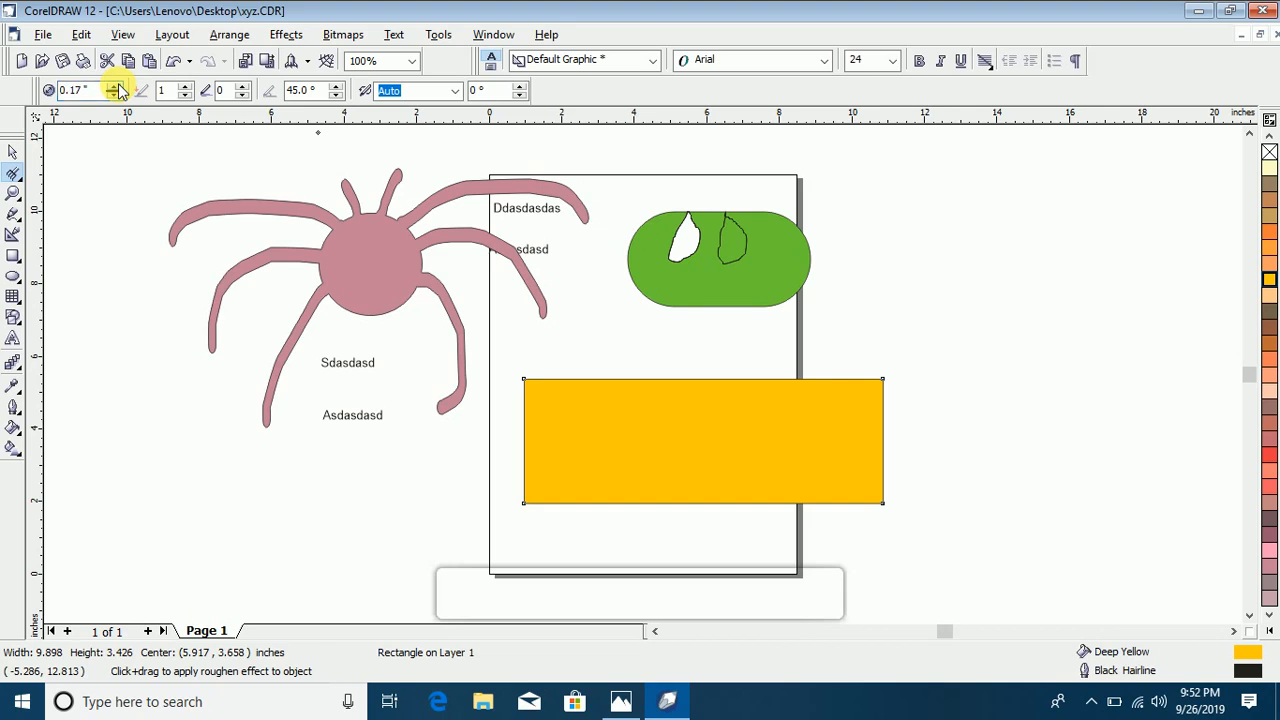
pyautogui.click(116, 87)
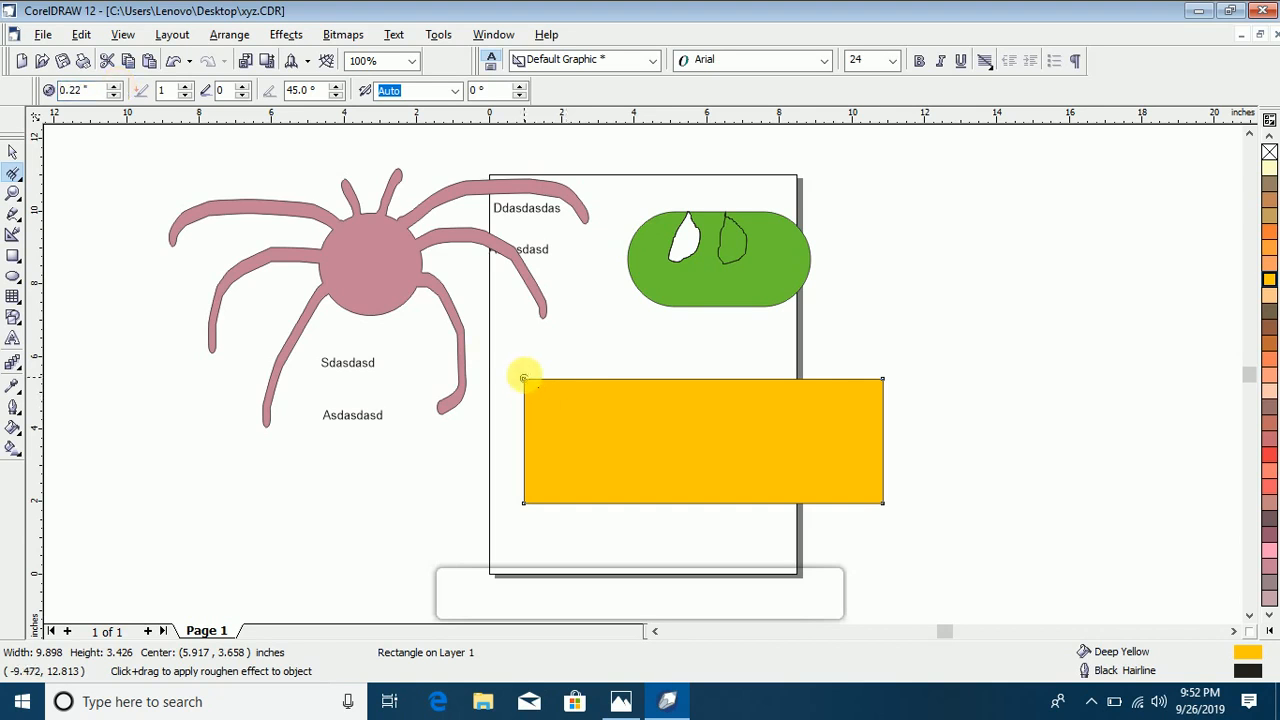
pyautogui.click(116, 87)
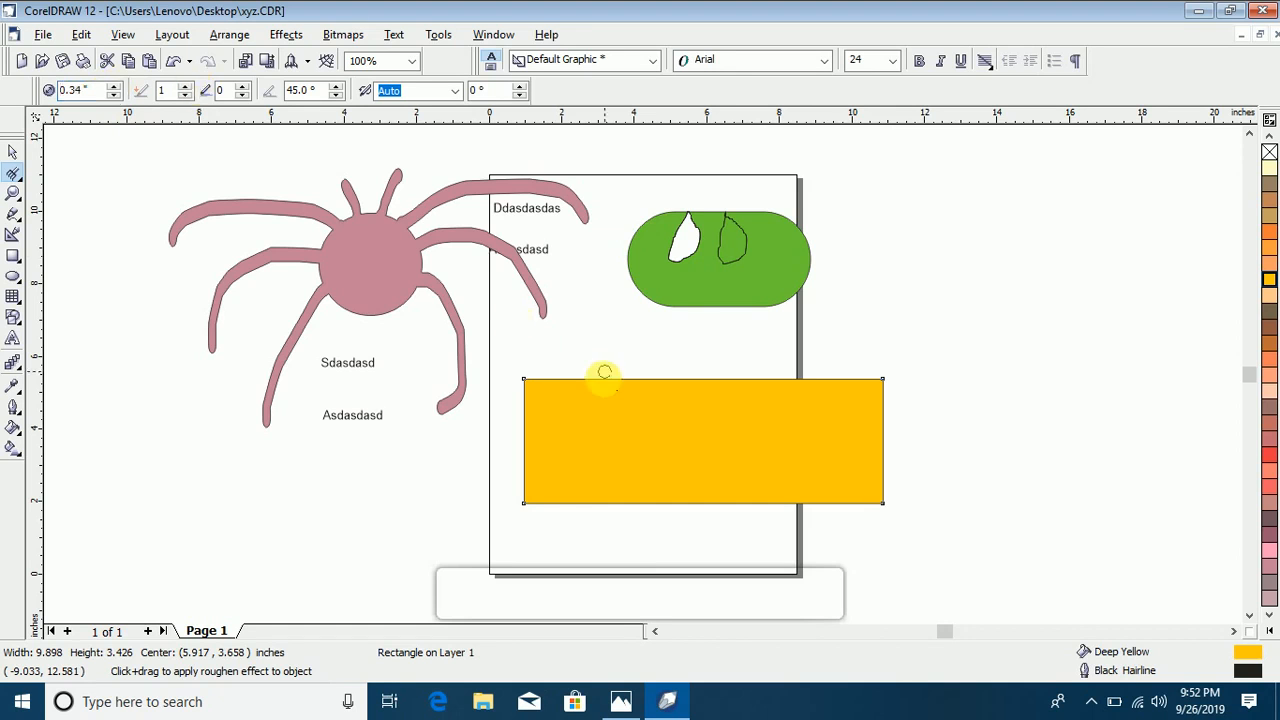
pyautogui.click(525, 380)
pyautogui.click(657, 391)
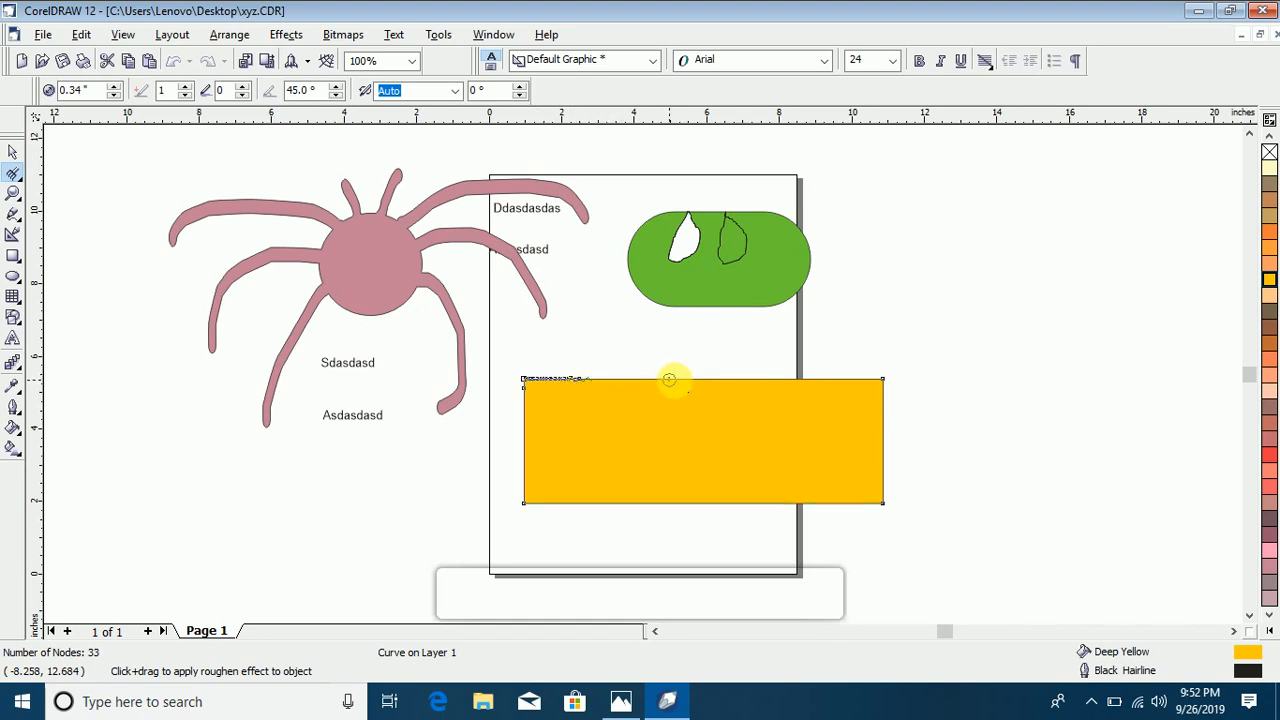
pyautogui.moveTo(696, 379)
pyautogui.mouseDown()
pyautogui.moveTo(859, 383)
pyautogui.moveTo(726, 411)
pyautogui.moveTo(573, 374)
pyautogui.moveTo(626, 437)
pyautogui.moveTo(686, 398)
pyautogui.mouseUp()
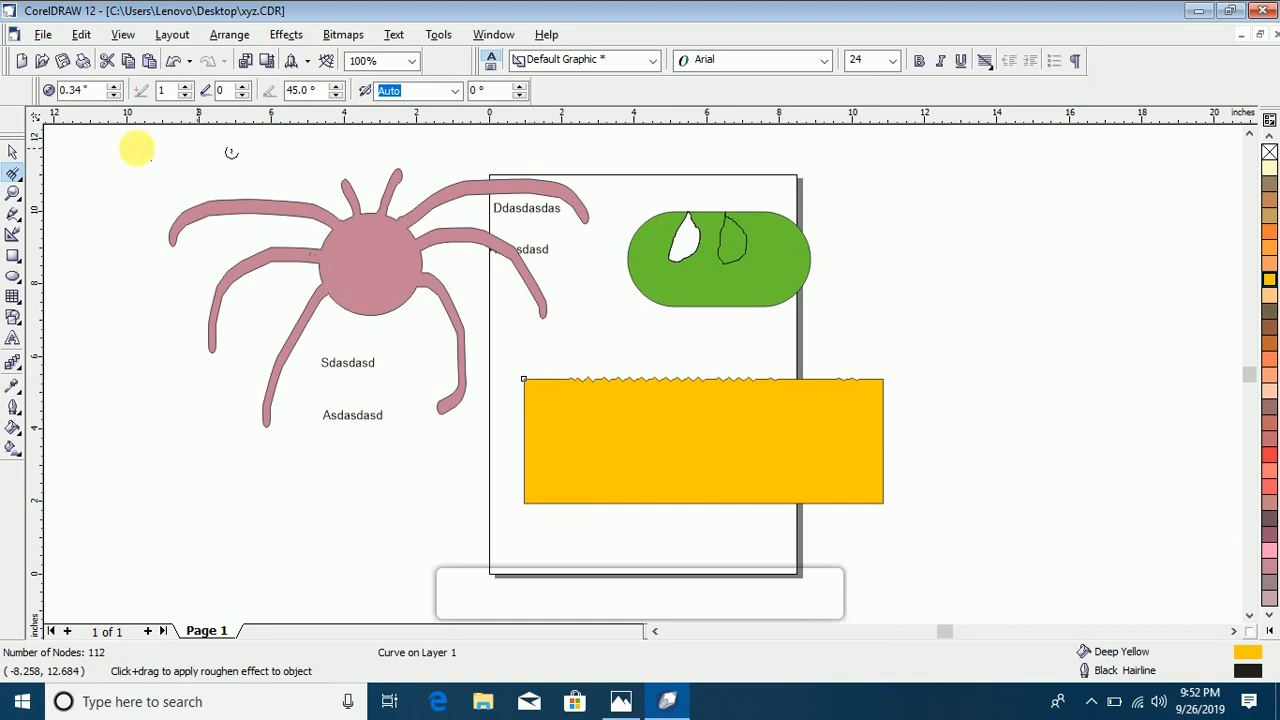
# Step: Undo the roughening strokes on the yellow rectangle's upper edge
pyautogui.click(81, 35)
pyautogui.click(87, 55)
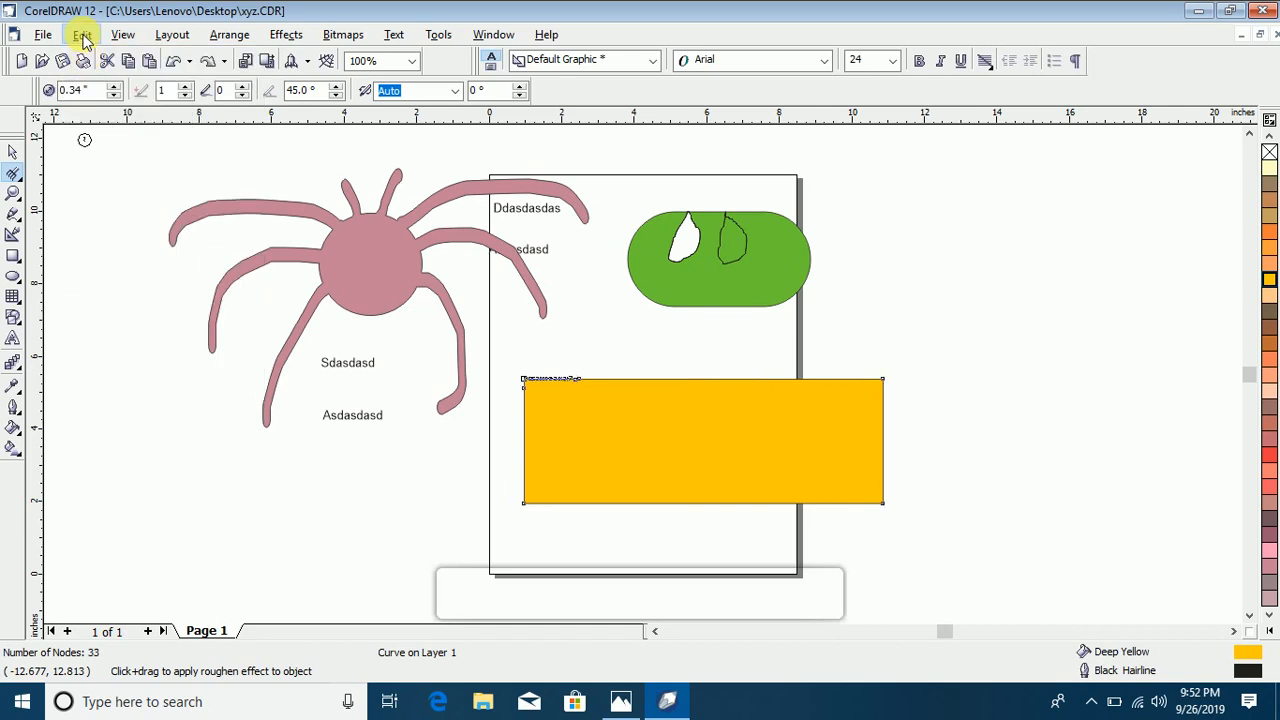
pyautogui.click(82, 36)
pyautogui.click(97, 57)
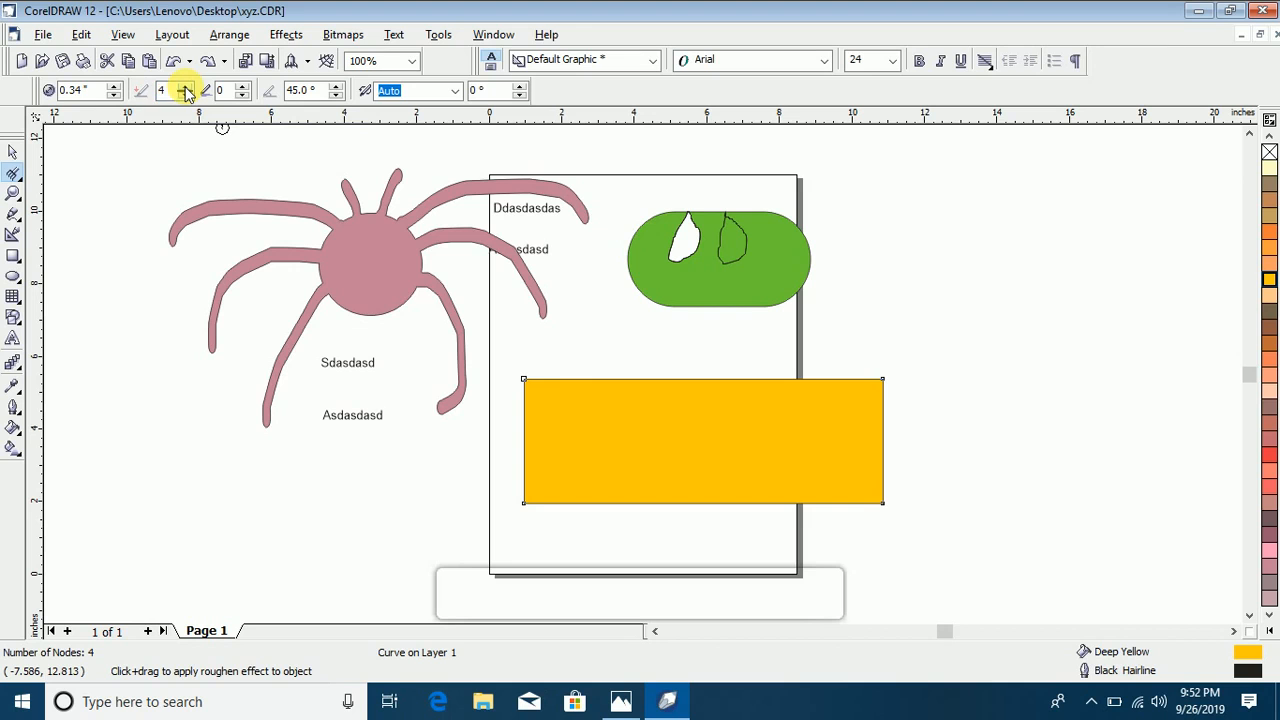
# Step: Roughen the yellow rectangle's whole upper edge with the Roughen Brush at nib size 0.53 inches, spike frequency 7 and tilt 35°
pyautogui.click(339, 97)
pyautogui.click(339, 97)
pyautogui.click(339, 97)
pyautogui.click(339, 97)
pyautogui.click(339, 97)
pyautogui.click(339, 97)
pyautogui.click(339, 97)
pyautogui.click(339, 97)
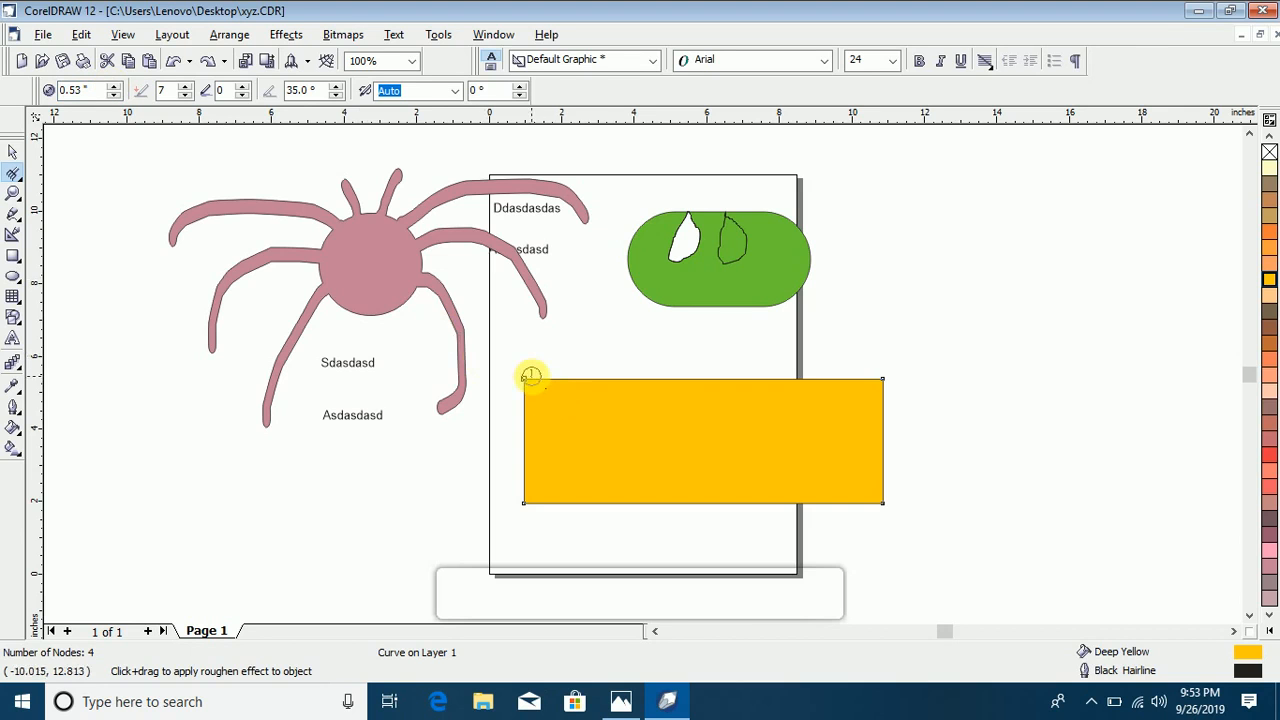
pyautogui.moveTo(527, 380)
pyautogui.mouseDown()
pyautogui.moveTo(603, 369)
pyautogui.moveTo(885, 378)
pyautogui.mouseUp()
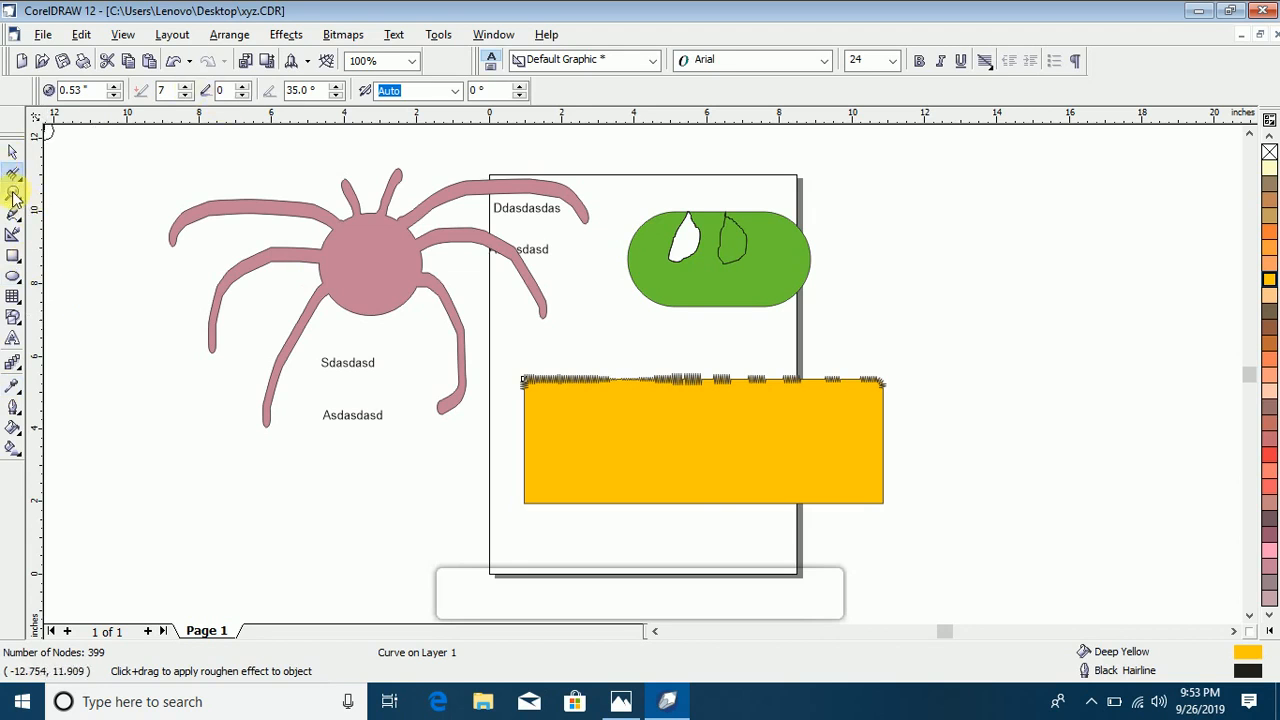
pyautogui.click(12, 193)
pyautogui.moveTo(496, 336); pyautogui.dragTo(640, 404)
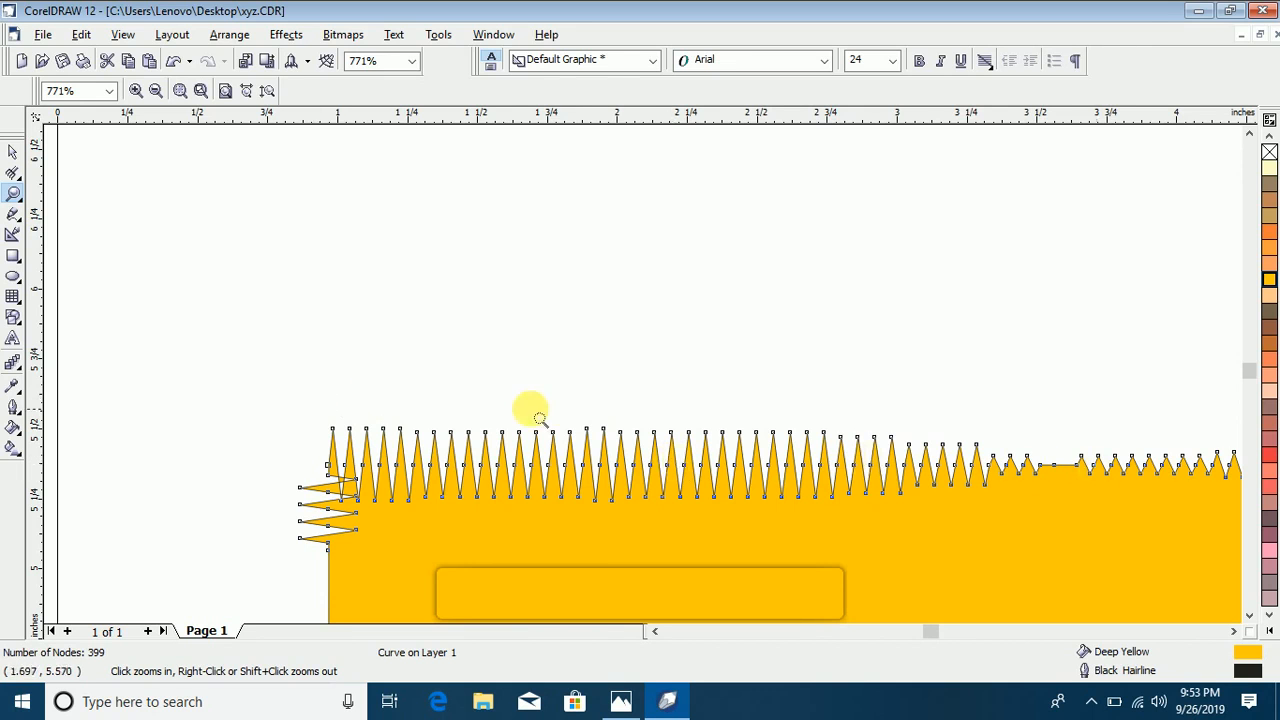
pyautogui.rightClick(143, 222)
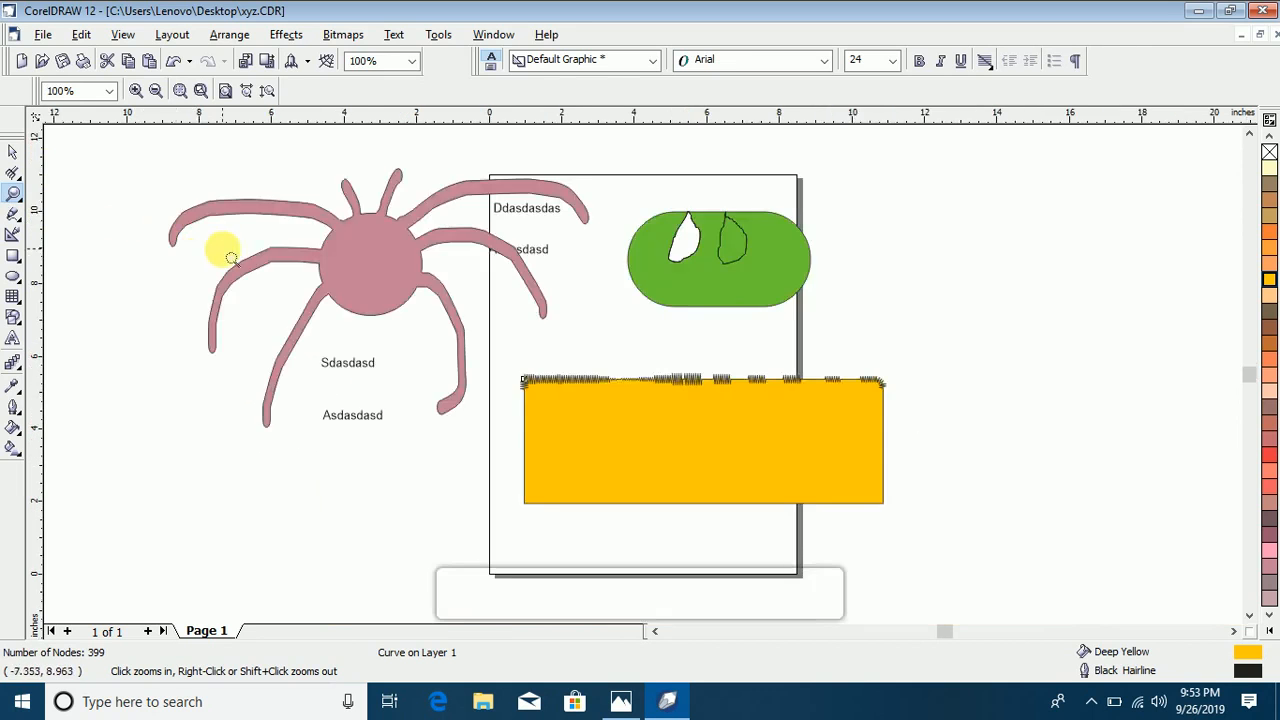
# Step: Move the roughened yellow rectangle right to centre about (9.2, 4.2) inches and rotate it to about 73°
pyautogui.click(18, 180)
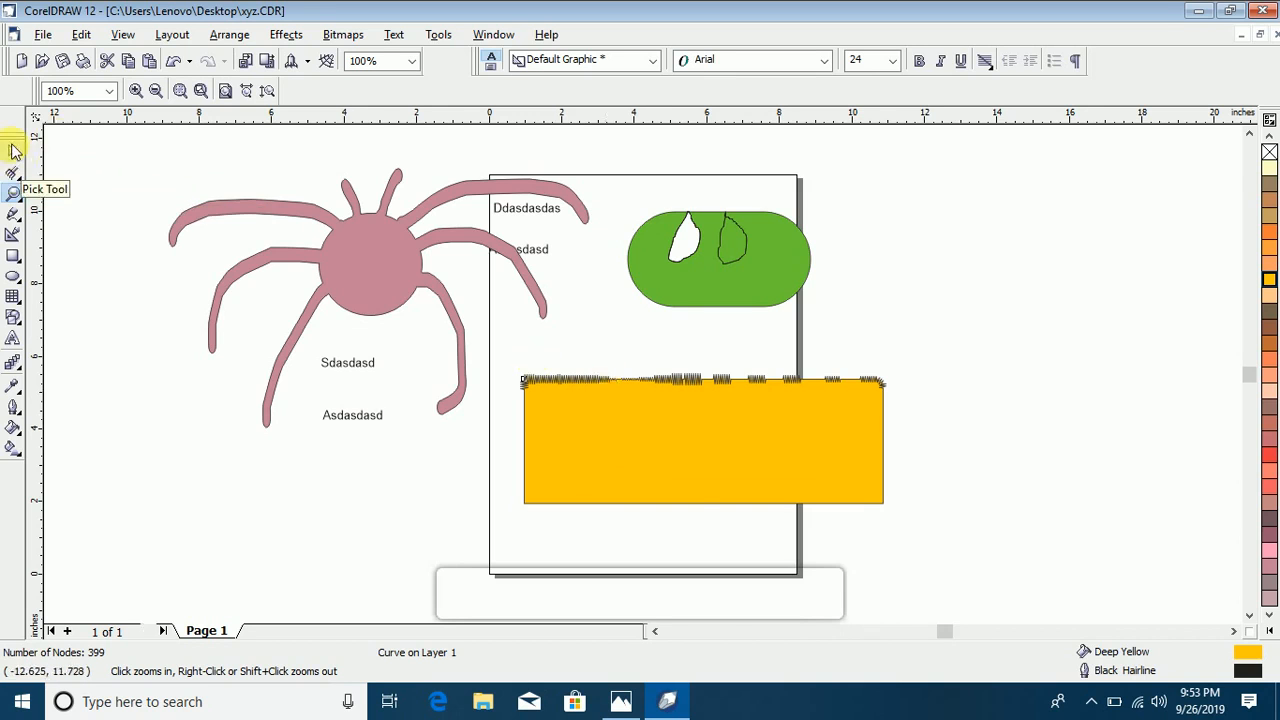
pyautogui.click(13, 152)
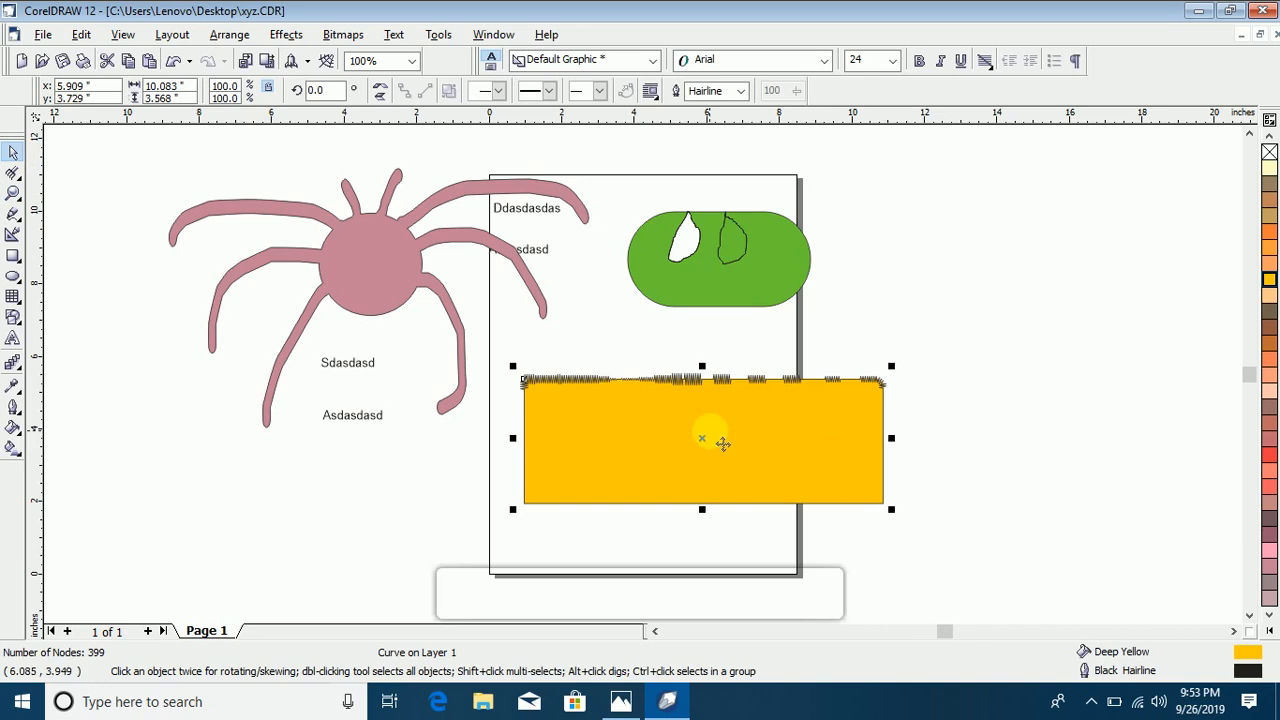
pyautogui.moveTo(775, 418); pyautogui.dragTo(763, 451)
pyautogui.click(821, 433)
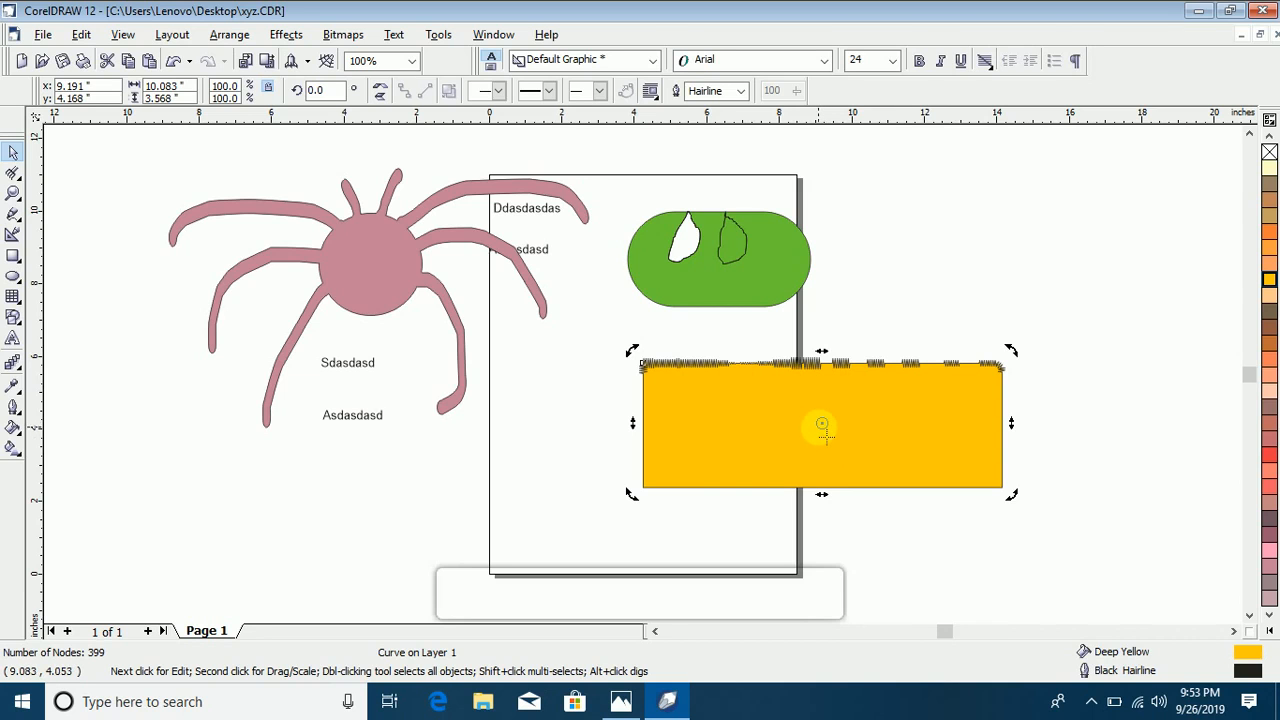
pyautogui.moveTo(632, 350); pyautogui.dragTo(700, 565)
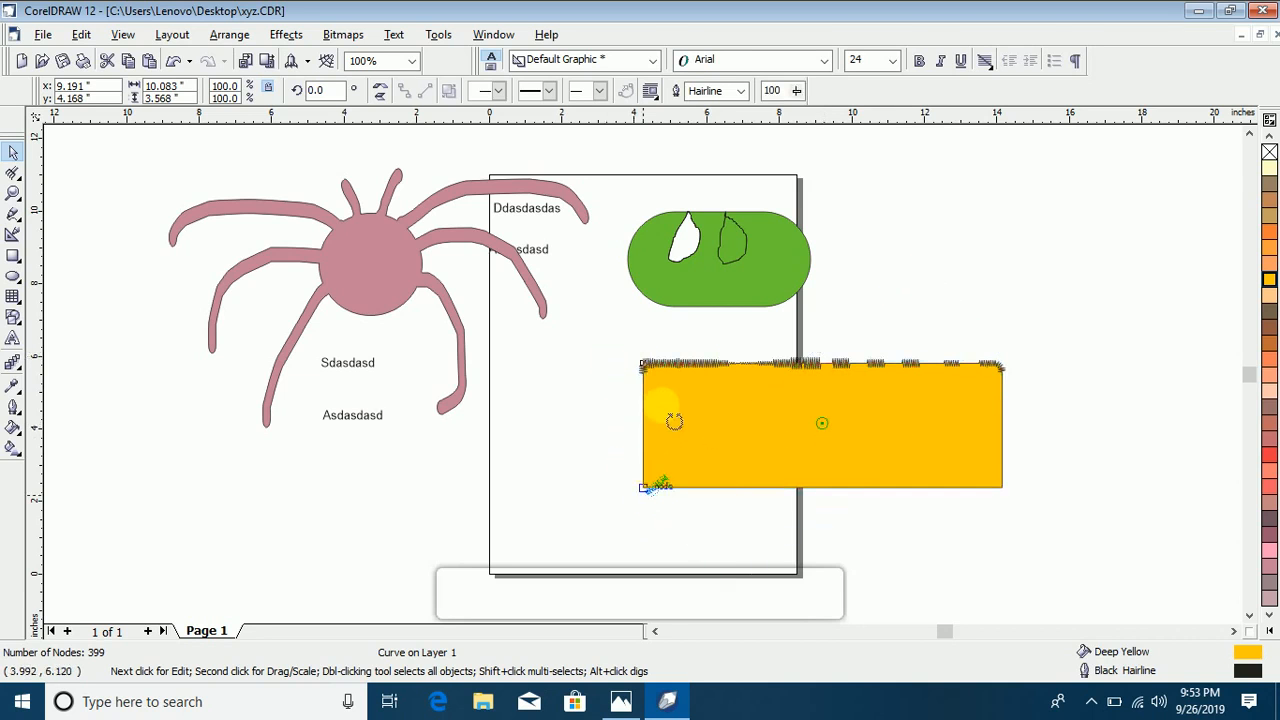
pyautogui.moveTo(1018, 262); pyautogui.dragTo(980, 363)
# Step: Shift the yellow rectangle's rotation centre off its lower-right side and rotate the rectangle around it to about 135.8°
pyautogui.moveTo(820, 424)
pyautogui.mouseDown()
pyautogui.moveTo(849, 514)
pyautogui.moveTo(893, 580)
pyautogui.mouseUp()
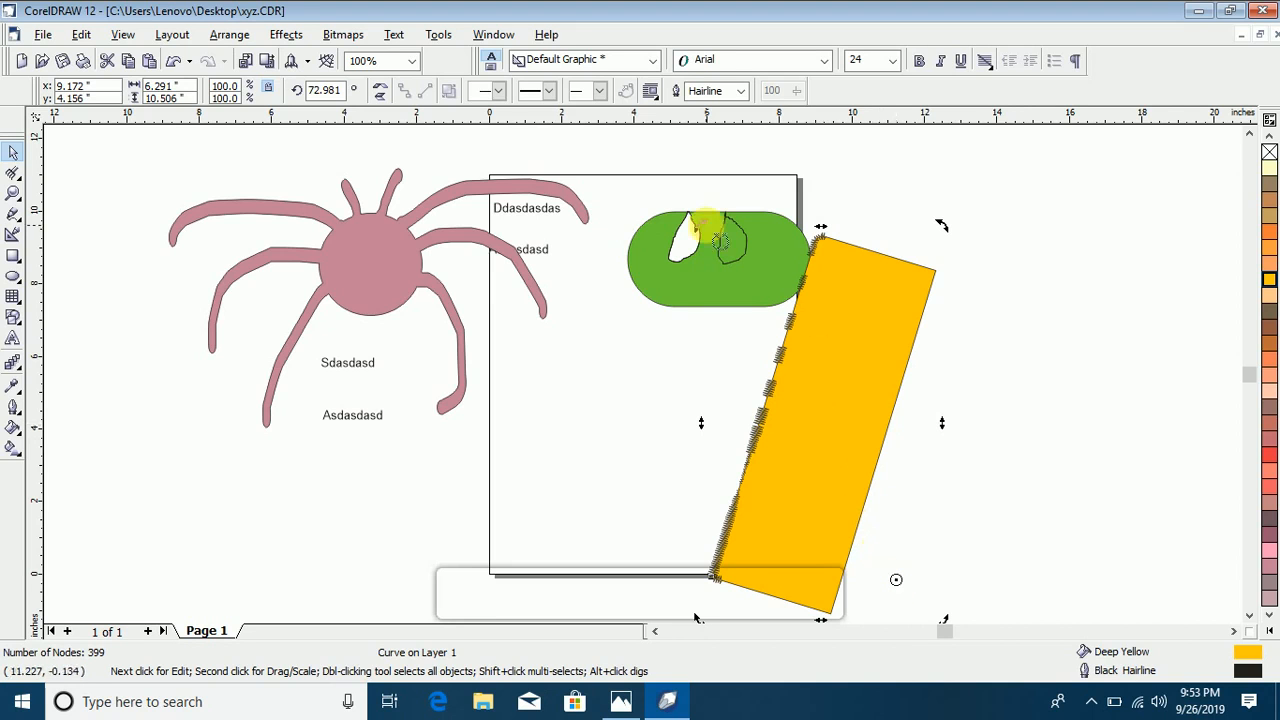
pyautogui.moveTo(946, 227); pyautogui.dragTo(876, 607)
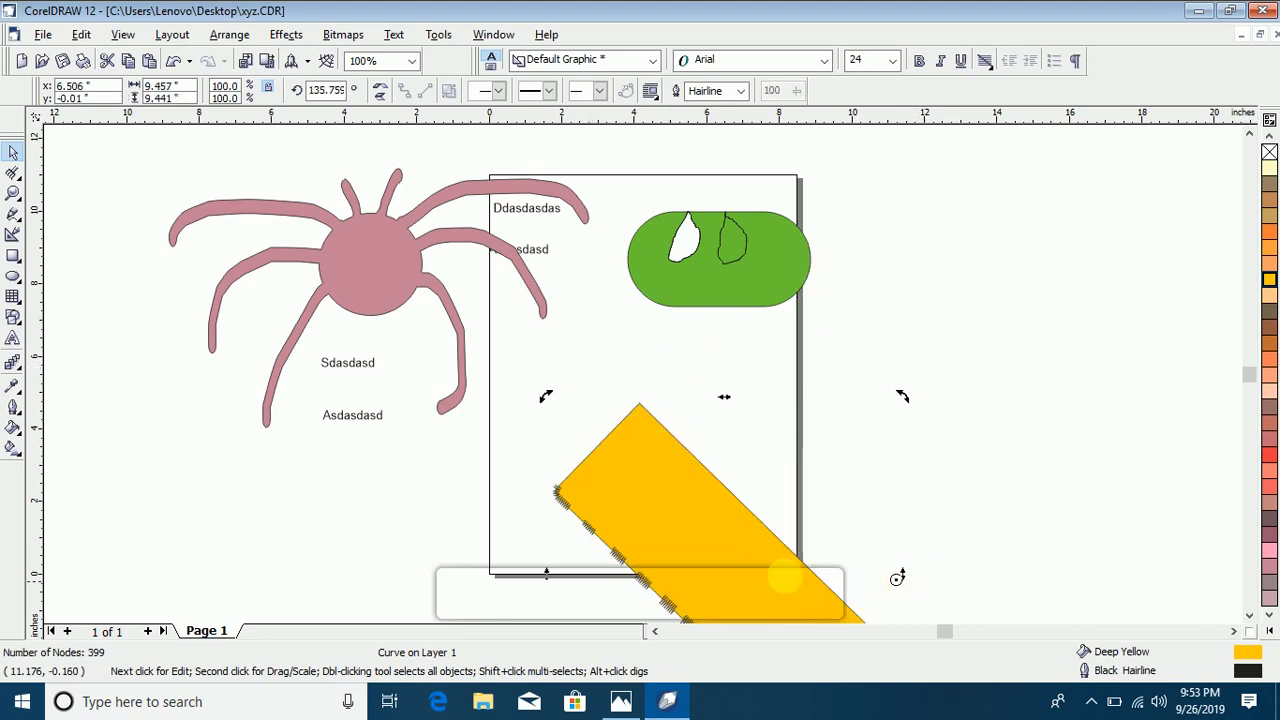
pyautogui.click(906, 305)
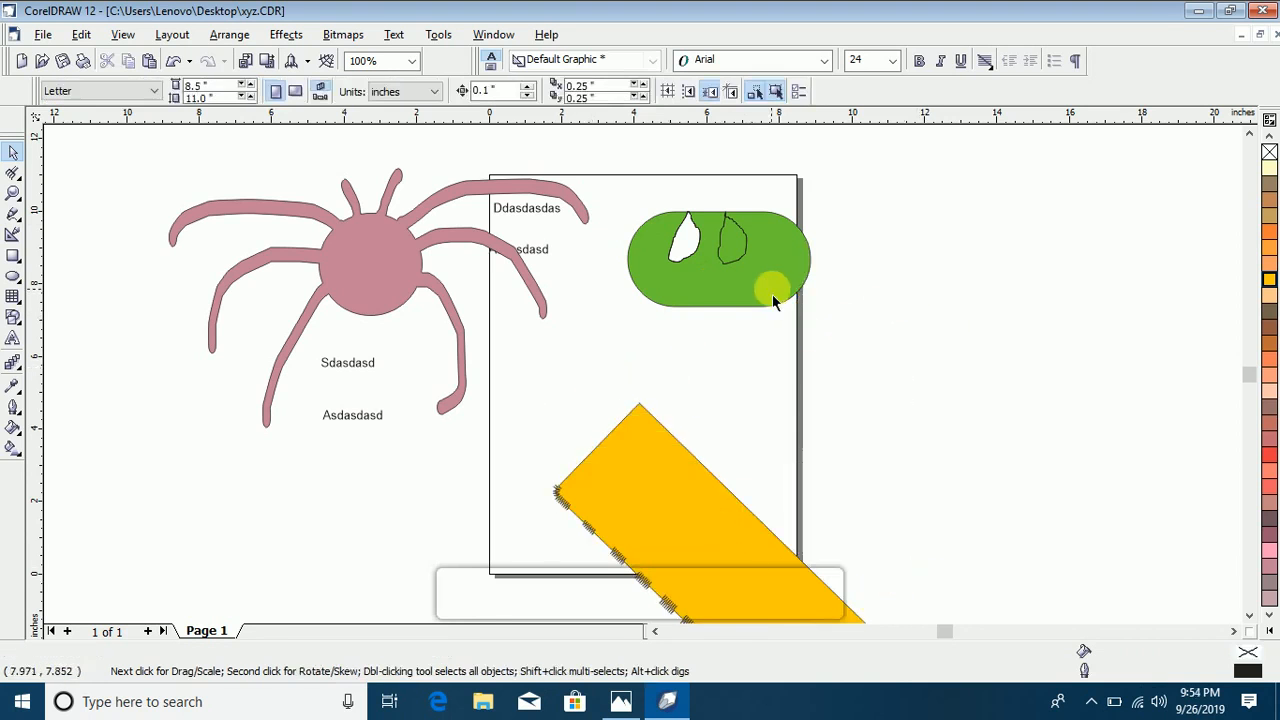
pyautogui.click(619, 468)
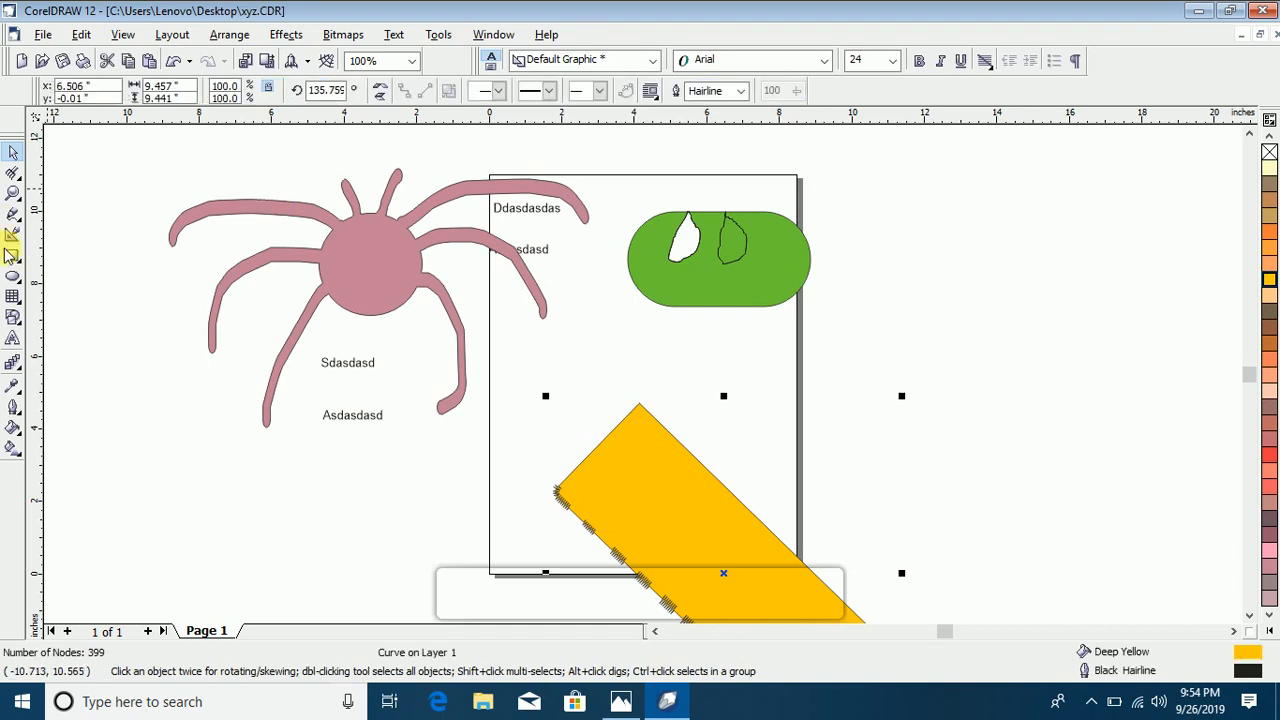
# Step: Draw a rectangle of about 5.5 × 3.2 inches beside the page's right edge and fill it with Neon Red
pyautogui.click(14, 256)
pyautogui.moveTo(904, 249); pyautogui.dragTo(1105, 367)
pyautogui.click(1269, 453)
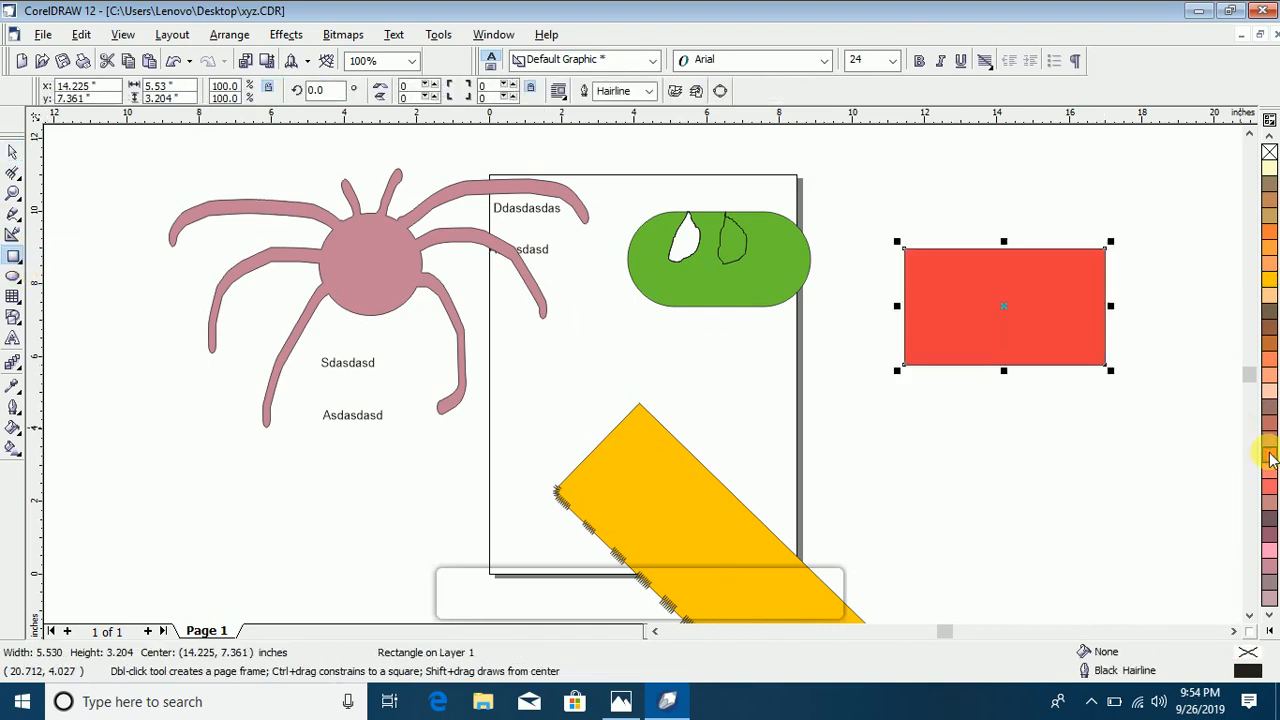
# Step: Rotate the red rectangle freely to about 224.2° with the Free Transform tool so it overlaps the green shape
pyautogui.click(18, 176)
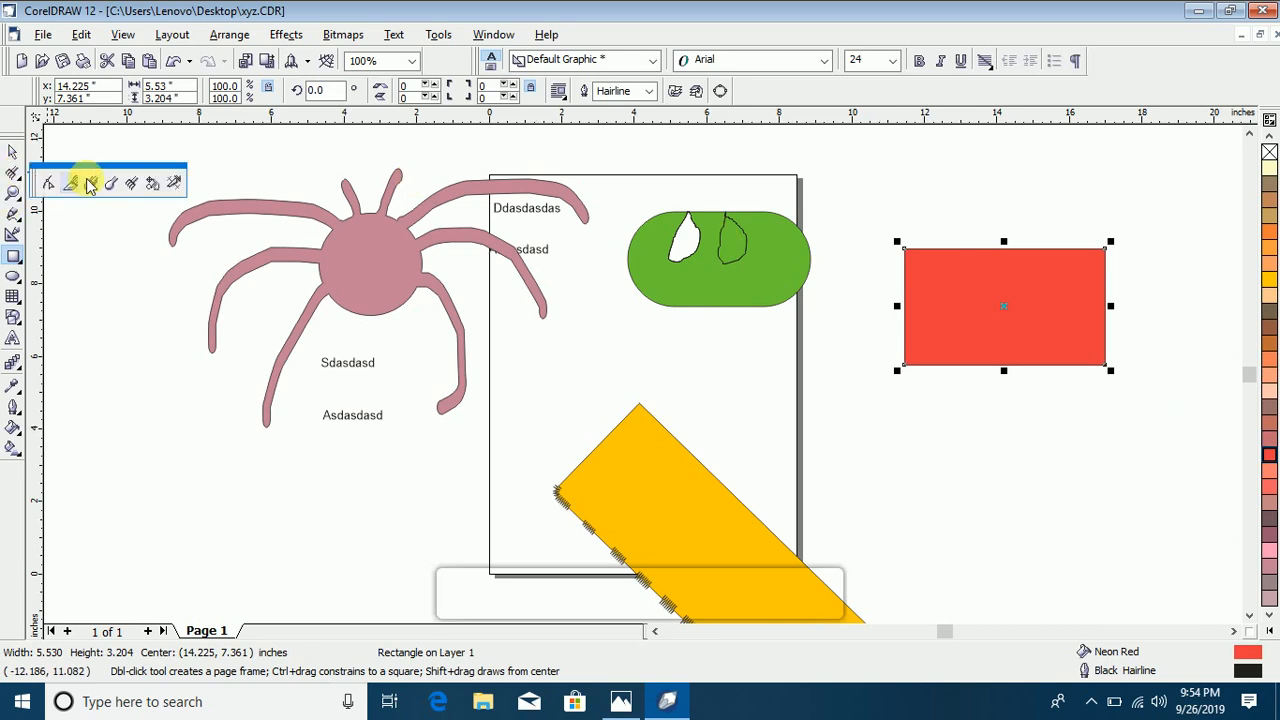
pyautogui.click(150, 185)
pyautogui.moveTo(943, 257); pyautogui.dragTo(876, 334)
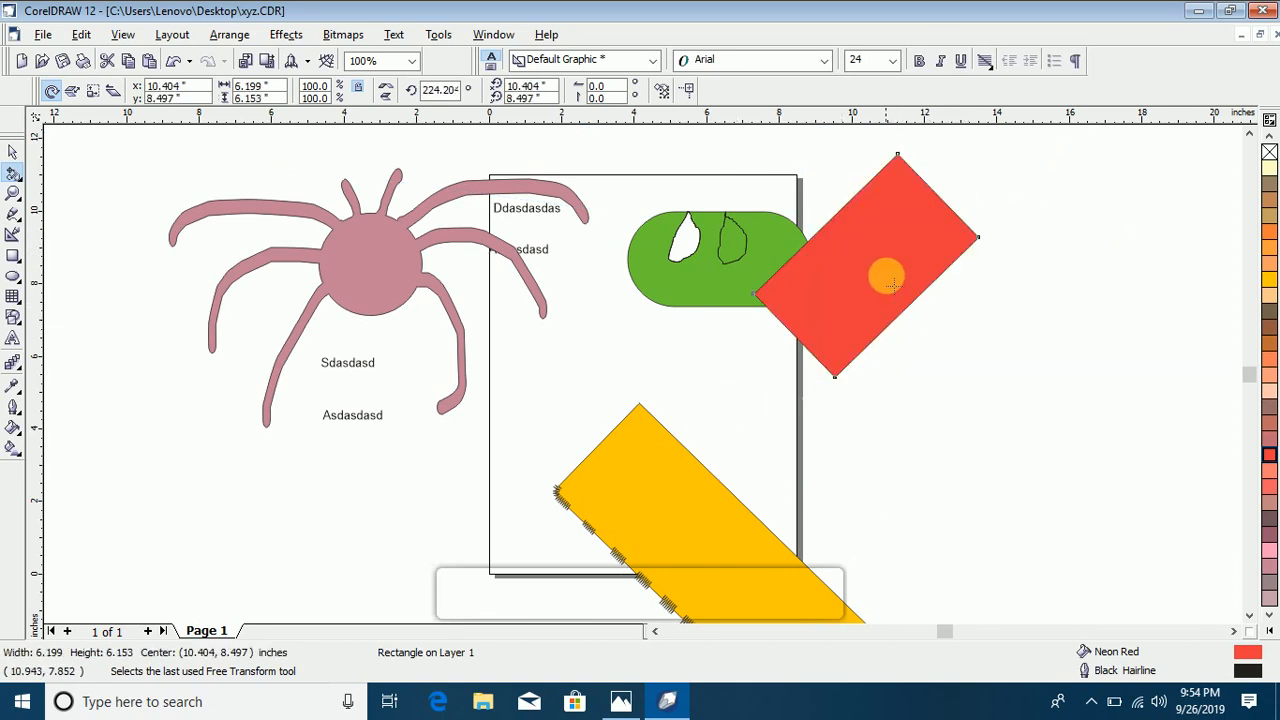
# Step: Delete all coloured shapes, including the spider, with the Virtual Segment Delete tool, and try it on the four text lines
pyautogui.click(13, 180)
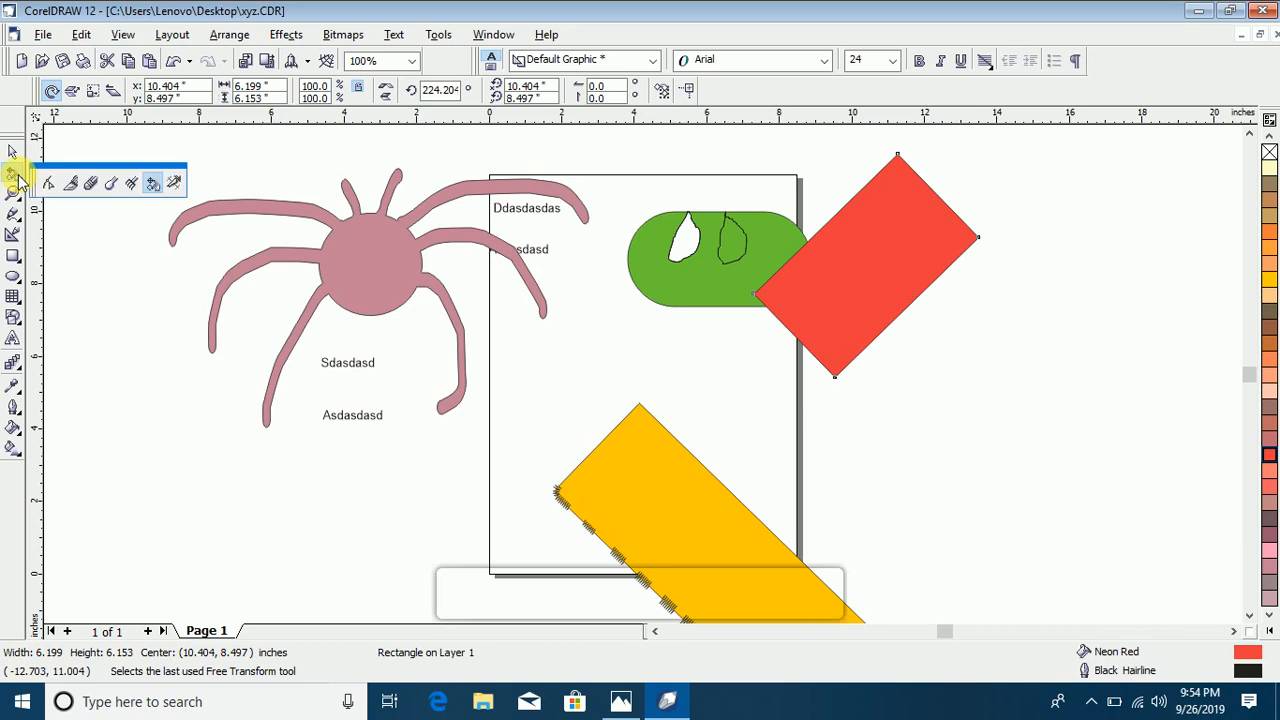
pyautogui.click(176, 184)
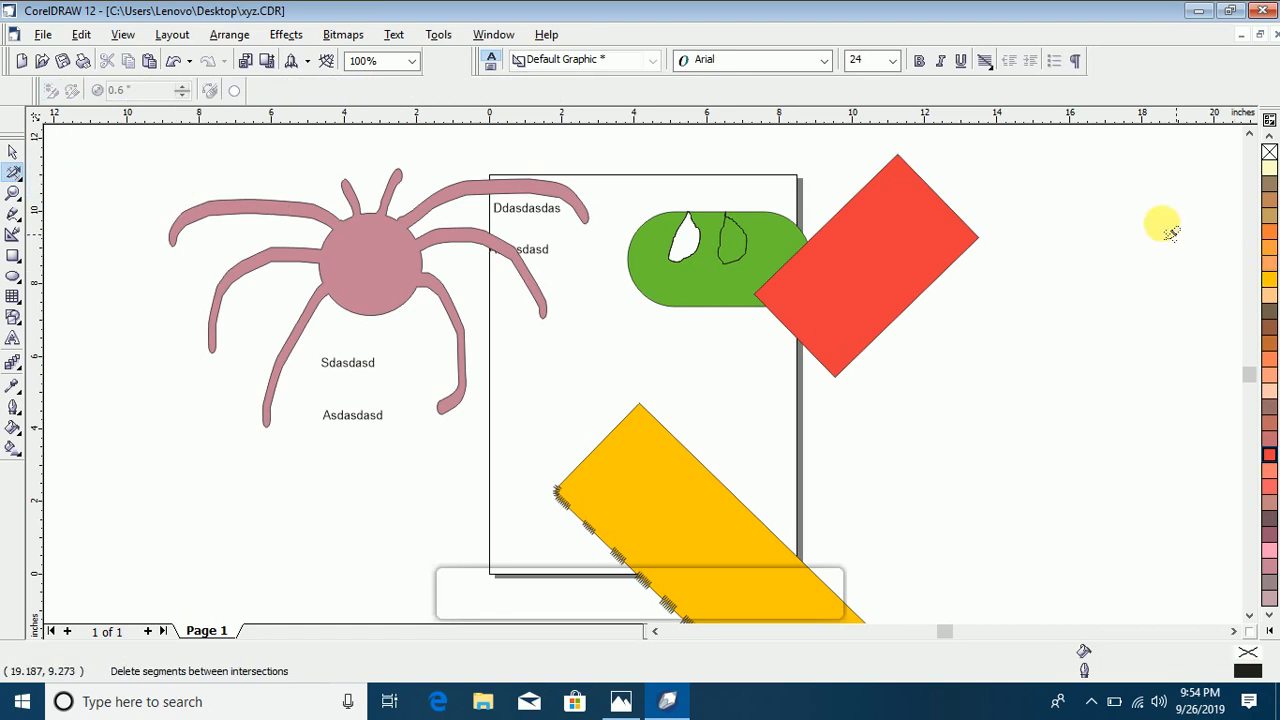
pyautogui.moveTo(1104, 171); pyautogui.dragTo(871, 380)
pyautogui.moveTo(920, 168); pyautogui.dragTo(745, 326)
pyautogui.moveTo(818, 435); pyautogui.dragTo(670, 548)
pyautogui.moveTo(810, 147); pyautogui.dragTo(645, 333)
pyautogui.moveTo(612, 150); pyautogui.dragTo(203, 456)
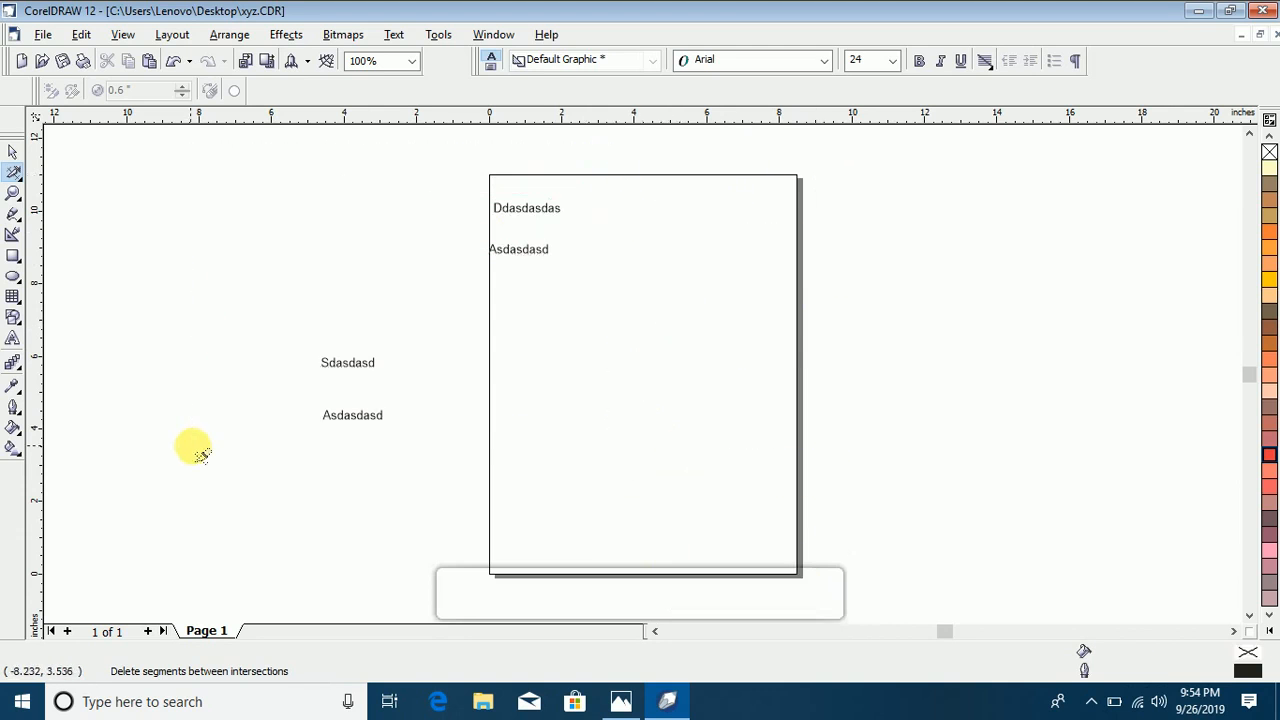
pyautogui.moveTo(630, 168); pyautogui.dragTo(432, 335)
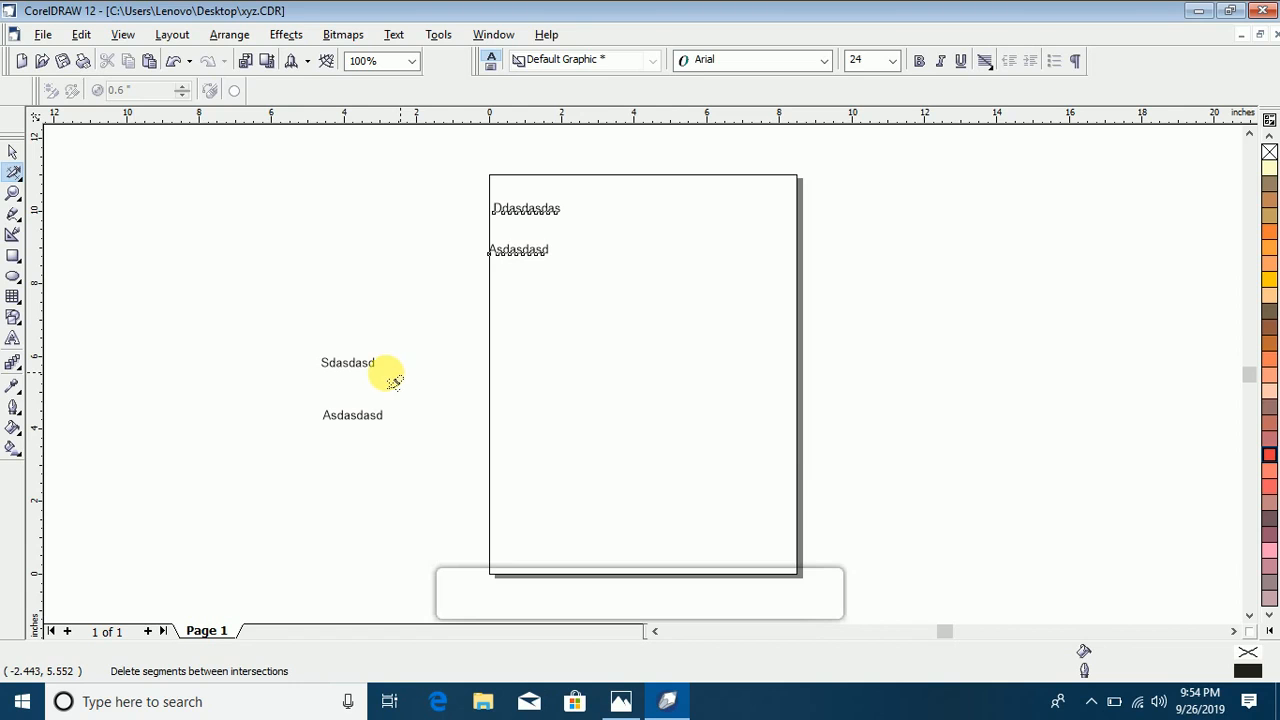
pyautogui.moveTo(320, 314); pyautogui.dragTo(425, 492)
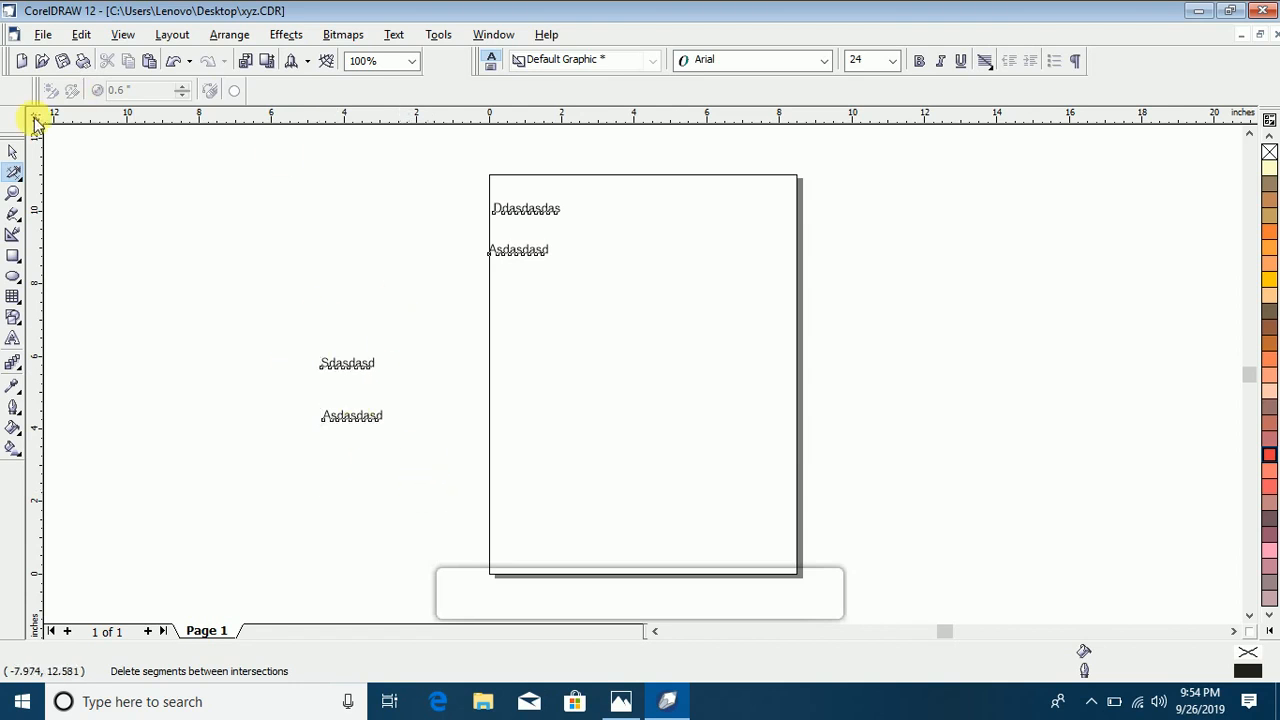
pyautogui.click(17, 177)
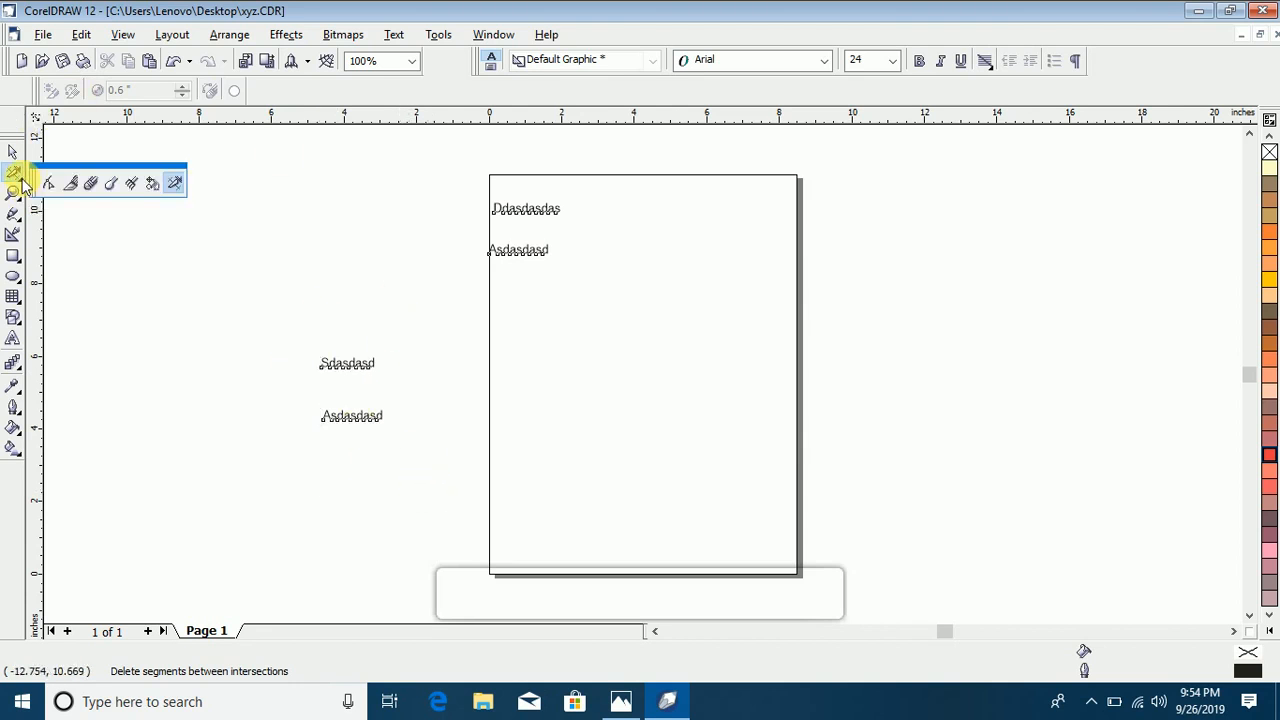
pyautogui.click(16, 196)
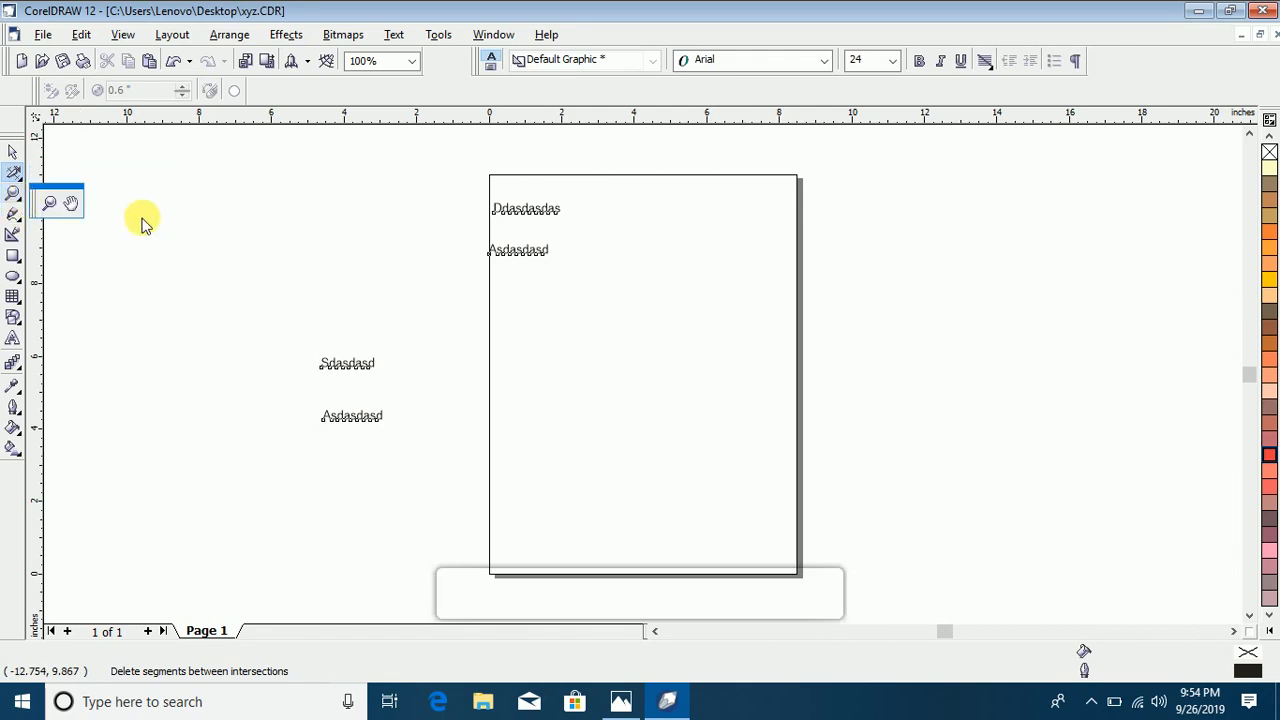
pyautogui.click(17, 262)
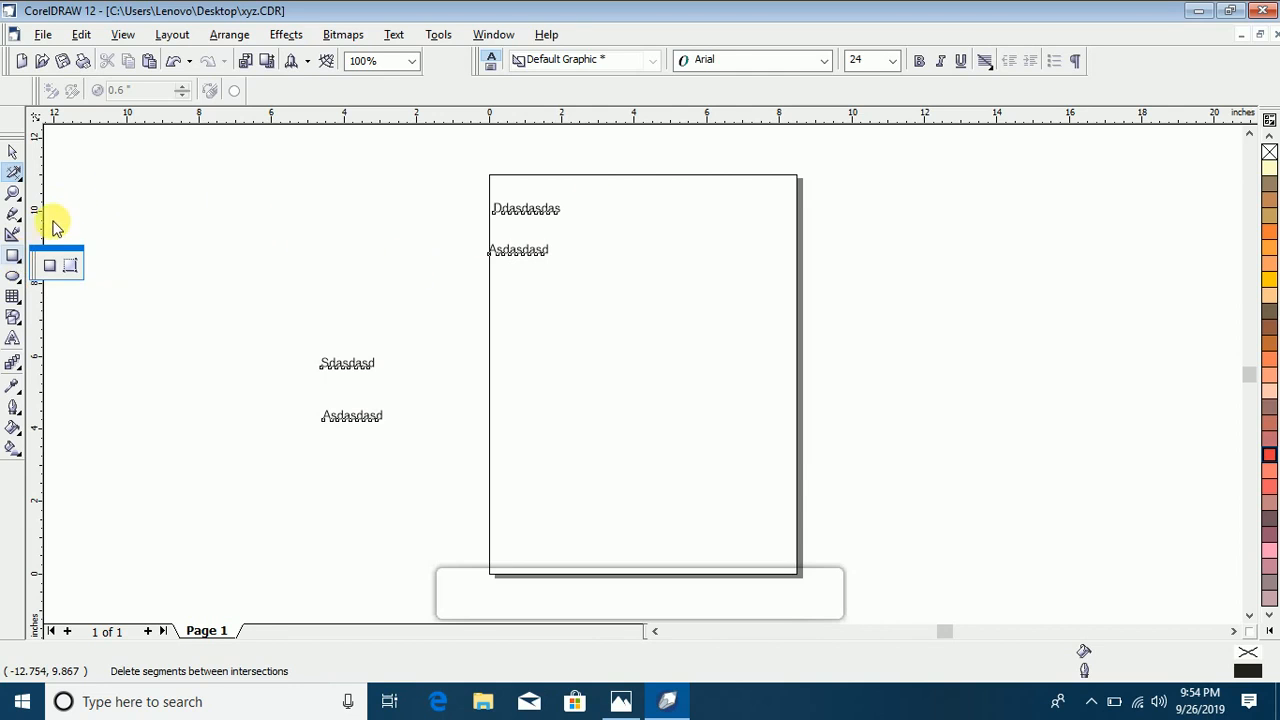
pyautogui.click(19, 191)
pyautogui.click(12, 172)
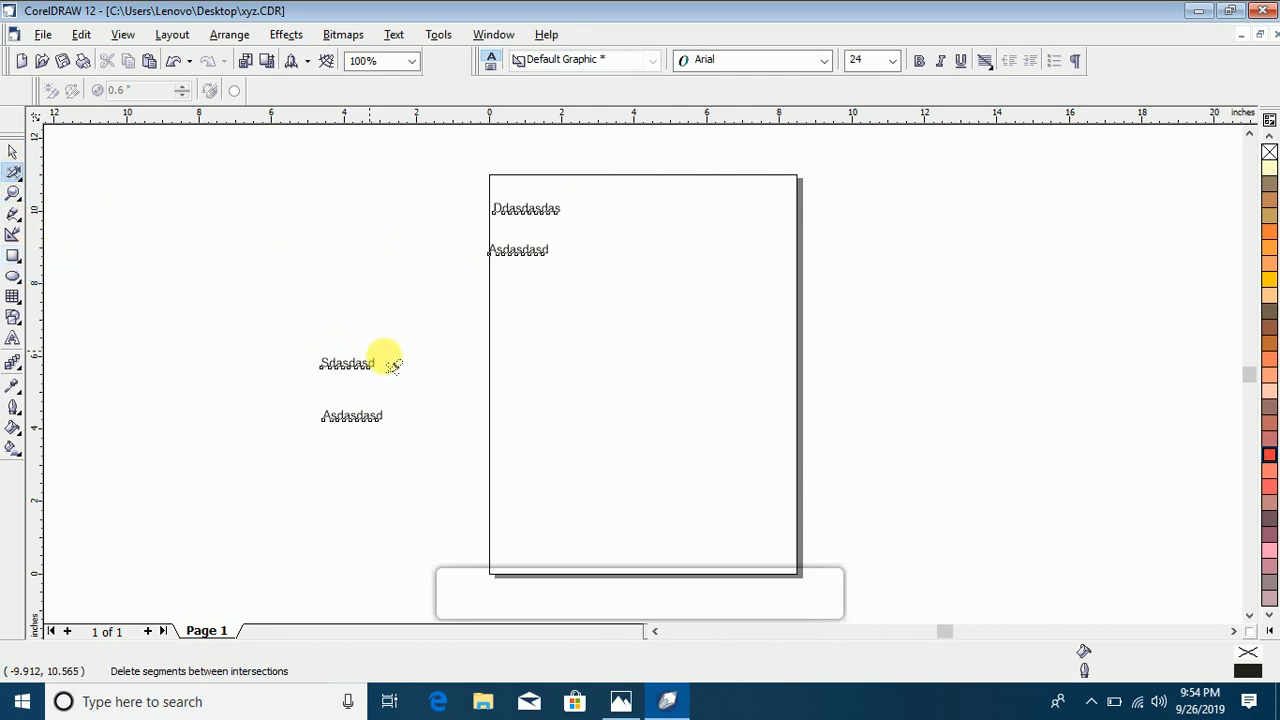
# Step: Move the Sdasdasd and Asdasdasd text lines from outside onto the page below the others, and place a vertical guideline at about 0.4 inches
pyautogui.click(13, 152)
pyautogui.click(322, 362)
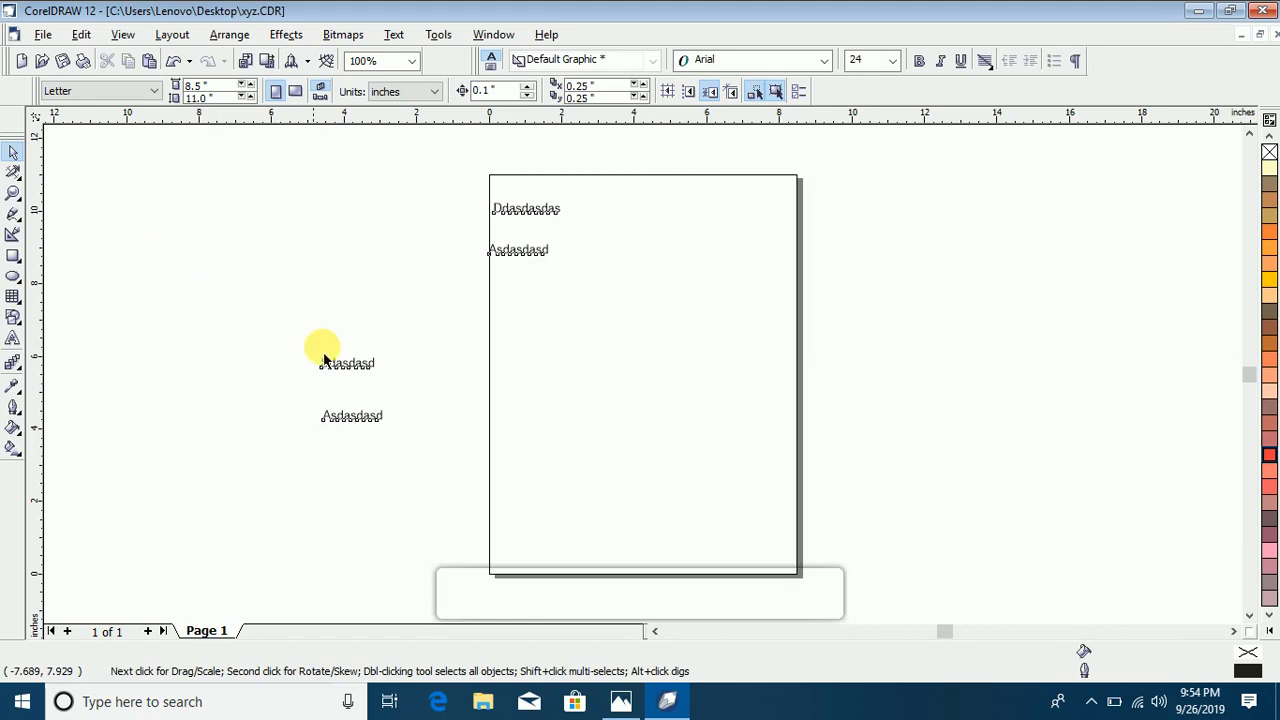
pyautogui.moveTo(322, 362); pyautogui.dragTo(537, 287)
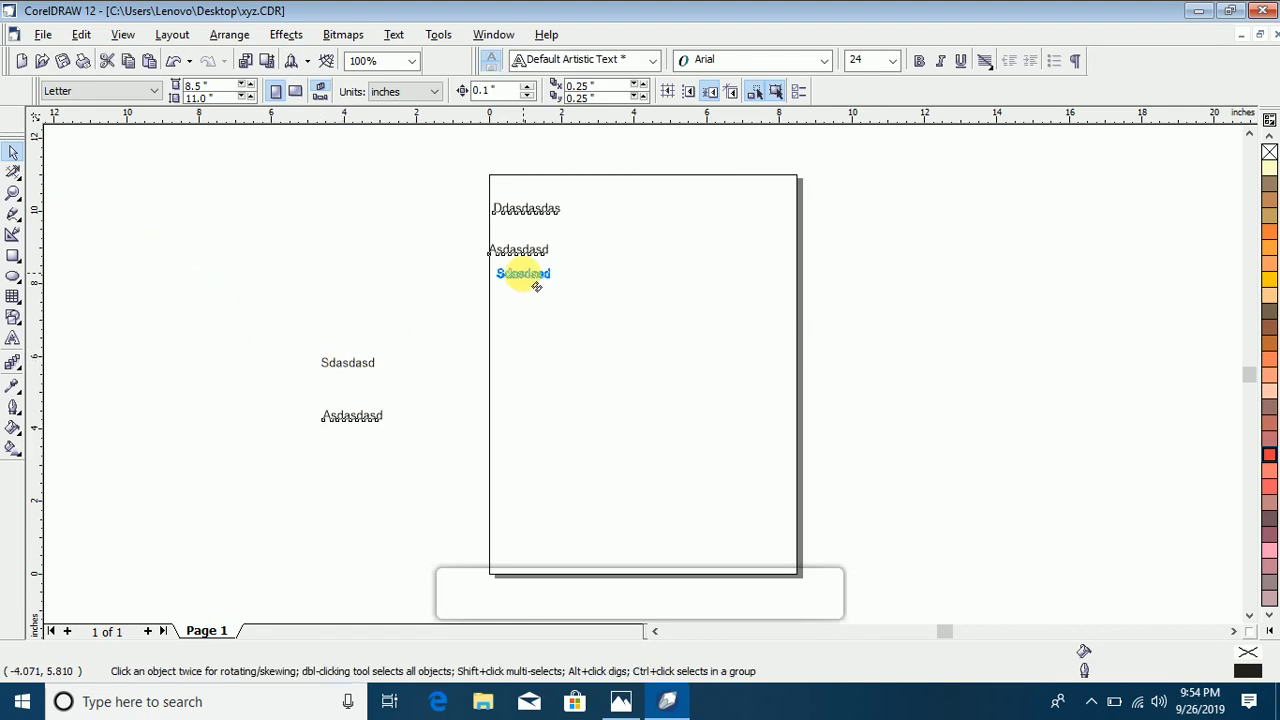
pyautogui.moveTo(357, 425); pyautogui.dragTo(530, 312)
pyautogui.moveTo(50, 307); pyautogui.dragTo(505, 378)
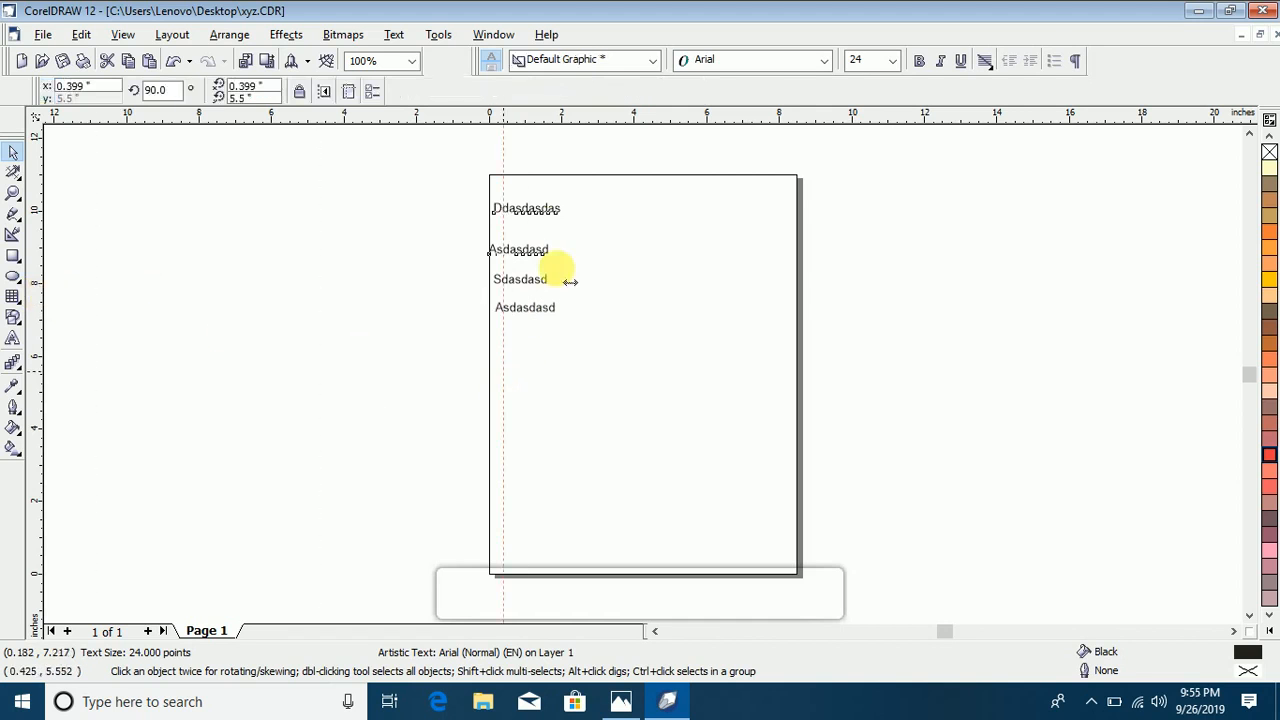
# Step: Move the four text lines clear of the vertical guideline, and align the left edge of the magnified Ddasdasdas line to it
pyautogui.moveTo(534, 215); pyautogui.dragTo(568, 280)
pyautogui.moveTo(592, 322); pyautogui.dragTo(598, 321)
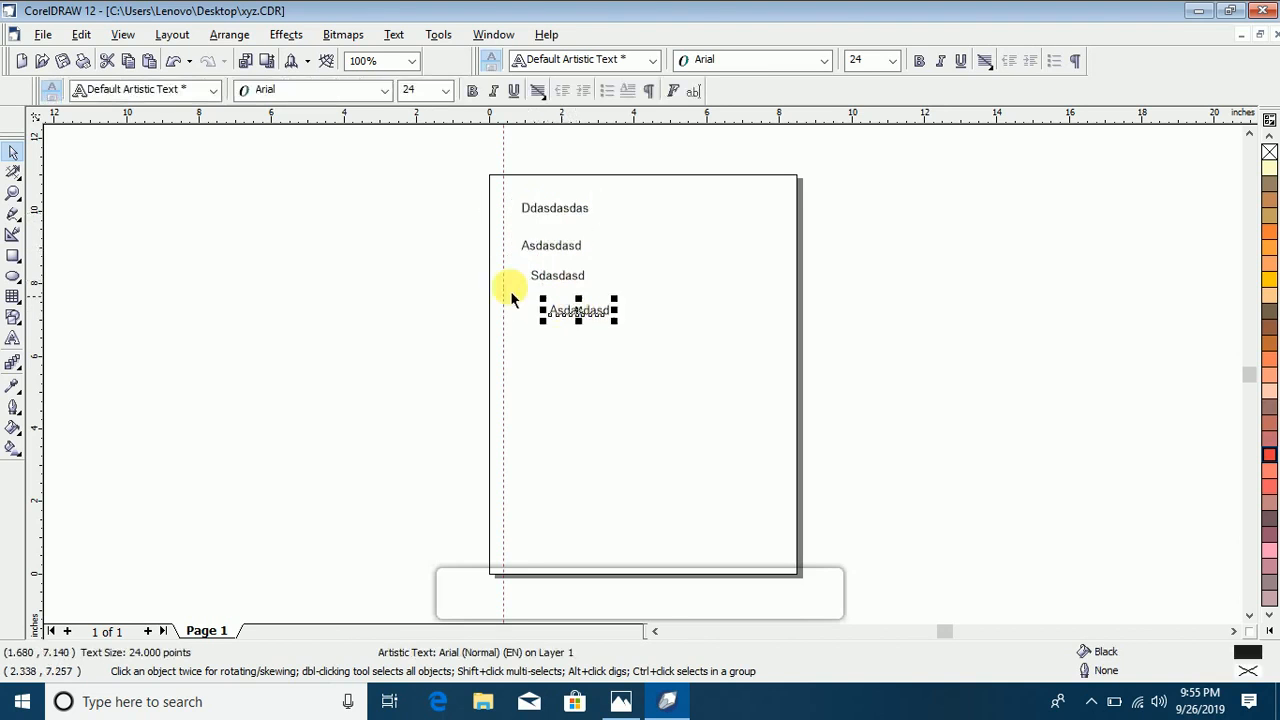
pyautogui.click(12, 190)
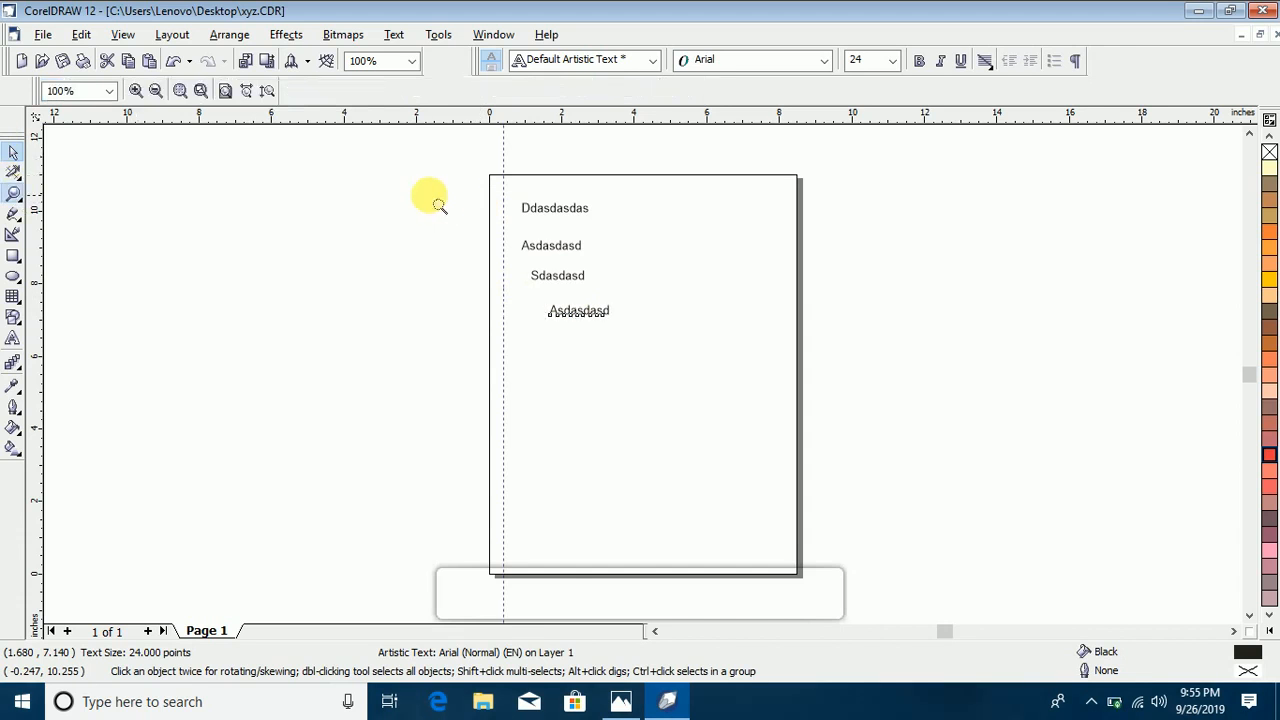
pyautogui.moveTo(472, 181); pyautogui.dragTo(624, 289)
pyautogui.moveTo(390, 178); pyautogui.dragTo(674, 334)
pyautogui.click(12, 153)
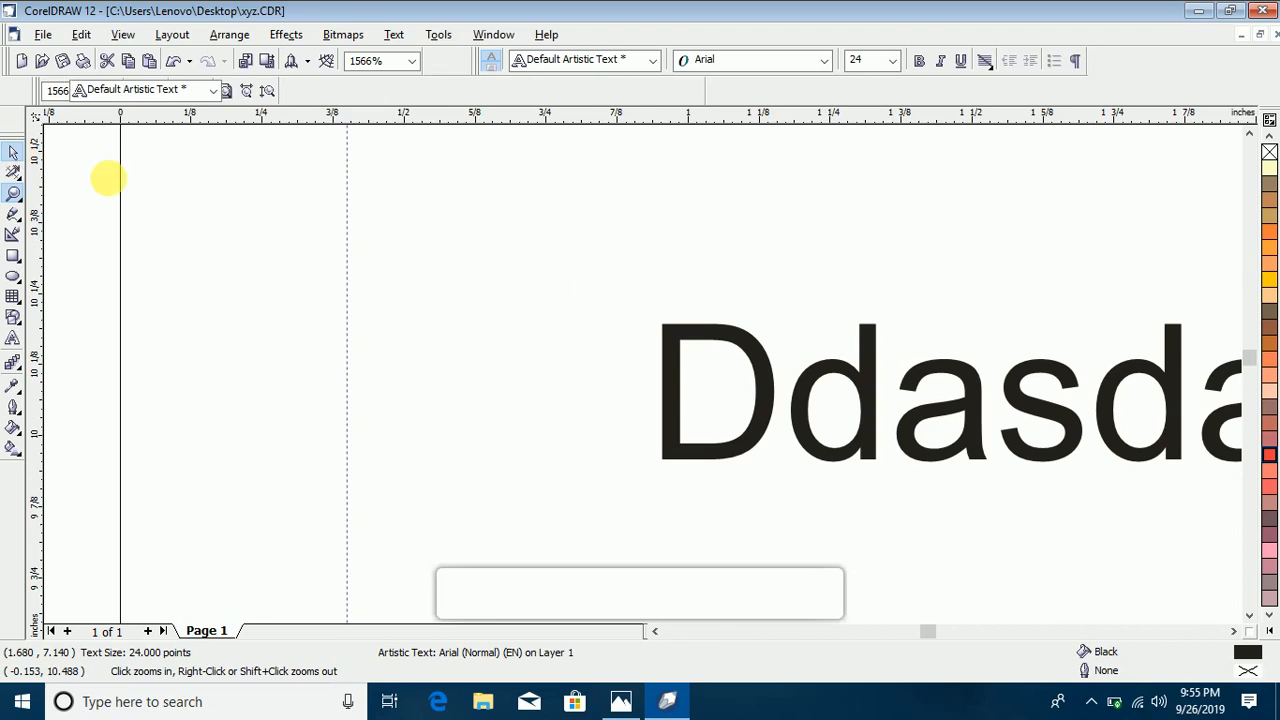
pyautogui.moveTo(757, 357); pyautogui.dragTo(713, 622)
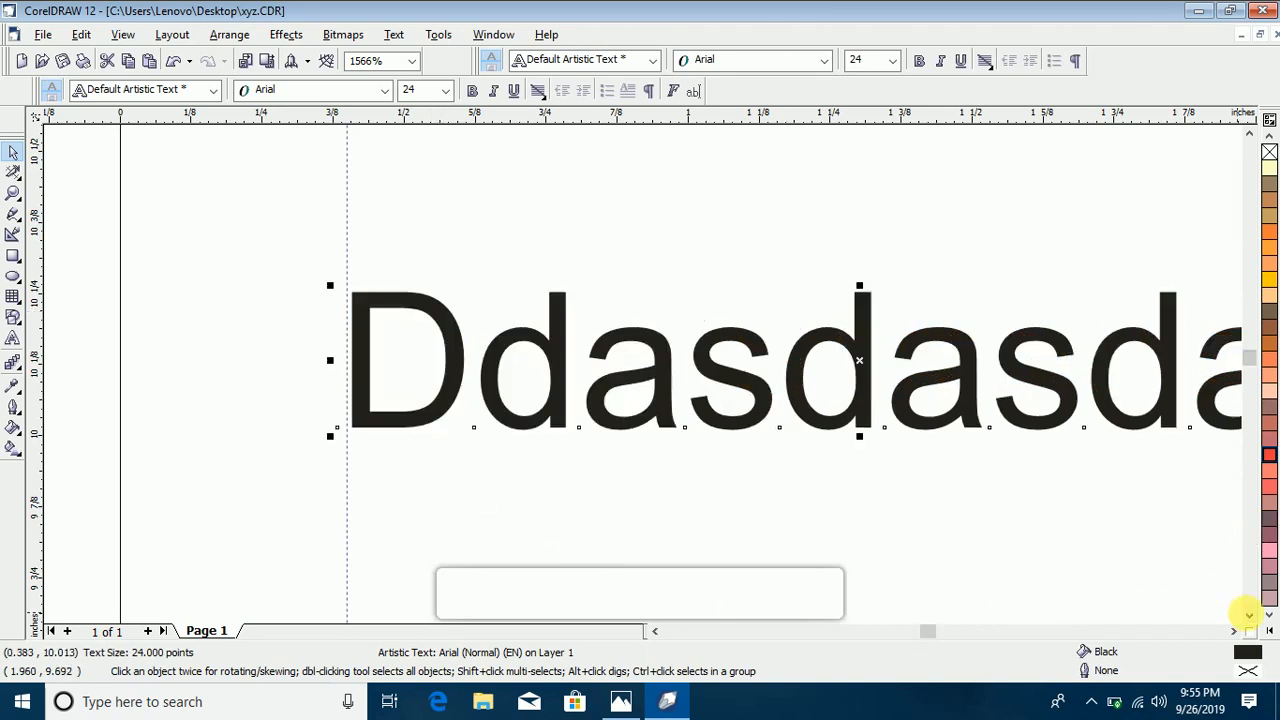
# Step: Align the left edge of the upper Asdasdasd text line, just below Ddasdasdas, to the vertical guideline
pyautogui.click(1251, 615)
pyautogui.click(1251, 615)
pyautogui.click(1251, 615)
pyautogui.click(1251, 615)
pyautogui.click(1251, 615)
pyautogui.click(1251, 615)
pyautogui.moveTo(743, 540); pyautogui.dragTo(461, 366)
pyautogui.moveTo(228, 125); pyautogui.dragTo(190, 138)
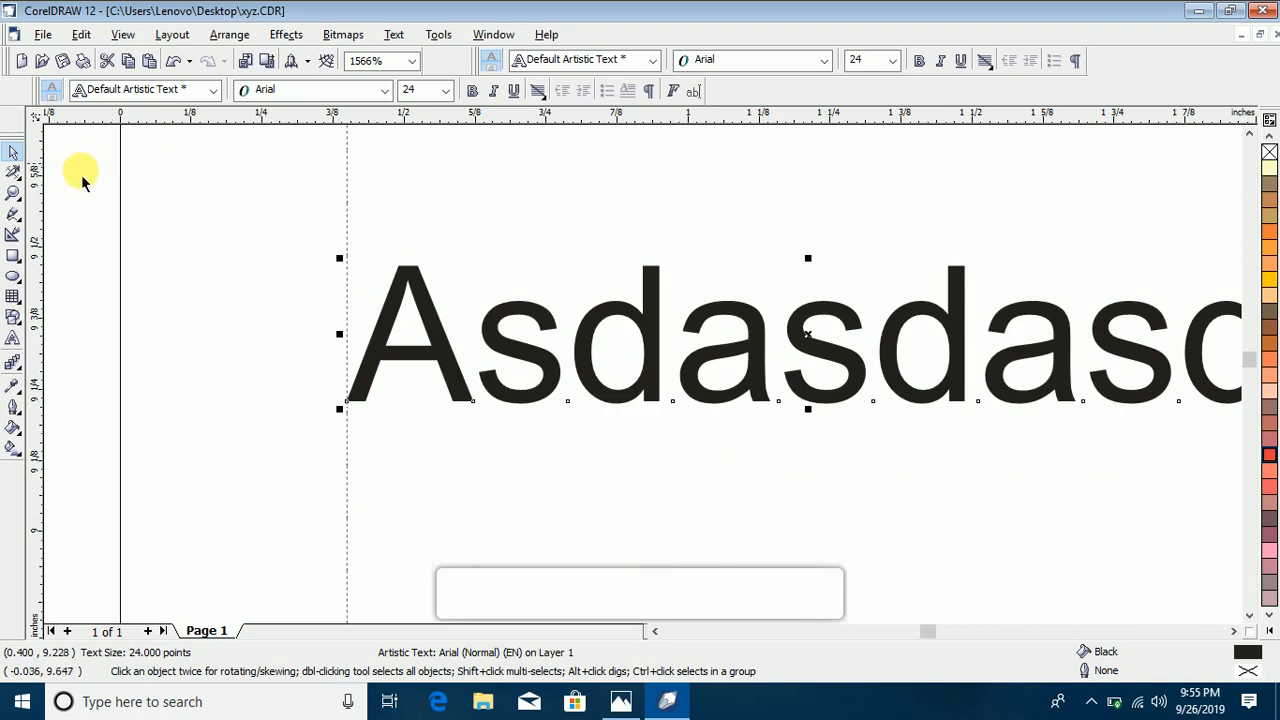
# Step: Pan the magnified page with the Hand tool to examine how the Asdasdasd and Ddasdasdas lines sit against the guideline
pyautogui.click(10, 193)
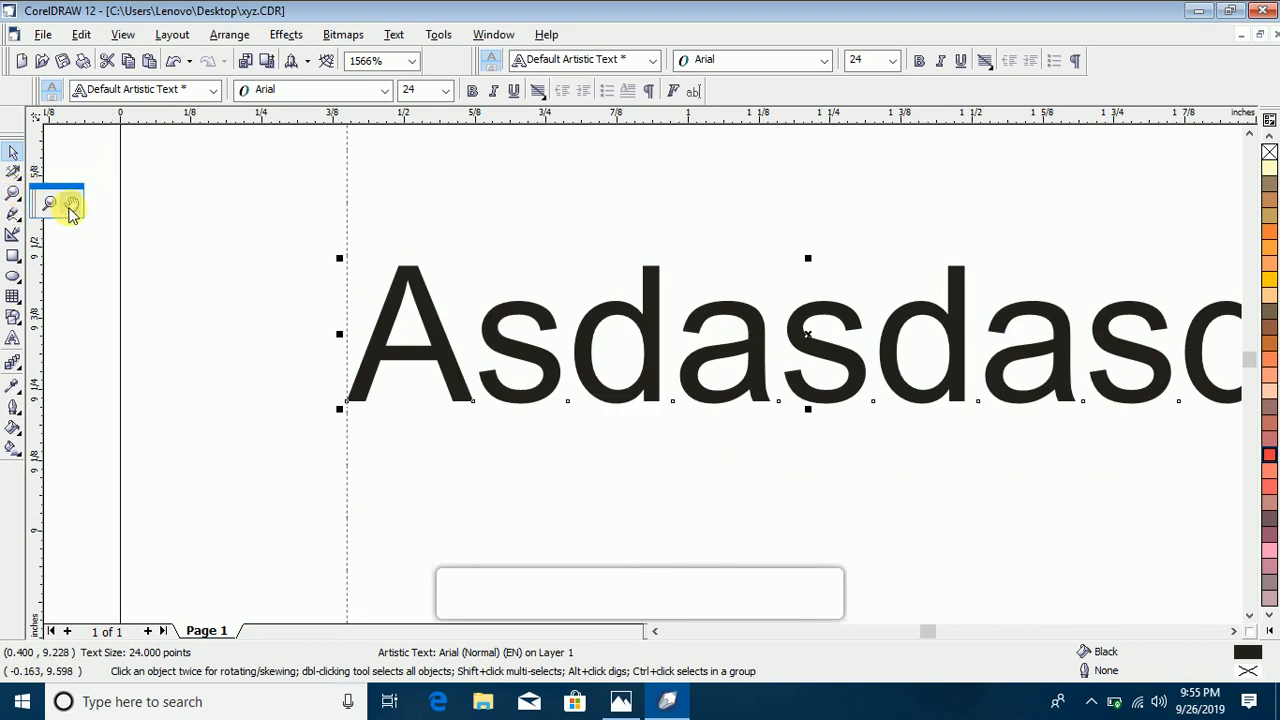
pyautogui.click(70, 207)
pyautogui.moveTo(751, 237); pyautogui.dragTo(451, 366)
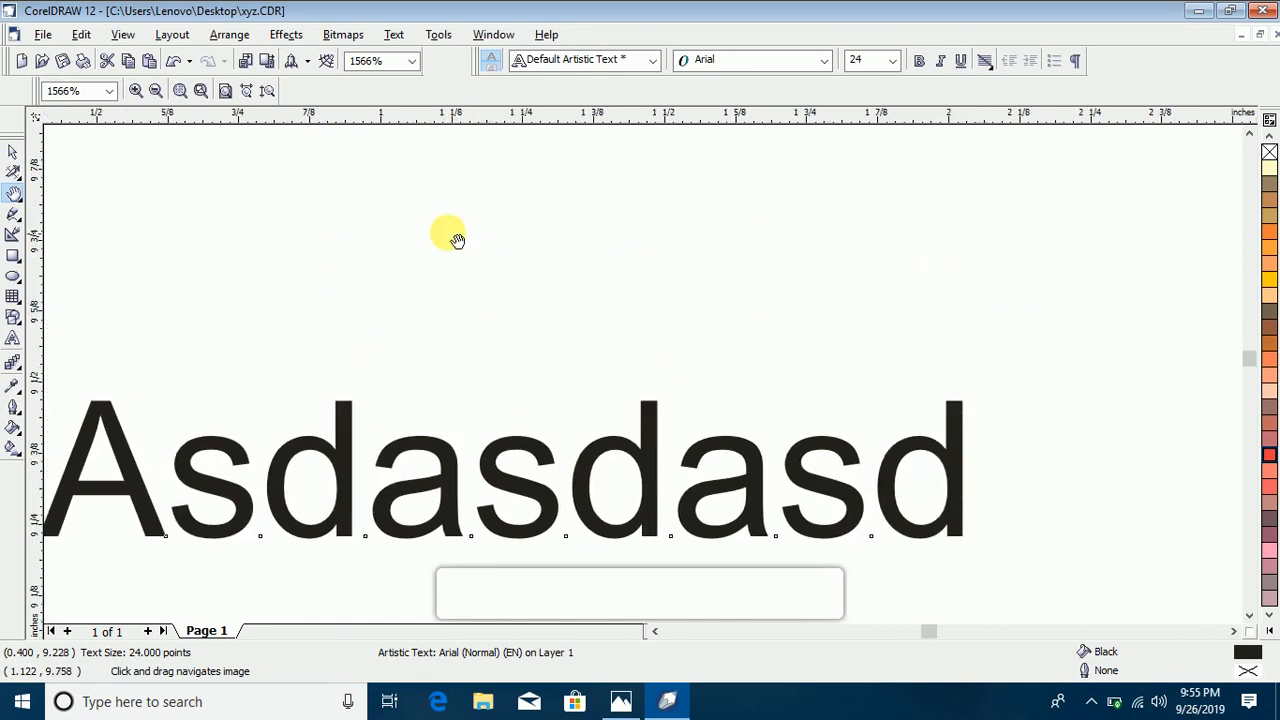
pyautogui.moveTo(449, 235); pyautogui.dragTo(653, 451)
pyautogui.moveTo(525, 221); pyautogui.dragTo(598, 380)
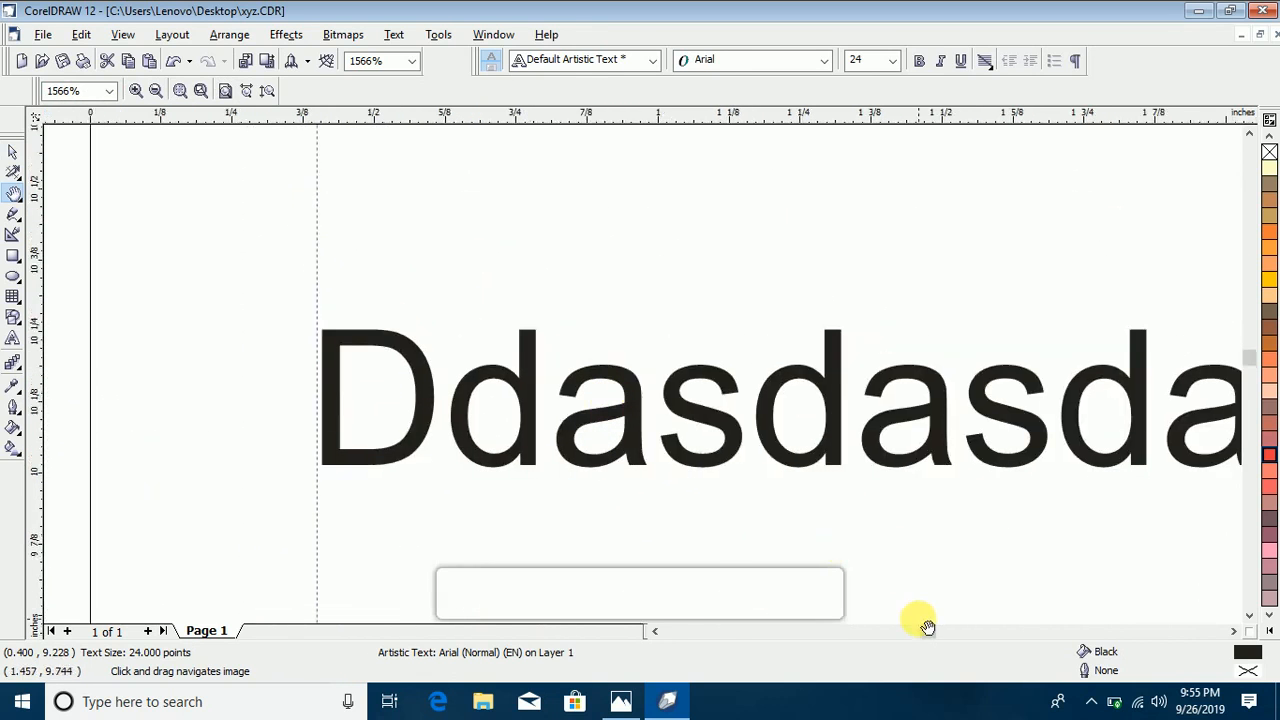
pyautogui.click(655, 631)
pyautogui.click(655, 631)
pyautogui.click(655, 631)
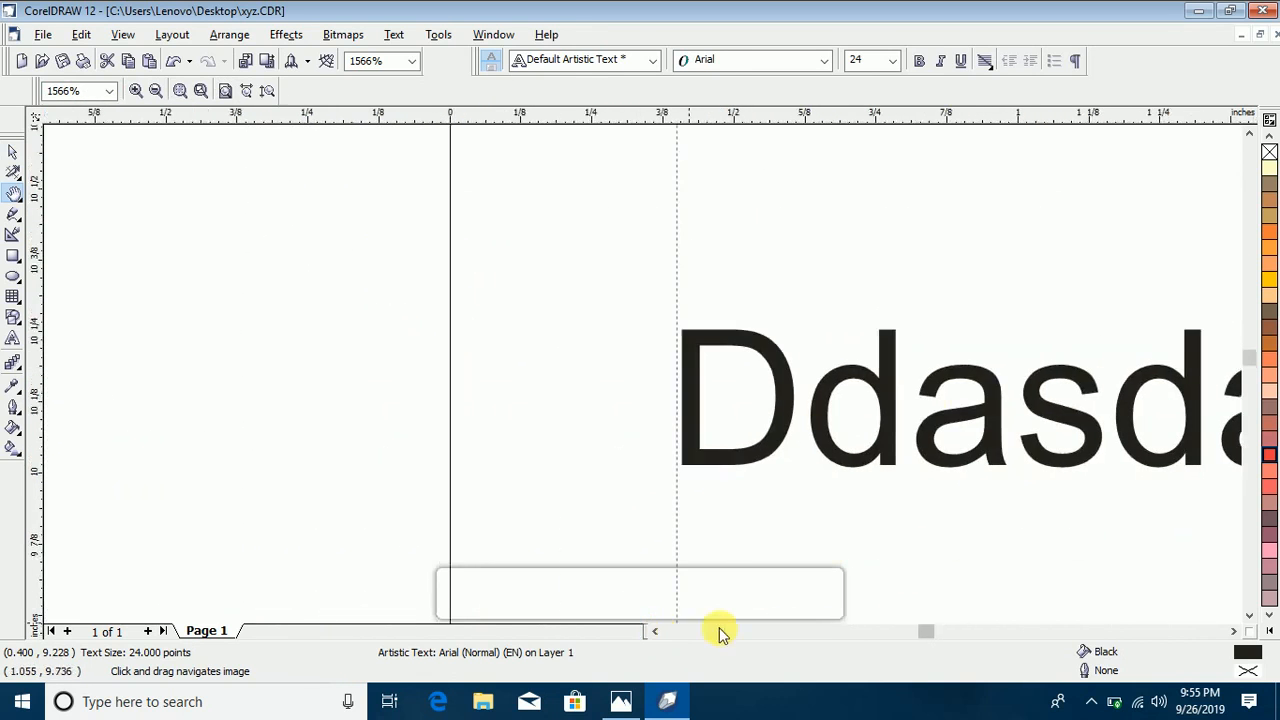
pyautogui.click(15, 196)
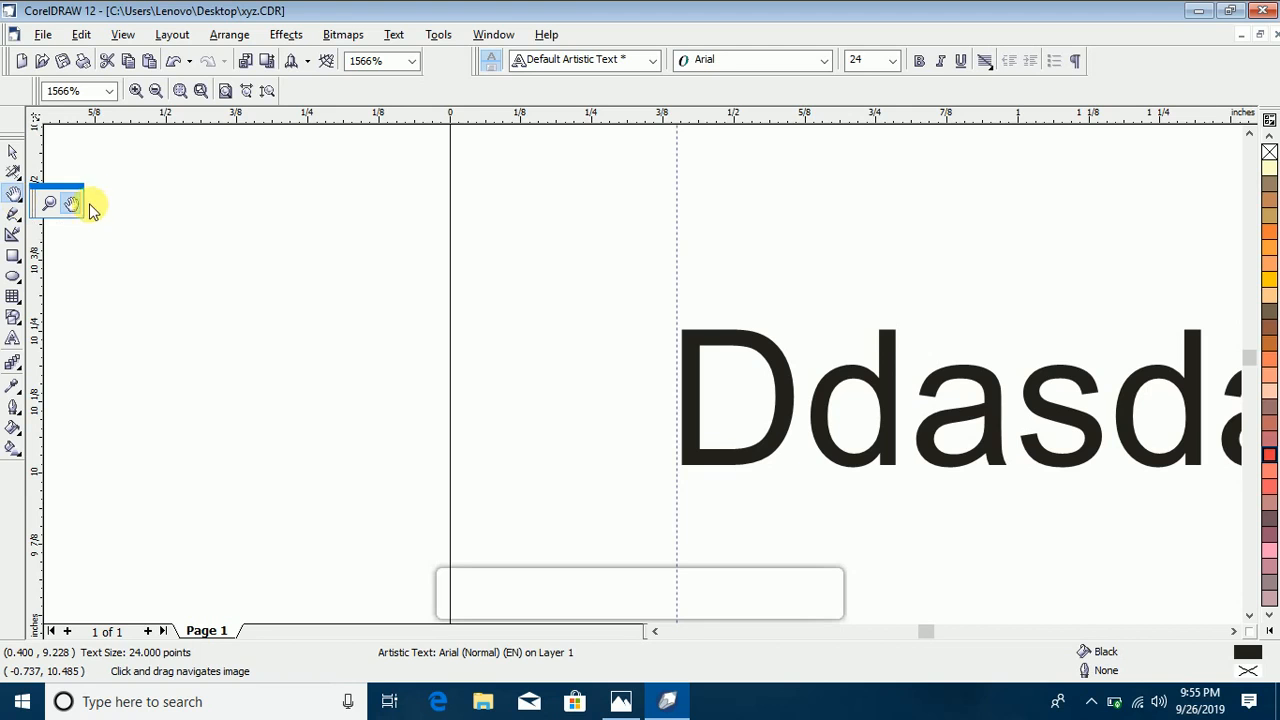
pyautogui.click(197, 231)
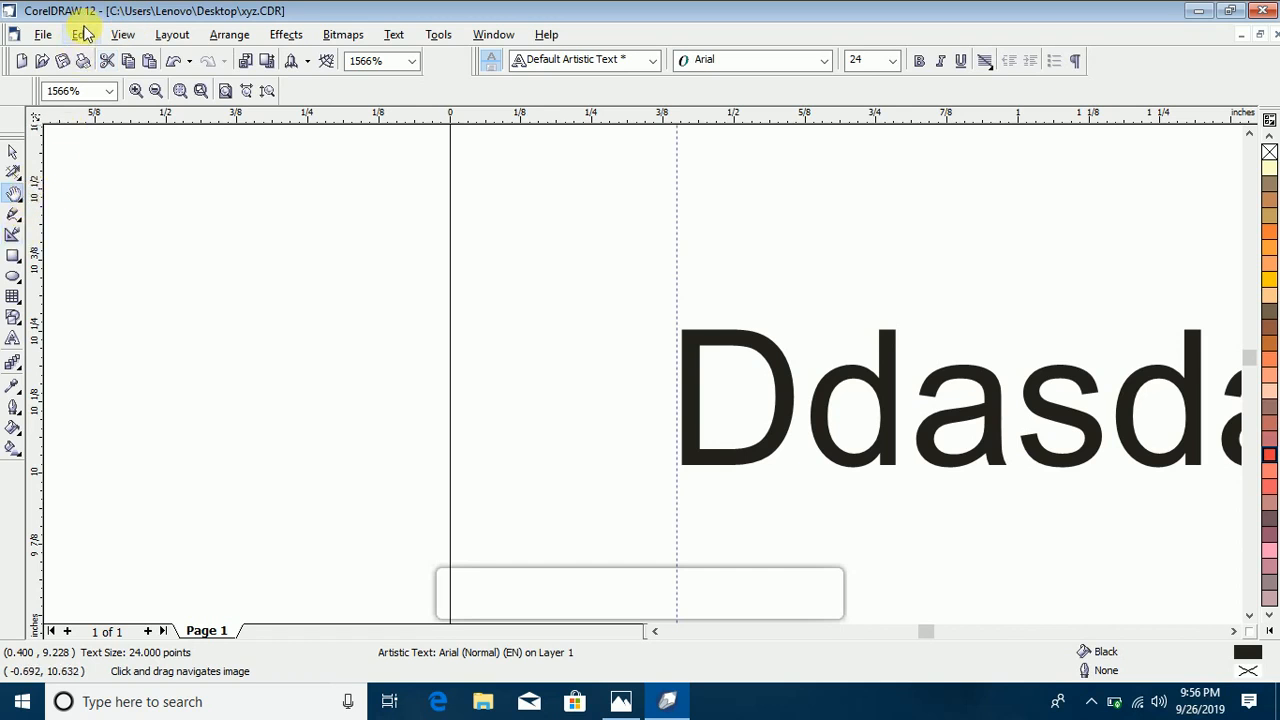
# Step: Delete the Ddasdasdas text line beside the vertical guideline
pyautogui.click(14, 152)
pyautogui.moveTo(584, 257); pyautogui.dragTo(1183, 533)
pyautogui.click(830, 381)
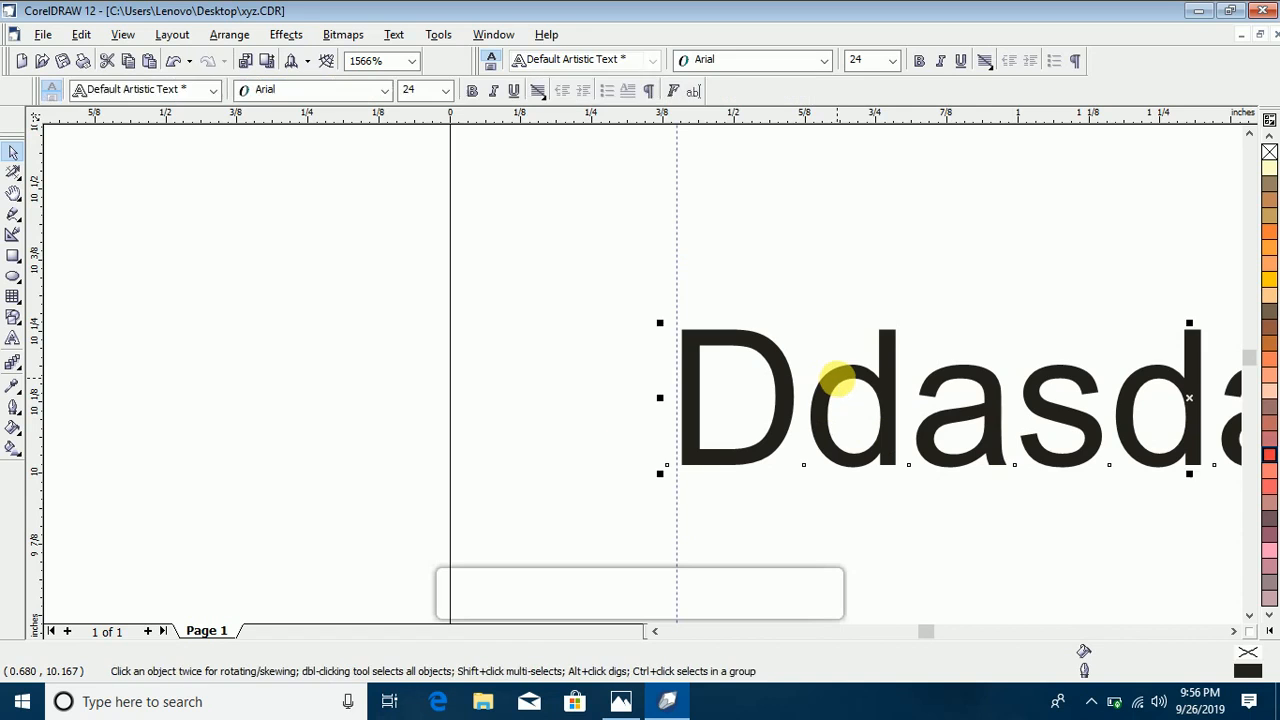
pyautogui.press('Delete')
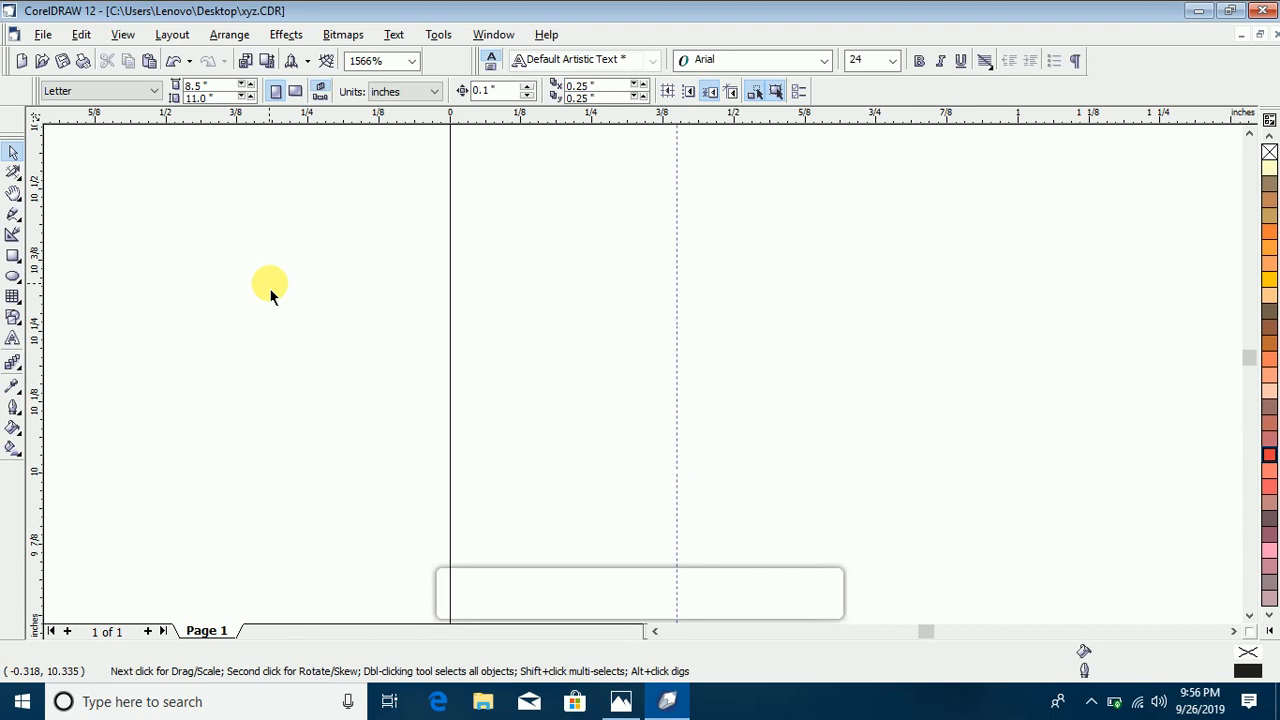
pyautogui.hotkey('ctrl', 'i')
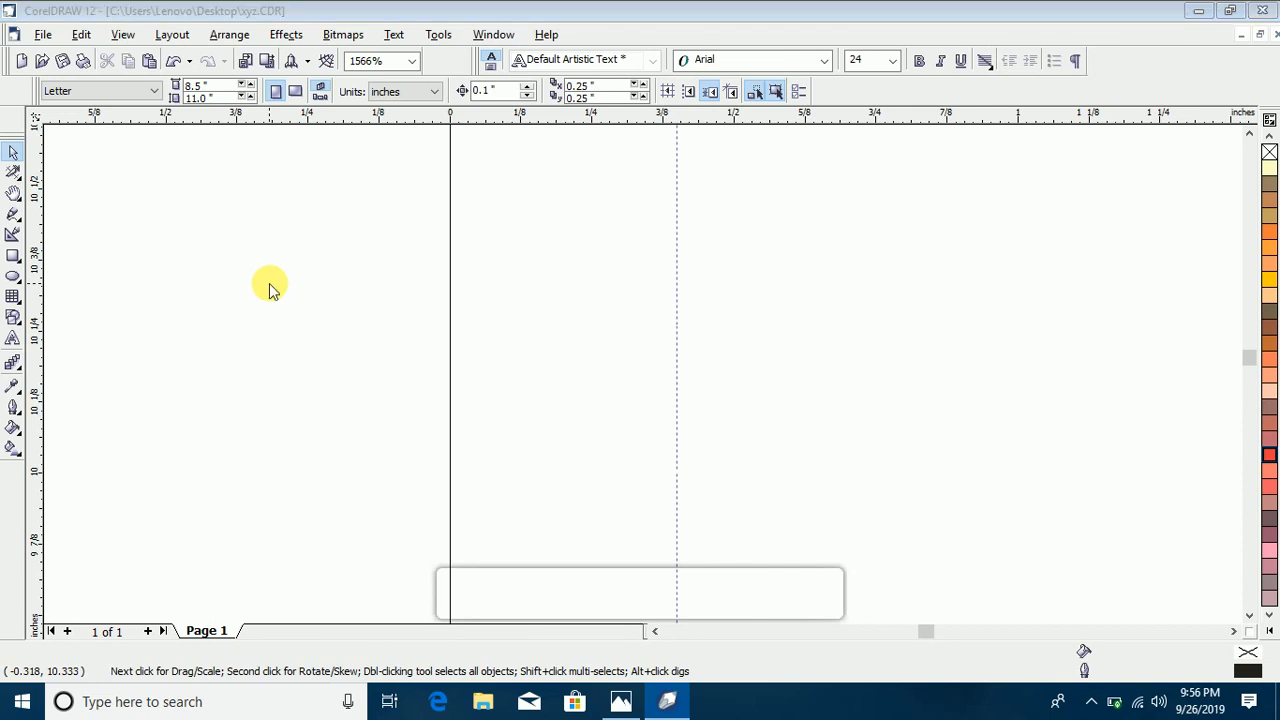
pyautogui.press('super+p')
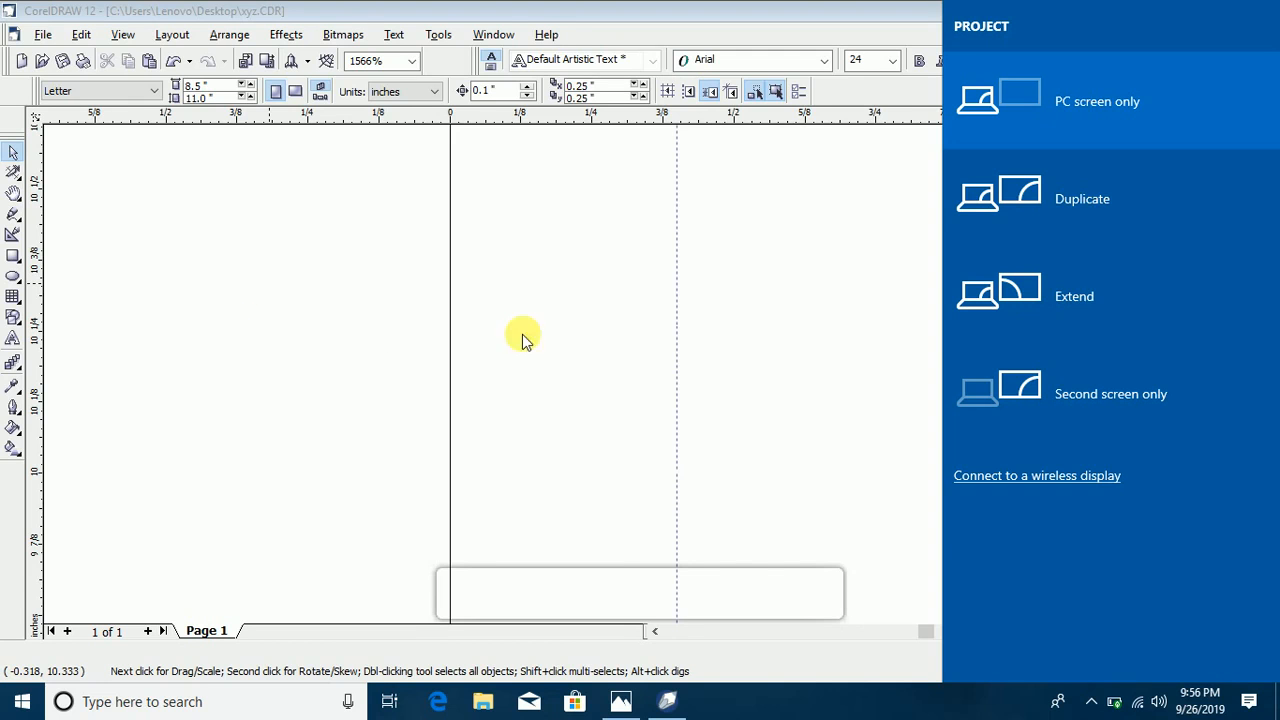
pyautogui.click(757, 423)
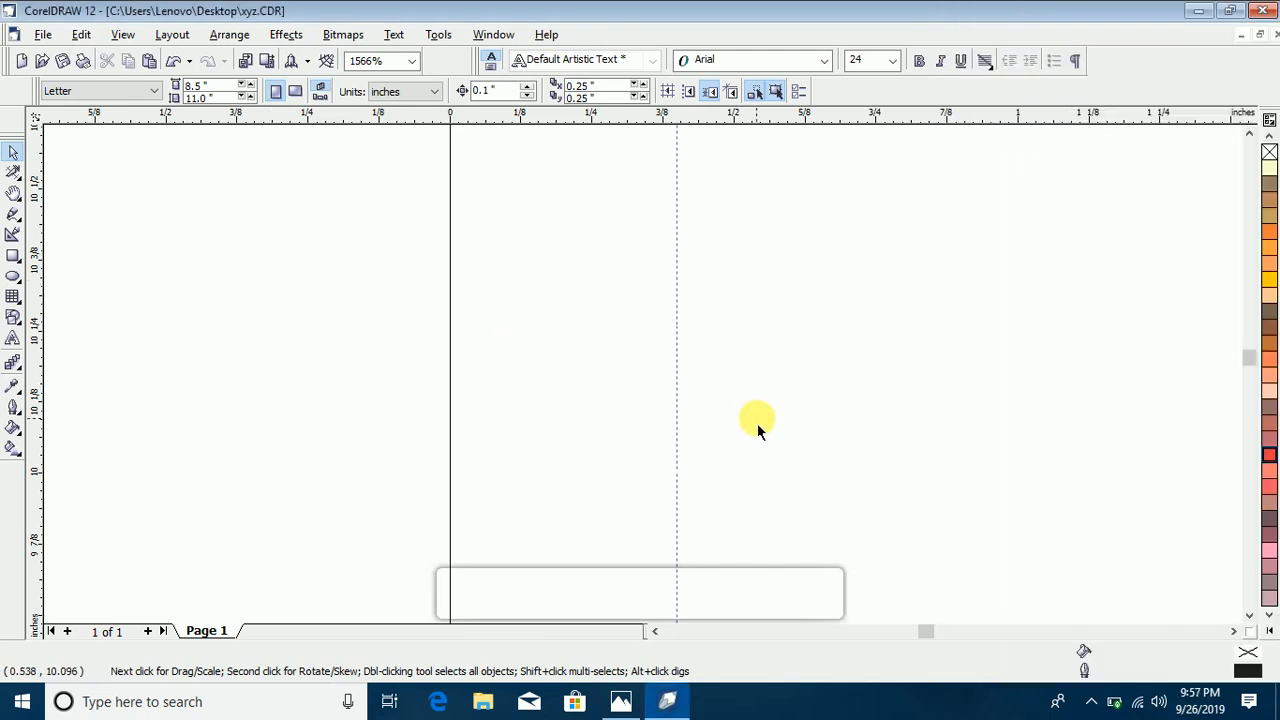